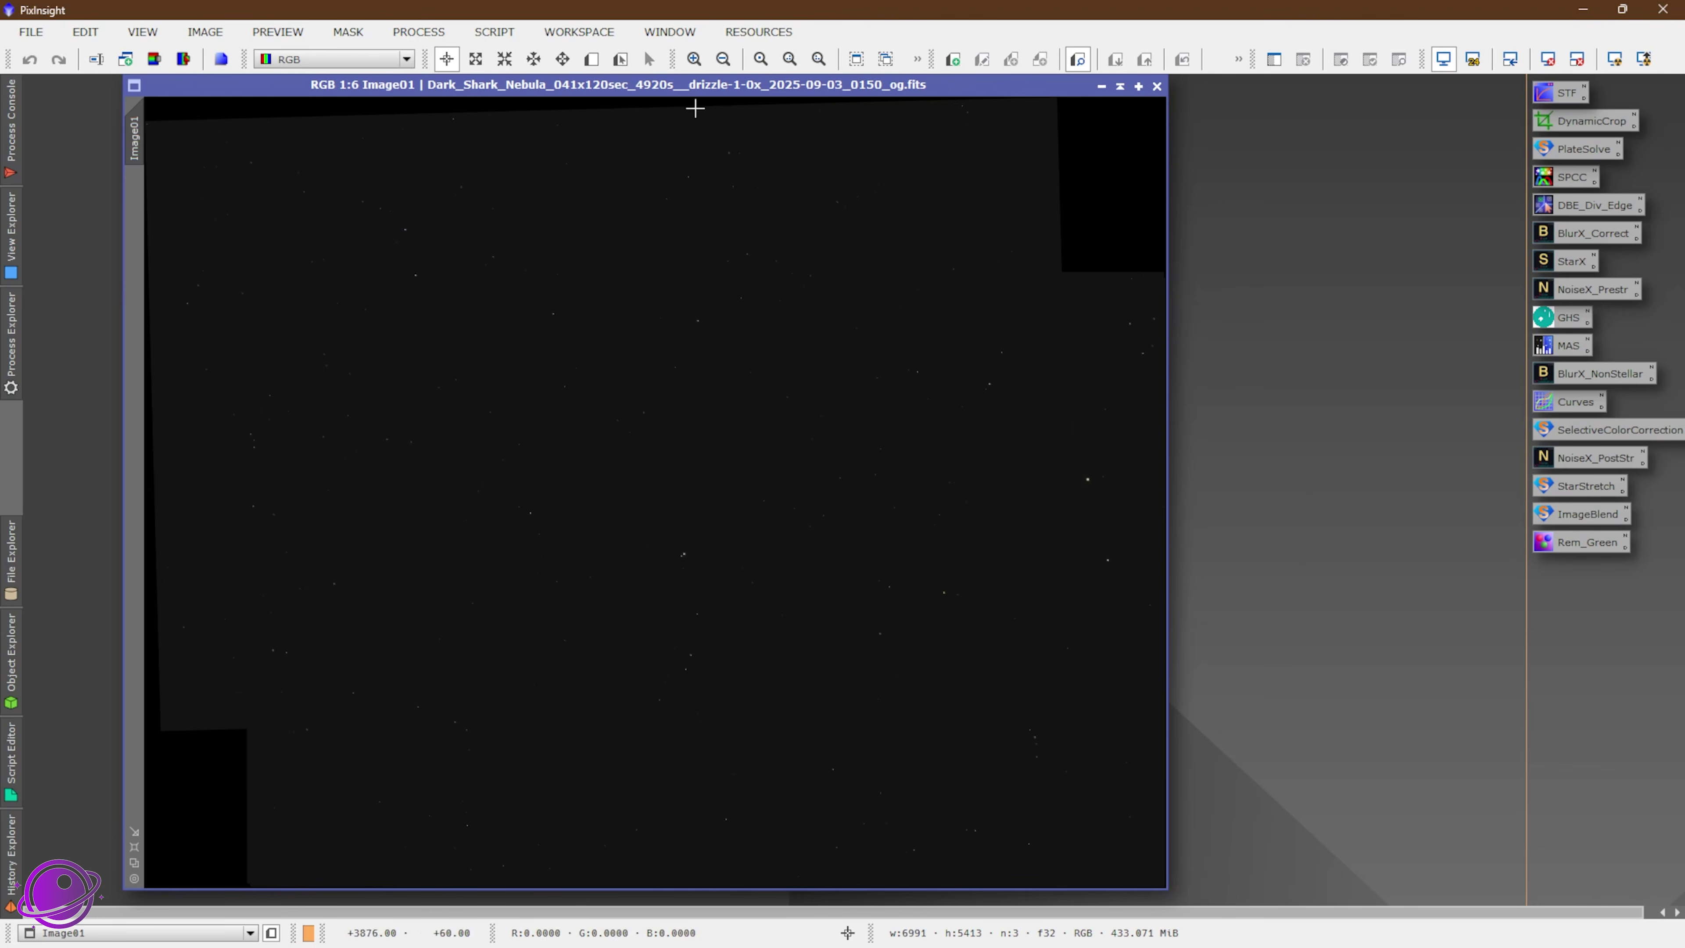
# Step: Apply an automatic ScreenTransferFunction stretch to Image01 to reveal the noisy stacking borders, and close the process window
pyautogui.doubleClick(1560, 96)
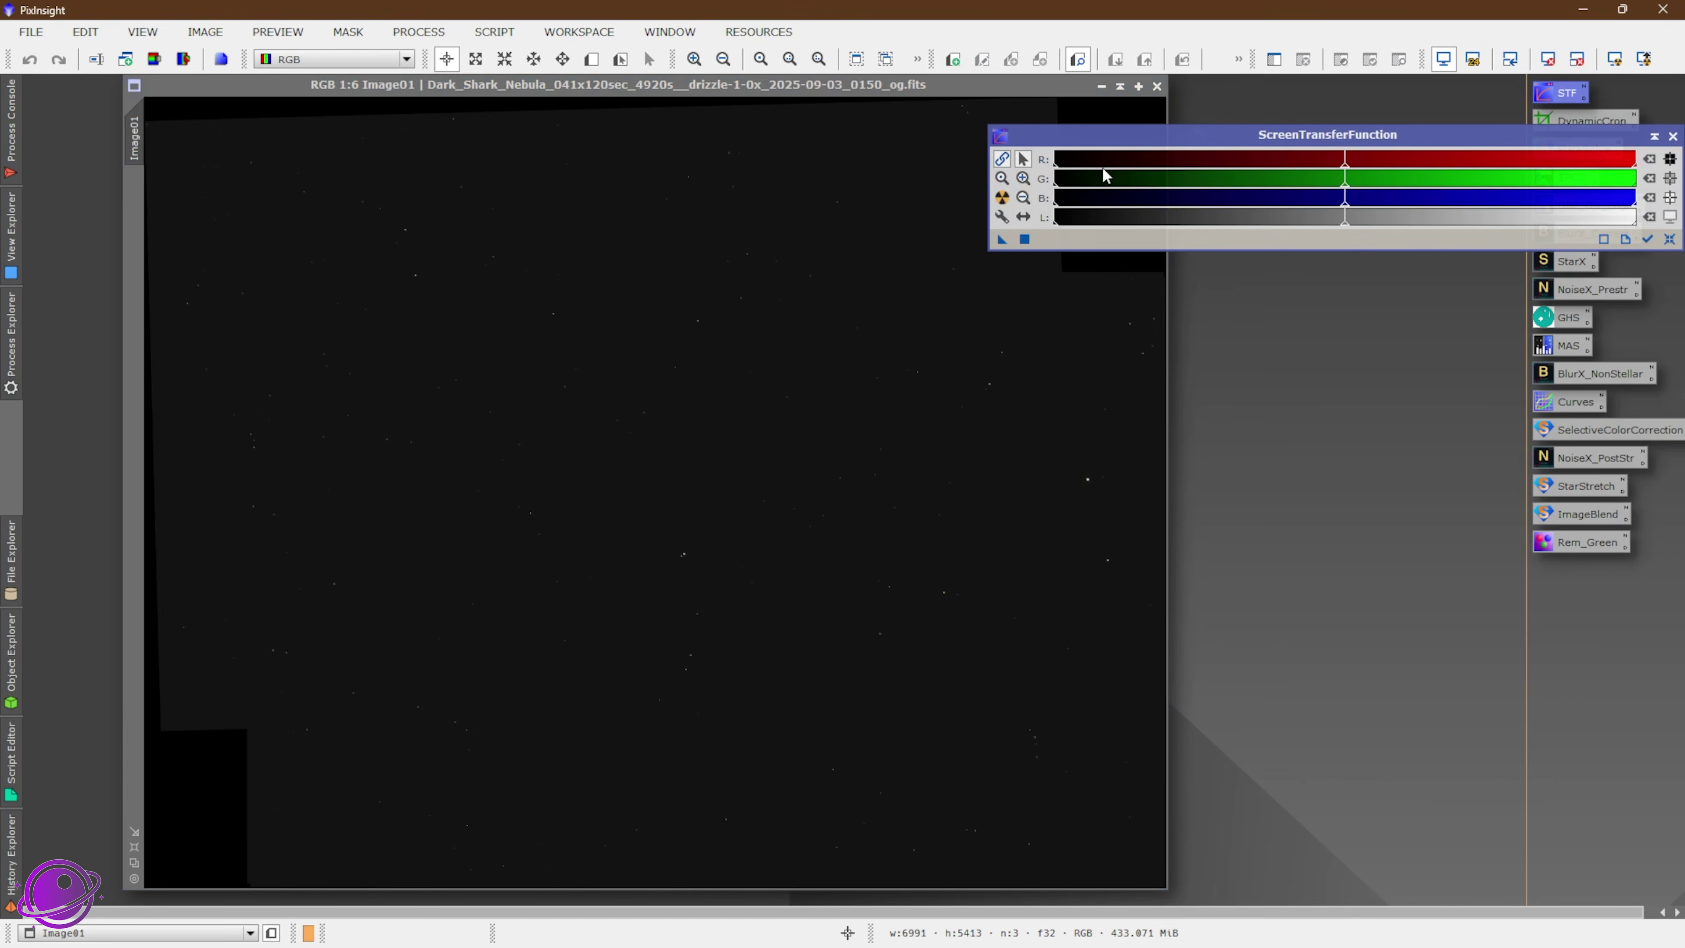
pyautogui.moveTo(1207, 135); pyautogui.dragTo(1112, 131)
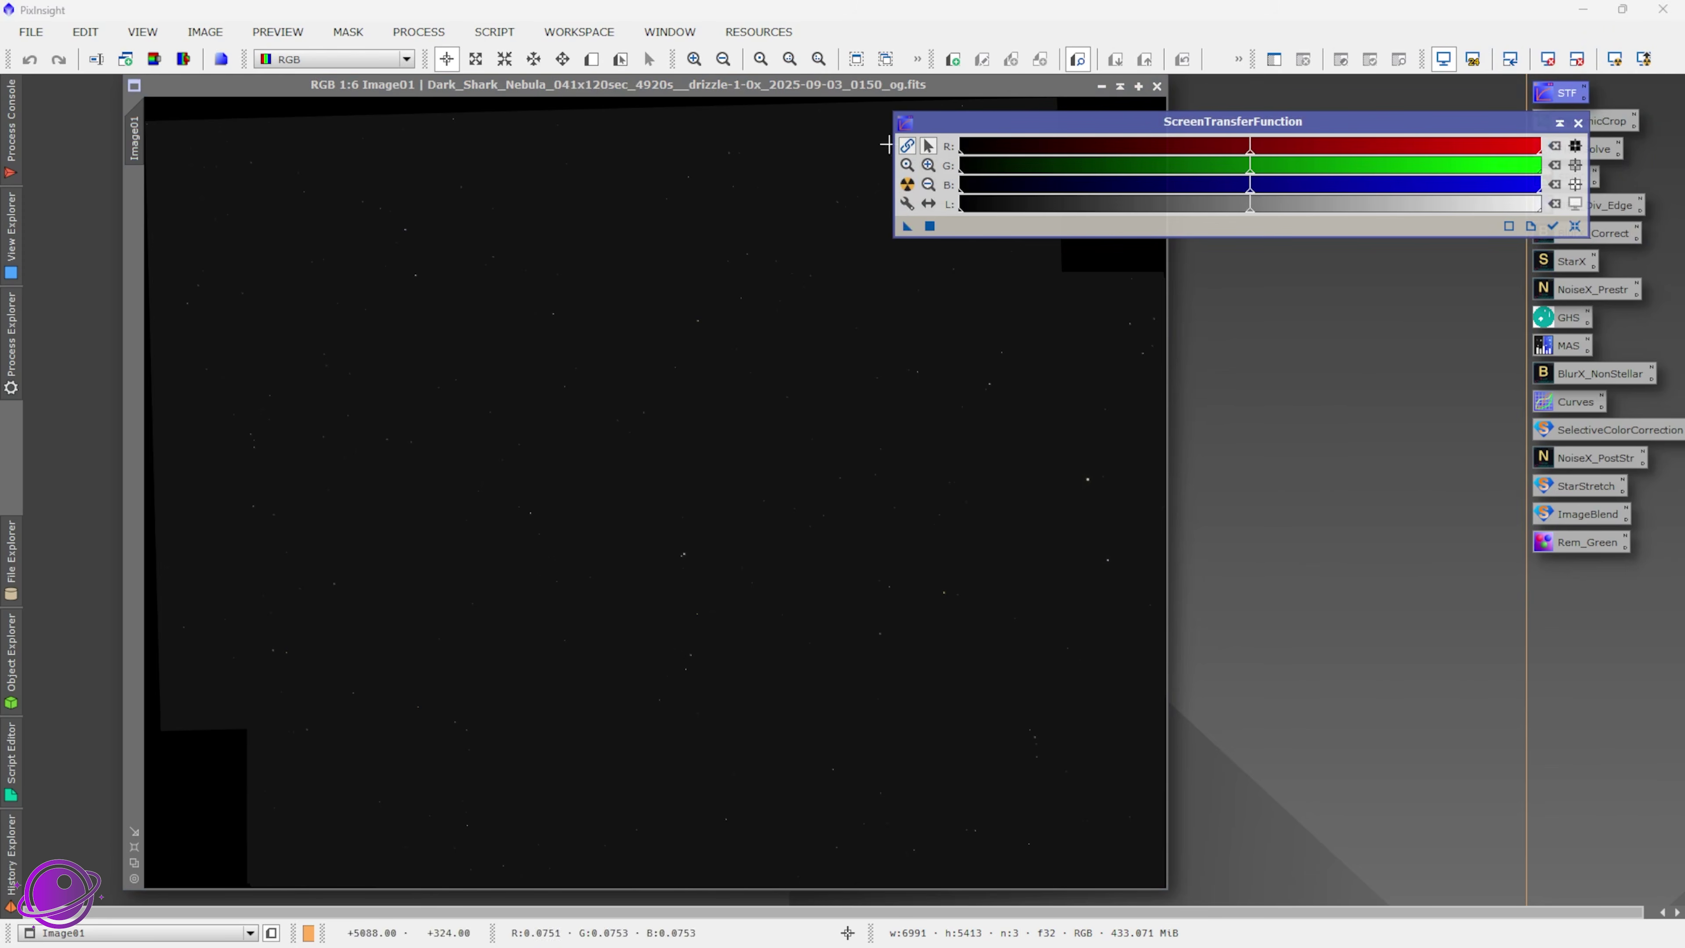
pyautogui.click(906, 186)
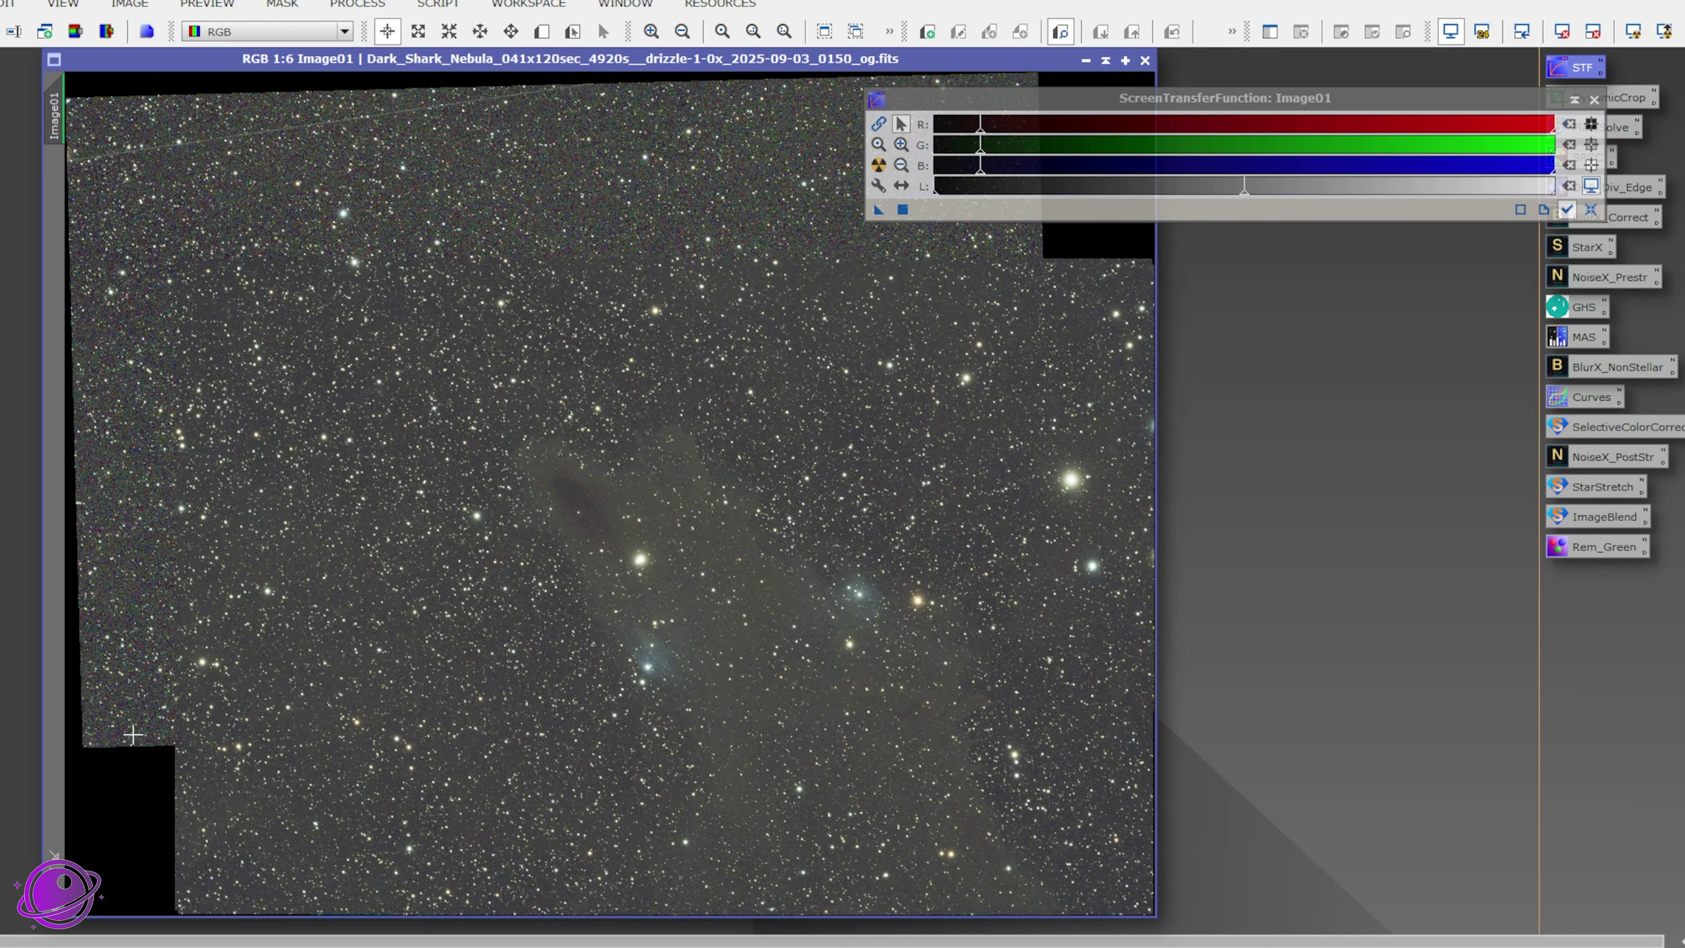
pyautogui.scroll(-3, 407, 155)
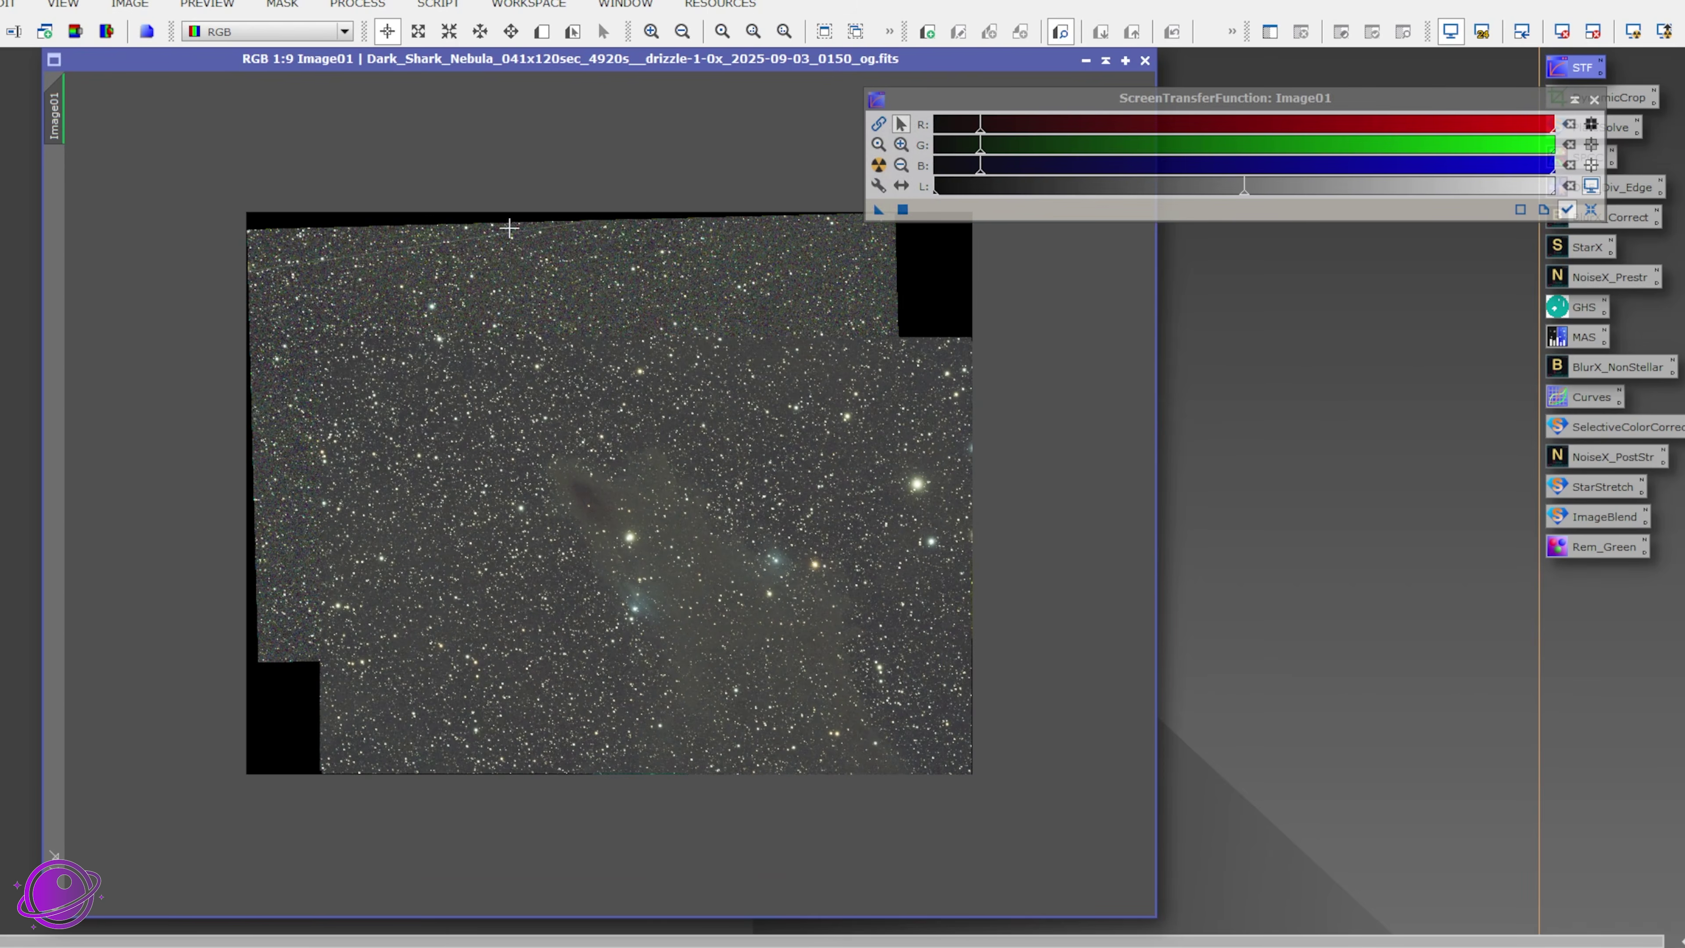
pyautogui.scroll(10, 509, 228)
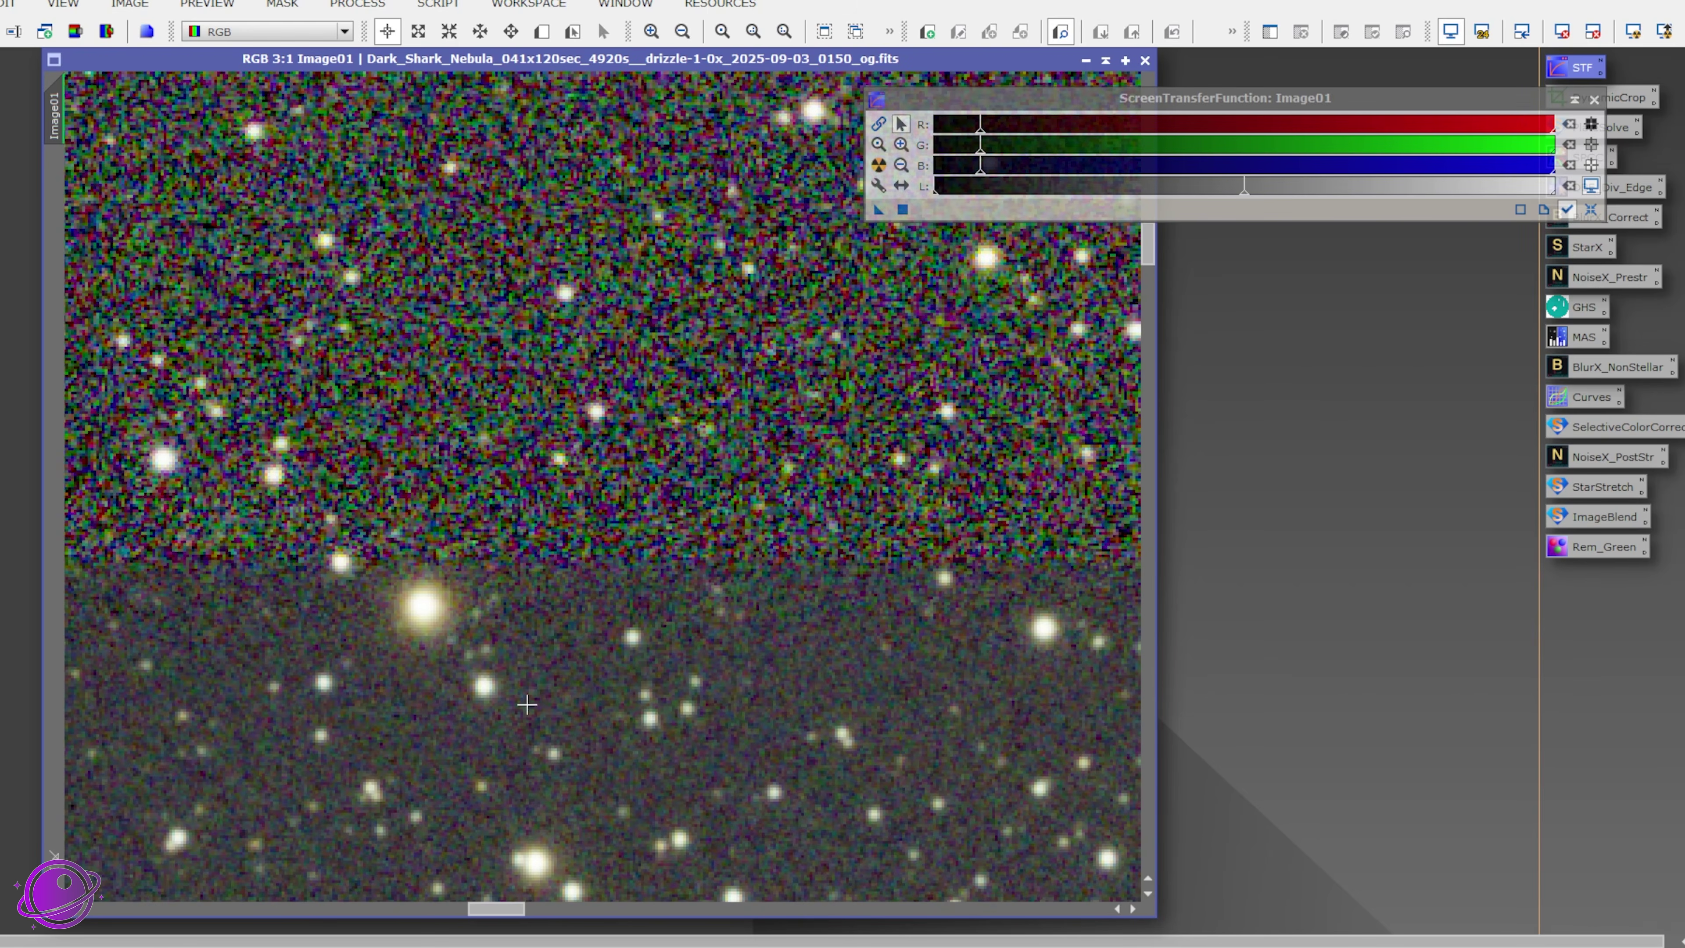
pyautogui.scroll(-5, 594, 496)
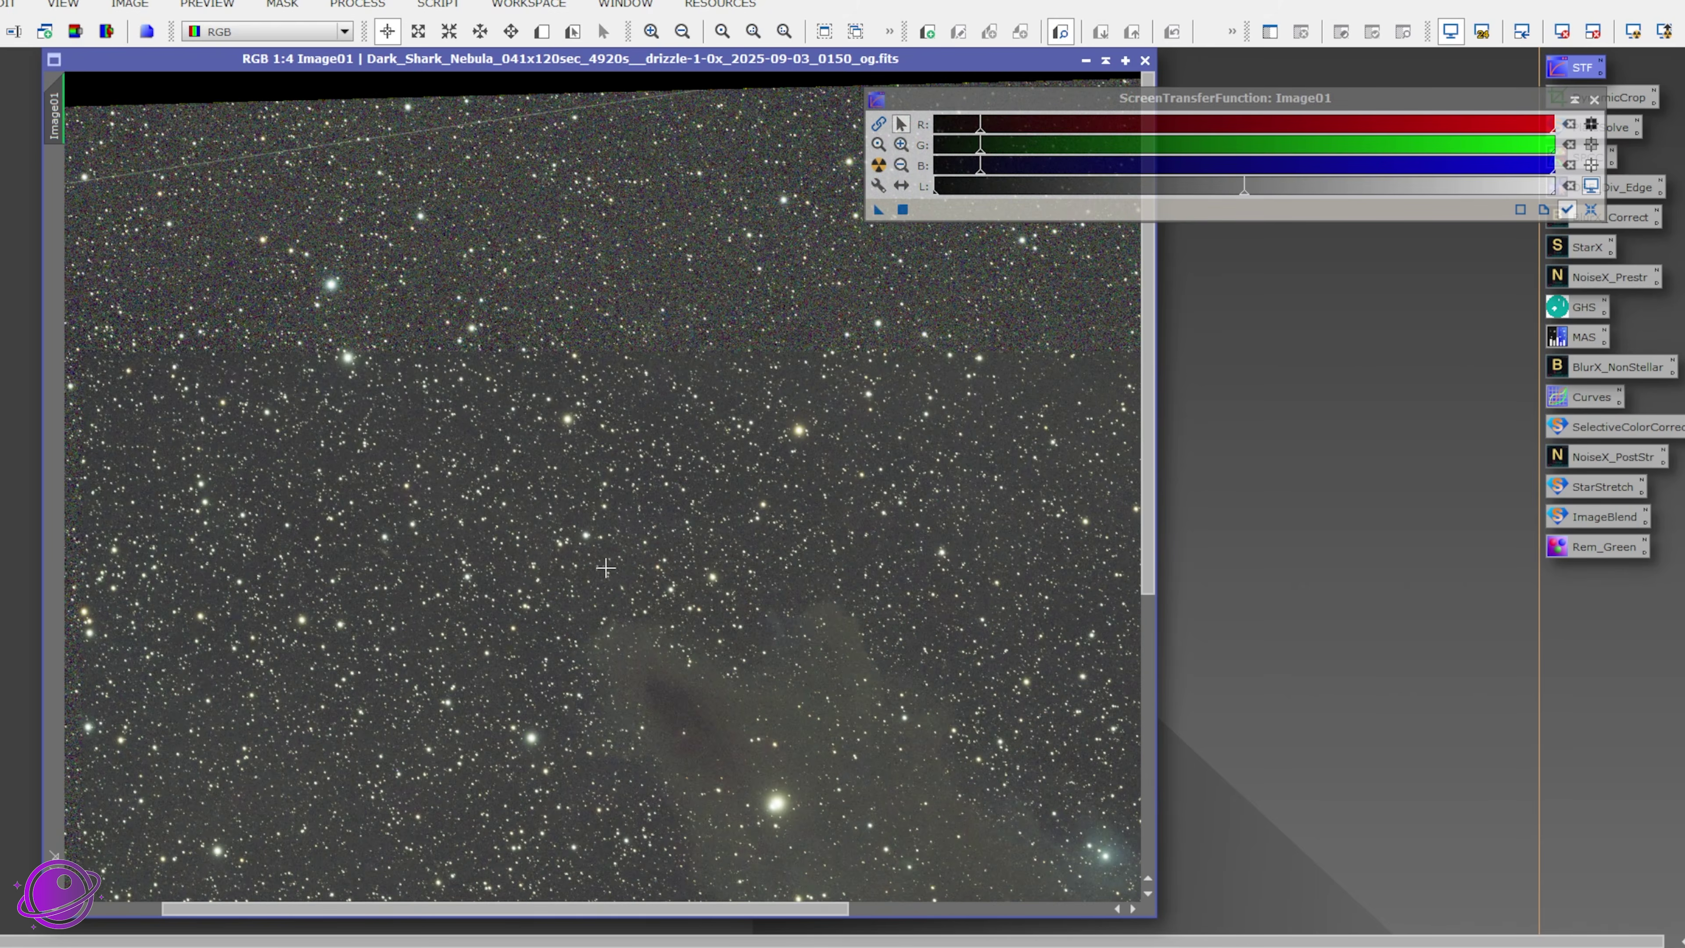
pyautogui.scroll(-2, 605, 568)
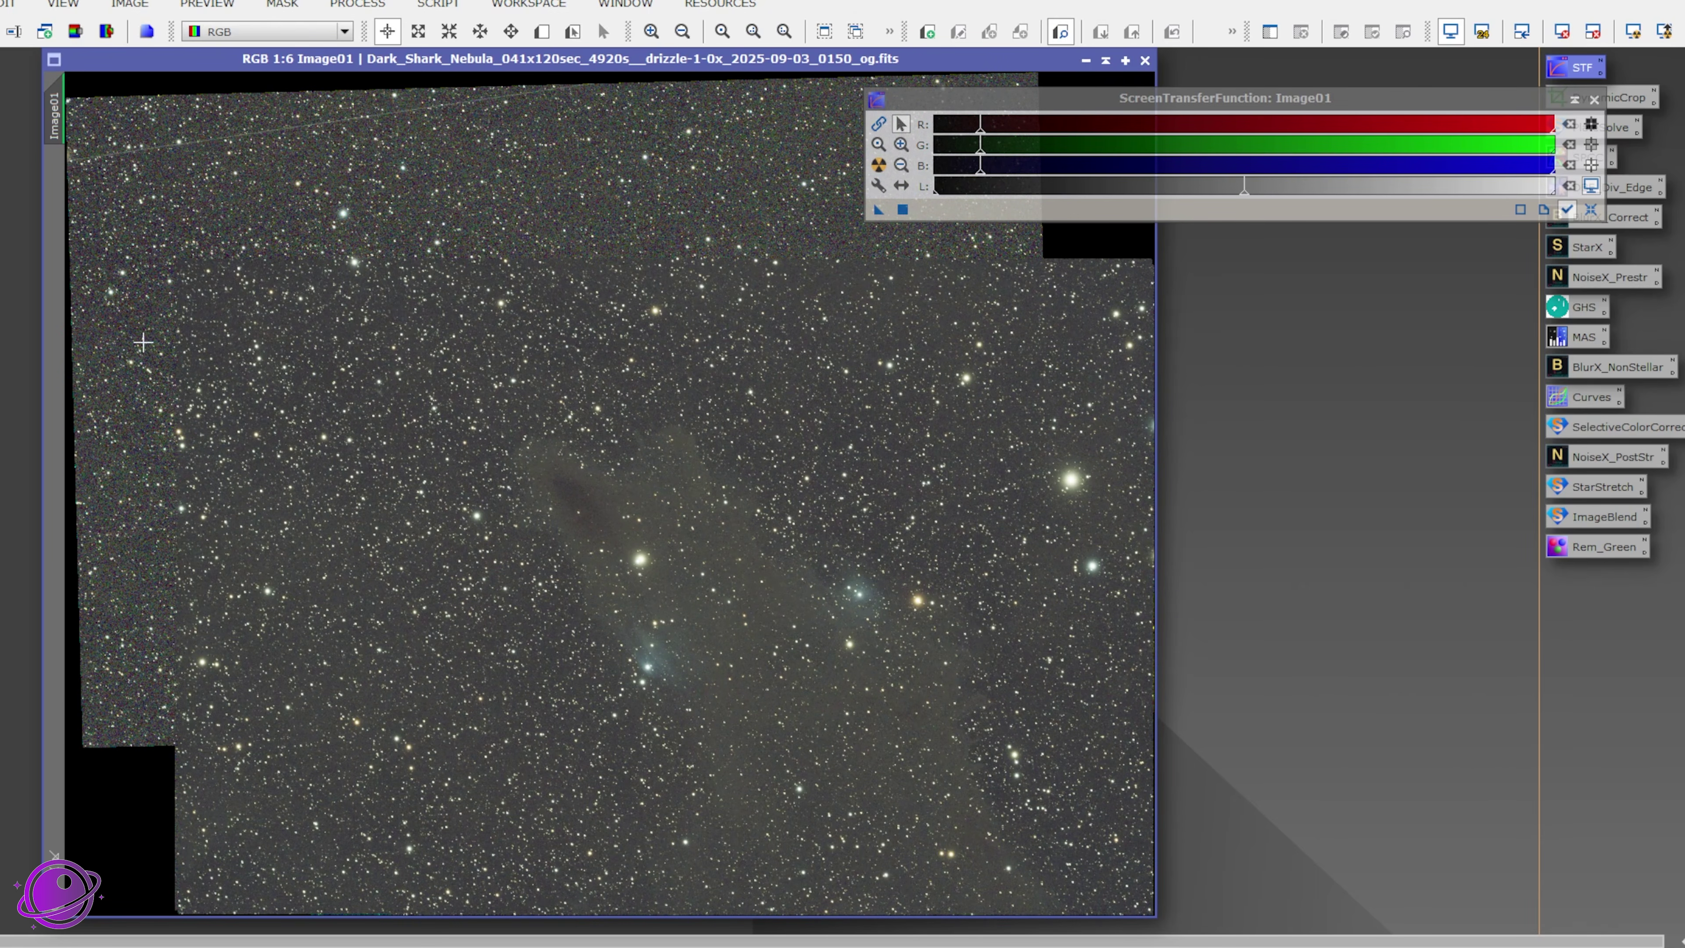
pyautogui.click(1594, 100)
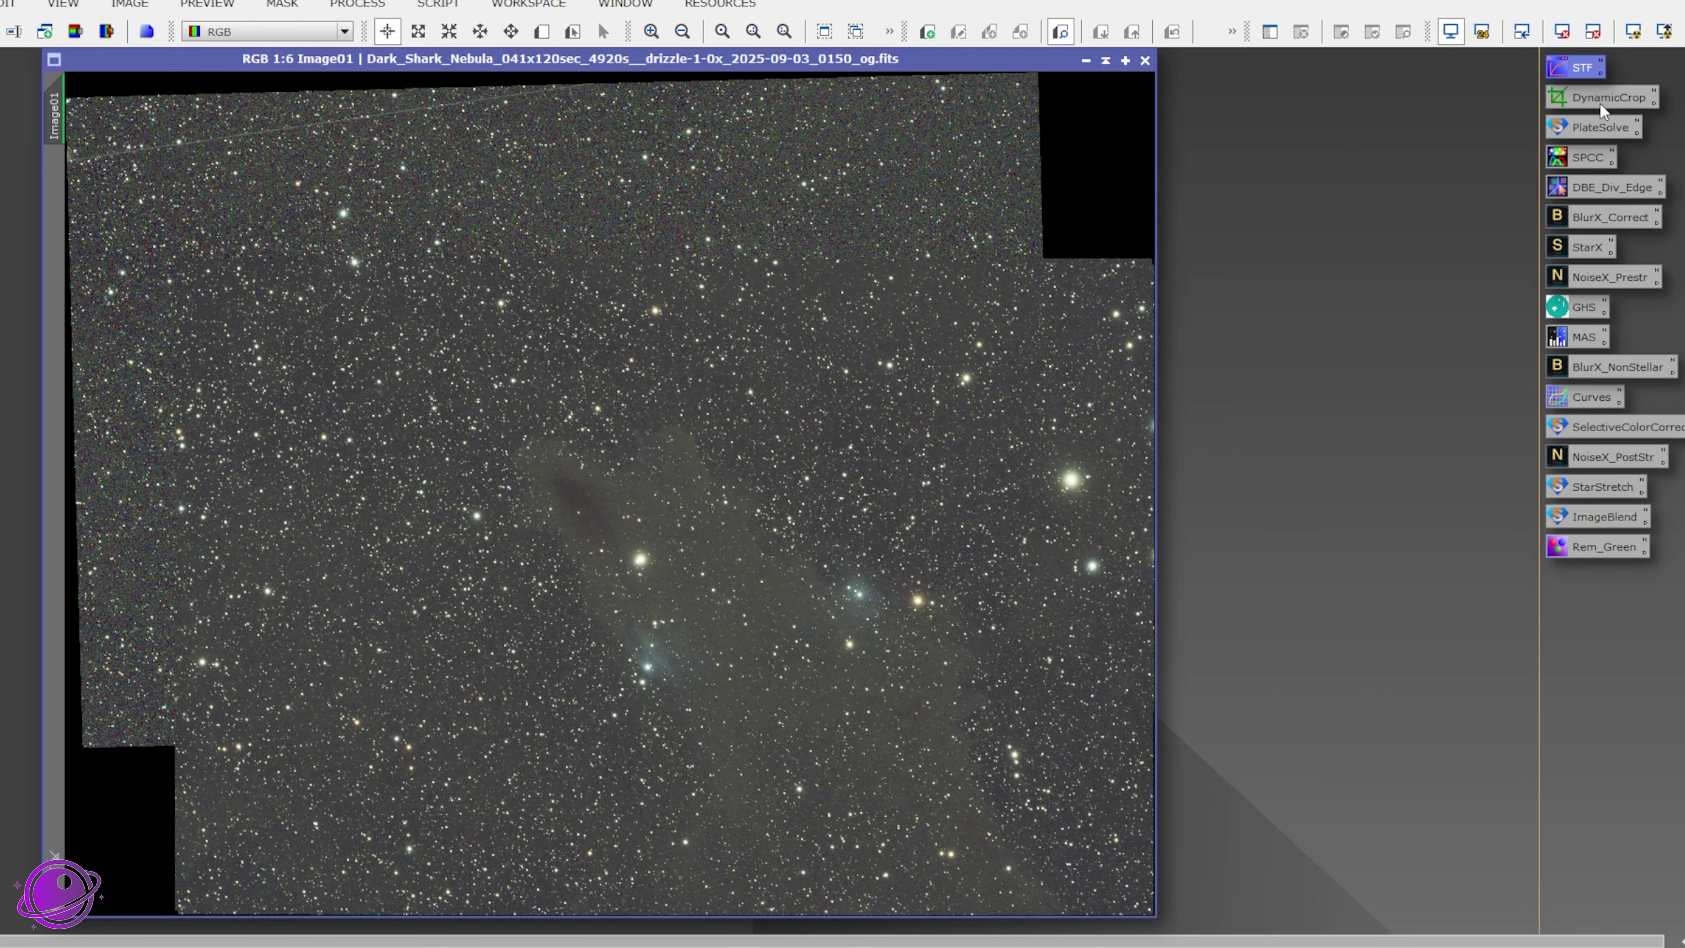
# Step: Start a DynamicCrop on Image01 and place the crop's upper-left corner just inside the clean area, excluding the noisy upper and left bands
pyautogui.doubleClick(1622, 104)
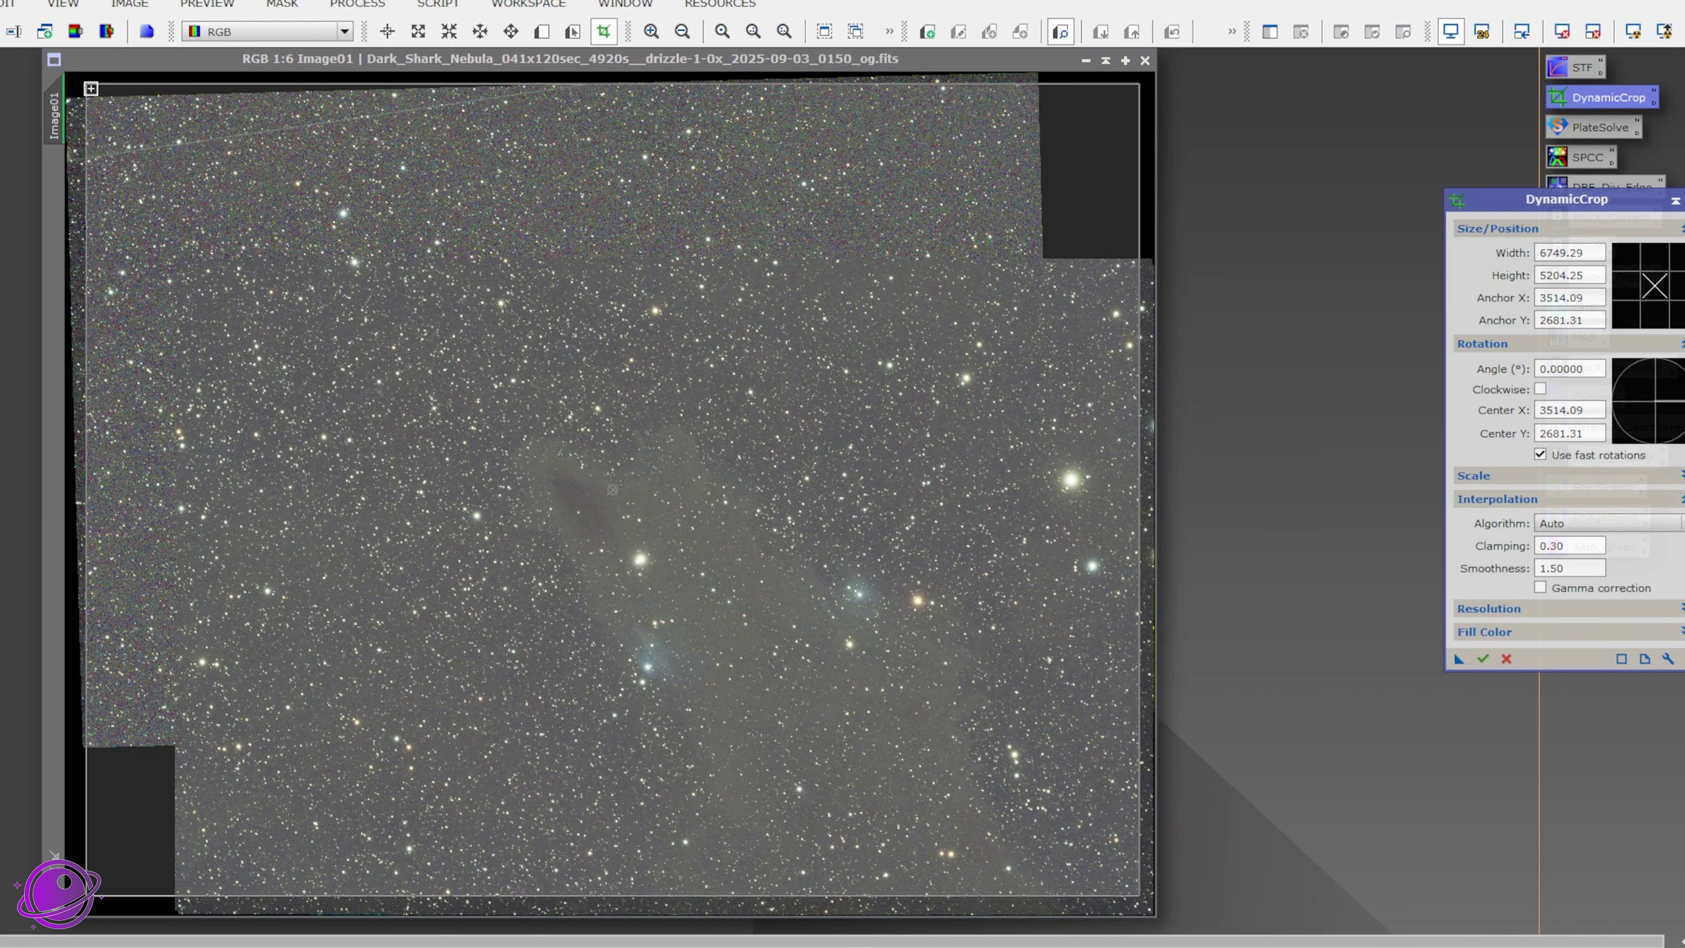
pyautogui.moveTo(84, 80); pyautogui.dragTo(194, 332)
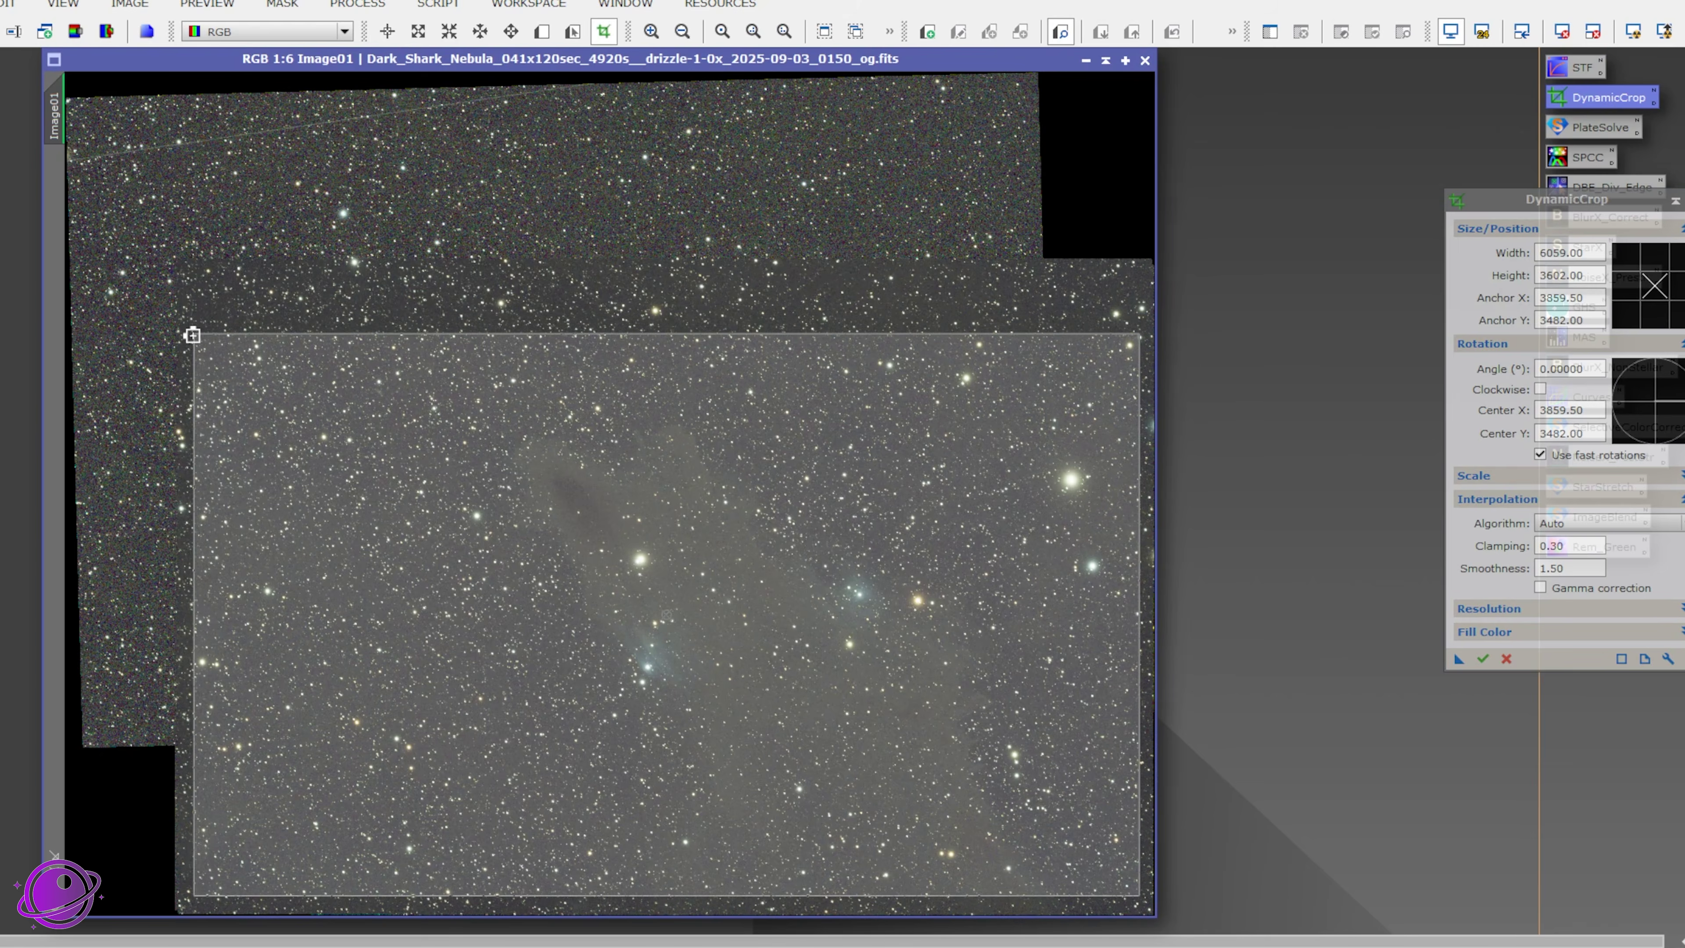
pyautogui.scroll(-4, 193, 331)
pyautogui.scroll(7, 298, 358)
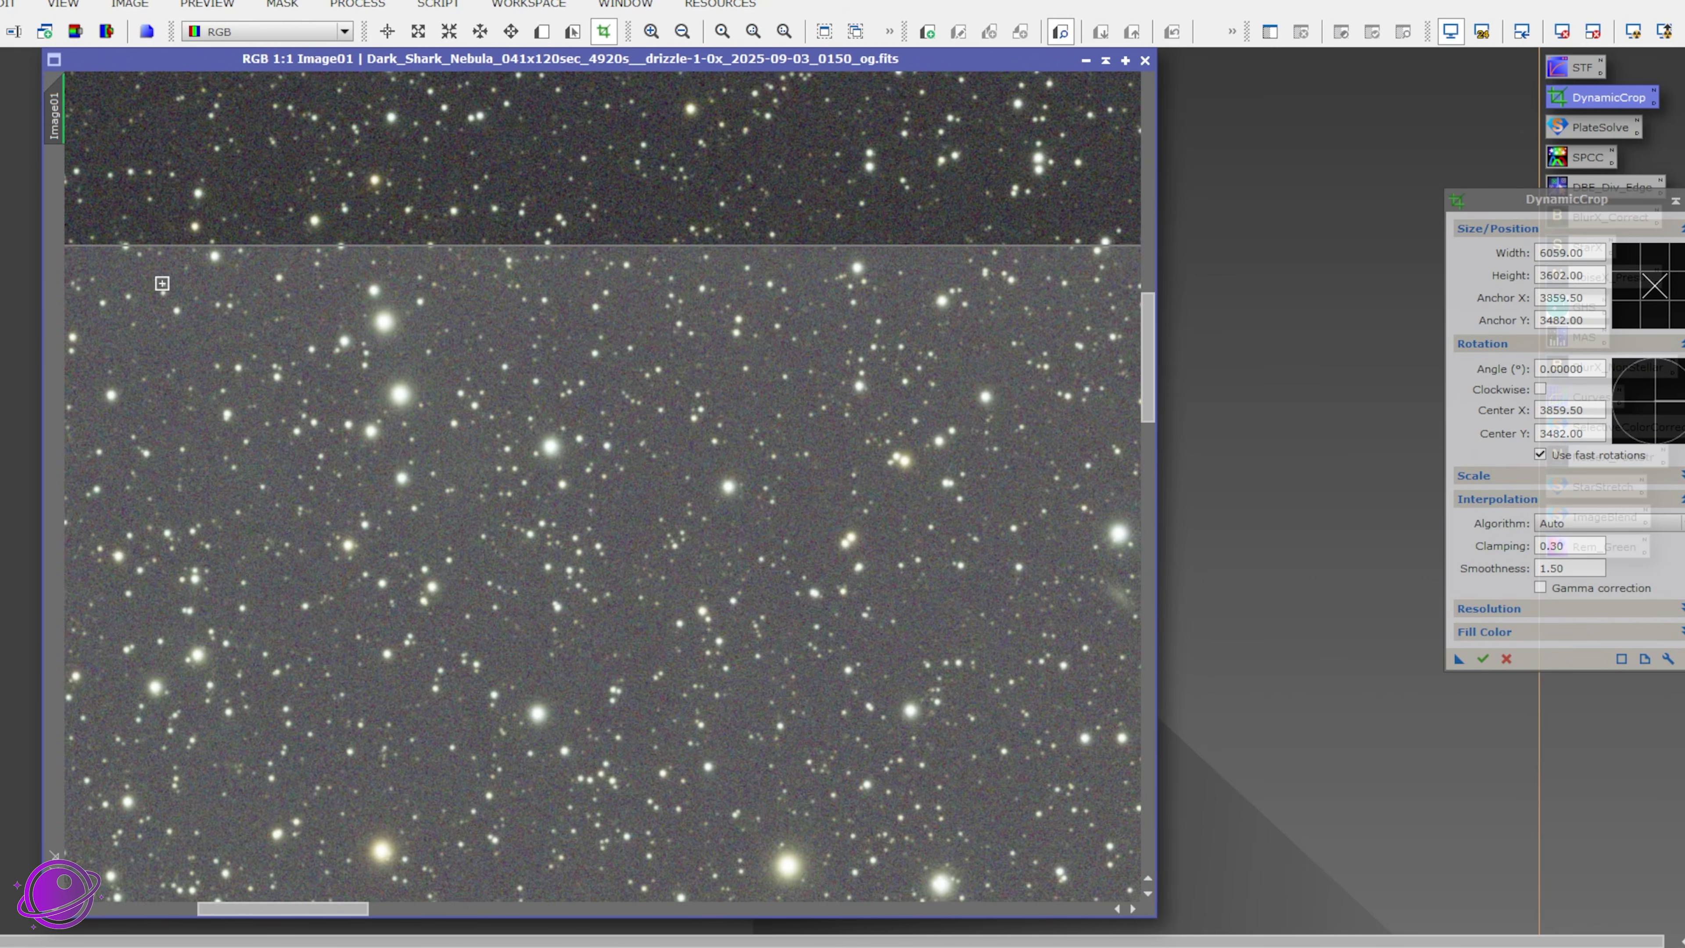
pyautogui.scroll(2, 162, 274)
pyautogui.moveTo(448, 320); pyautogui.dragTo(405, 543)
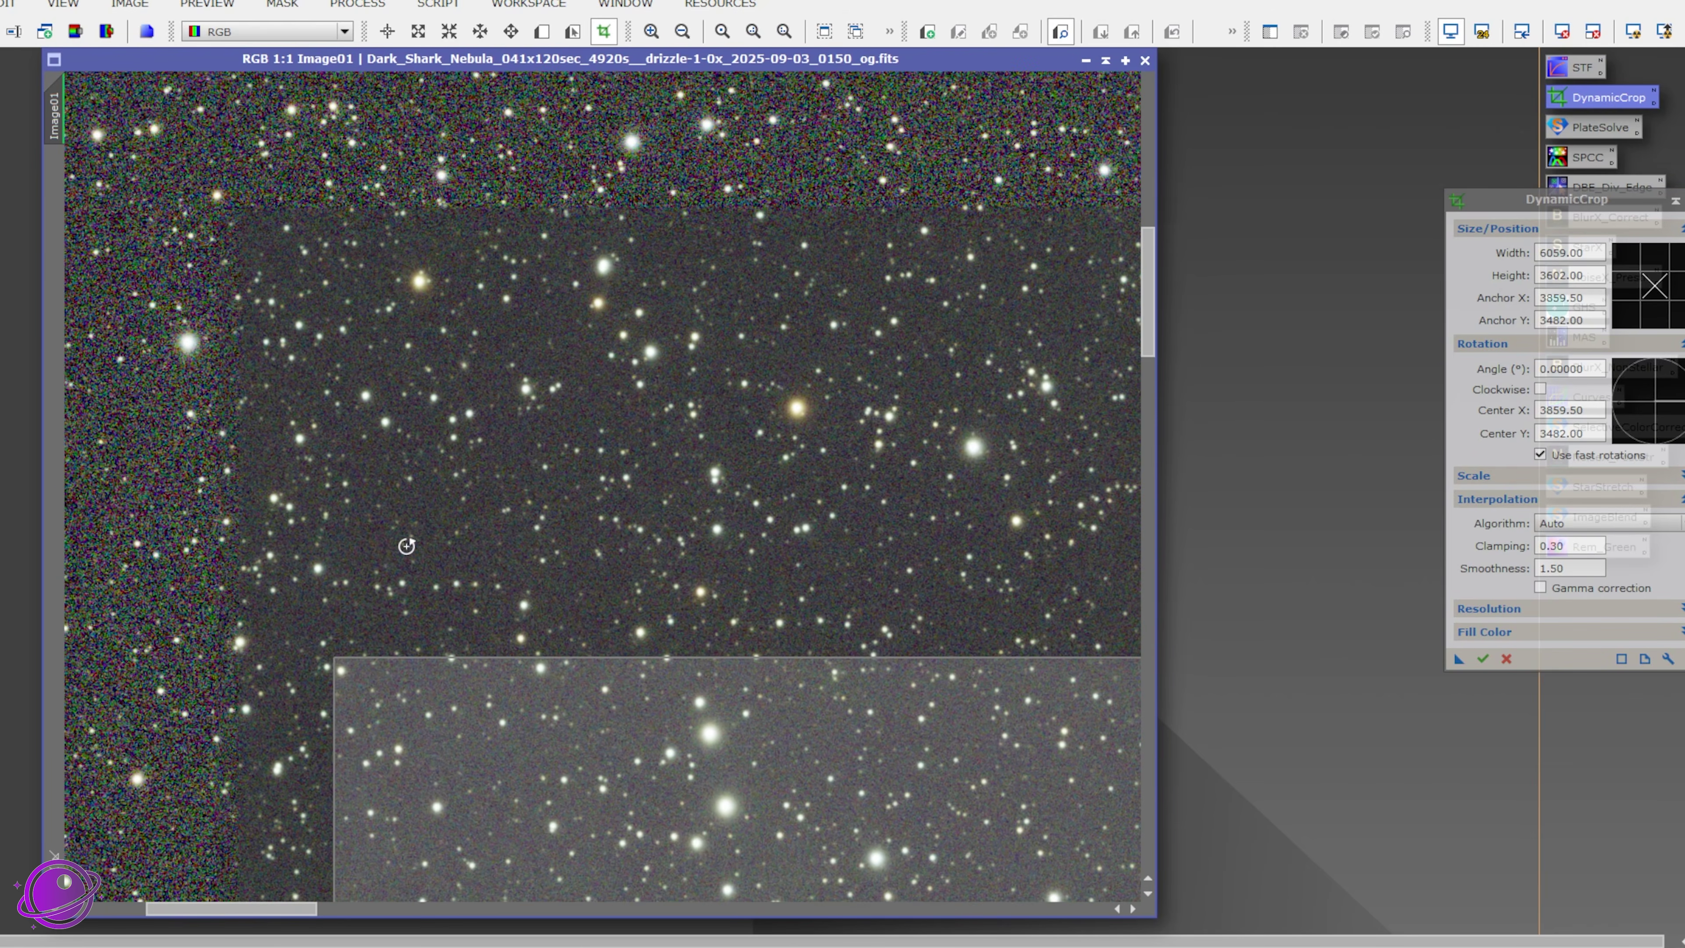
pyautogui.moveTo(334, 656); pyautogui.dragTo(256, 233)
# Step: Extend the crop's lower-right corner close to the image's right and bottom edges, for a crop of about 6185 × 4123 px
pyautogui.scroll(-1, 461, 638)
pyautogui.moveTo(1148, 236); pyautogui.dragTo(1150, 713)
pyautogui.moveTo(358, 844); pyautogui.dragTo(1094, 908)
pyautogui.moveTo(1096, 877); pyautogui.dragTo(1122, 876)
pyautogui.moveTo(1149, 670); pyautogui.dragTo(1155, 146)
pyautogui.scroll(-4, 760, 522)
pyautogui.scroll(-1, 898, 536)
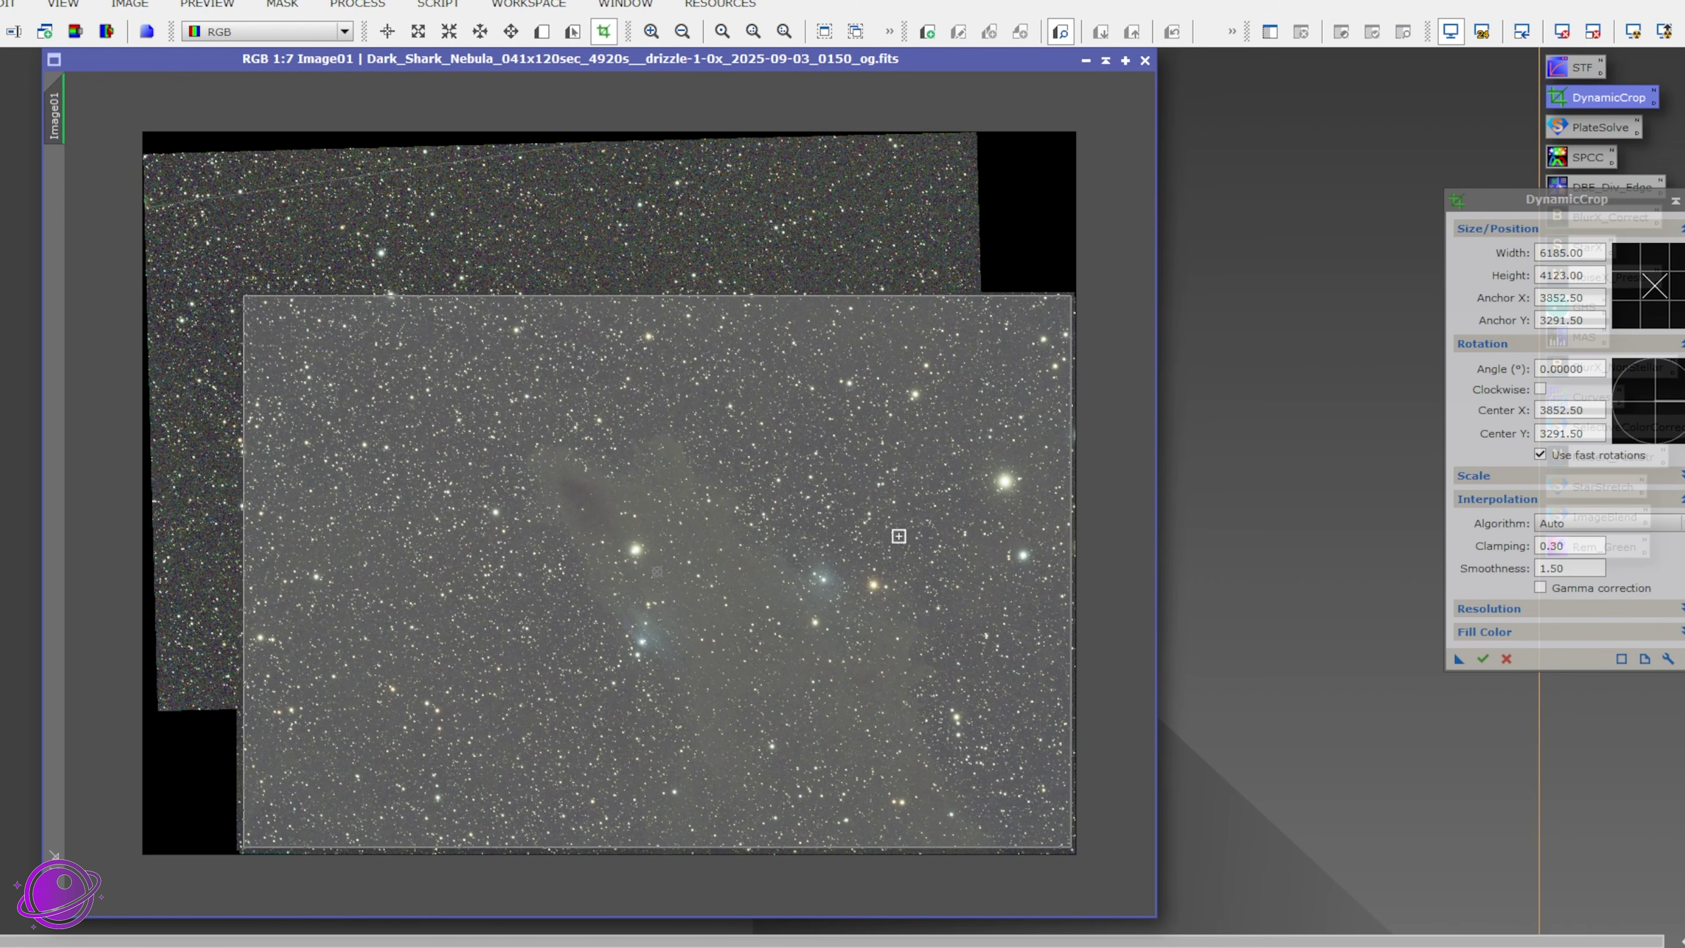
# Step: Apply the crop, accepting deletion of the astrometric solution, and close DynamicCrop
pyautogui.click(1486, 660)
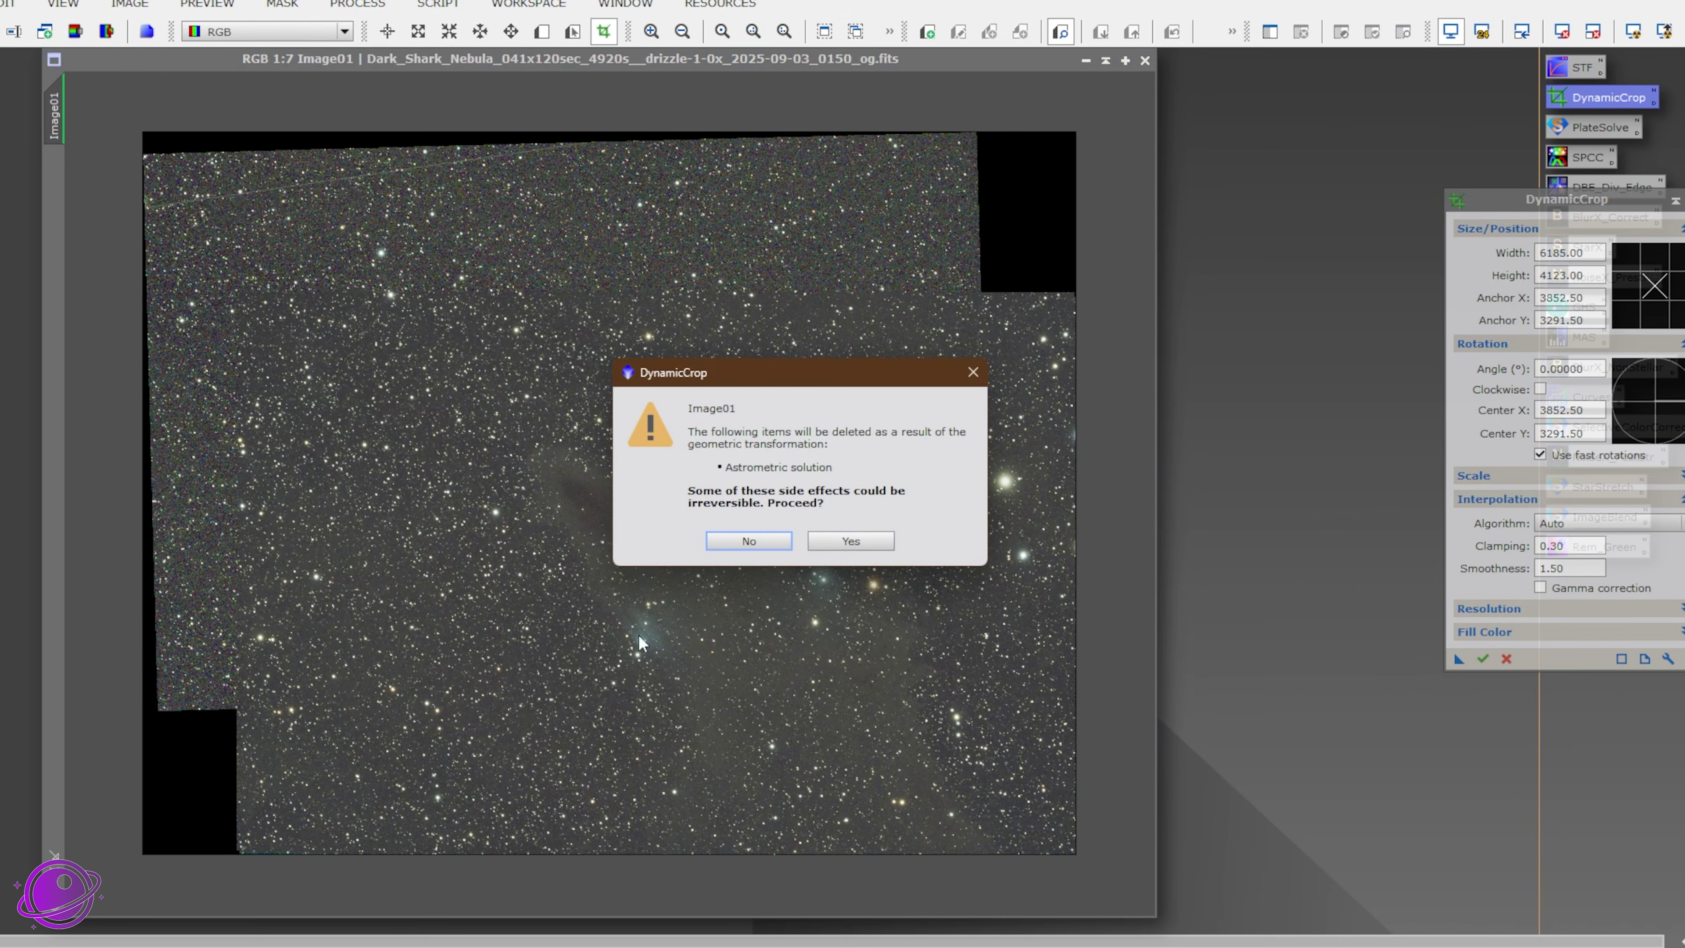
pyautogui.click(833, 541)
pyautogui.moveTo(1576, 194); pyautogui.dragTo(1151, 158)
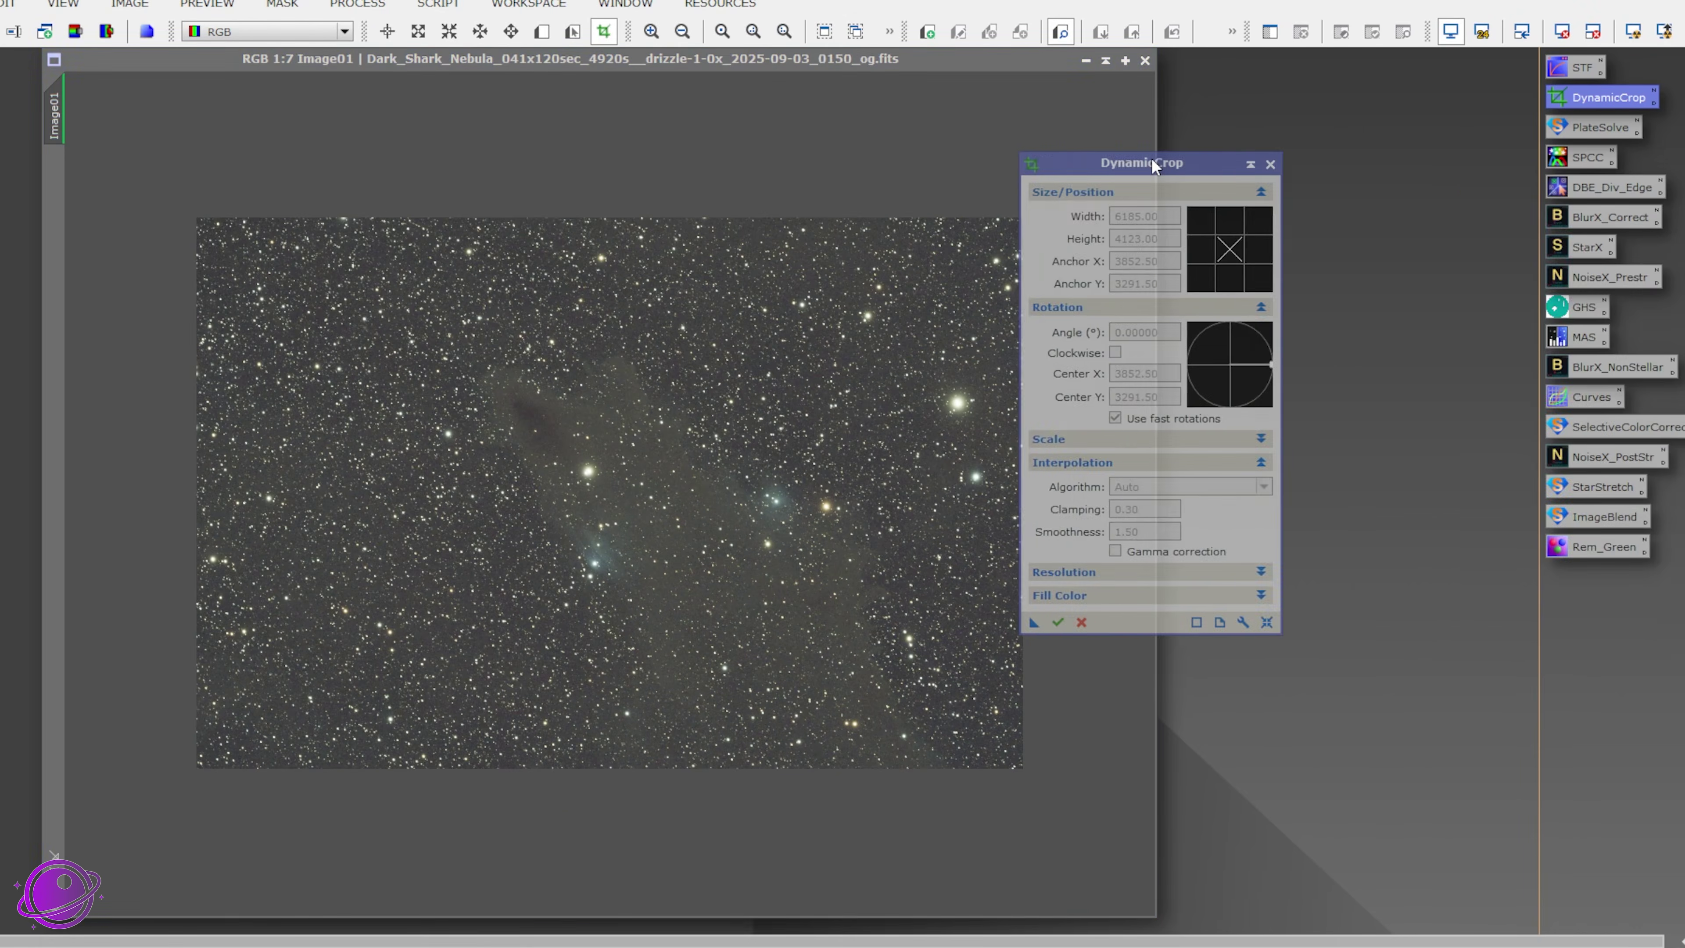
pyautogui.click(1270, 164)
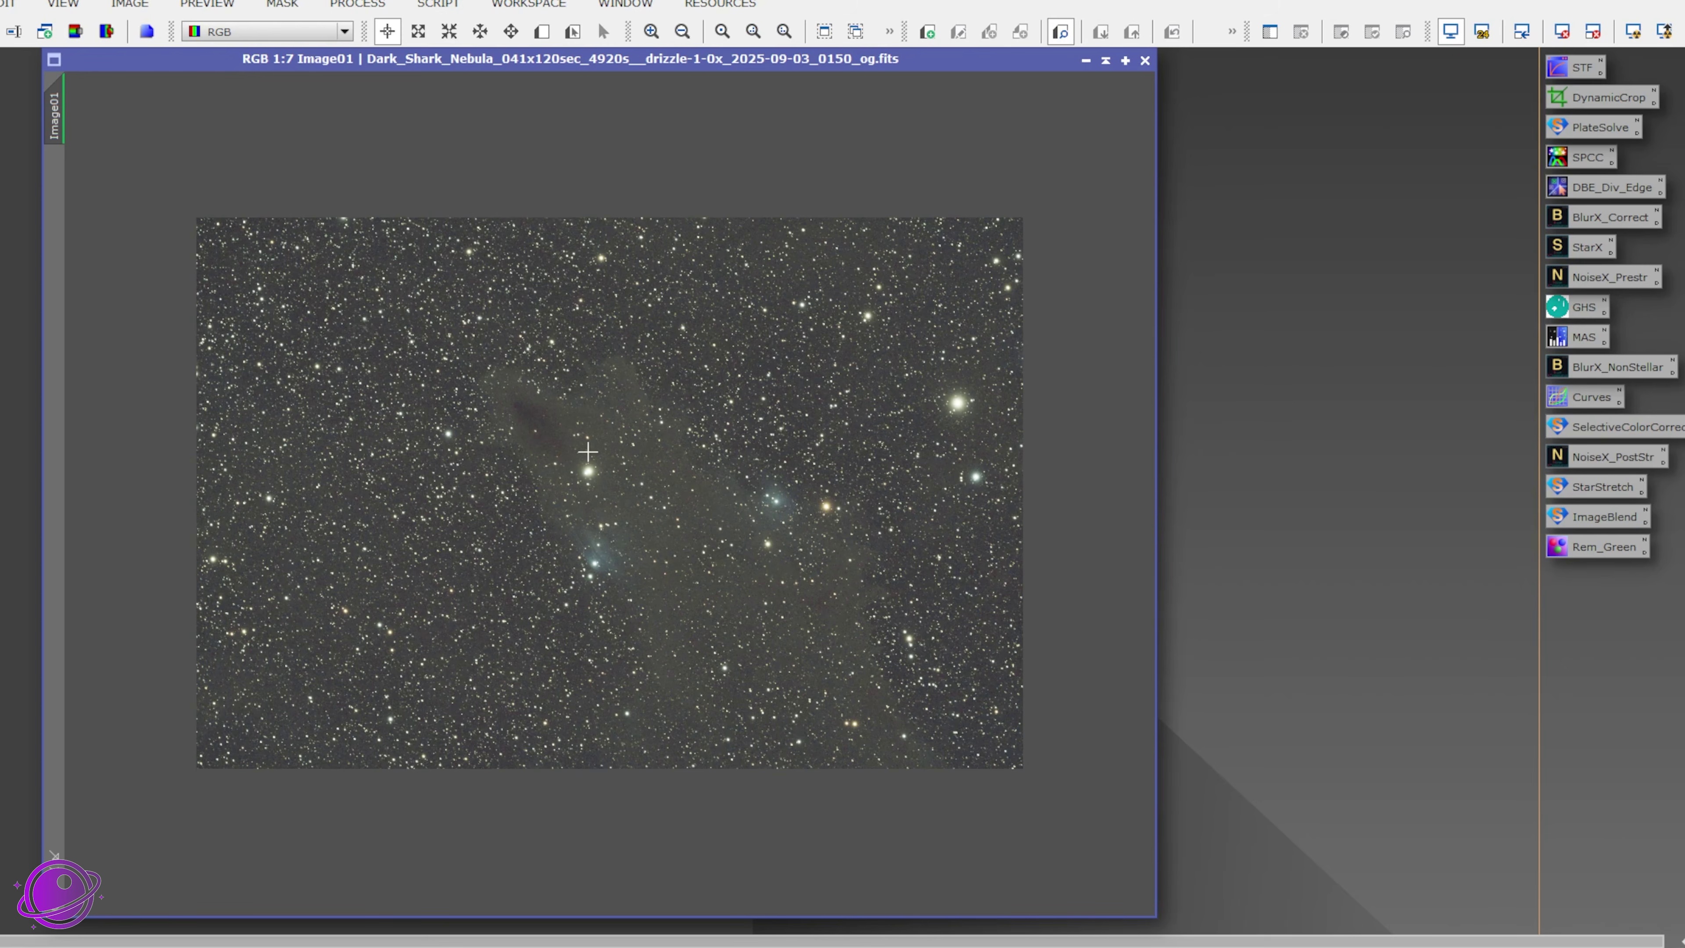
# Step: Flip the cropped image with a Vertical Mirror so the shark nebula's orientation is corrected
pyautogui.click(127, 4)
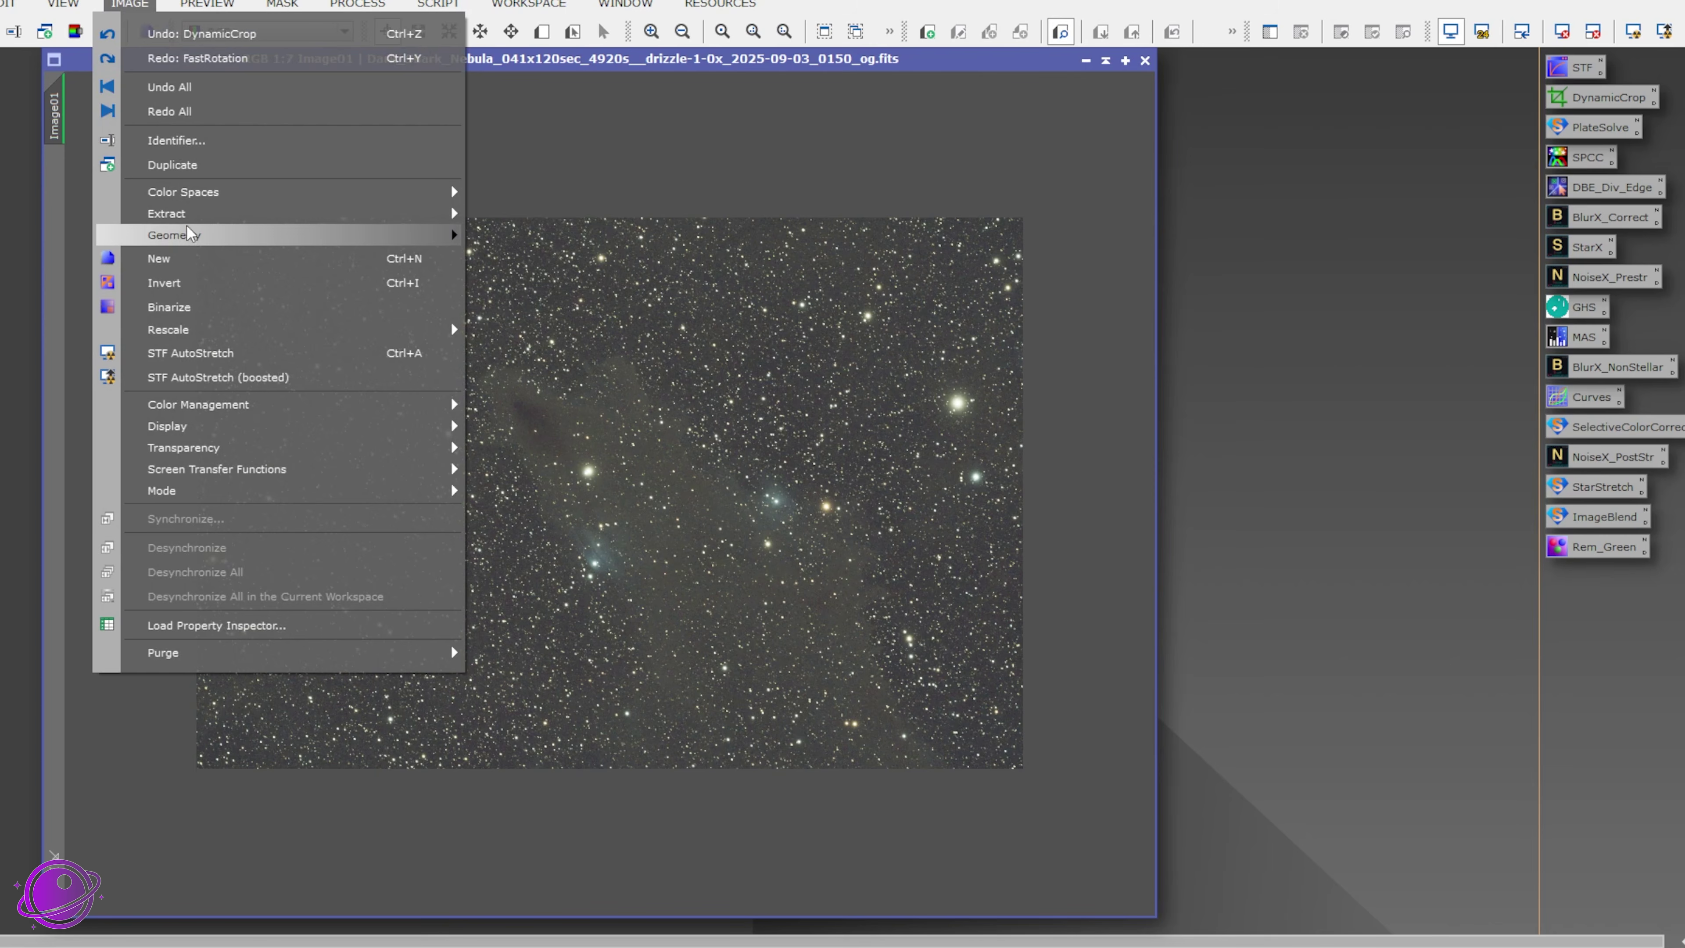
pyautogui.moveTo(192, 234)
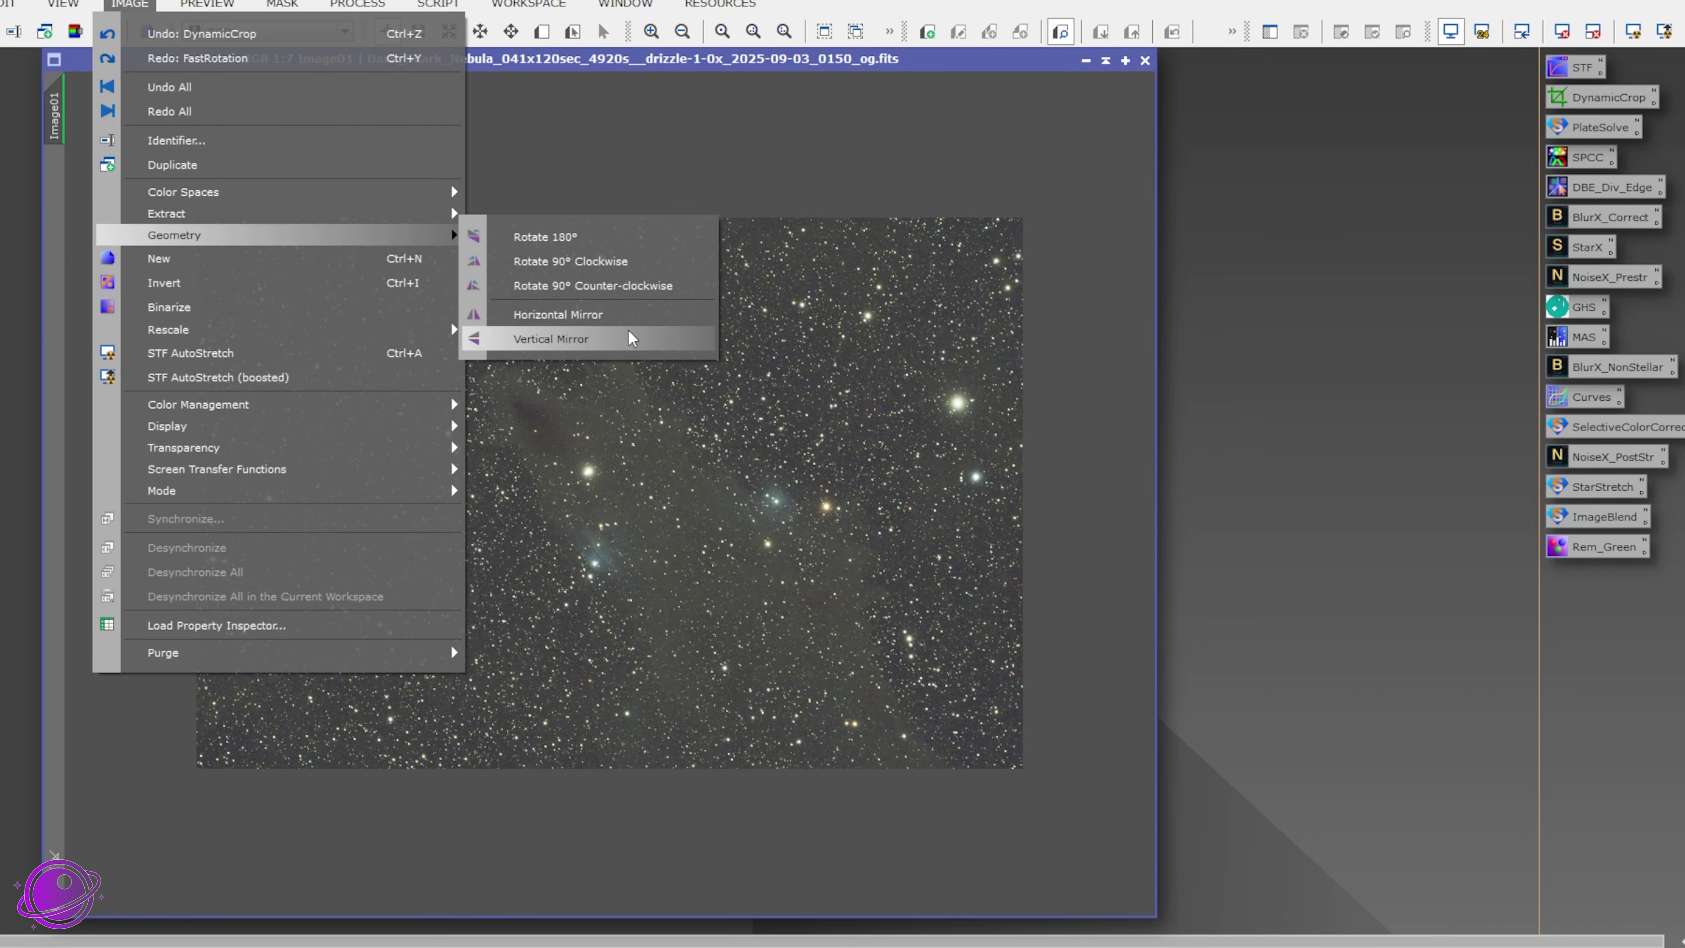
pyautogui.click(589, 347)
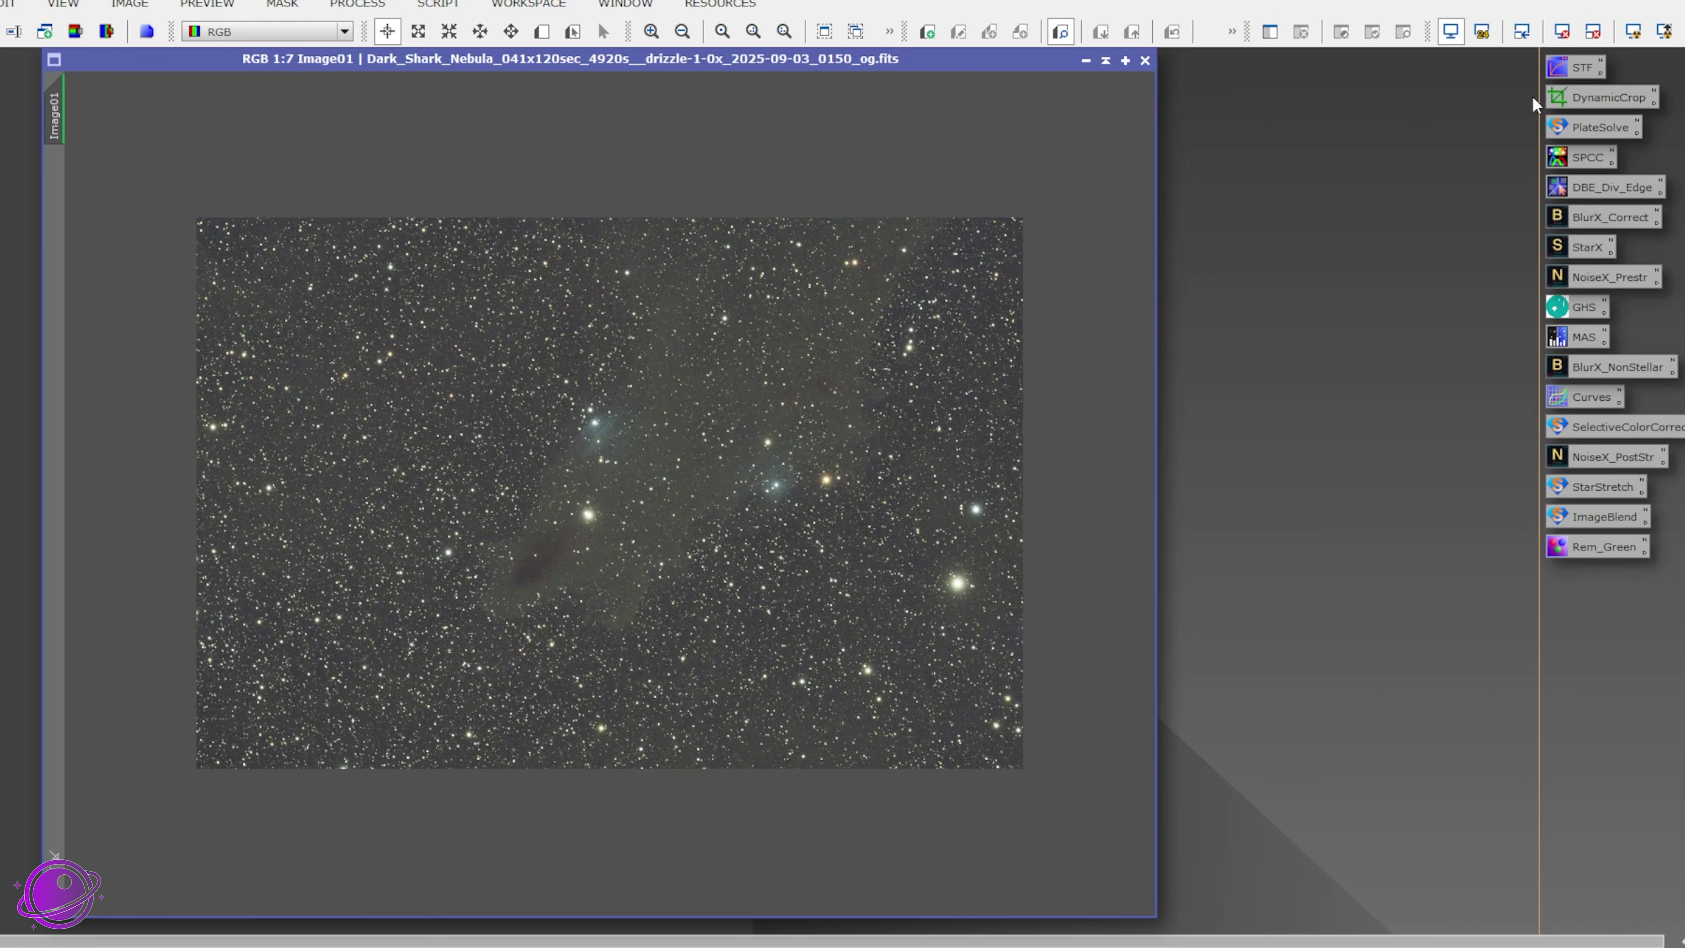
# Step: Launch the ImageSolver script from the saved PlateSolve process and move its dialog clear of the nebula
pyautogui.doubleClick(1580, 126)
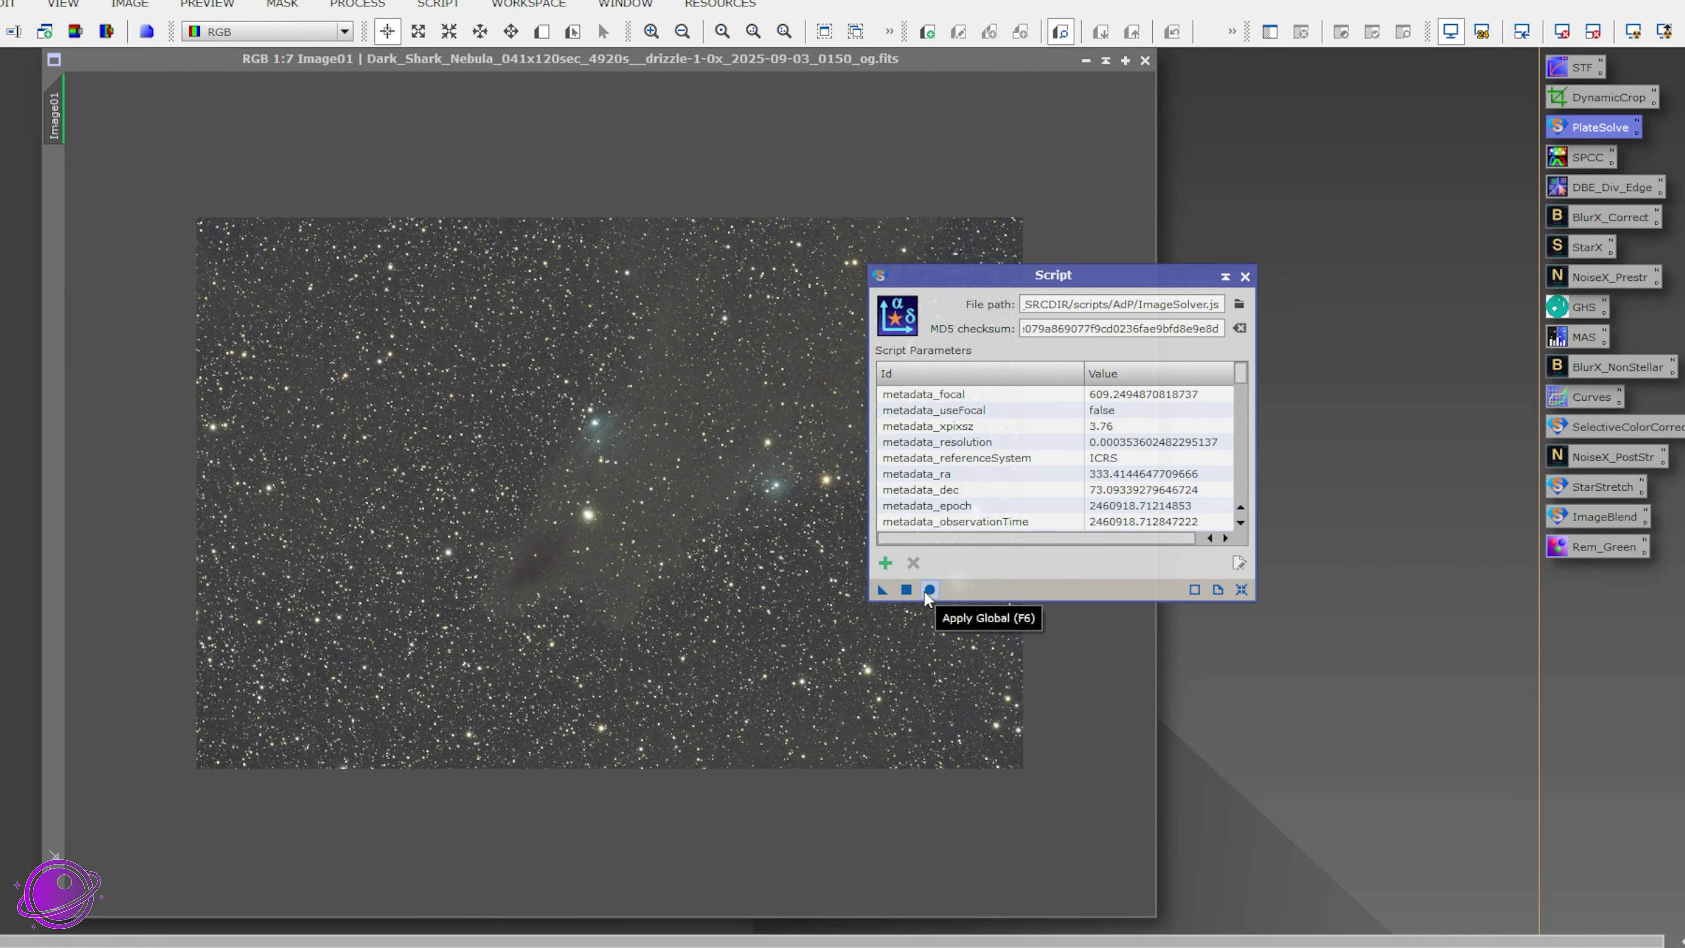
pyautogui.click(437, 4)
pyautogui.moveTo(503, 33)
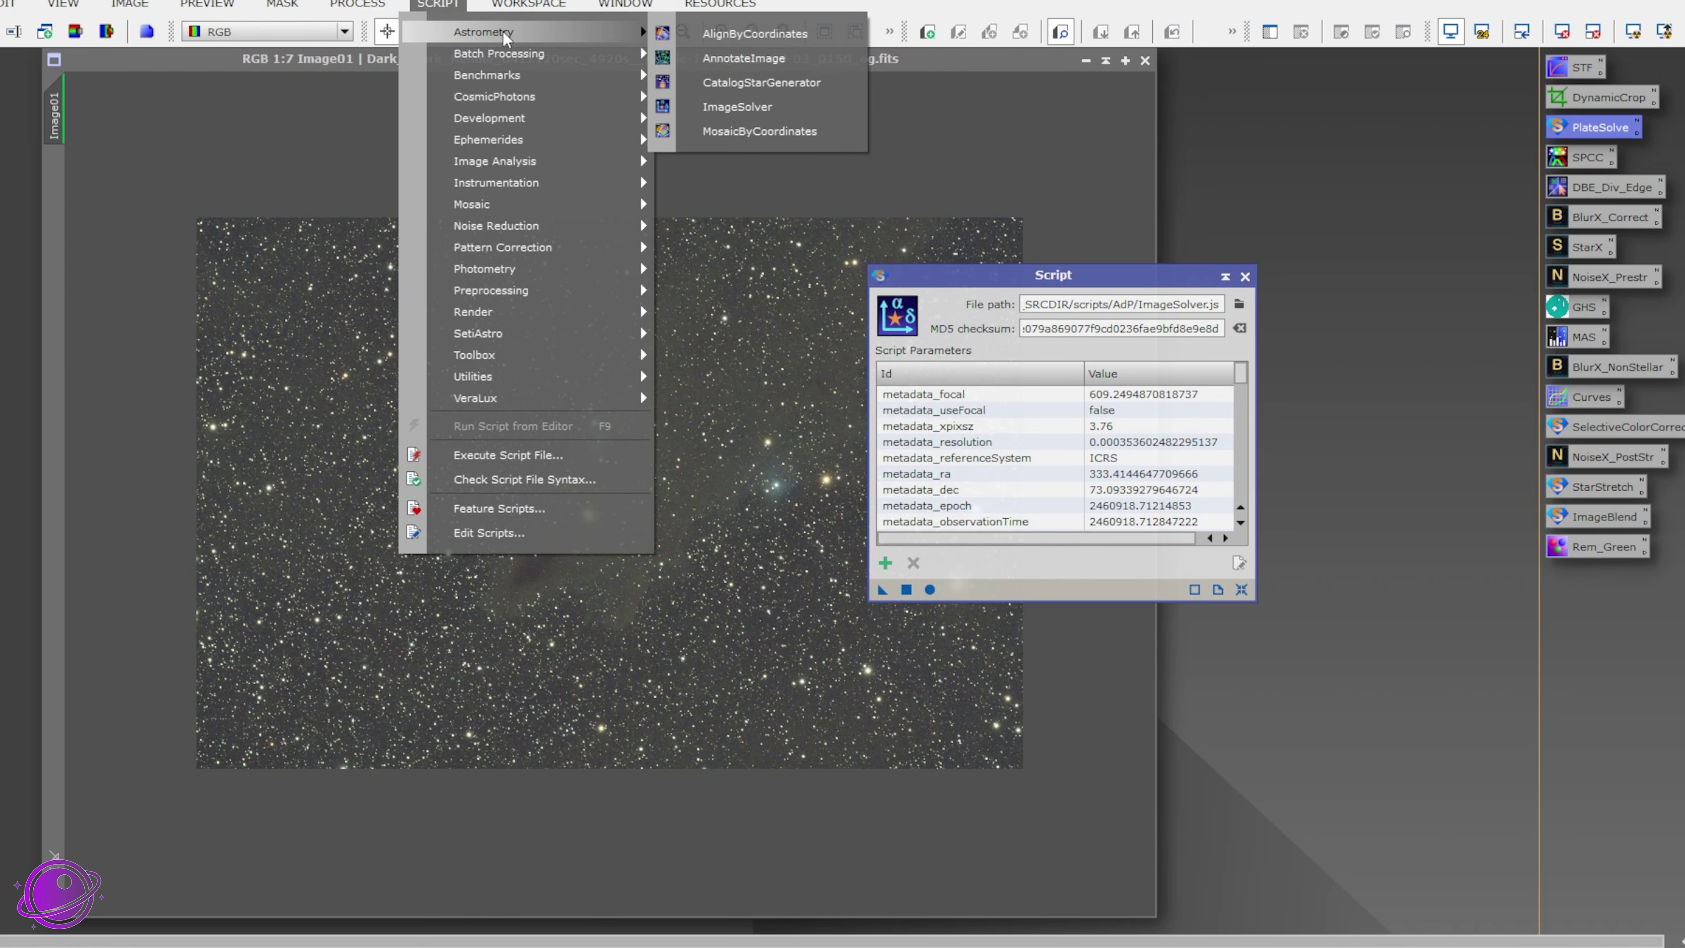
pyautogui.click(1056, 280)
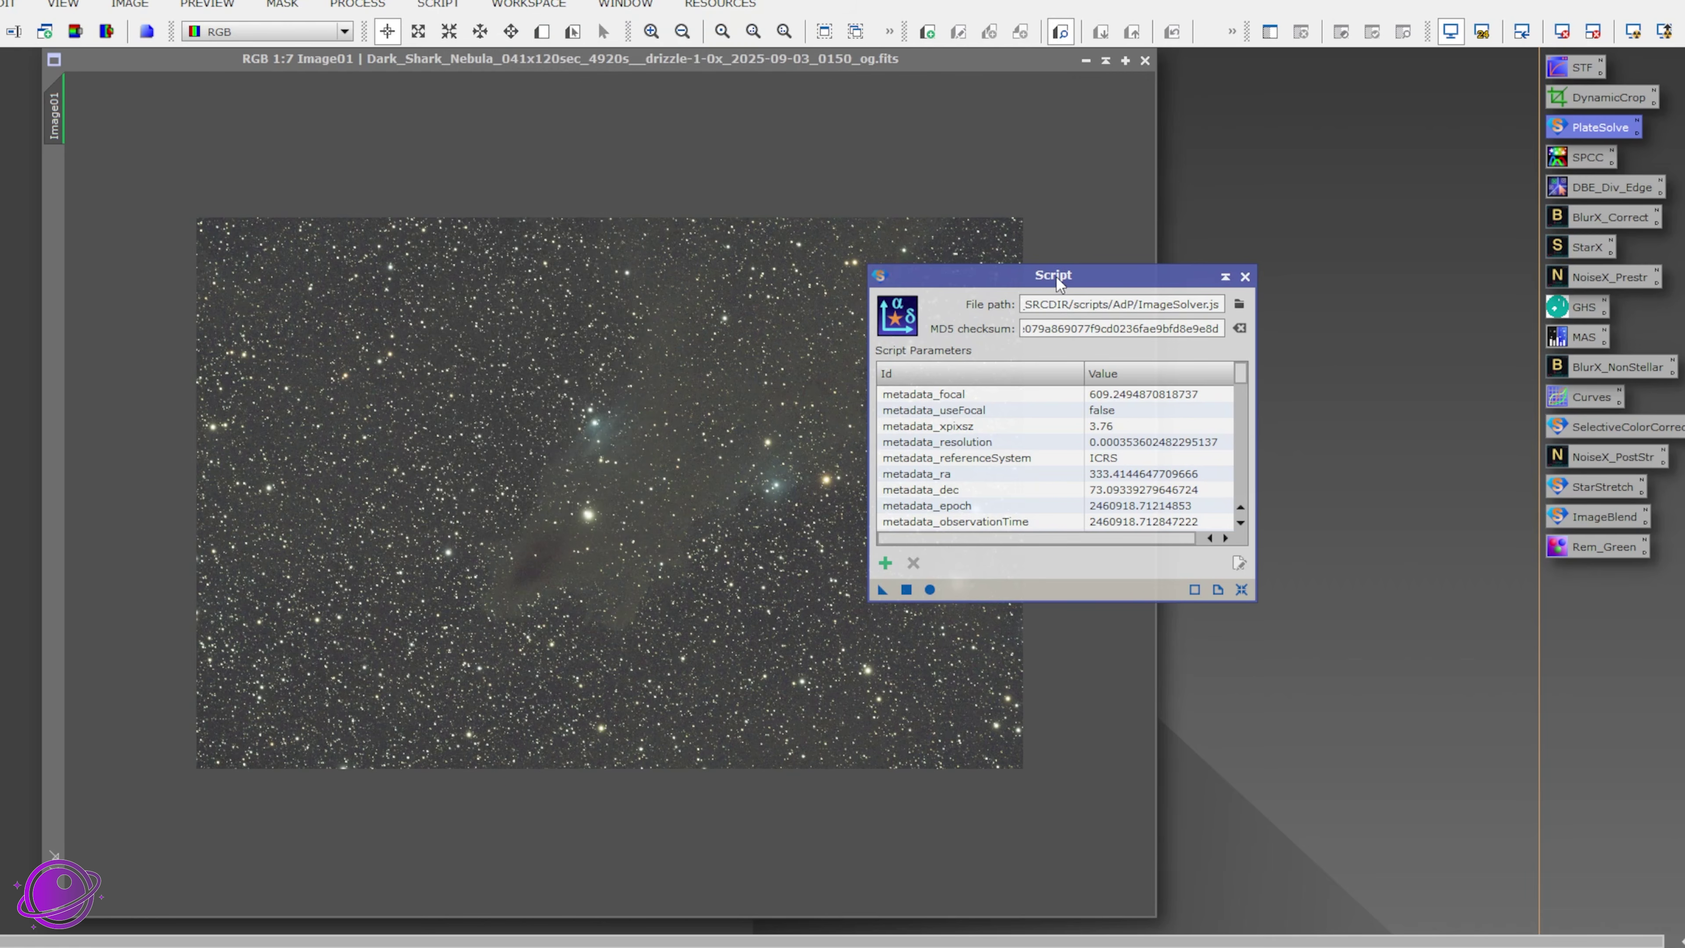
pyautogui.click(929, 590)
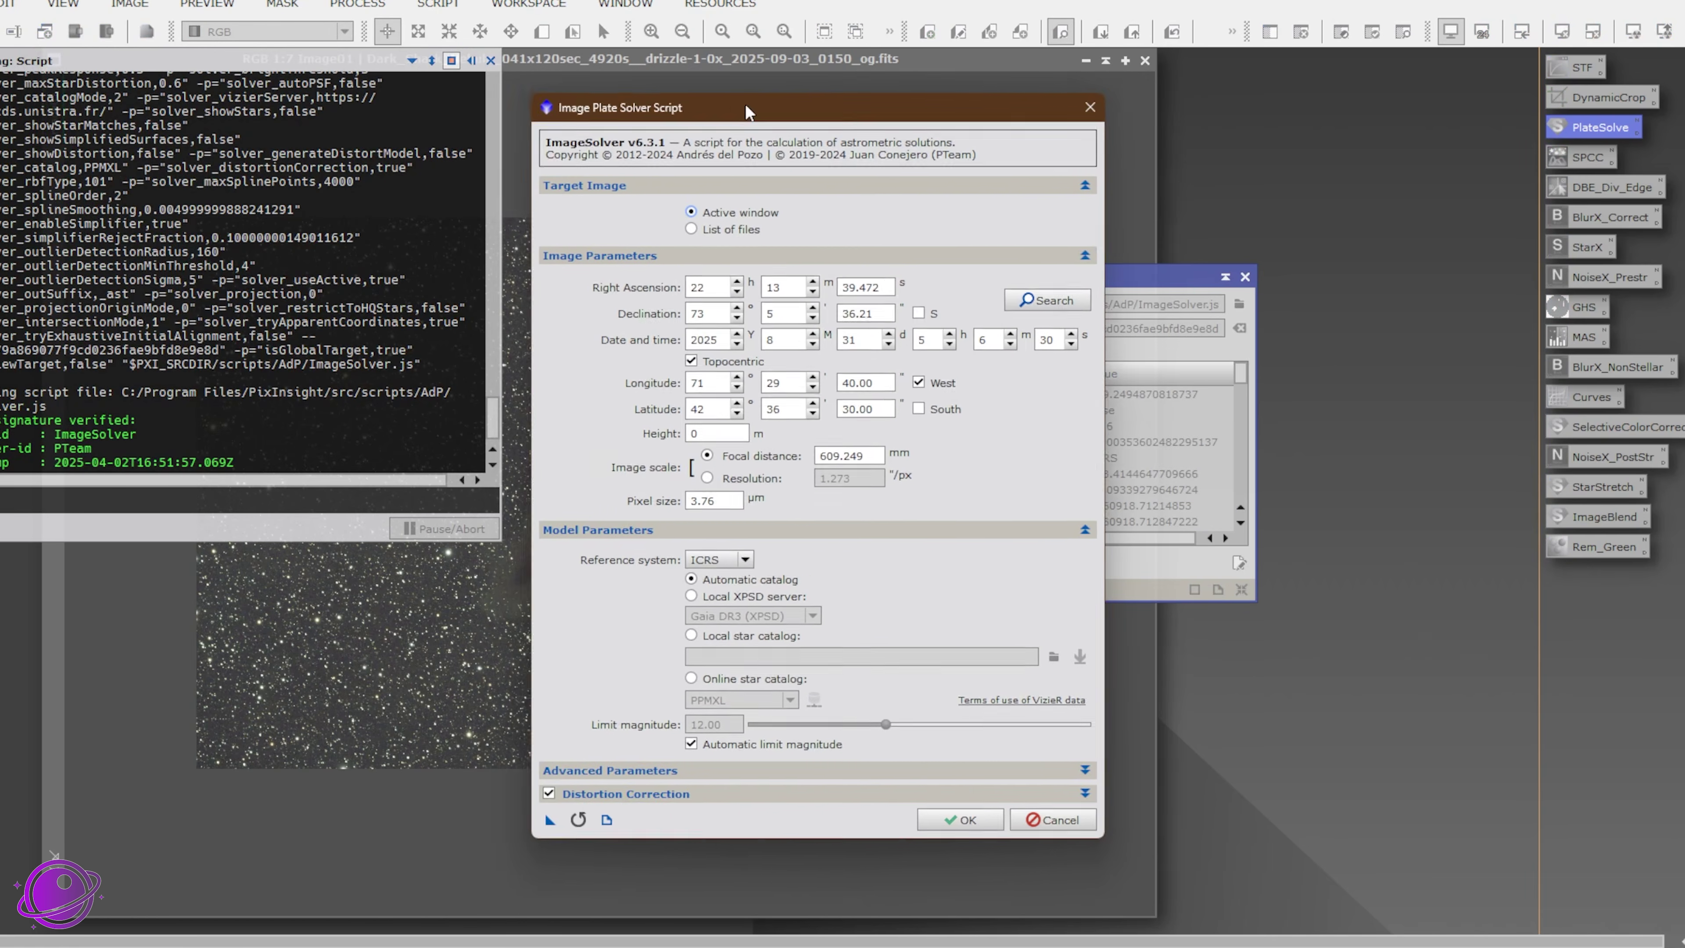
pyautogui.moveTo(774, 97); pyautogui.dragTo(1112, 113)
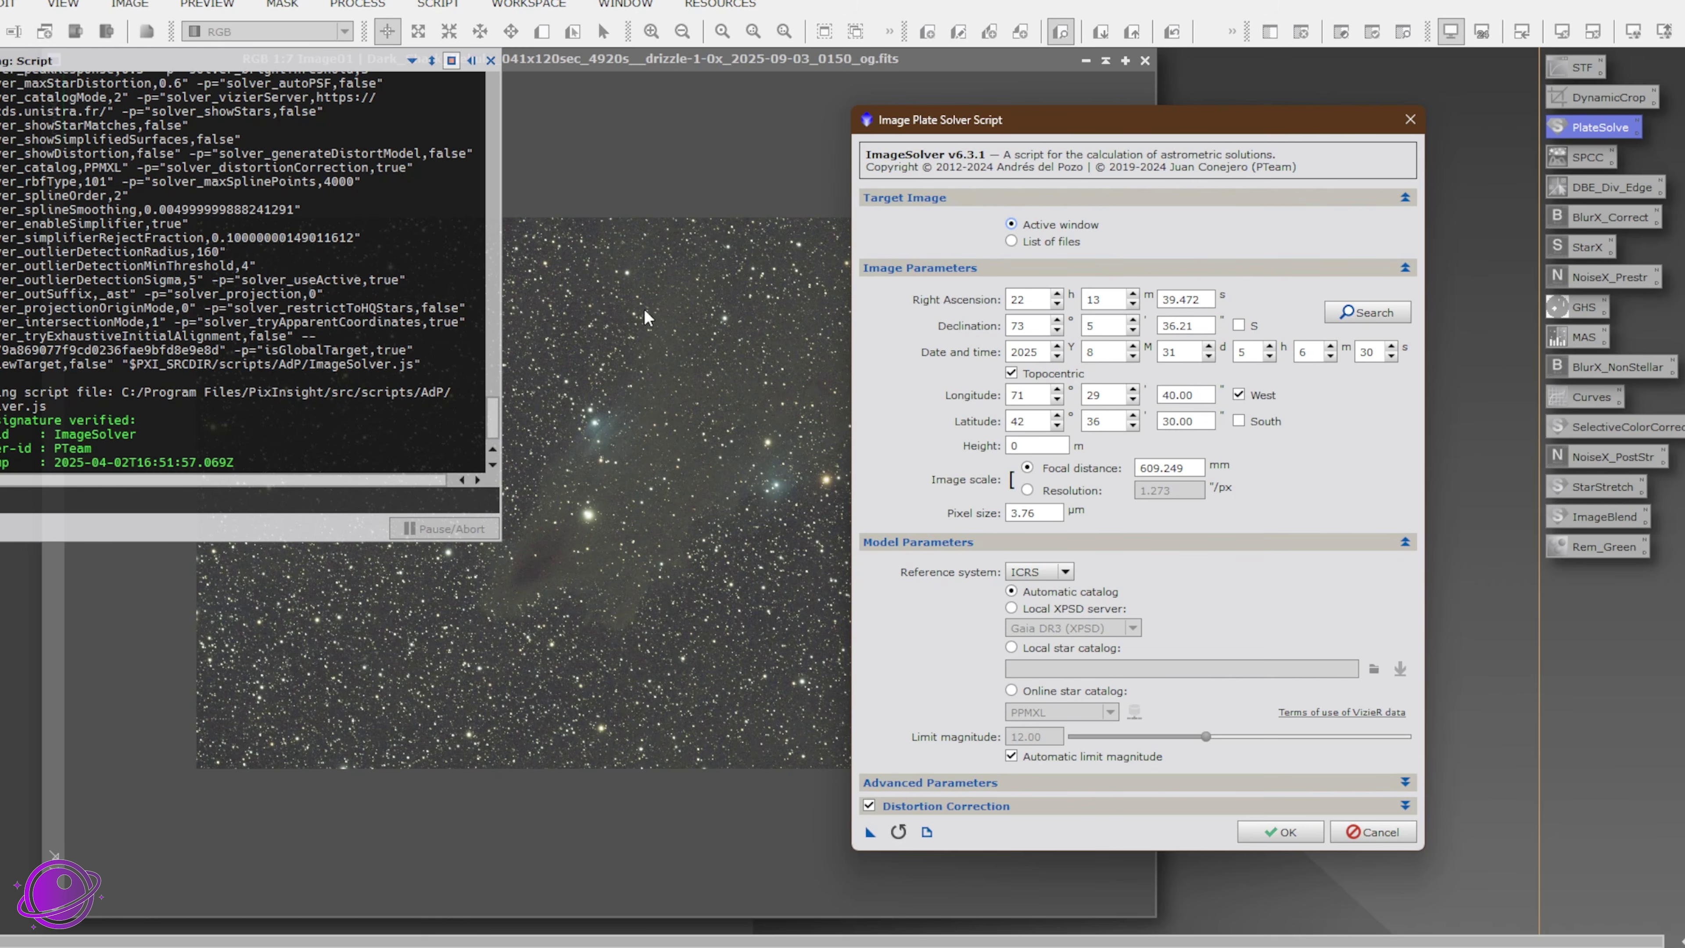
# Step: Look up LDN 1235 in the online coordinate search, select its entry, and close the search without applying the coordinates
pyautogui.click(1368, 312)
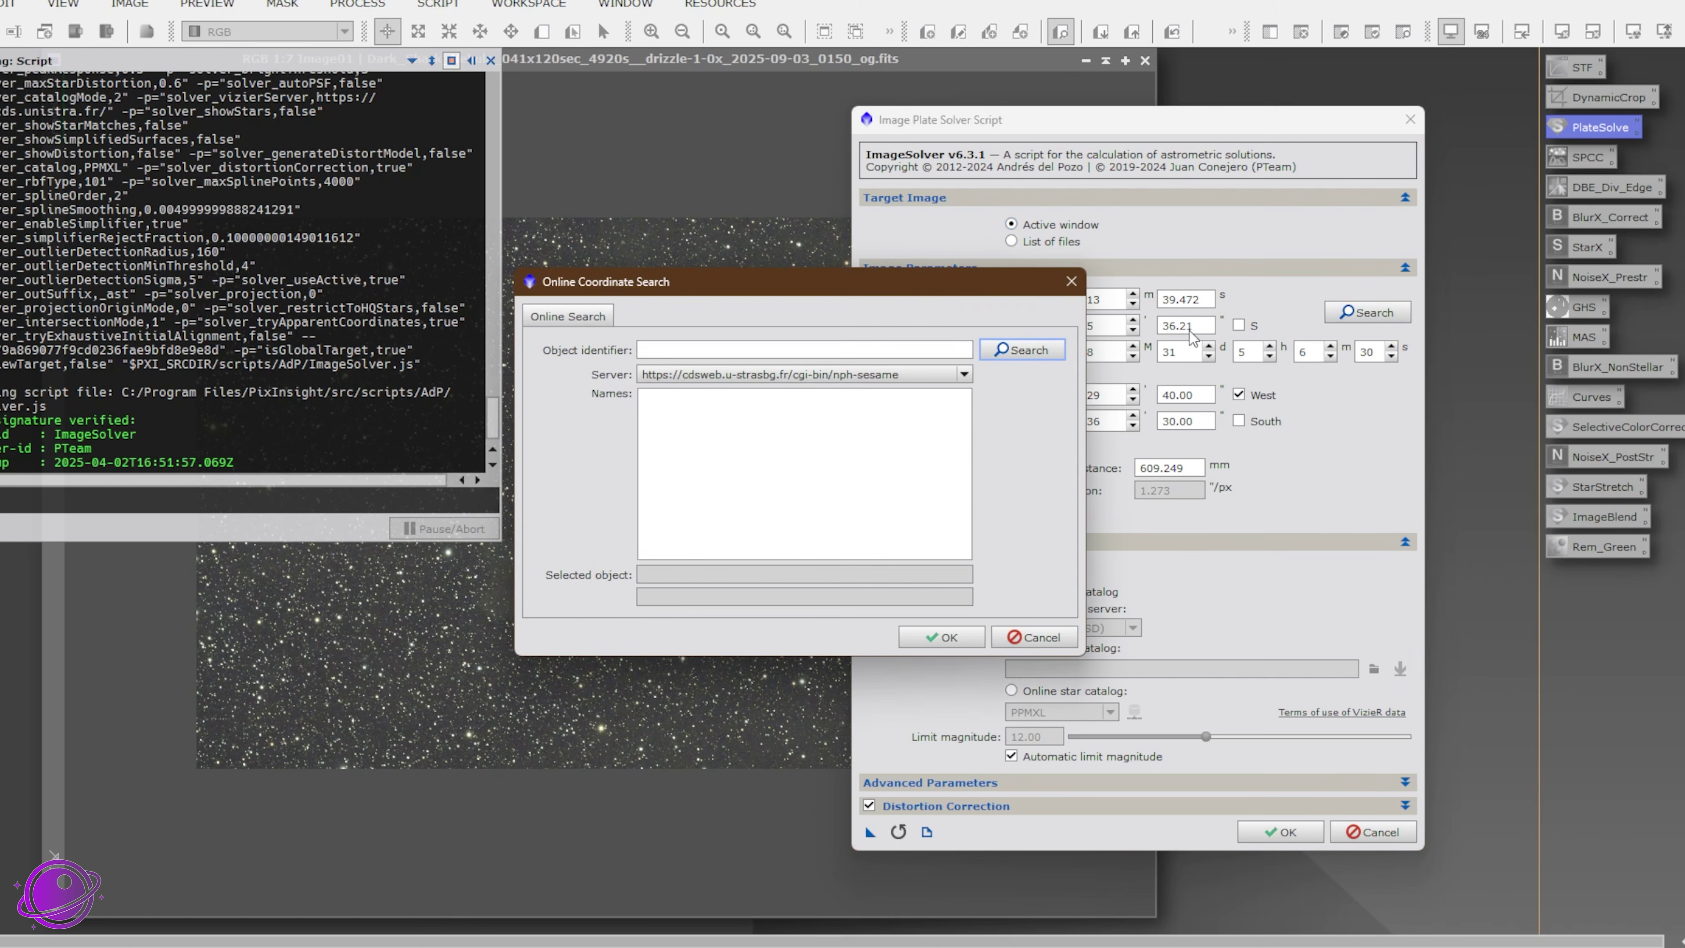
pyautogui.click(682, 354)
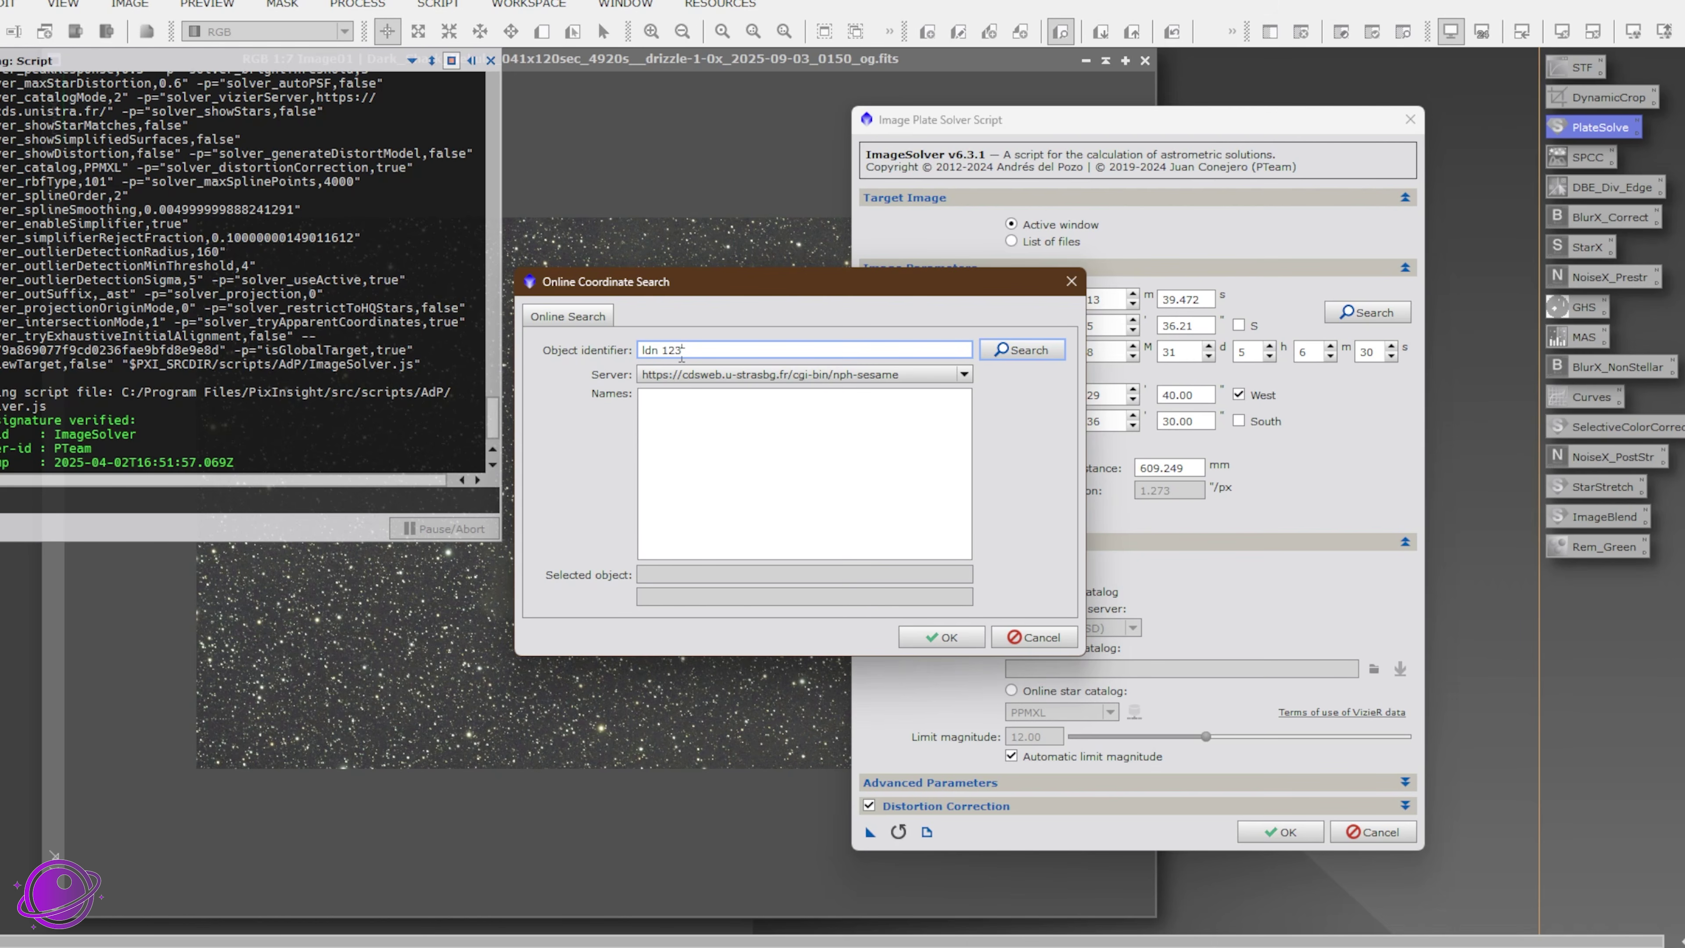
pyautogui.click(1062, 350)
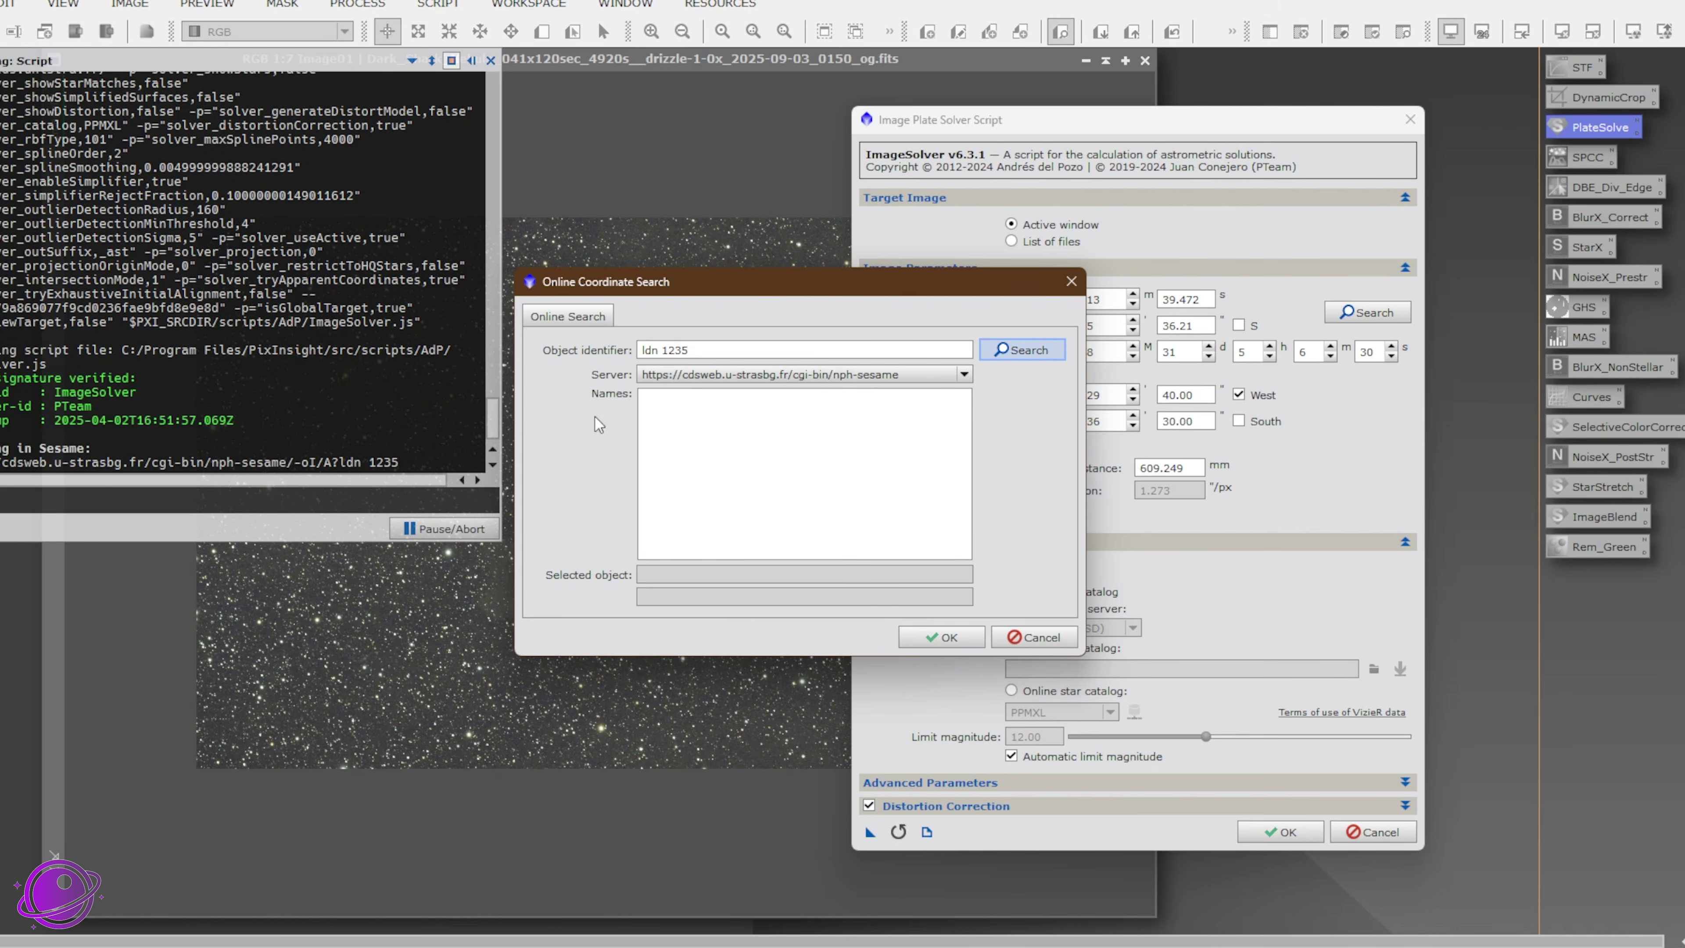
pyautogui.click(654, 400)
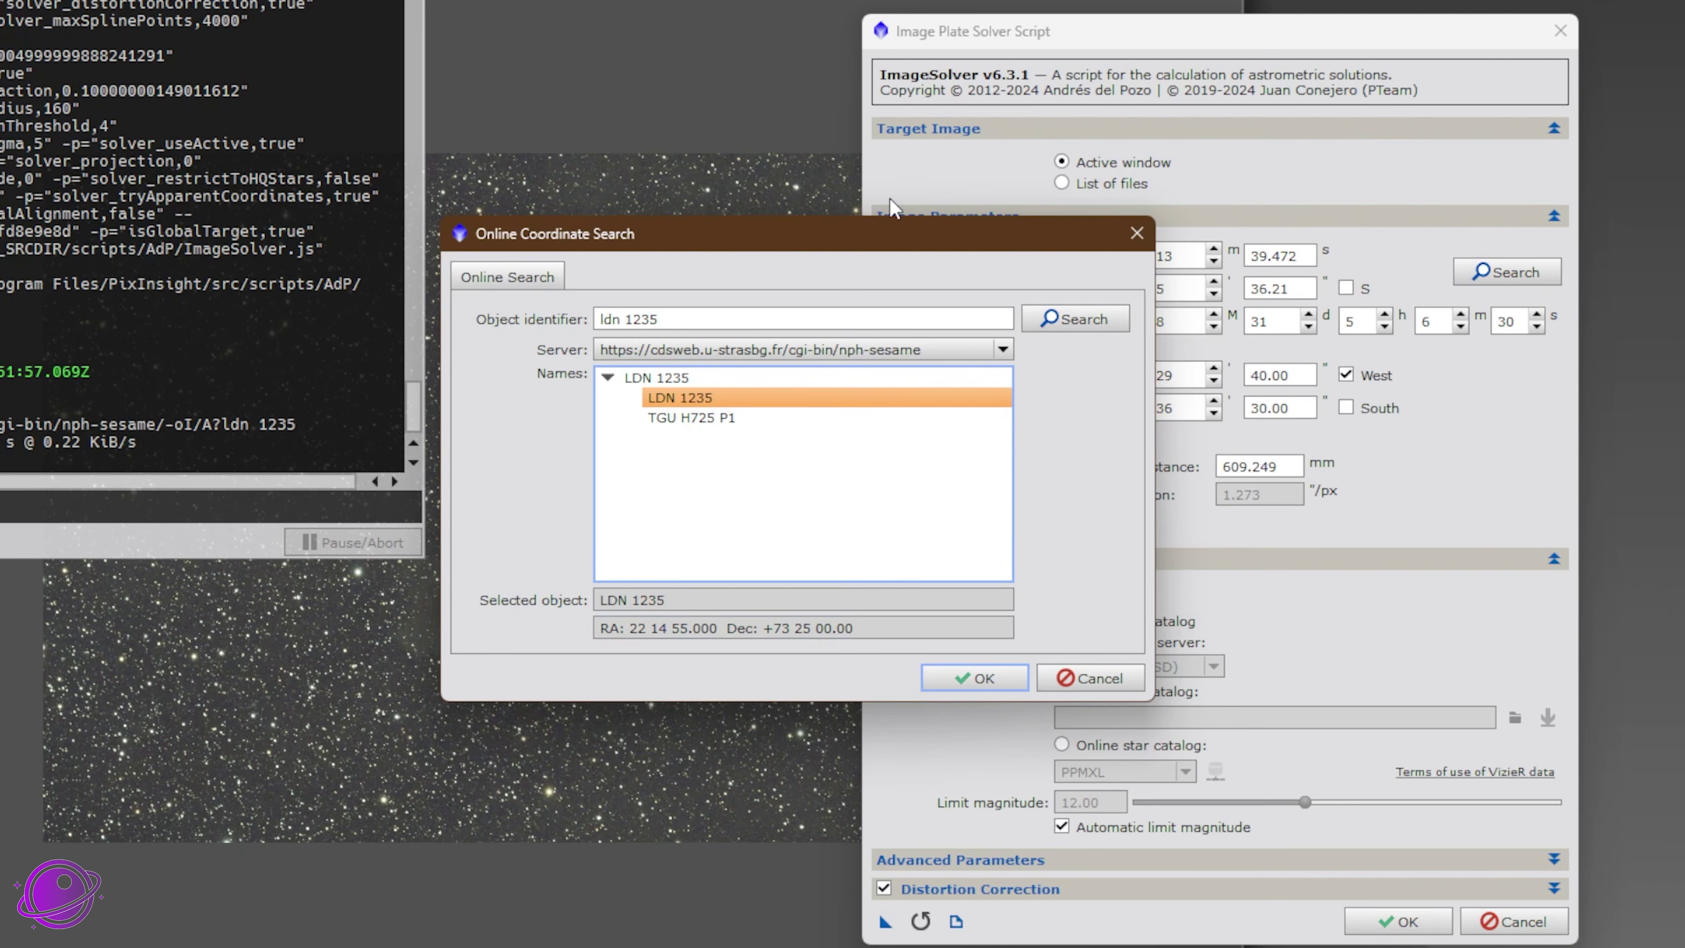
pyautogui.moveTo(783, 247); pyautogui.dragTo(1204, 374)
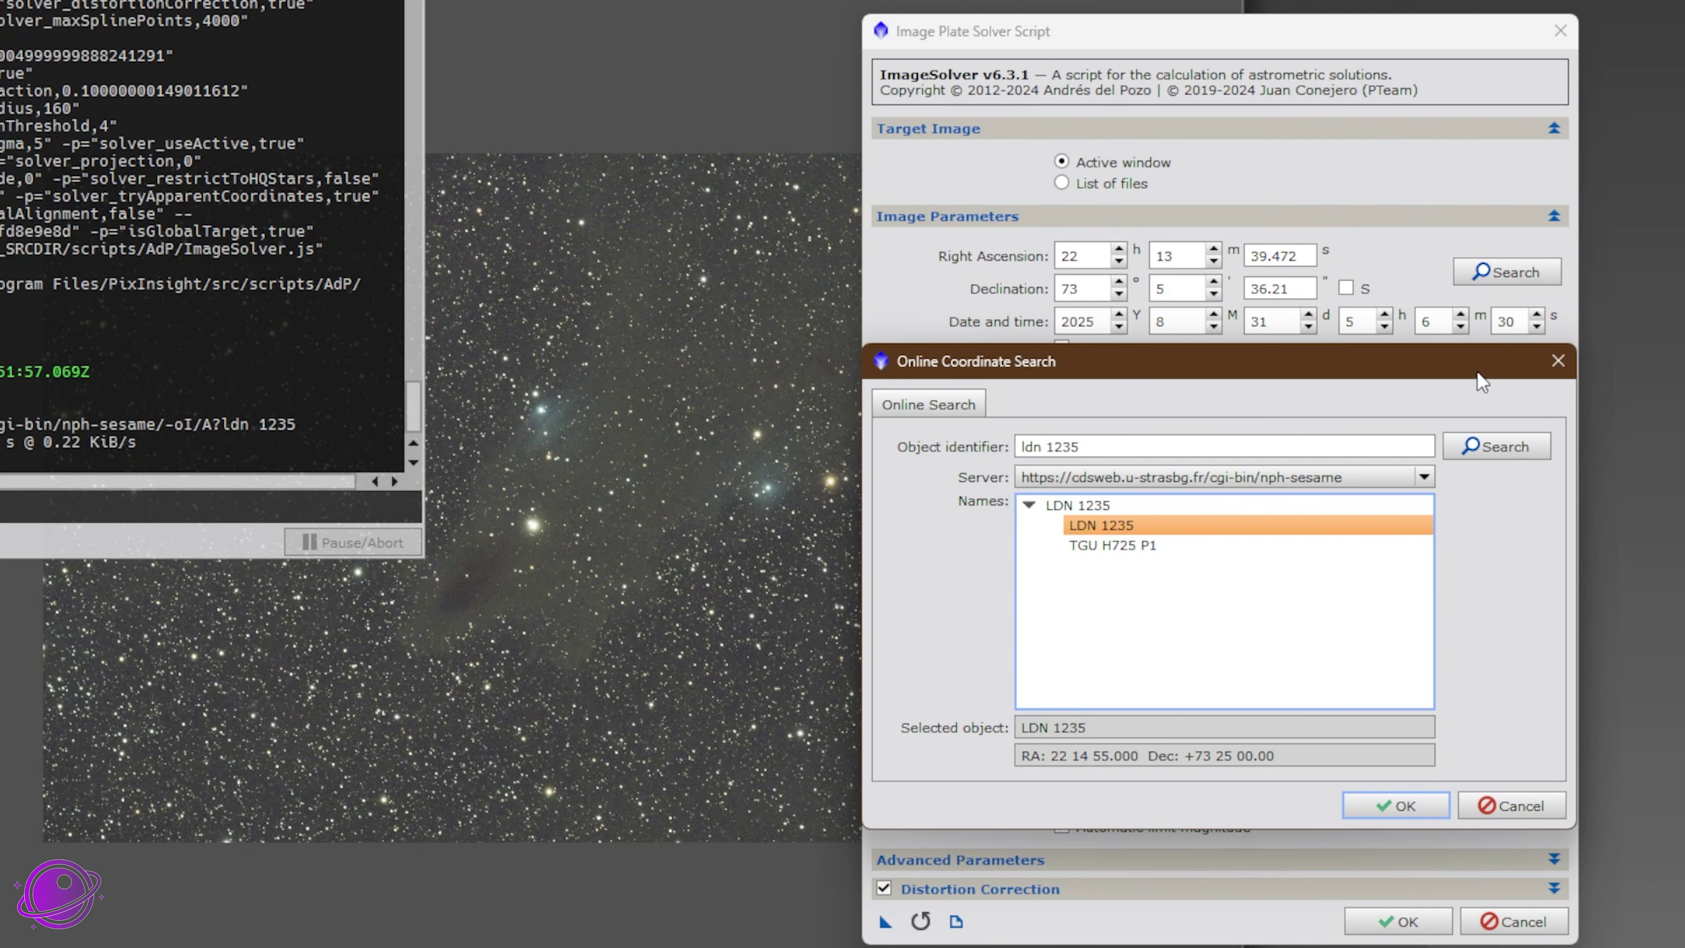
pyautogui.click(1557, 361)
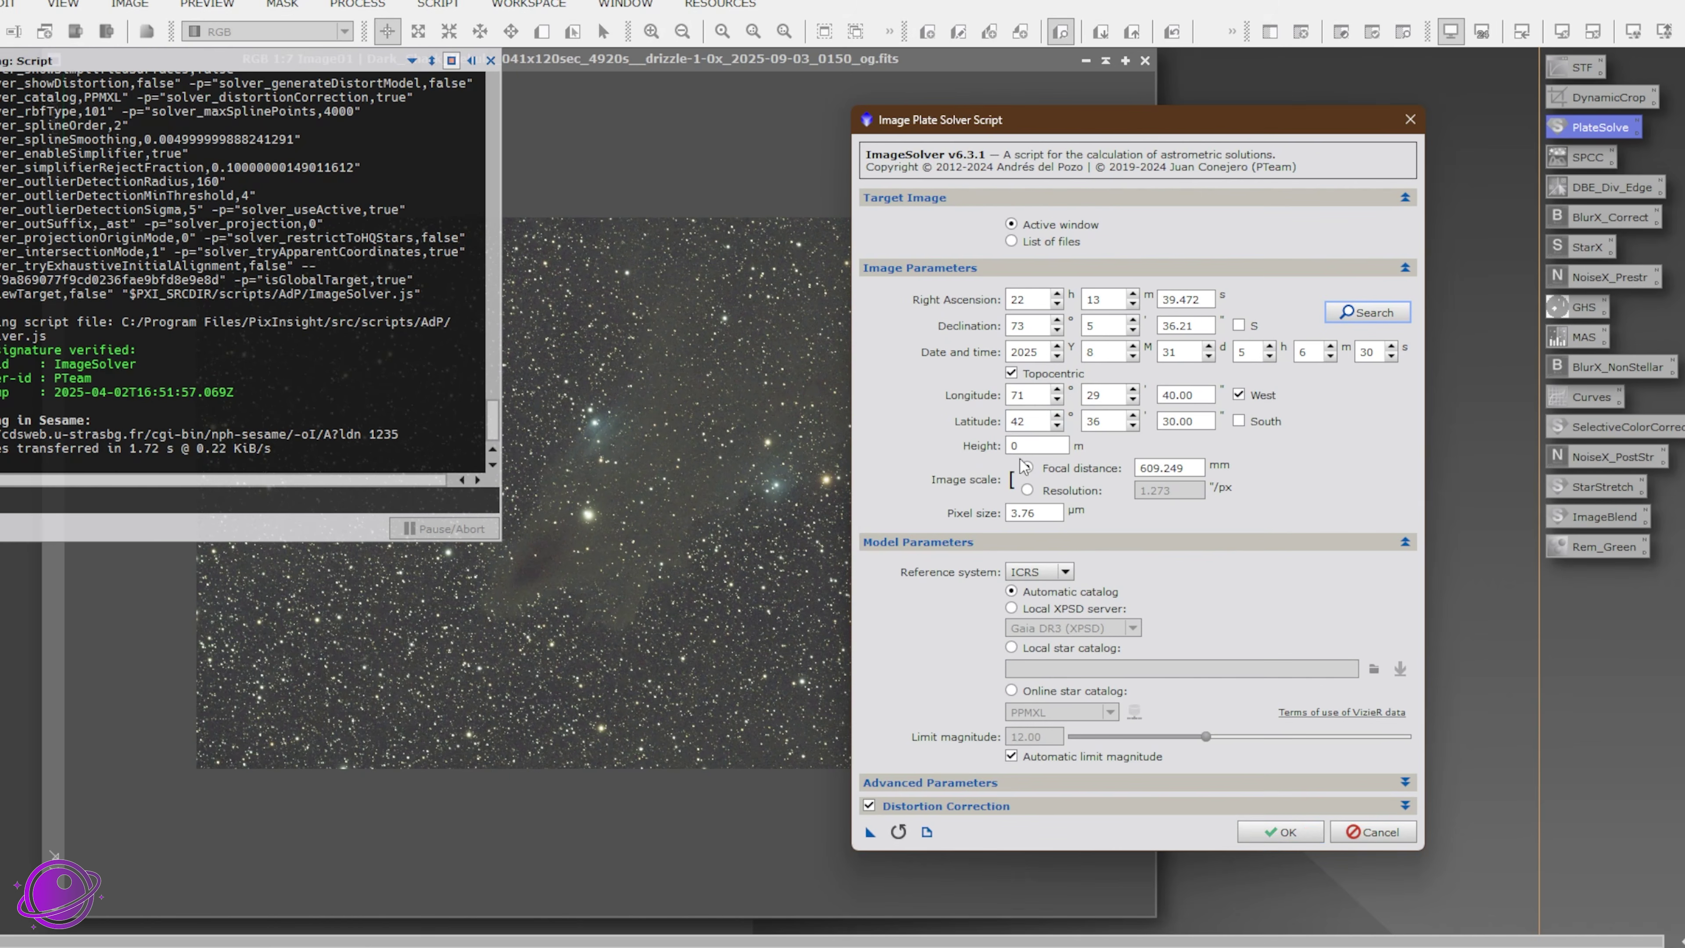
# Step: Plate-solve the active image with the existing coordinates, 609.249 mm focal distance and 3.76 µm pixel size, and close the script window
pyautogui.click(1280, 831)
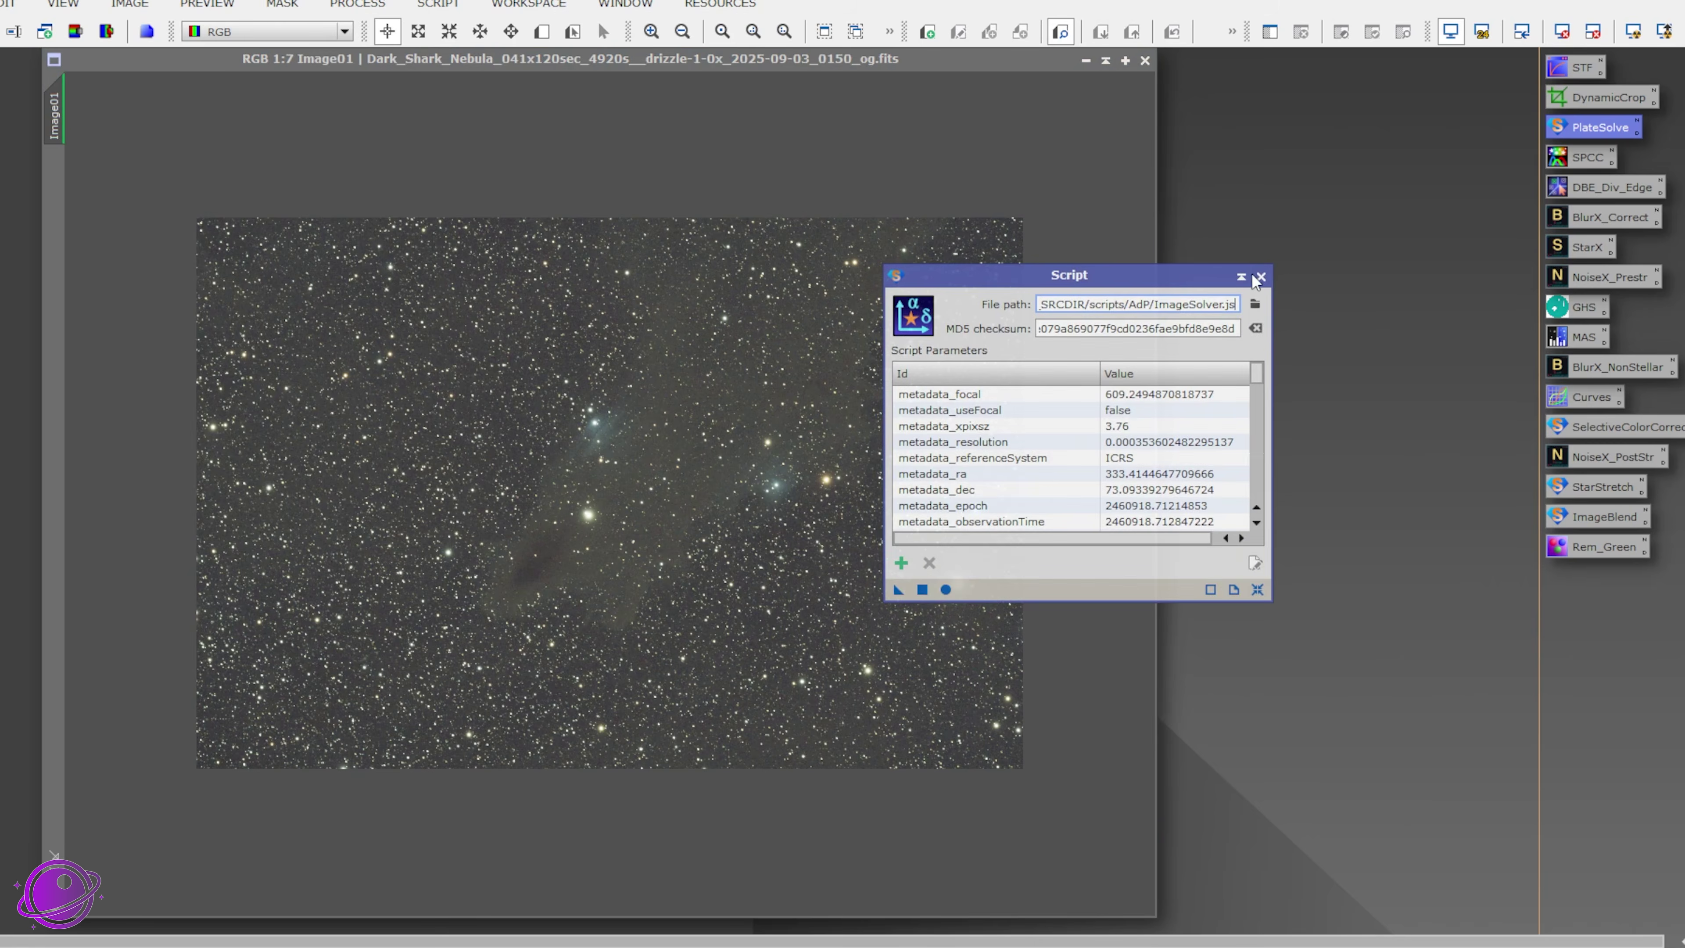
pyautogui.click(1259, 277)
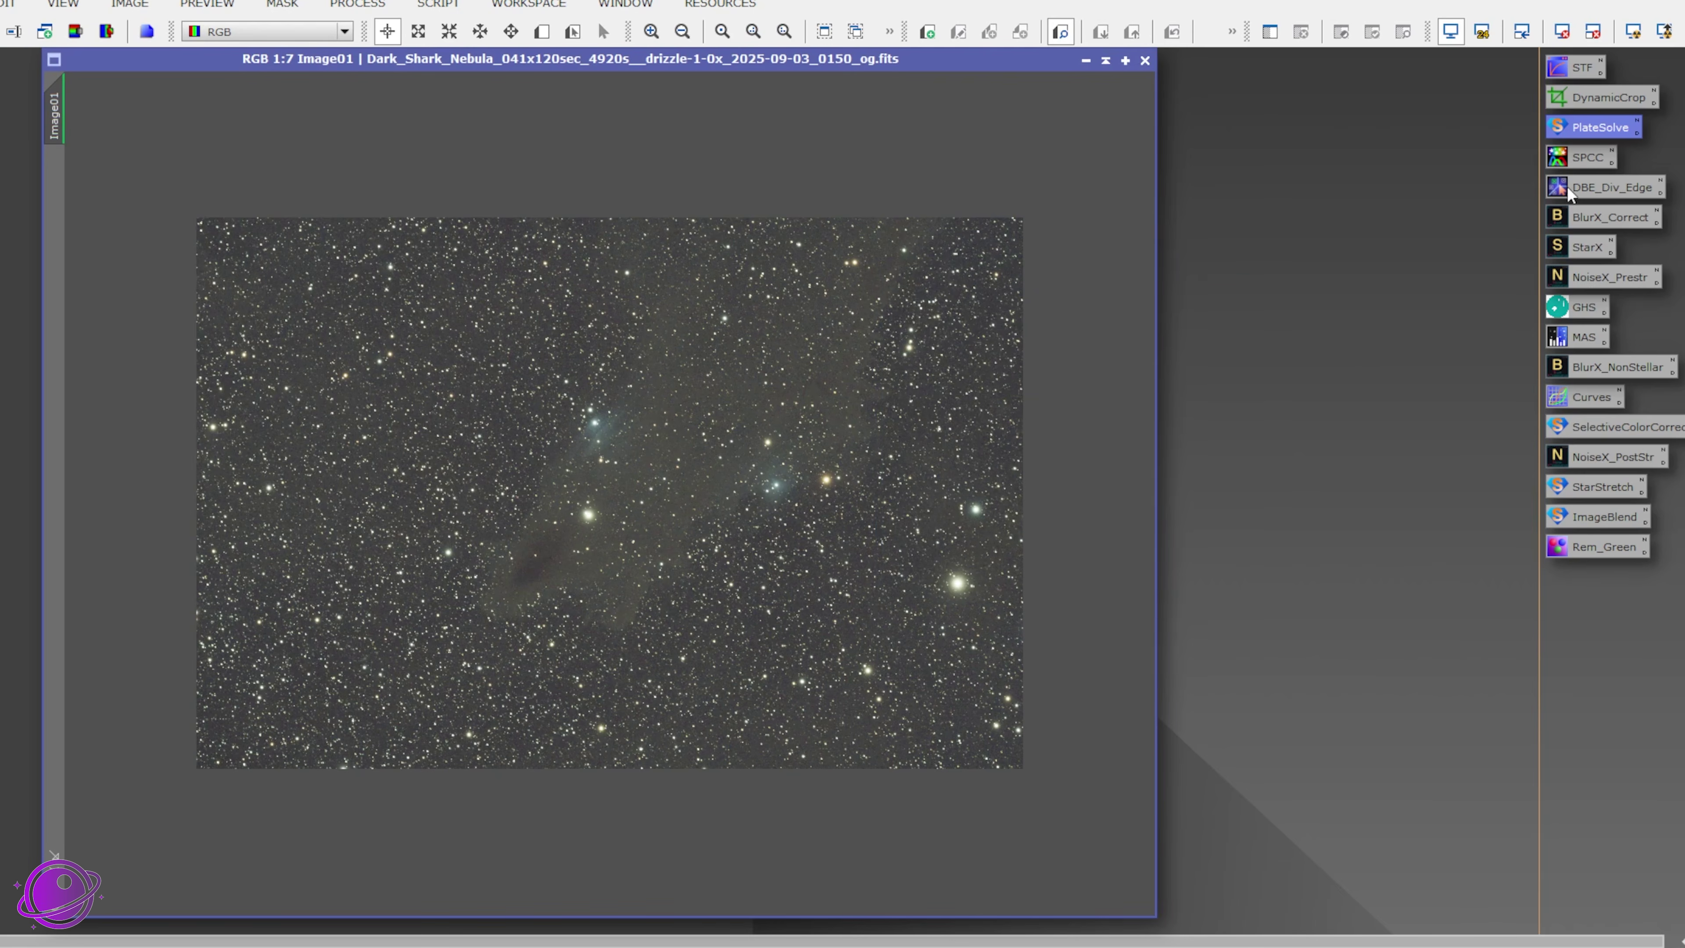
# Step: Open the saved SPCC process and move its dialog clear of the dark nebula
pyautogui.doubleClick(1571, 162)
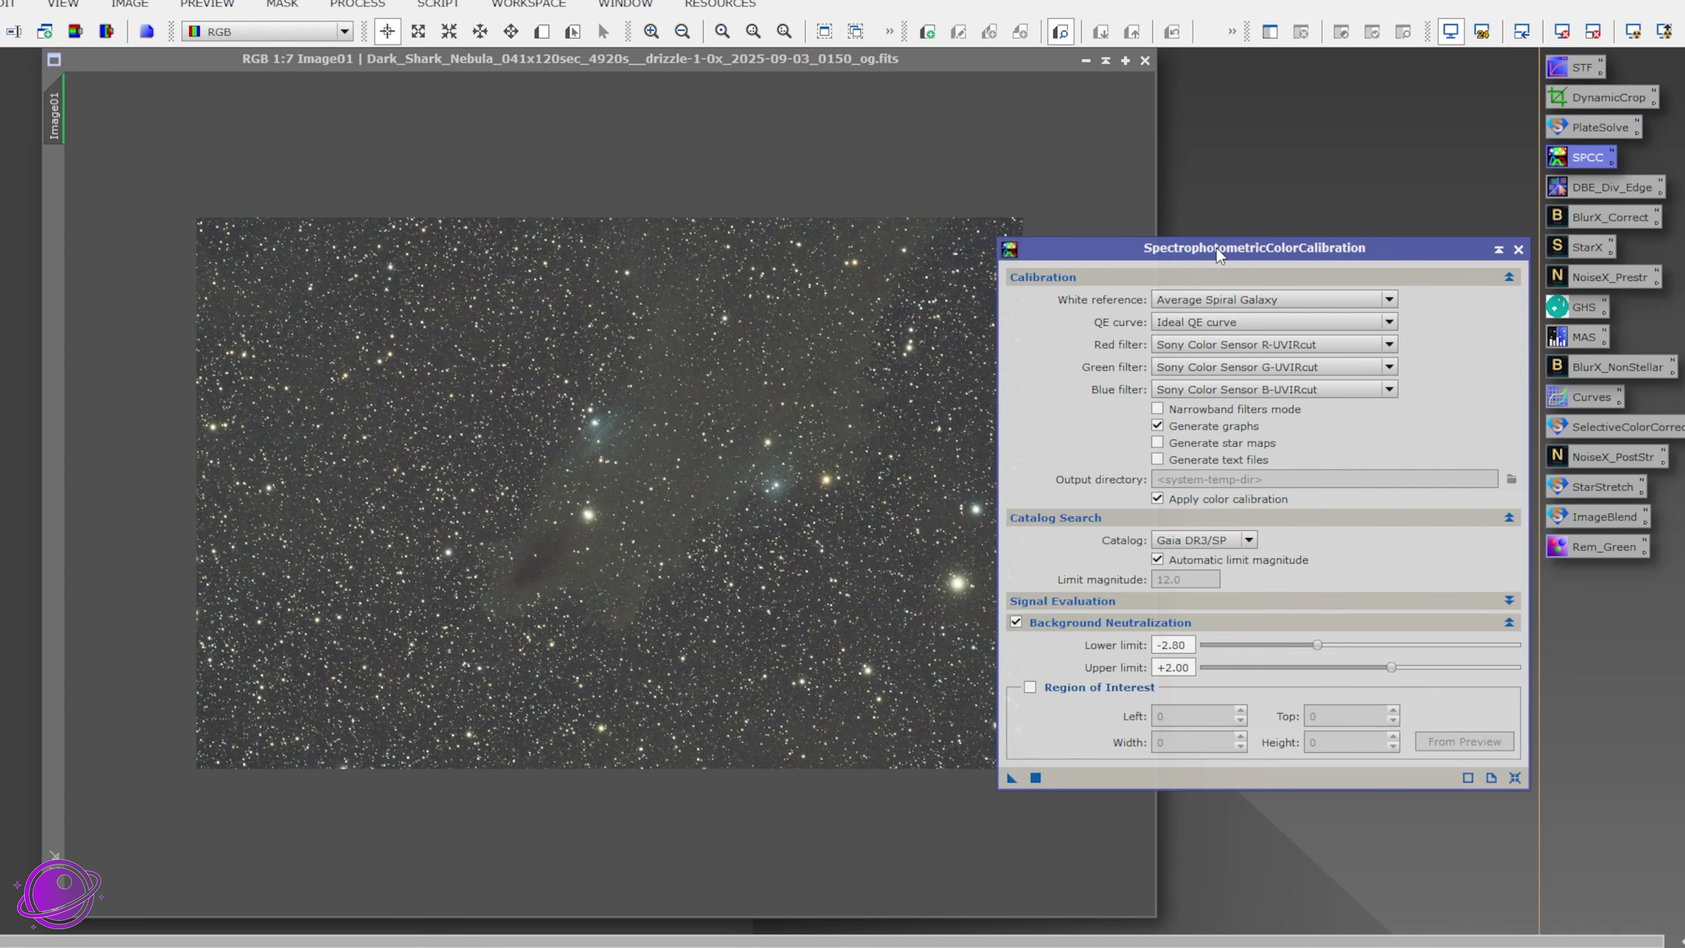
pyautogui.moveTo(1217, 248); pyautogui.dragTo(1172, 186)
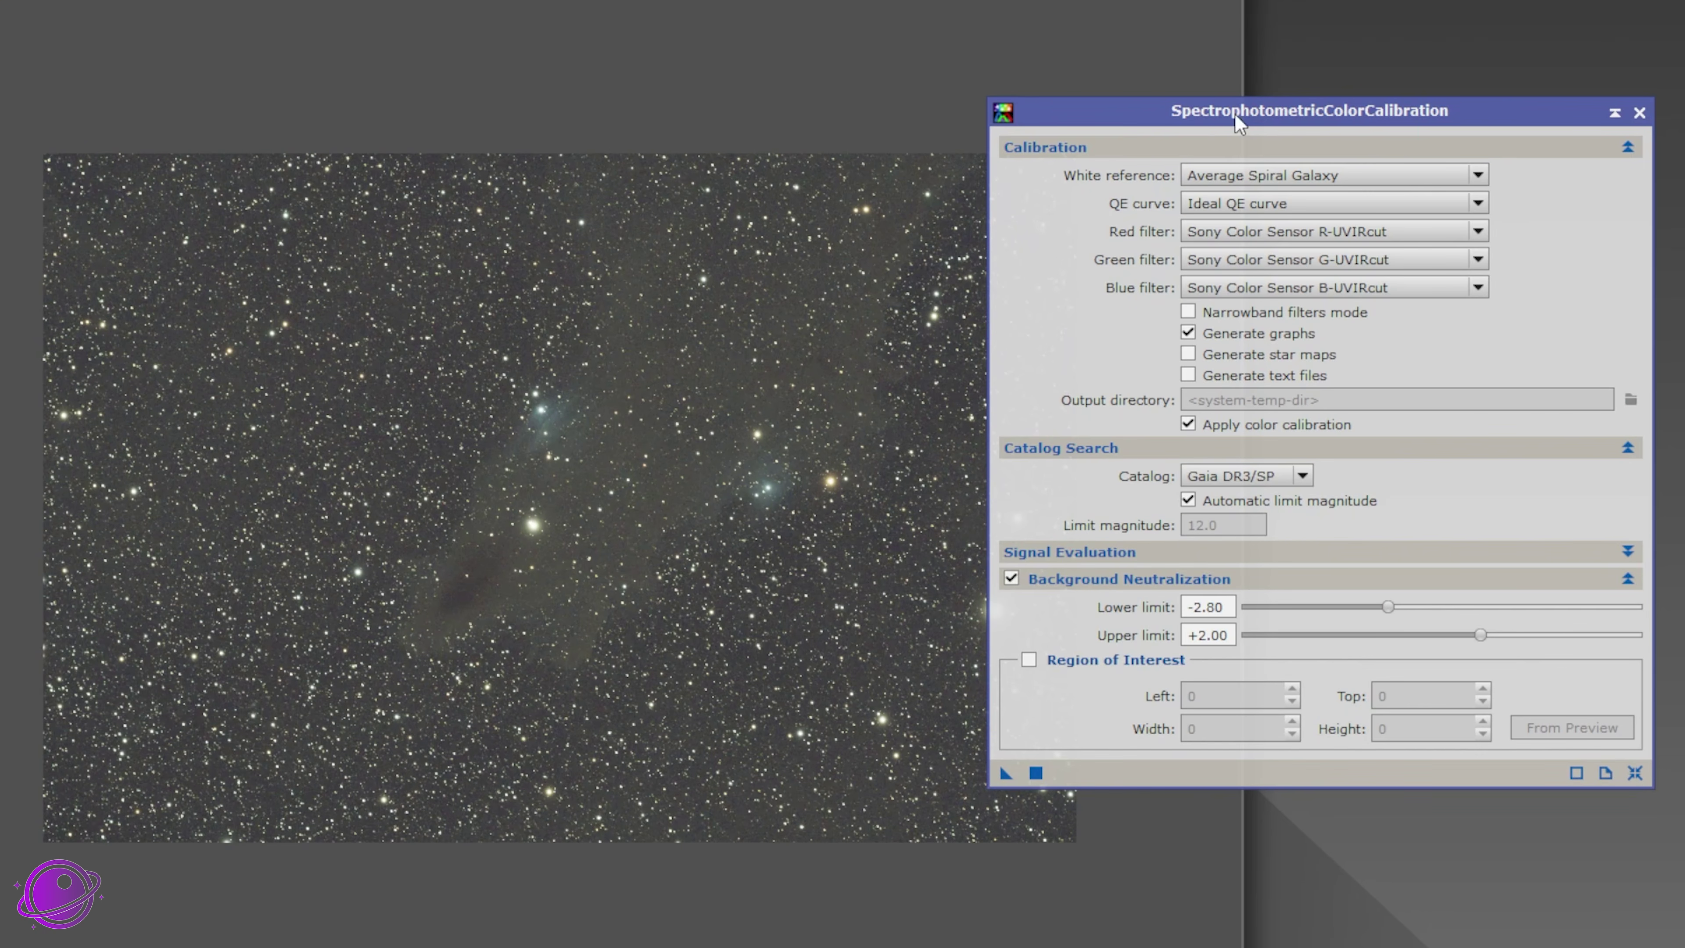
pyautogui.moveTo(1238, 120); pyautogui.dragTo(1096, 107)
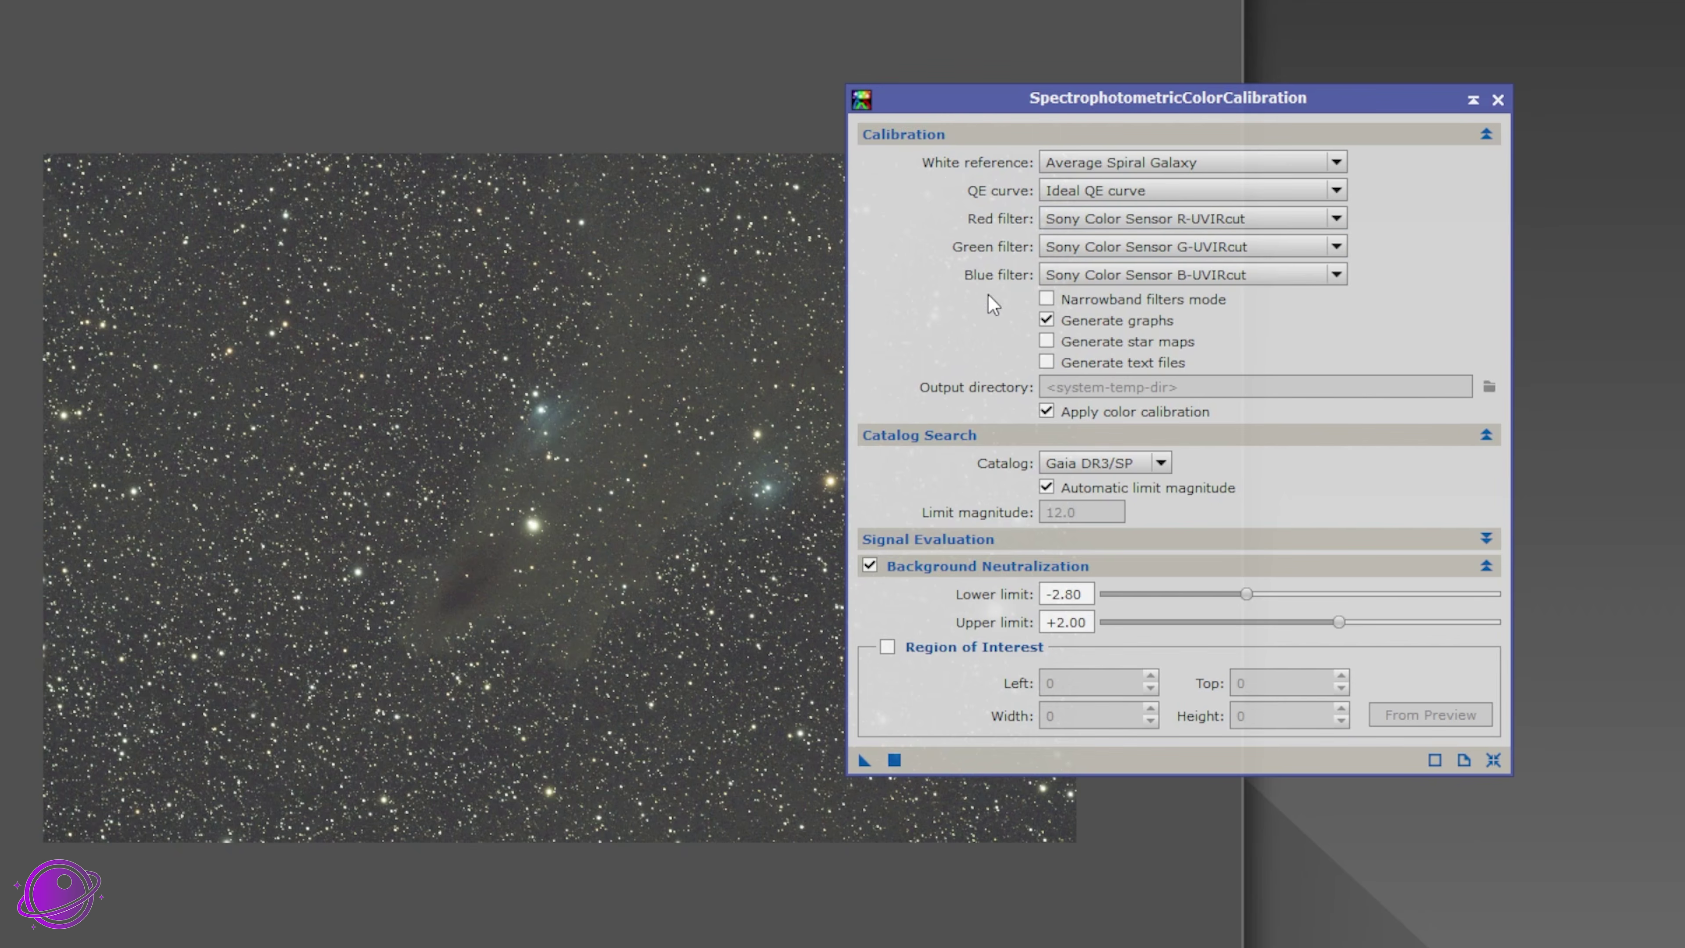
# Step: Review the available red filter curves and the narrowband wavelength and bandwidth fields, keeping the Sony Color Sensor broadband filters
pyautogui.click(1337, 219)
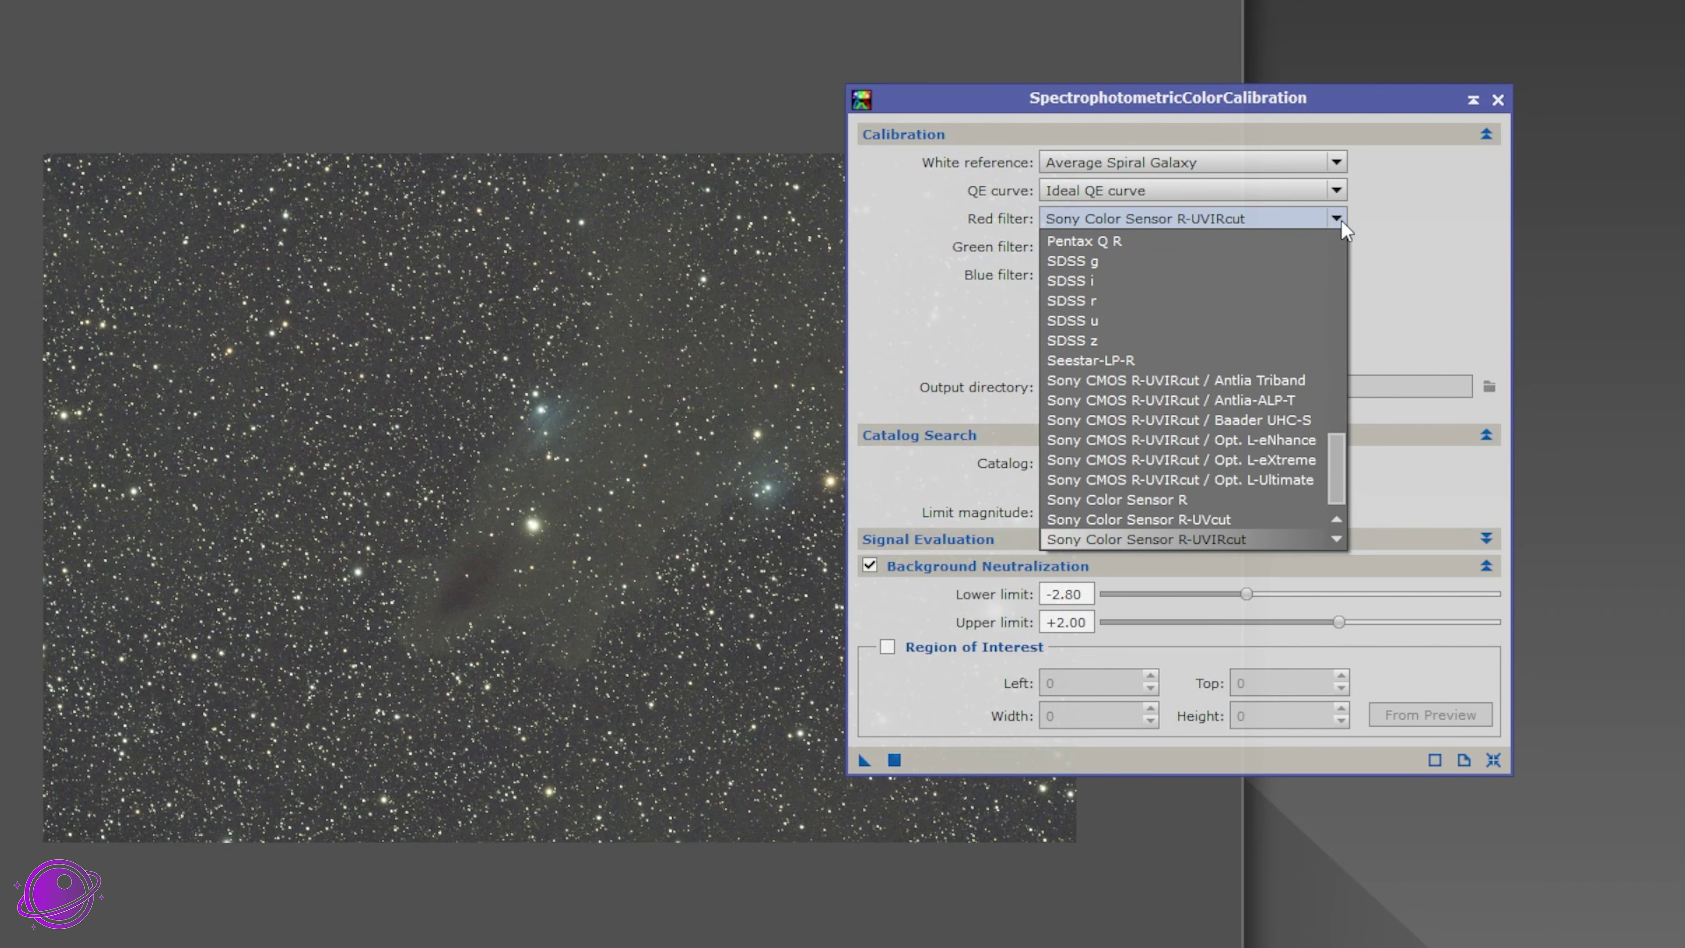
pyautogui.scroll(-1, 1260, 408)
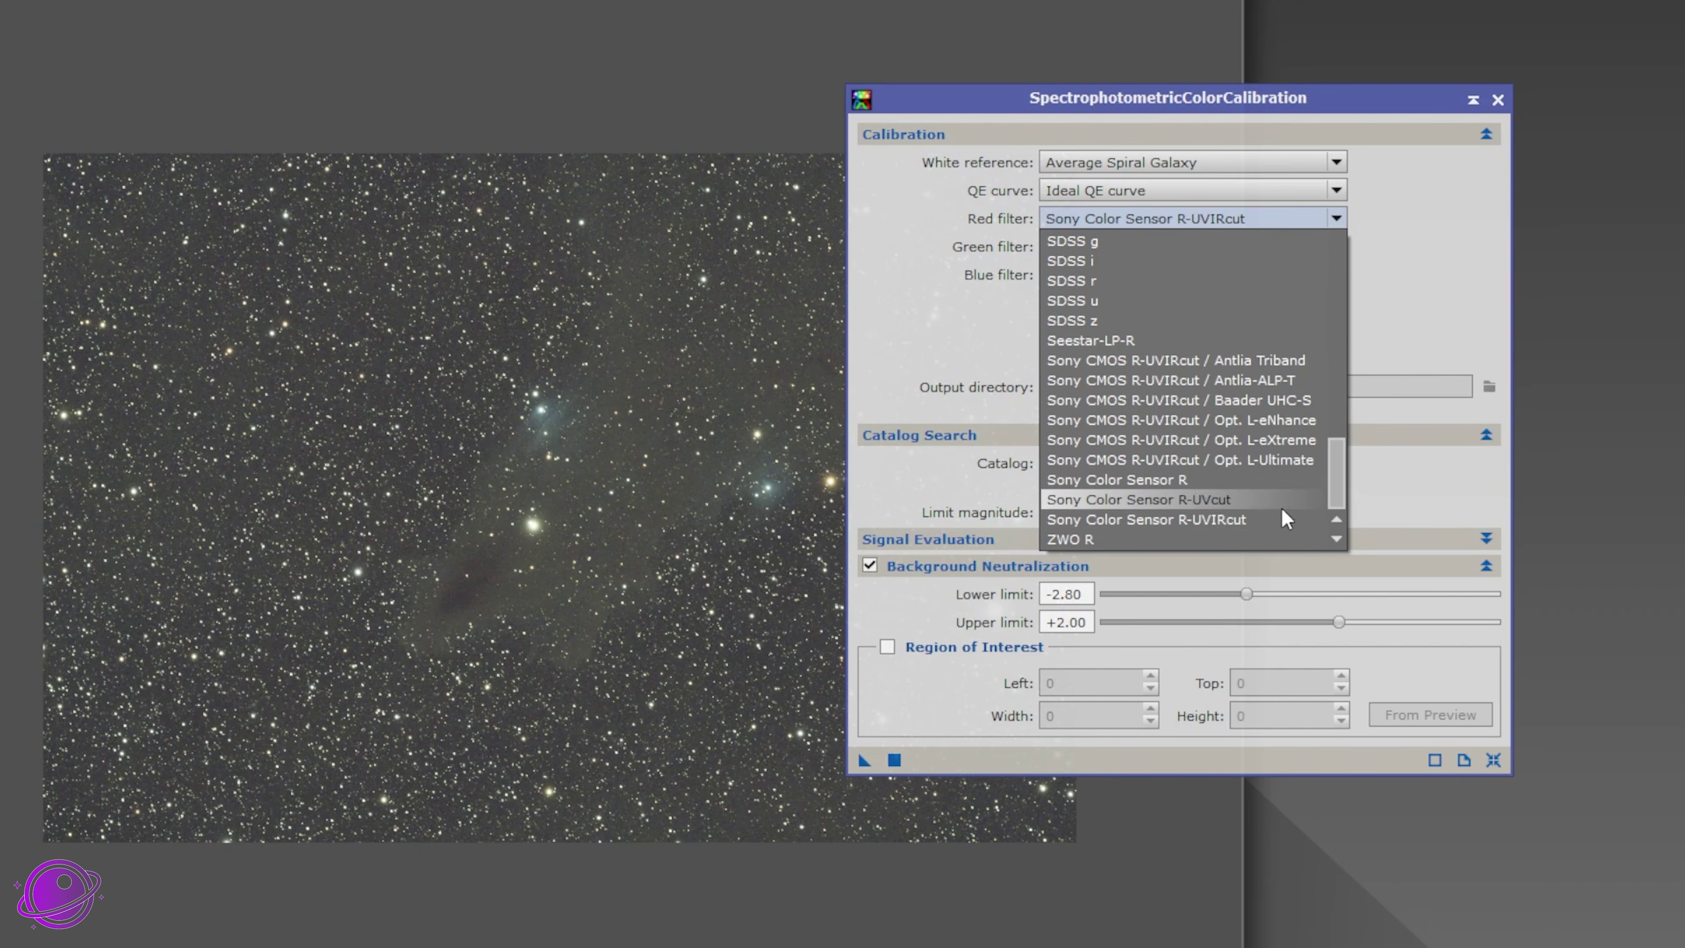
pyautogui.scroll(15, 1185, 425)
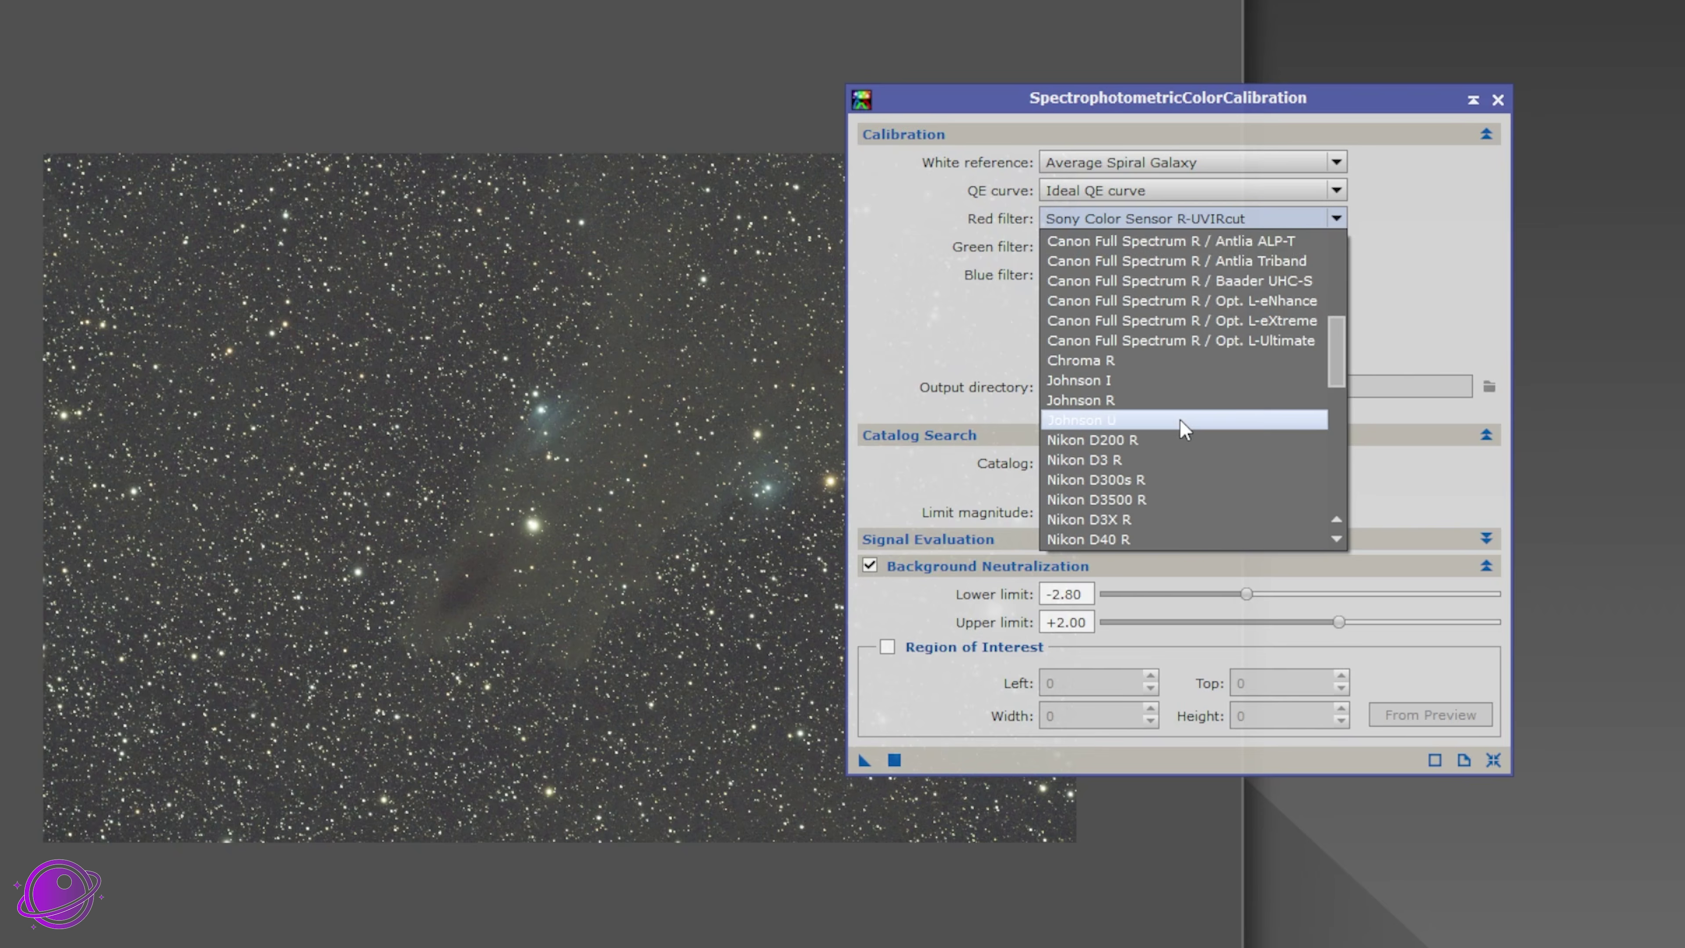
pyautogui.click(1413, 256)
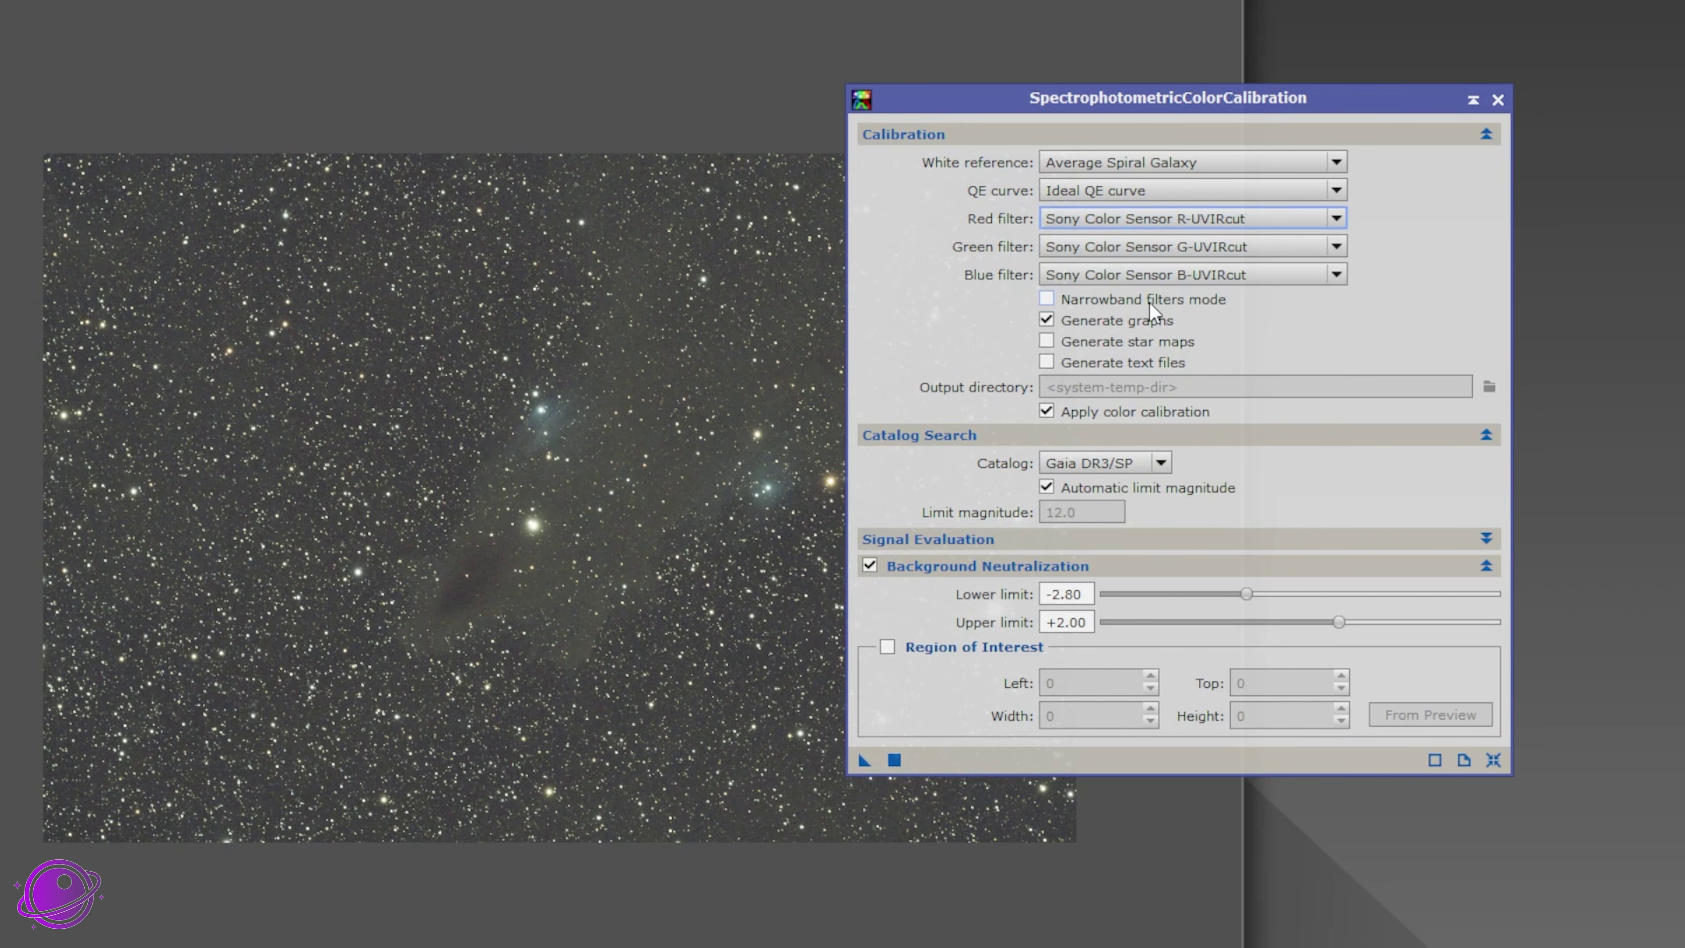
pyautogui.click(1046, 298)
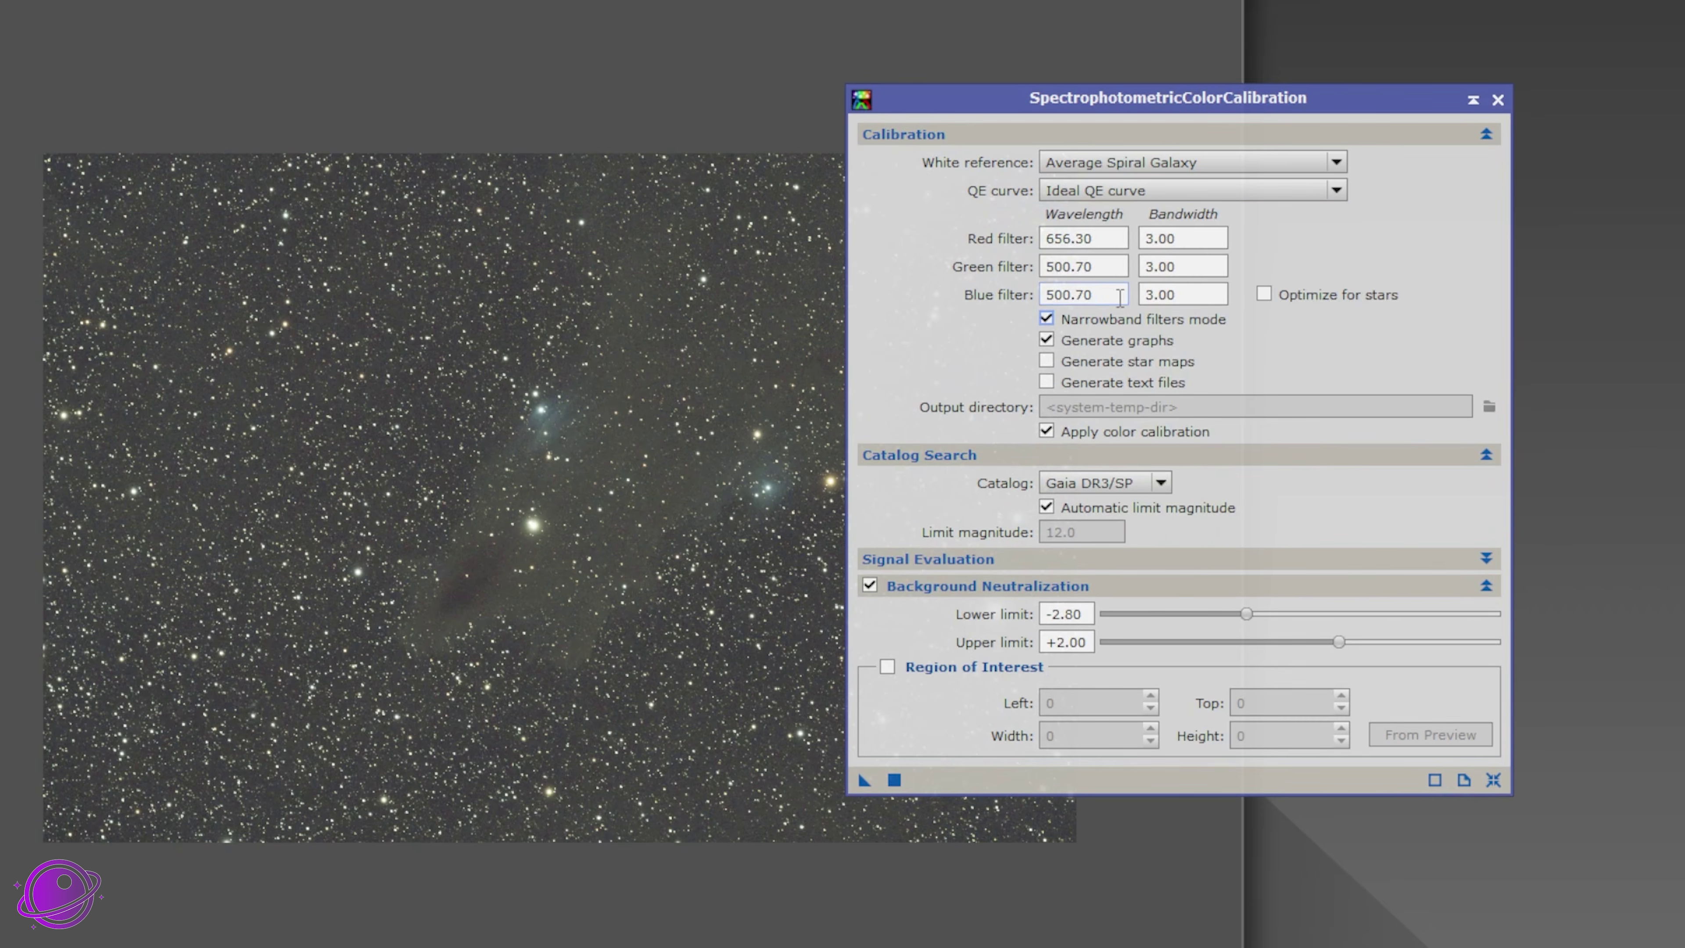
pyautogui.click(1096, 323)
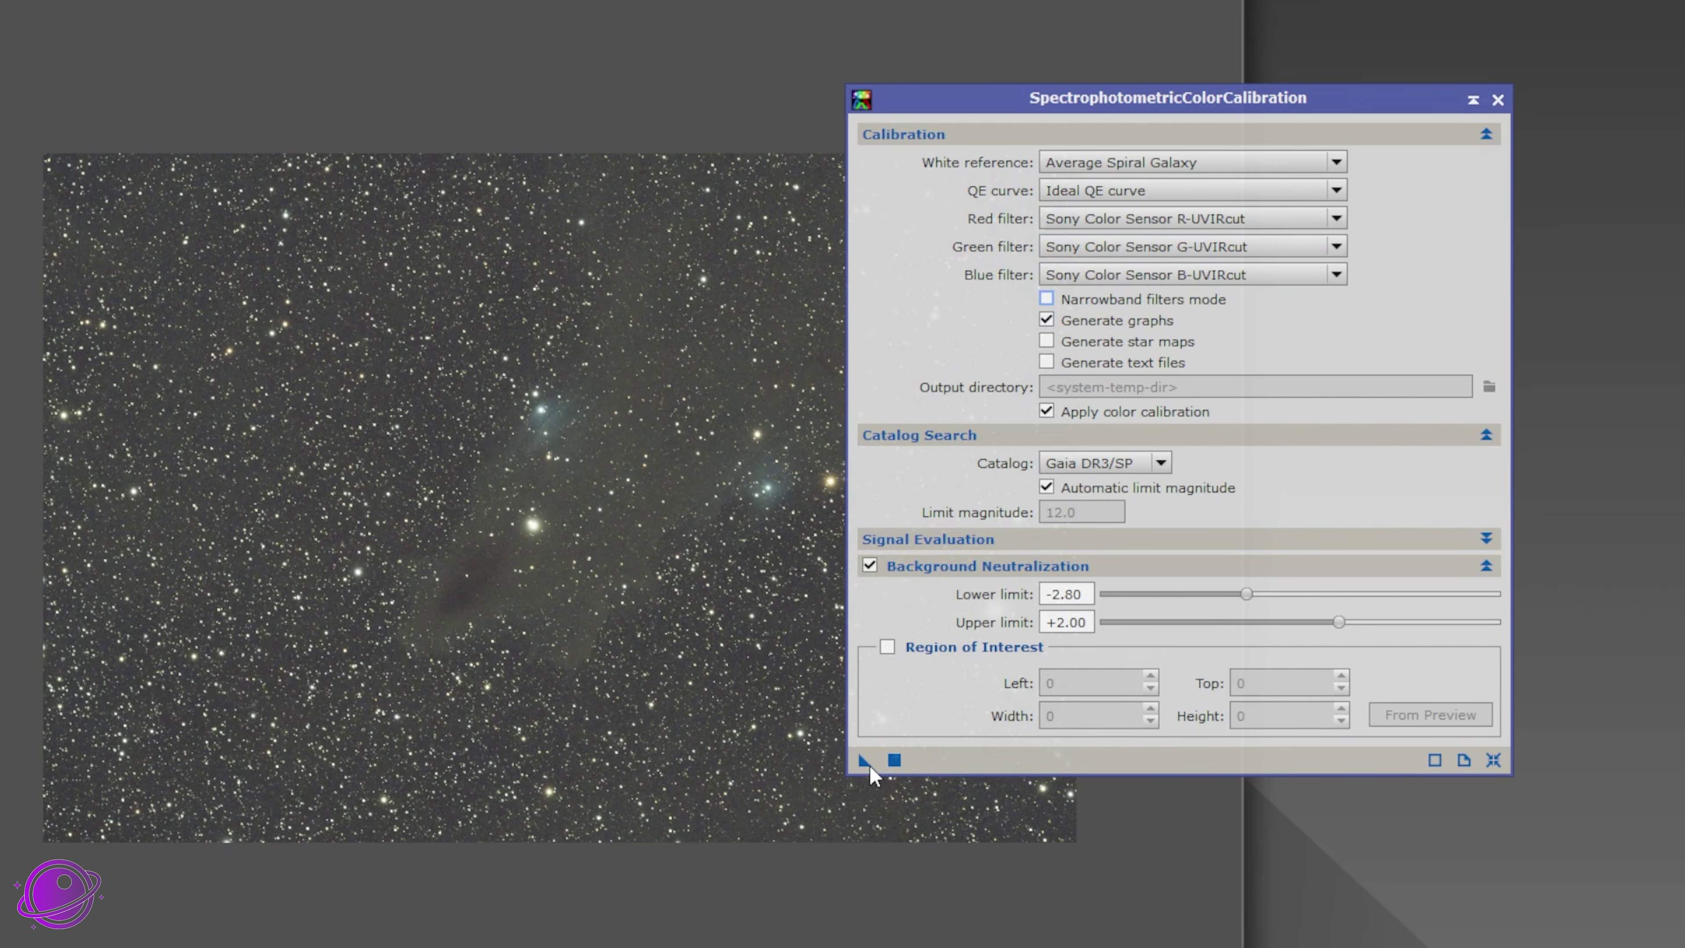
# Step: Apply spectrophotometric calibration using Average Spiral Galaxy, Ideal QE curve and Sony Color Sensor UVIRcut filters, and auto-stretch the image preview again
pyautogui.moveTo(865, 760); pyautogui.dragTo(500, 548)
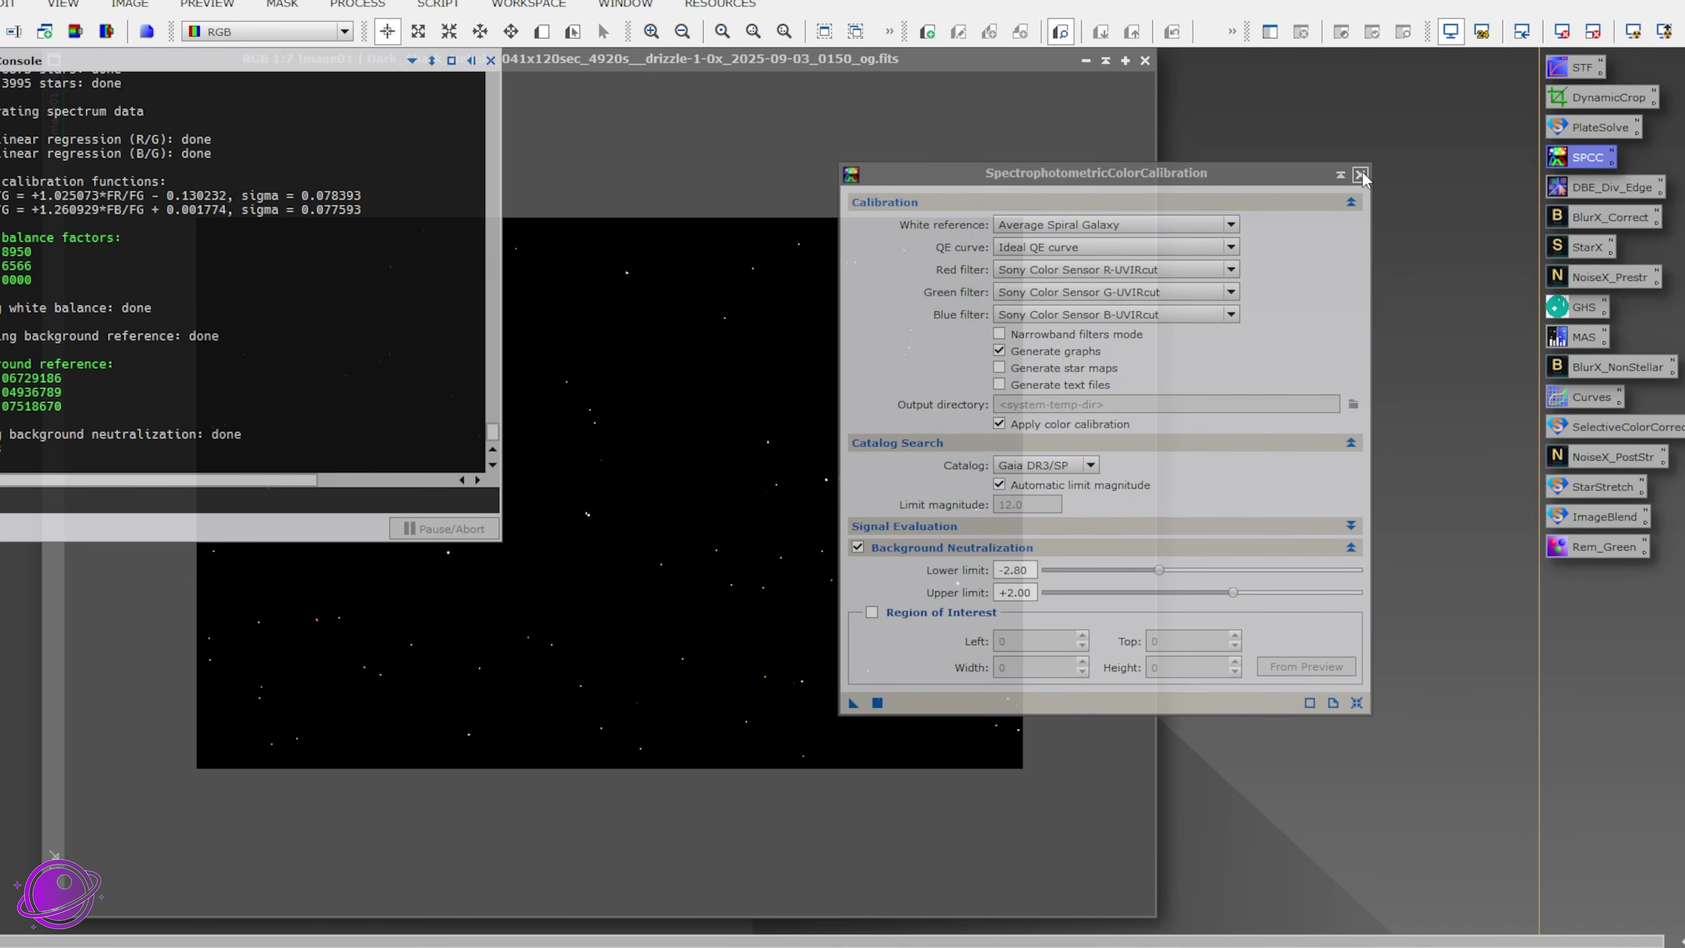
pyautogui.click(1359, 174)
pyautogui.doubleClick(1567, 68)
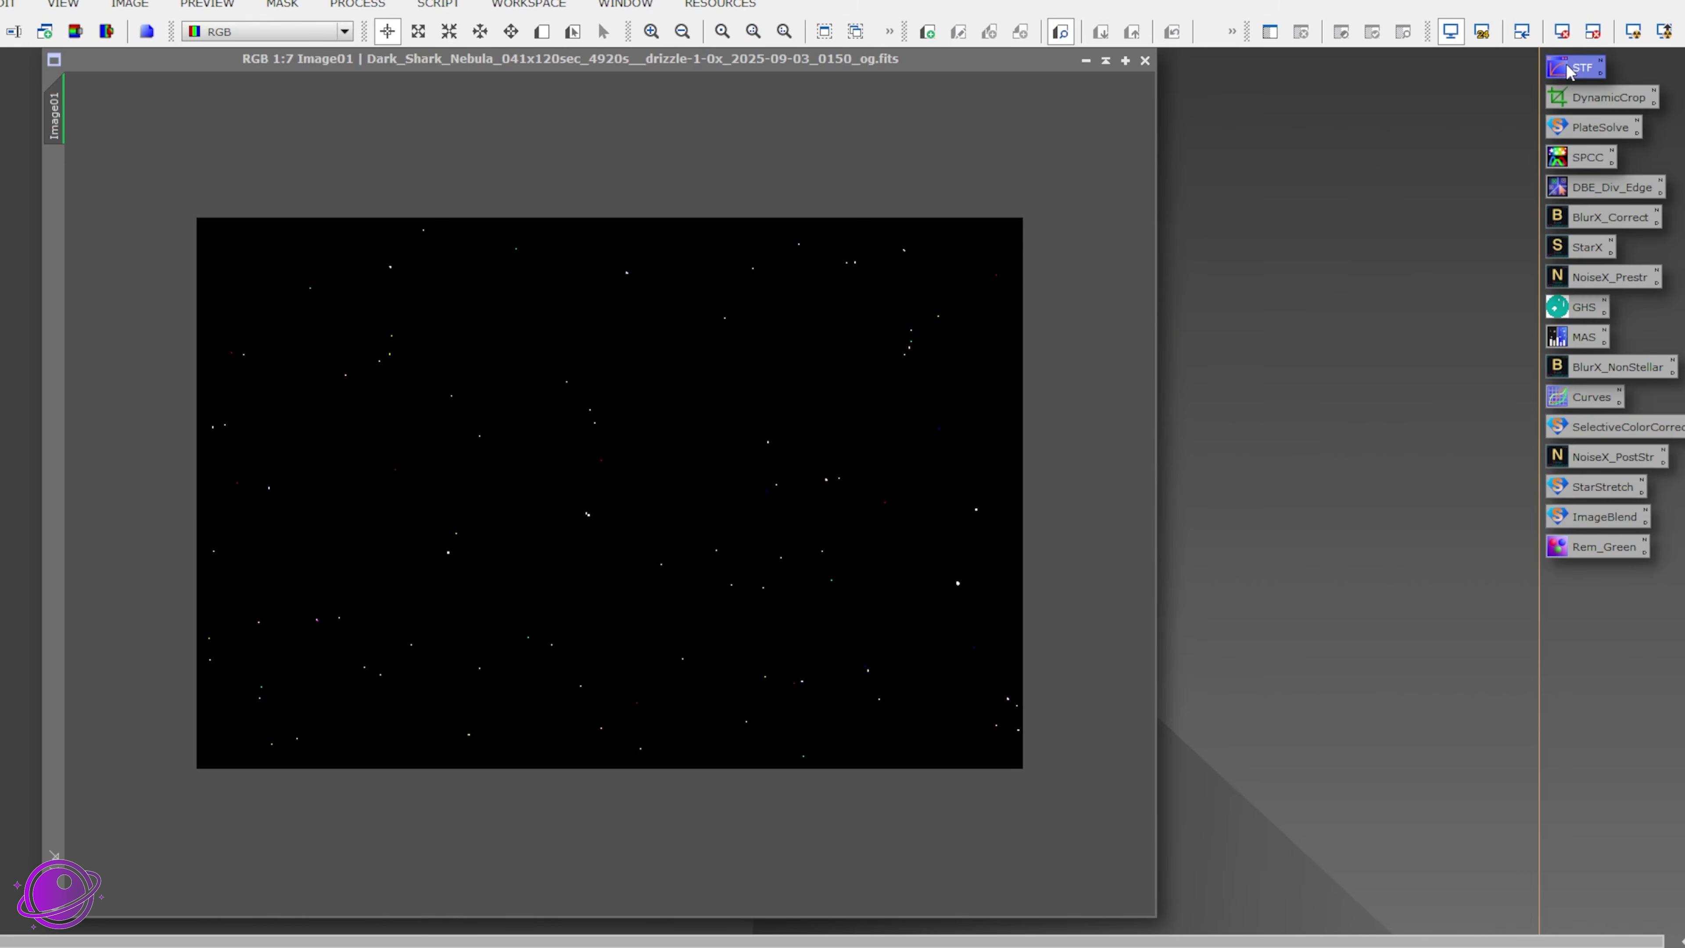
pyautogui.click(878, 165)
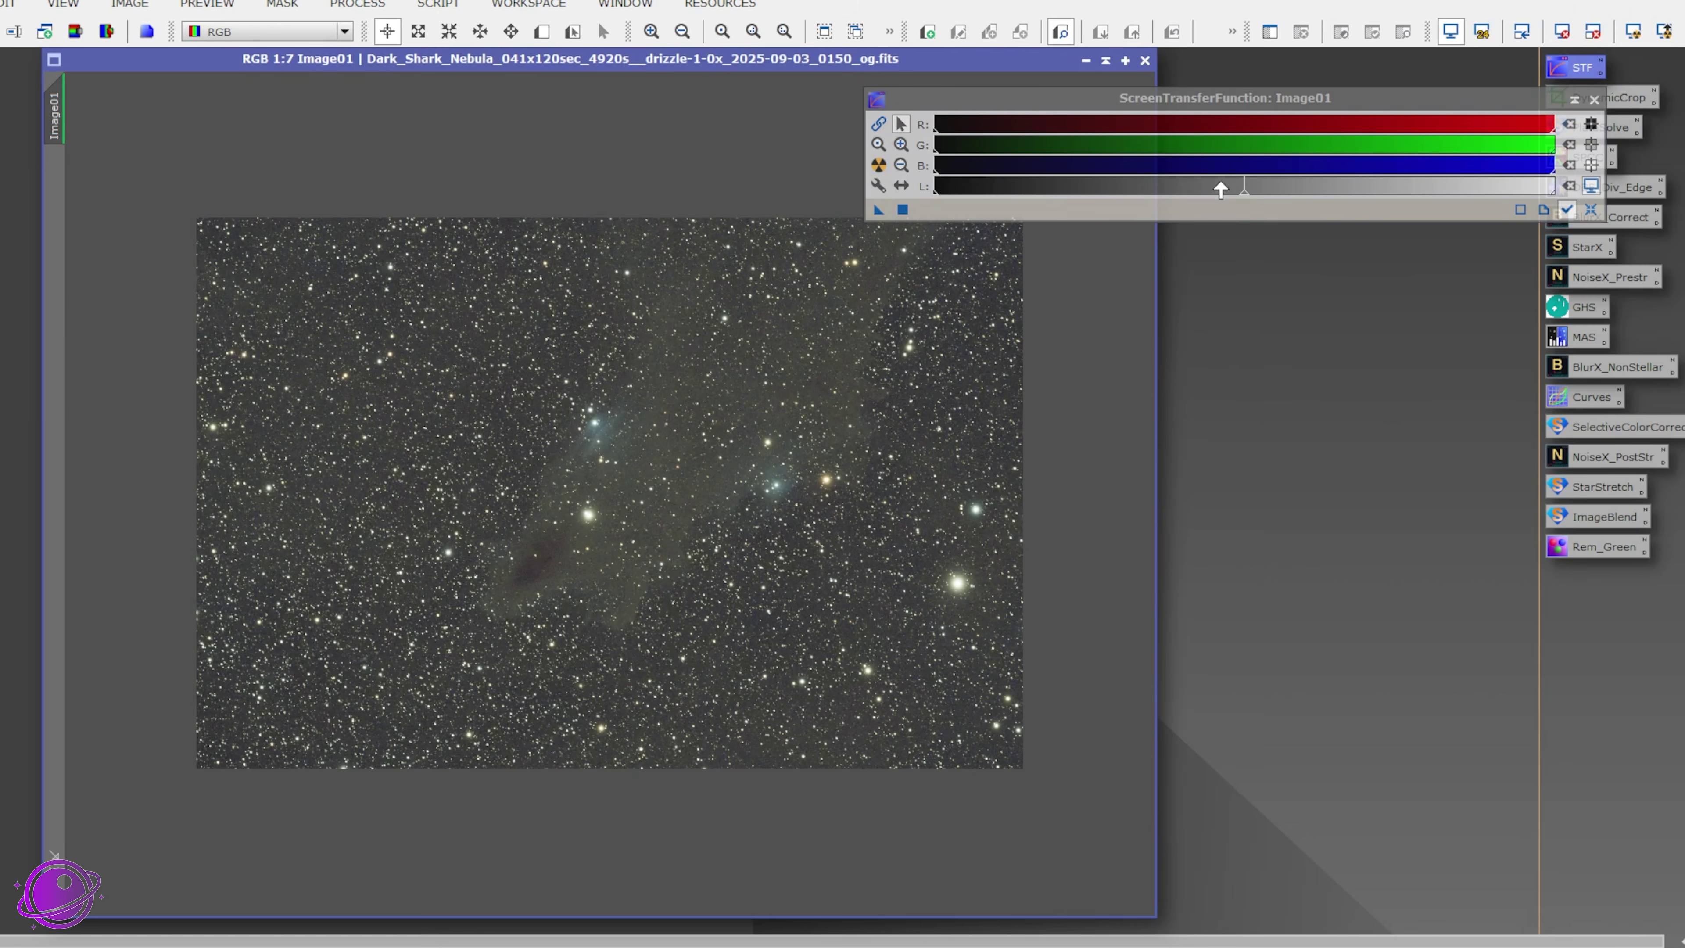
pyautogui.click(1594, 98)
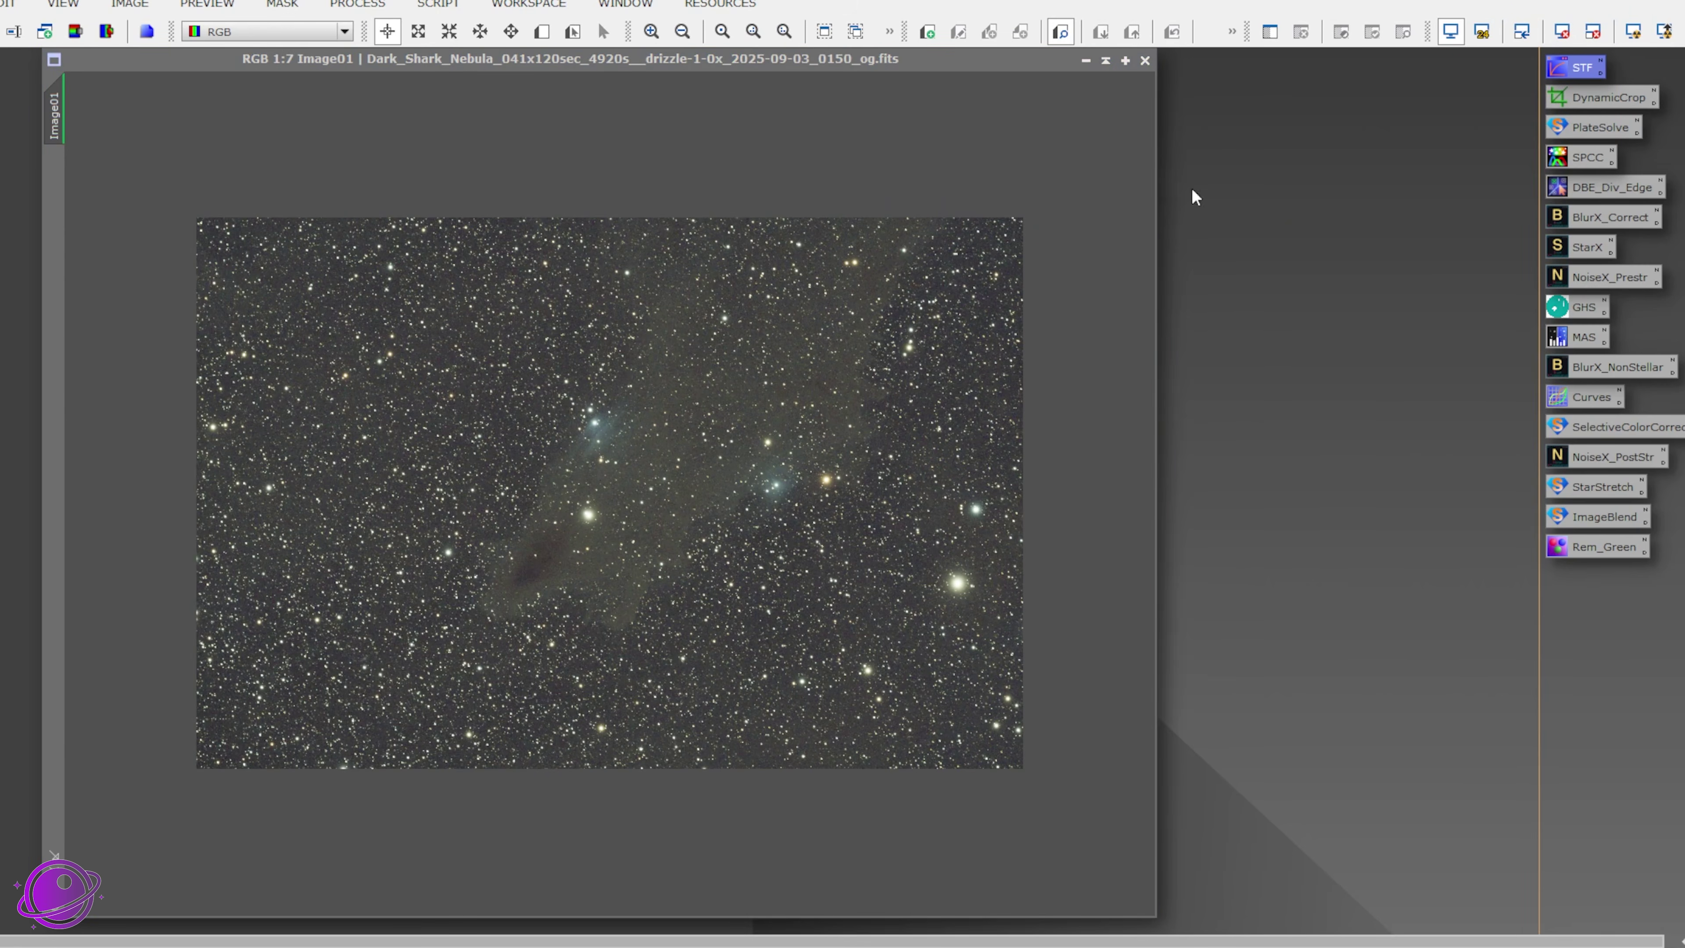
pyautogui.scroll(4, 798, 448)
pyautogui.scroll(-4, 919, 562)
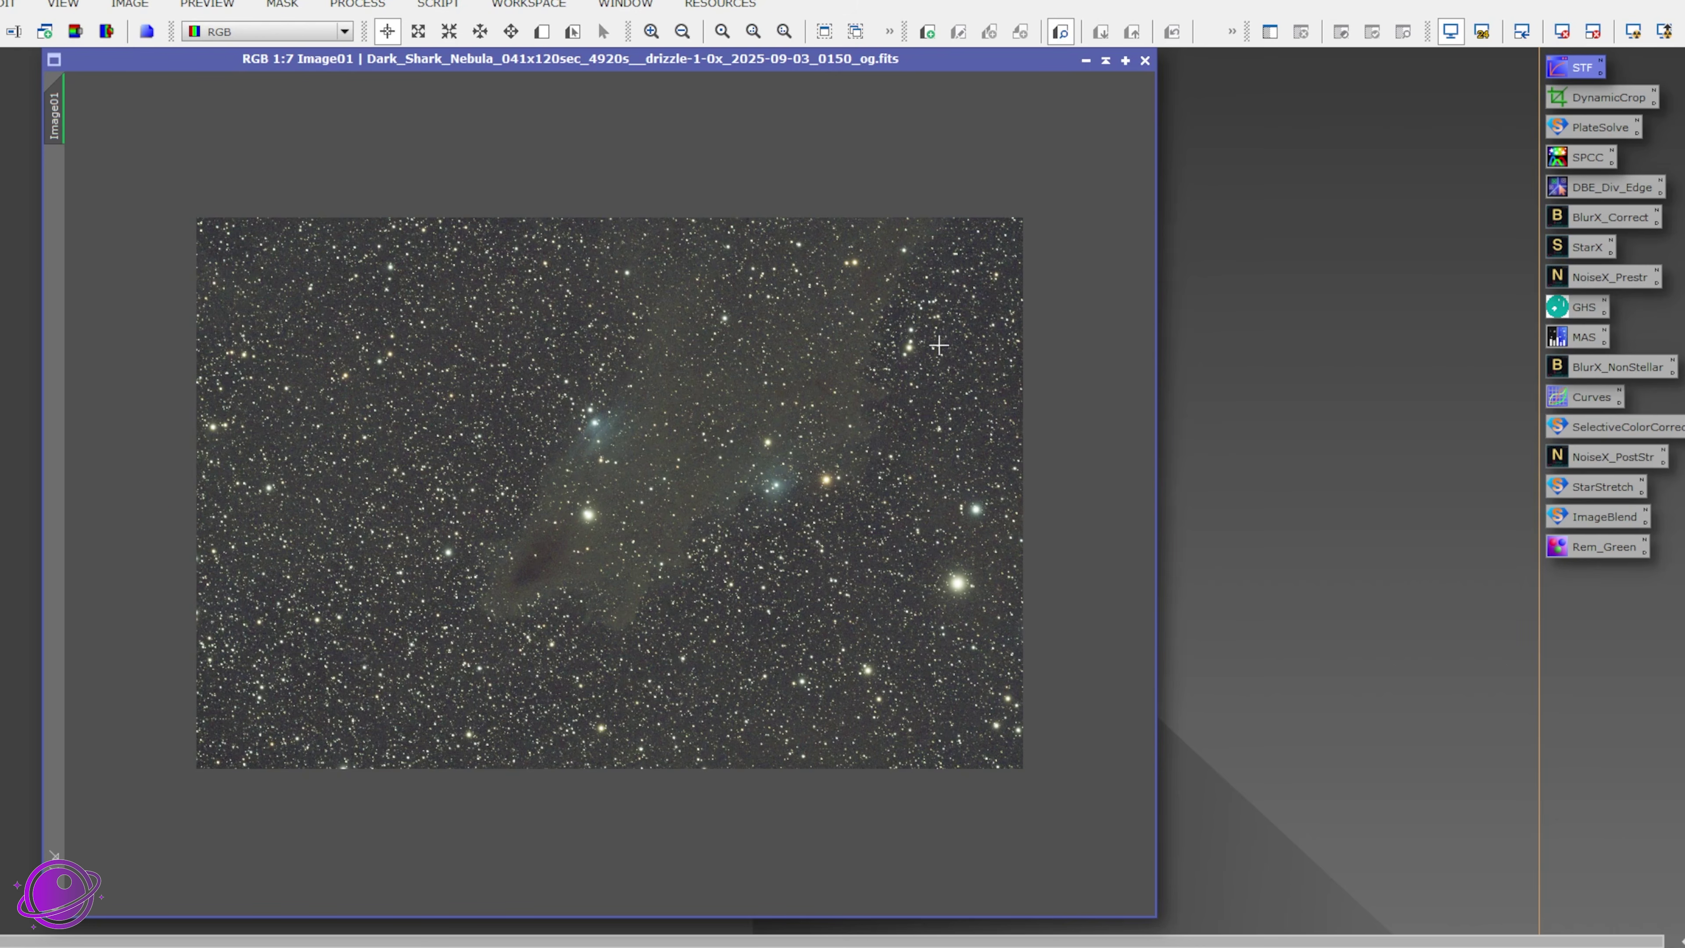
pyautogui.click(1350, 236)
# Step: Duplicate the color-calibrated image as a clone and discard the clone
pyautogui.moveTo(53, 109); pyautogui.dragTo(299, 242)
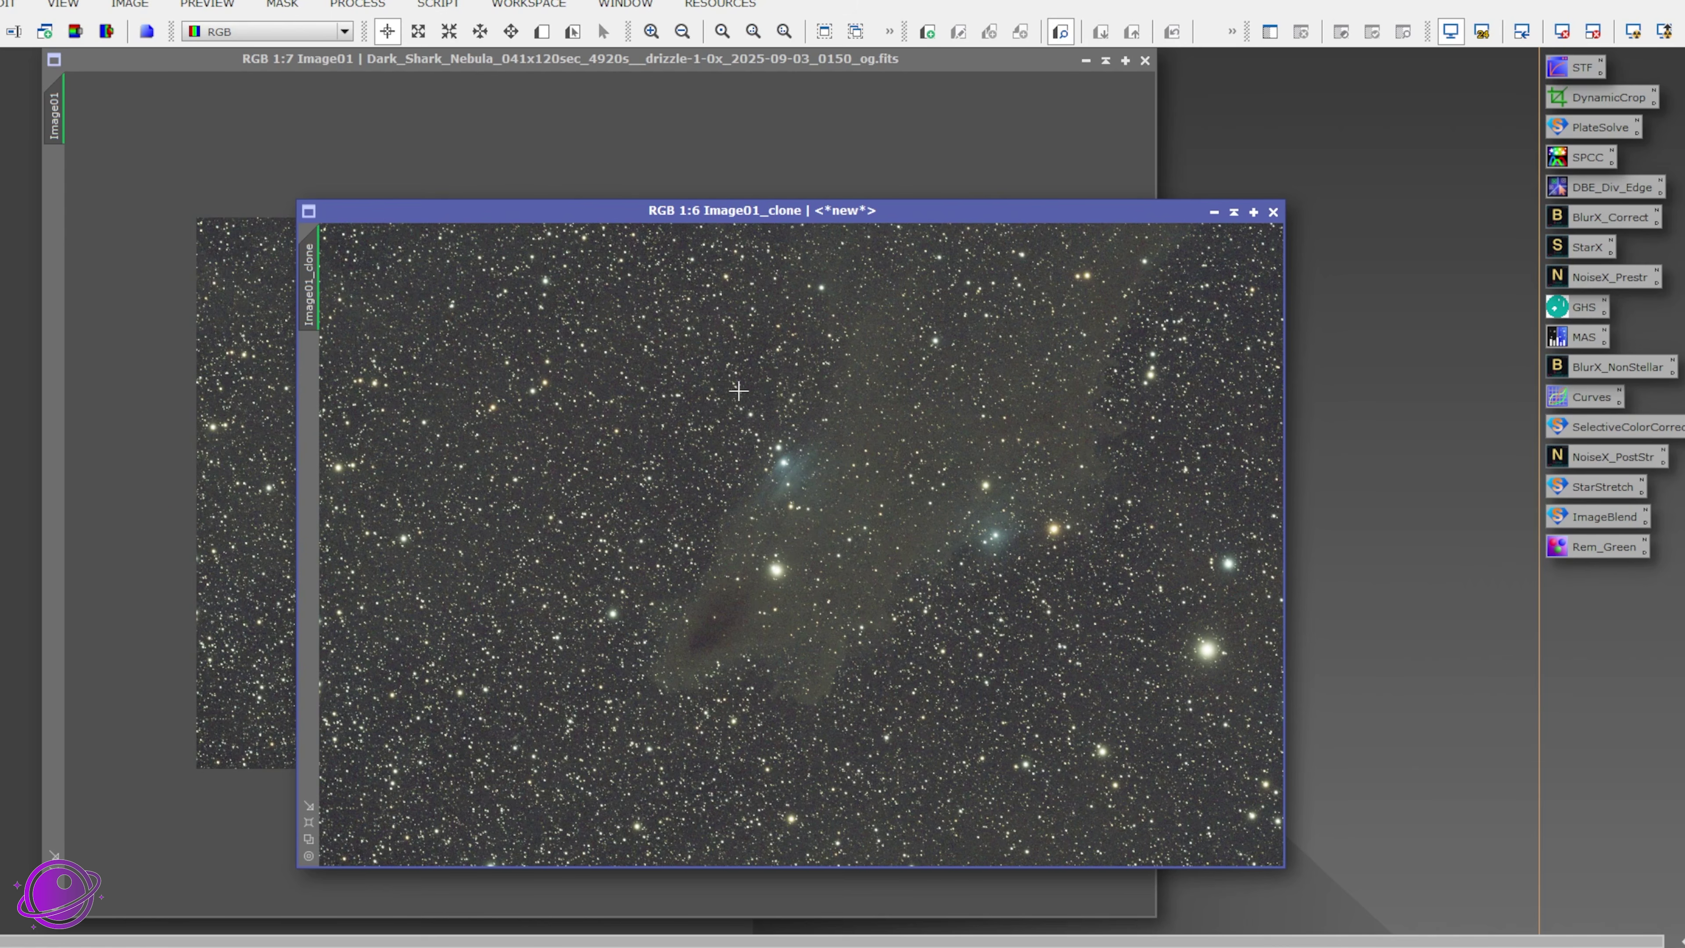
pyautogui.moveTo(1129, 214); pyautogui.dragTo(1114, 123)
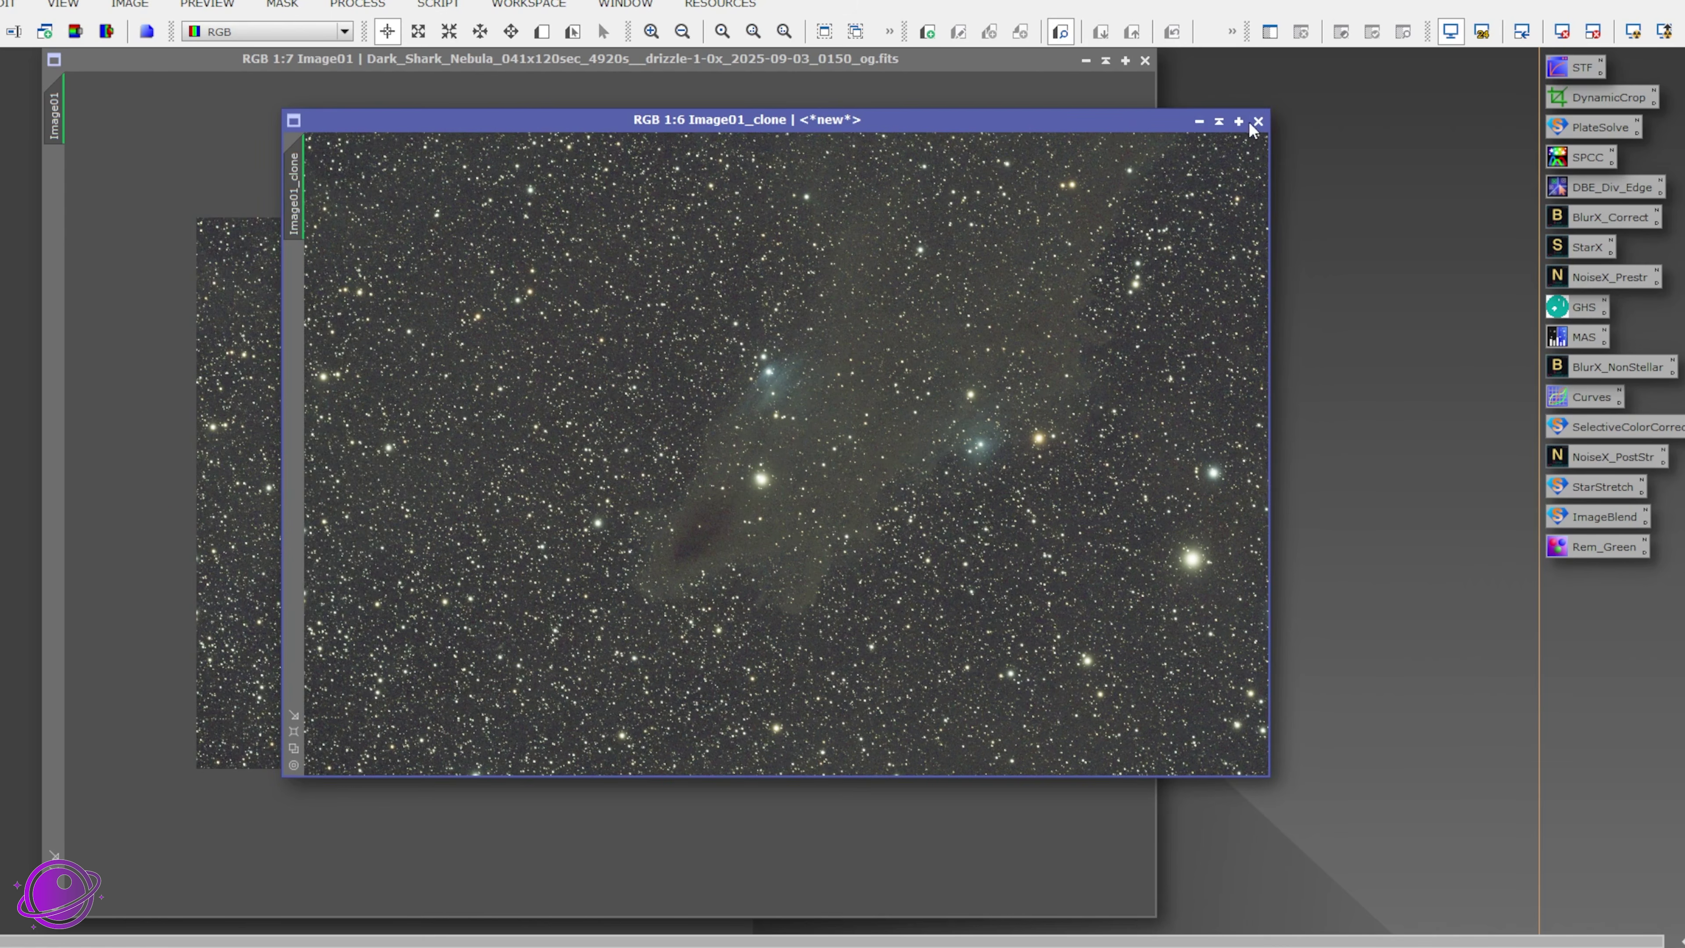
pyautogui.click(1253, 124)
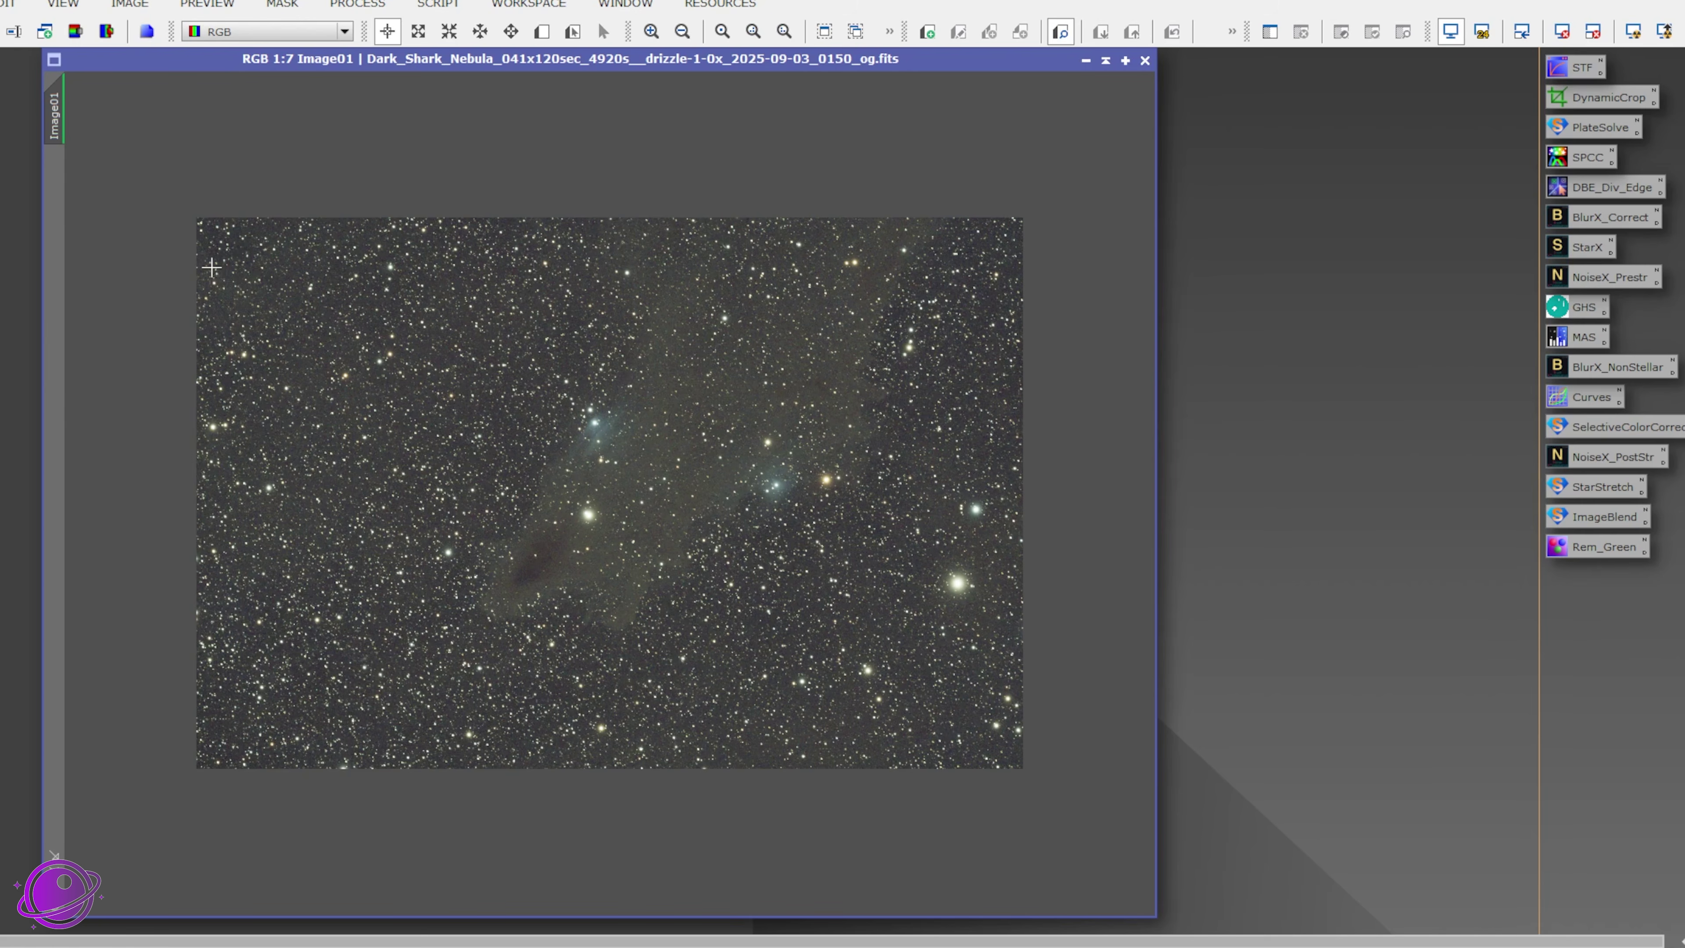
# Step: Examine the background, star colors and nebula edges across the calibrated image for uneven gradients
pyautogui.scroll(3, 945, 706)
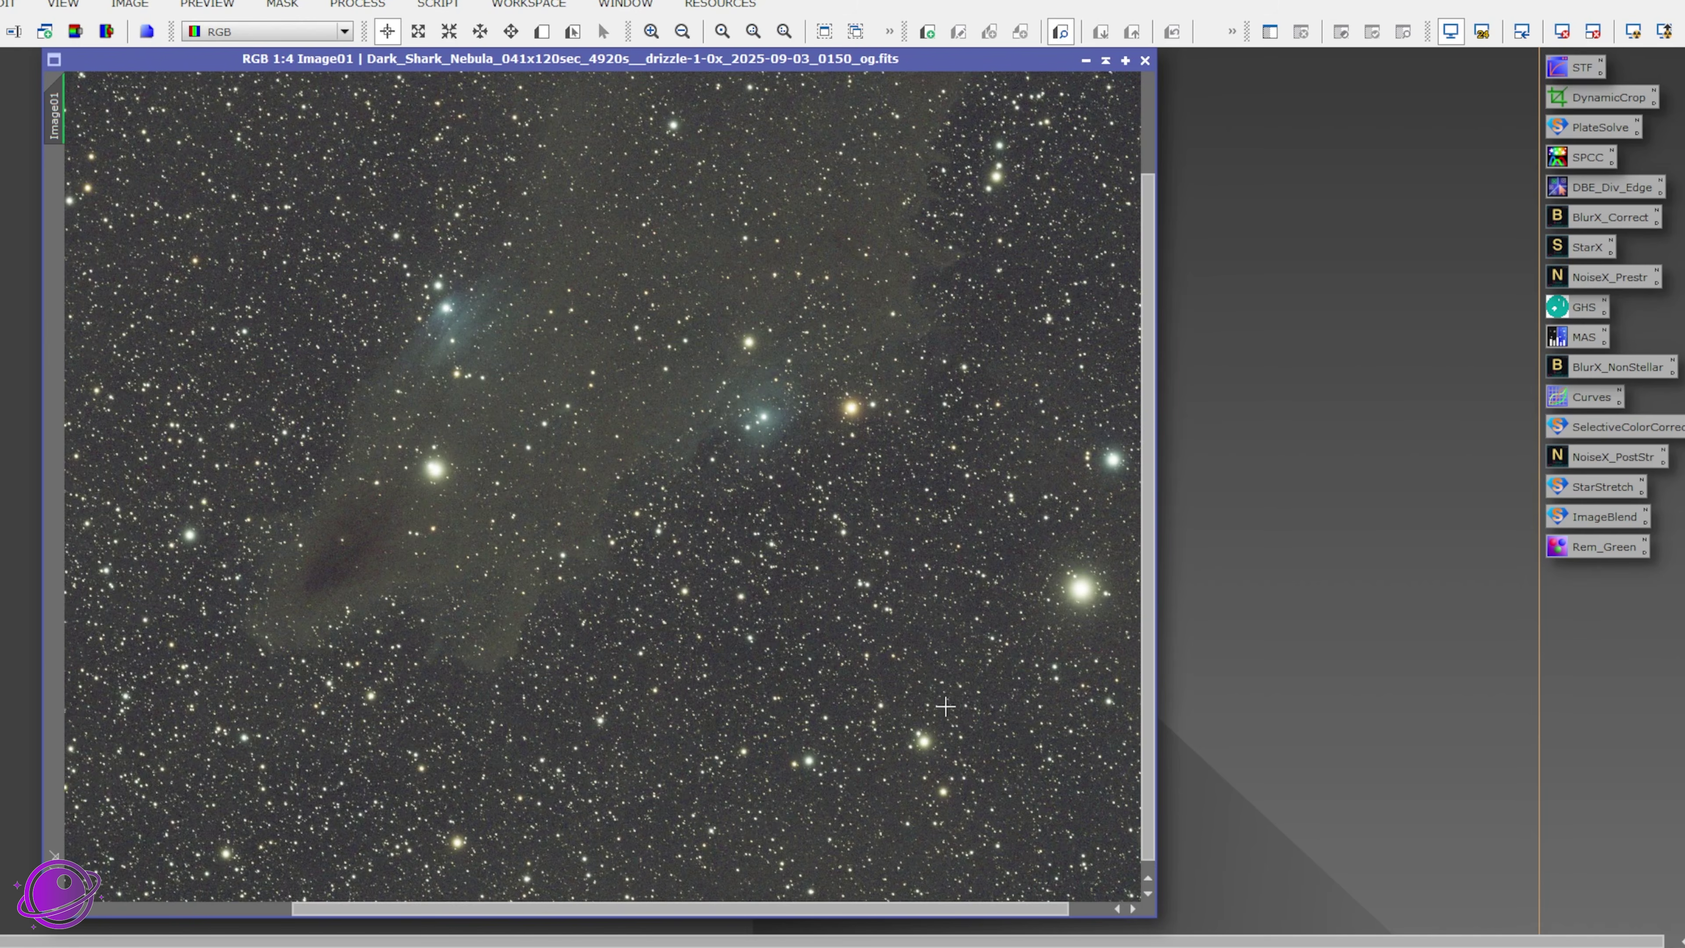
pyautogui.scroll(2, 957, 706)
pyautogui.moveTo(806, 525); pyautogui.dragTo(751, 569)
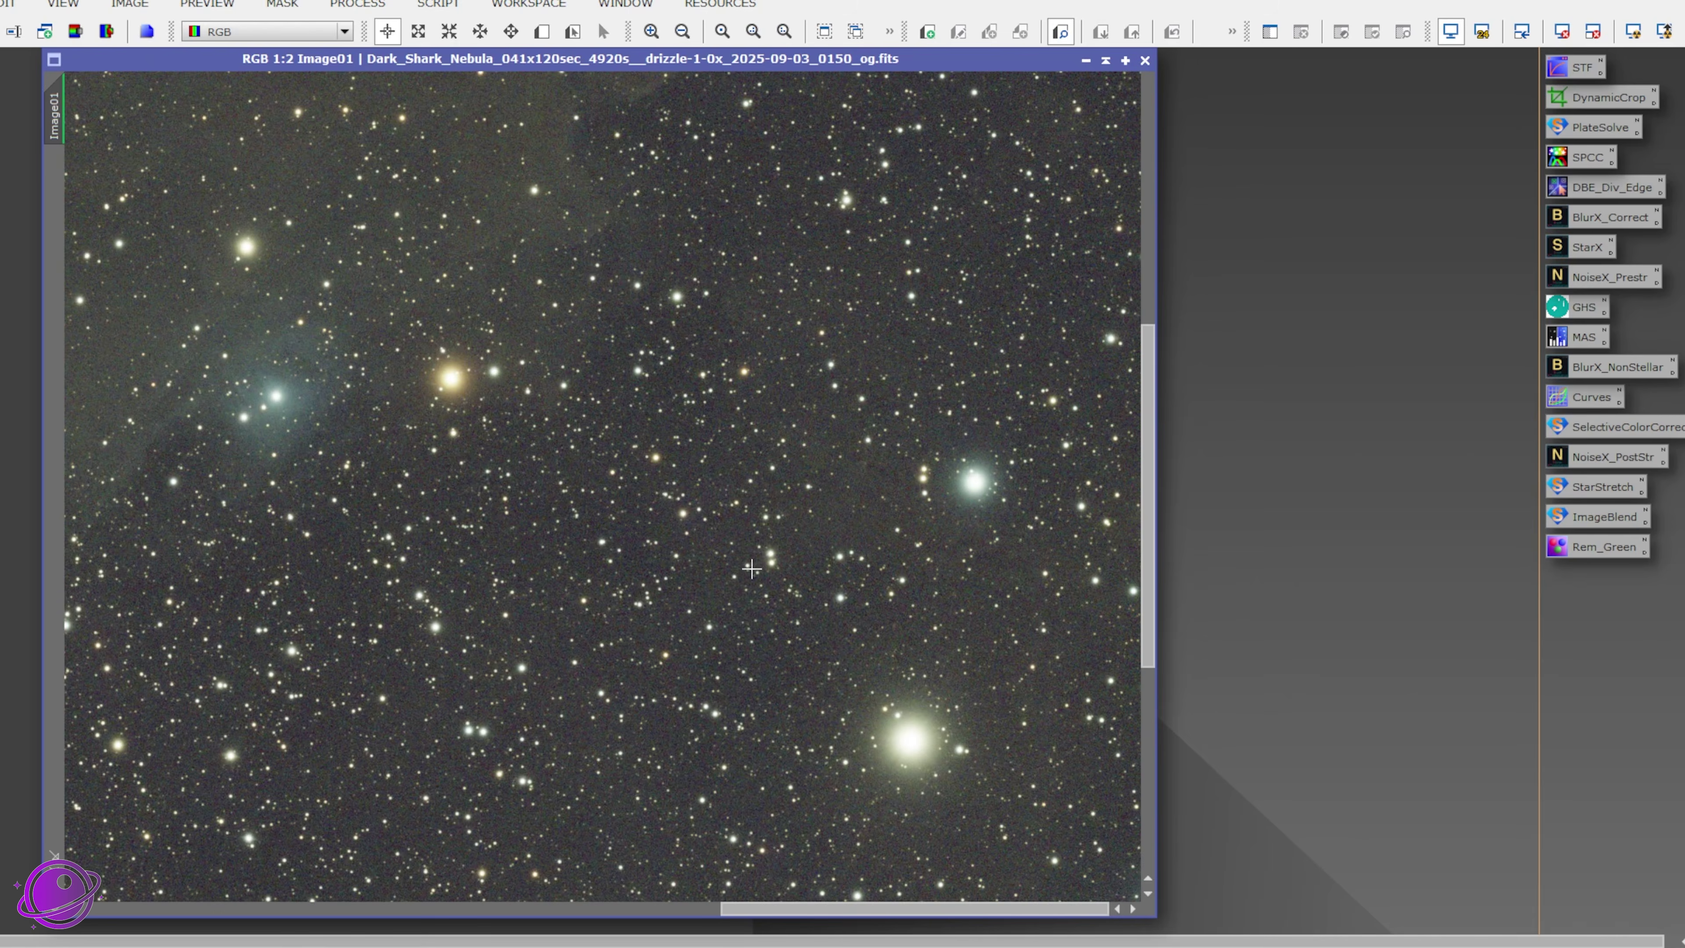
pyautogui.scroll(-4, 752, 568)
pyautogui.scroll(3, 145, 303)
pyautogui.moveTo(526, 437); pyautogui.dragTo(574, 492)
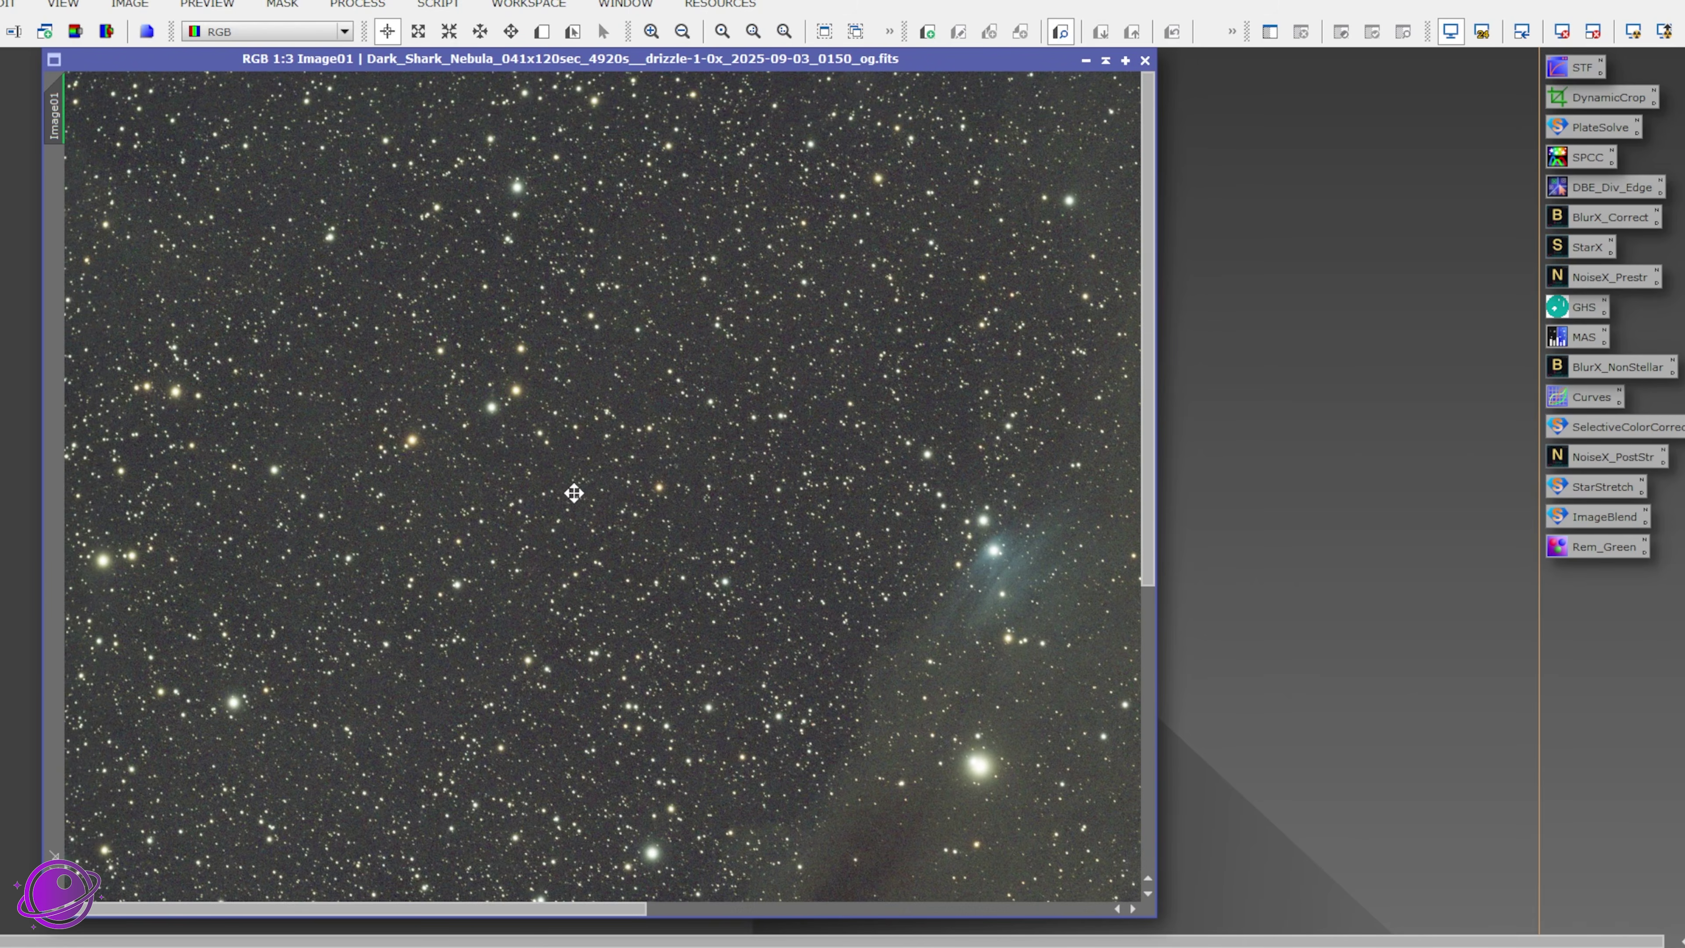
pyautogui.scroll(-4, 477, 578)
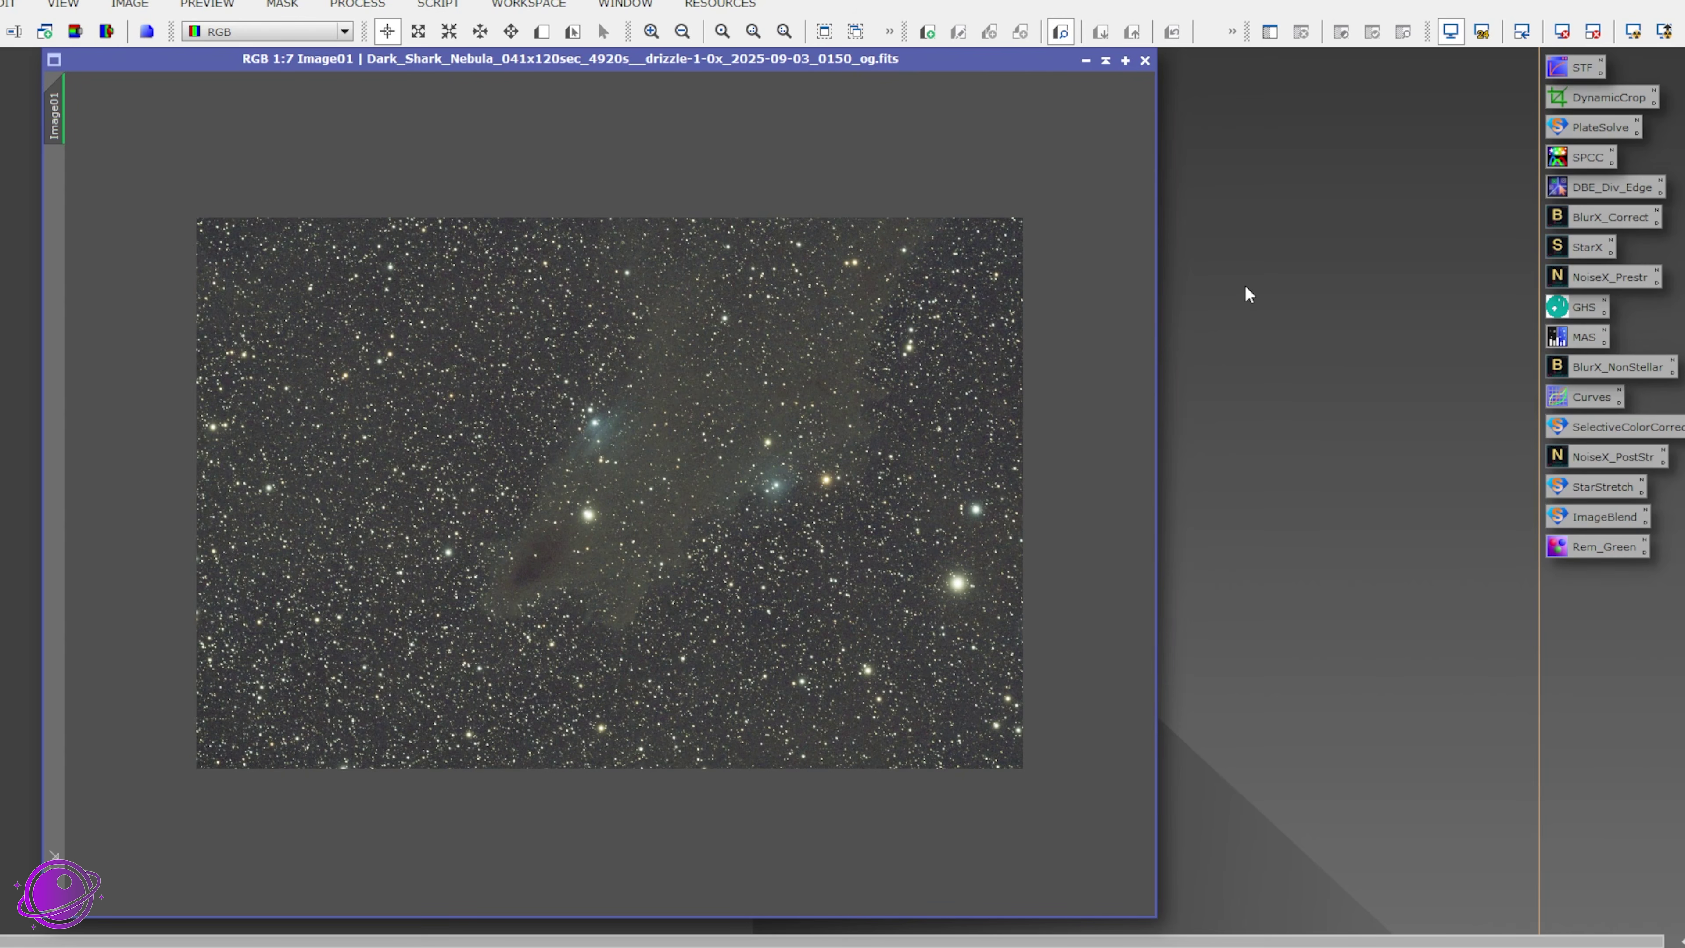
pyautogui.scroll(1, 679, 397)
pyautogui.scroll(1, 718, 411)
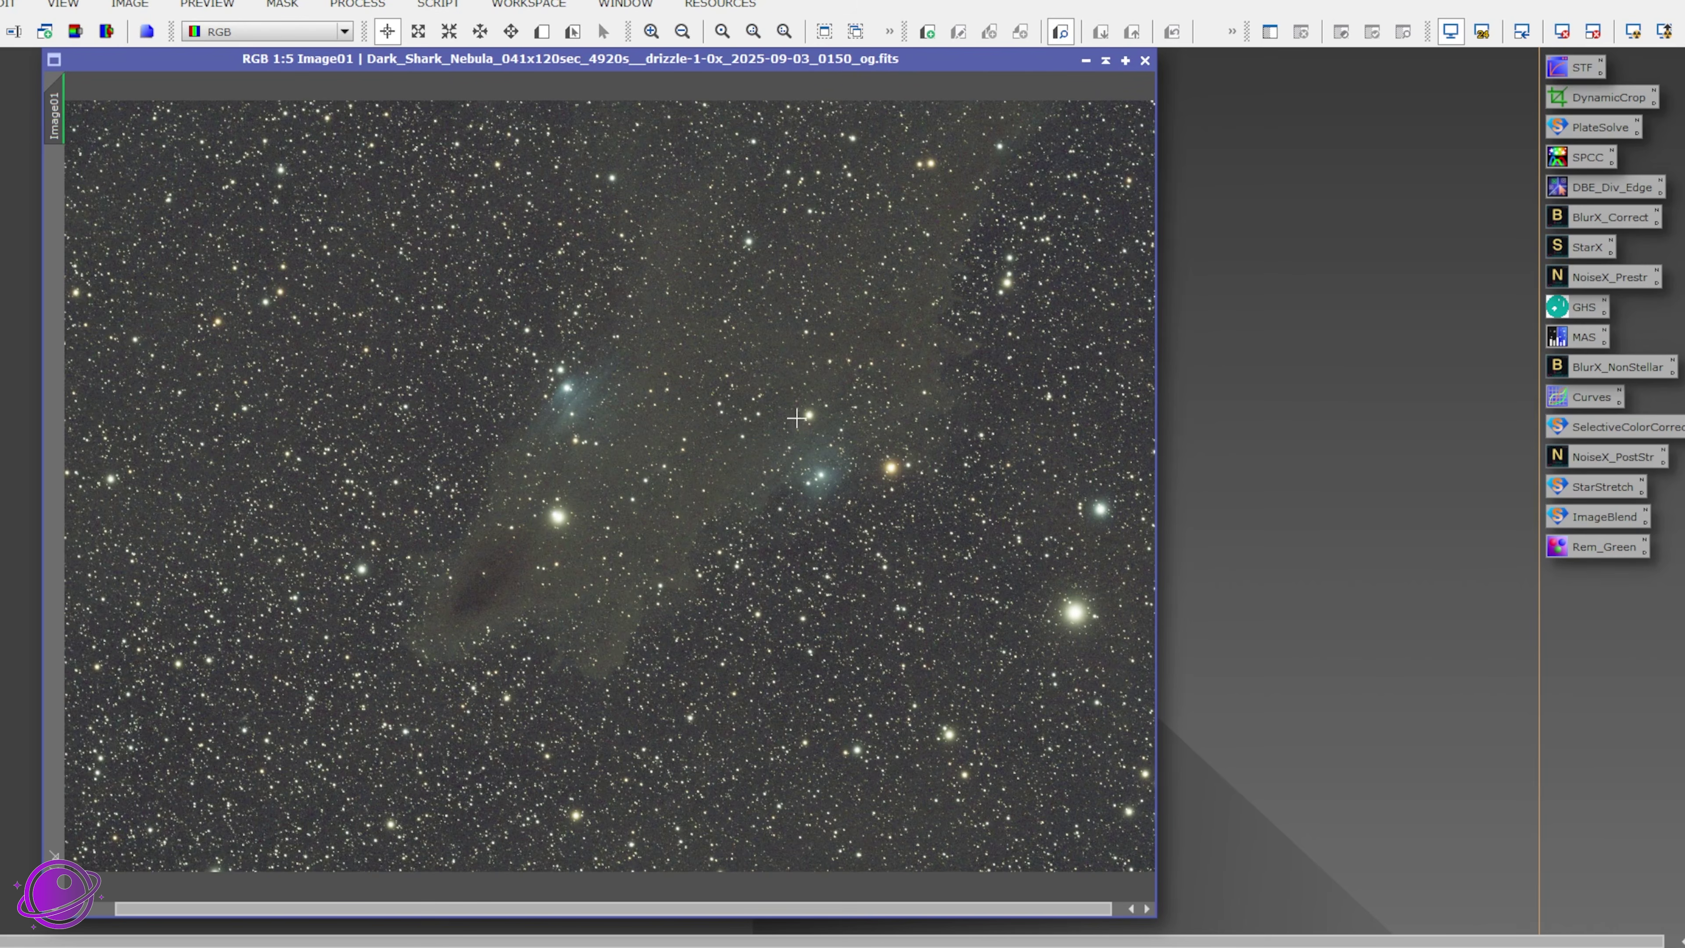
pyautogui.scroll(-1, 728, 566)
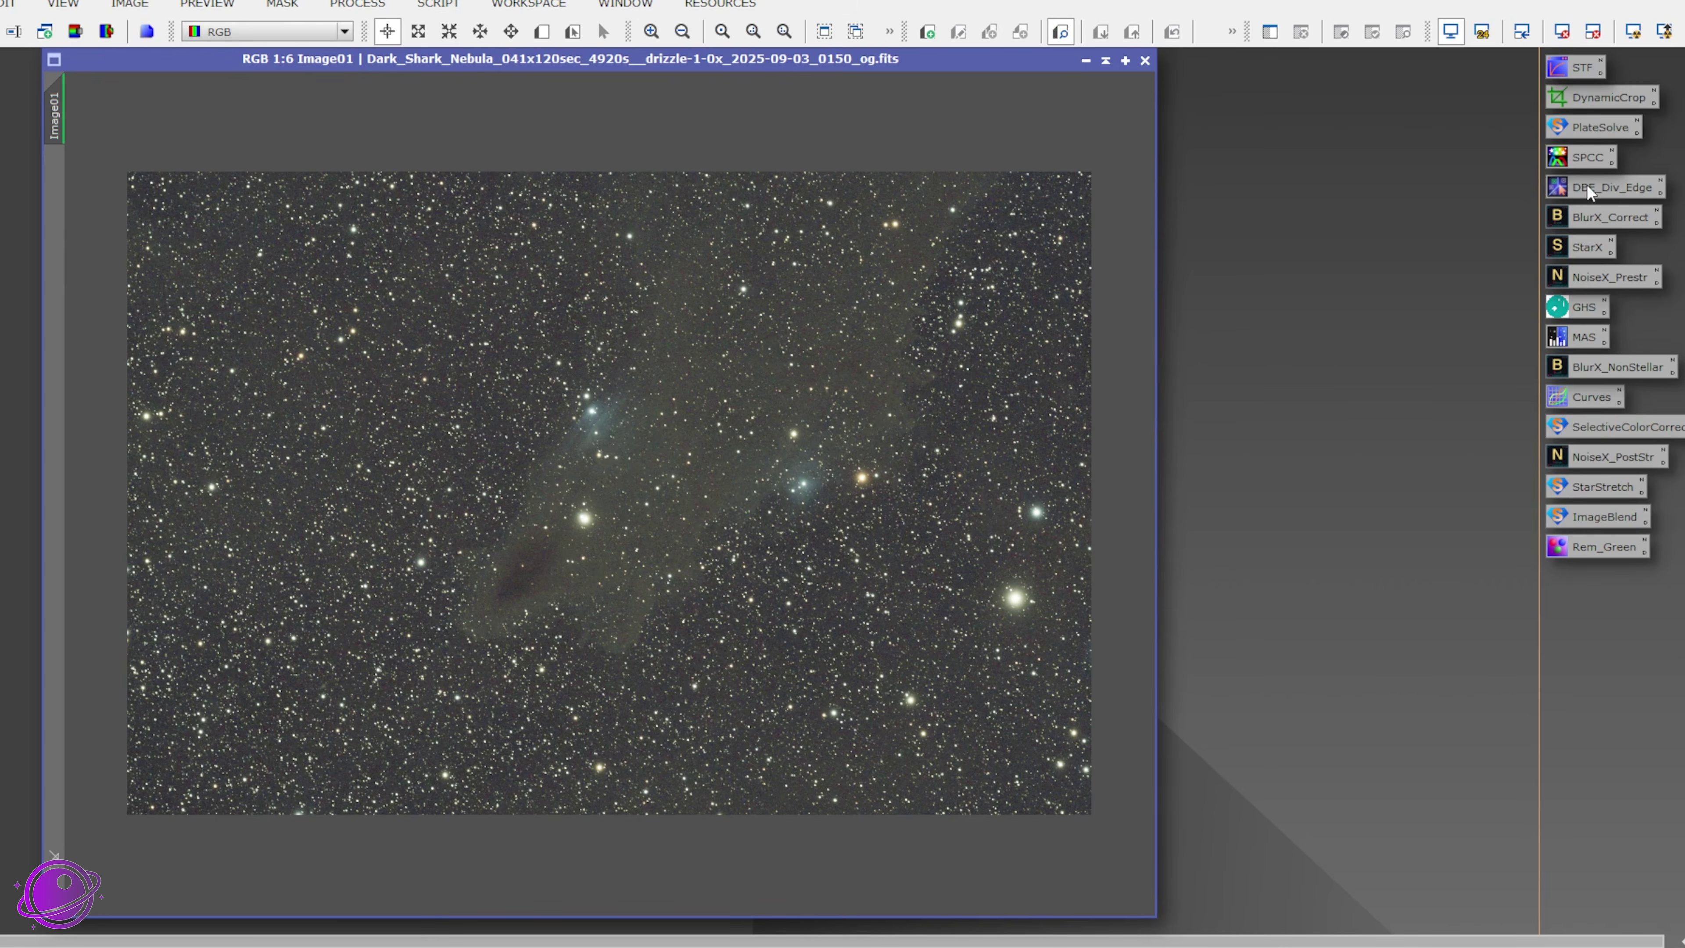
# Step: Load the saved DBE_Div_Edge samples and delete the upper-right corner sample and its nearest neighbor along the image's top edge
pyautogui.doubleClick(1601, 194)
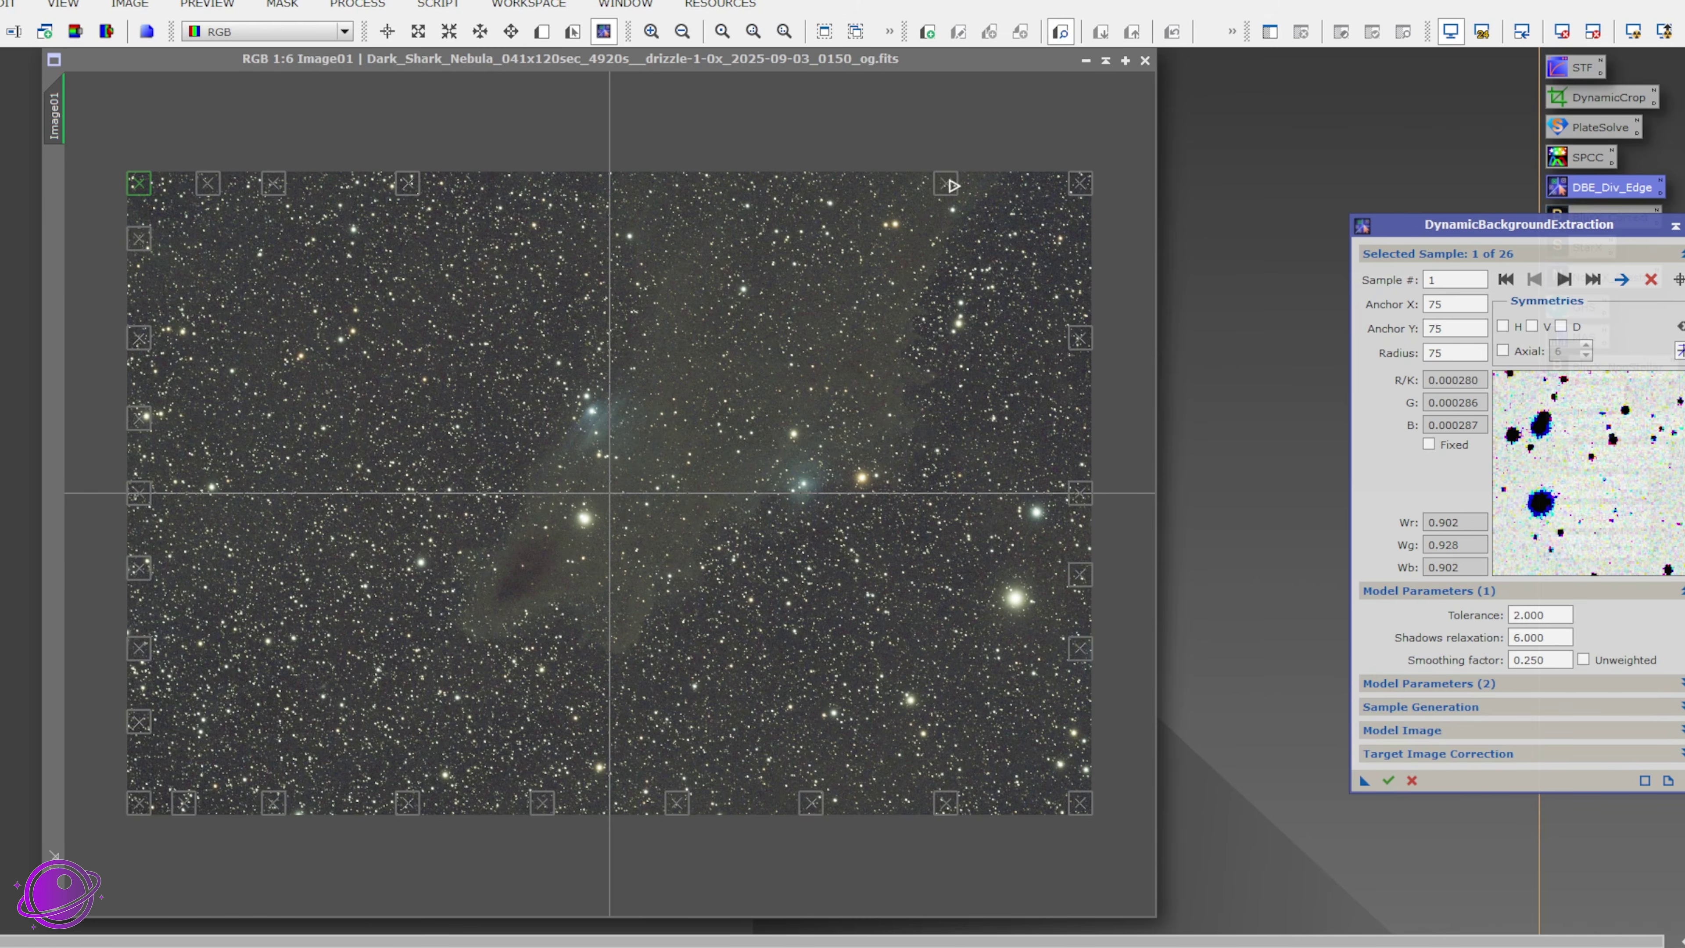
pyautogui.scroll(-1, 940, 190)
pyautogui.scroll(5, 939, 190)
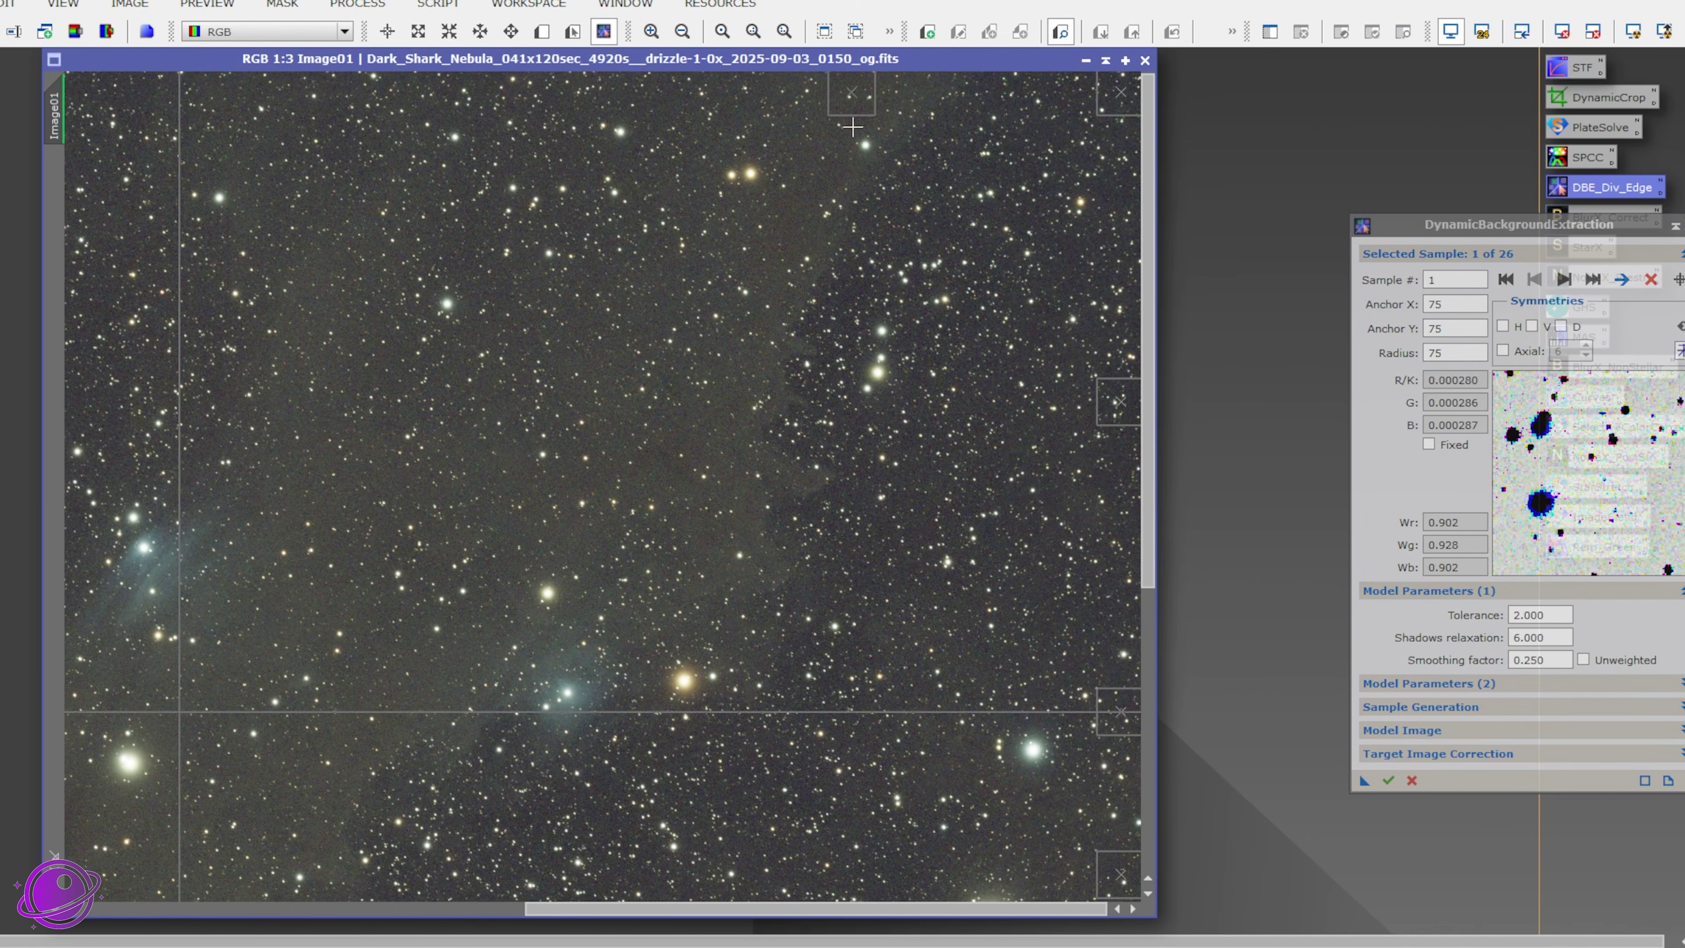
pyautogui.middleClick(821, 218)
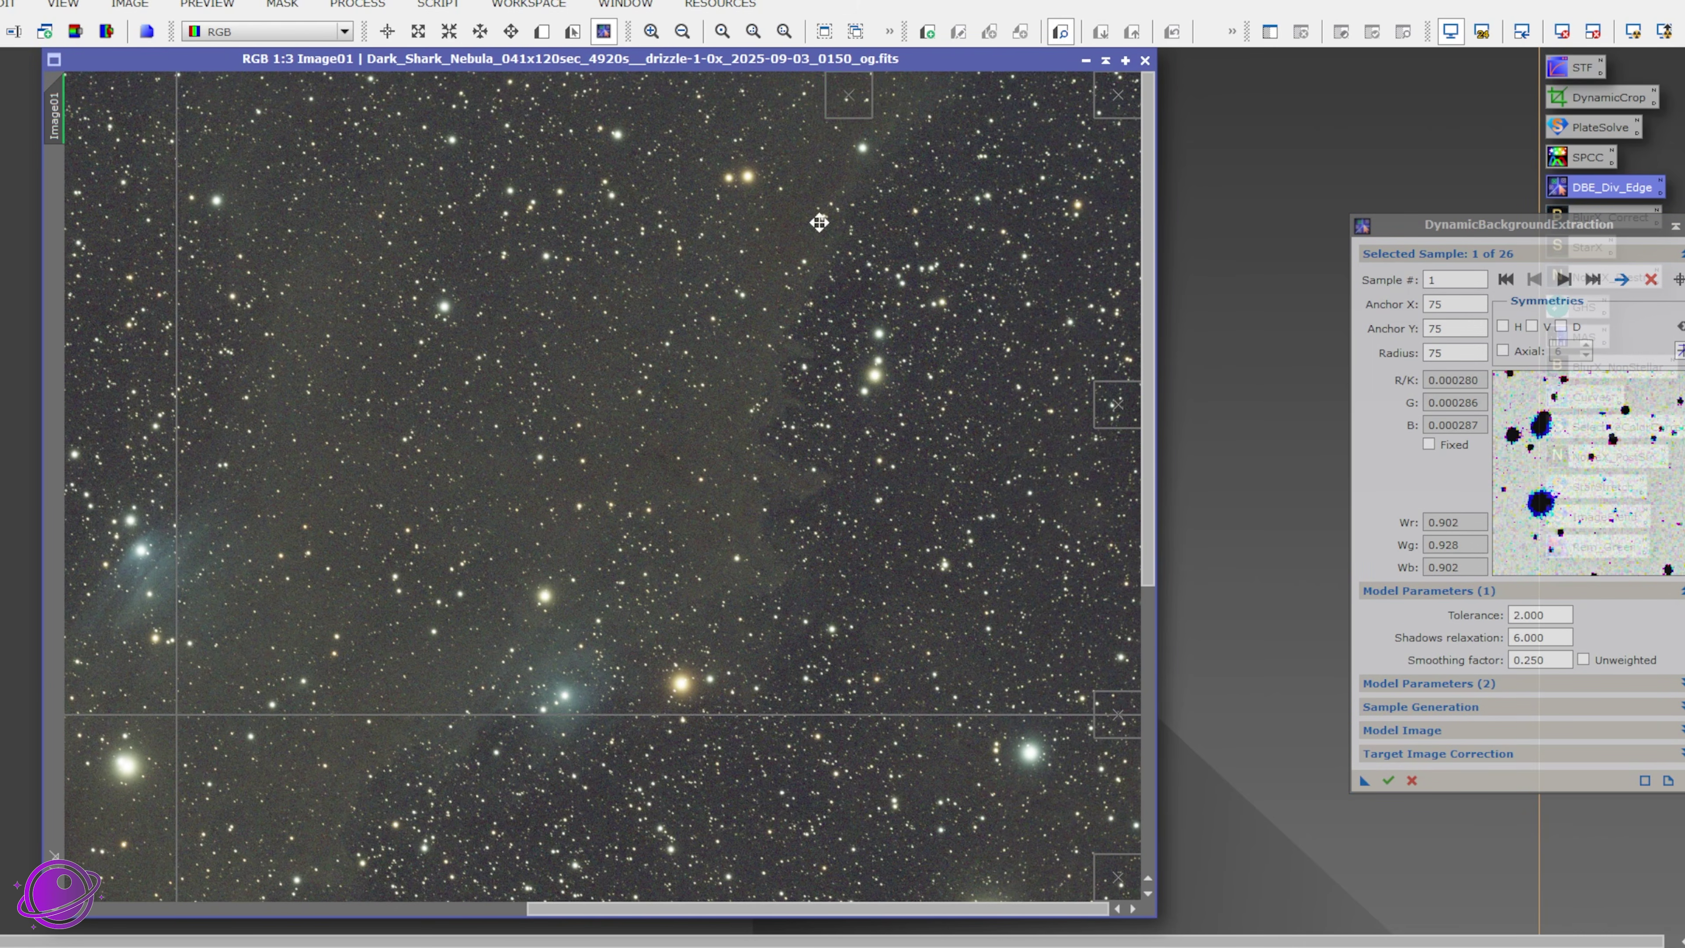
pyautogui.click(865, 106)
pyautogui.press('Delete')
pyautogui.click(1109, 100)
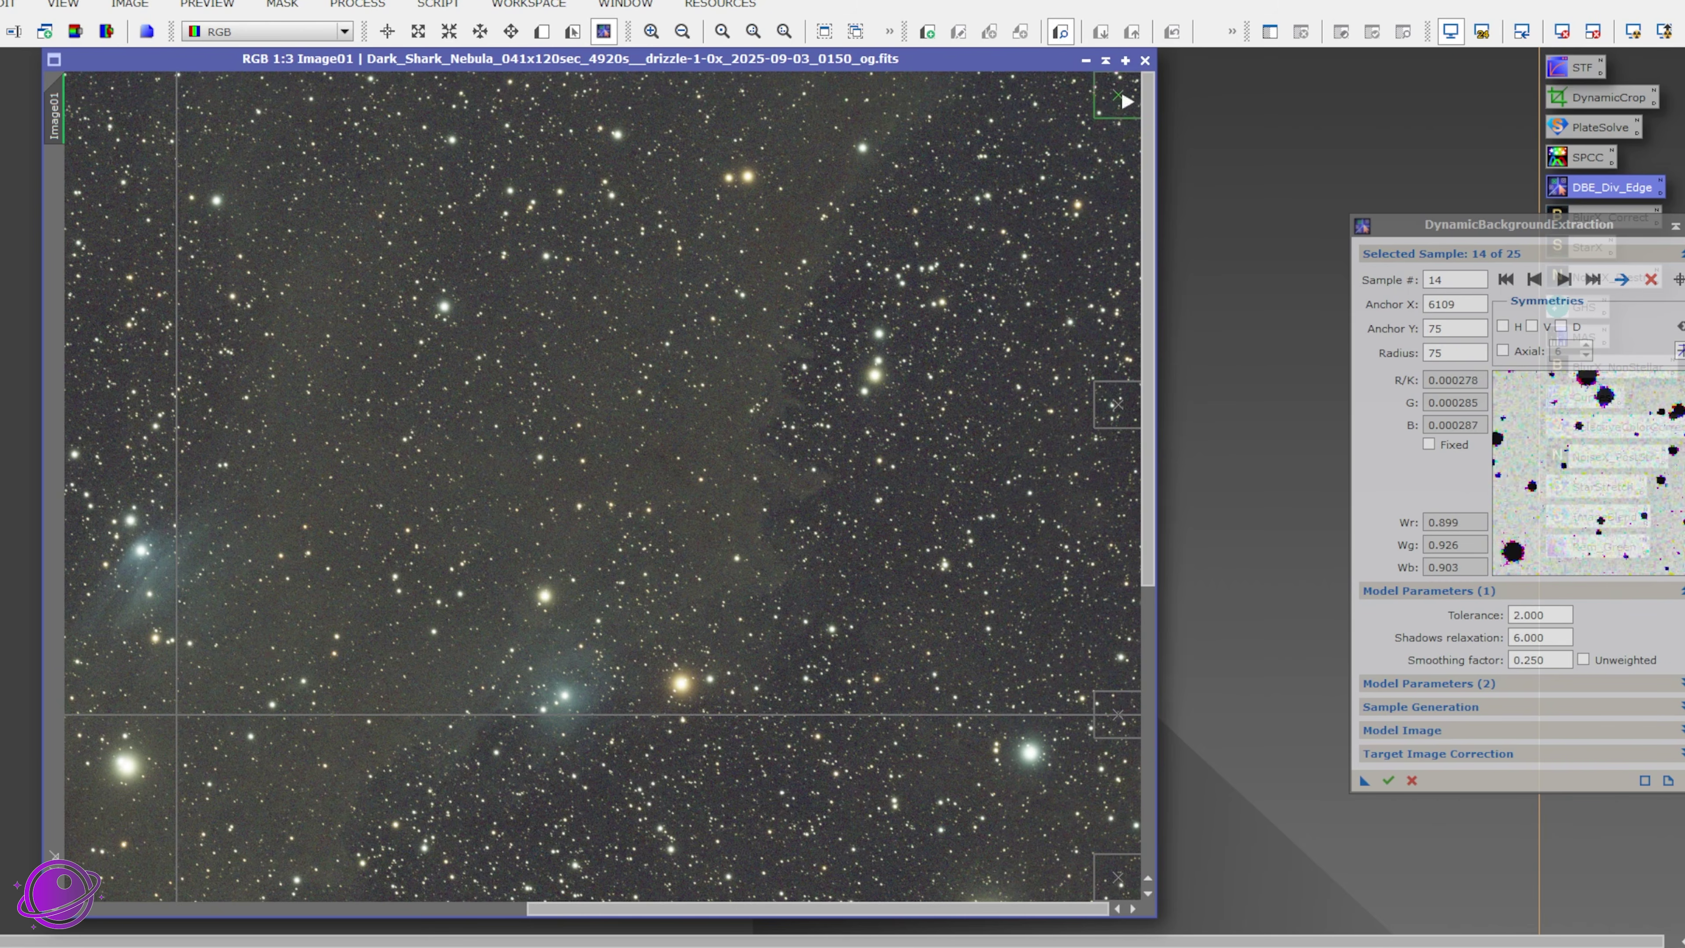
pyautogui.press('Delete')
# Step: Add a background sample in the dark sky near the image's right edge, and cancel the DynamicBackgroundExtraction session
pyautogui.scroll(-3, 524, 431)
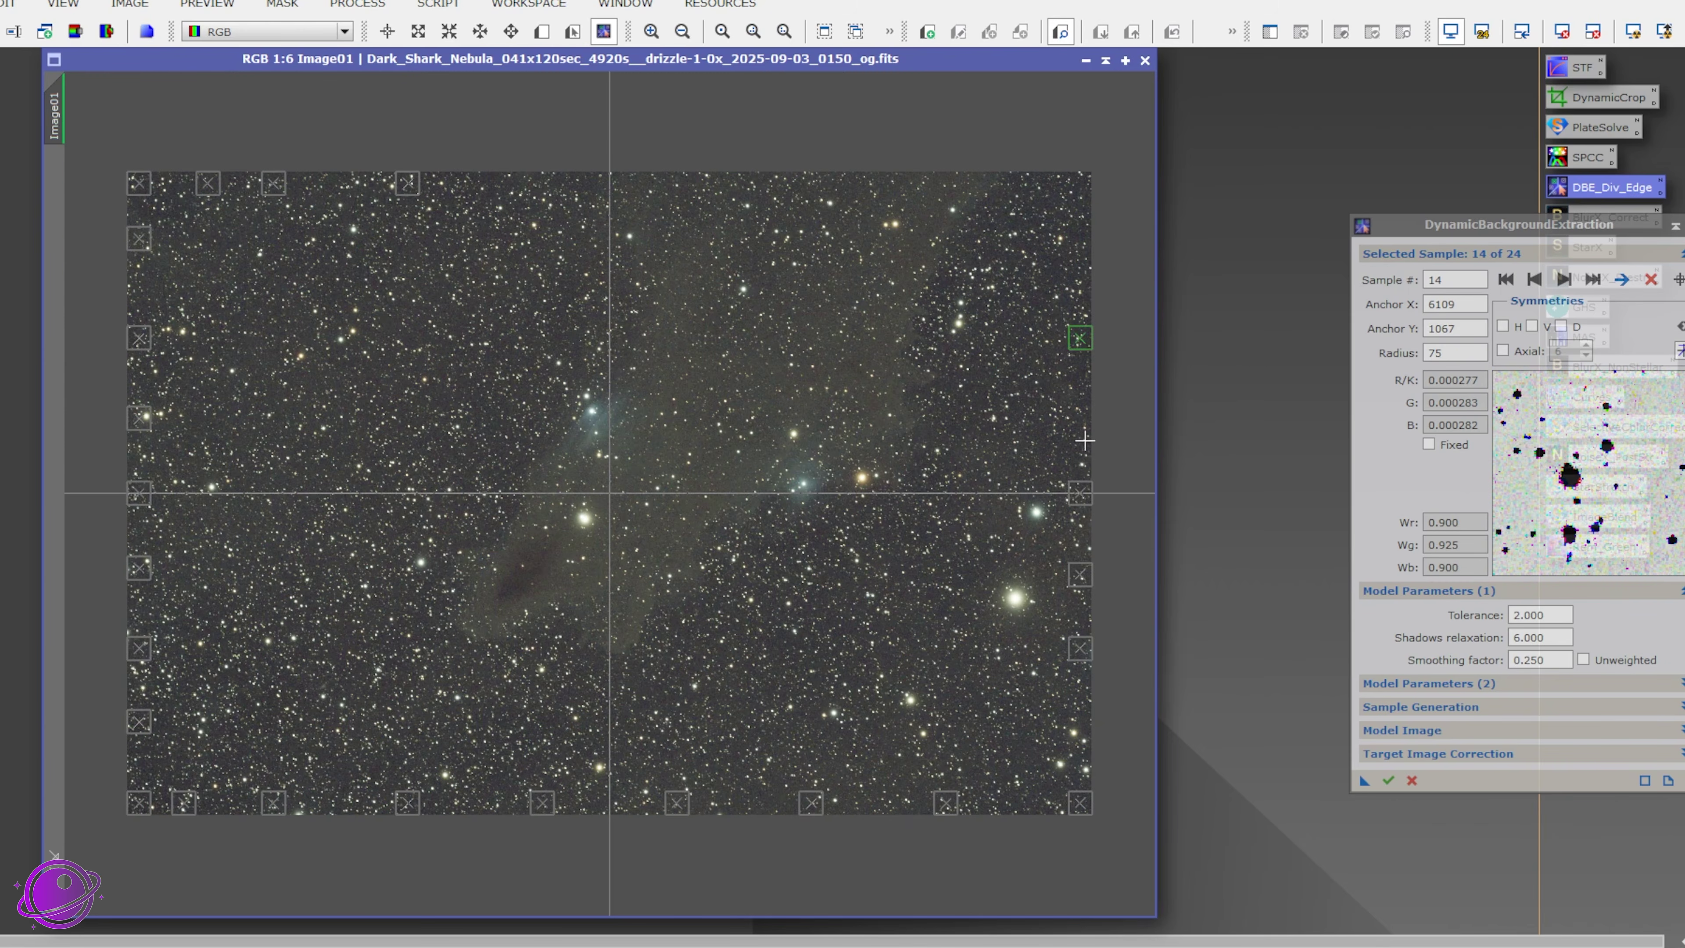
pyautogui.scroll(5, 1081, 441)
pyautogui.click(1053, 286)
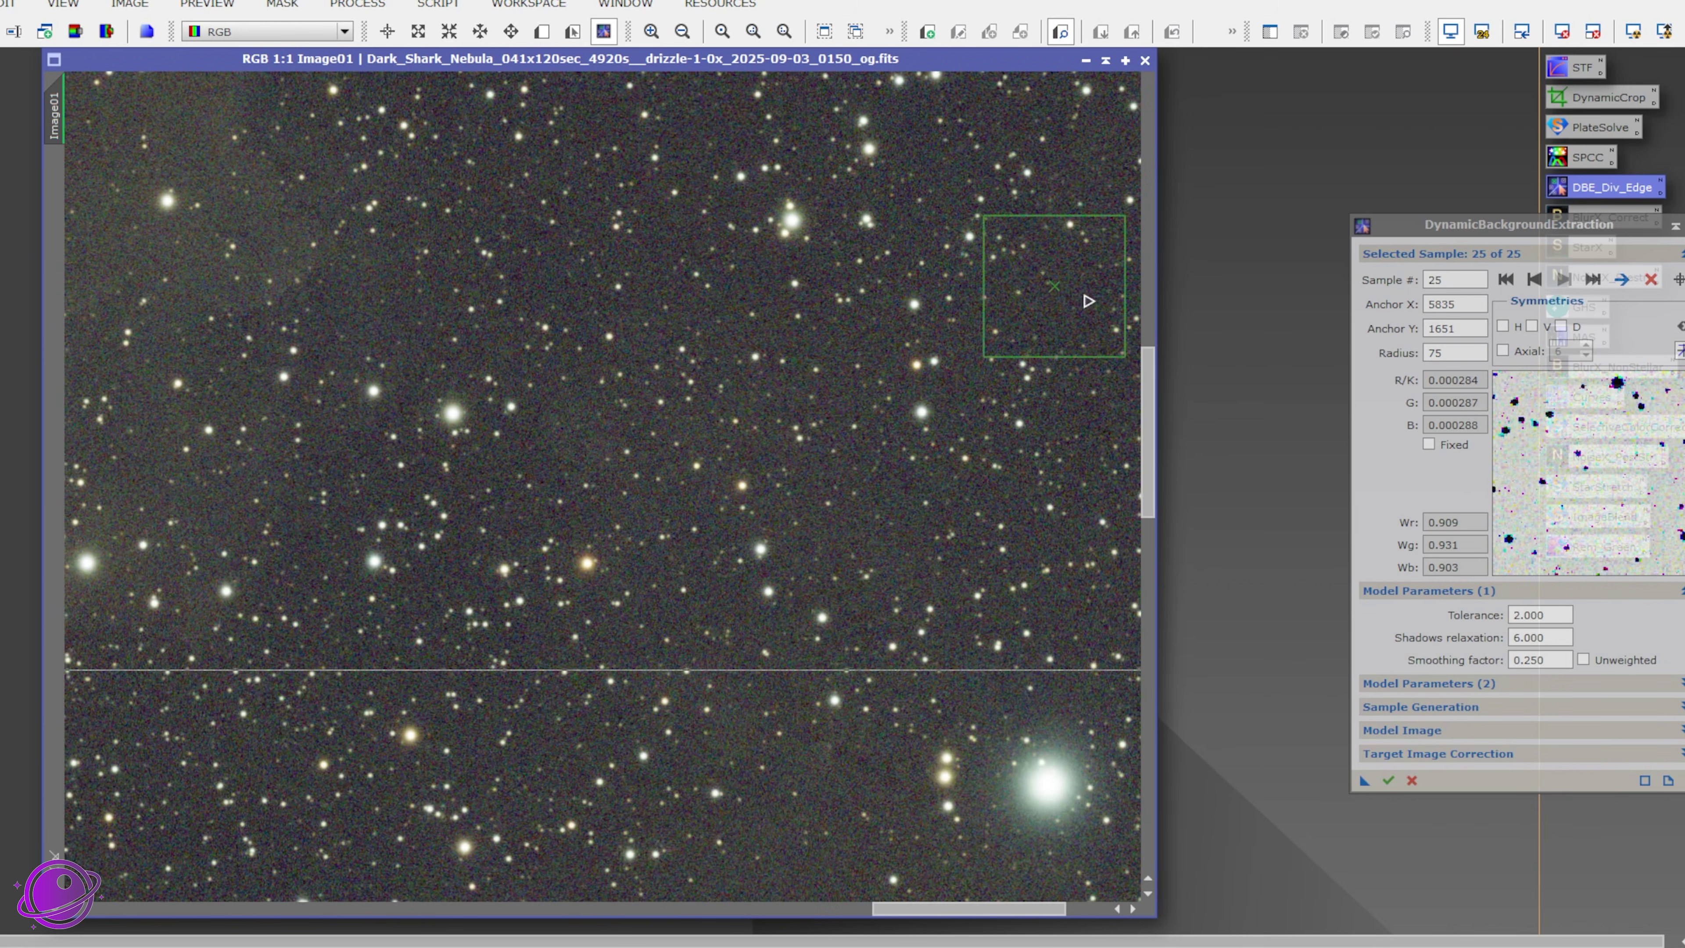
pyautogui.scroll(-5, 902, 463)
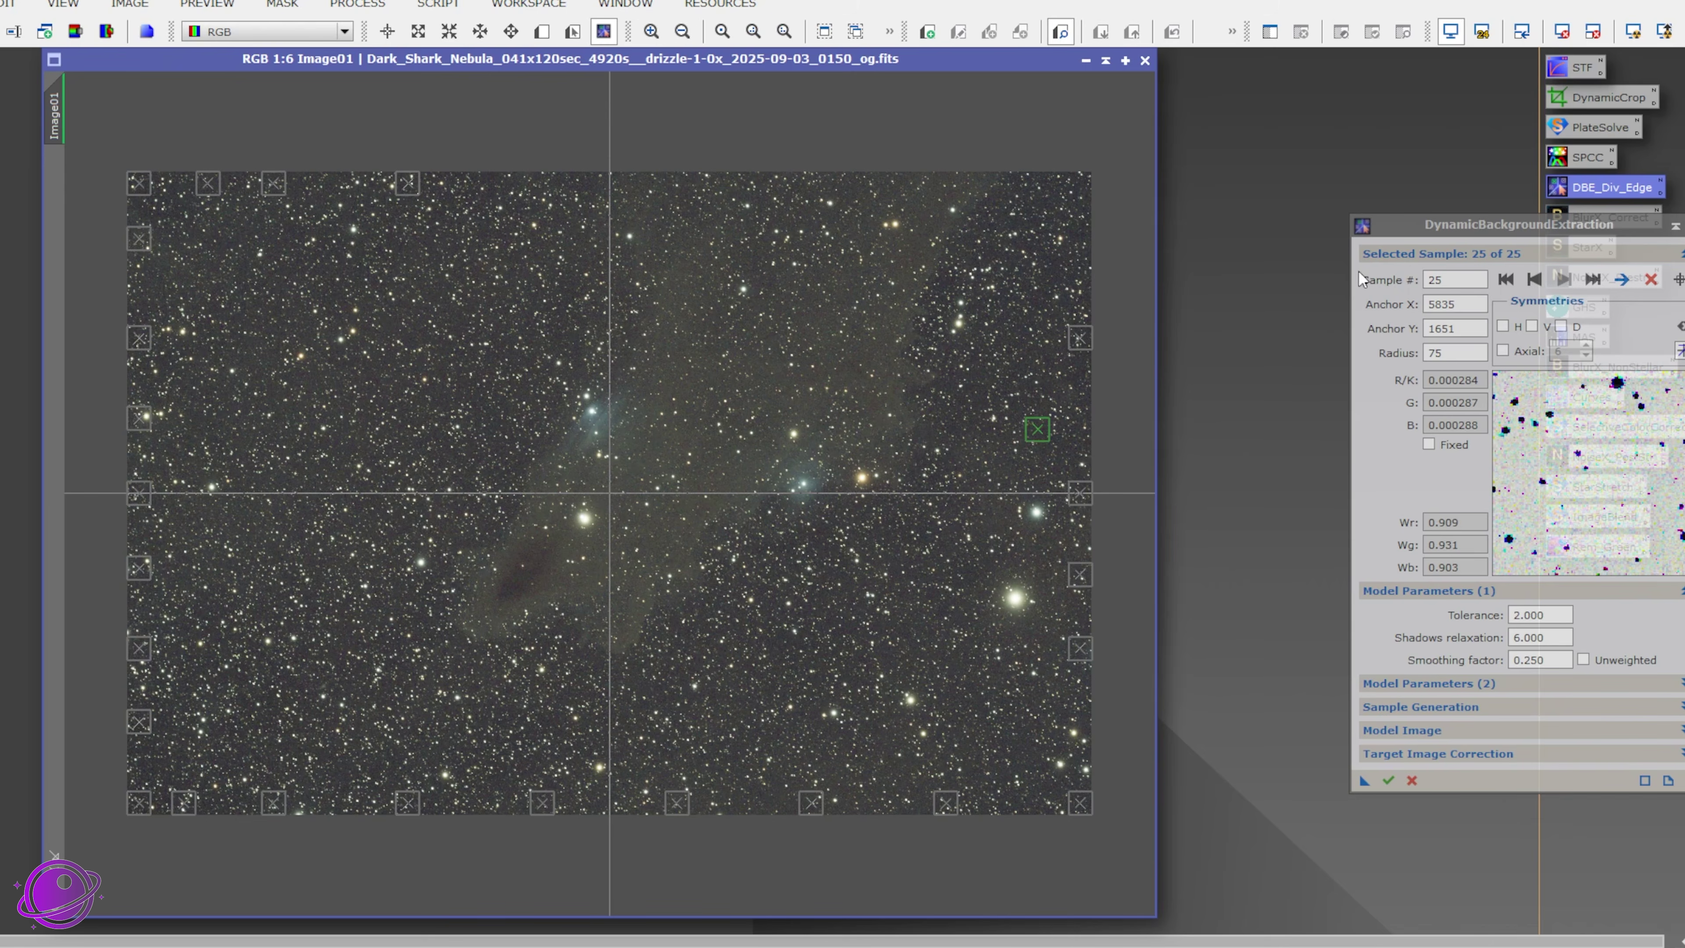
pyautogui.moveTo(1409, 233); pyautogui.dragTo(1070, 180)
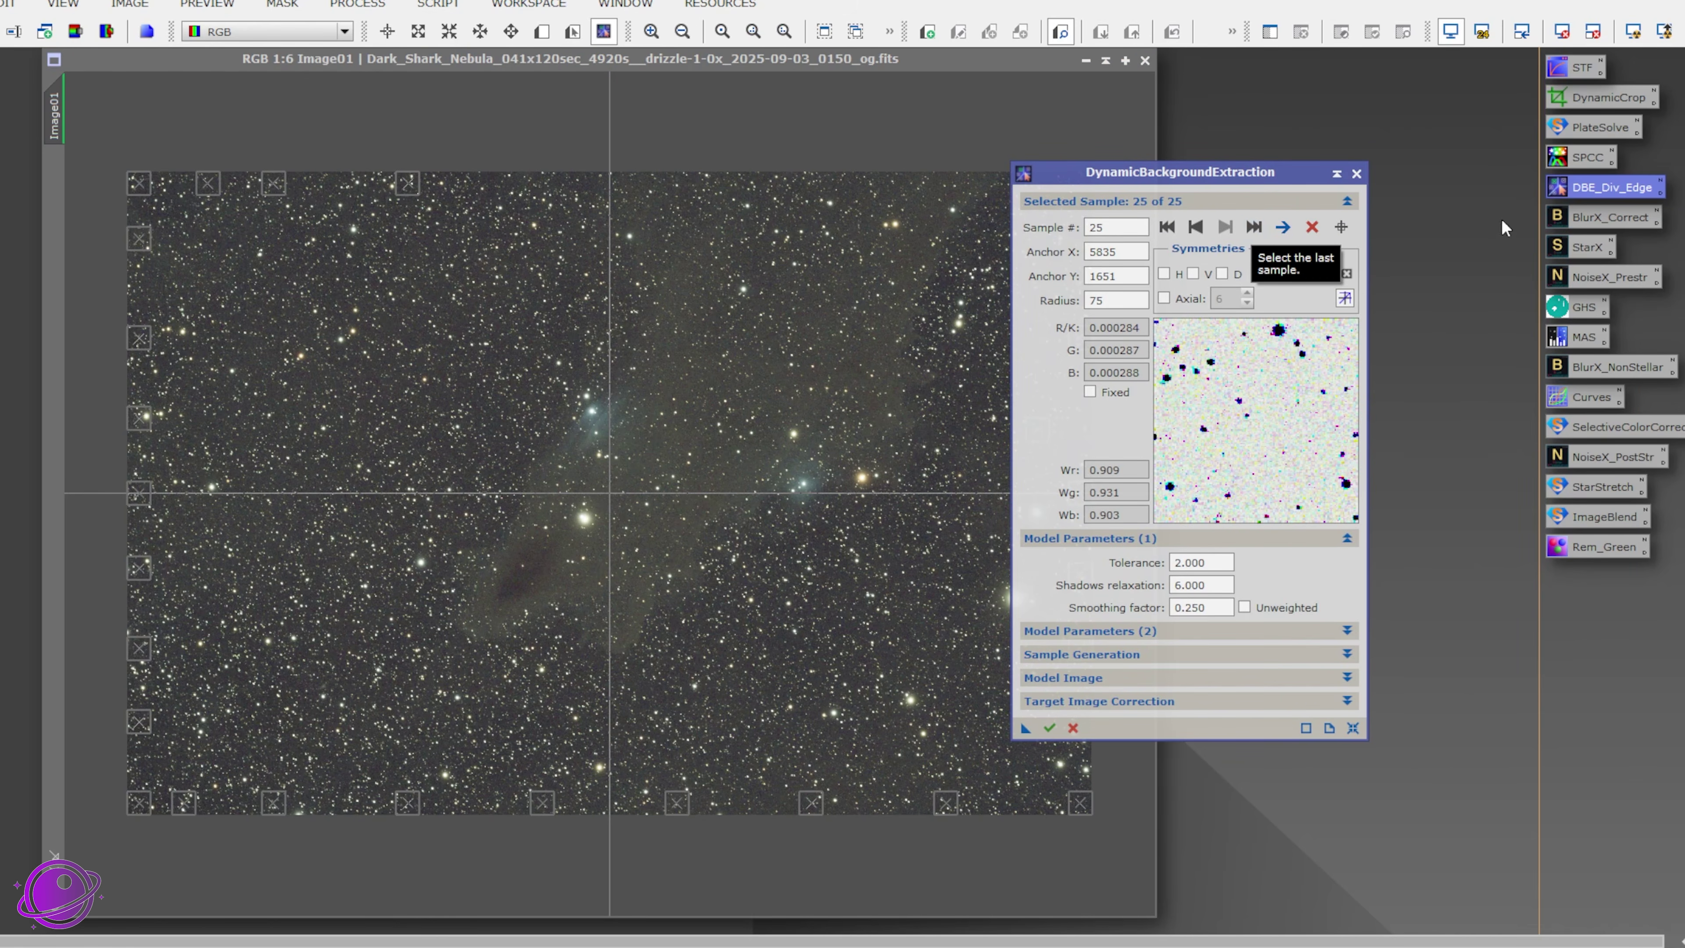
pyautogui.click(1356, 174)
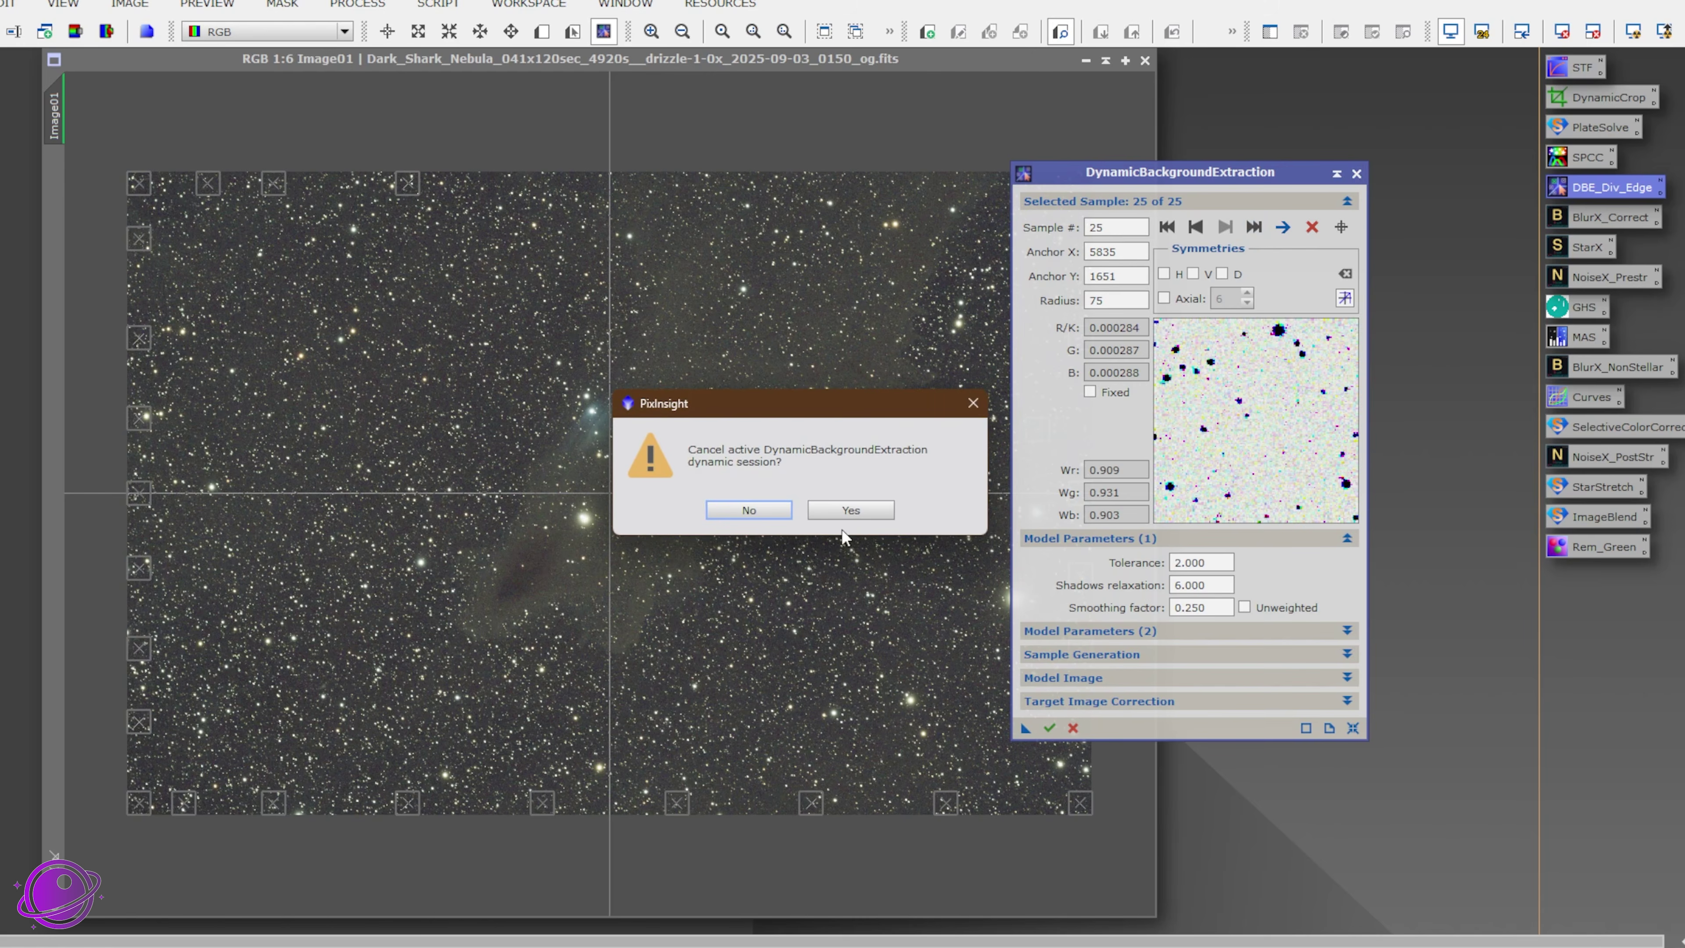
pyautogui.click(838, 515)
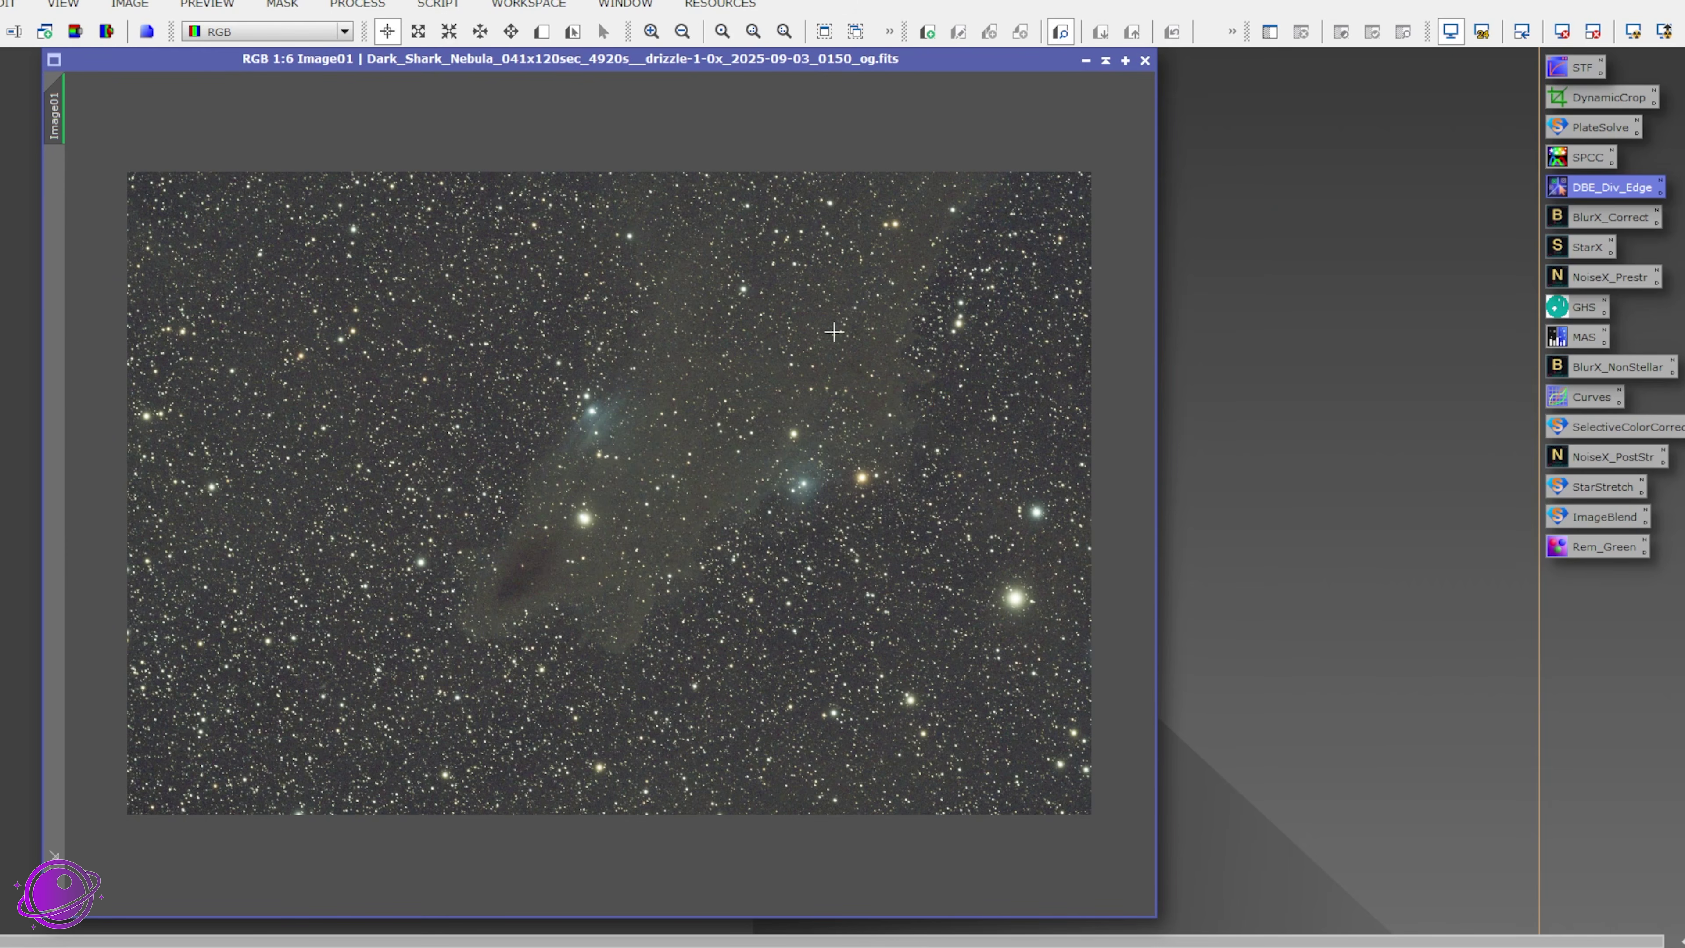
# Step: Apply BlurXTerminator with Correct Only enabled to the calibrated image and inspect the corrected stars
pyautogui.doubleClick(1598, 217)
pyautogui.moveTo(1534, 359); pyautogui.dragTo(1168, 217)
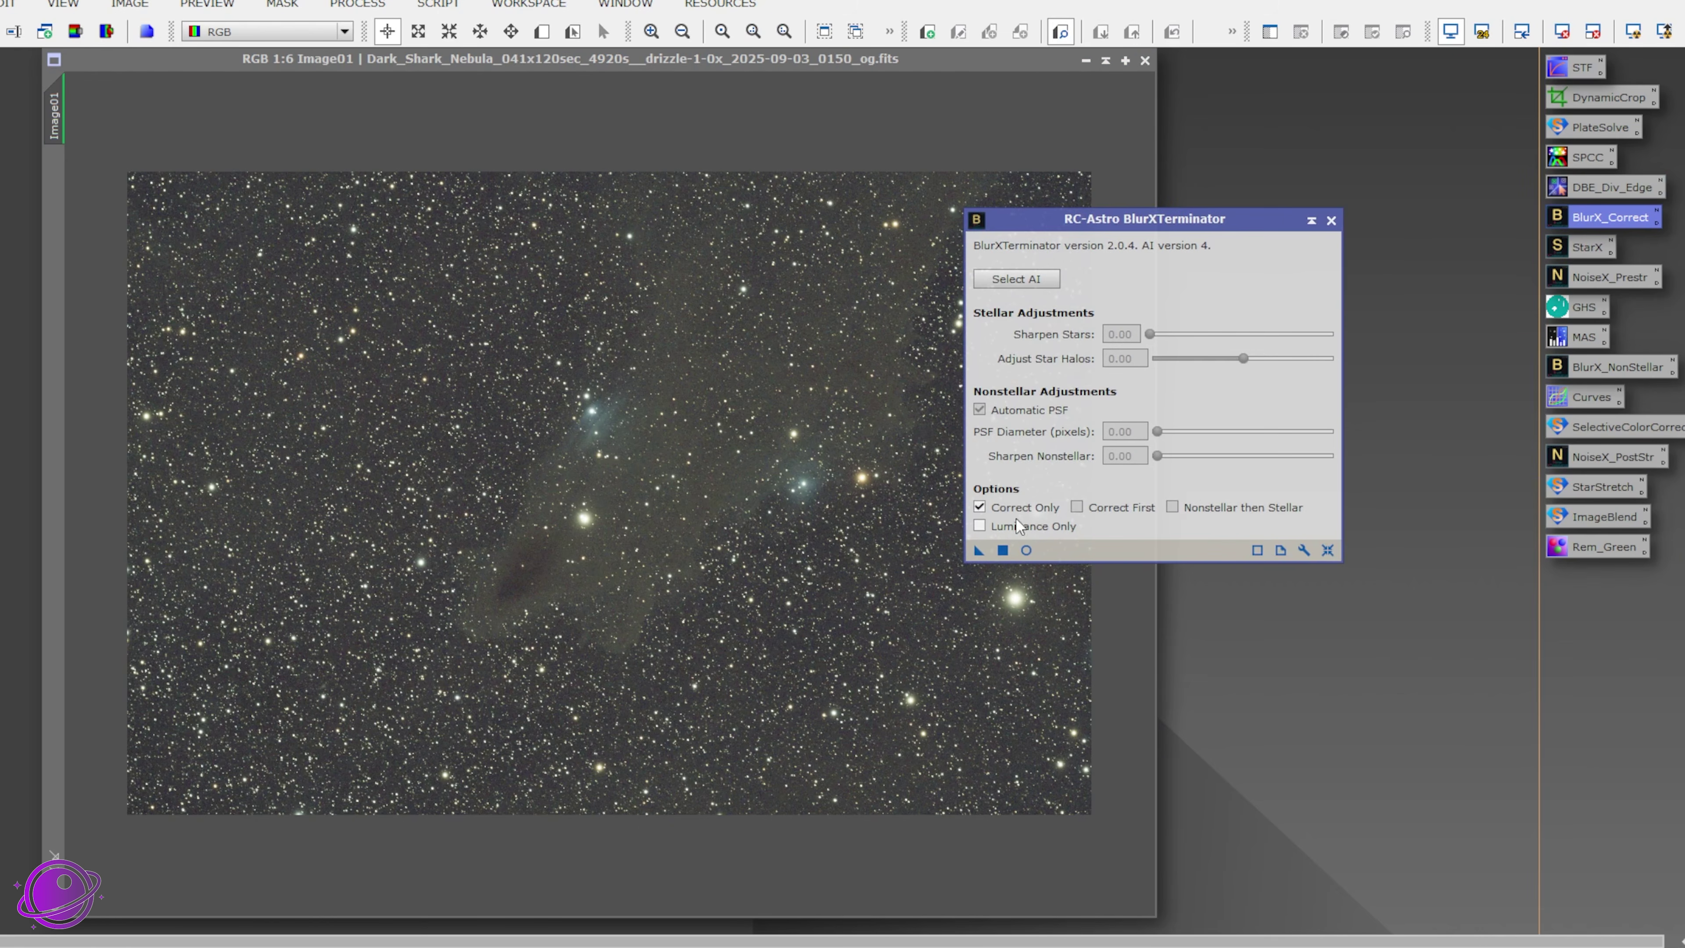
pyautogui.scroll(5, 688, 361)
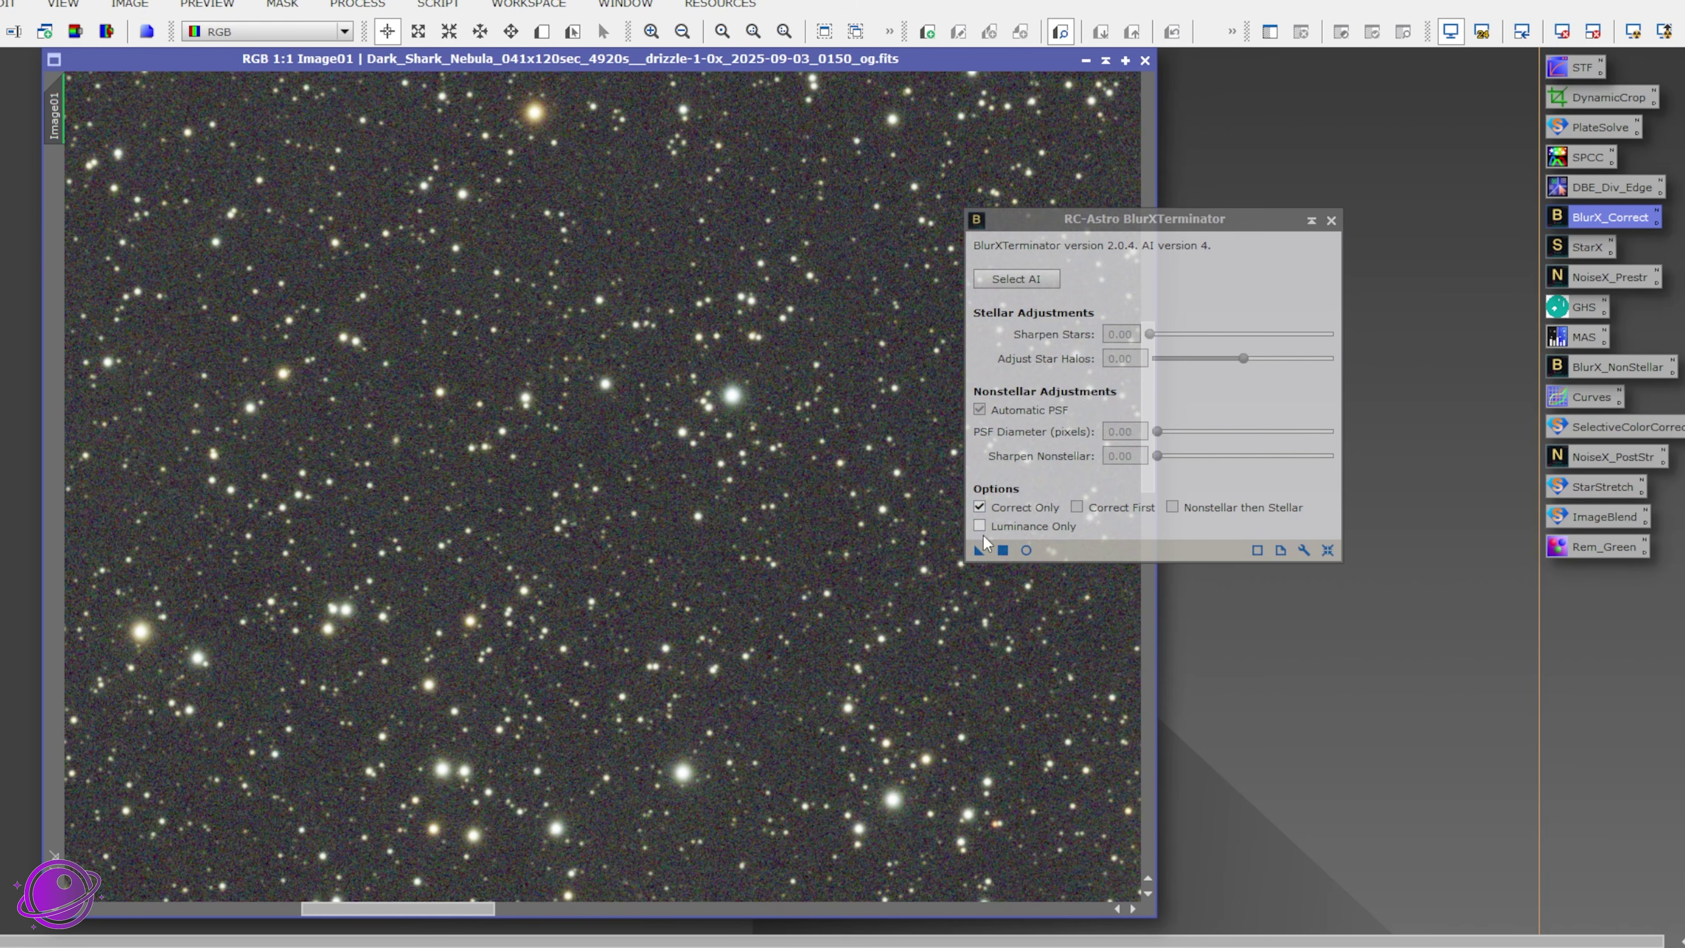
pyautogui.click(977, 551)
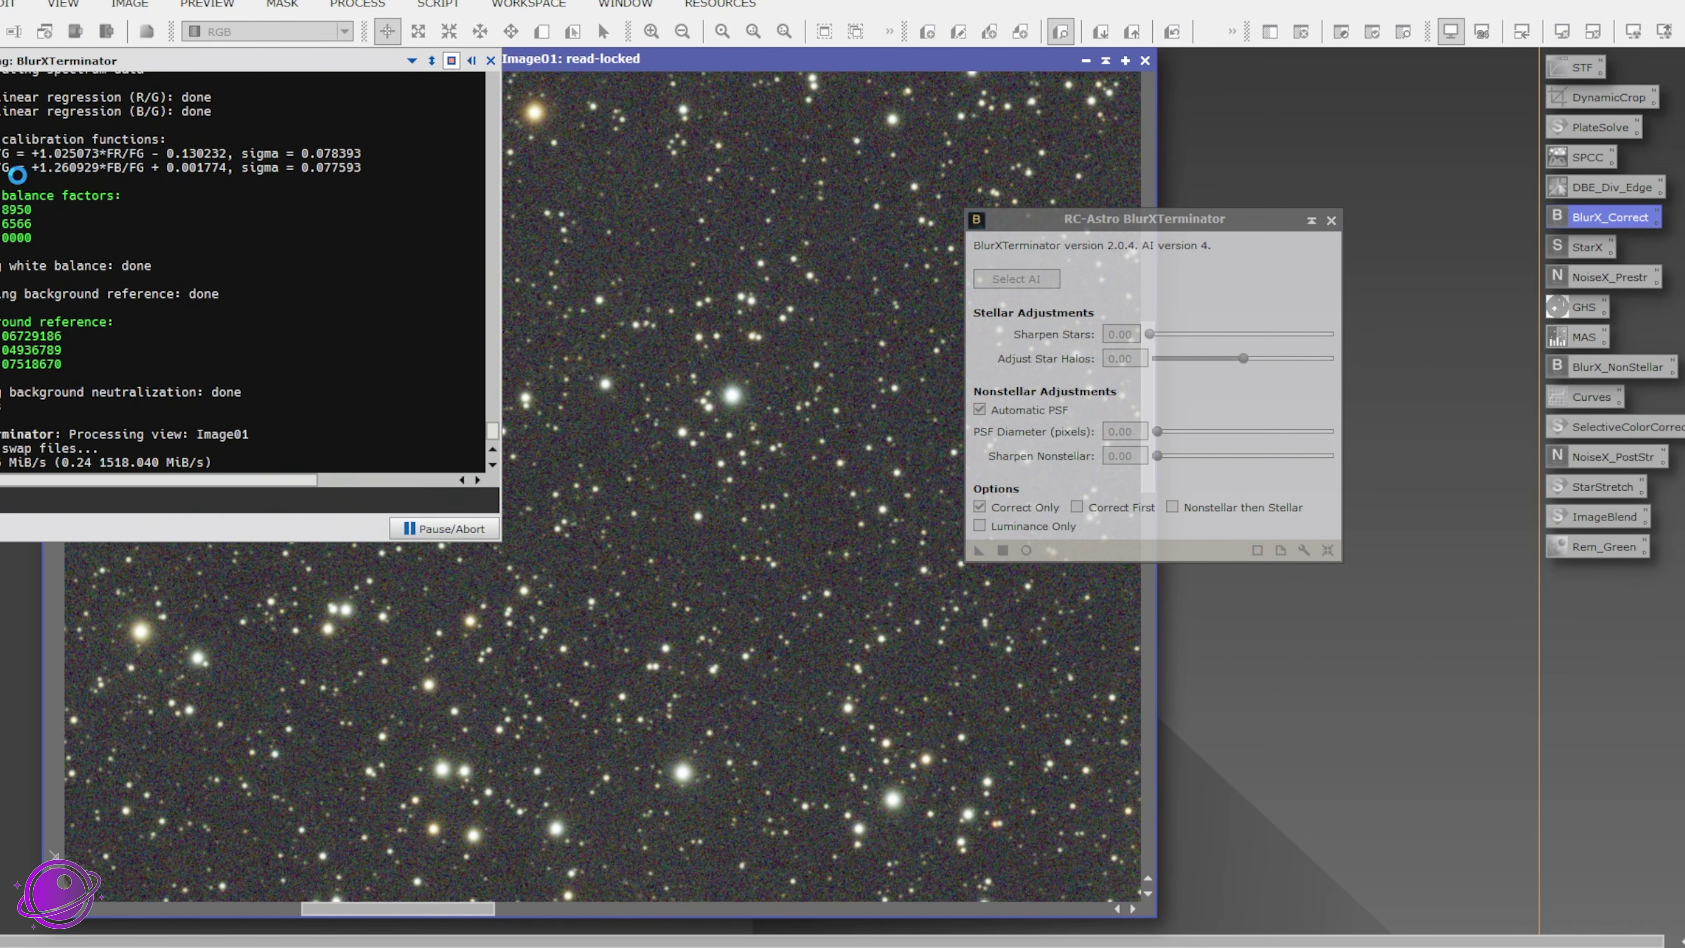
pyautogui.click(1330, 220)
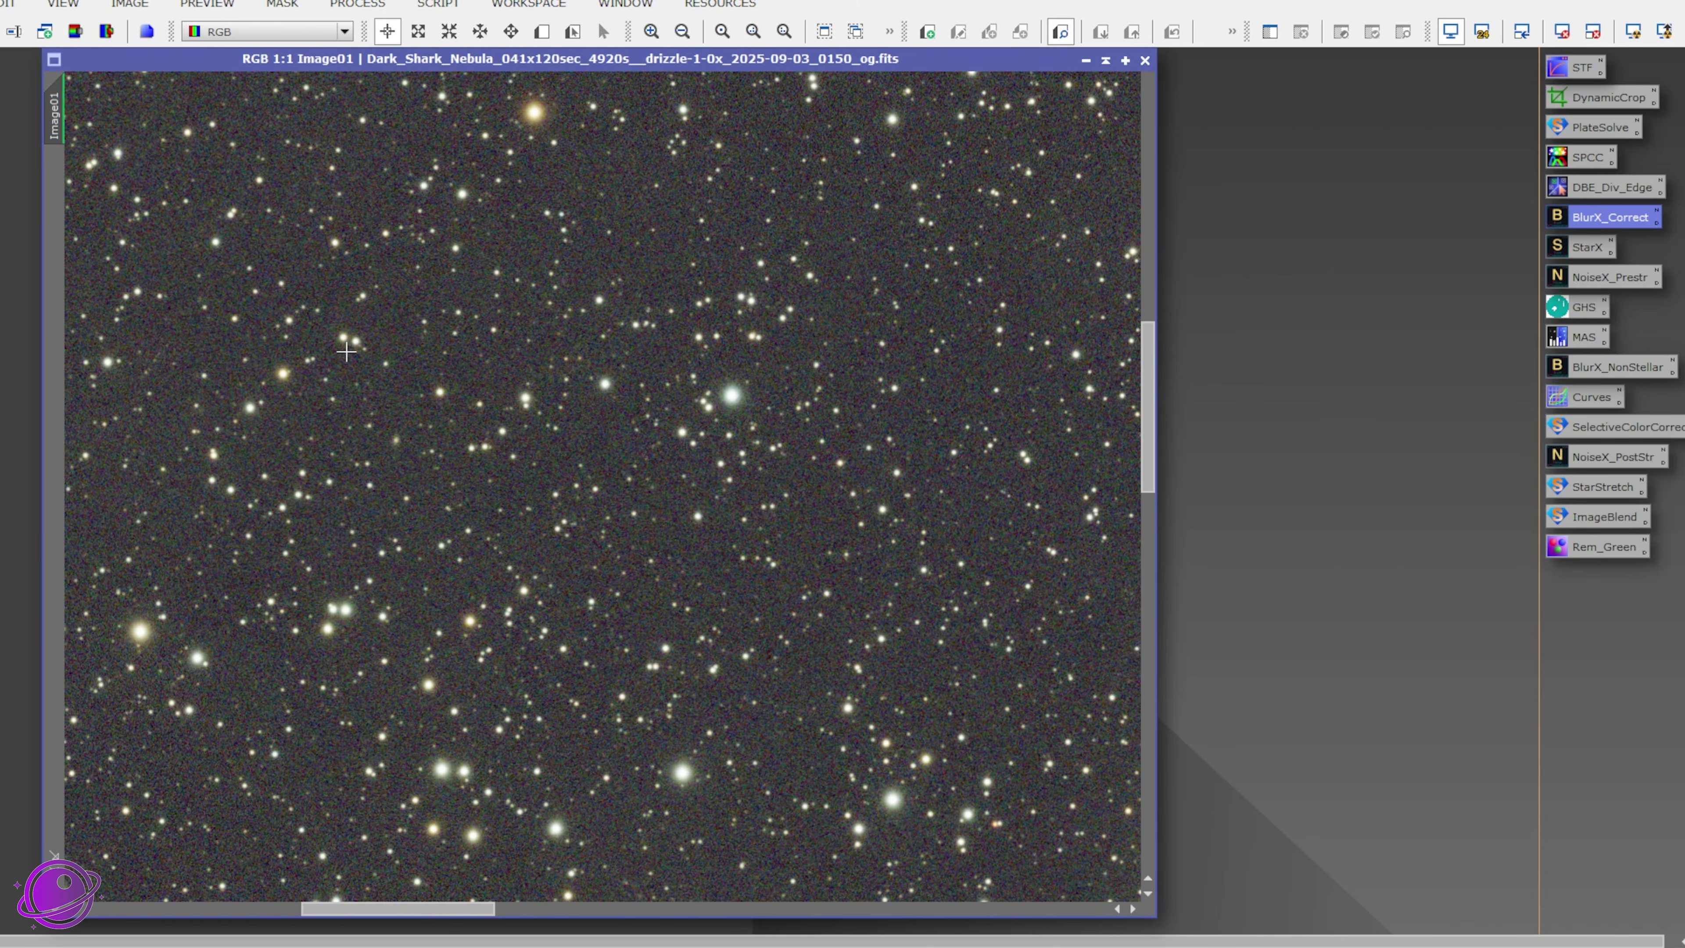
pyautogui.scroll(2, 387, 370)
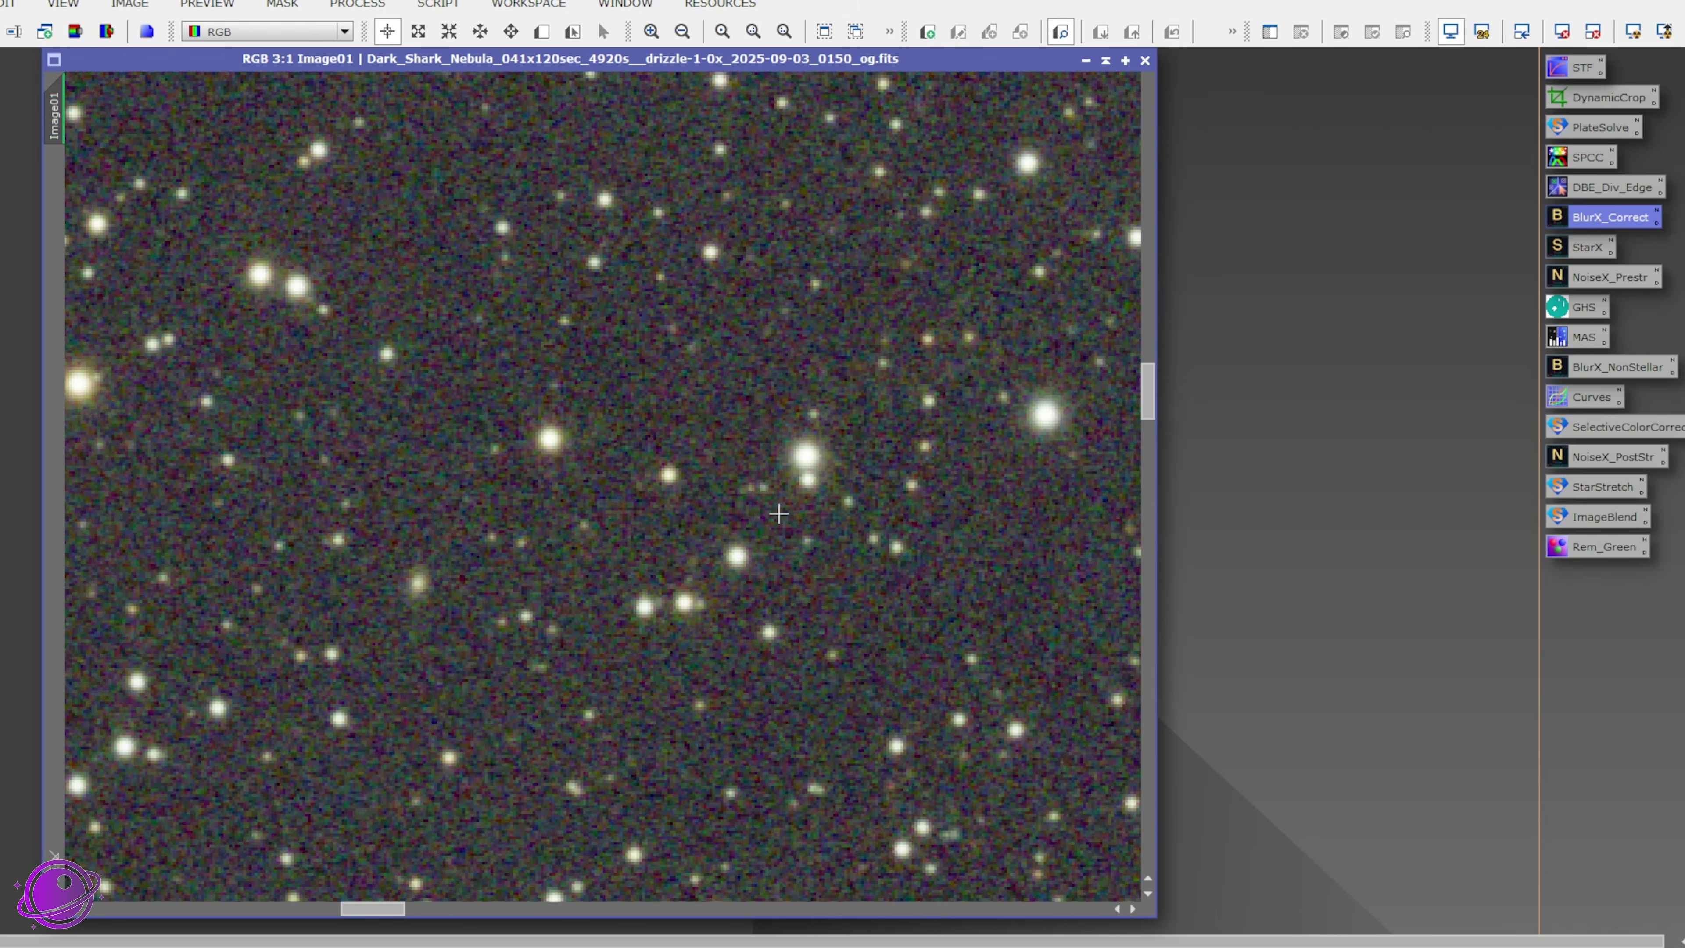
pyautogui.scroll(-6, 779, 513)
pyautogui.scroll(1, 831, 553)
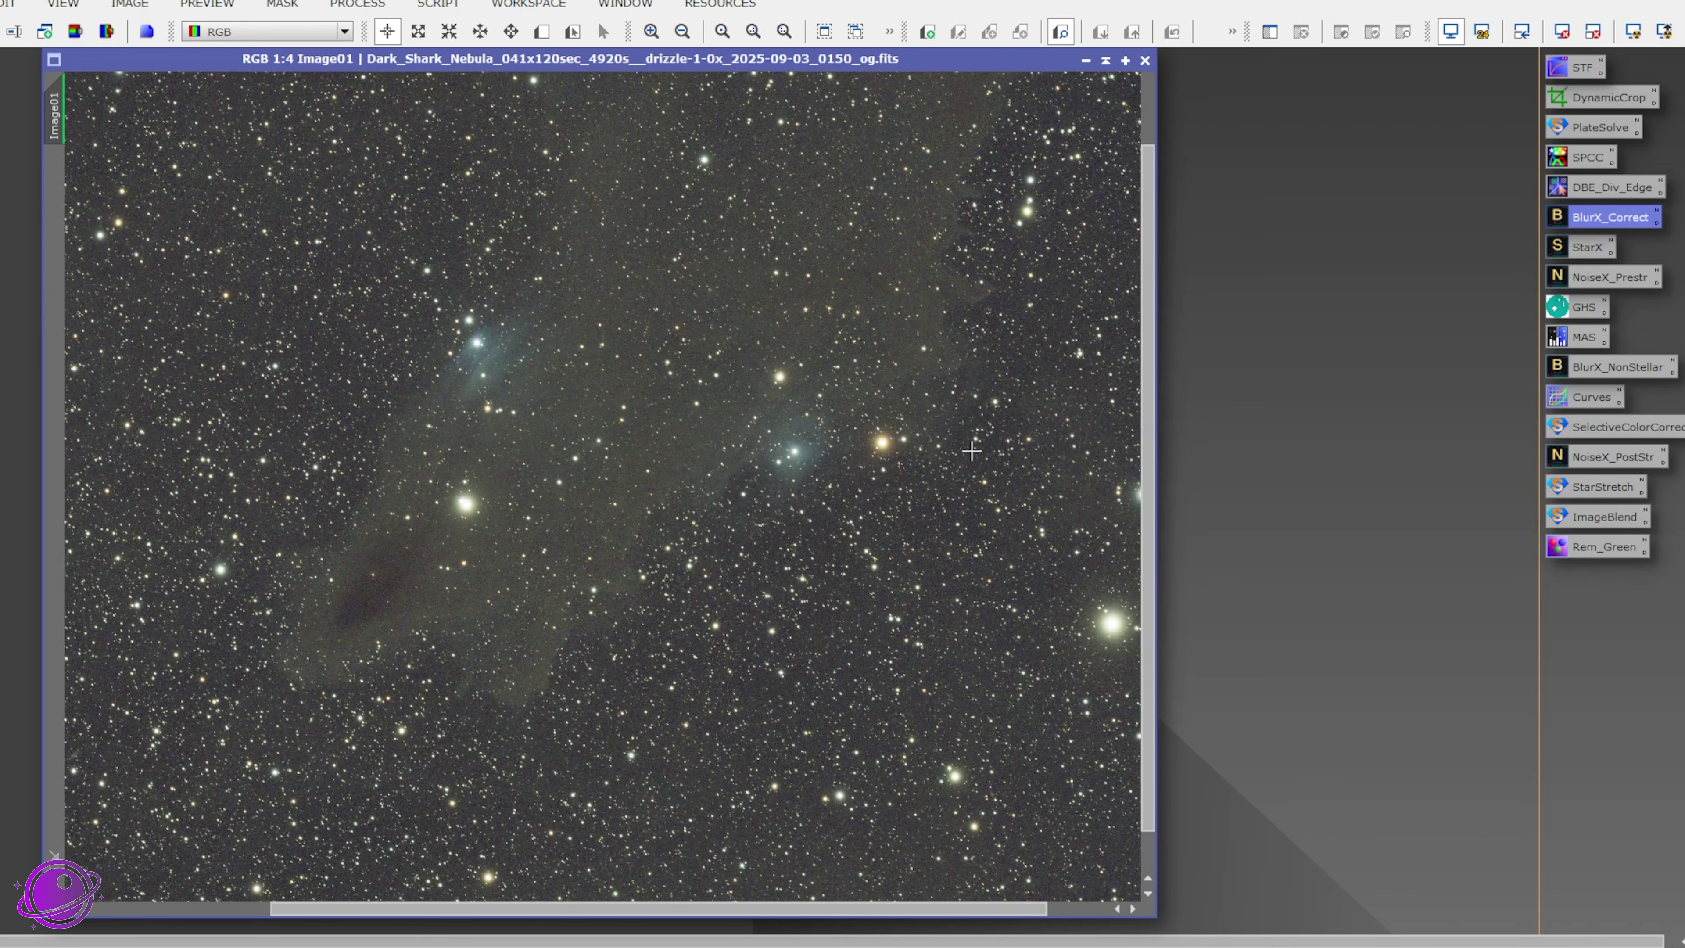
# Step: Separate the stars from the image using StarXTerminator with Generate Star Image enabled, and set the star image aside minimized
pyautogui.doubleClick(1576, 250)
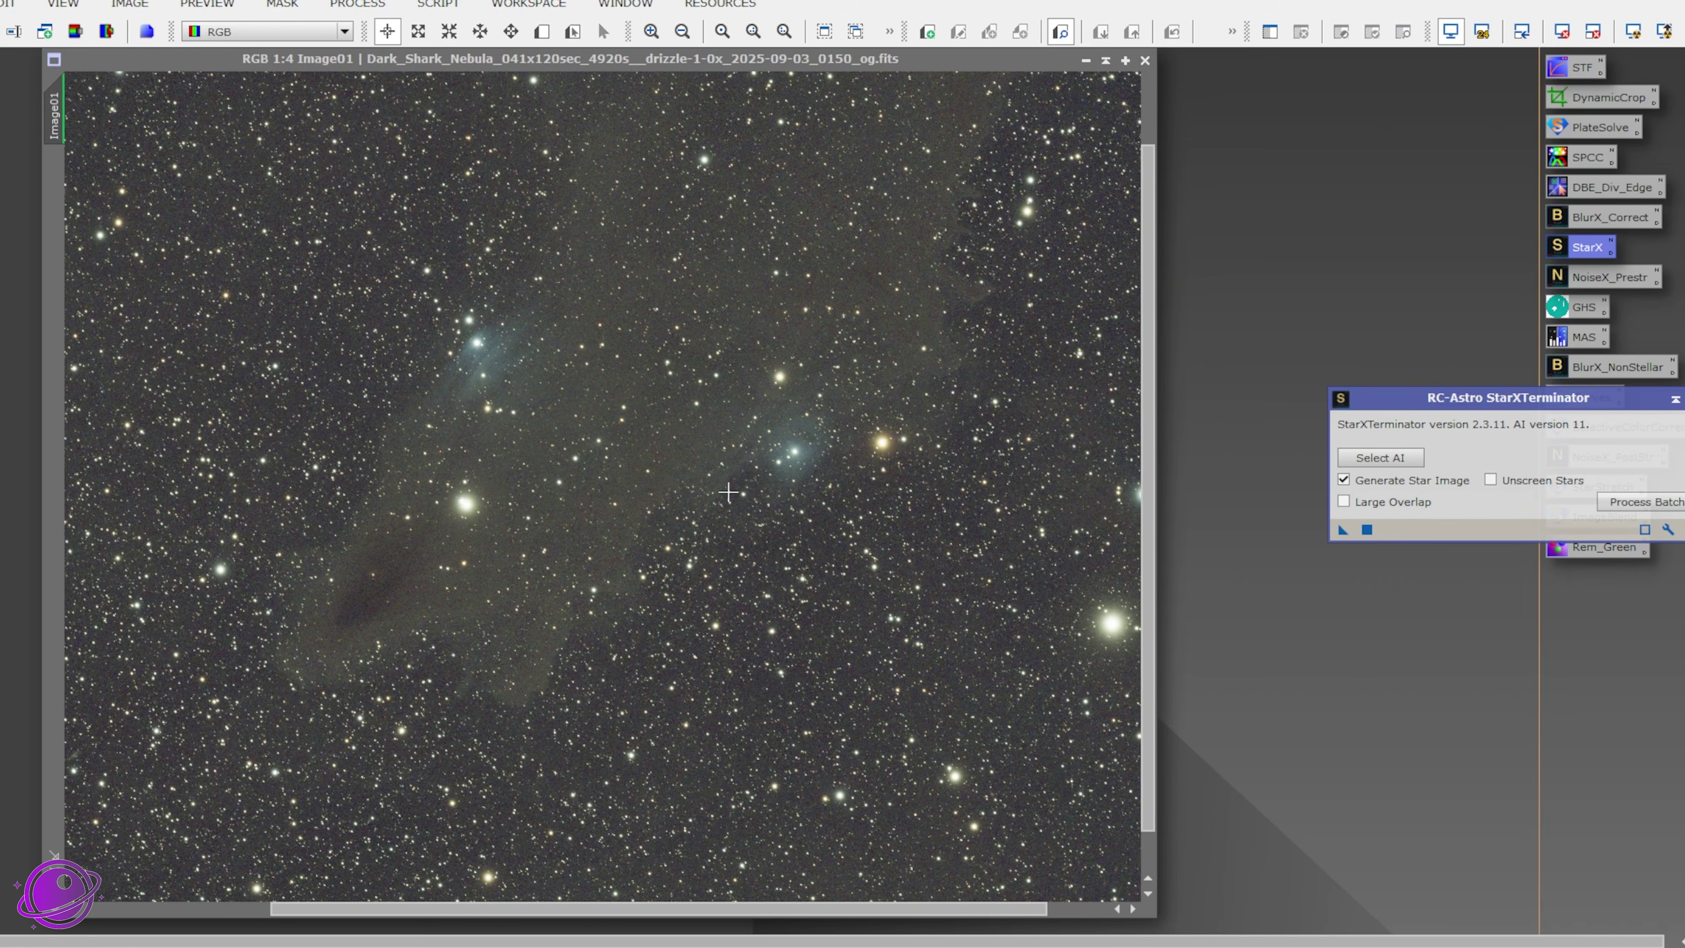
pyautogui.click(1675, 399)
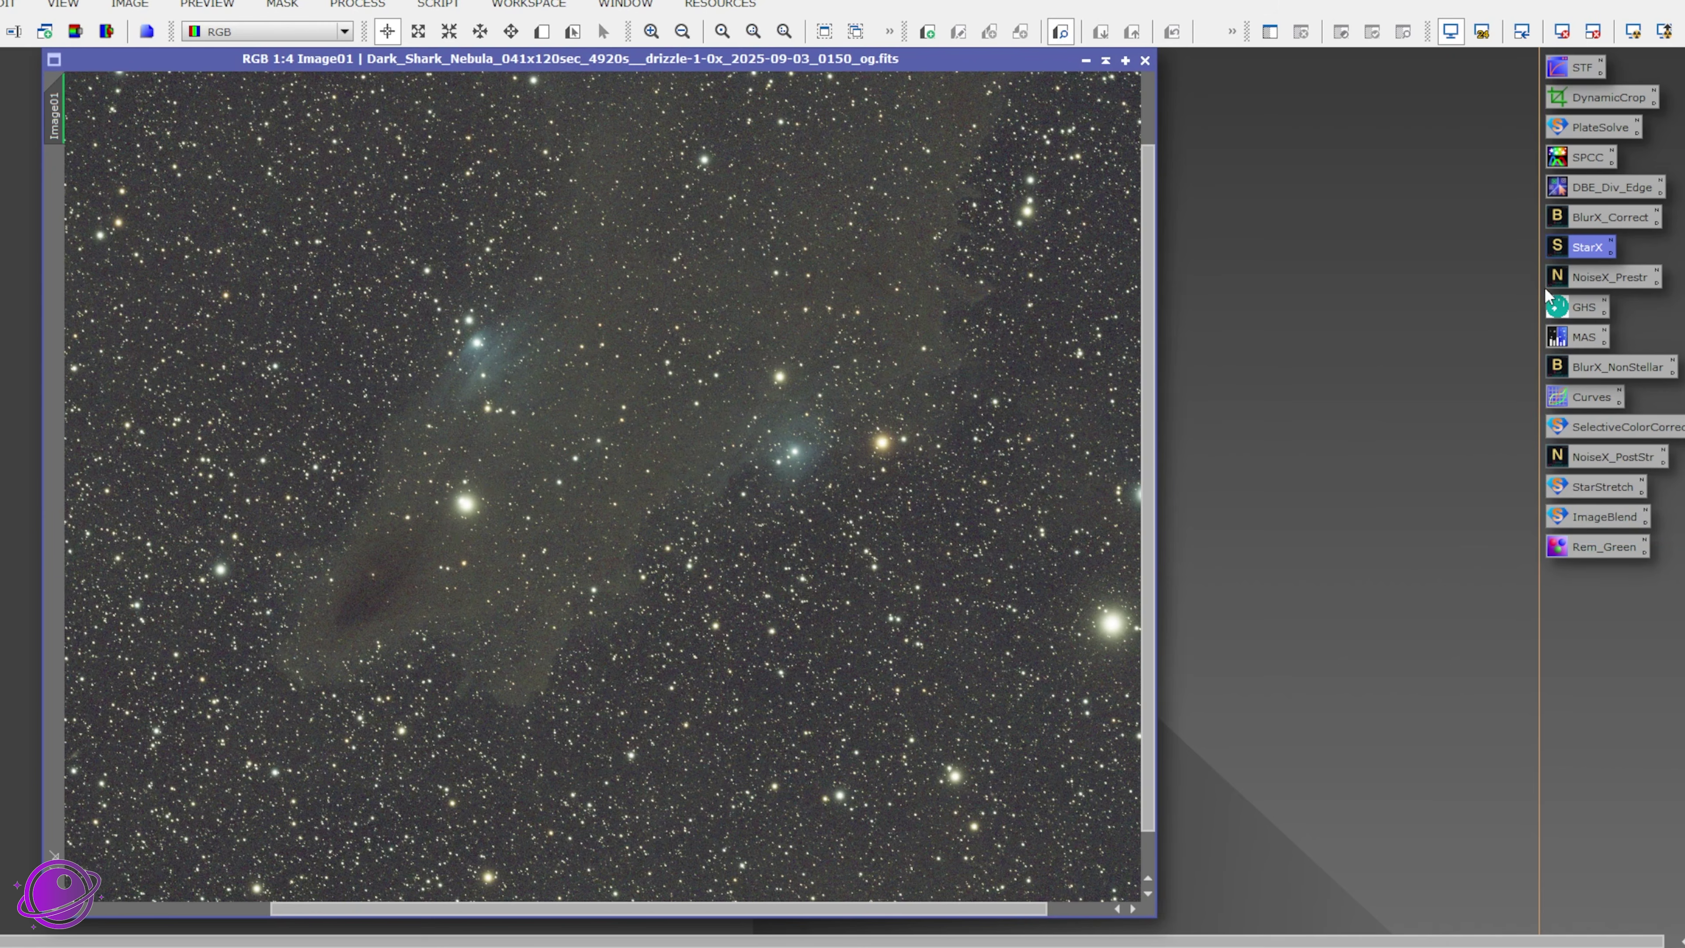
pyautogui.moveTo(1586, 256); pyautogui.dragTo(657, 367)
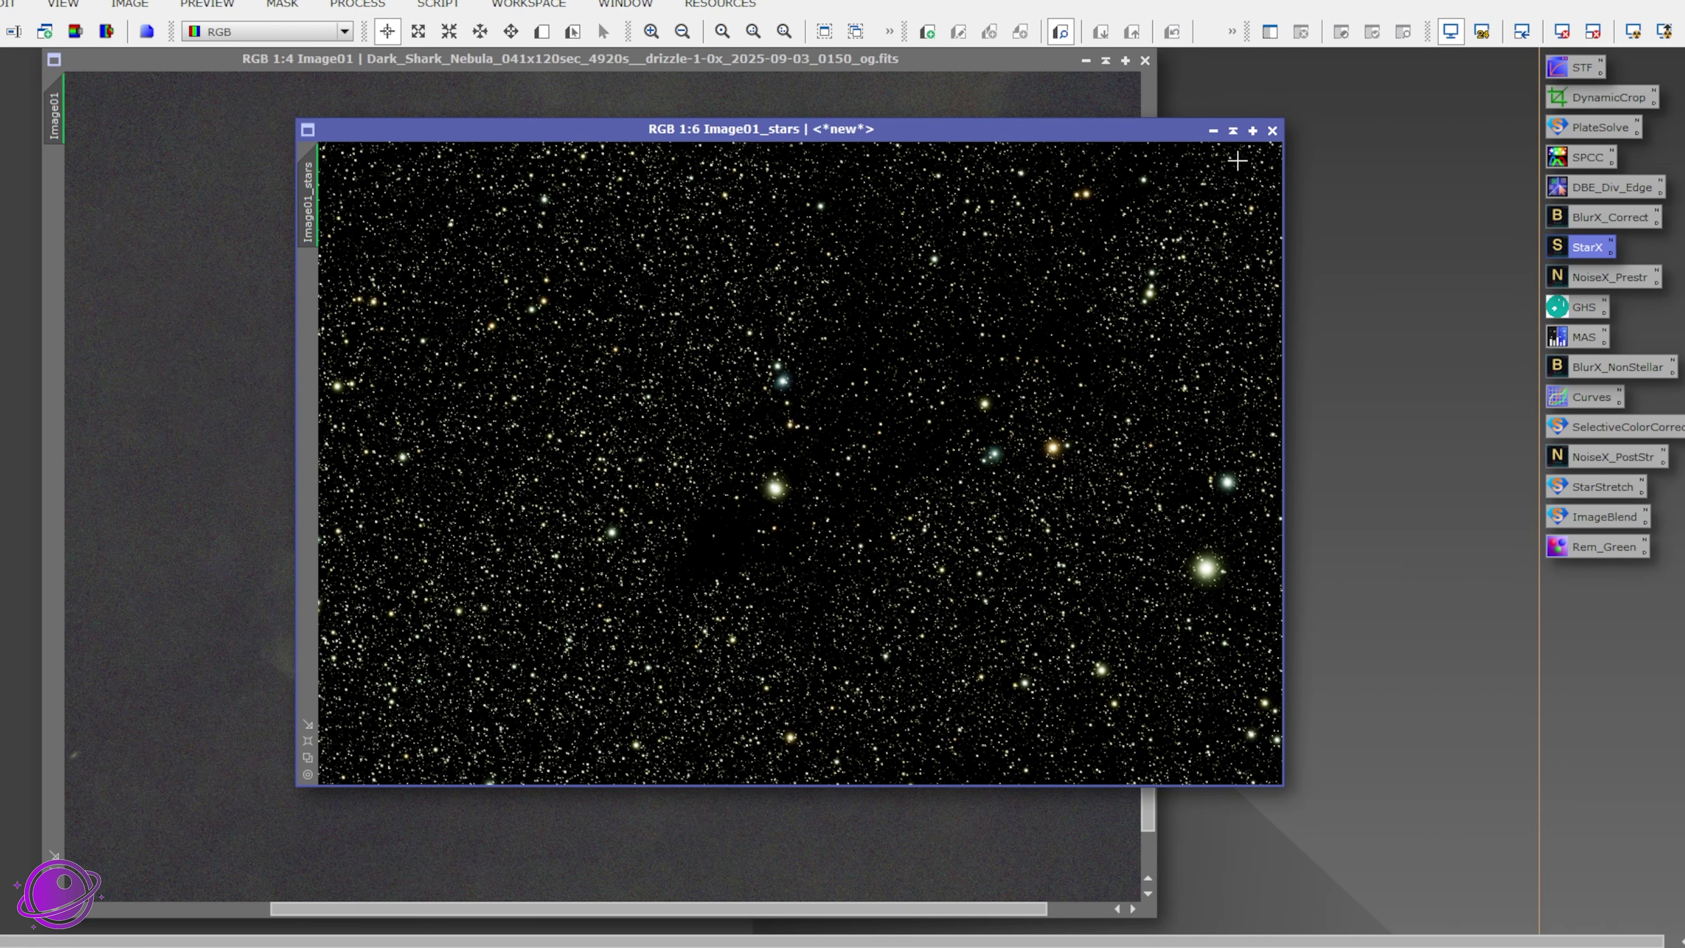
pyautogui.click(1213, 130)
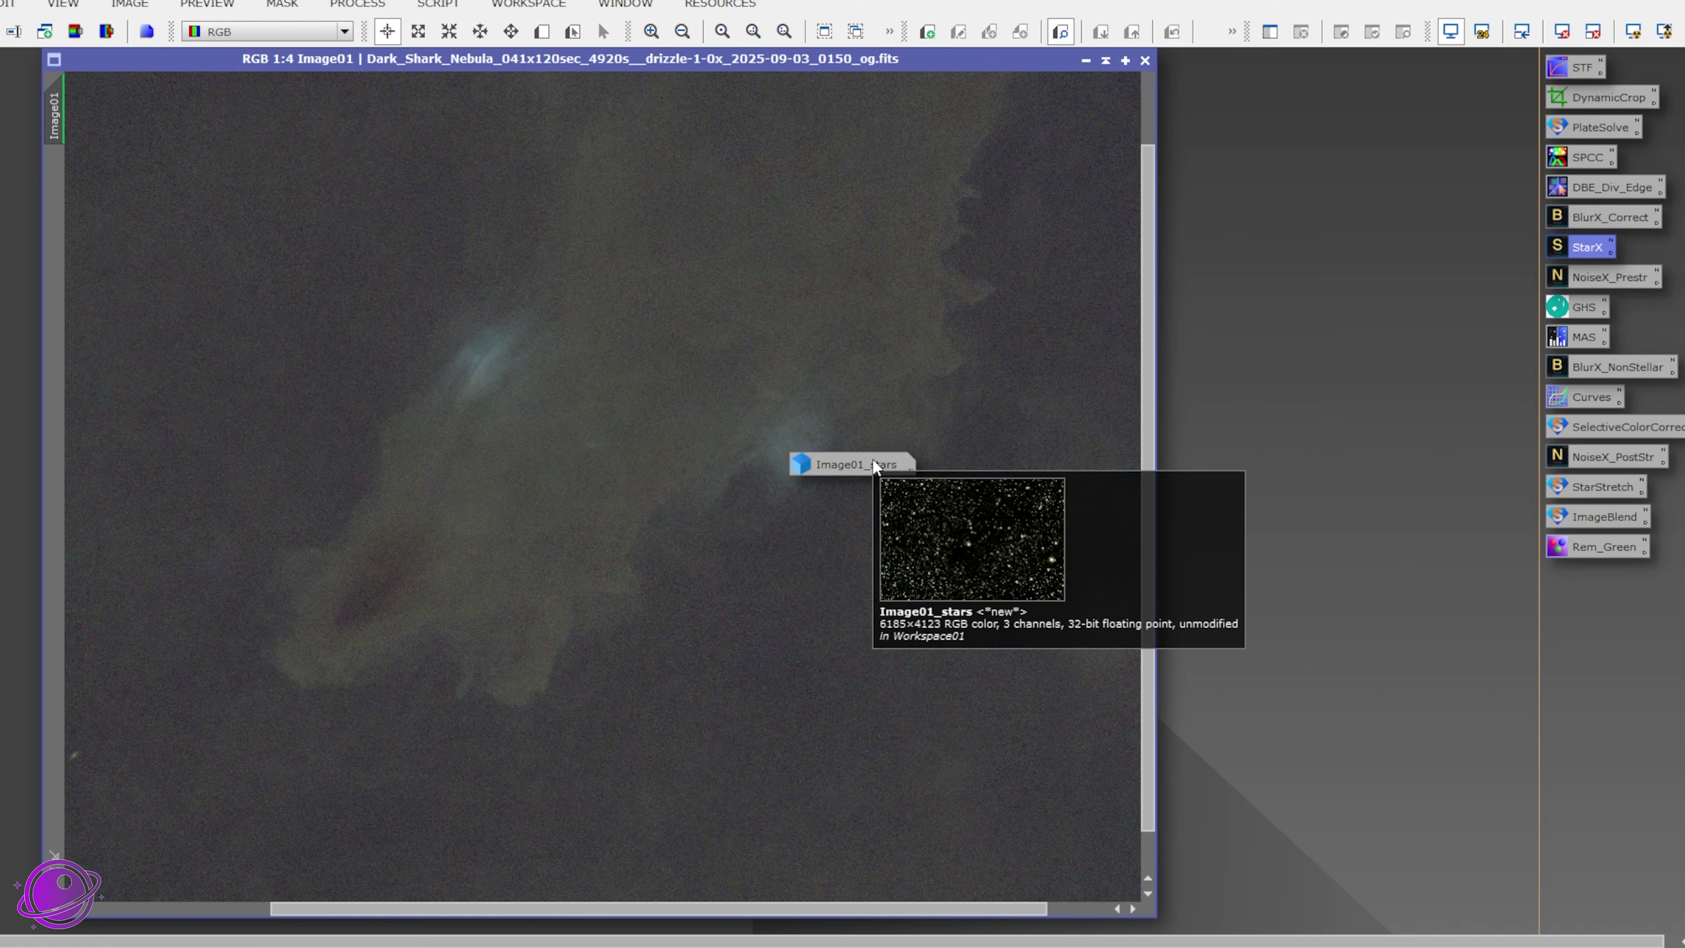
pyautogui.moveTo(873, 459); pyautogui.dragTo(26, 75)
# Step: Fit the starless image's window to the full picture and reposition it to leave room for process dialogs
pyautogui.moveTo(211, 61); pyautogui.dragTo(380, 66)
pyautogui.scroll(-1, 716, 524)
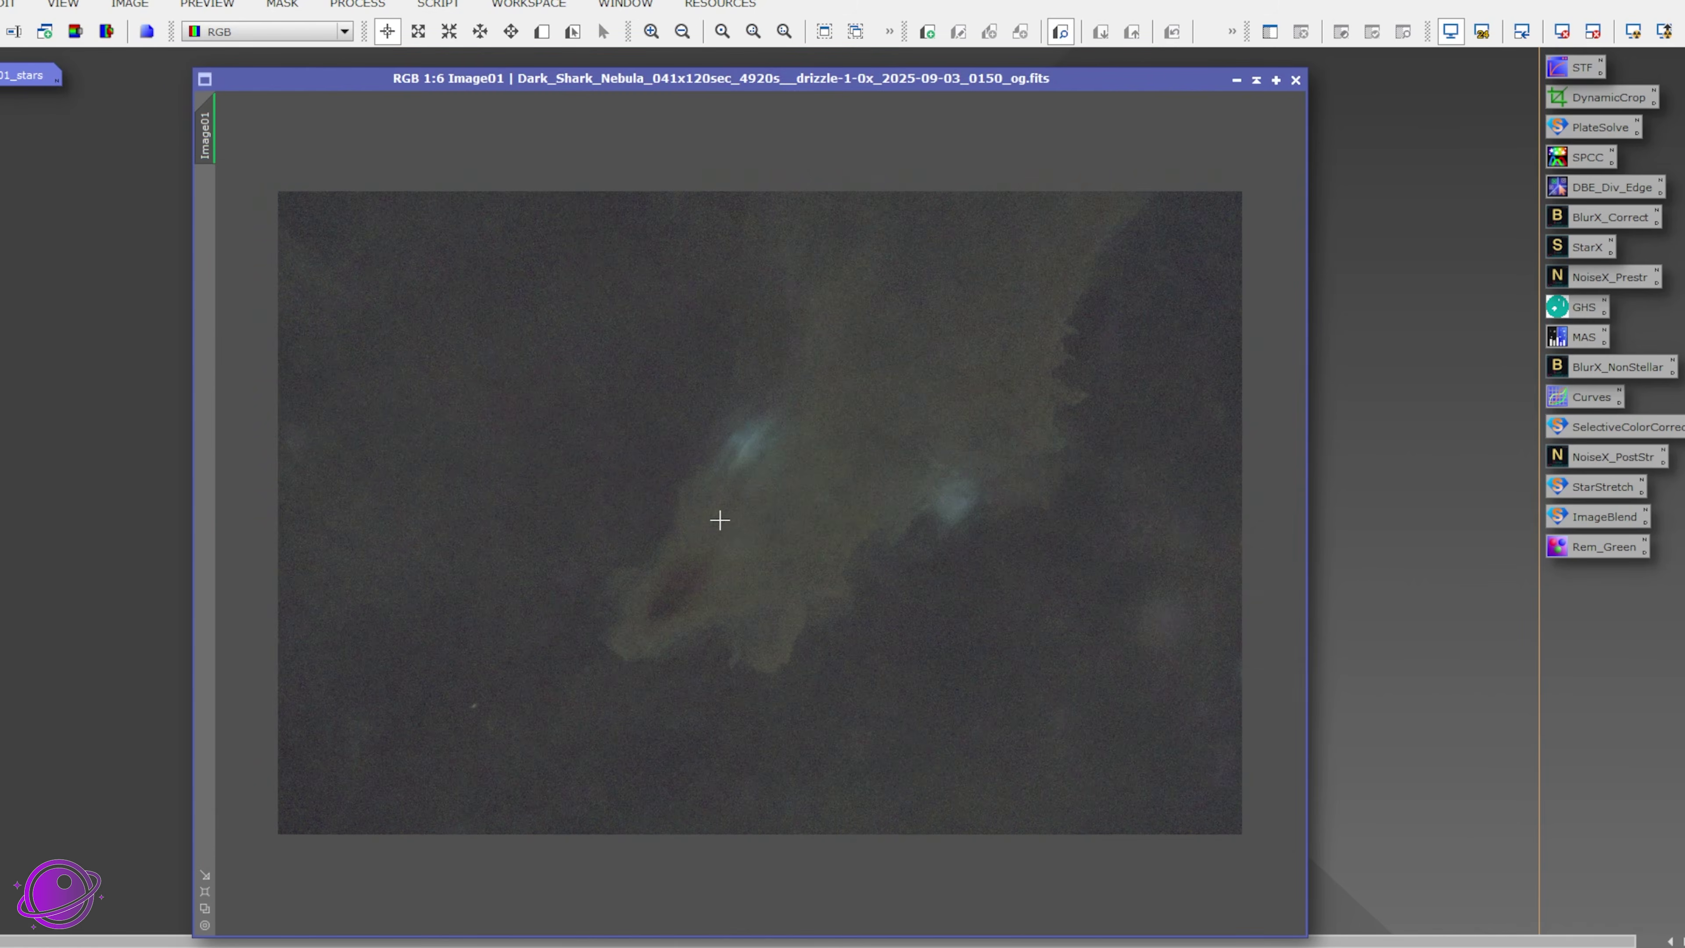
pyautogui.scroll(-1, 793, 478)
pyautogui.hotkey('ctrl', 'f')
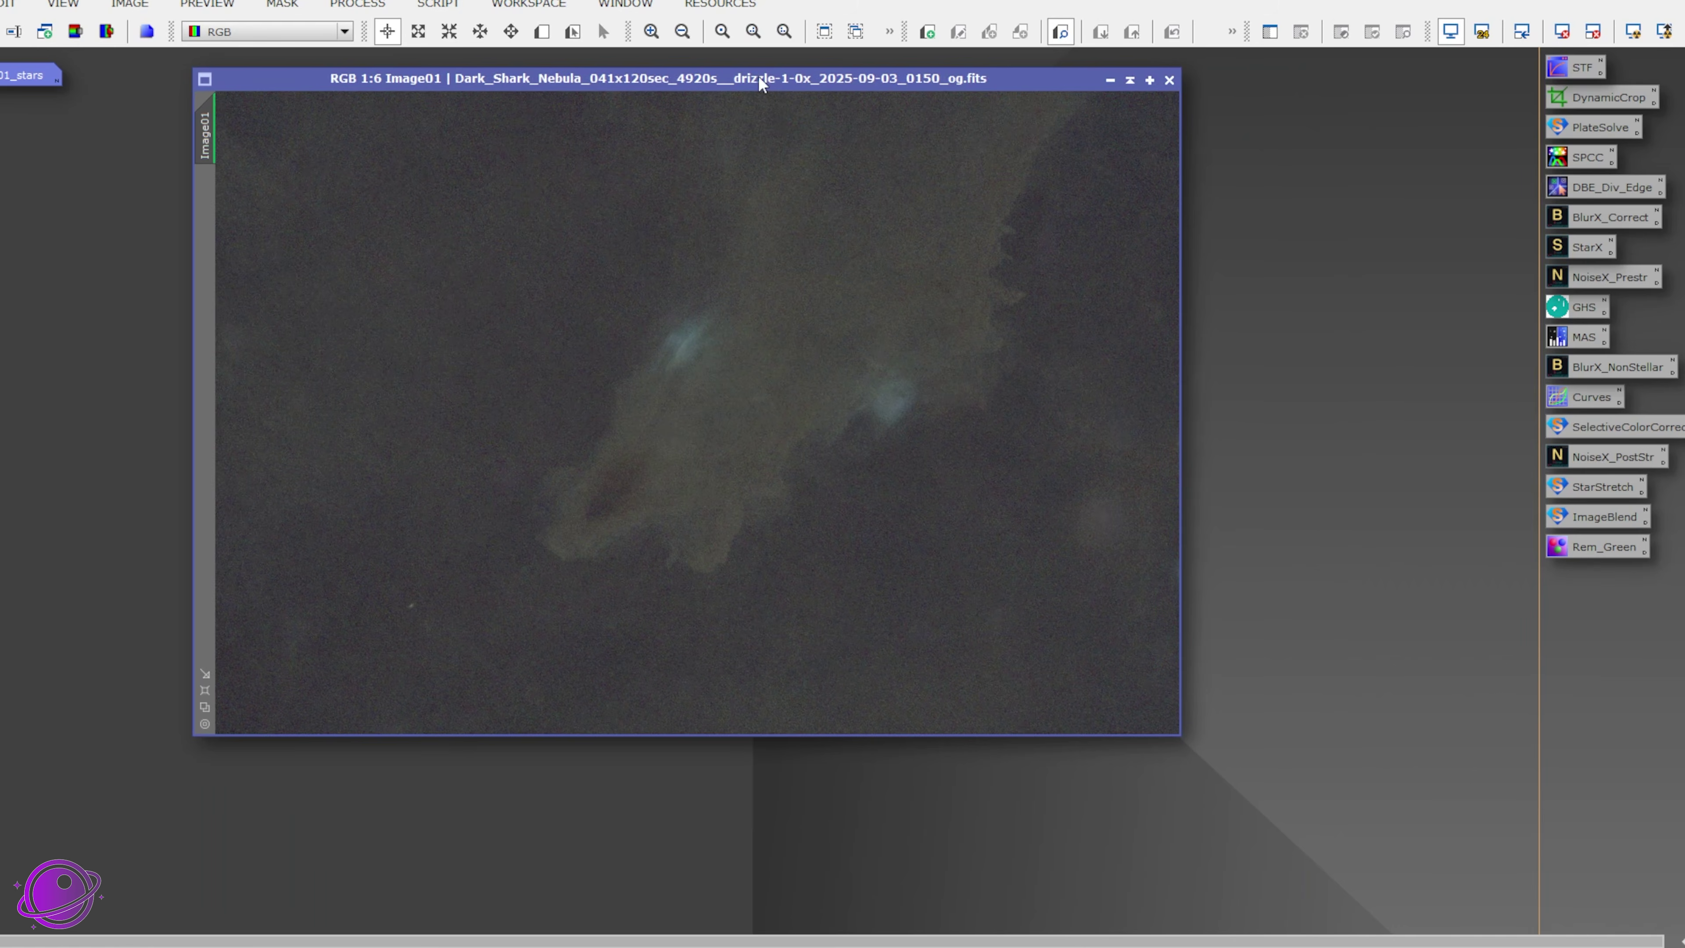
pyautogui.moveTo(760, 81); pyautogui.dragTo(787, 171)
pyautogui.rightClick(829, 484)
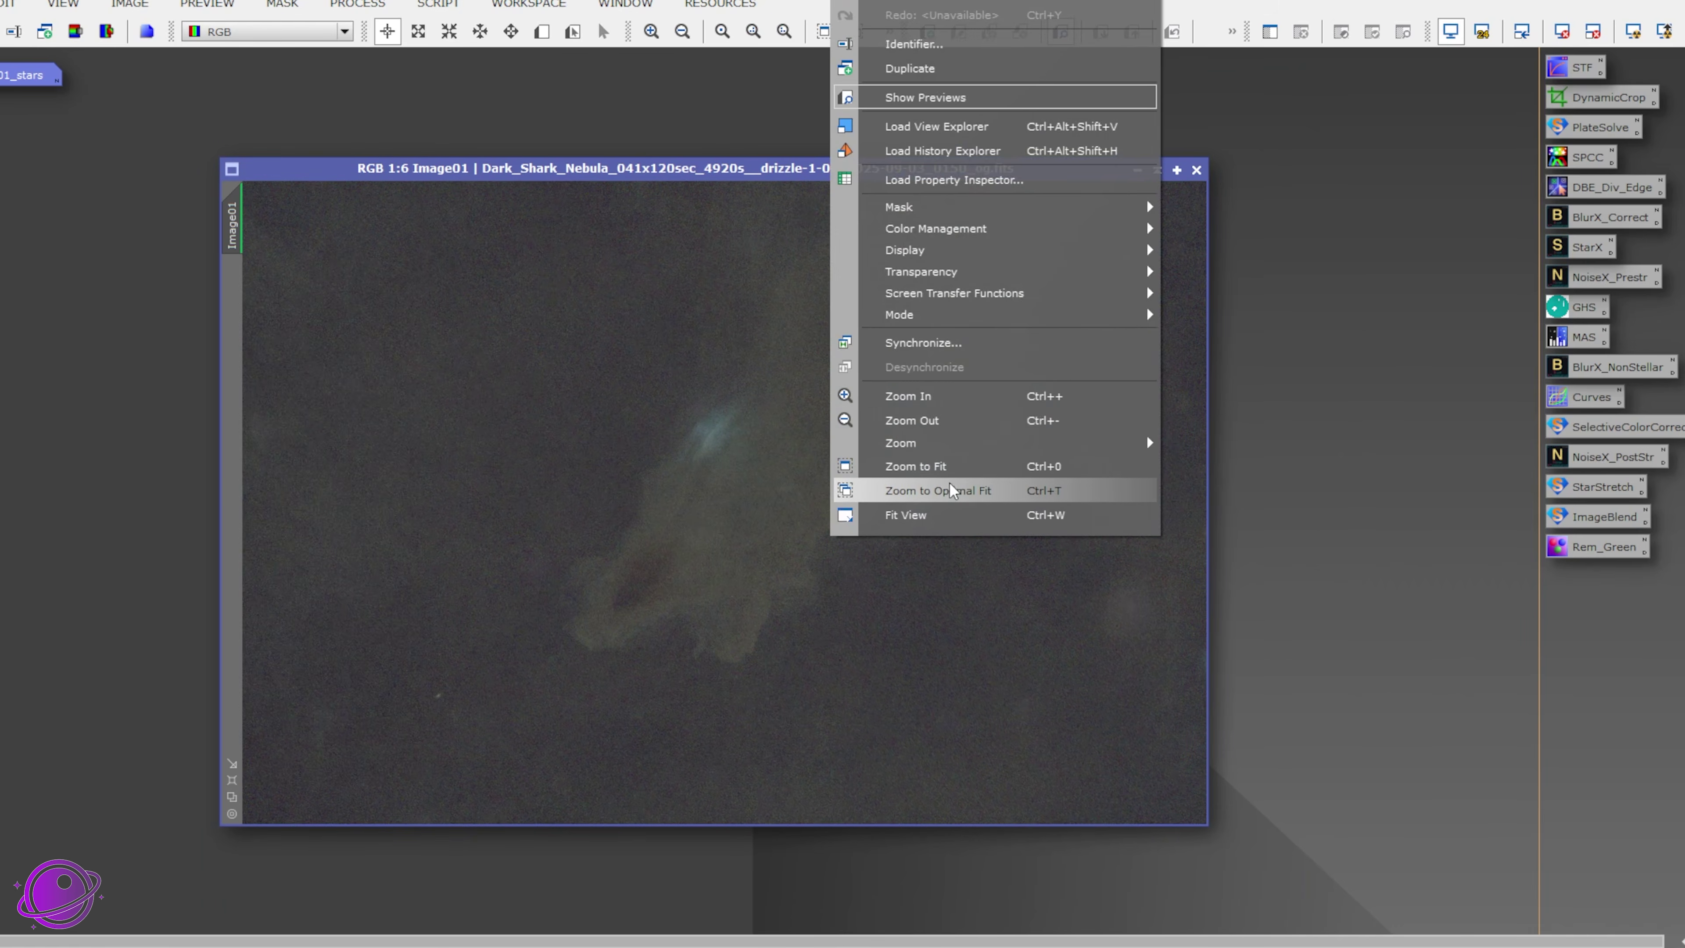
pyautogui.click(1390, 454)
pyautogui.moveTo(966, 171); pyautogui.dragTo(787, 136)
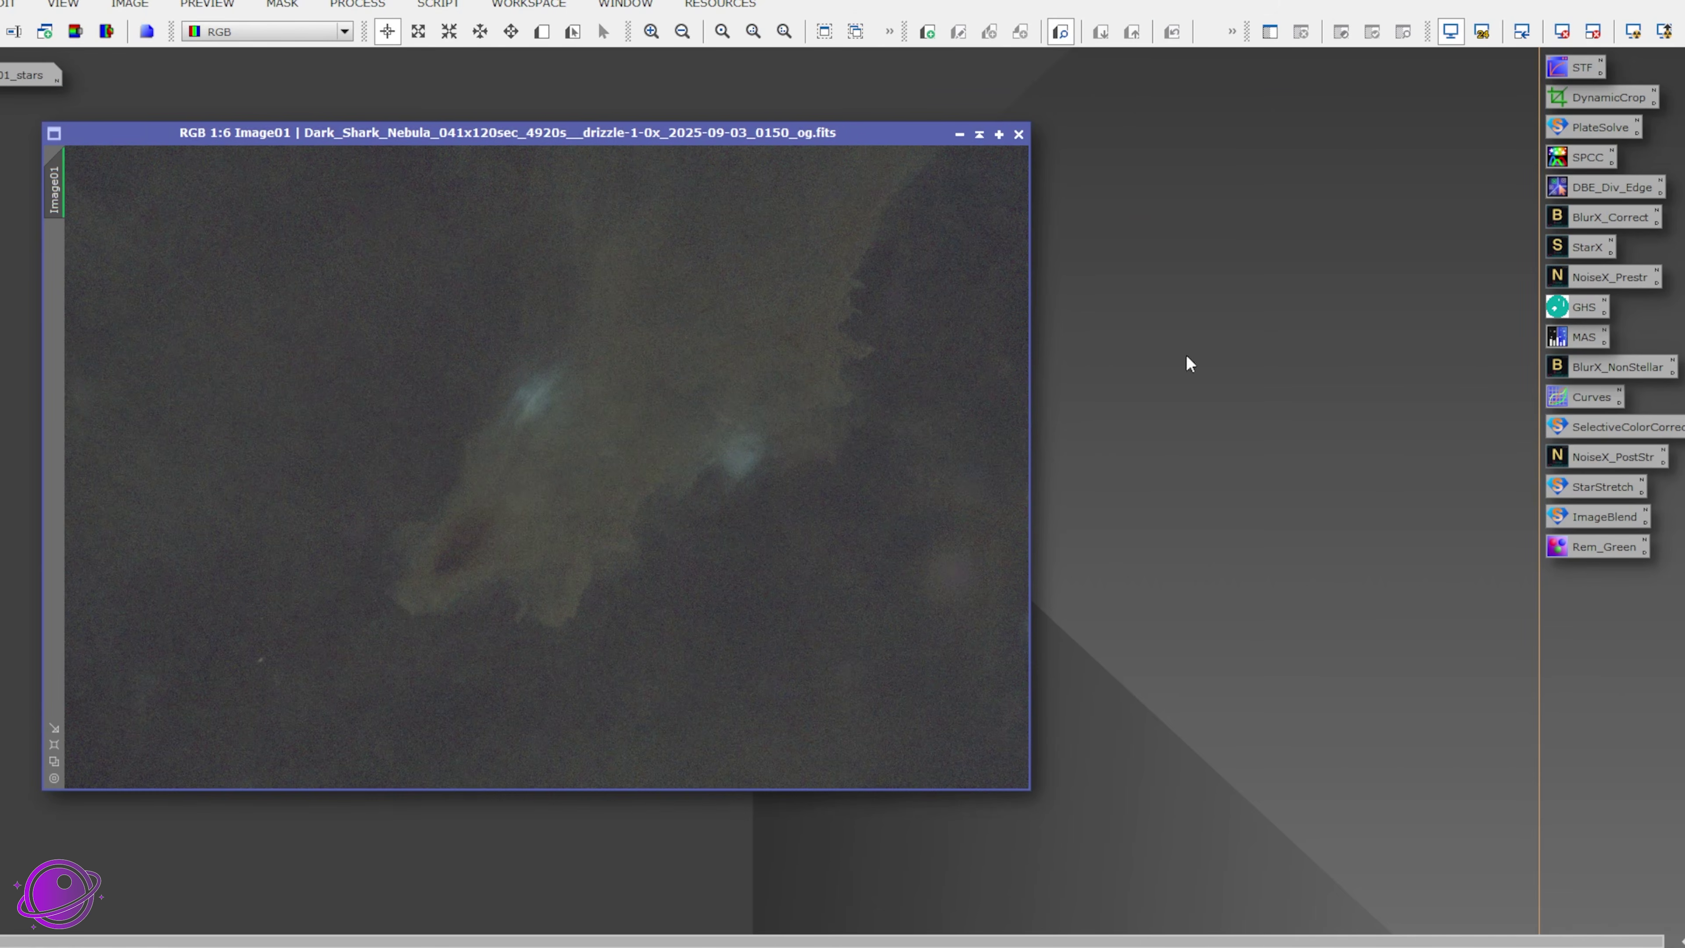
# Step: Review NoiseXTerminator's denoise and iteration settings and examine the noise in the starless nebula and background at several magnifications
pyautogui.doubleClick(1598, 282)
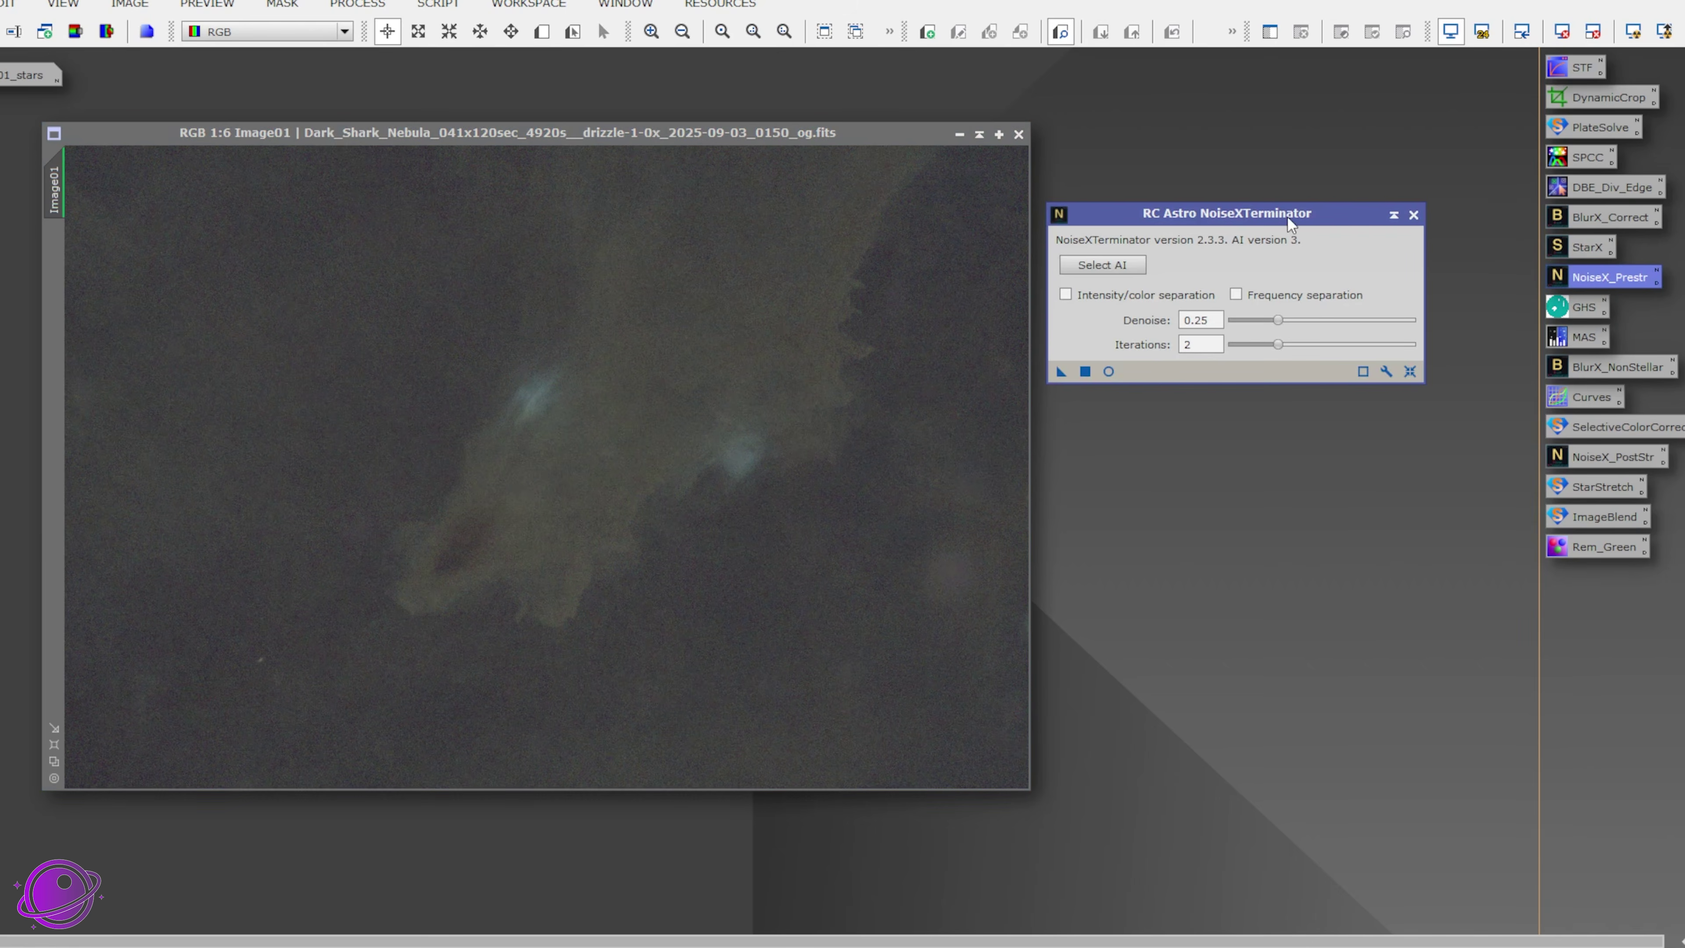
pyautogui.moveTo(1287, 216); pyautogui.dragTo(1120, 226)
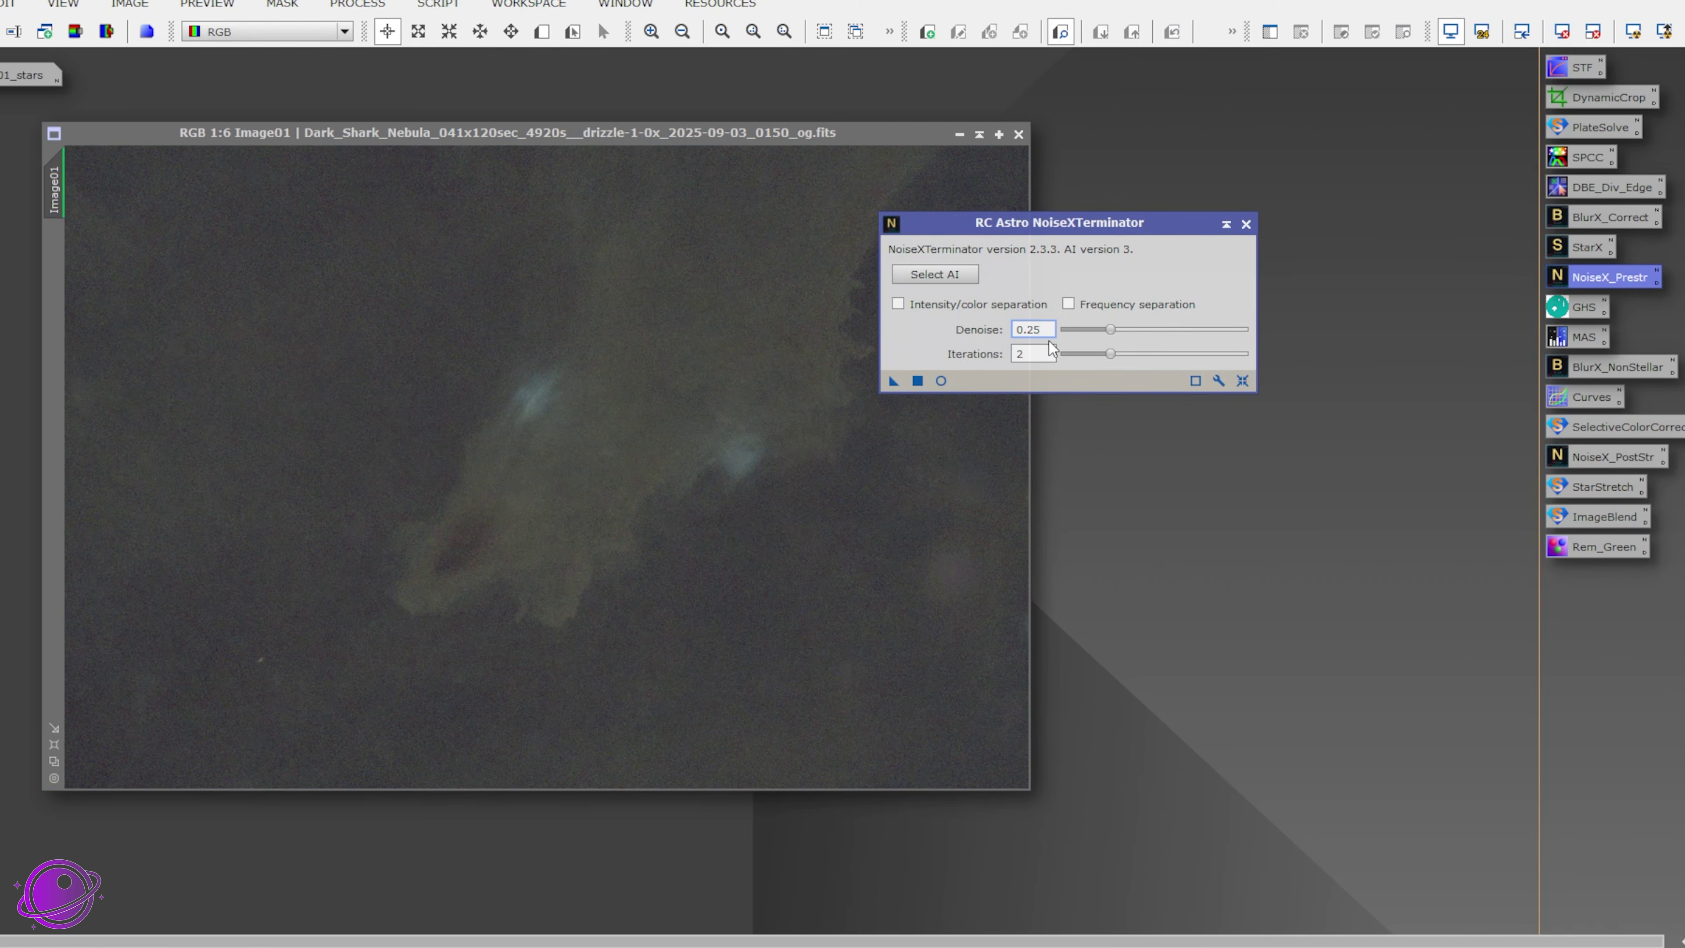
pyautogui.scroll(6, 513, 491)
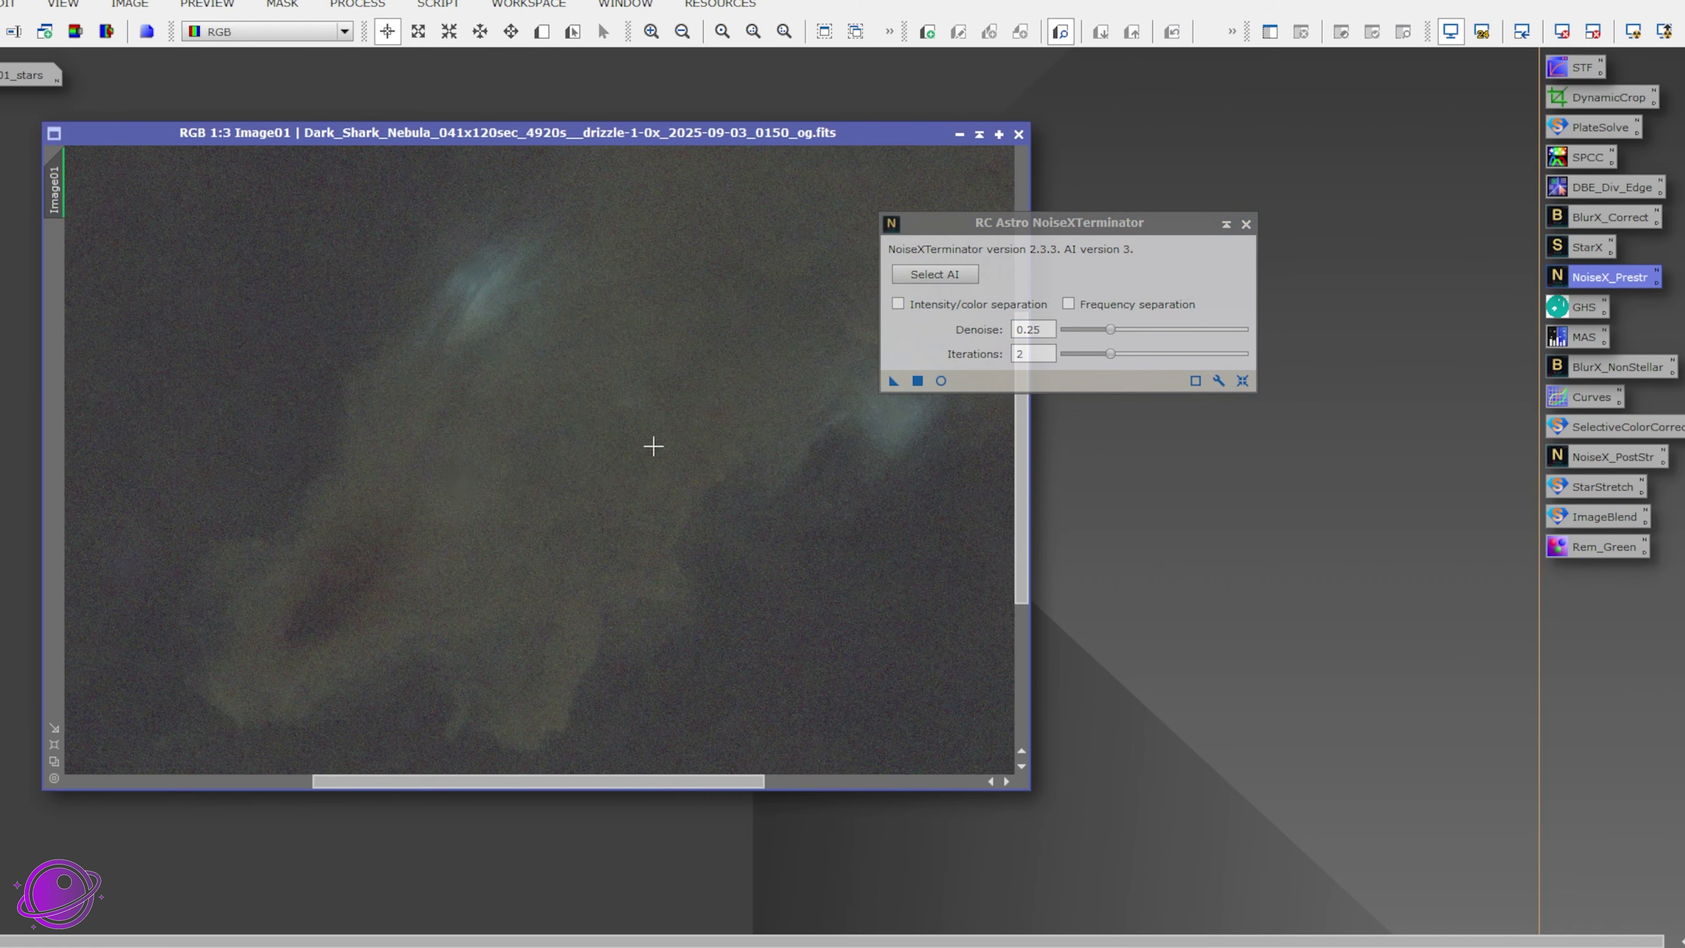
pyautogui.scroll(-2, 579, 461)
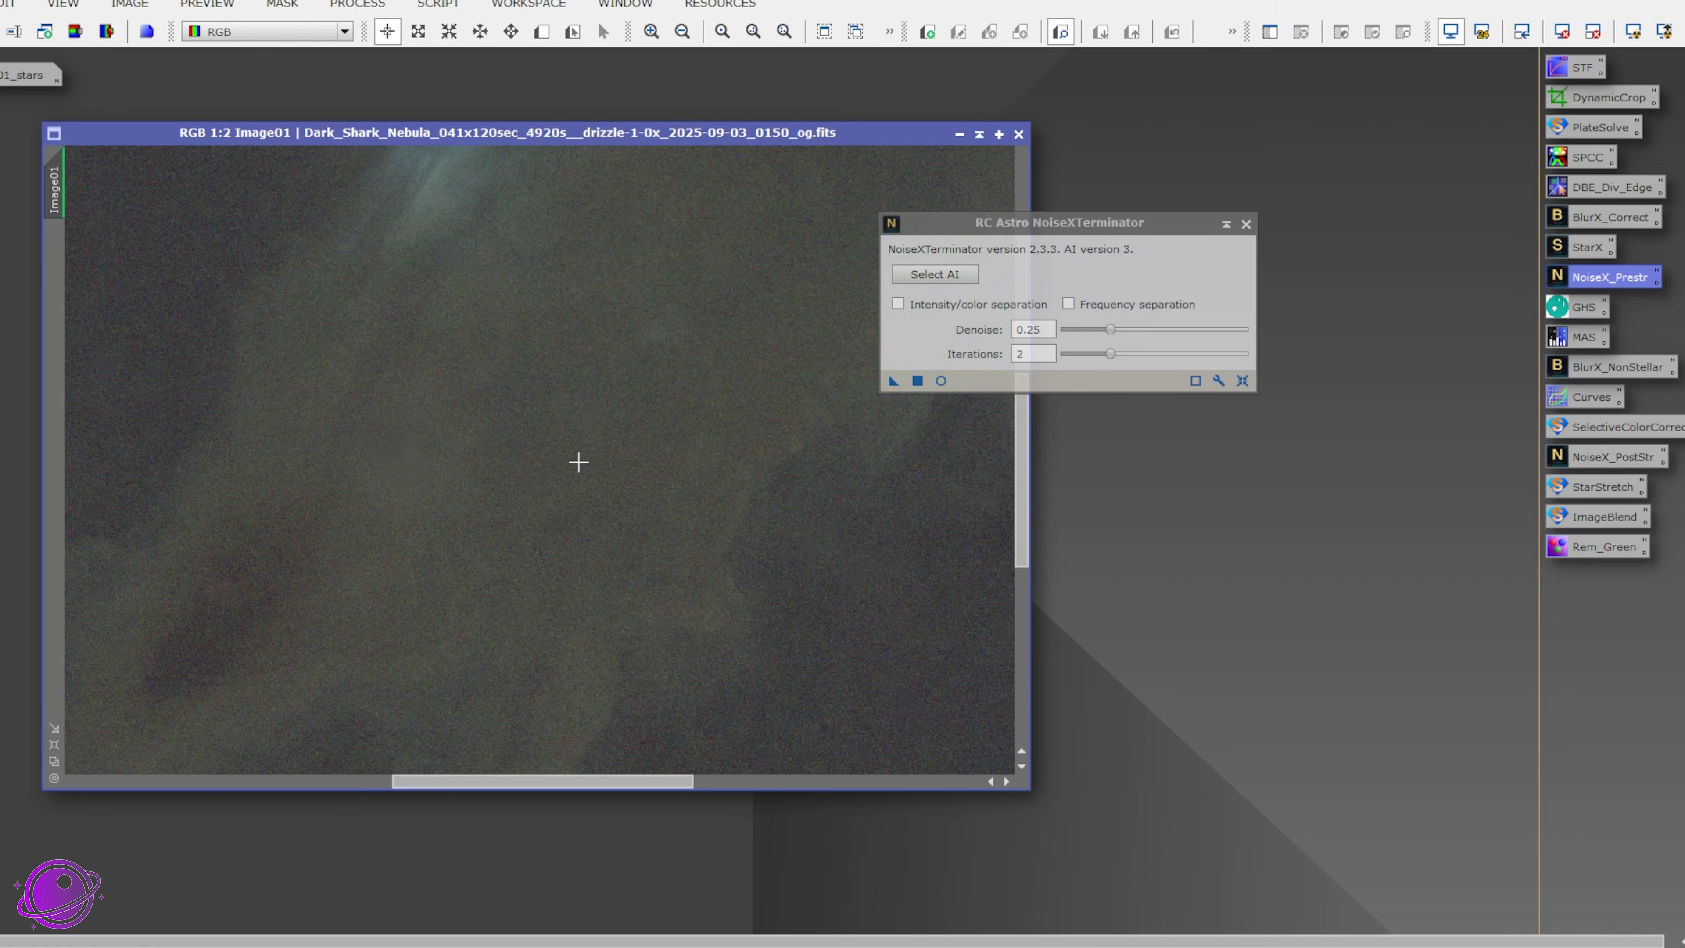
pyautogui.scroll(-2, 578, 462)
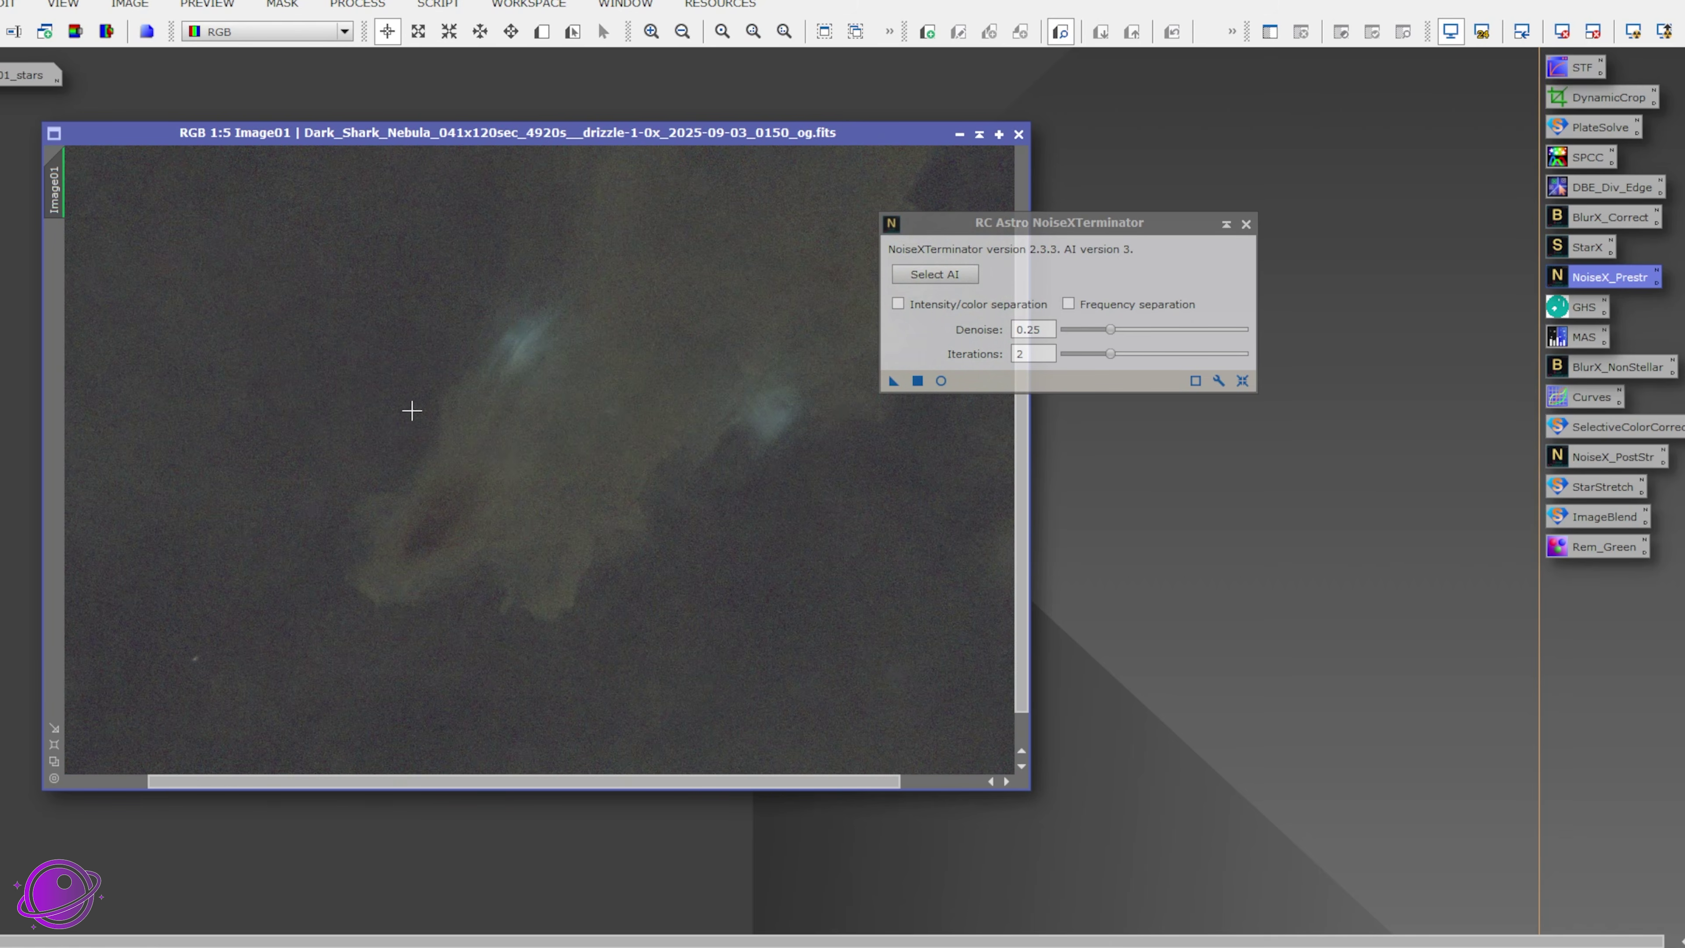
pyautogui.scroll(2, 409, 414)
pyautogui.scroll(-3, 797, 507)
pyautogui.scroll(1, 797, 506)
pyautogui.scroll(1, 692, 478)
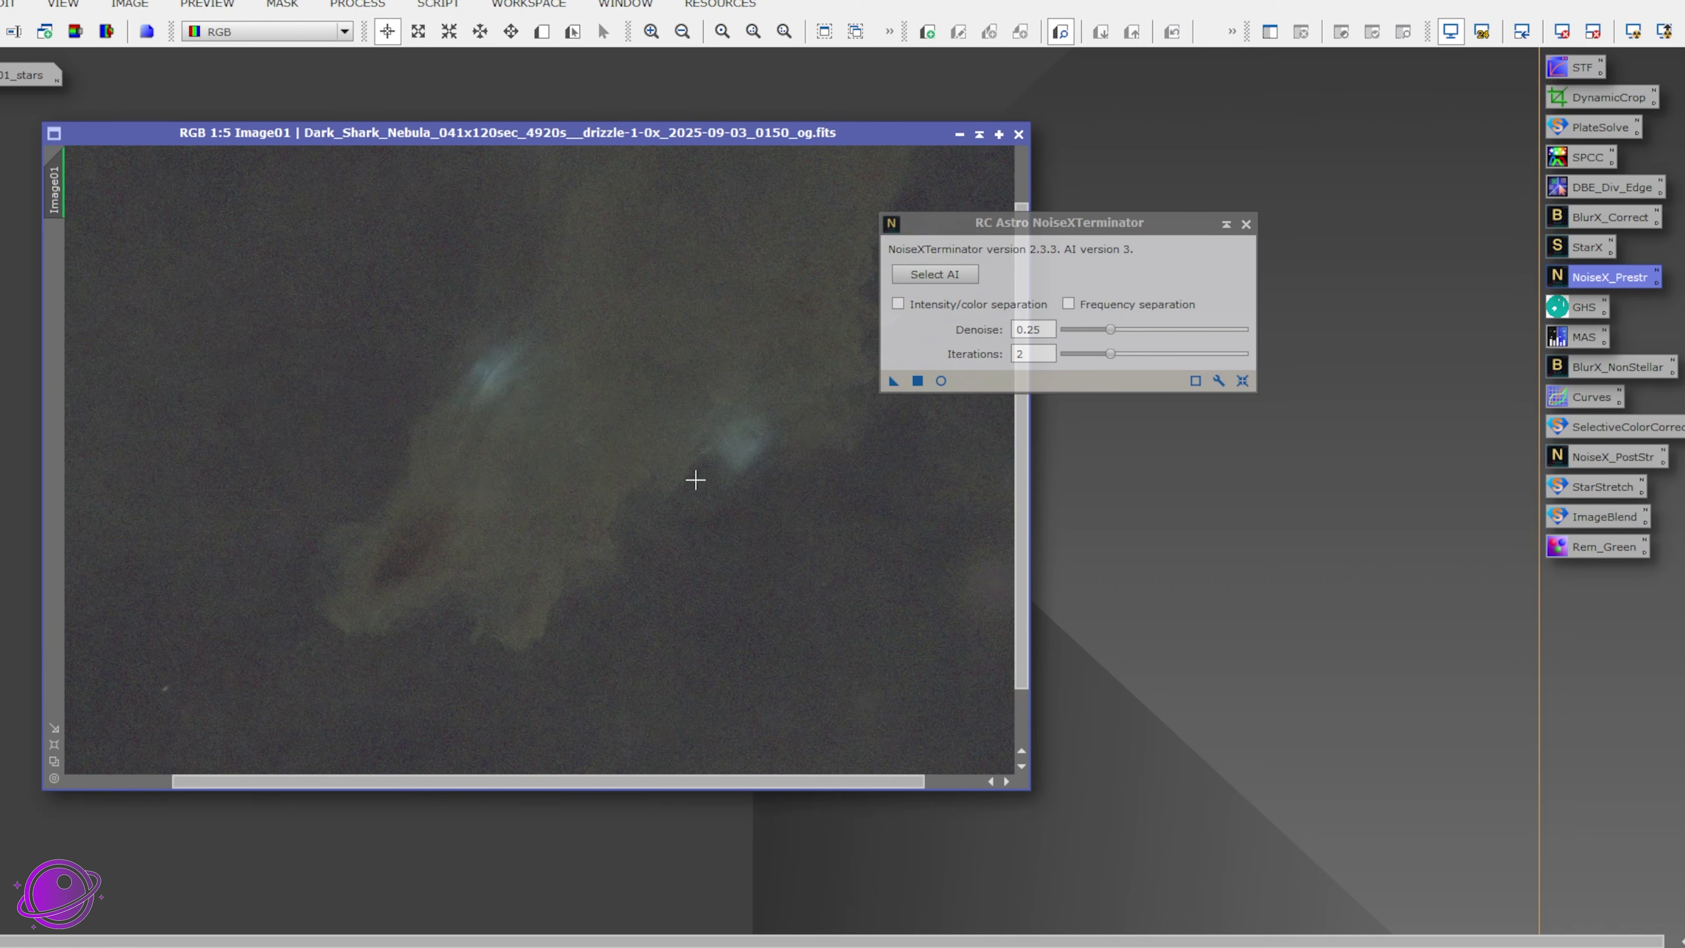
pyautogui.scroll(-2, 609, 365)
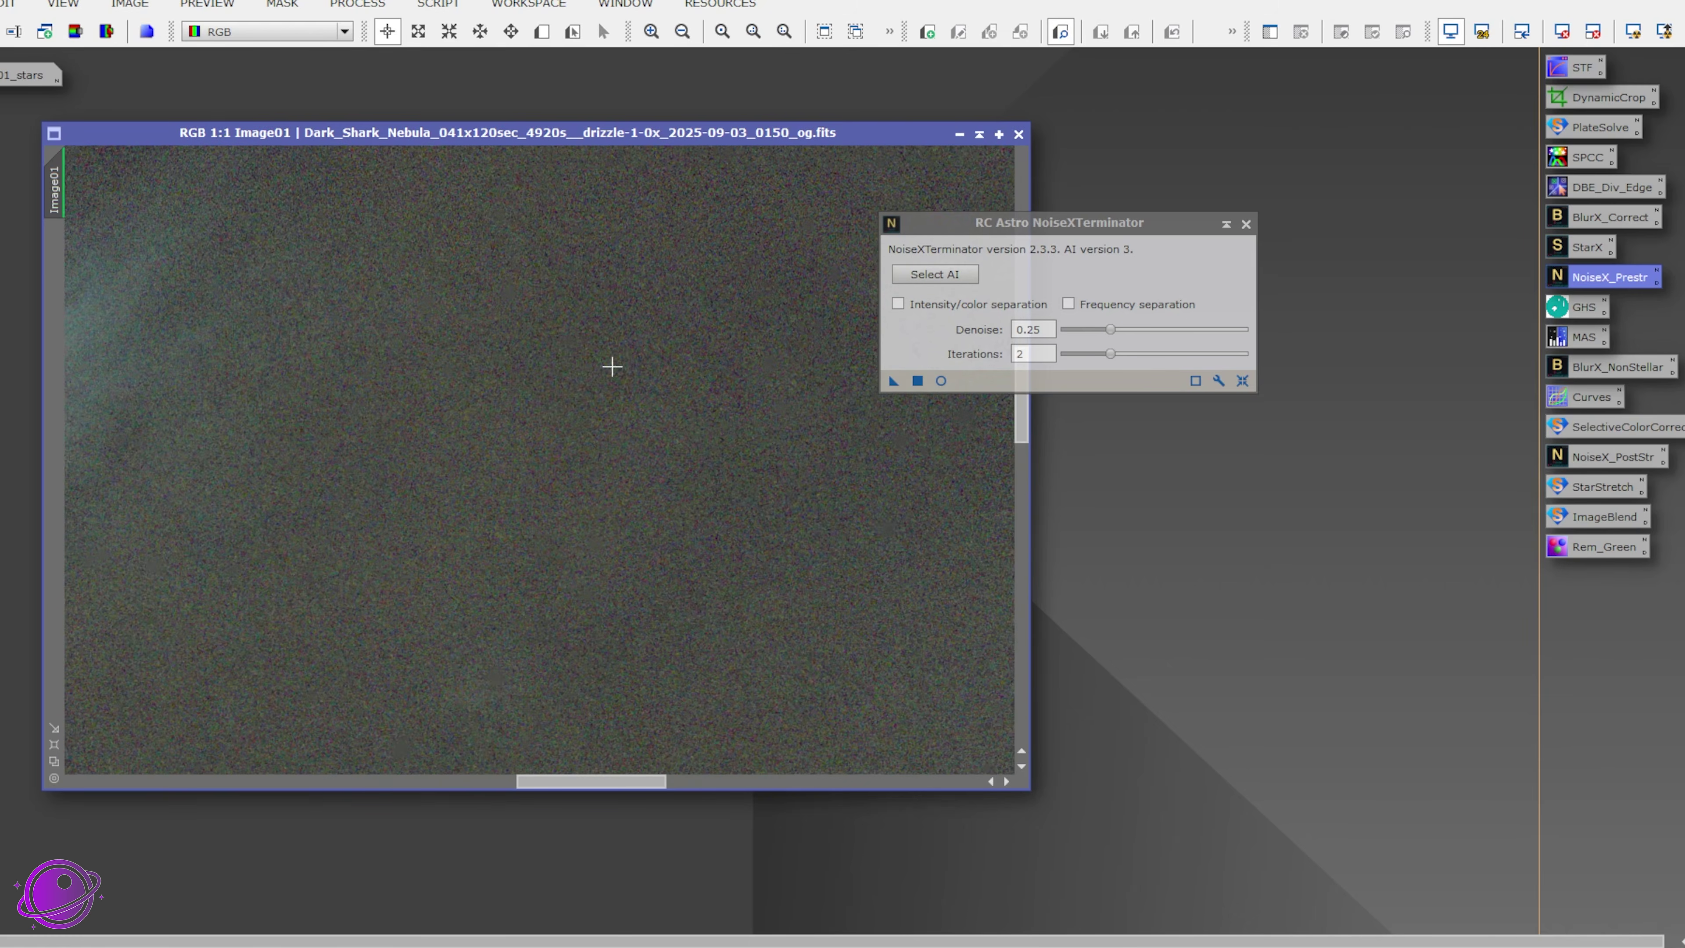
pyautogui.scroll(-1, 790, 467)
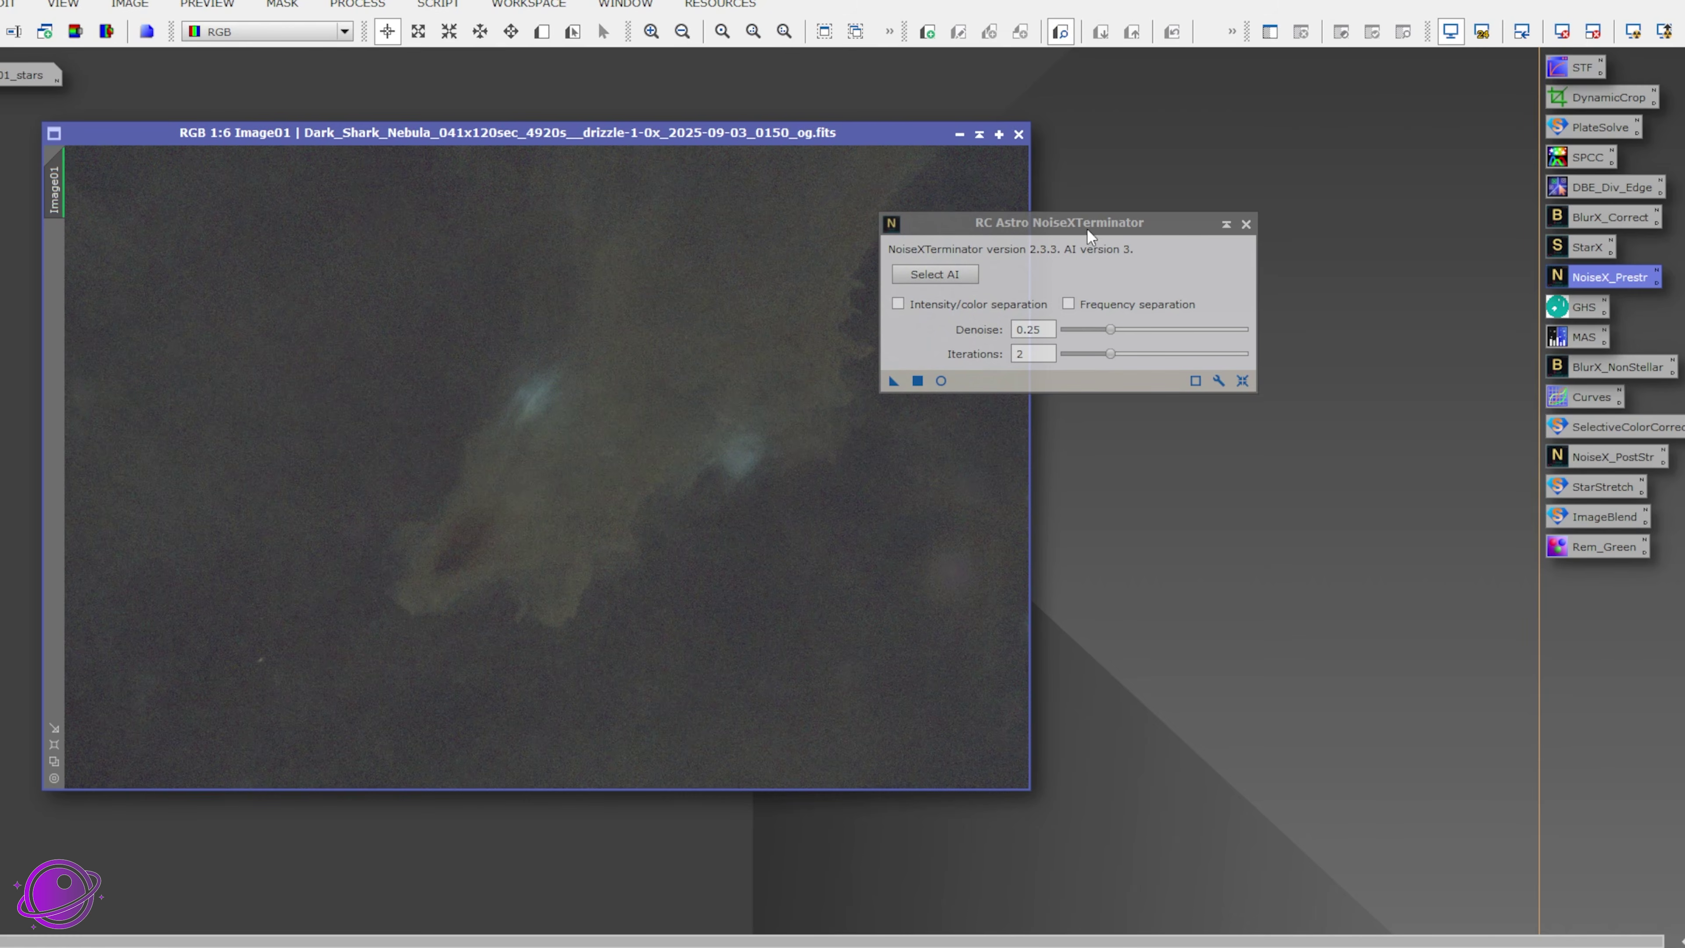
pyautogui.moveTo(1088, 232); pyautogui.dragTo(1240, 206)
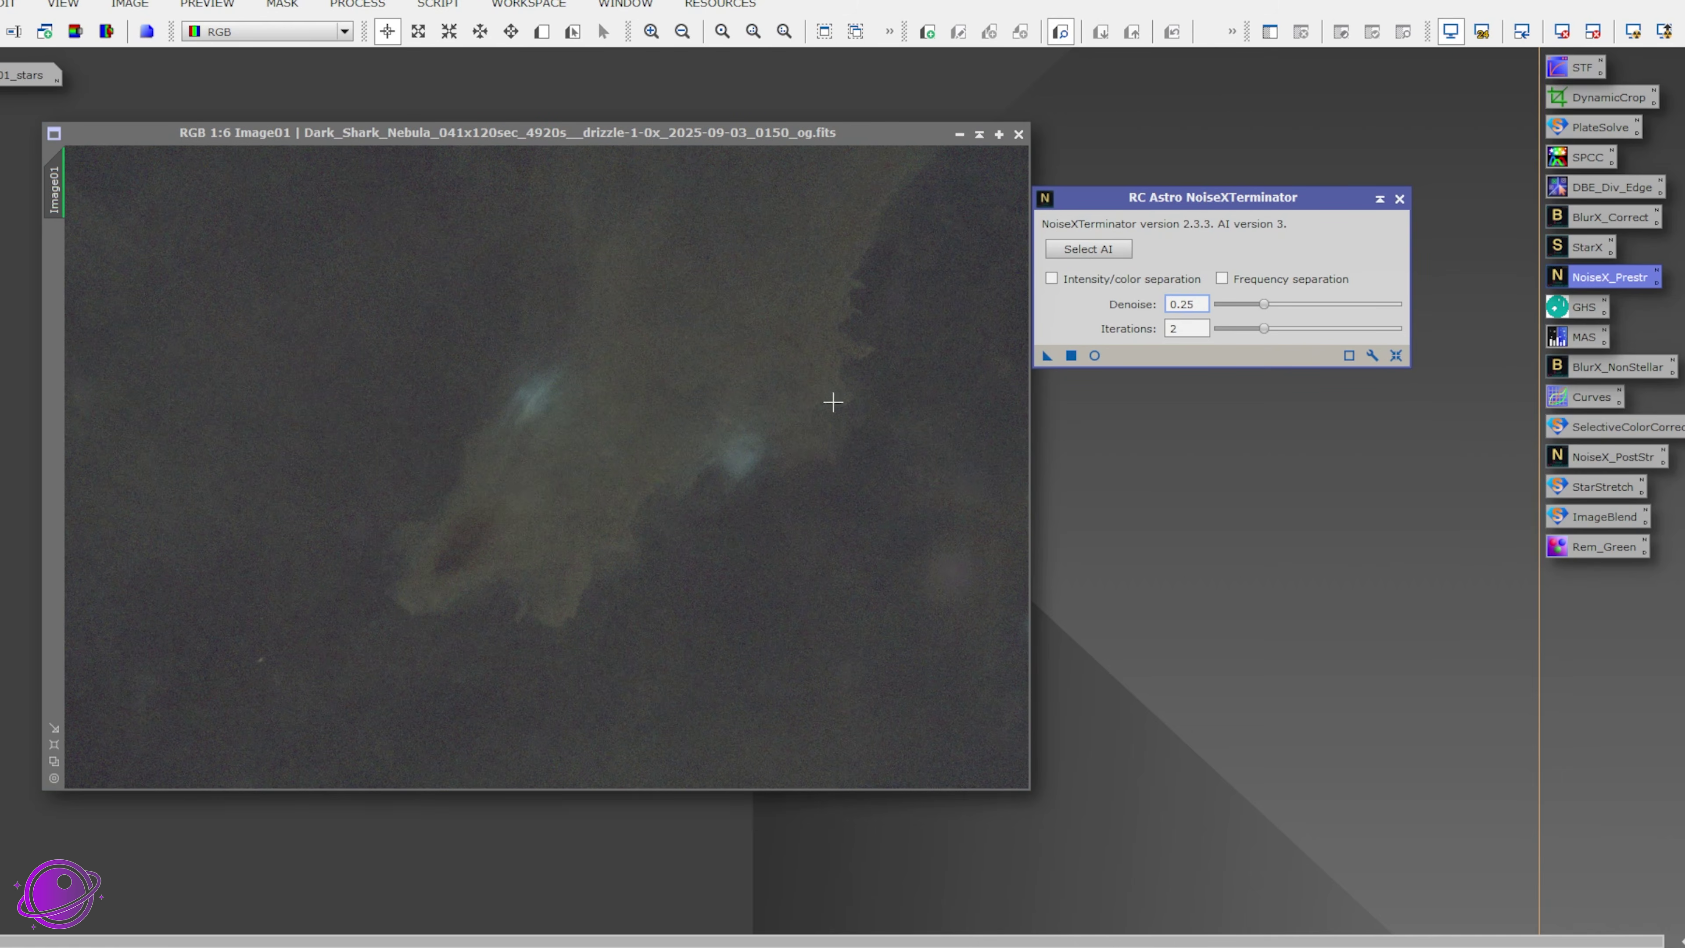
pyautogui.click(1398, 200)
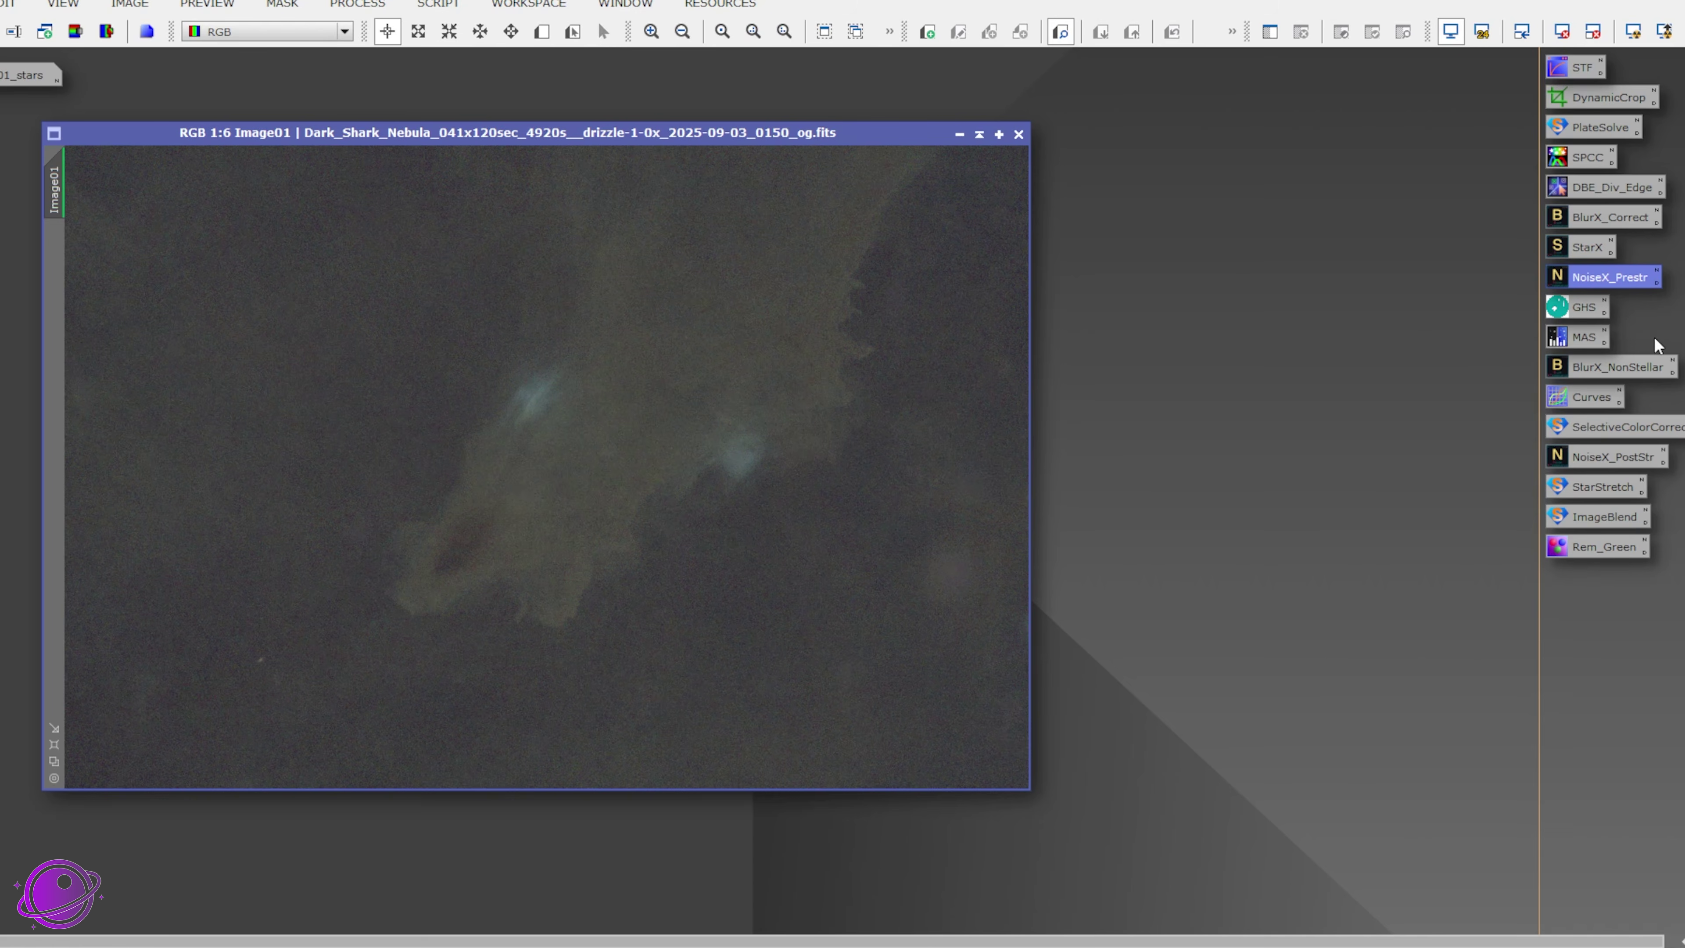
# Step: Review the stretch, background reference, contrast recovery and color saturation settings of MultiscaleAdaptiveStretch, and dismiss the process
pyautogui.moveTo(1651, 352); pyautogui.dragTo(1432, 302)
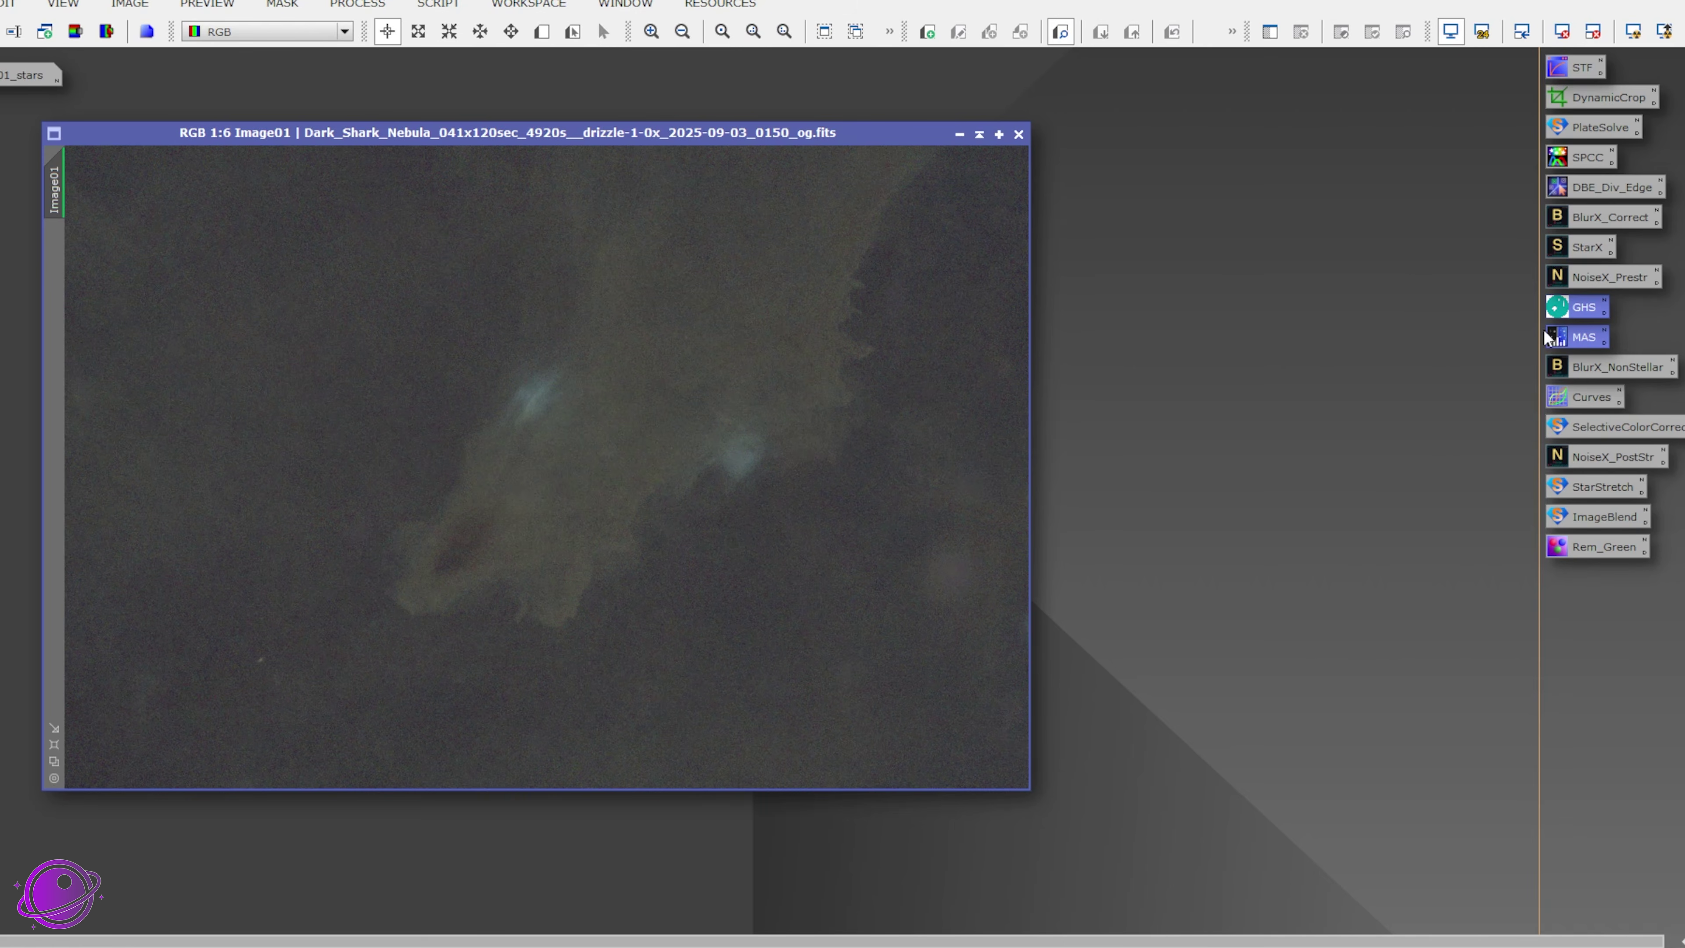
pyautogui.click(1475, 315)
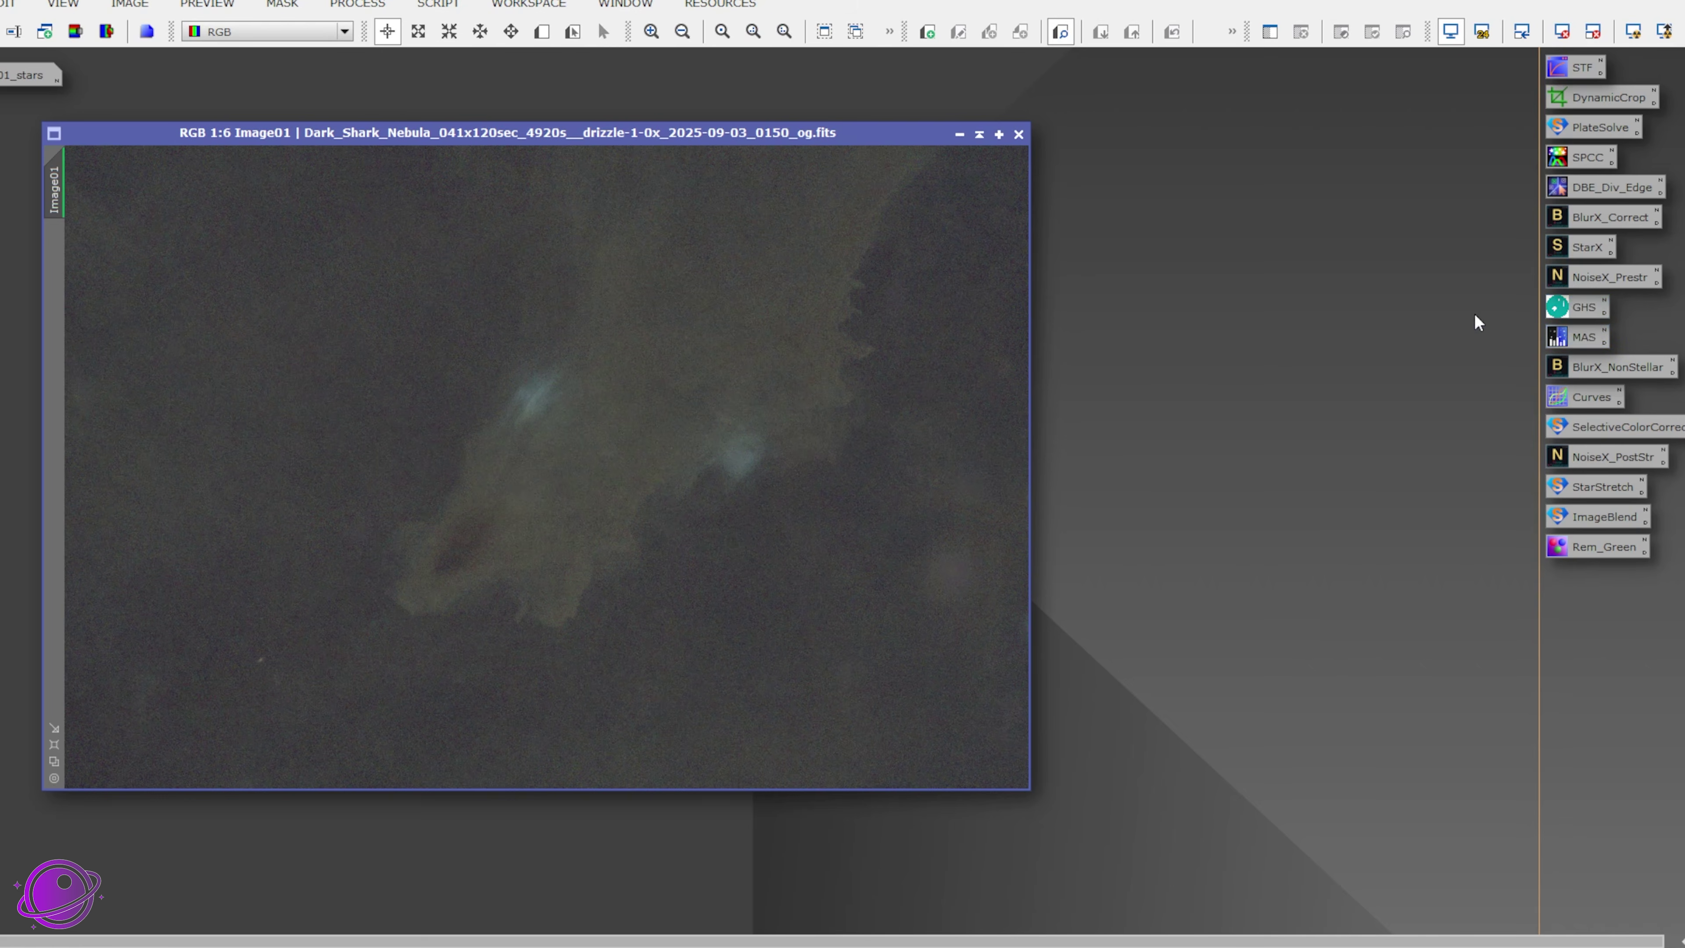
pyautogui.doubleClick(1568, 336)
pyautogui.moveTo(1003, 265); pyautogui.dragTo(1291, 187)
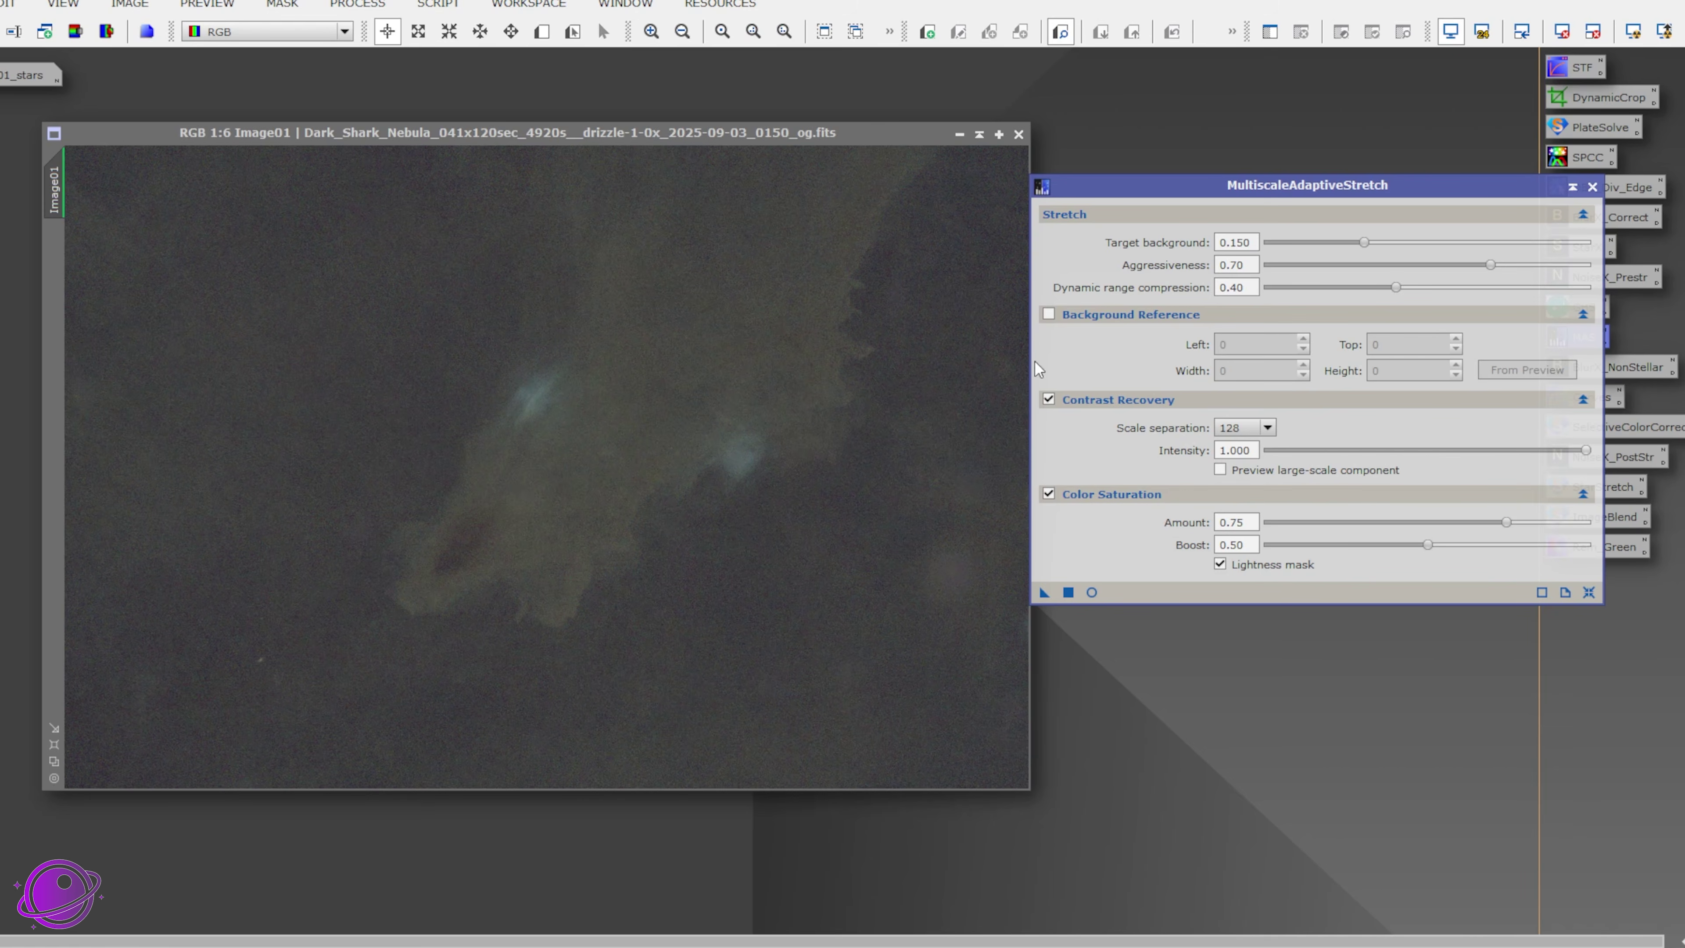
pyautogui.moveTo(1213, 193); pyautogui.dragTo(841, 188)
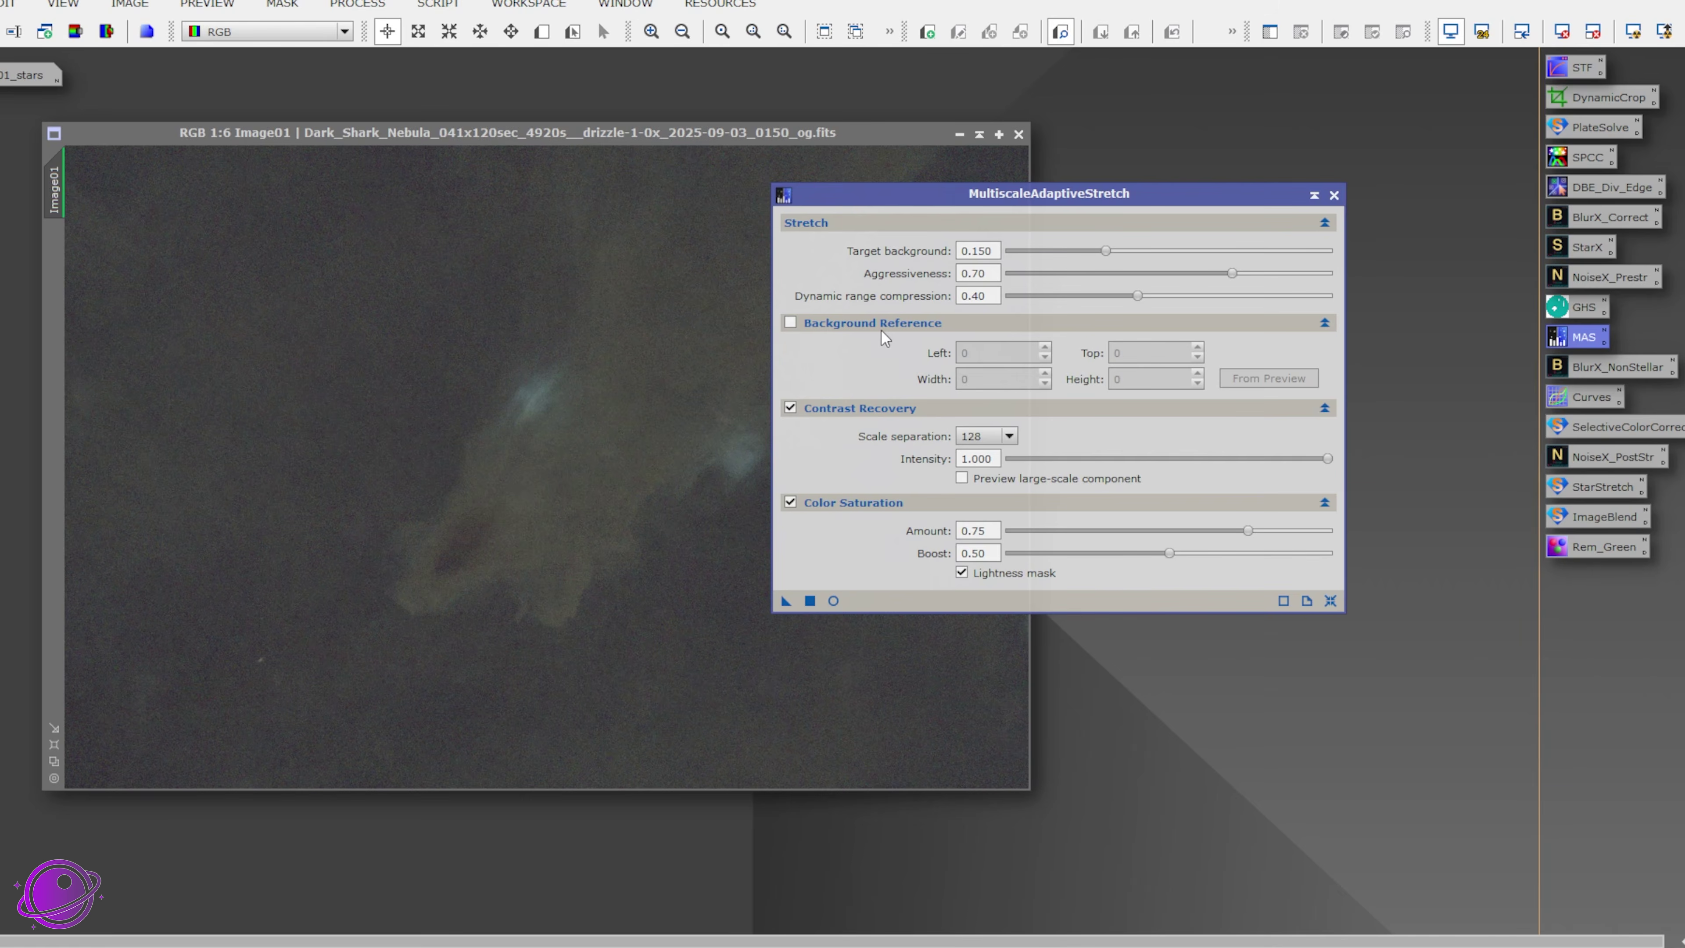
pyautogui.moveTo(880, 329)
pyautogui.click(1333, 194)
# Step: Set the GeneralizedHyperbolicStretch symmetry point to 0.000329 from a readout of the dark background in the starless image's upper-left area
pyautogui.doubleClick(1564, 310)
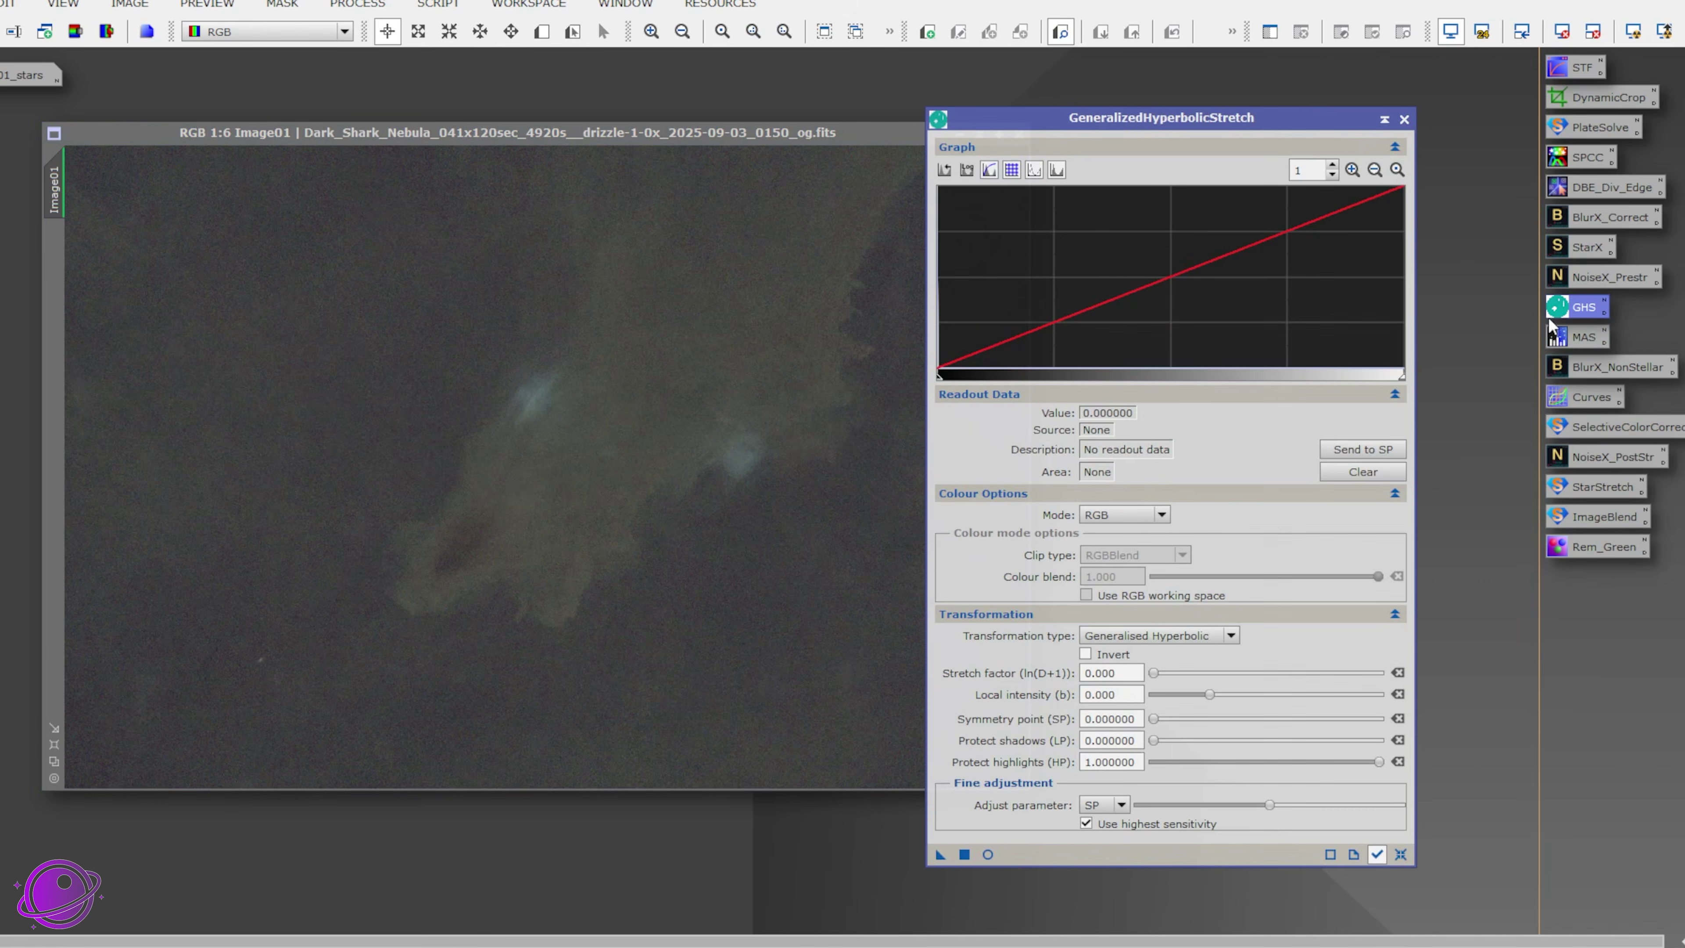
pyautogui.moveTo(1134, 123); pyautogui.dragTo(1202, 101)
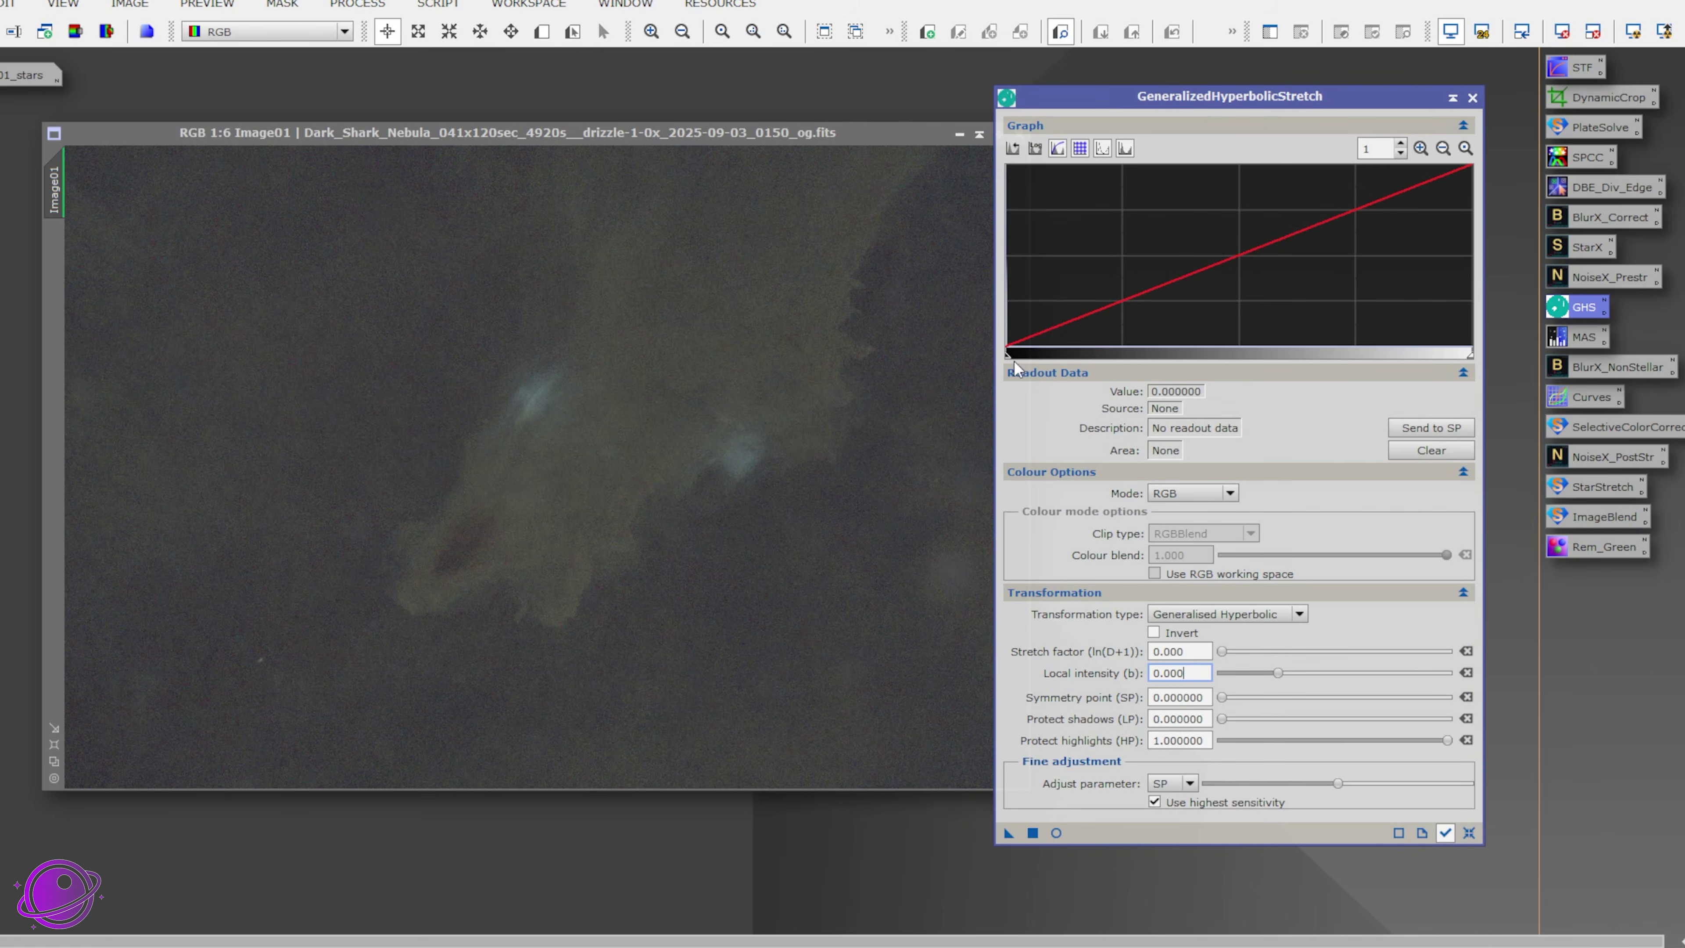
pyautogui.moveTo(1196, 110); pyautogui.dragTo(1212, 116)
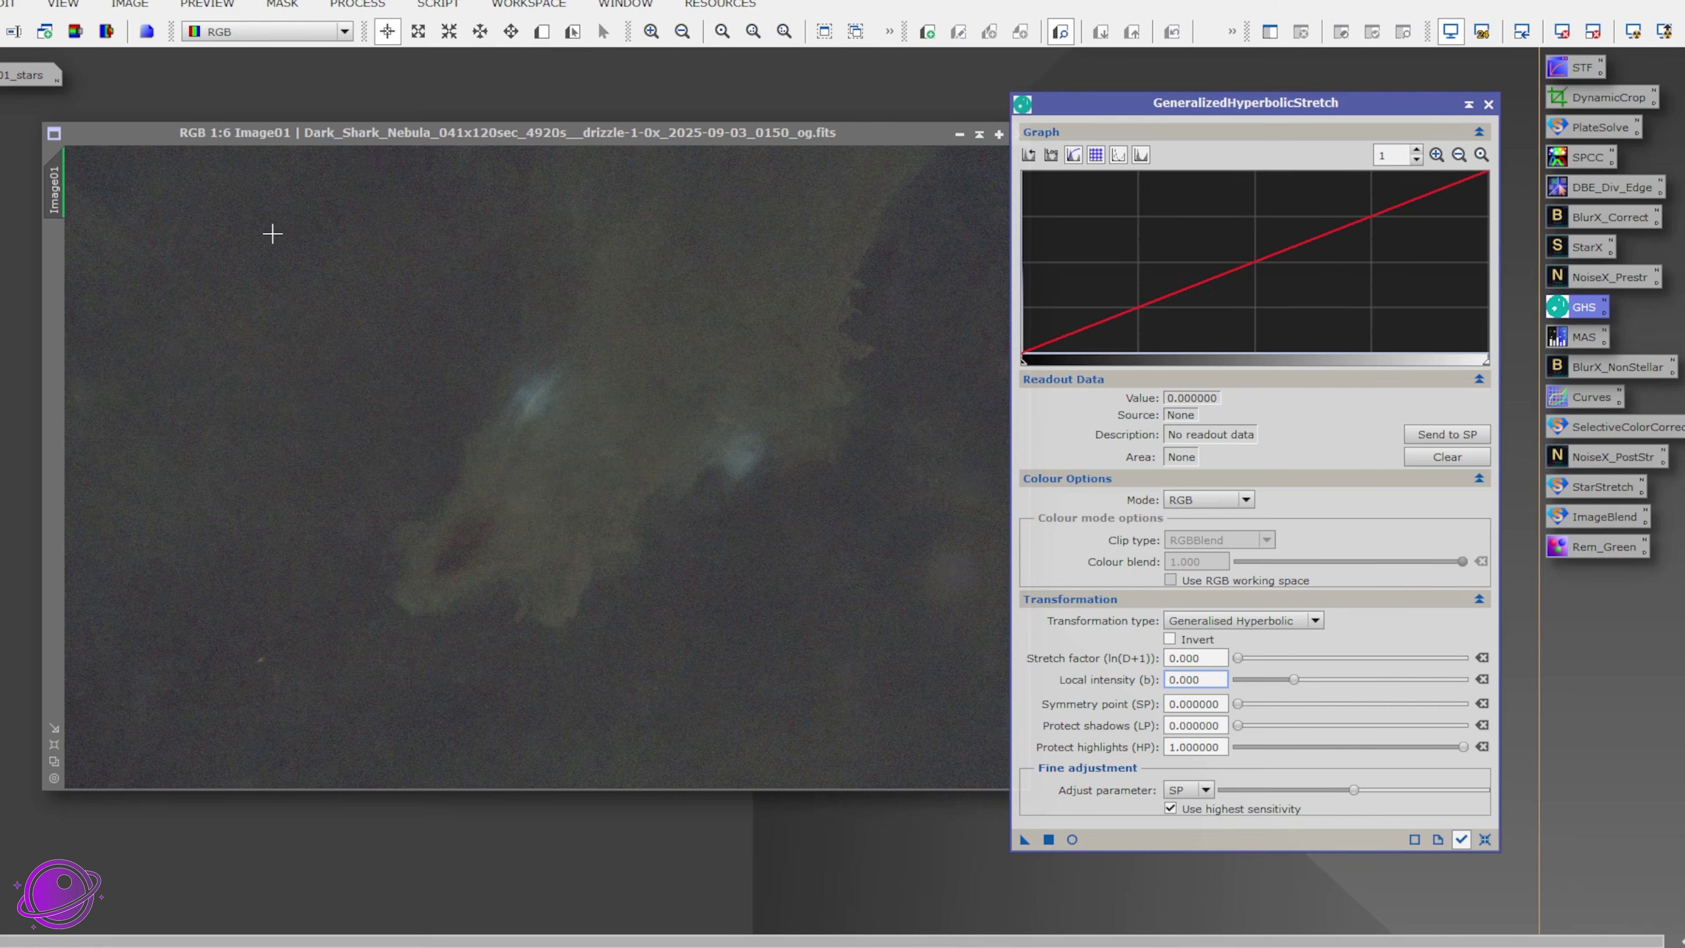
pyautogui.click(276, 254)
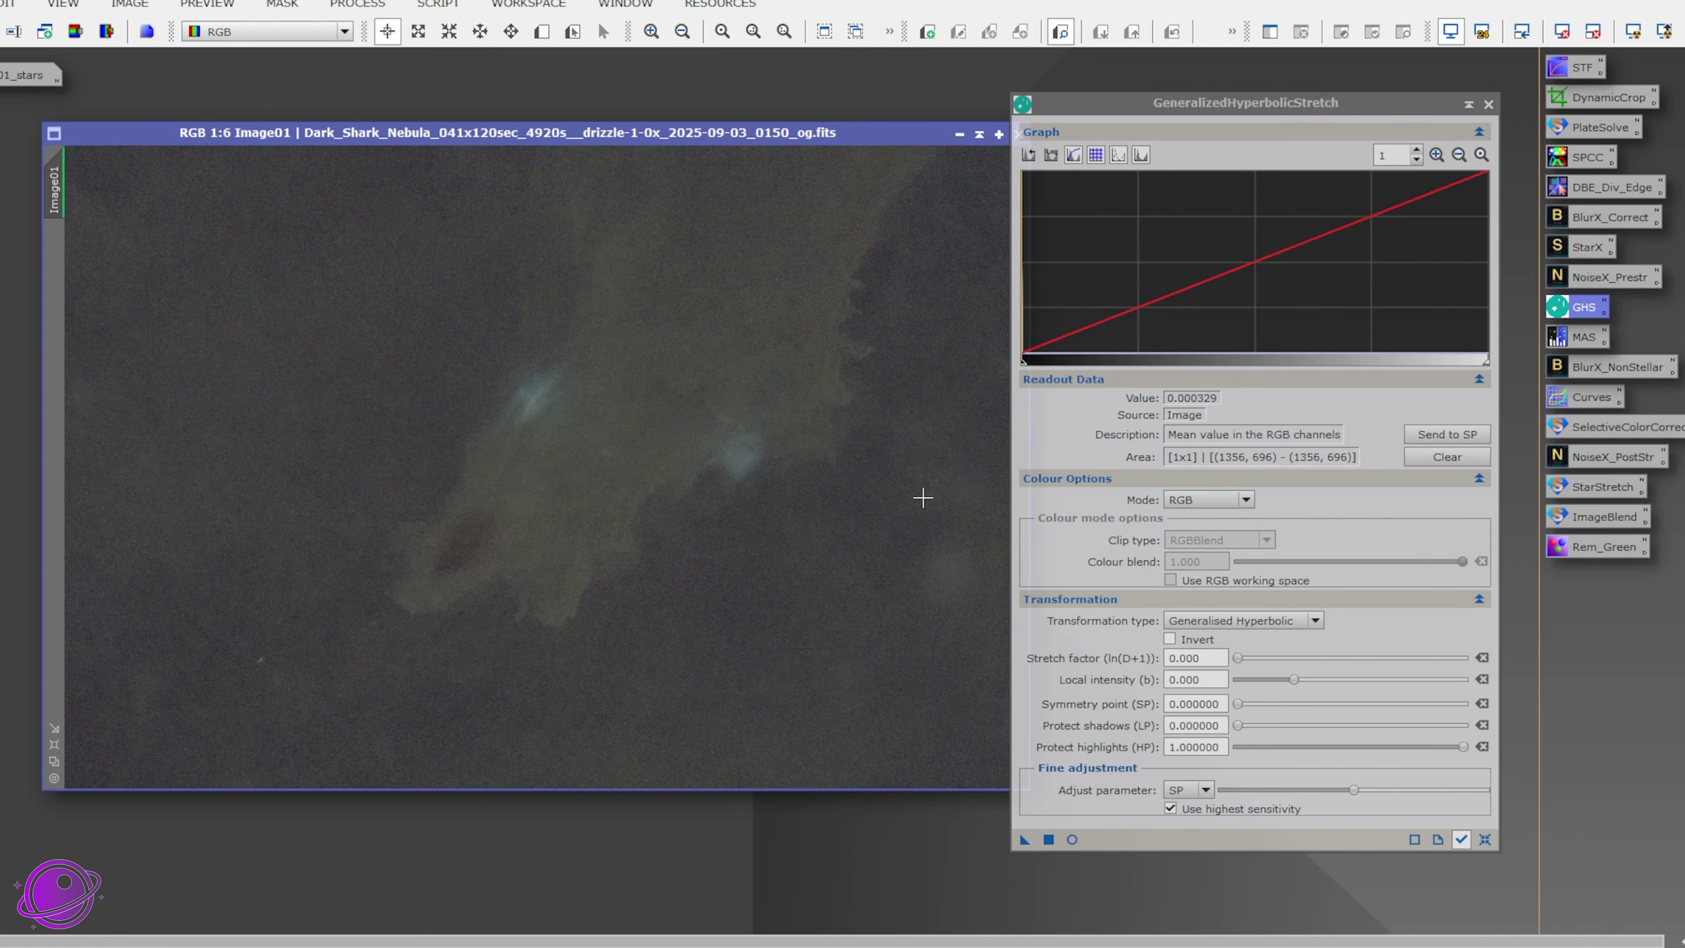
pyautogui.click(1436, 435)
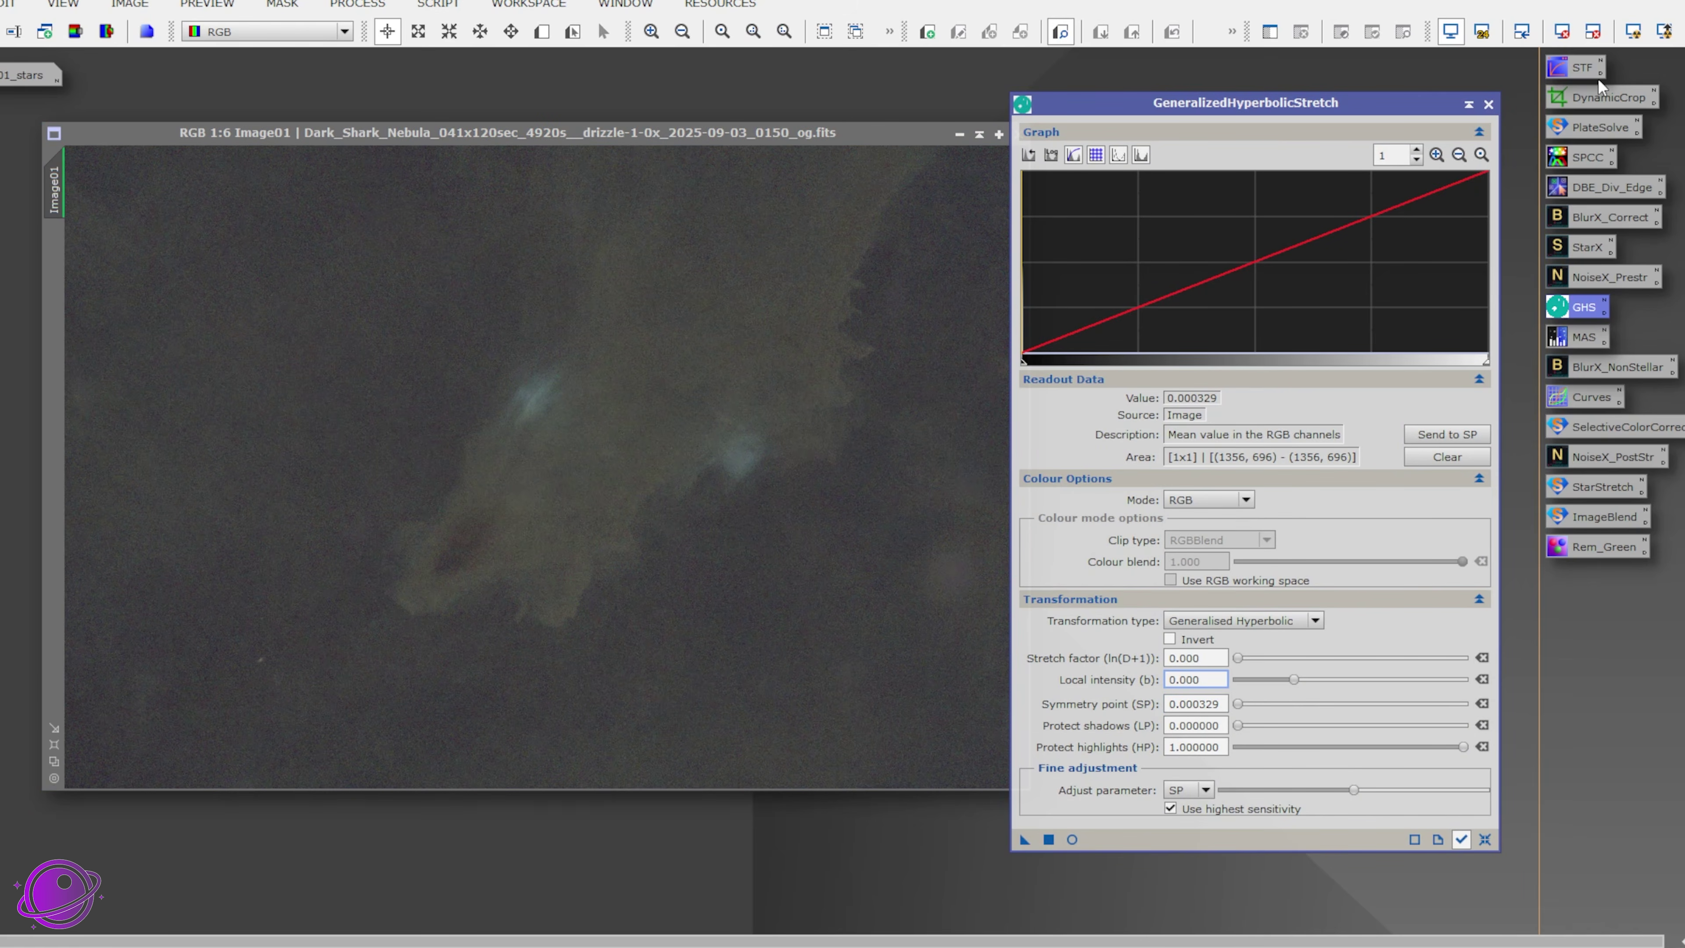
# Step: Link ScreenTransferFunction to the starless image and apply an automatic screen stretch
pyautogui.doubleClick(1583, 73)
pyautogui.moveTo(1264, 105); pyautogui.dragTo(1101, 105)
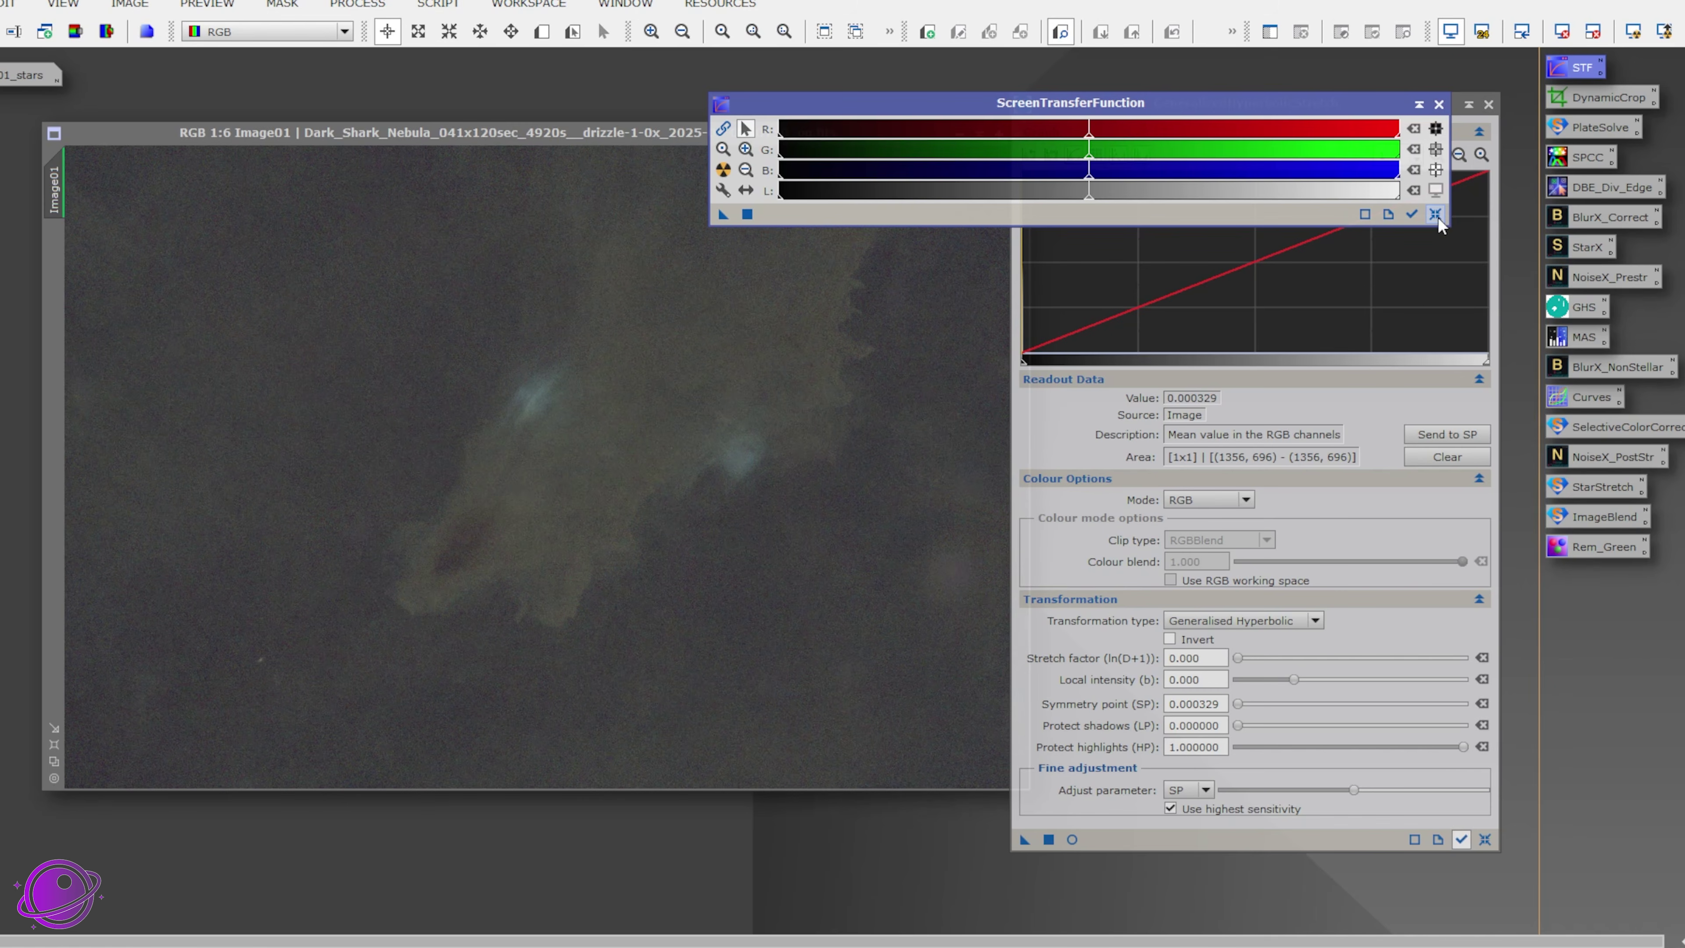
pyautogui.click(473, 150)
pyautogui.click(723, 171)
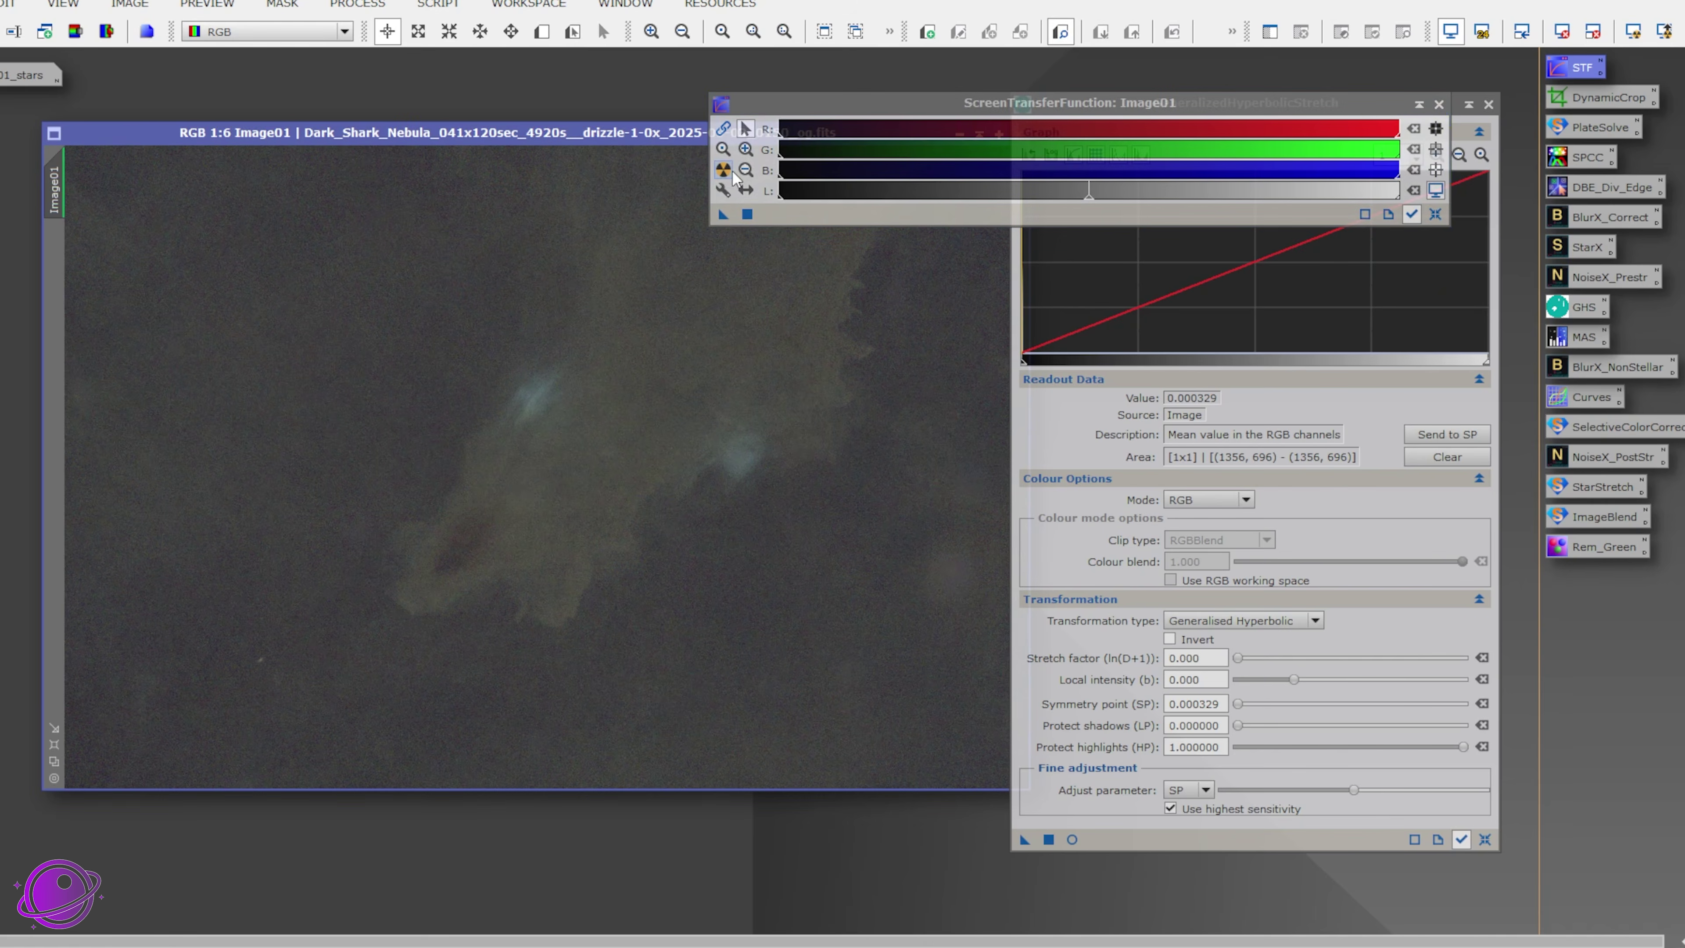
# Step: Reset and dismiss ScreenTransferFunction, and start the real-time preview for GeneralizedHyperbolicStretch on the starless image
pyautogui.click(1435, 214)
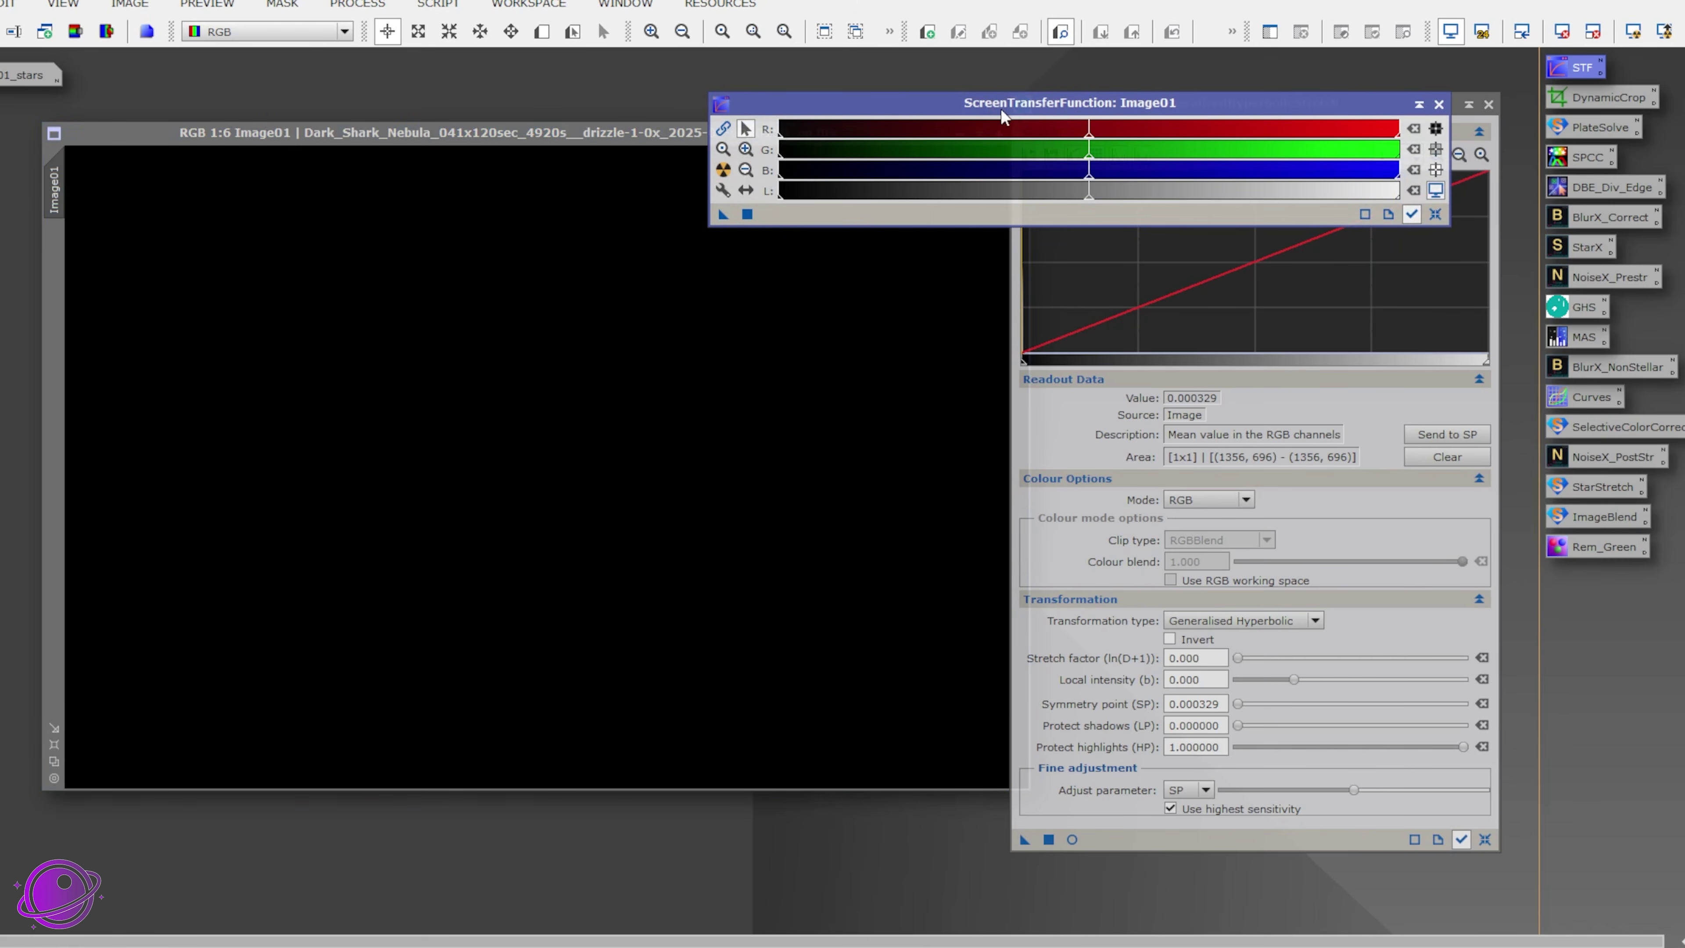
pyautogui.click(1438, 104)
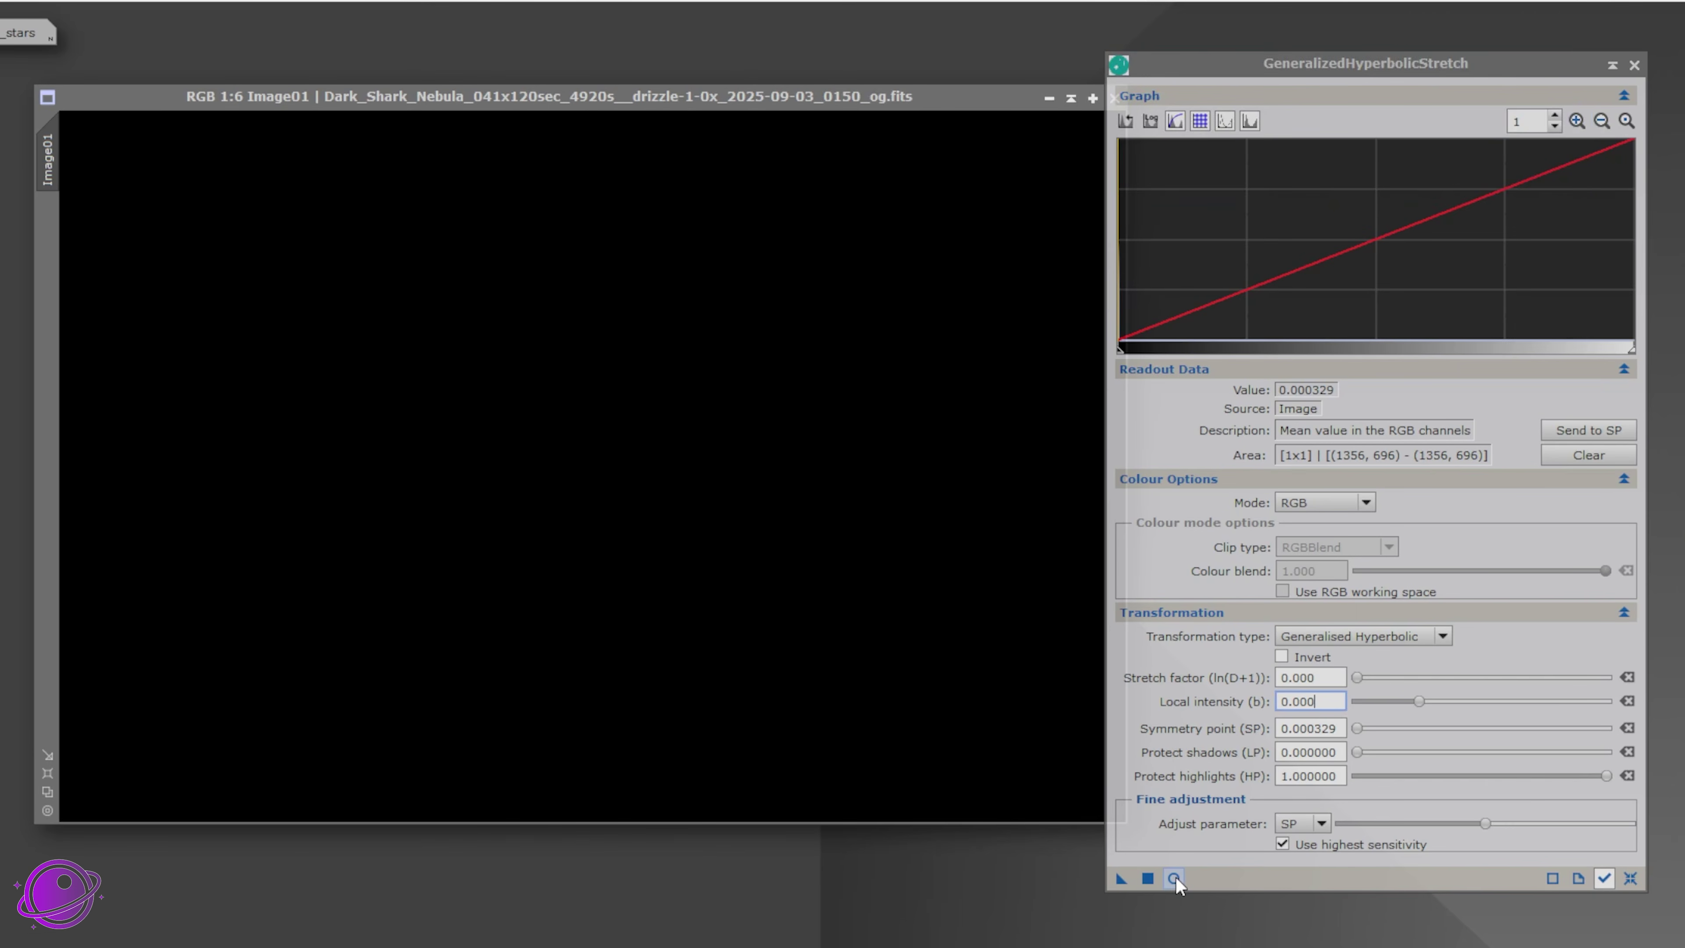
pyautogui.click(1173, 877)
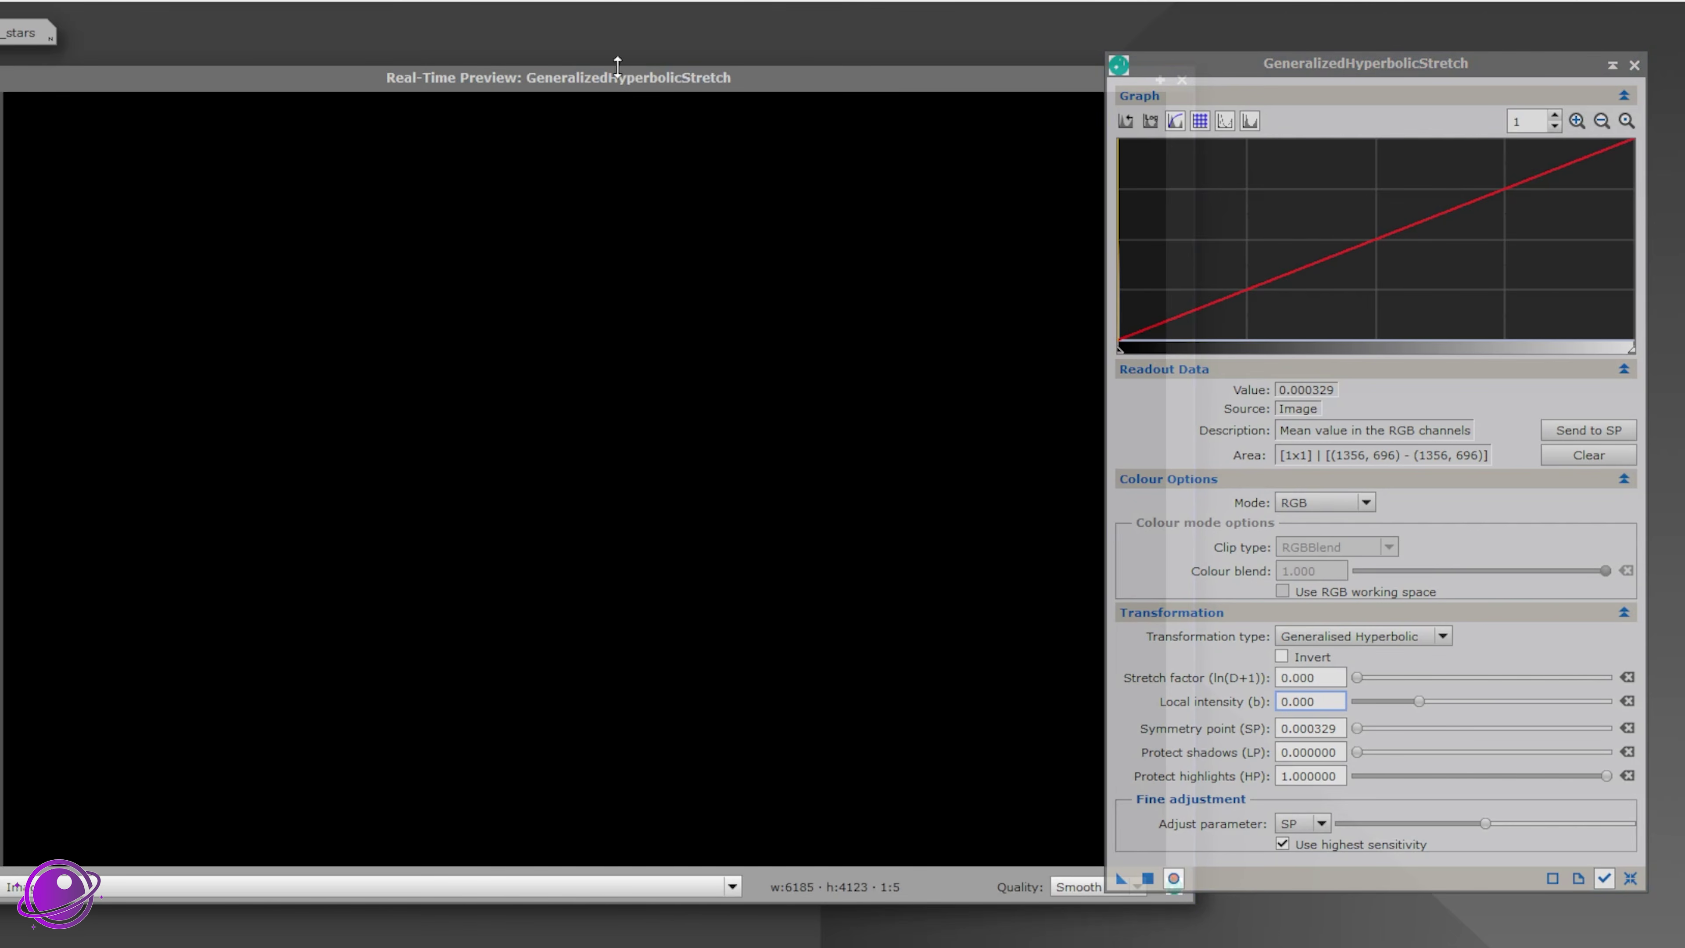
pyautogui.moveTo(1304, 55); pyautogui.dragTo(1335, 46)
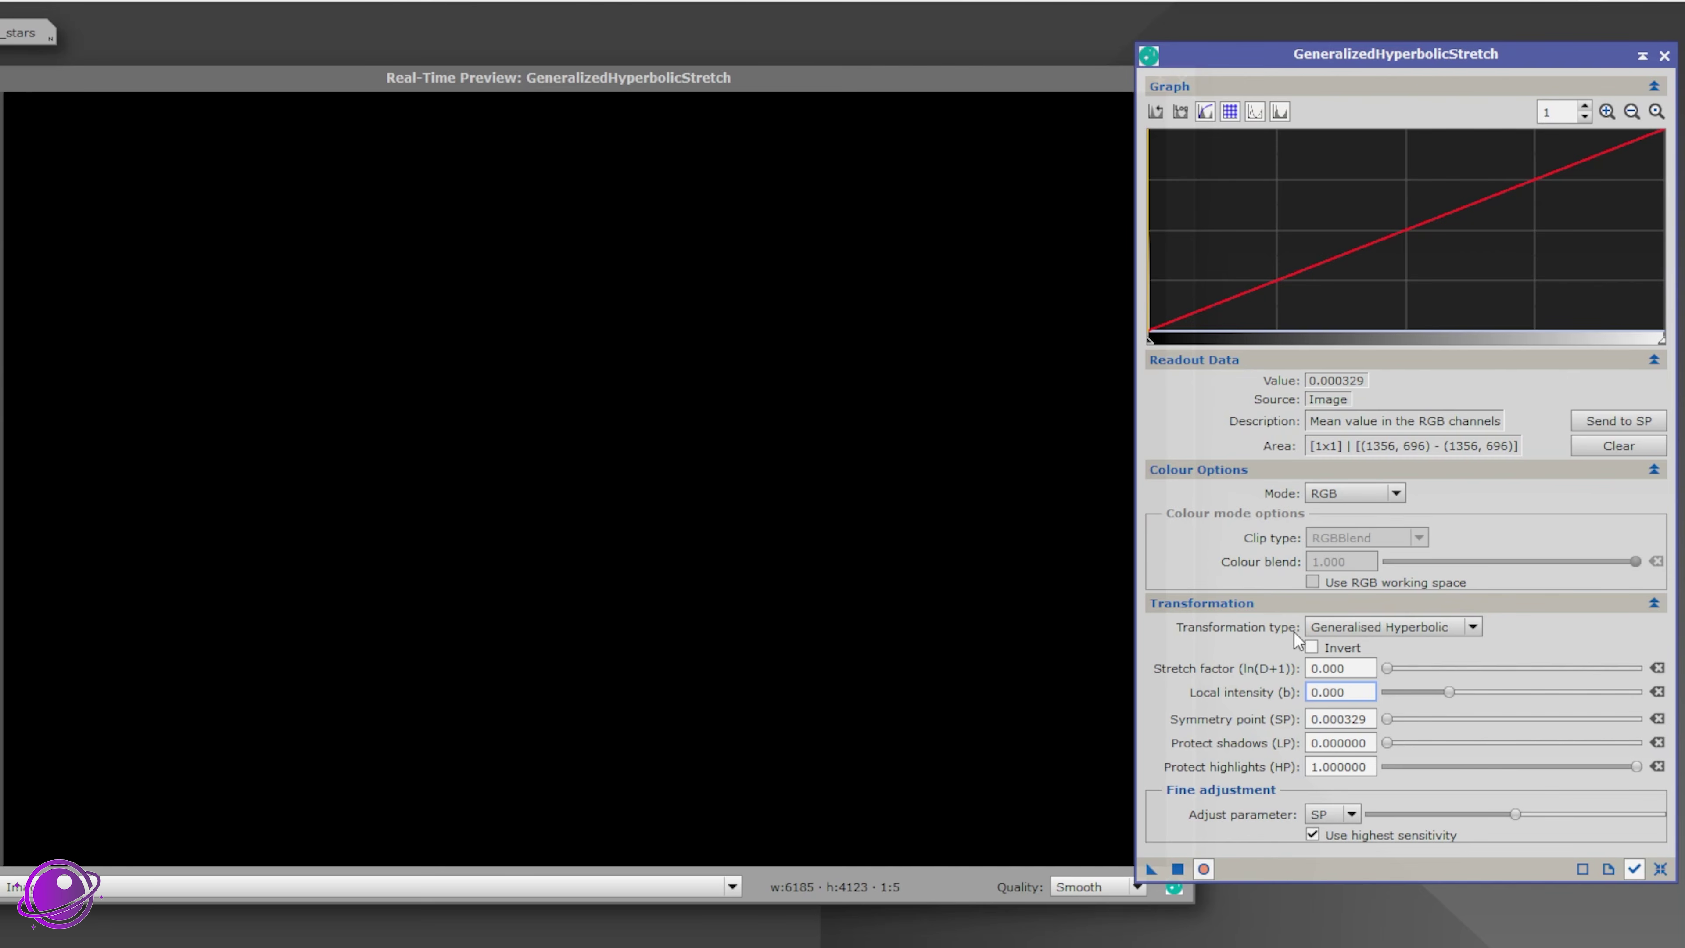
# Step: Apply a hyperbolic stretch to the starless image with stretch factor 7.050, local intensity 4.290 and symmetry point 0.000329
pyautogui.moveTo(1394, 670); pyautogui.dragTo(1471, 676)
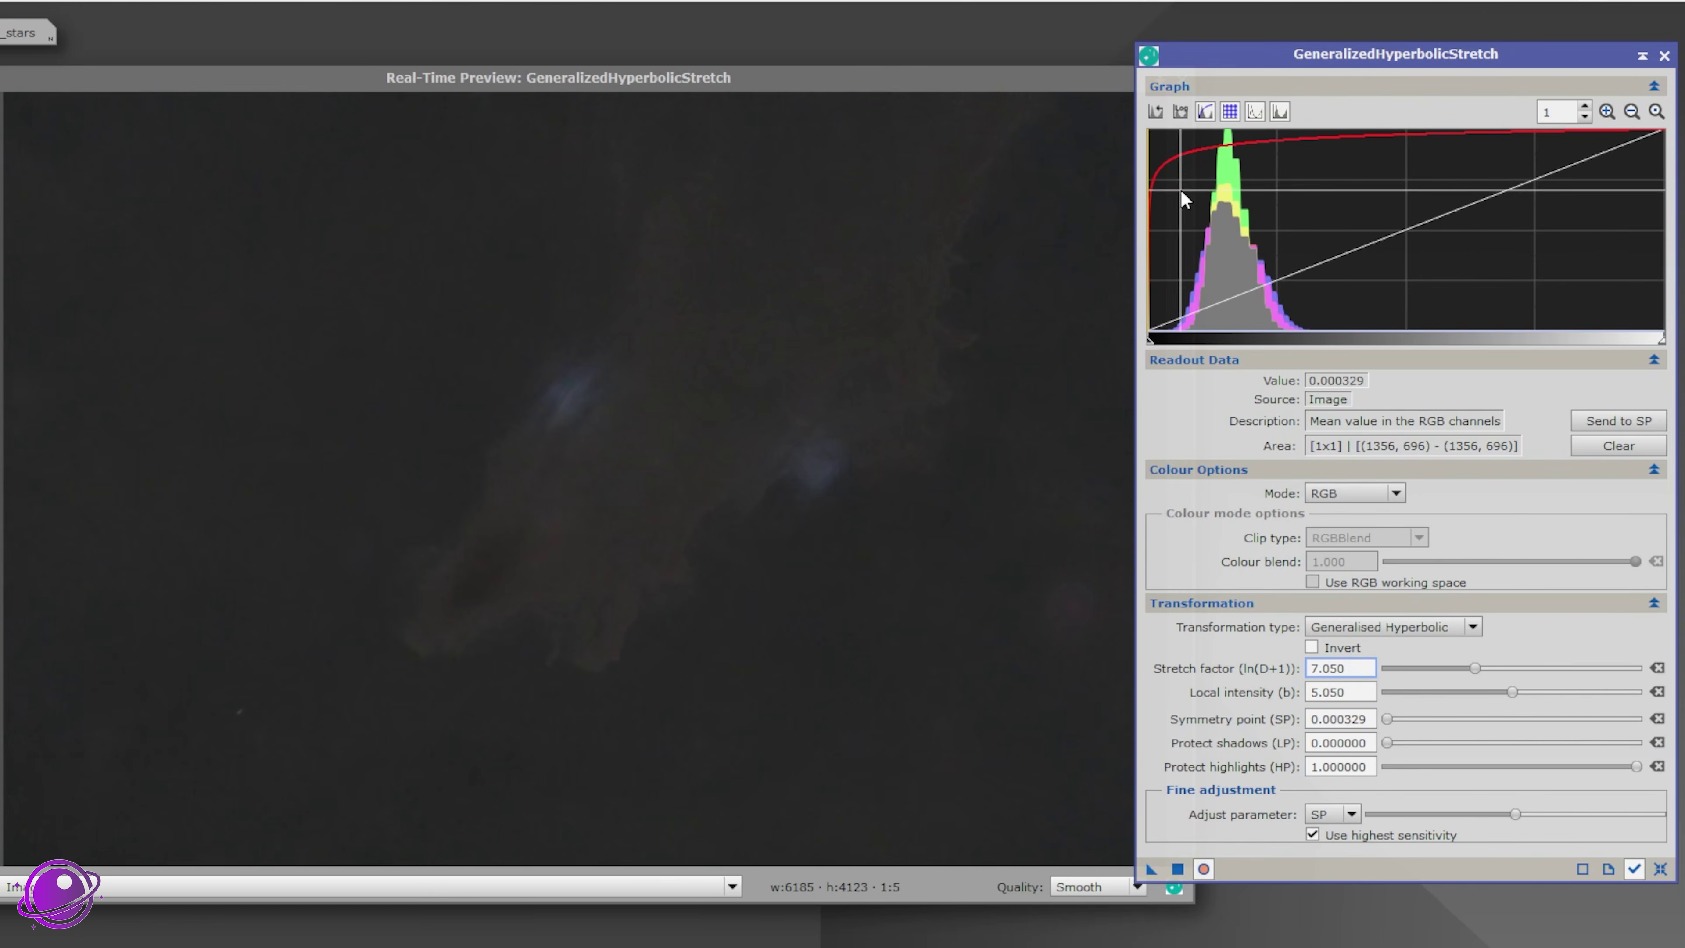
pyautogui.moveTo(1512, 691); pyautogui.dragTo(1502, 692)
pyautogui.click(1178, 869)
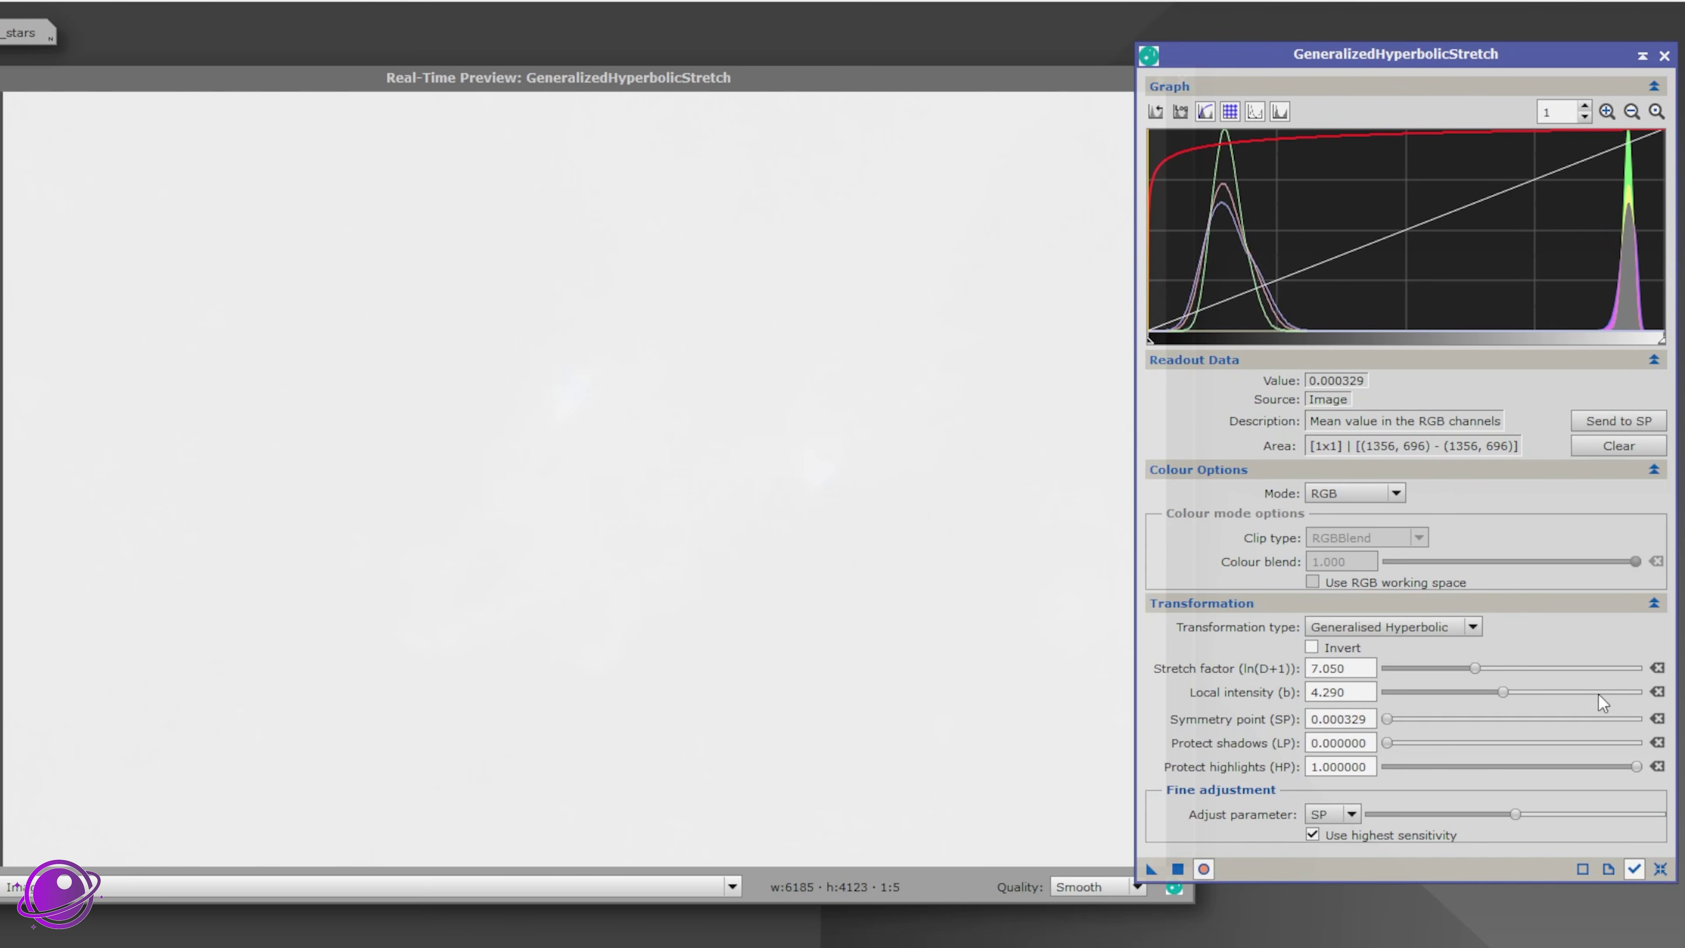
# Step: Reset GeneralizedHyperbolicStretch and apply a Linear transformation with the blackpoint at 0.040000 to the starless image
pyautogui.click(1660, 869)
pyautogui.click(1362, 629)
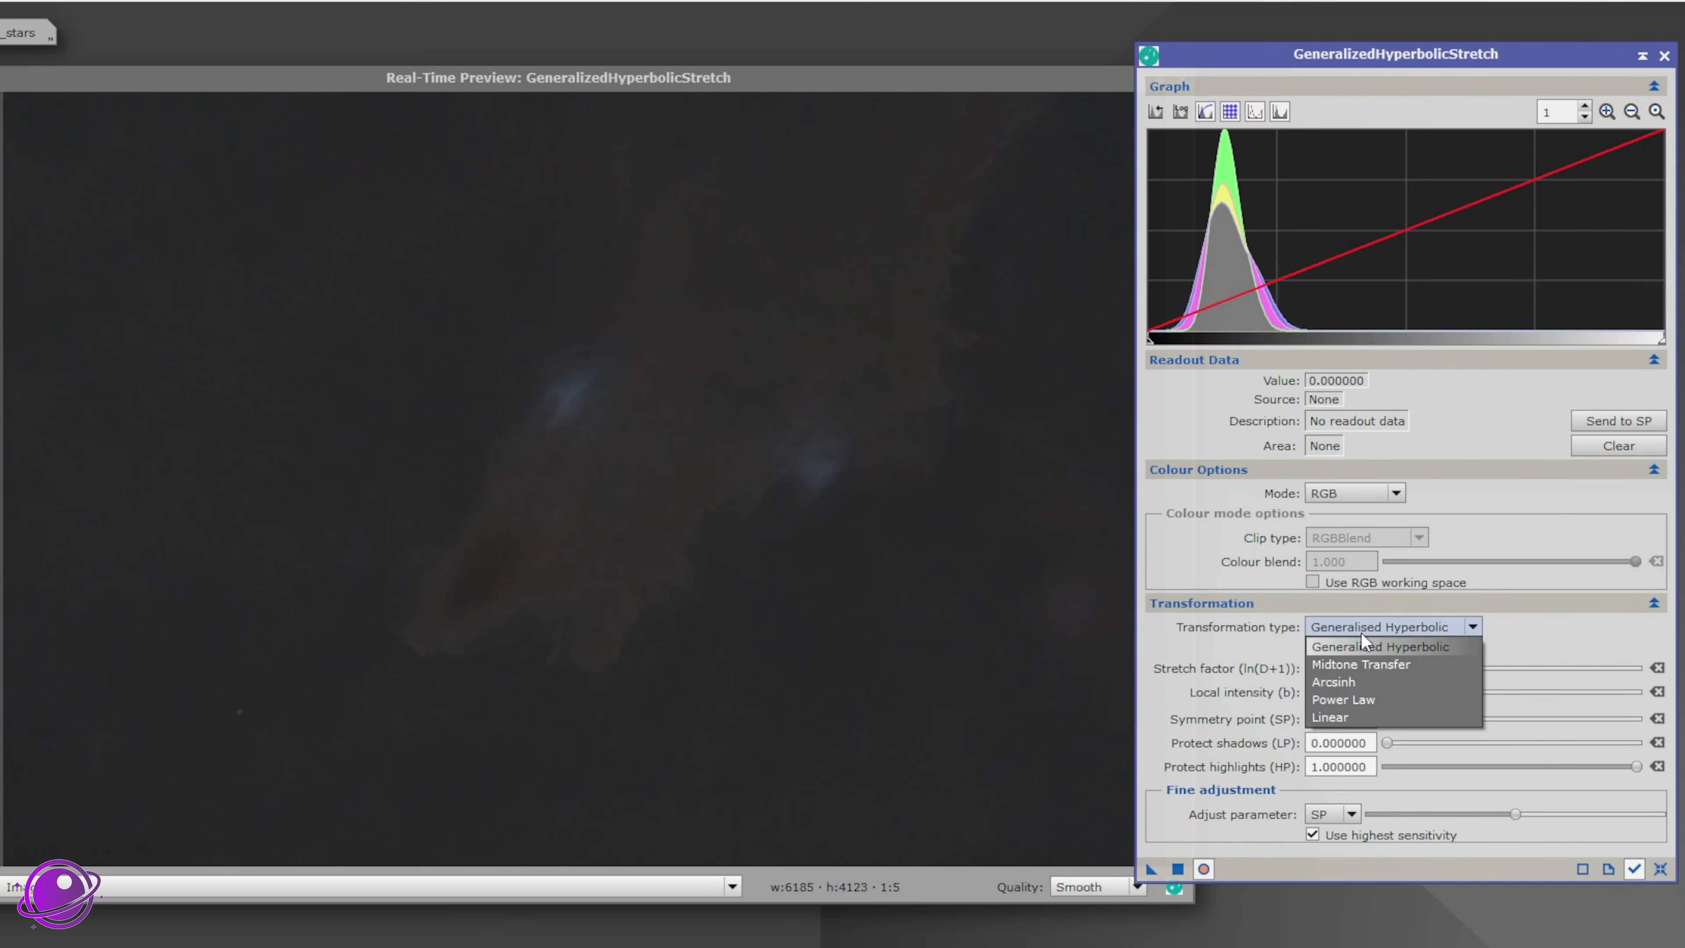
pyautogui.click(1343, 720)
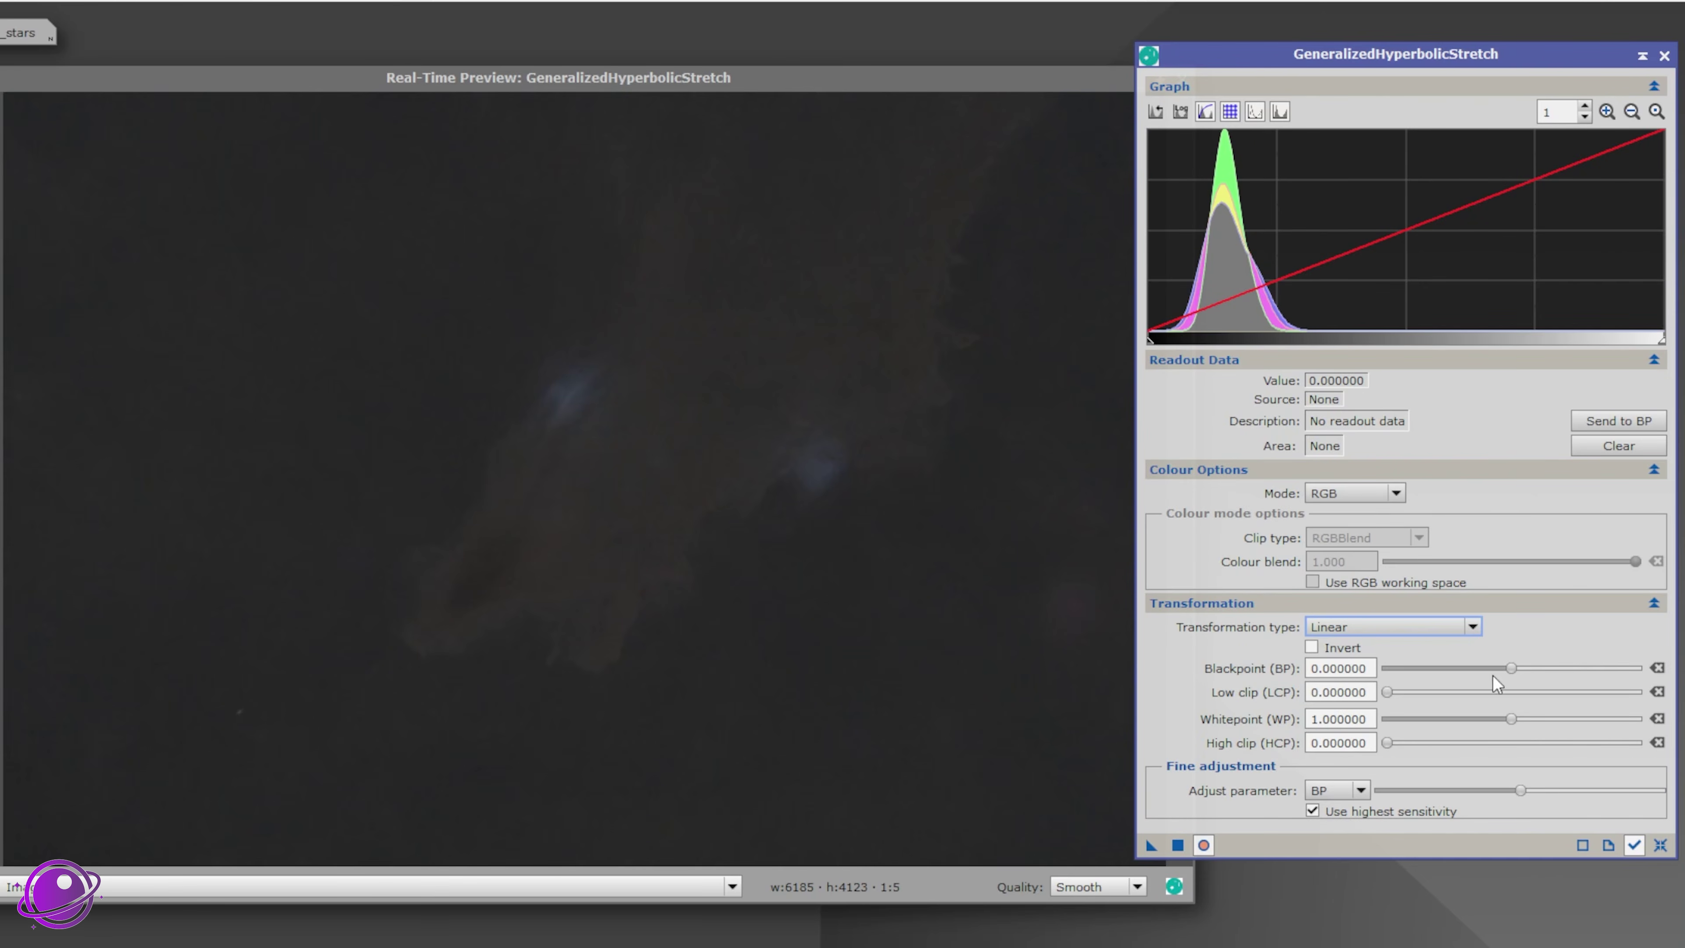
pyautogui.moveTo(1511, 668); pyautogui.dragTo(1518, 672)
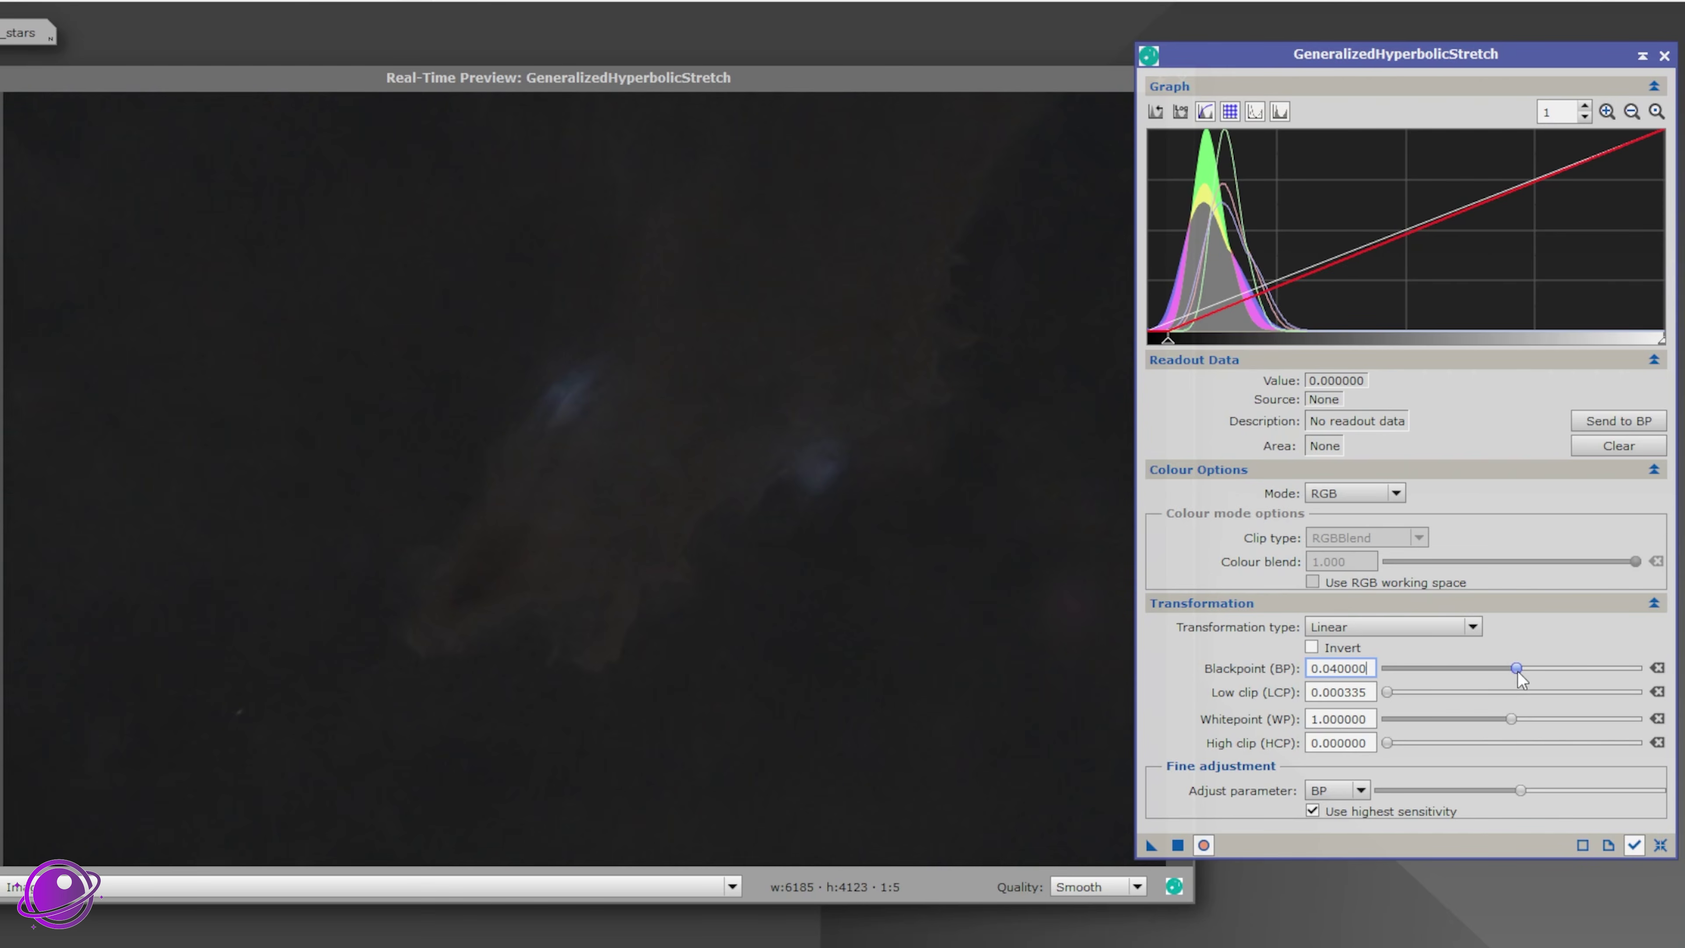
pyautogui.click(1151, 302)
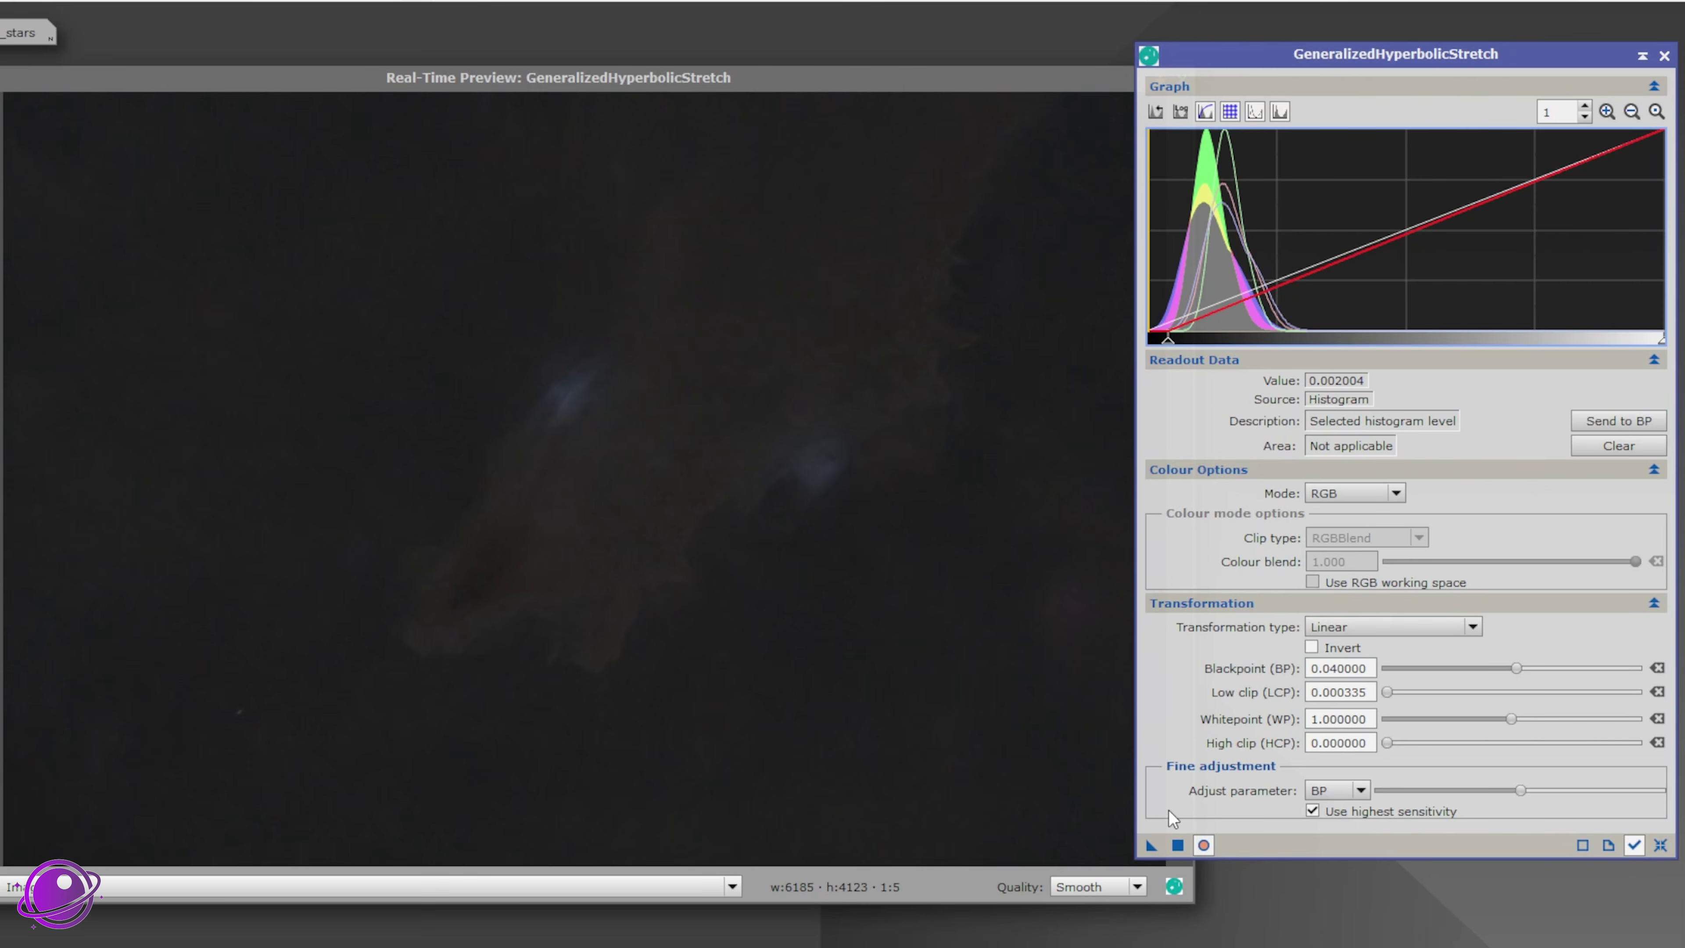
pyautogui.click(1177, 845)
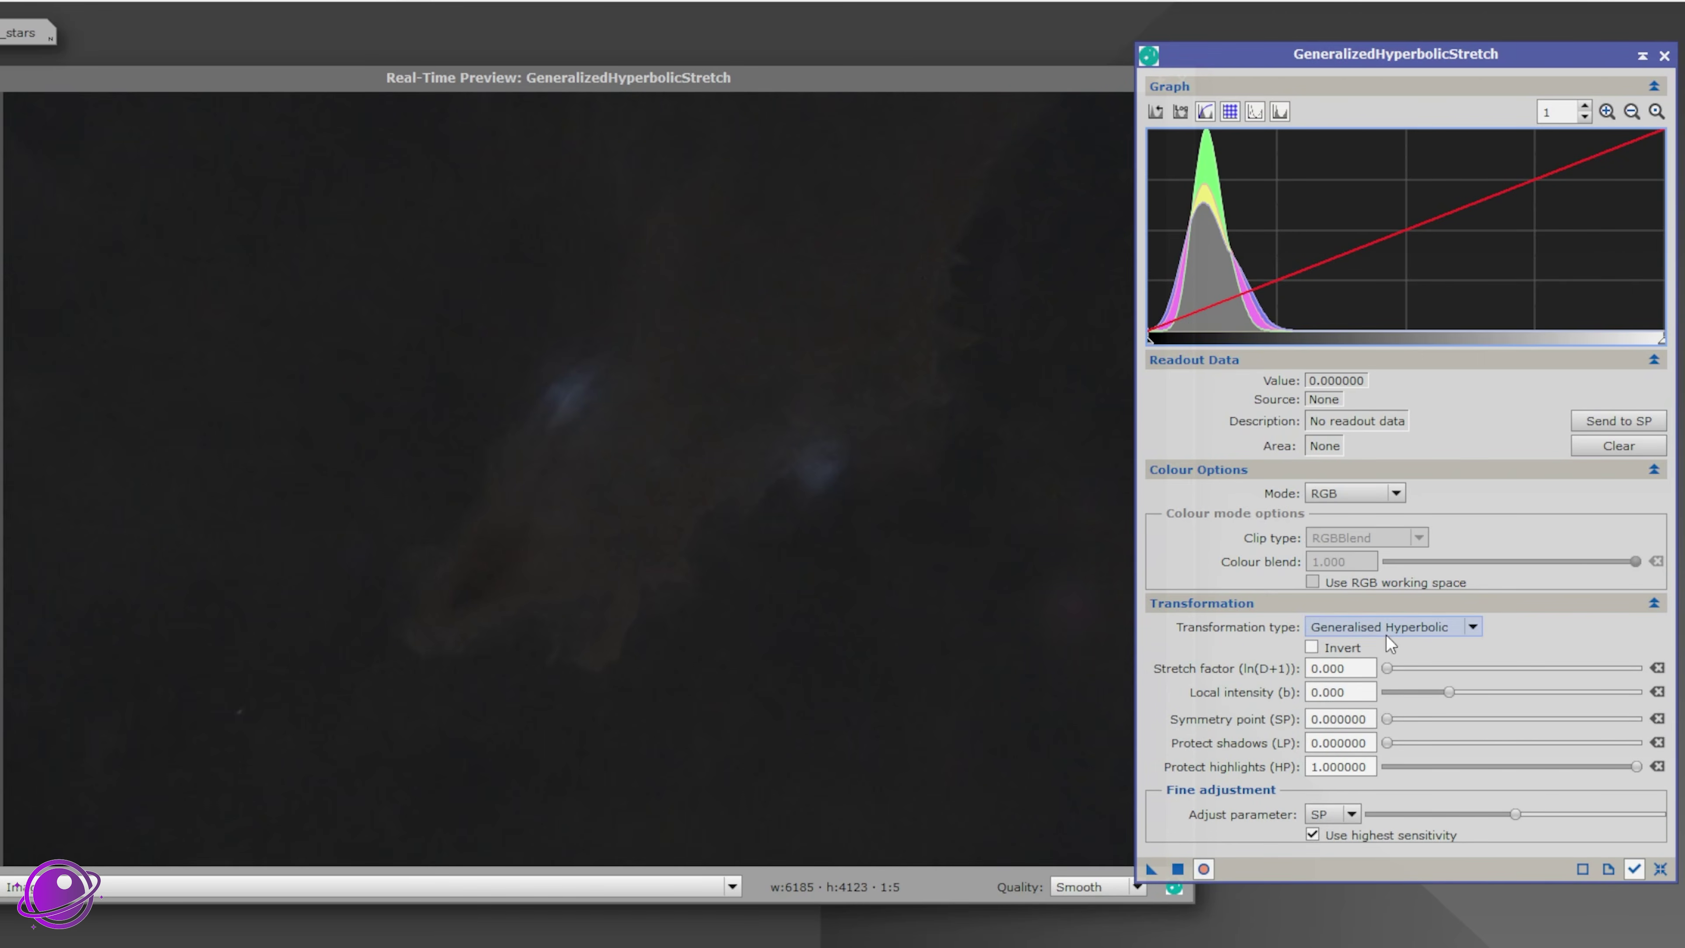
# Step: Set the Generalised Hyperbolic symmetry point to 0.119931 from a readout of the upper-left background, and raise the stretch factor
pyautogui.click(374, 170)
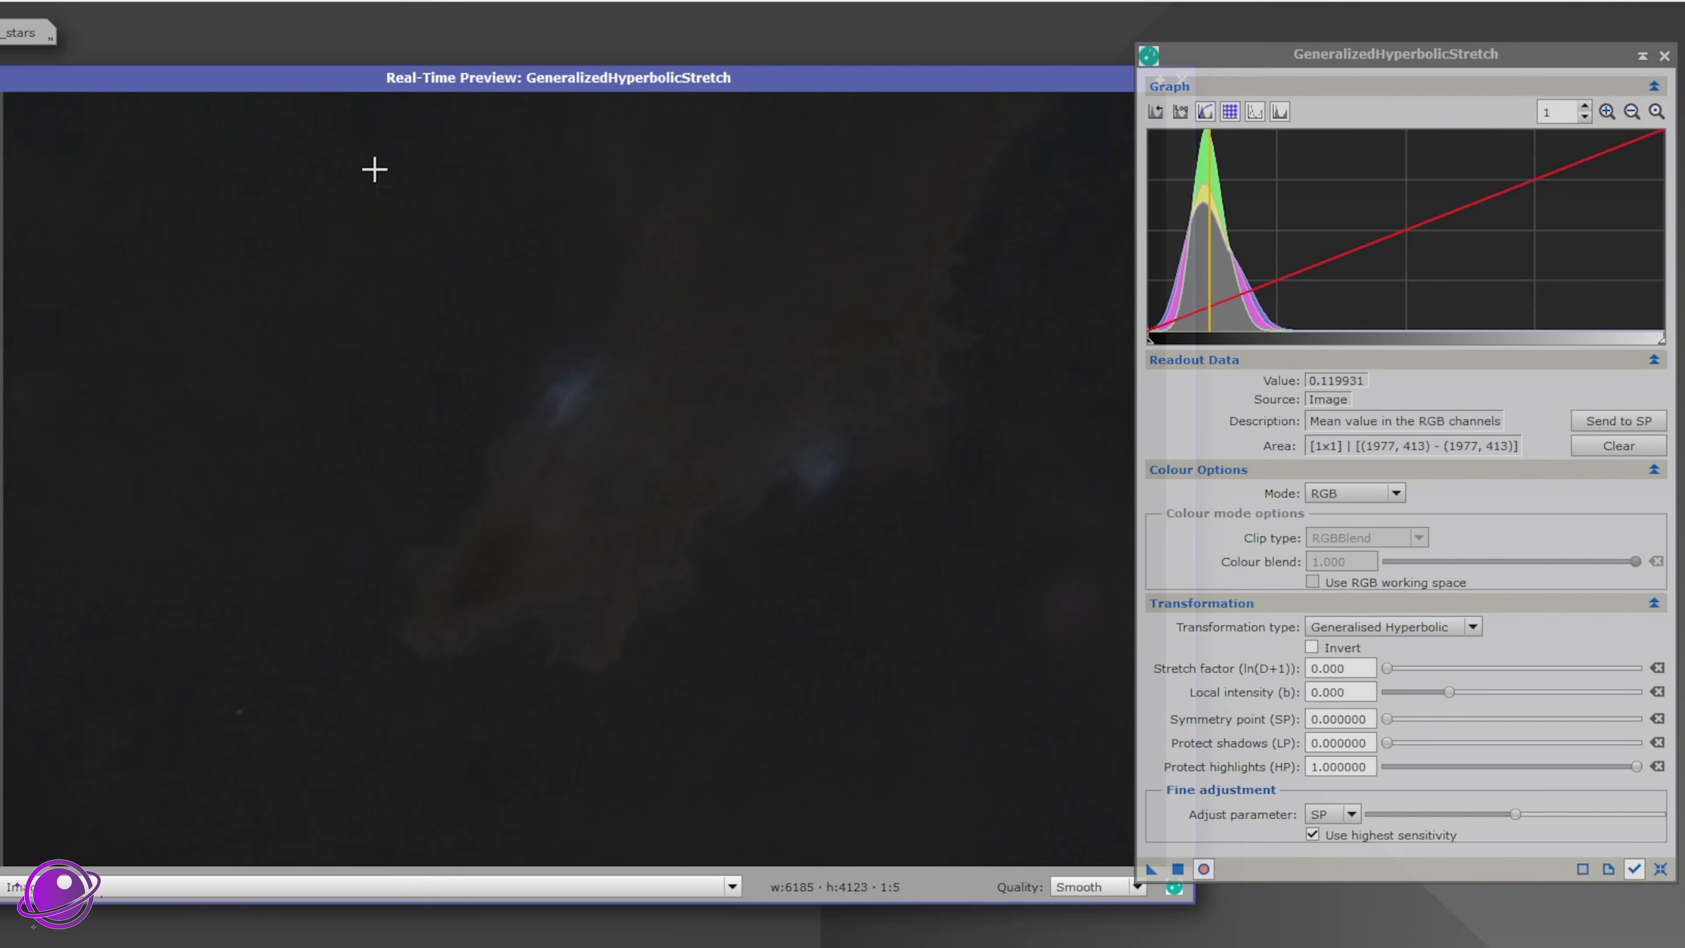
pyautogui.click(1627, 417)
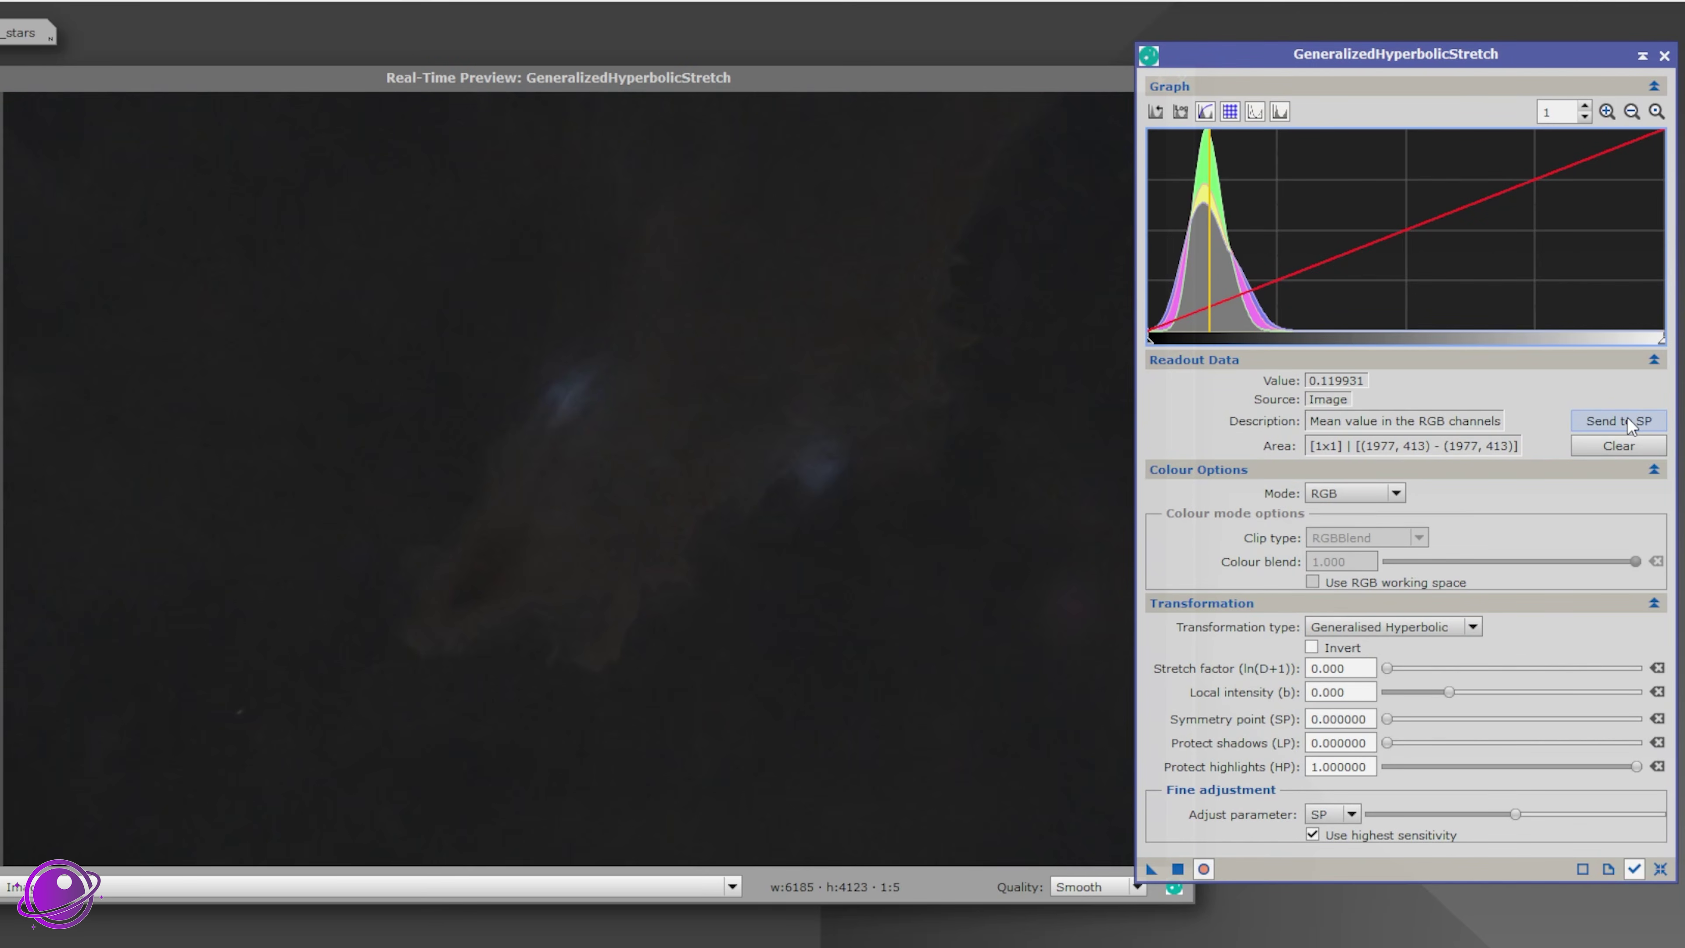
pyautogui.click(1626, 418)
pyautogui.moveTo(1388, 668)
pyautogui.mouseDown()
pyautogui.moveTo(1467, 687)
pyautogui.moveTo(1429, 726)
pyautogui.moveTo(1408, 669)
pyautogui.mouseUp()
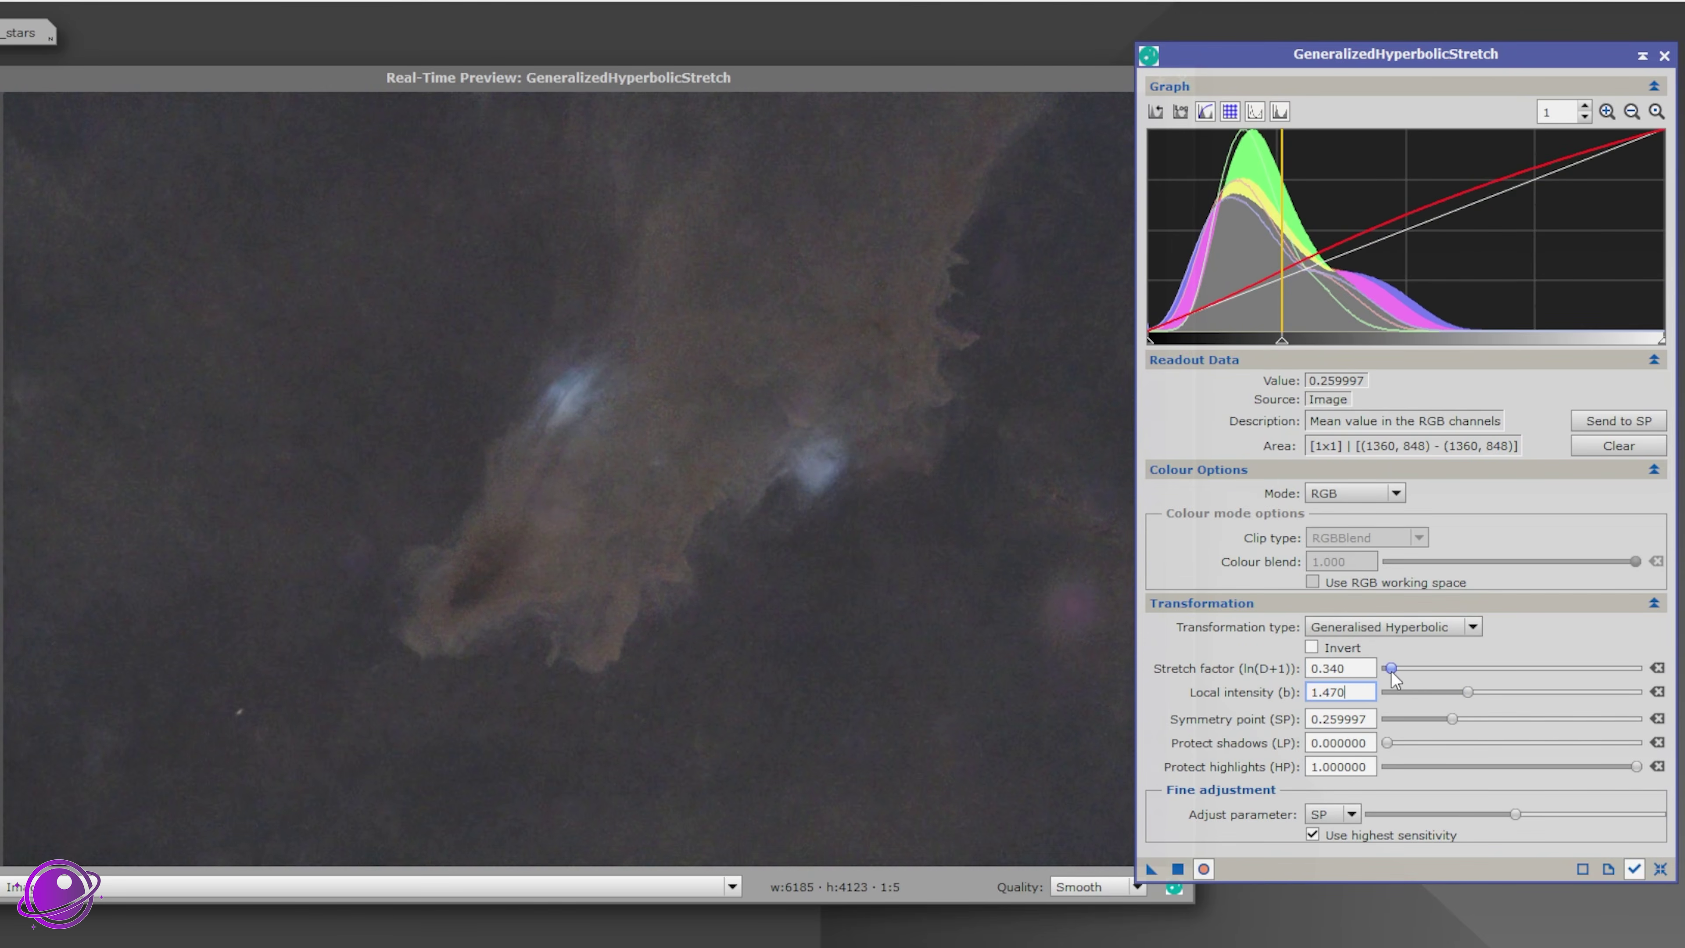
# Step: Apply a light hyperbolic stretch with stretch factor 0.160, local intensity 1.470 and symmetry point 0.259997, and dismiss the process and its preview
pyautogui.moveTo(1391, 672); pyautogui.dragTo(1388, 671)
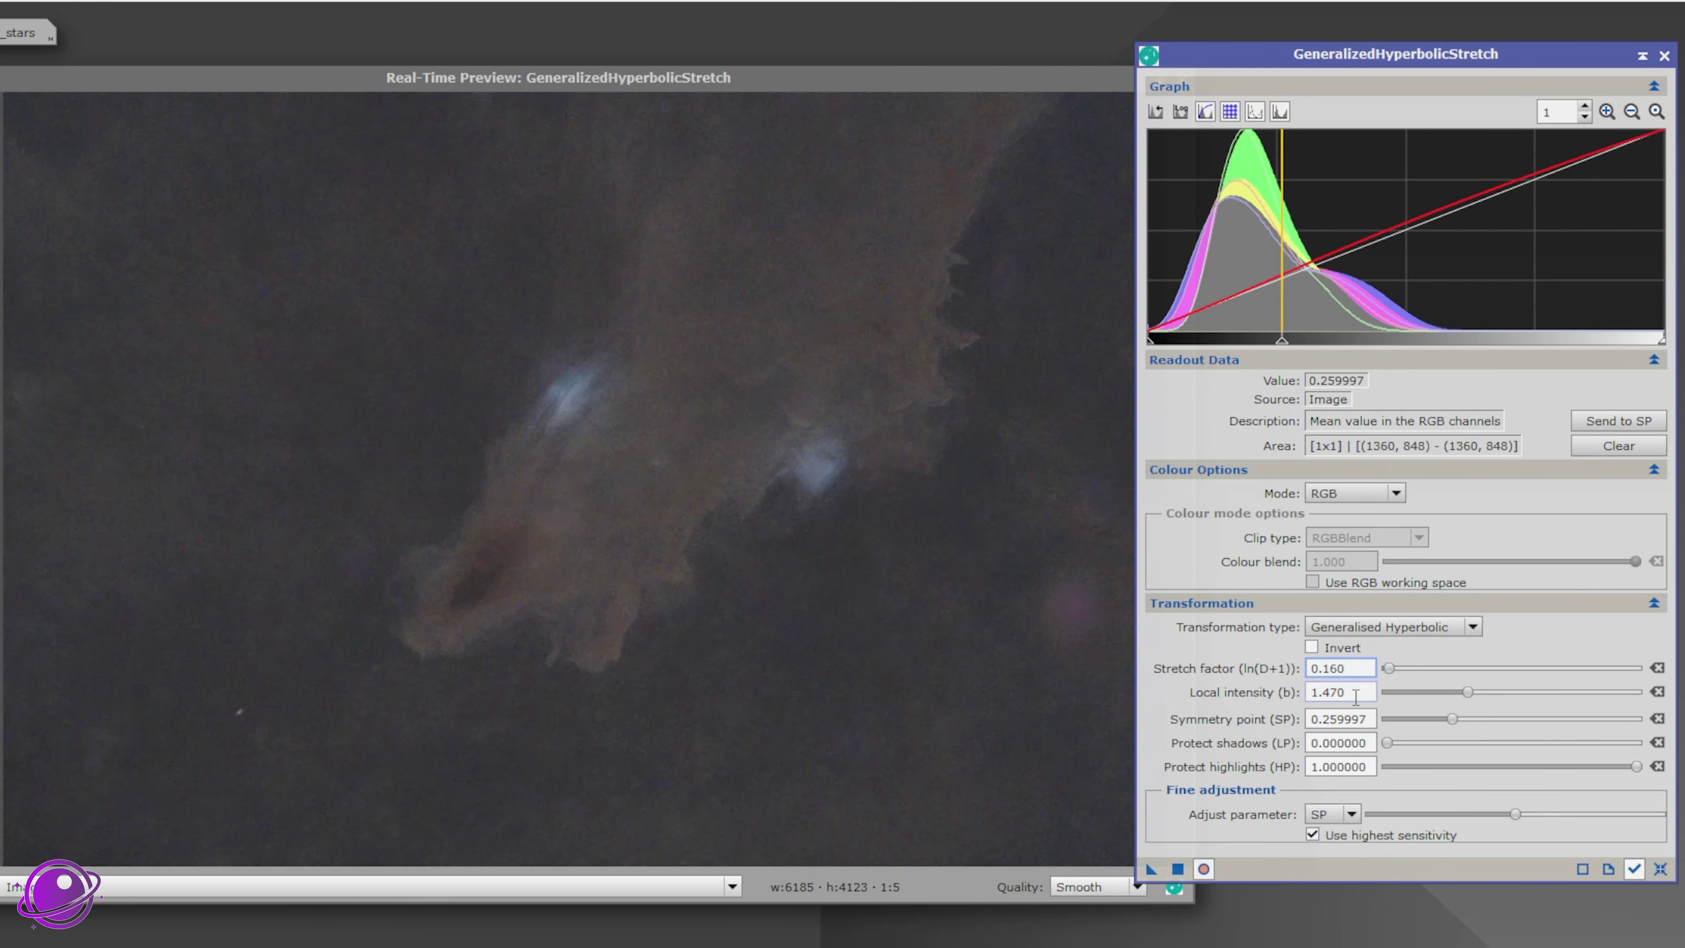
pyautogui.click(1178, 872)
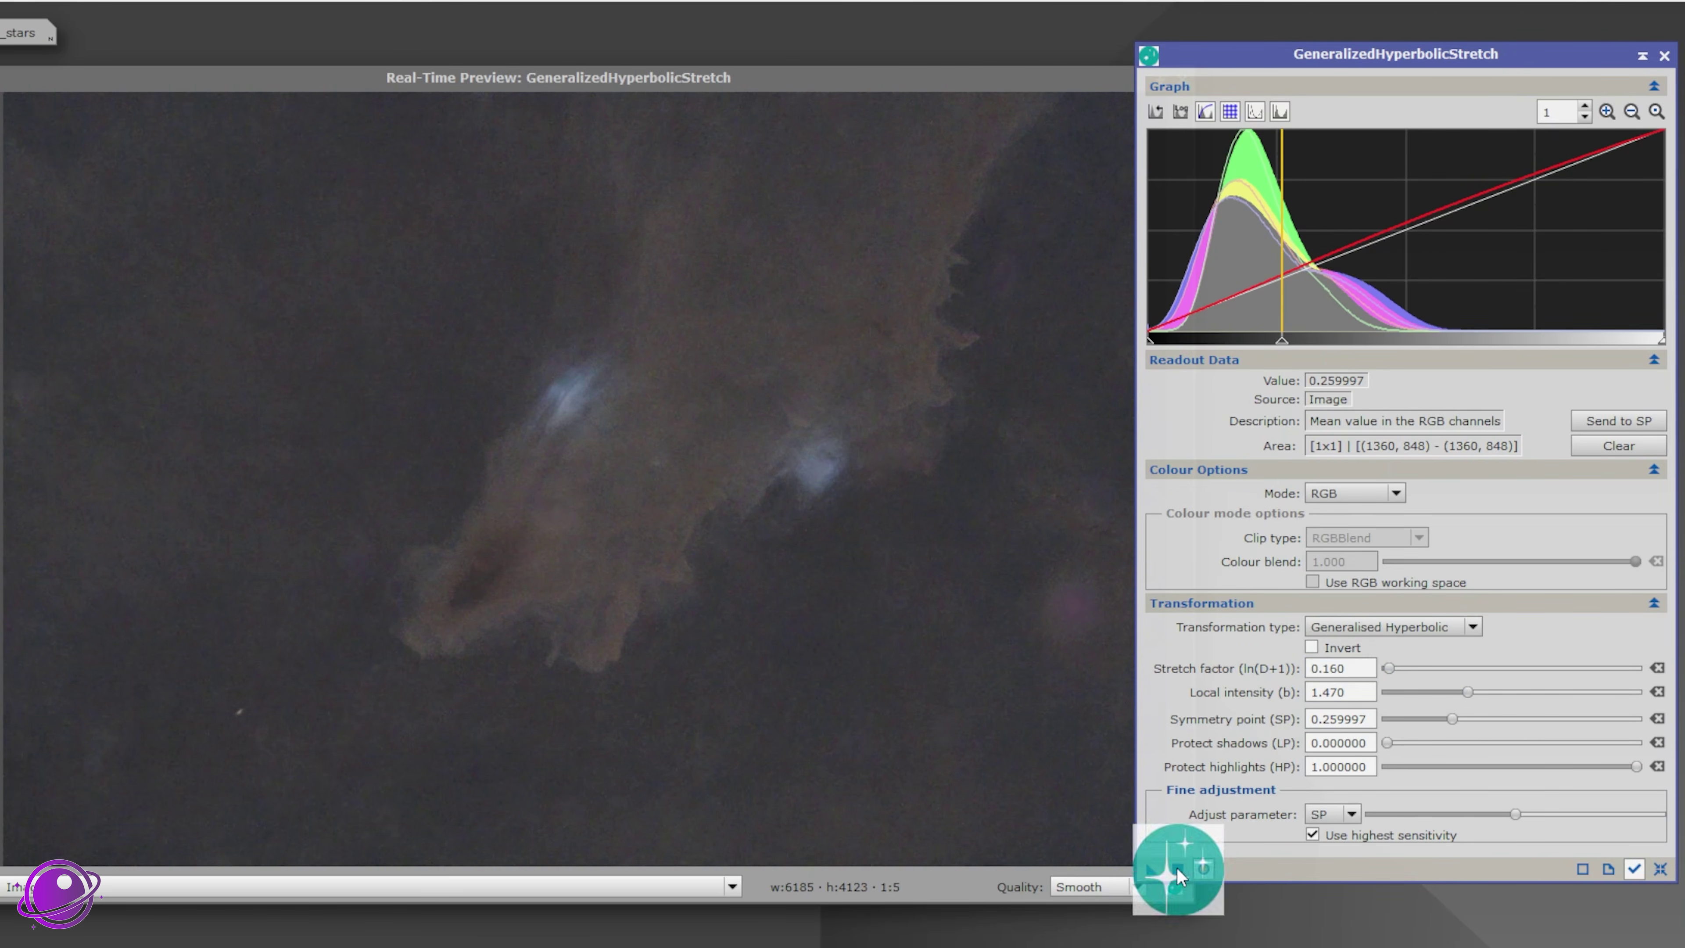
pyautogui.click(1663, 58)
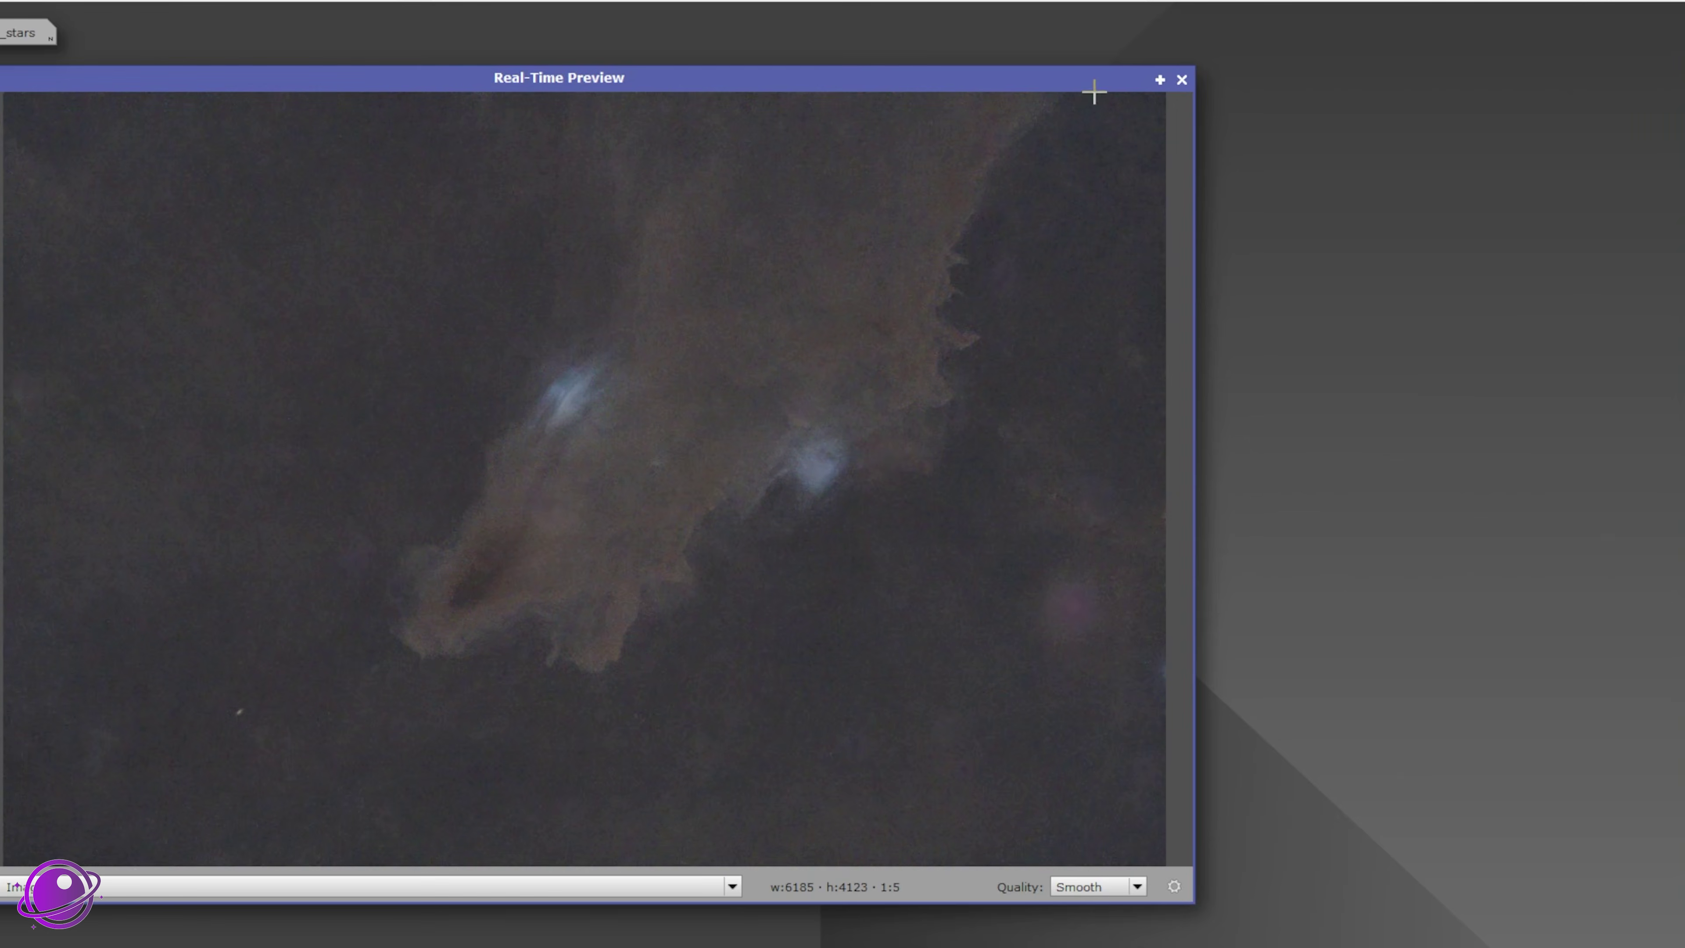
pyautogui.click(1182, 81)
# Step: Sharpen the starless image with BlurXTerminator using Sharpen Stars 0.00, Sharpen Nonstellar 0.29 and automatic PSF, and dismiss the process
pyautogui.scroll(-2, 714, 422)
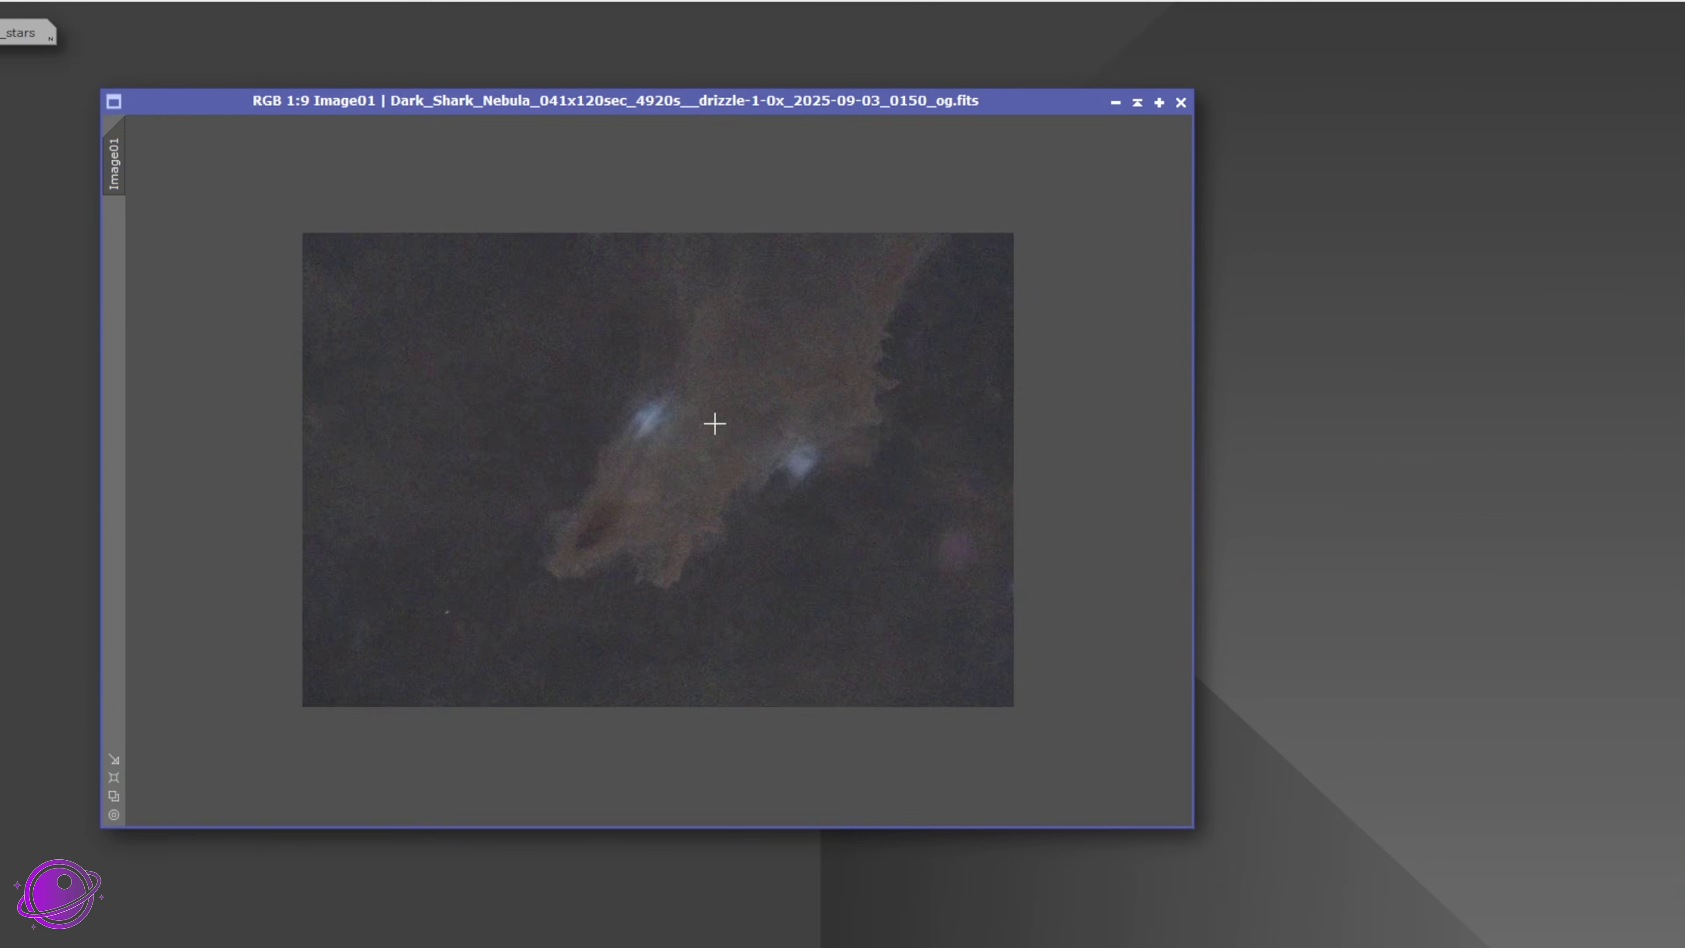
pyautogui.scroll(4, 655, 417)
pyautogui.scroll(-2, 700, 431)
pyautogui.scroll(-2, 816, 440)
pyautogui.scroll(1, 822, 450)
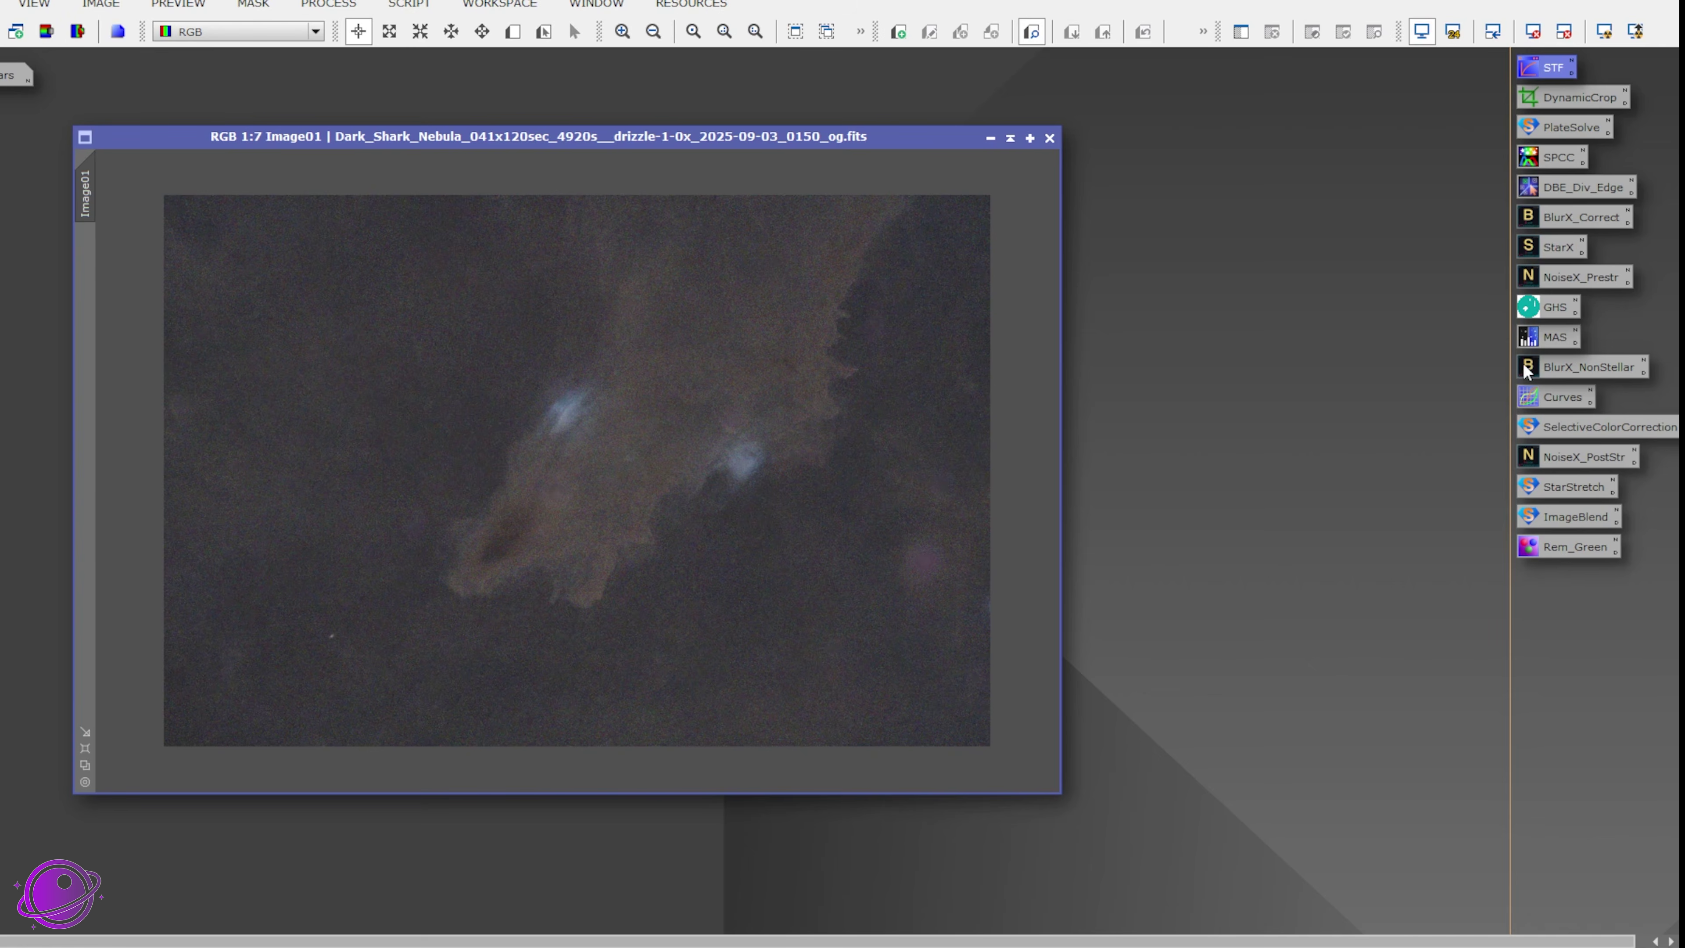
pyautogui.doubleClick(1562, 371)
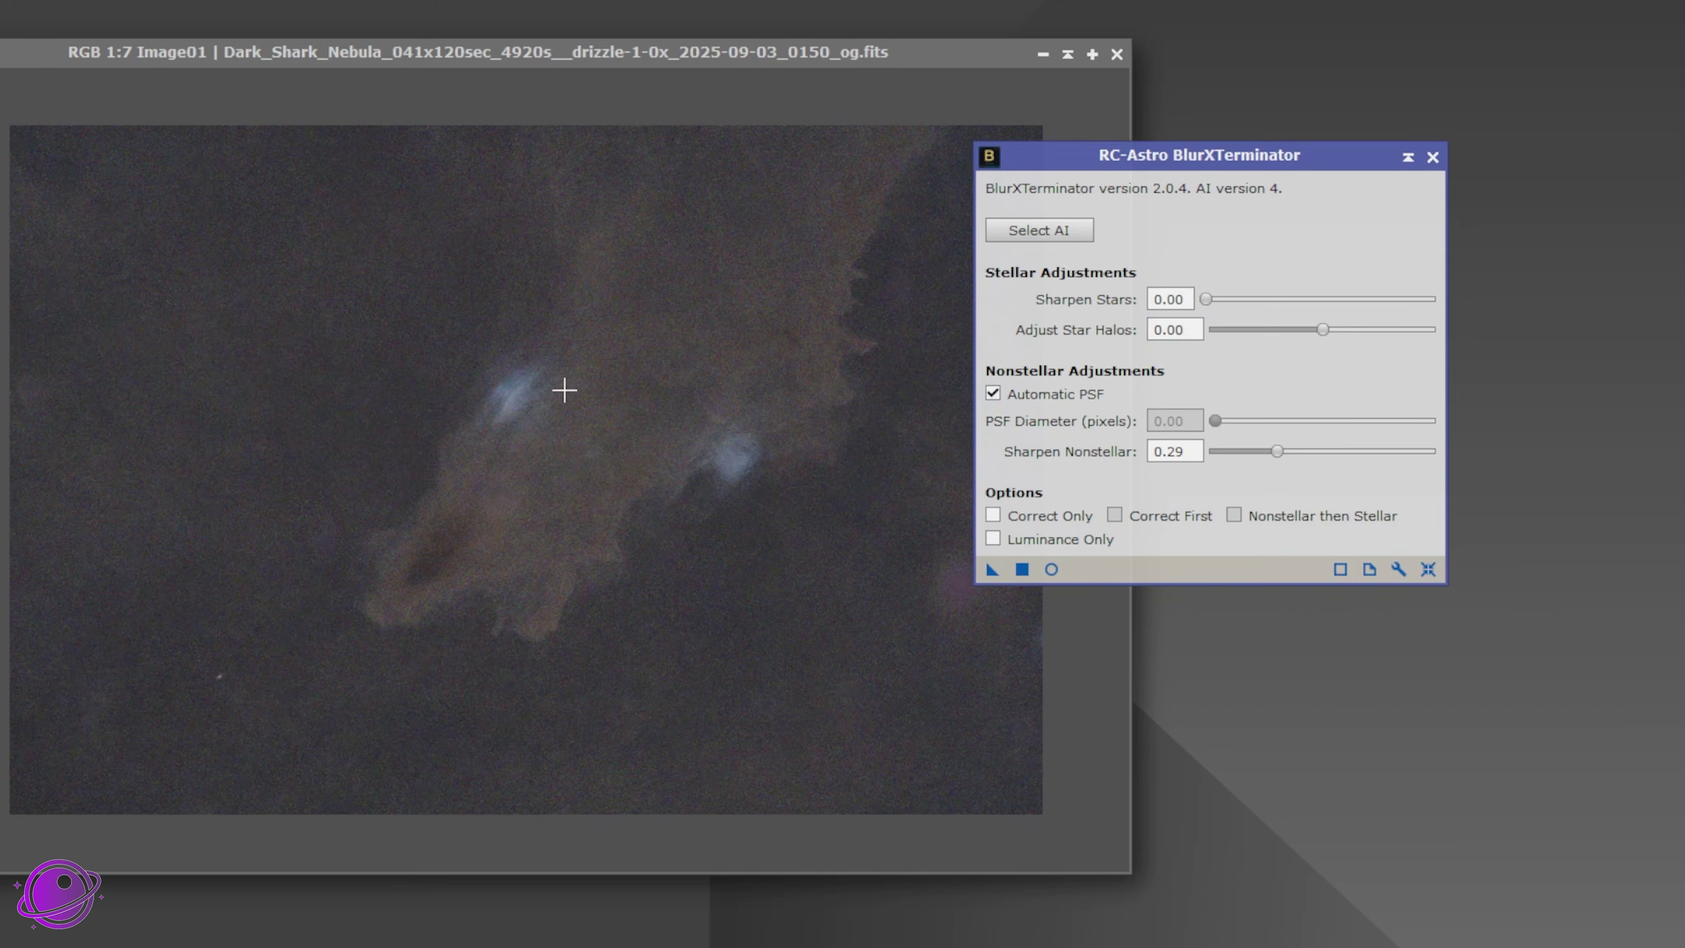
pyautogui.scroll(4, 523, 395)
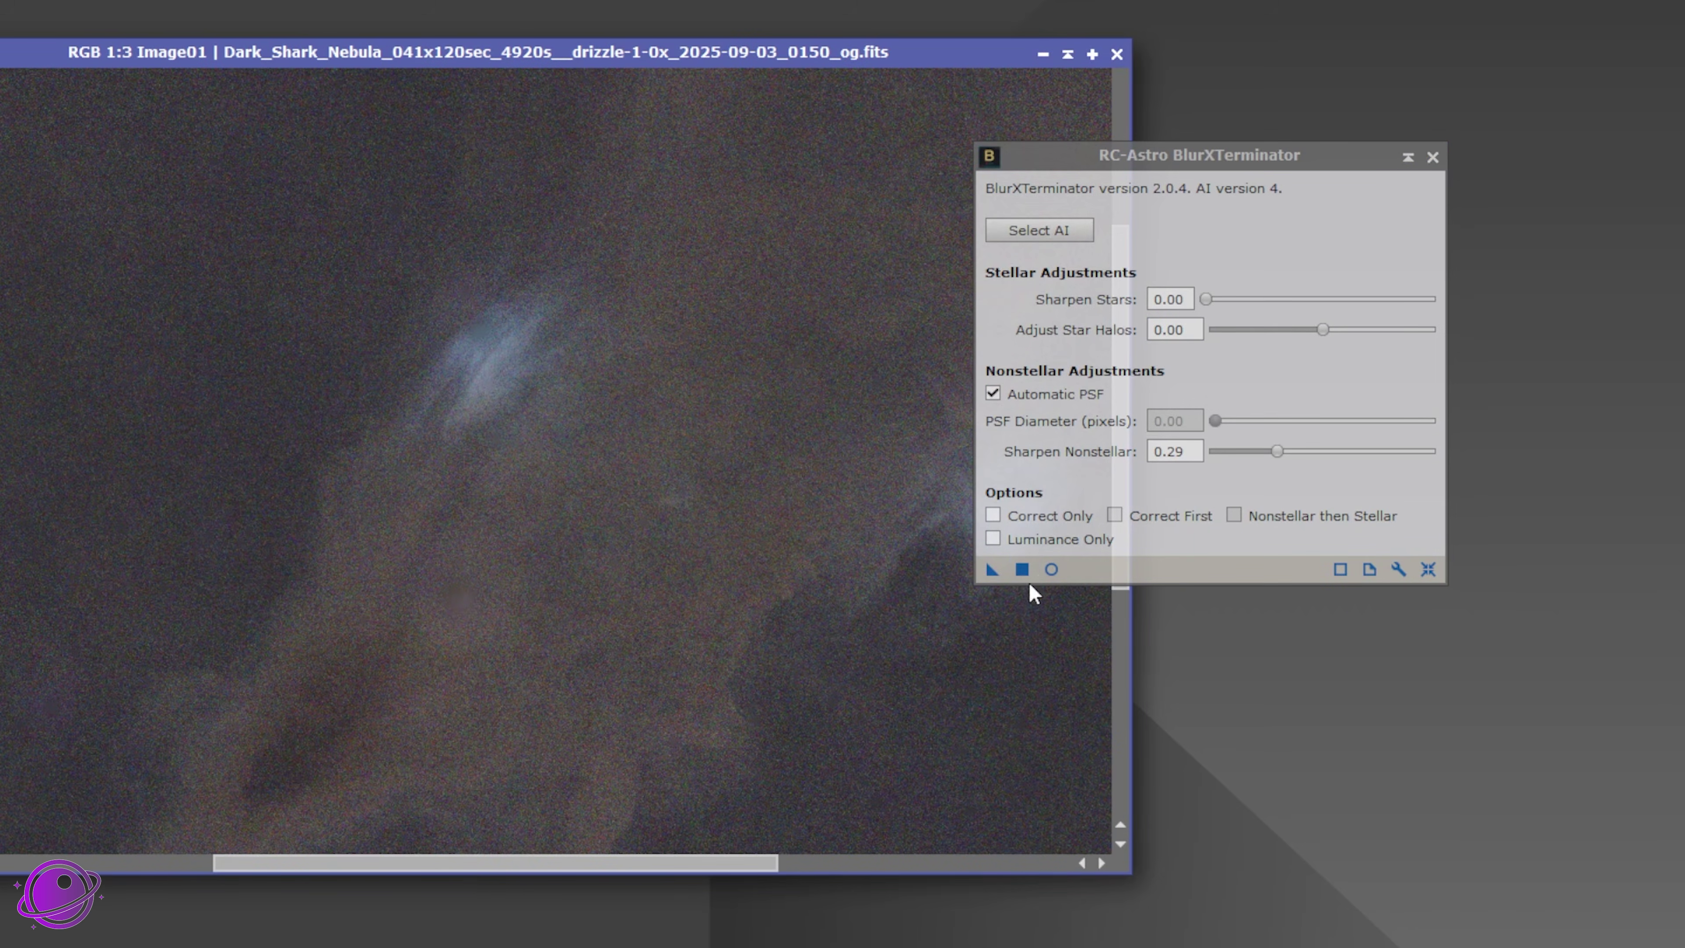
pyautogui.moveTo(991, 570); pyautogui.dragTo(342, 468)
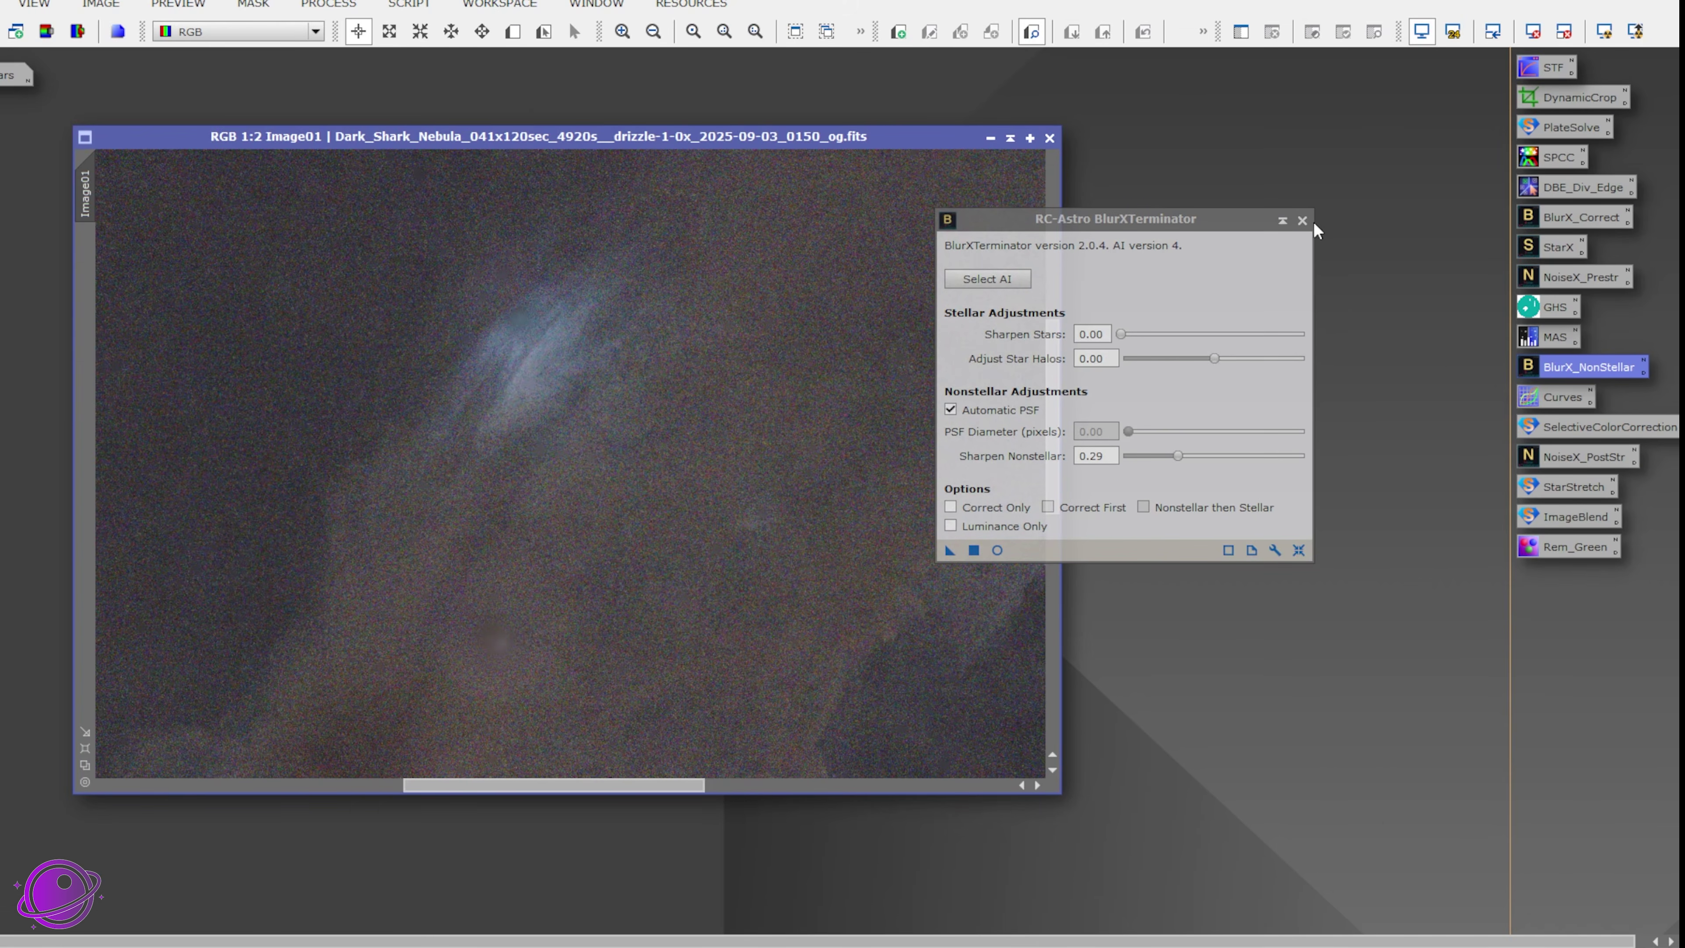
pyautogui.click(1302, 221)
# Step: Examine the sharpened detail in the blue reflection area and across the whole nebula at several magnifications
pyautogui.scroll(1, 500, 360)
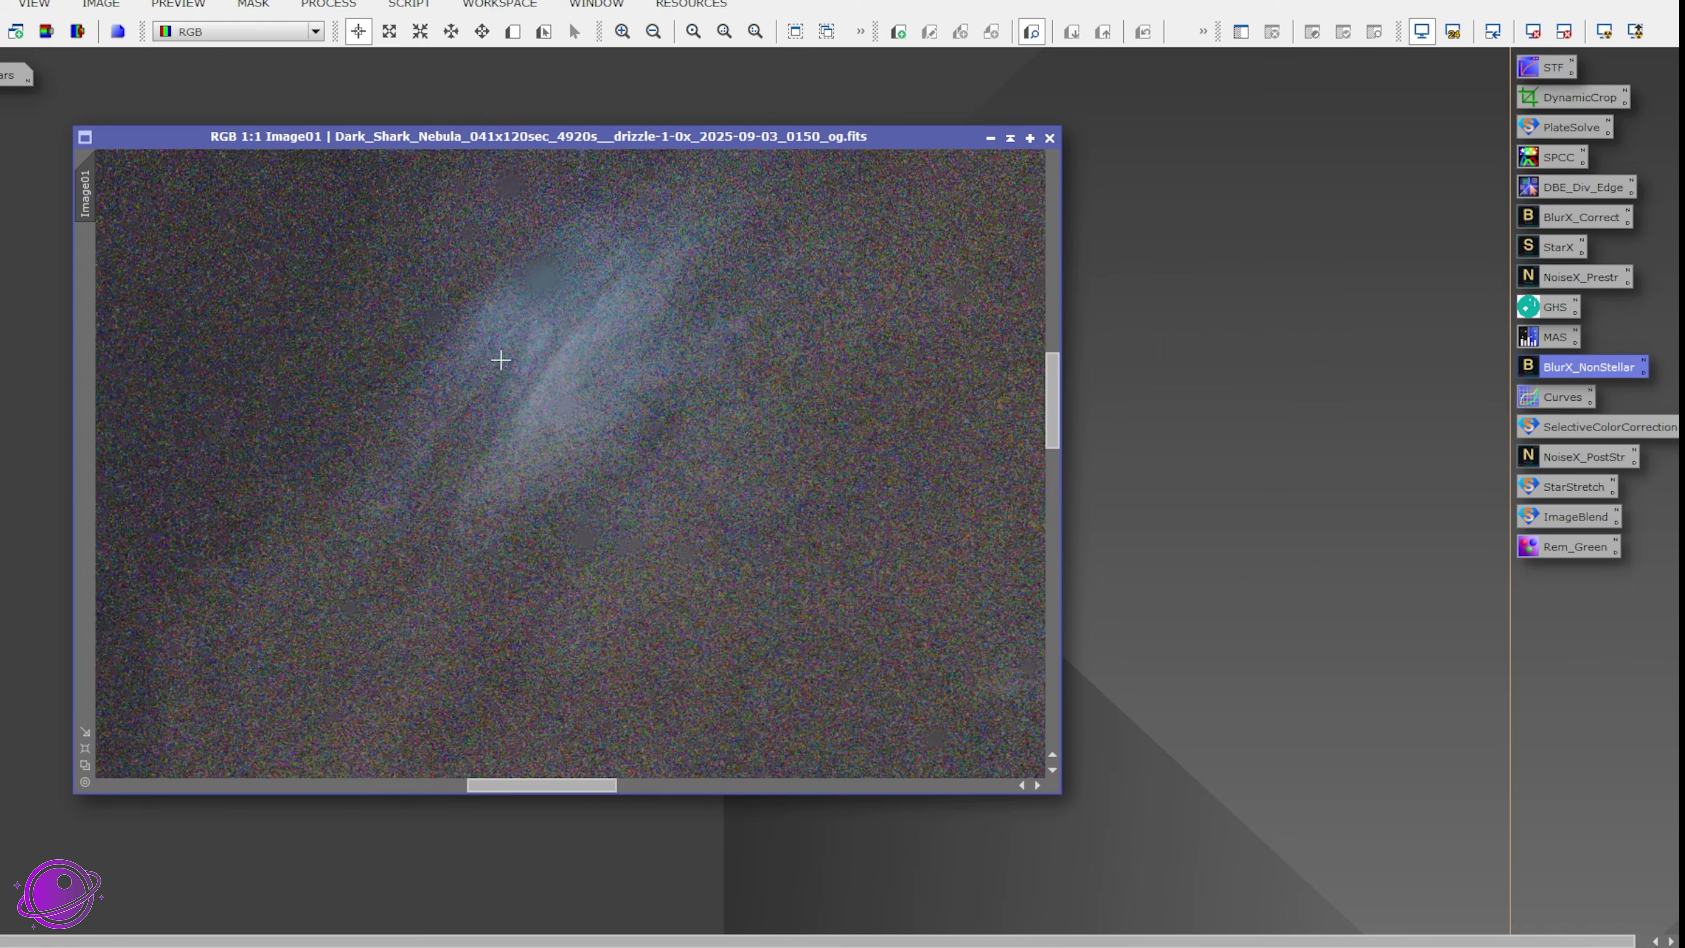
pyautogui.scroll(-1, 572, 351)
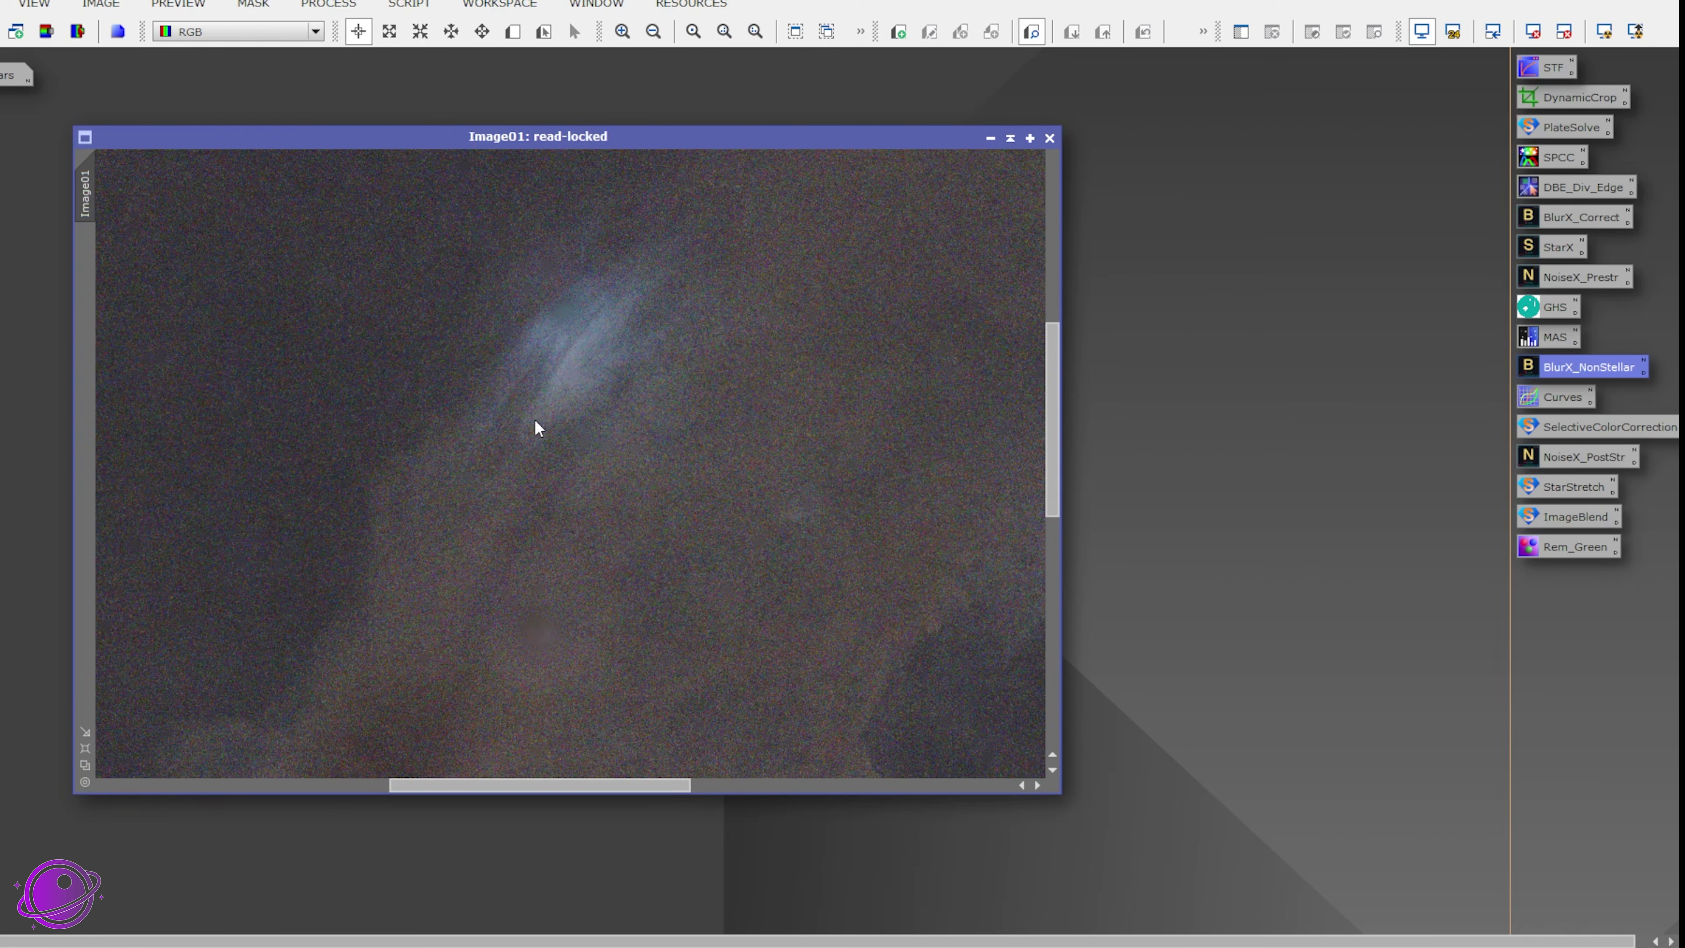
pyautogui.scroll(-4, 650, 414)
pyautogui.scroll(-1, 743, 501)
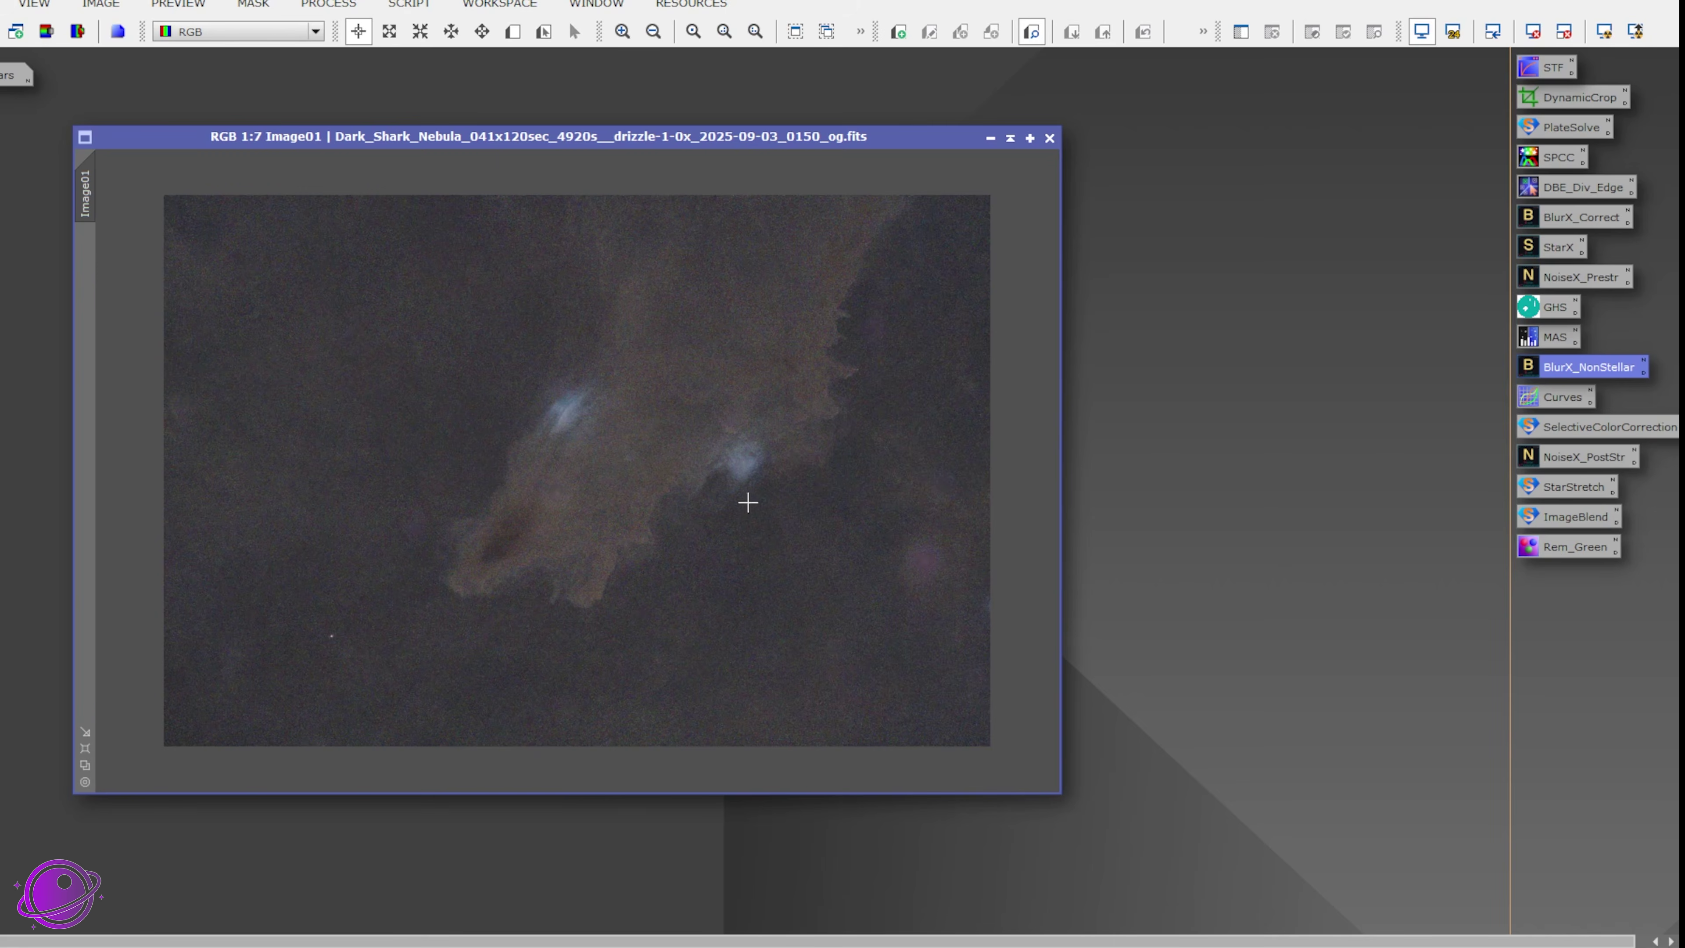
pyautogui.scroll(1, 843, 424)
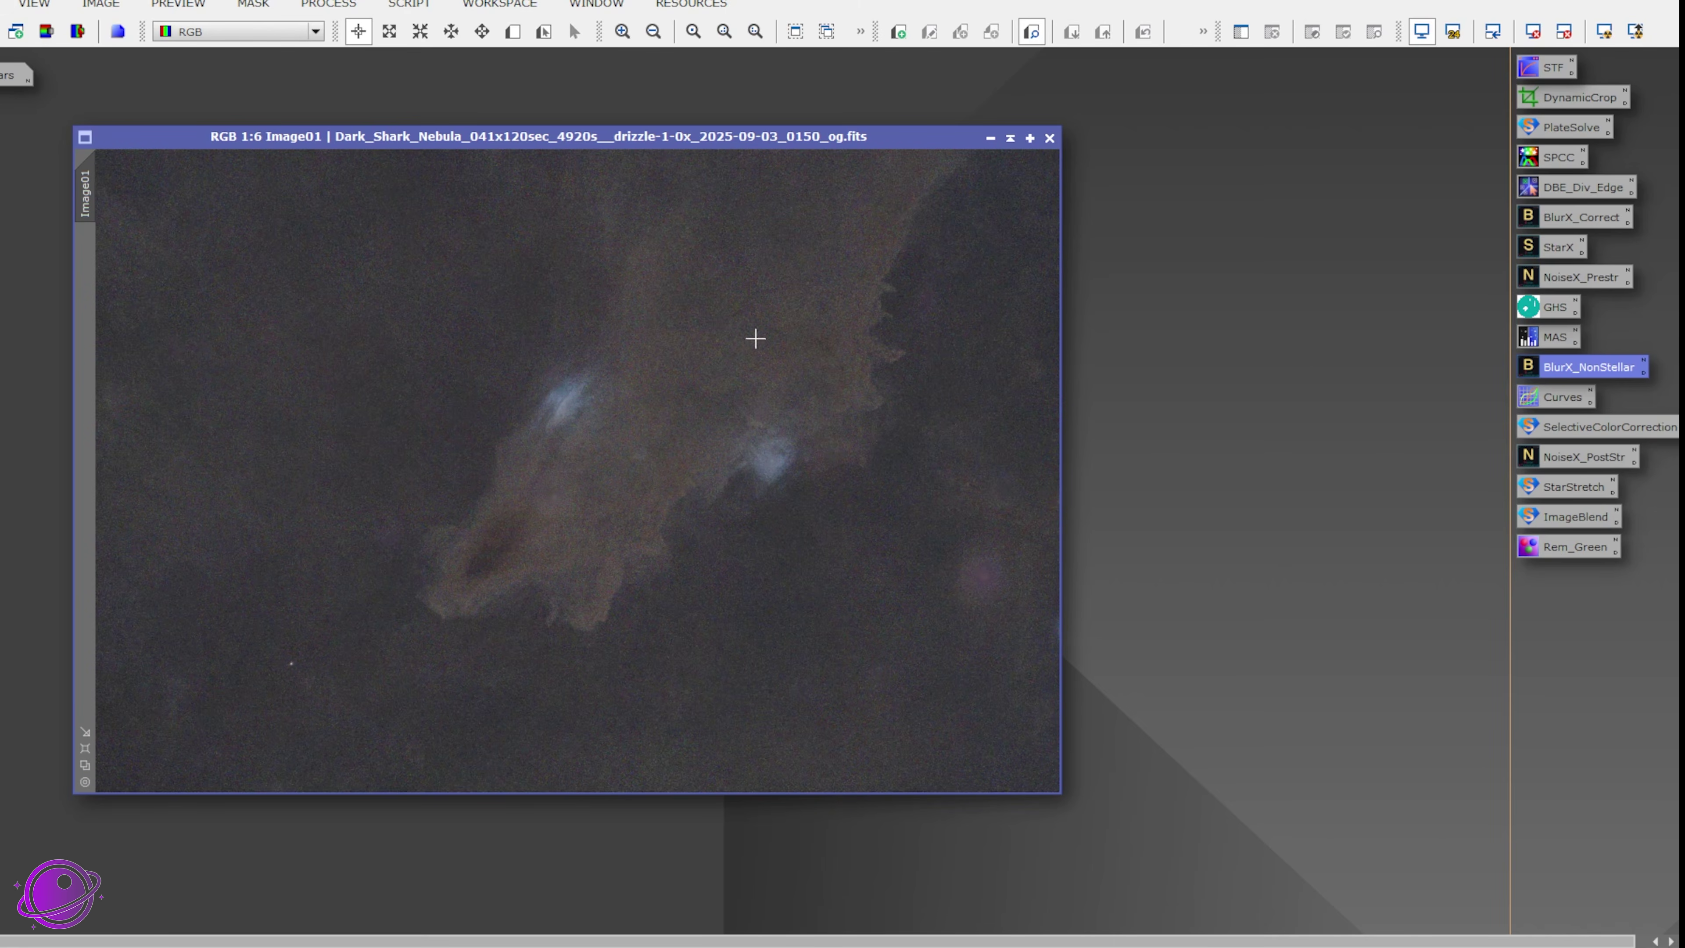
# Step: Denoise the starless image with NoiseXTerminator at HF intensity 0.75, HF color, LF intensity and LF color 0.90, scale 5.0 and 2 iterations
pyautogui.click(1544, 399)
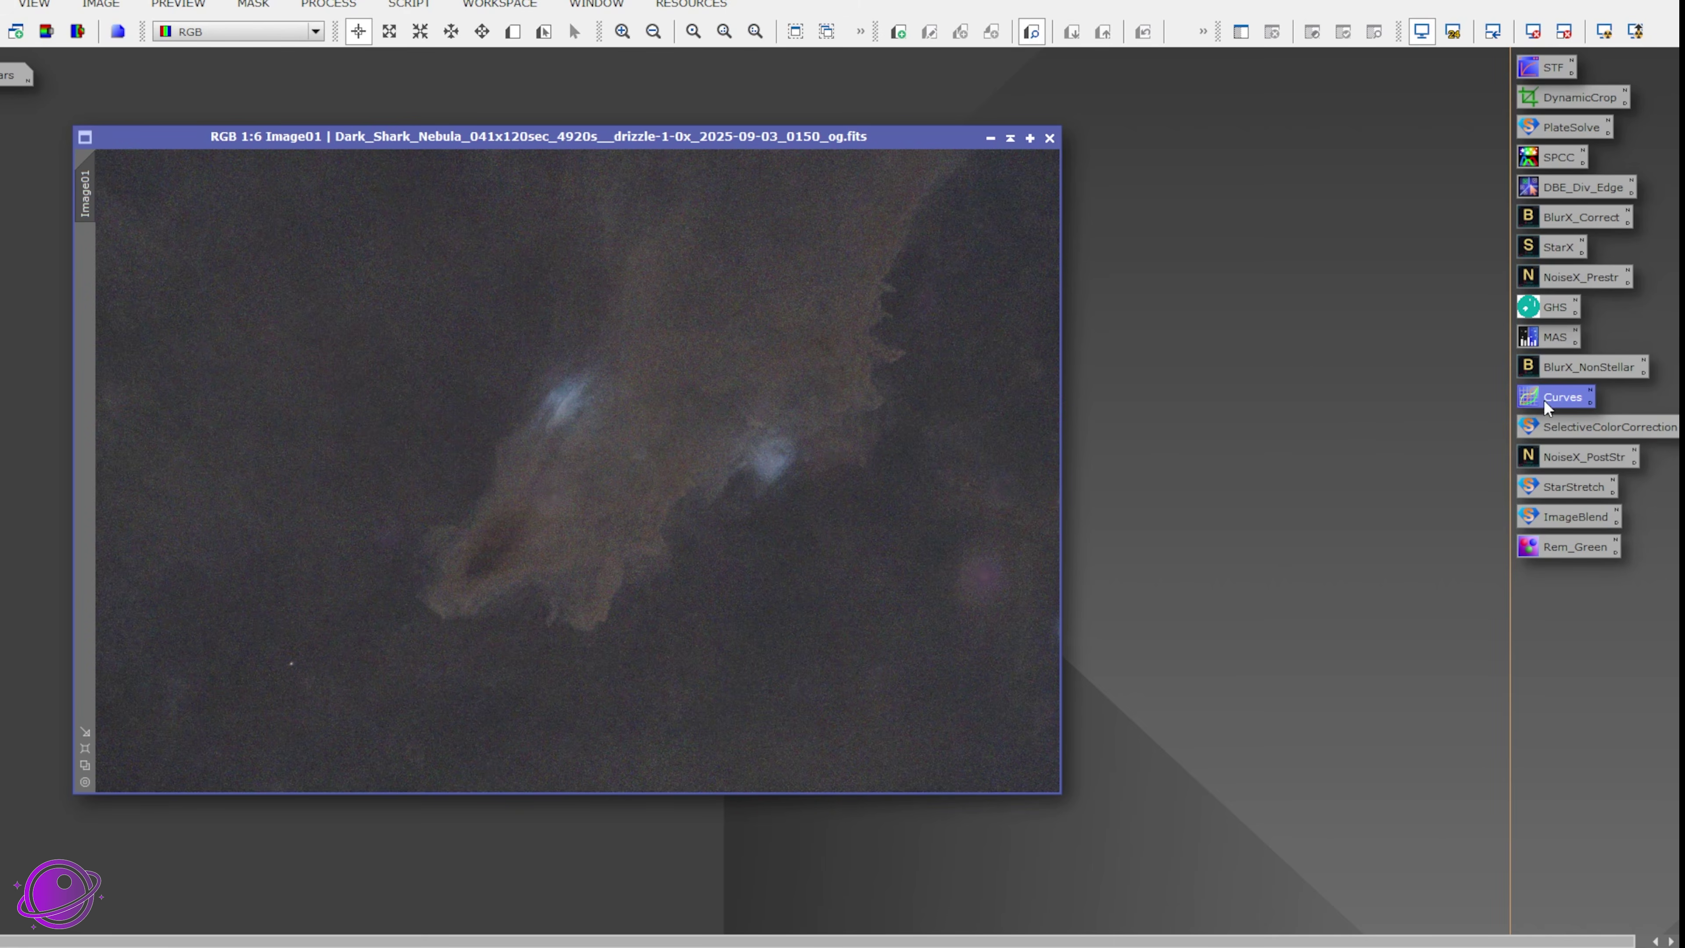
pyautogui.click(1569, 424)
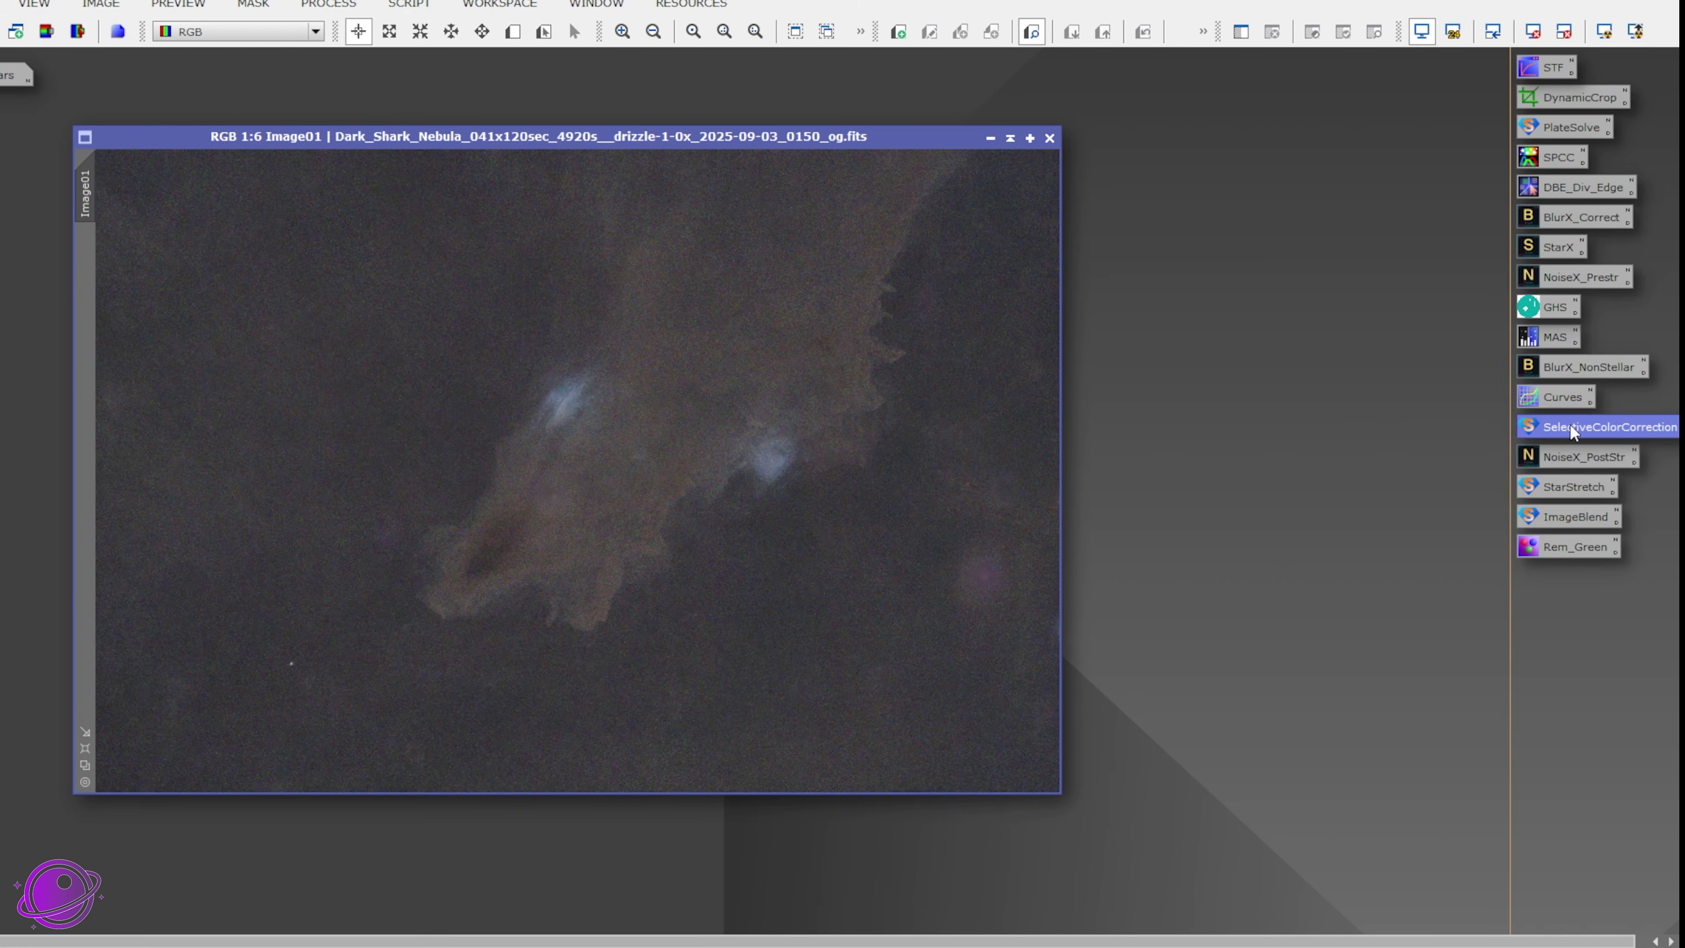
pyautogui.doubleClick(1559, 457)
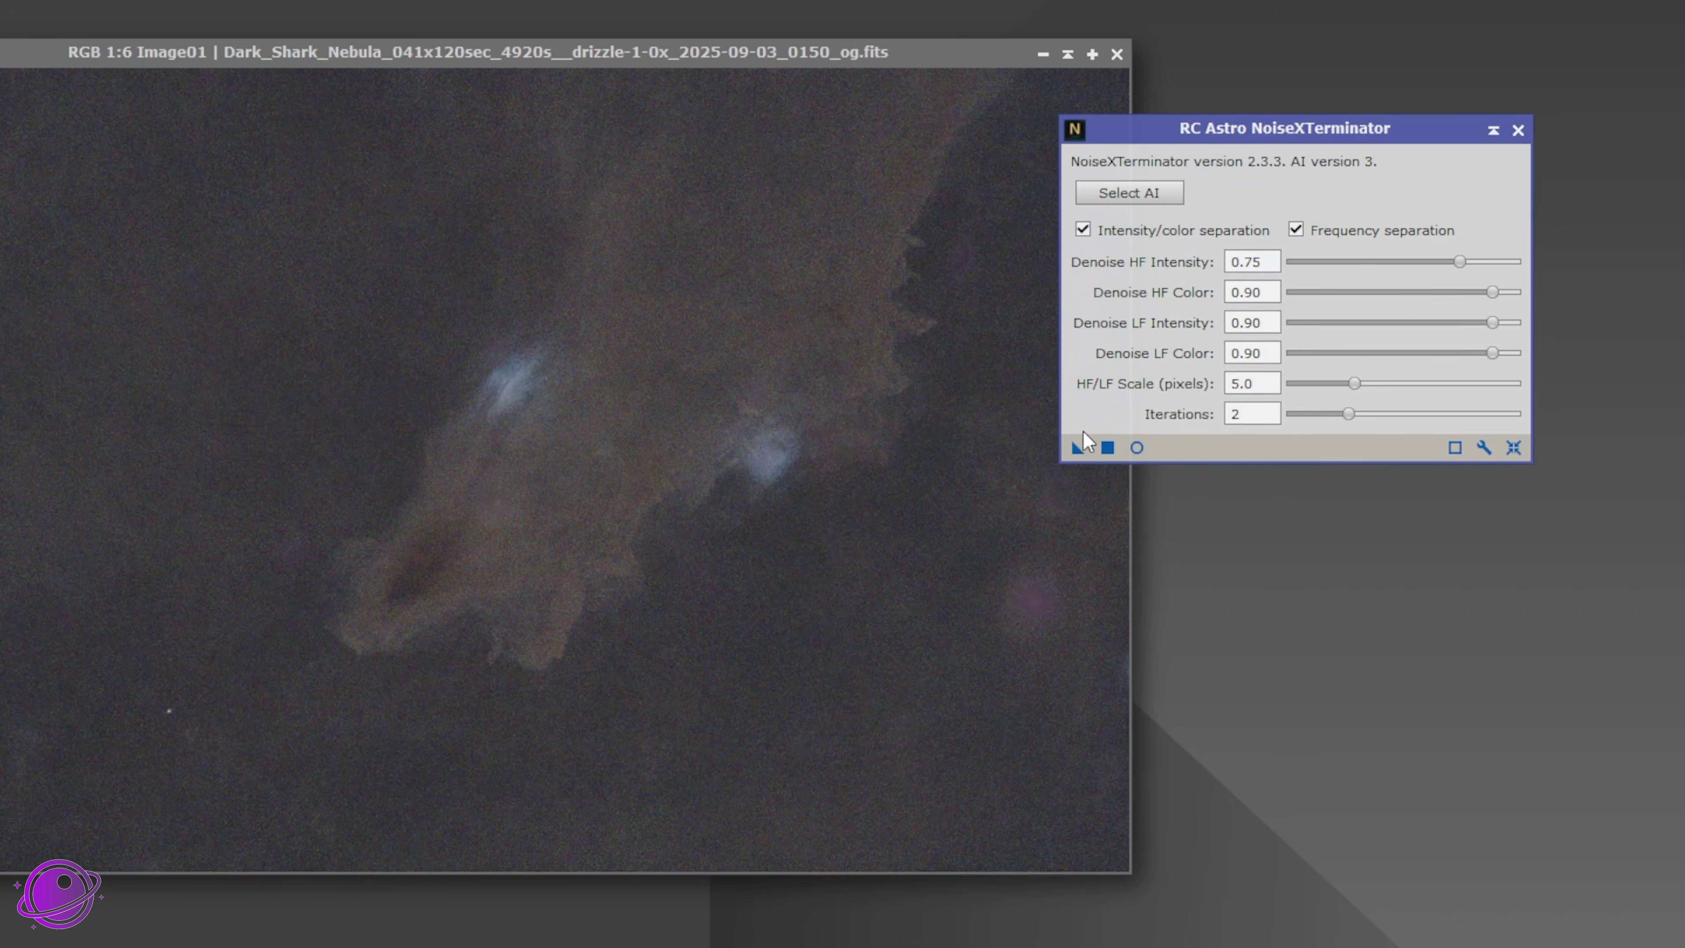
pyautogui.moveTo(1078, 448); pyautogui.dragTo(374, 312)
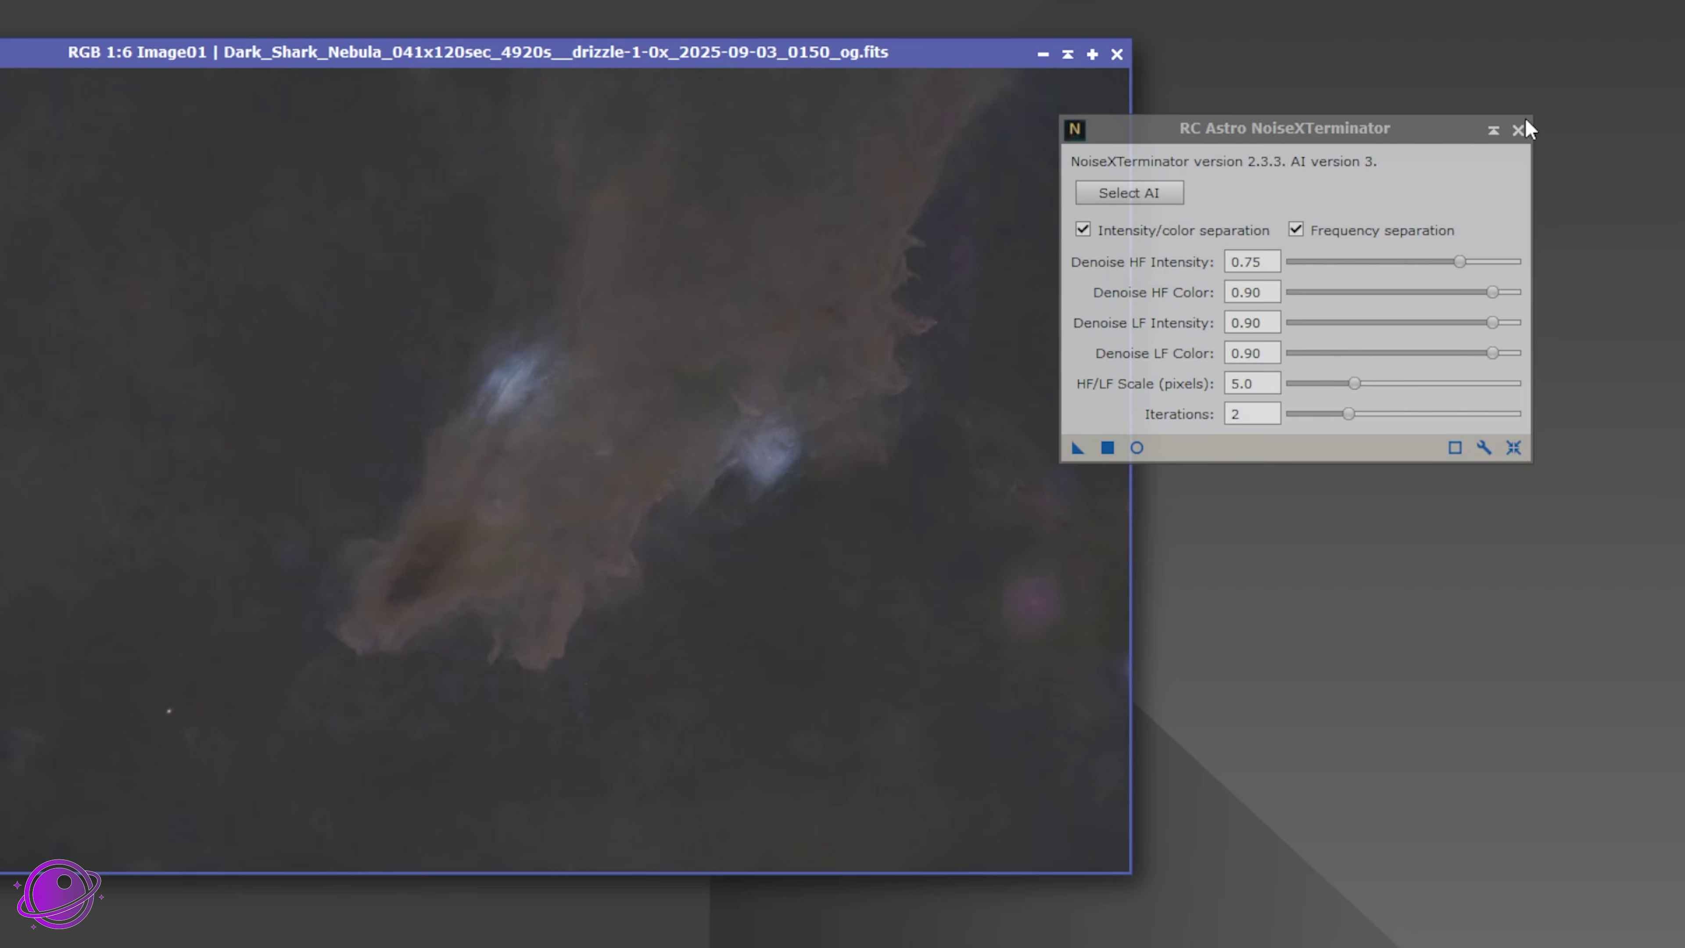
pyautogui.click(1518, 130)
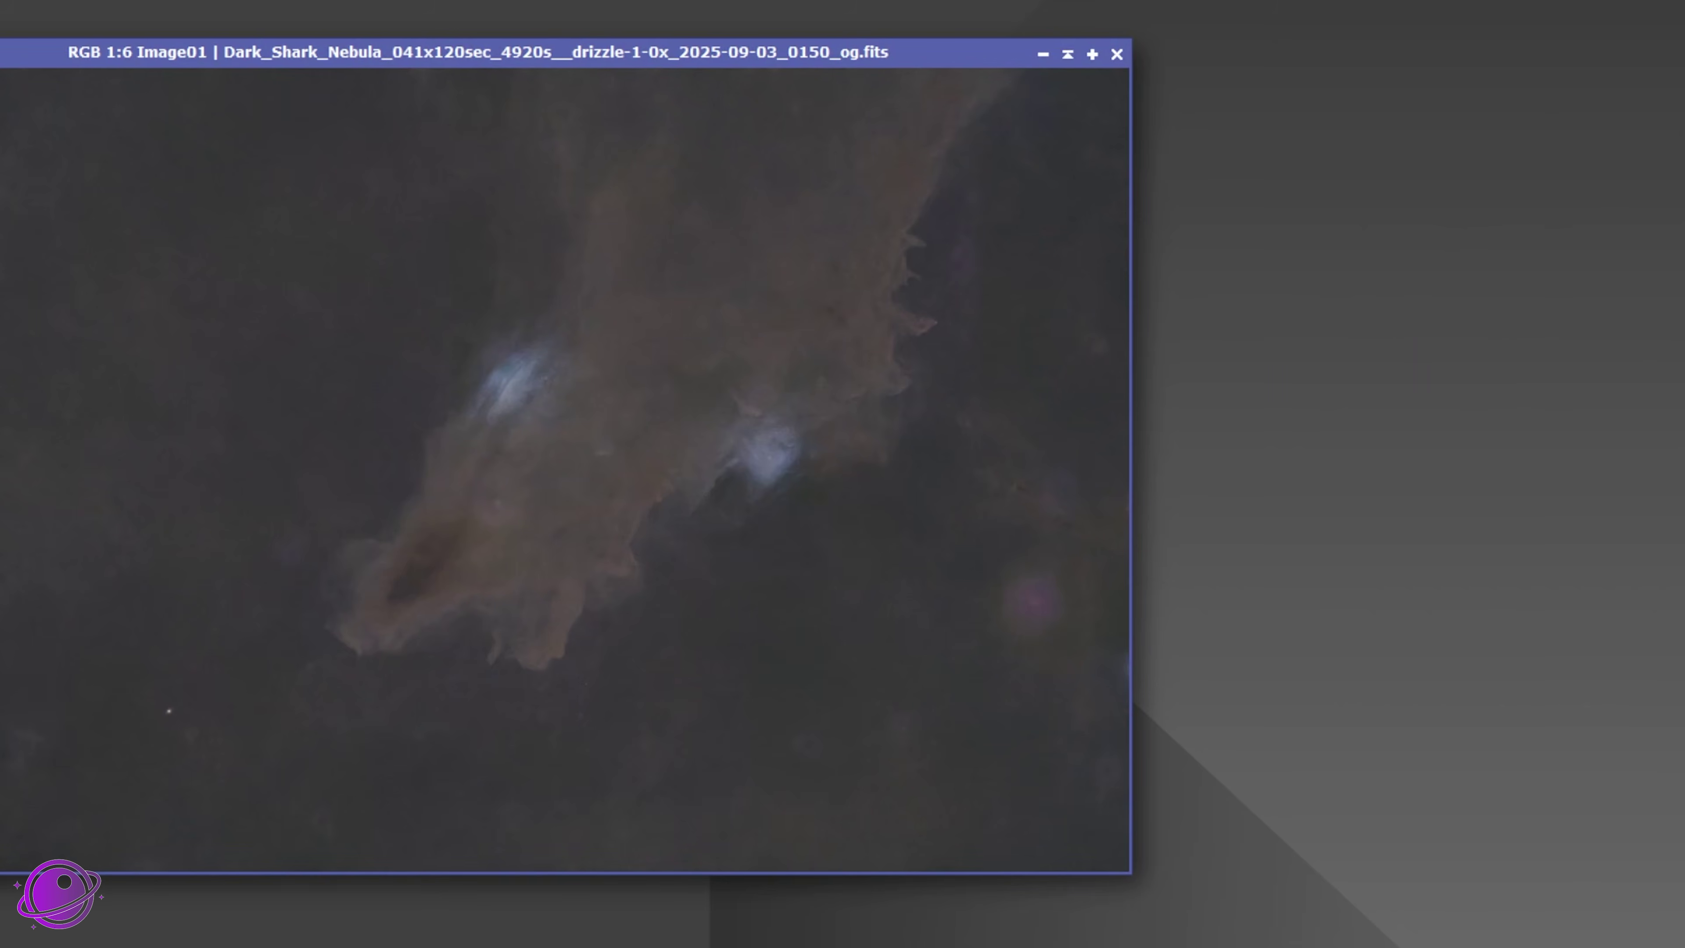
pyautogui.hotkey('ctrl', 'z')
pyautogui.scroll(-1, 628, 500)
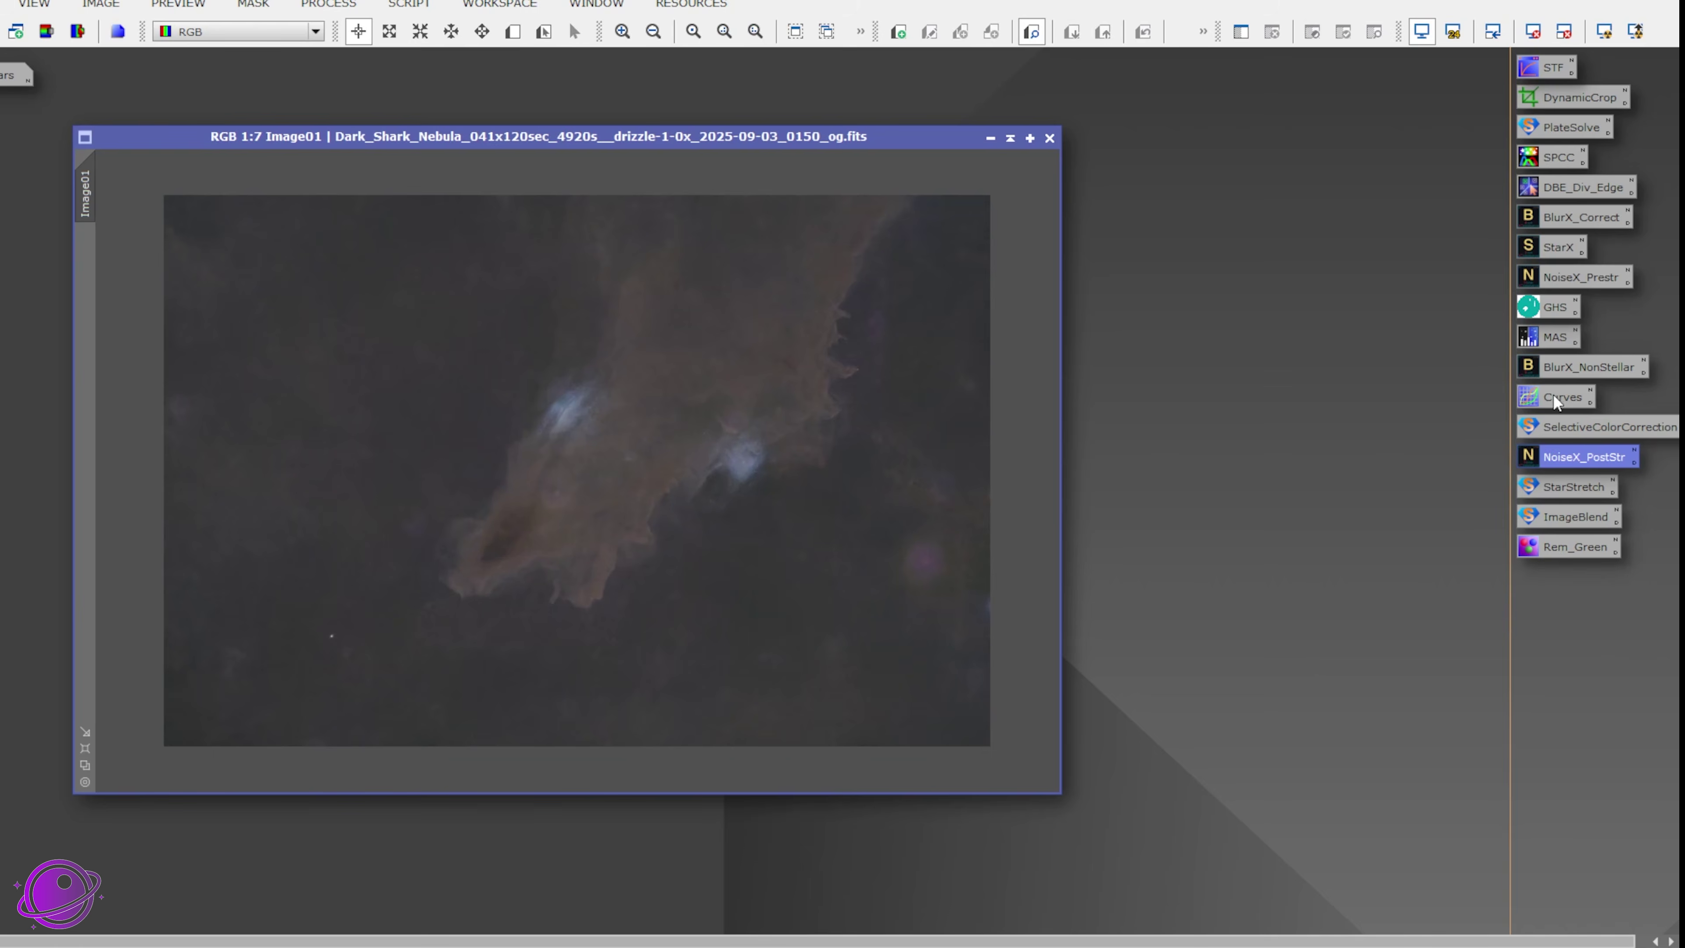
# Step: Preview an RGB/K S-curve on the starless image with points at 0.66150/0.83204 and 0.16021/0.10853 in CurvesTransformation
pyautogui.doubleClick(1554, 401)
pyautogui.moveTo(1463, 322); pyautogui.dragTo(1172, 162)
pyautogui.click(1076, 662)
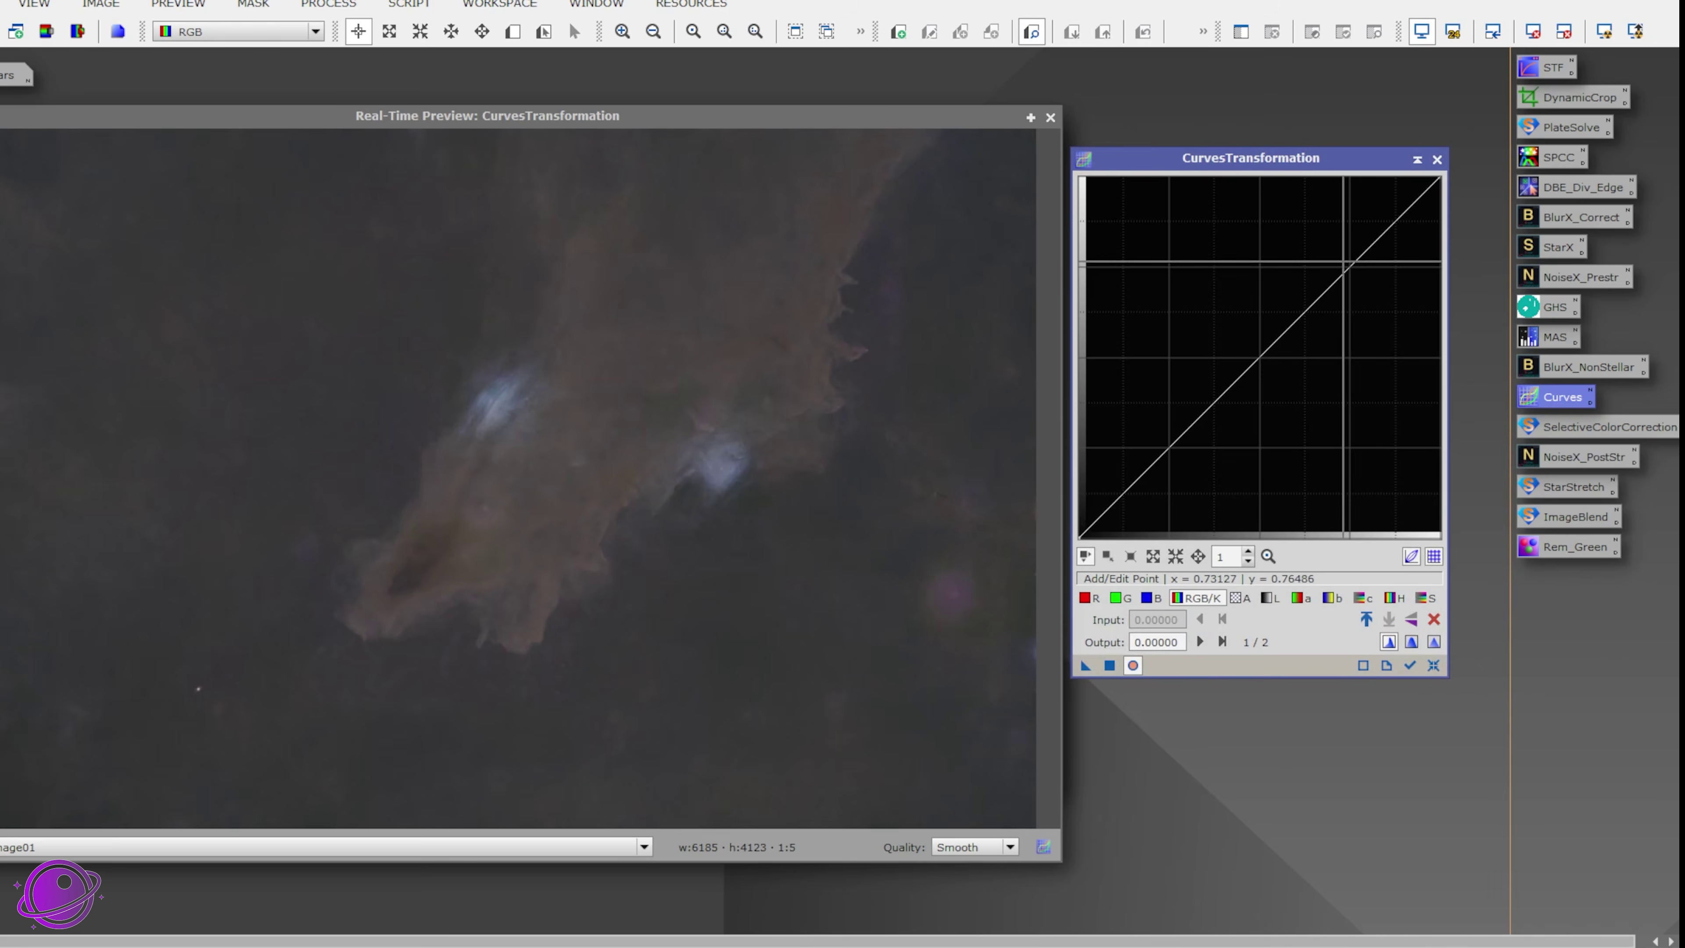
pyautogui.moveTo(1343, 262); pyautogui.dragTo(1318, 237)
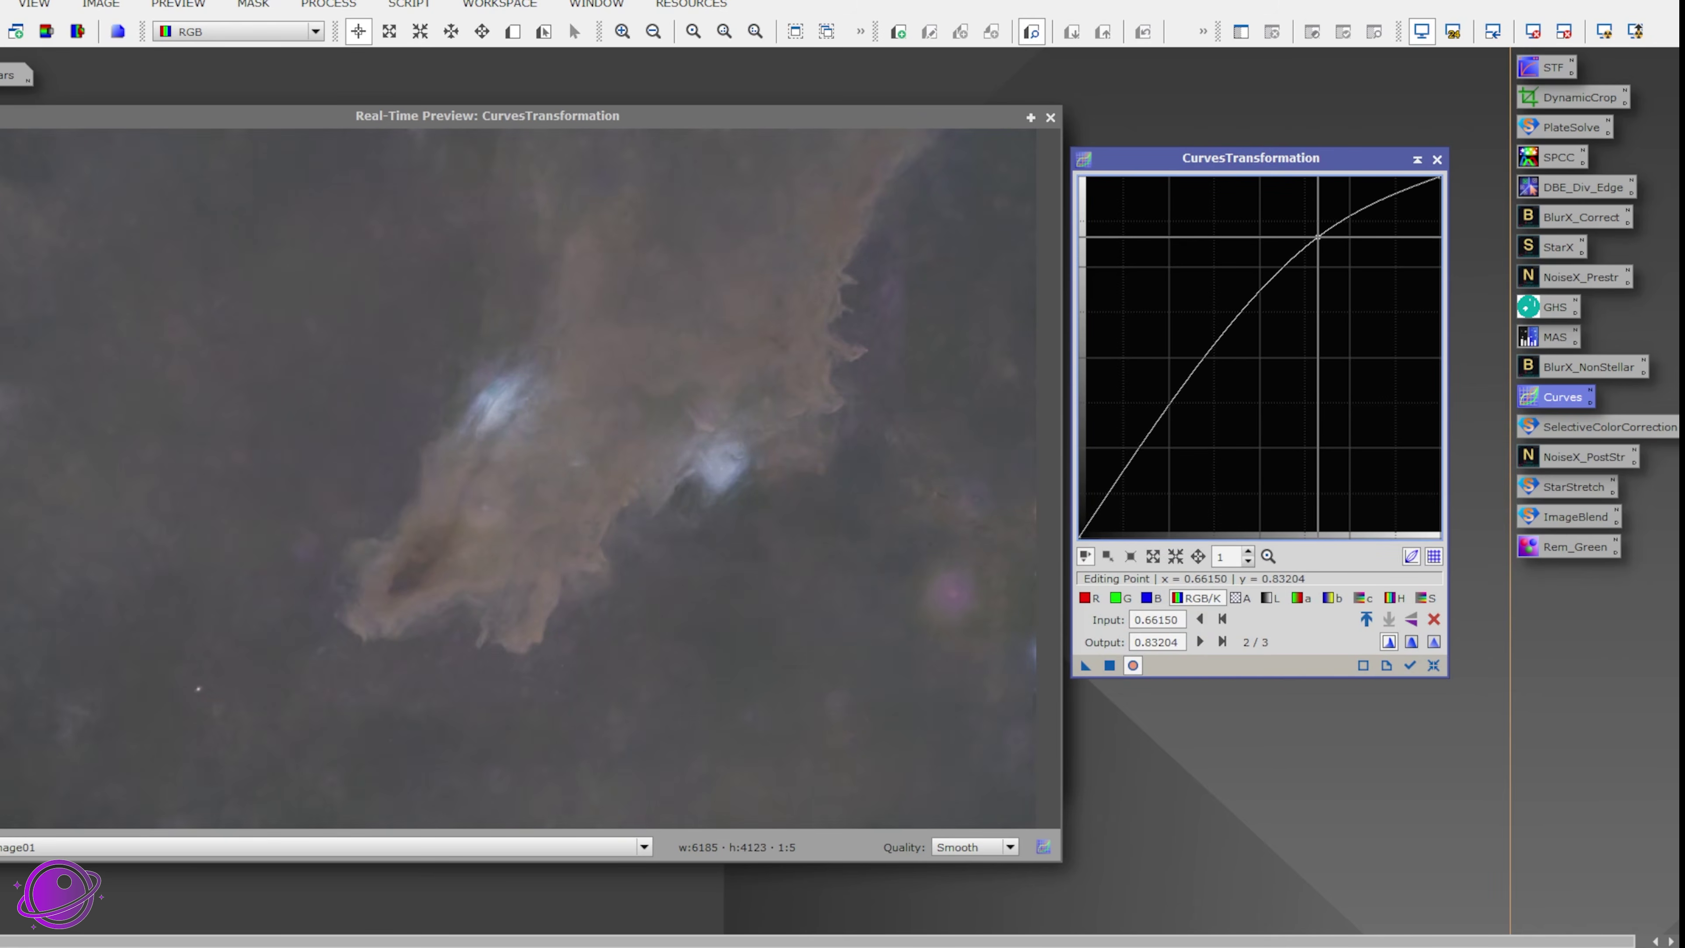
pyautogui.moveTo(1133, 468); pyautogui.dragTo(1136, 497)
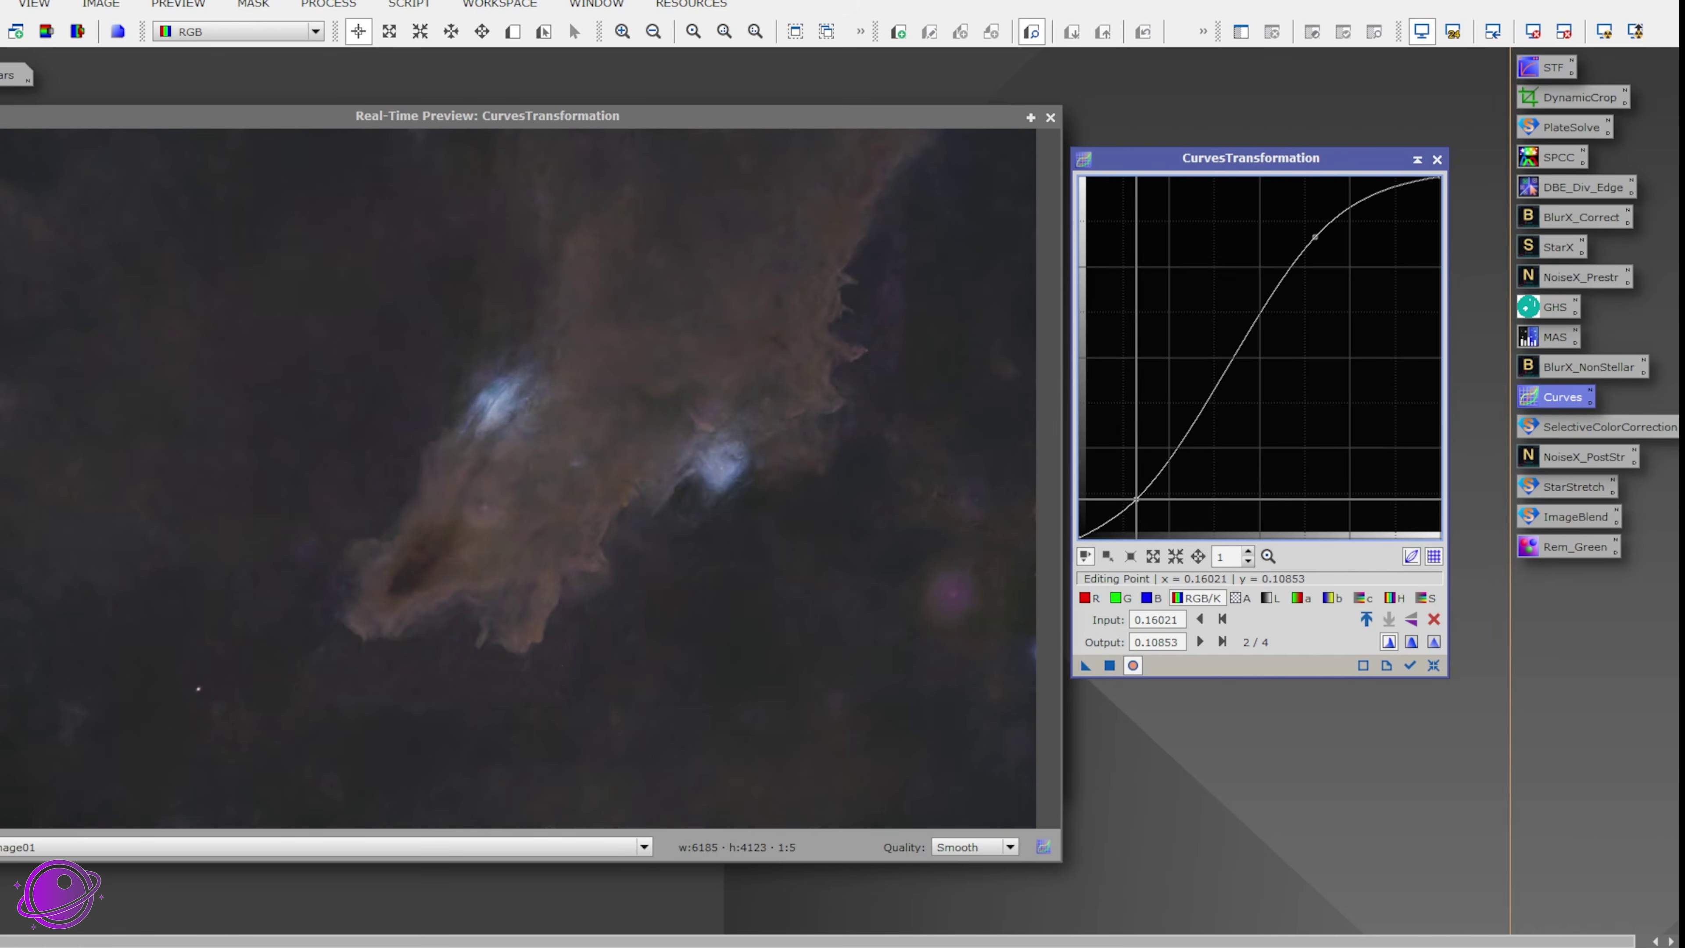
# Step: Shape the lightness curve into an S with a highlight point at 0.67183/0.85271, slightly raise midtone saturation, and apply the combined curves
pyautogui.click(1269, 597)
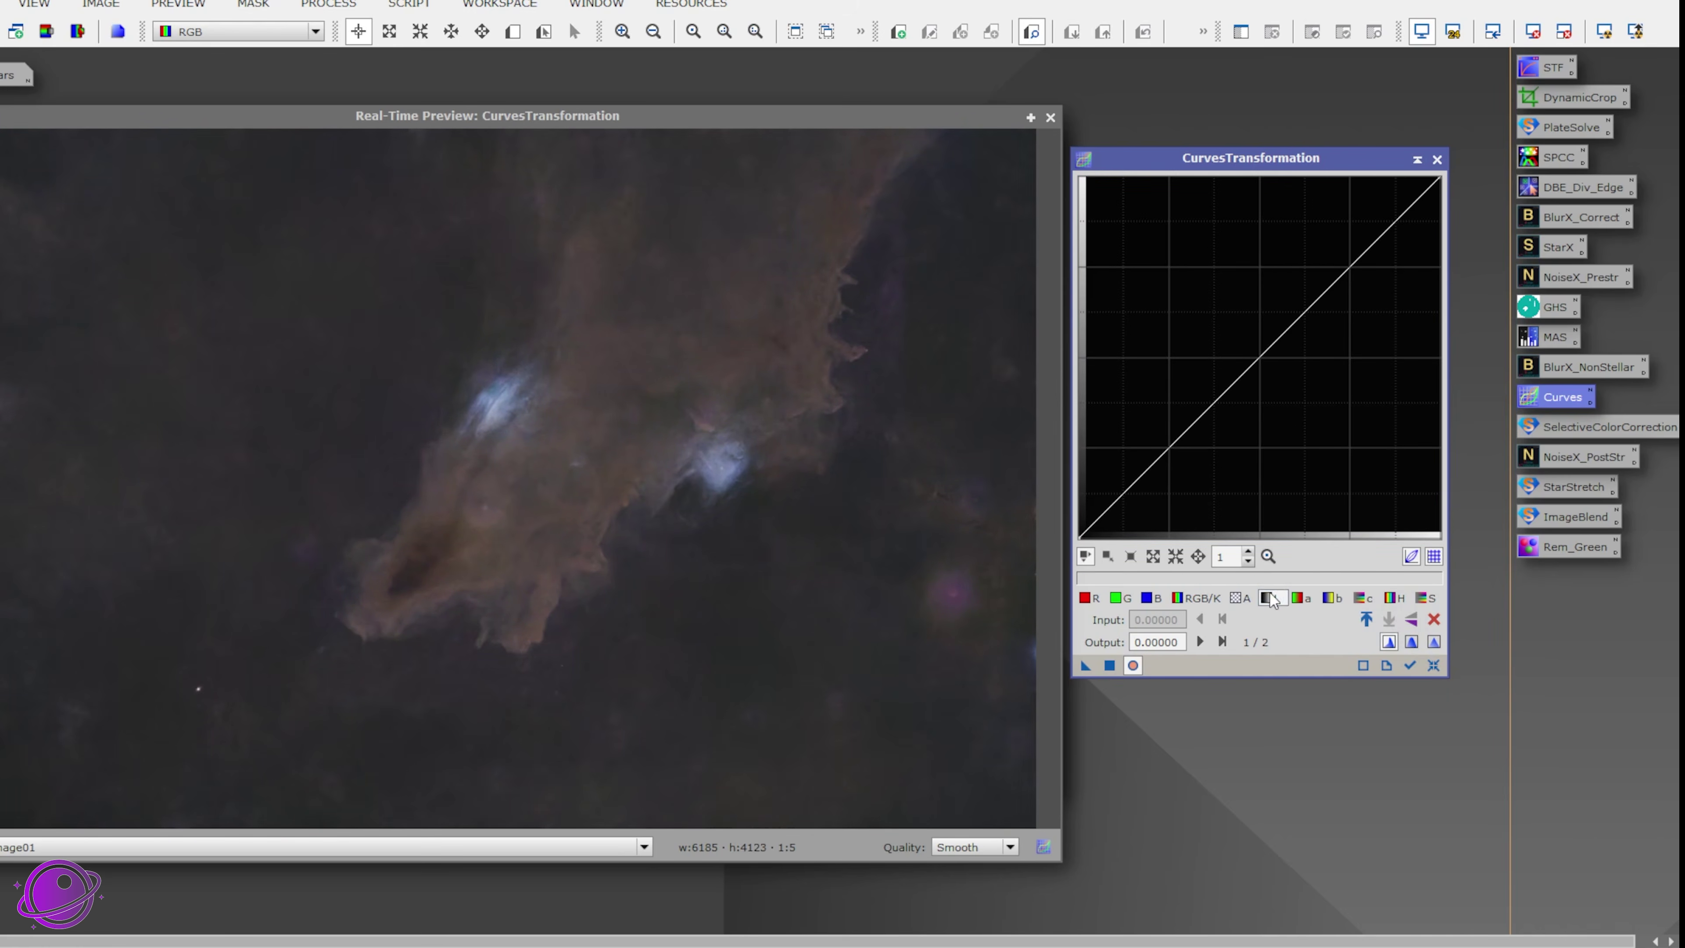
pyautogui.moveTo(1368, 251); pyautogui.dragTo(1320, 233)
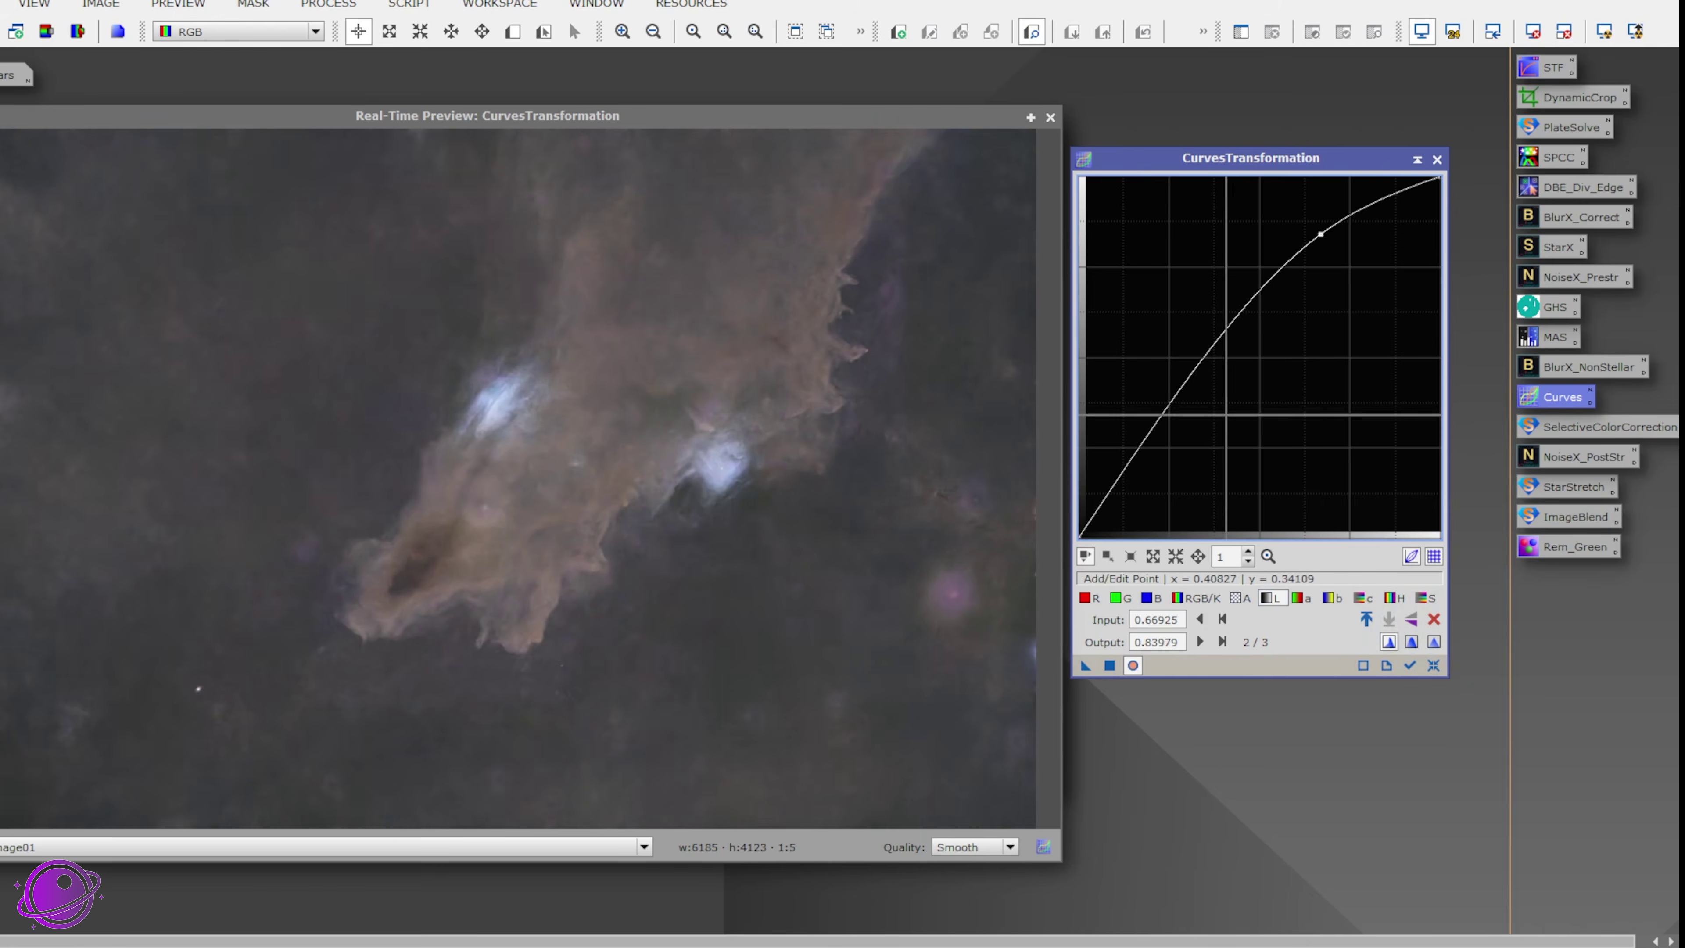
pyautogui.click(1122, 489)
pyautogui.moveTo(1122, 490); pyautogui.dragTo(1134, 491)
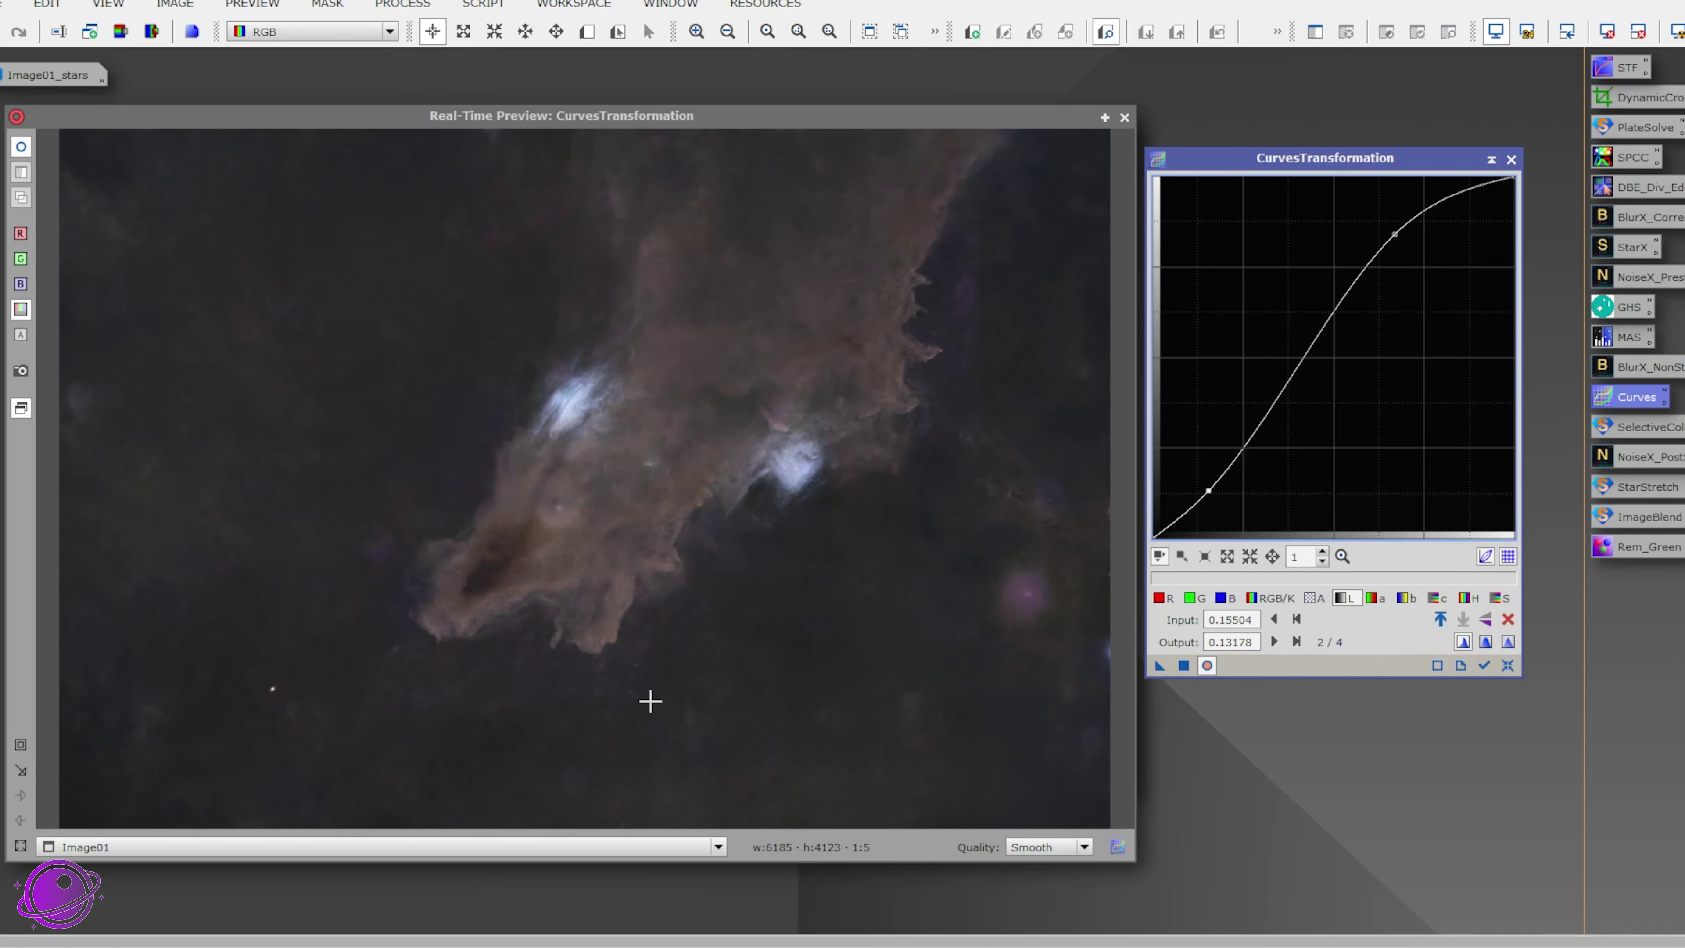
pyautogui.moveTo(1394, 234); pyautogui.dragTo(1384, 222)
pyautogui.moveTo(1404, 233); pyautogui.dragTo(1395, 229)
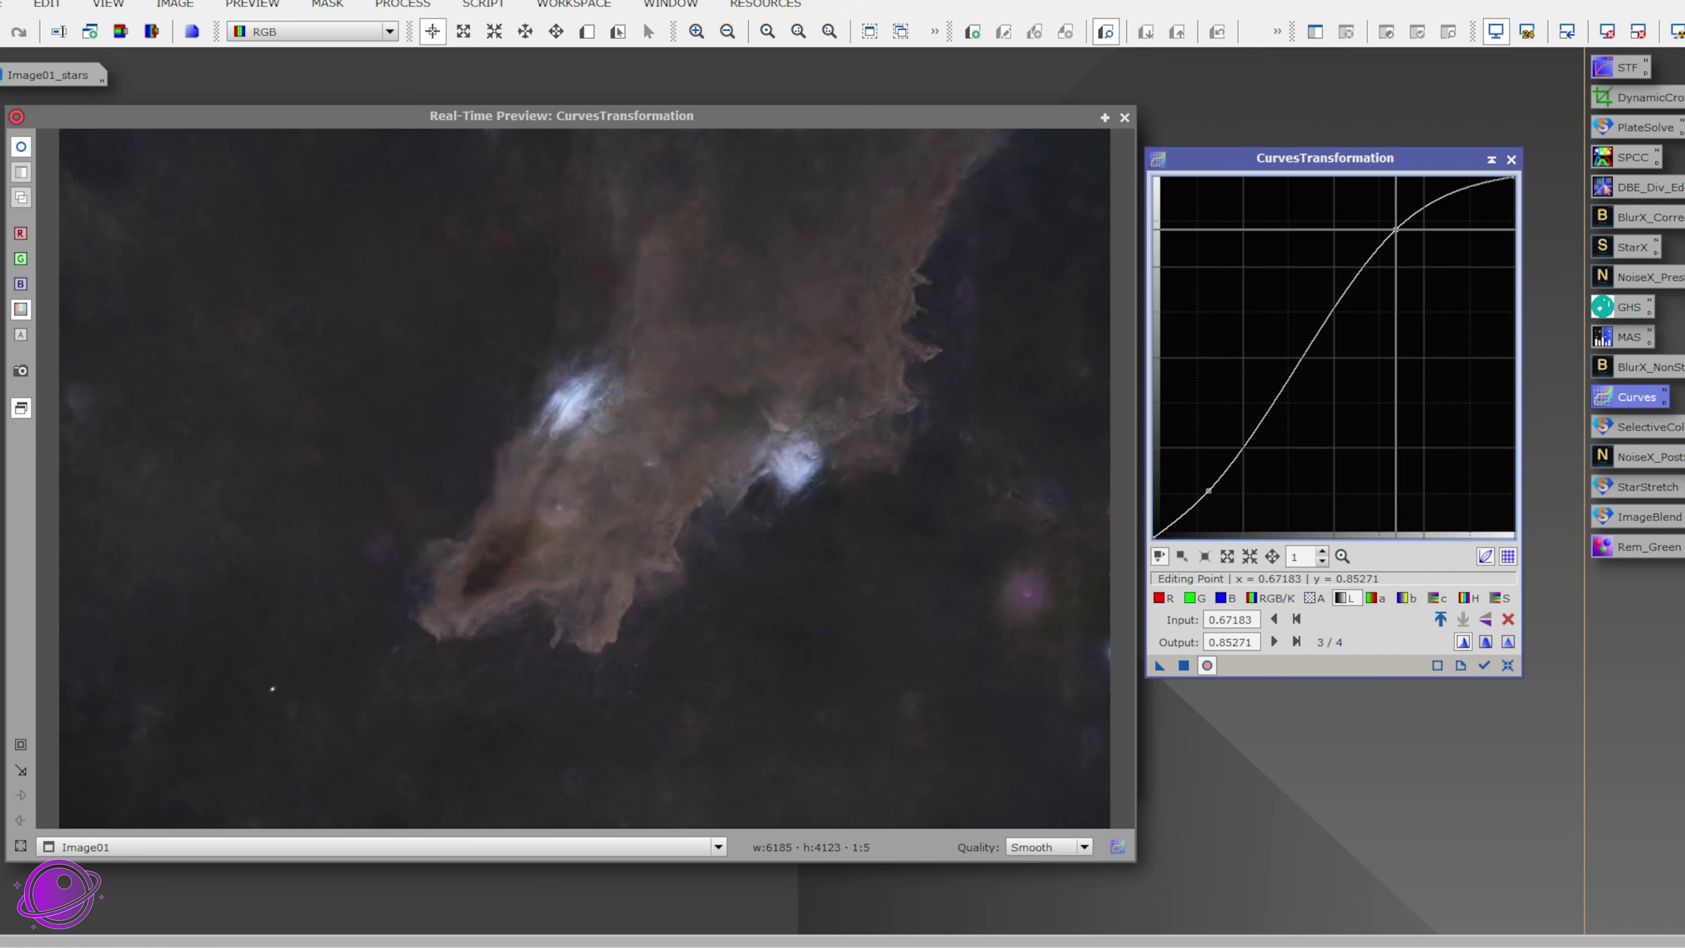
pyautogui.click(1210, 491)
pyautogui.moveTo(1211, 490); pyautogui.dragTo(1211, 494)
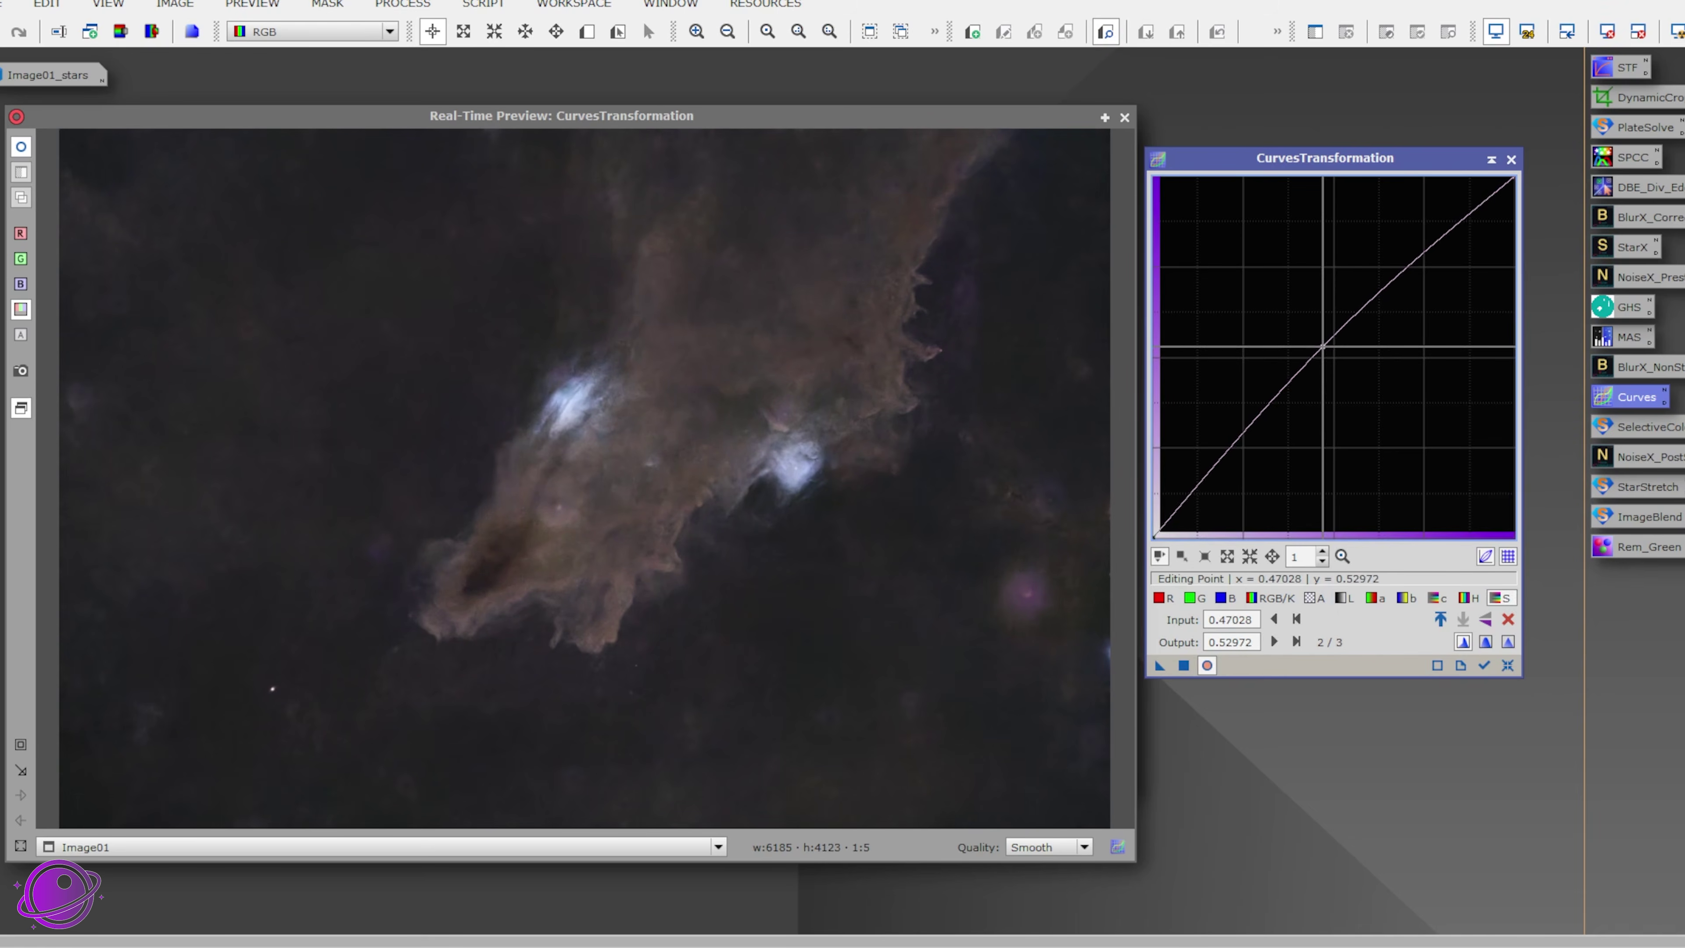
pyautogui.moveTo(1324, 347); pyautogui.dragTo(1324, 342)
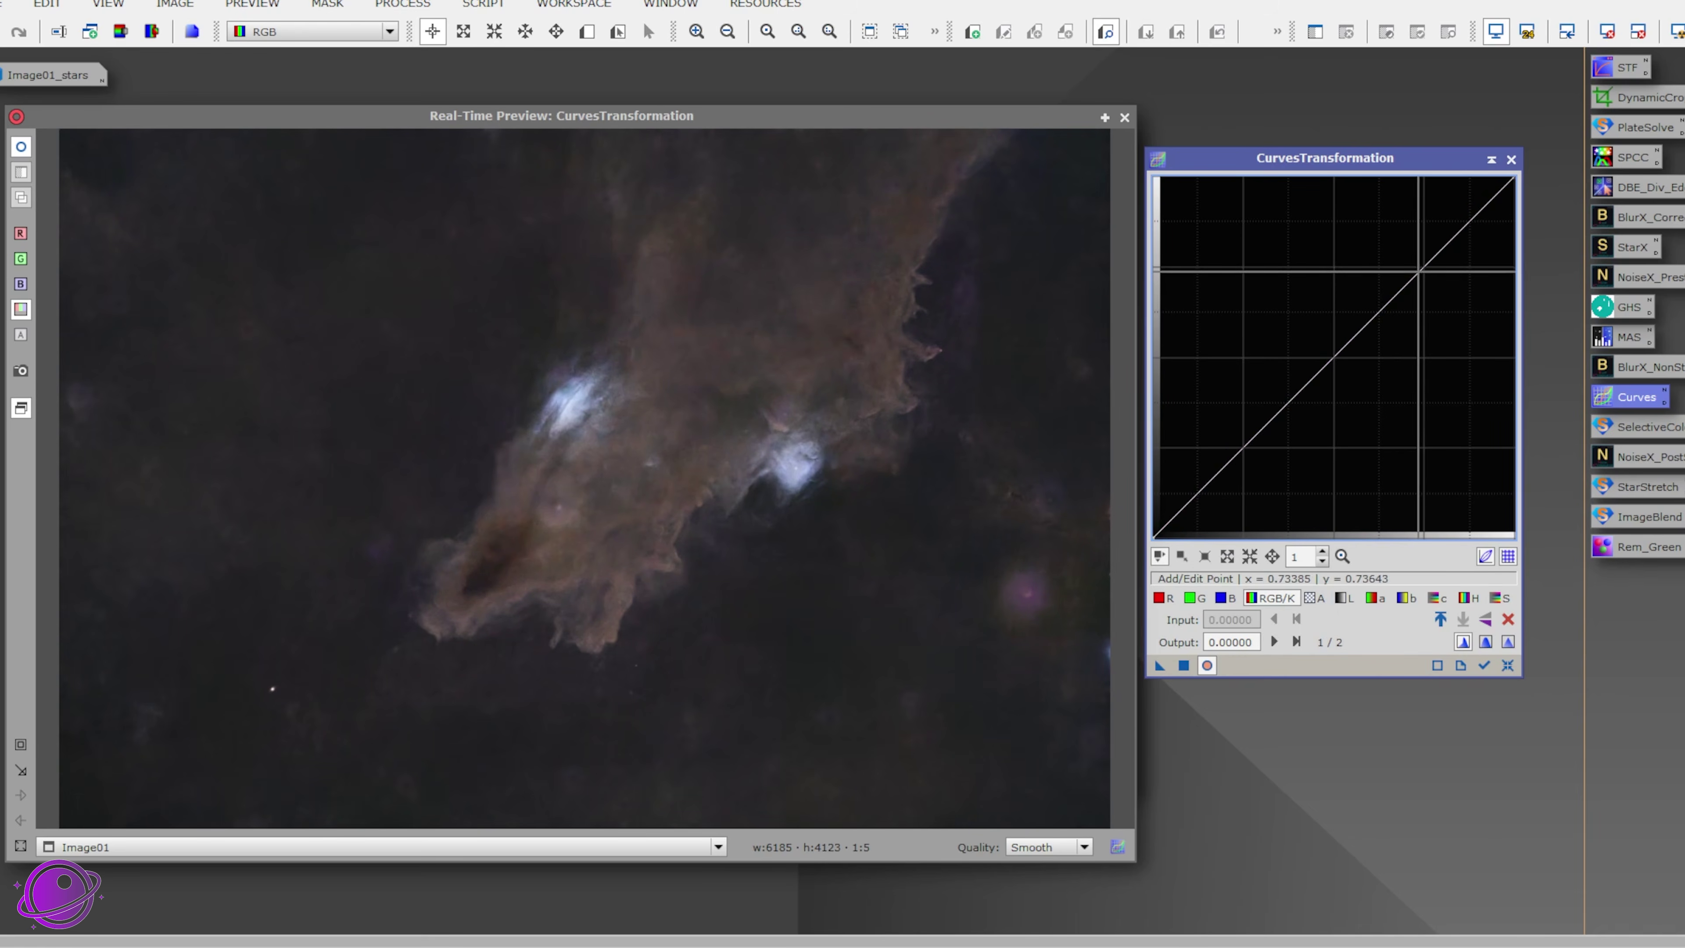
# Step: Apply a gentler RGB/K S-curve with its upper point at 0.71318/0.79587, reset the curves, and dismiss the process and its preview
pyautogui.moveTo(1416, 271); pyautogui.dragTo(1406, 253)
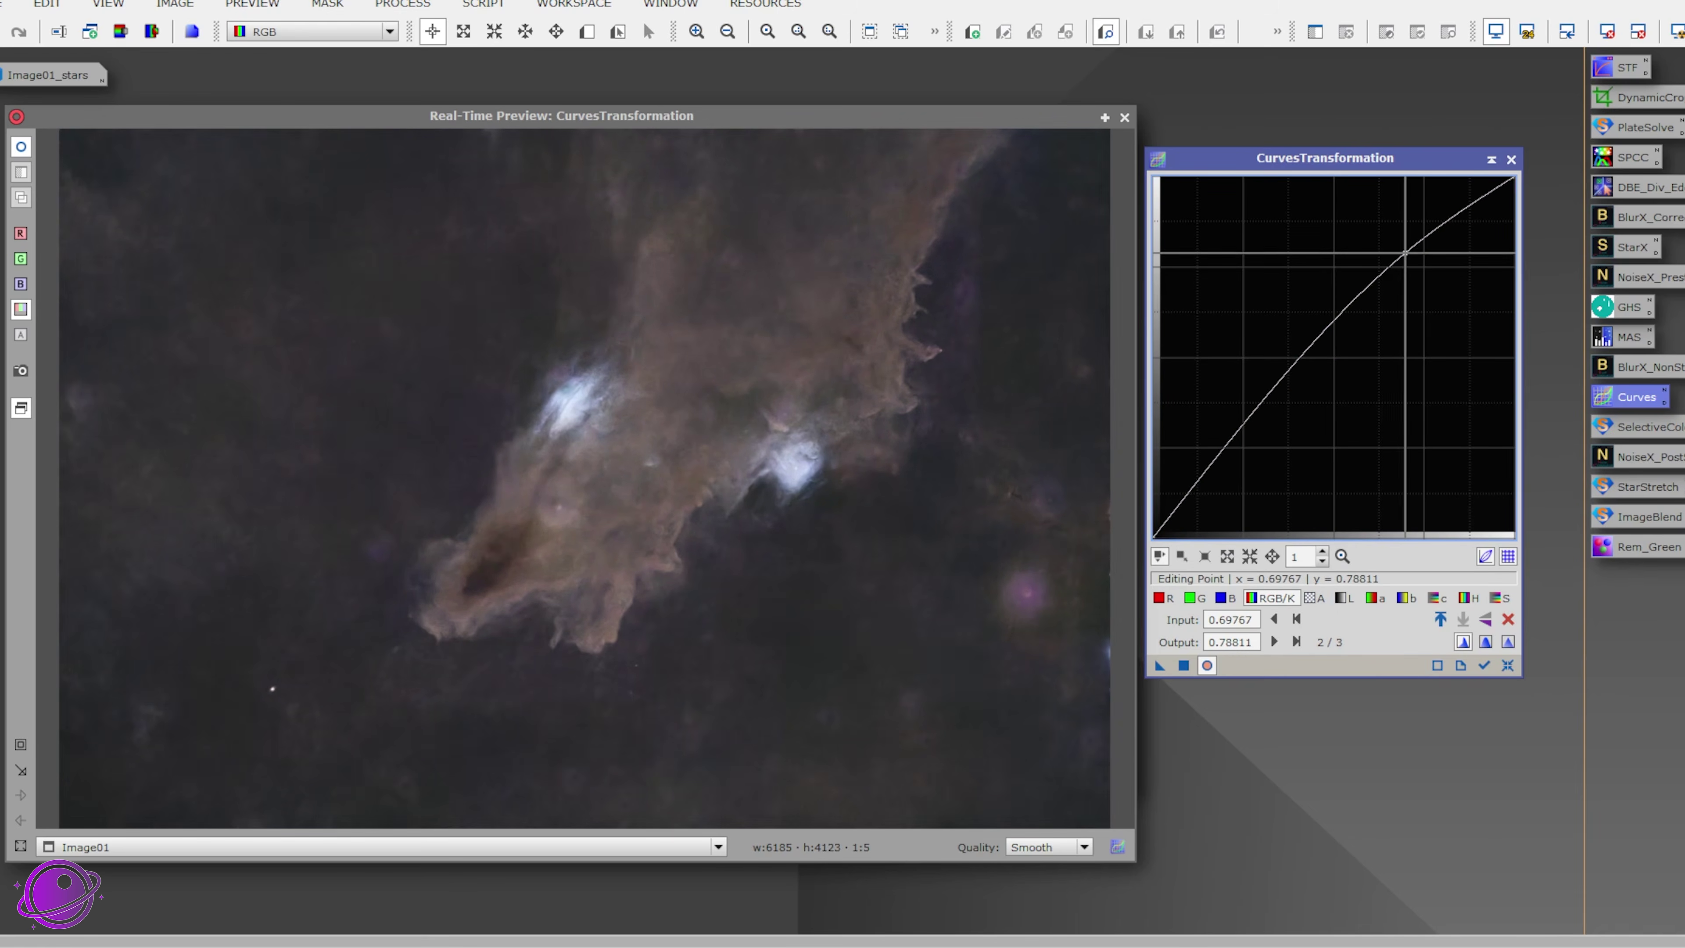
pyautogui.moveTo(1188, 498); pyautogui.dragTo(1197, 495)
pyautogui.moveTo(1405, 253)
pyautogui.mouseDown()
pyautogui.moveTo(1393, 238)
pyautogui.moveTo(1410, 250)
pyautogui.mouseUp()
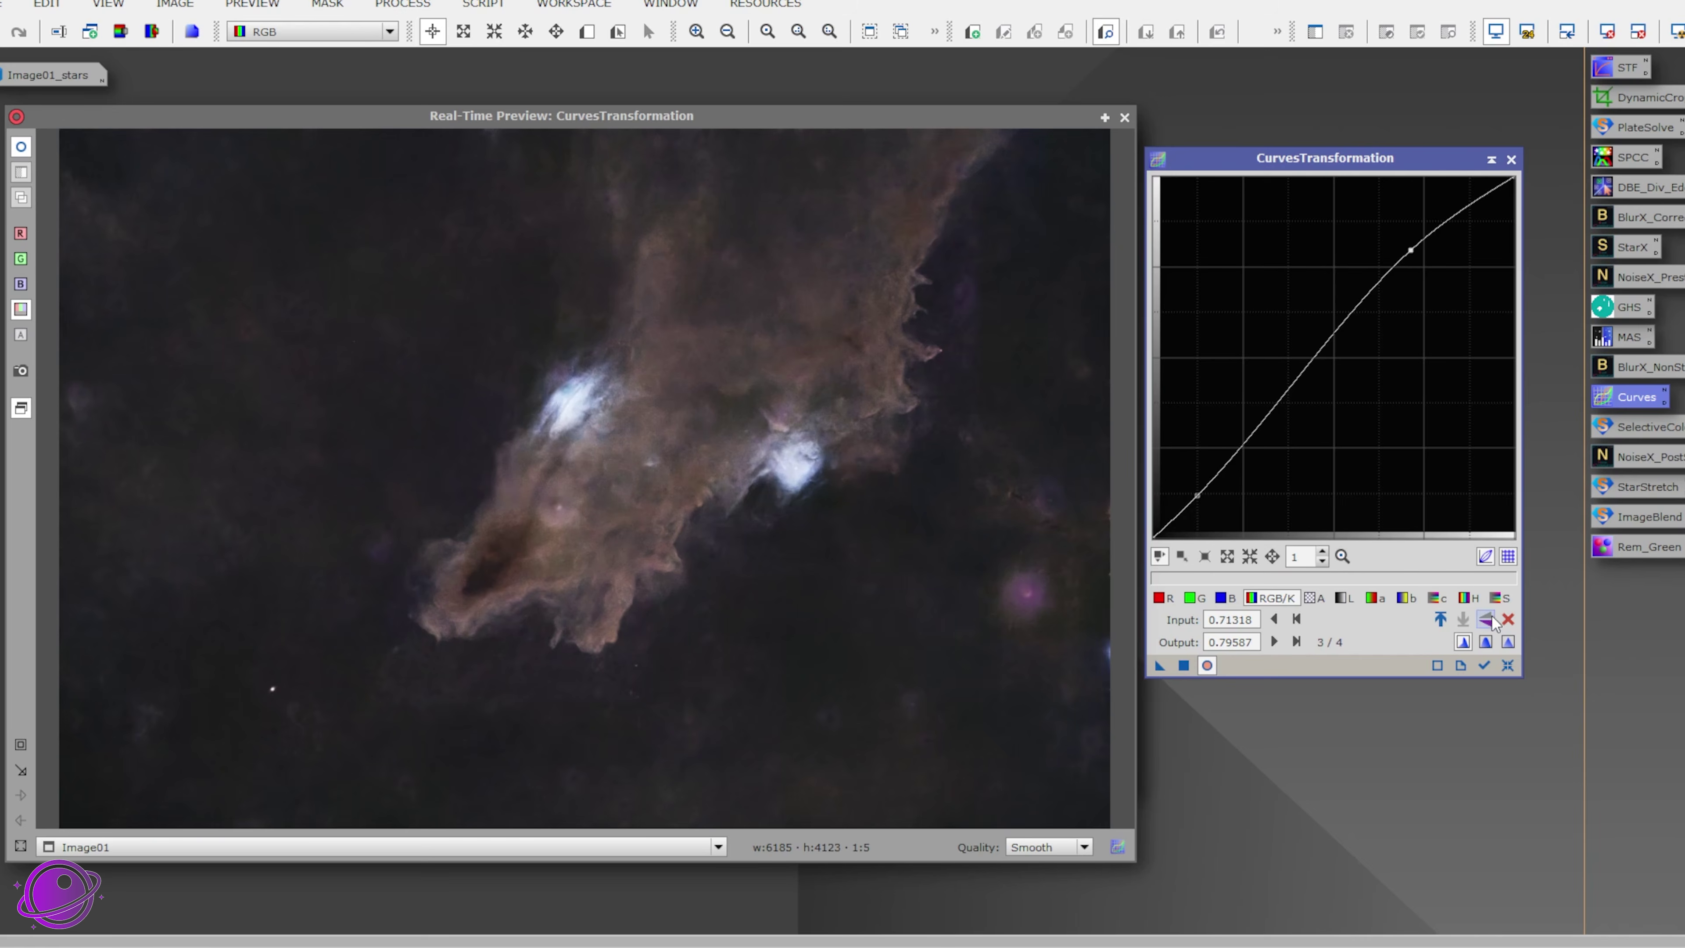
pyautogui.click(1507, 665)
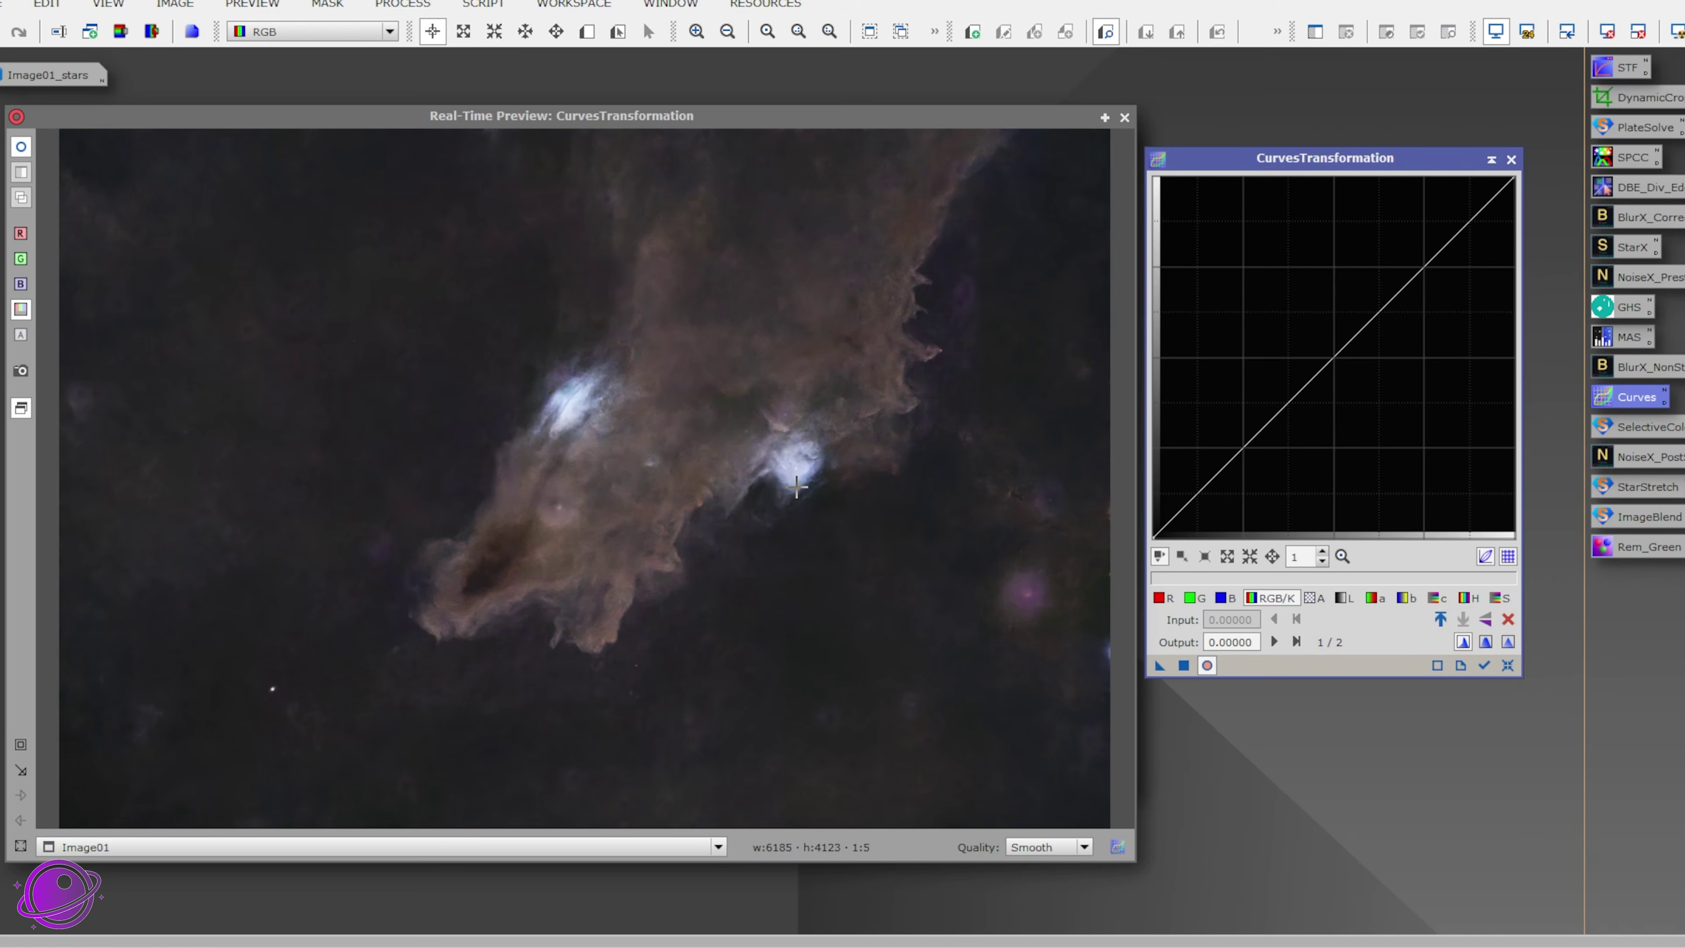
pyautogui.click(1510, 160)
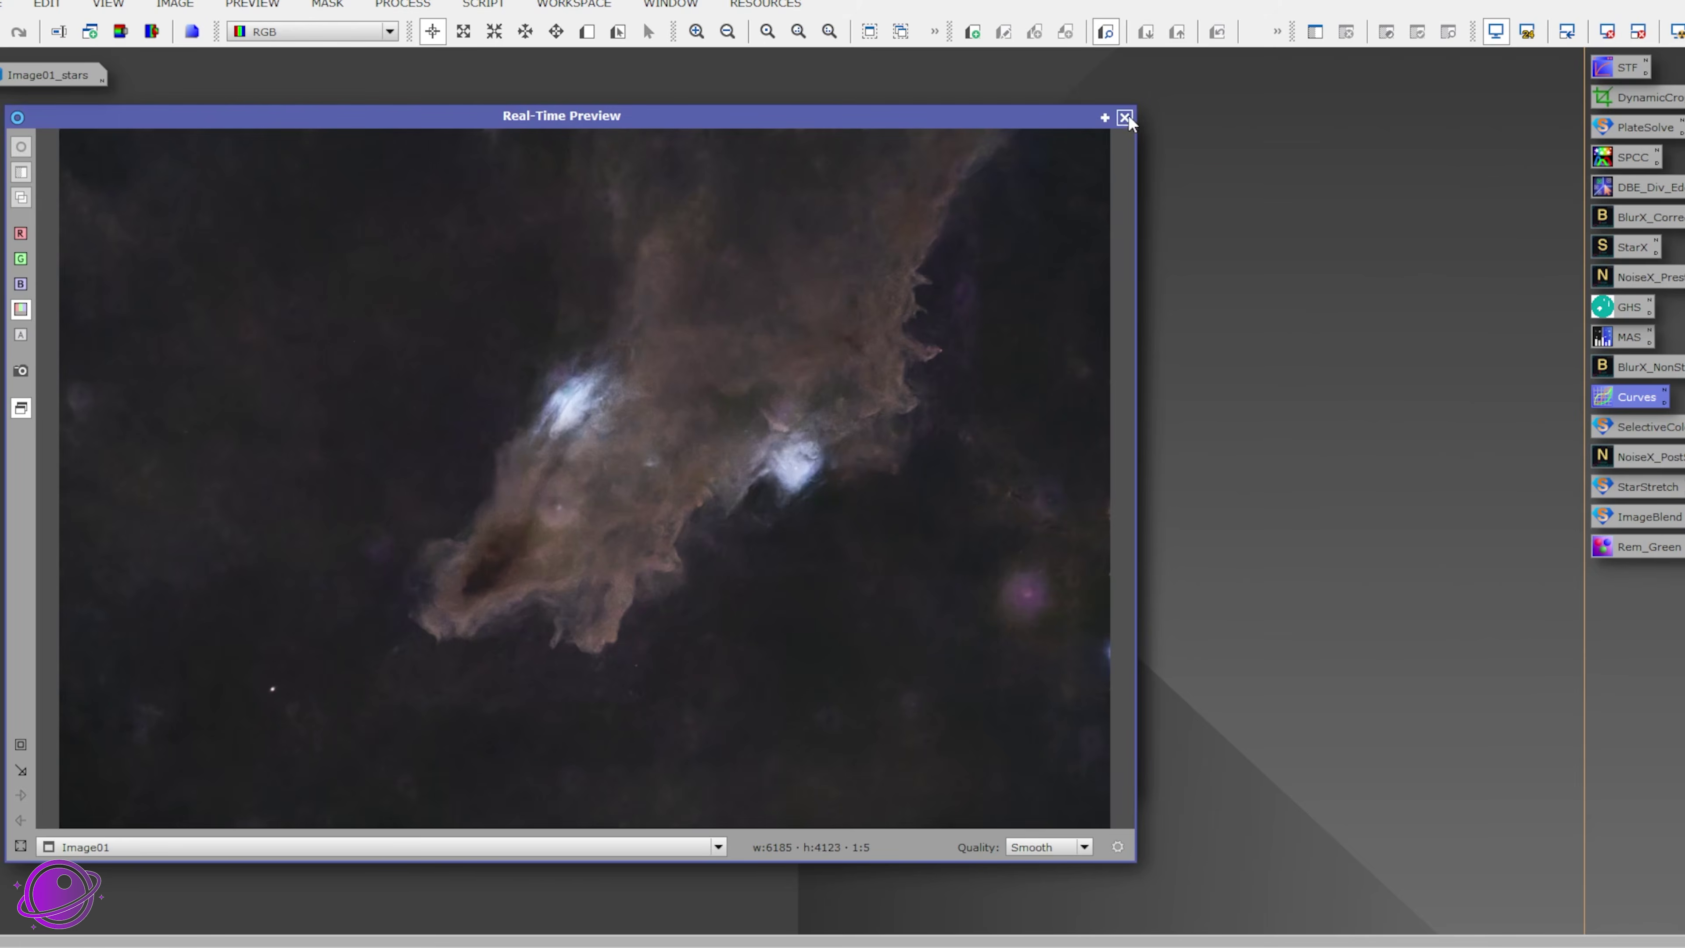
pyautogui.click(1124, 118)
# Step: Inspect the curve result up close and launch the Selective Color Correction script on Image01 in an enlarged window
pyautogui.scroll(5, 835, 403)
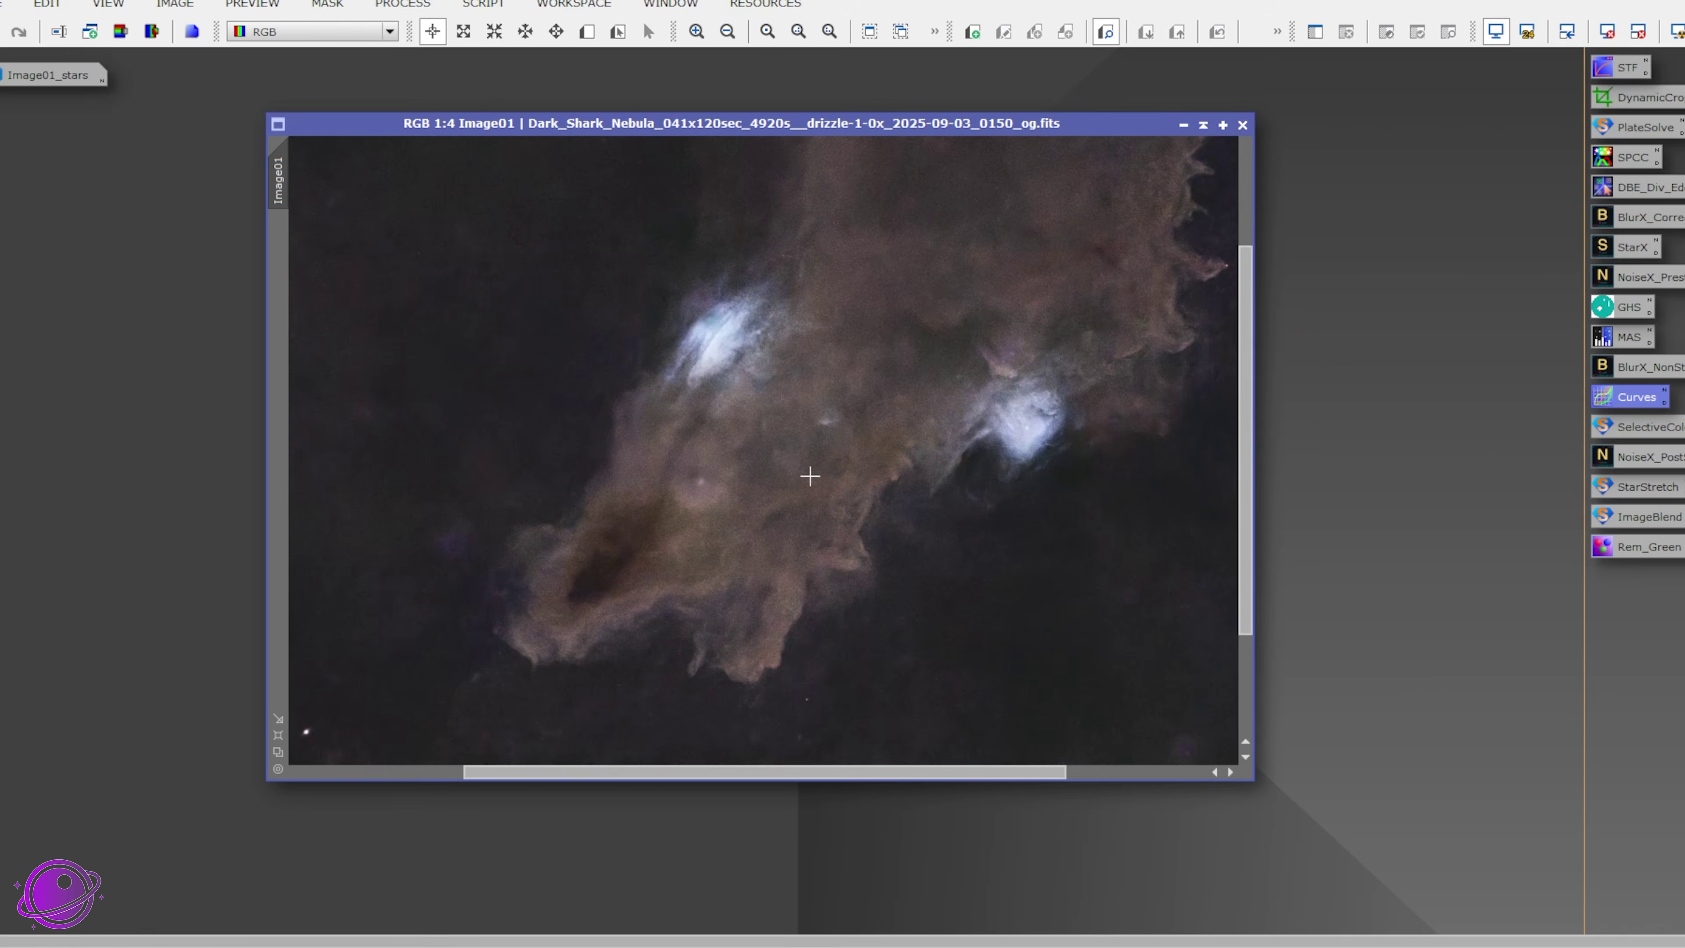
pyautogui.scroll(-5, 701, 463)
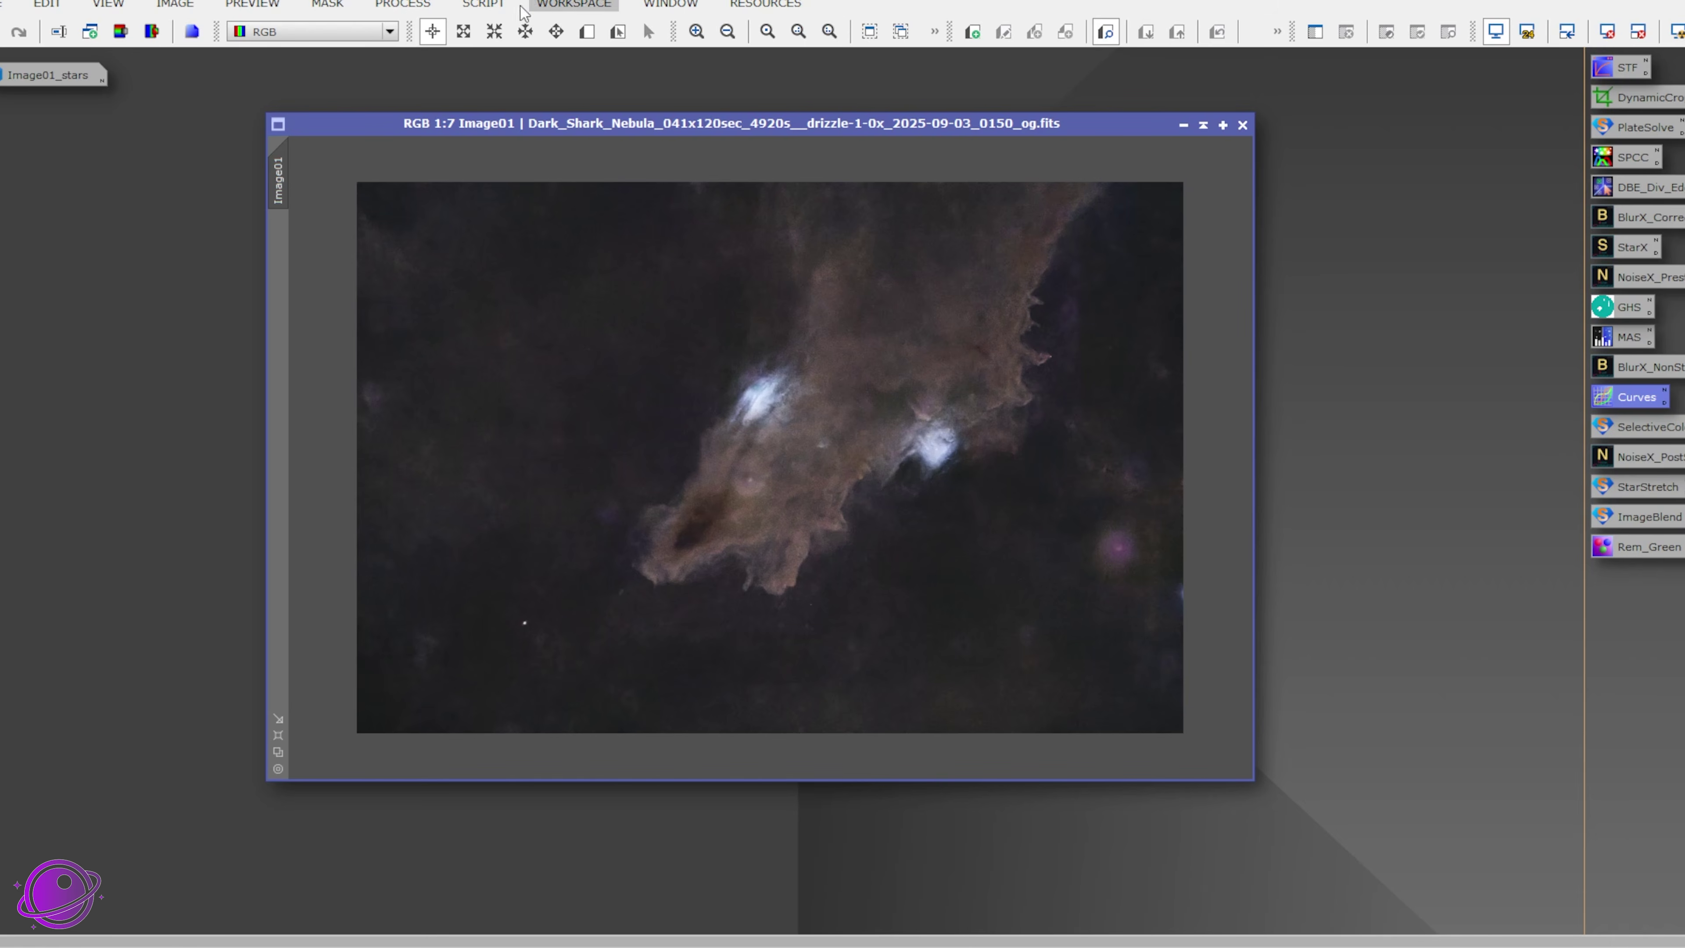
pyautogui.click(483, 4)
pyautogui.moveTo(599, 378)
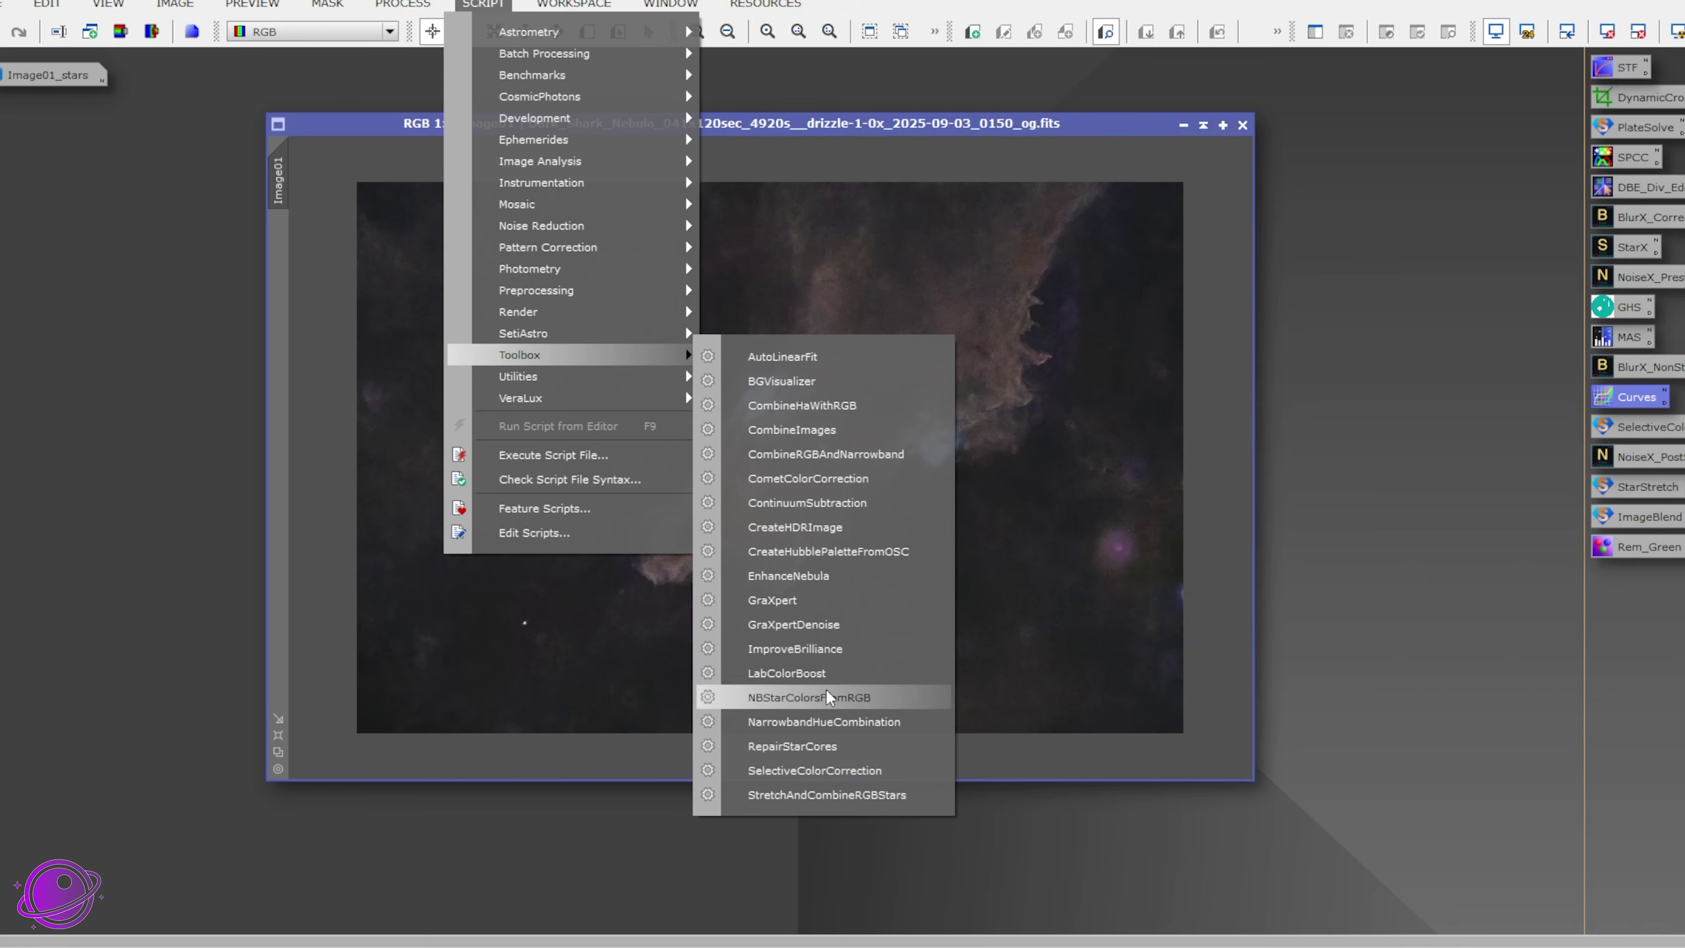
pyautogui.click(815, 770)
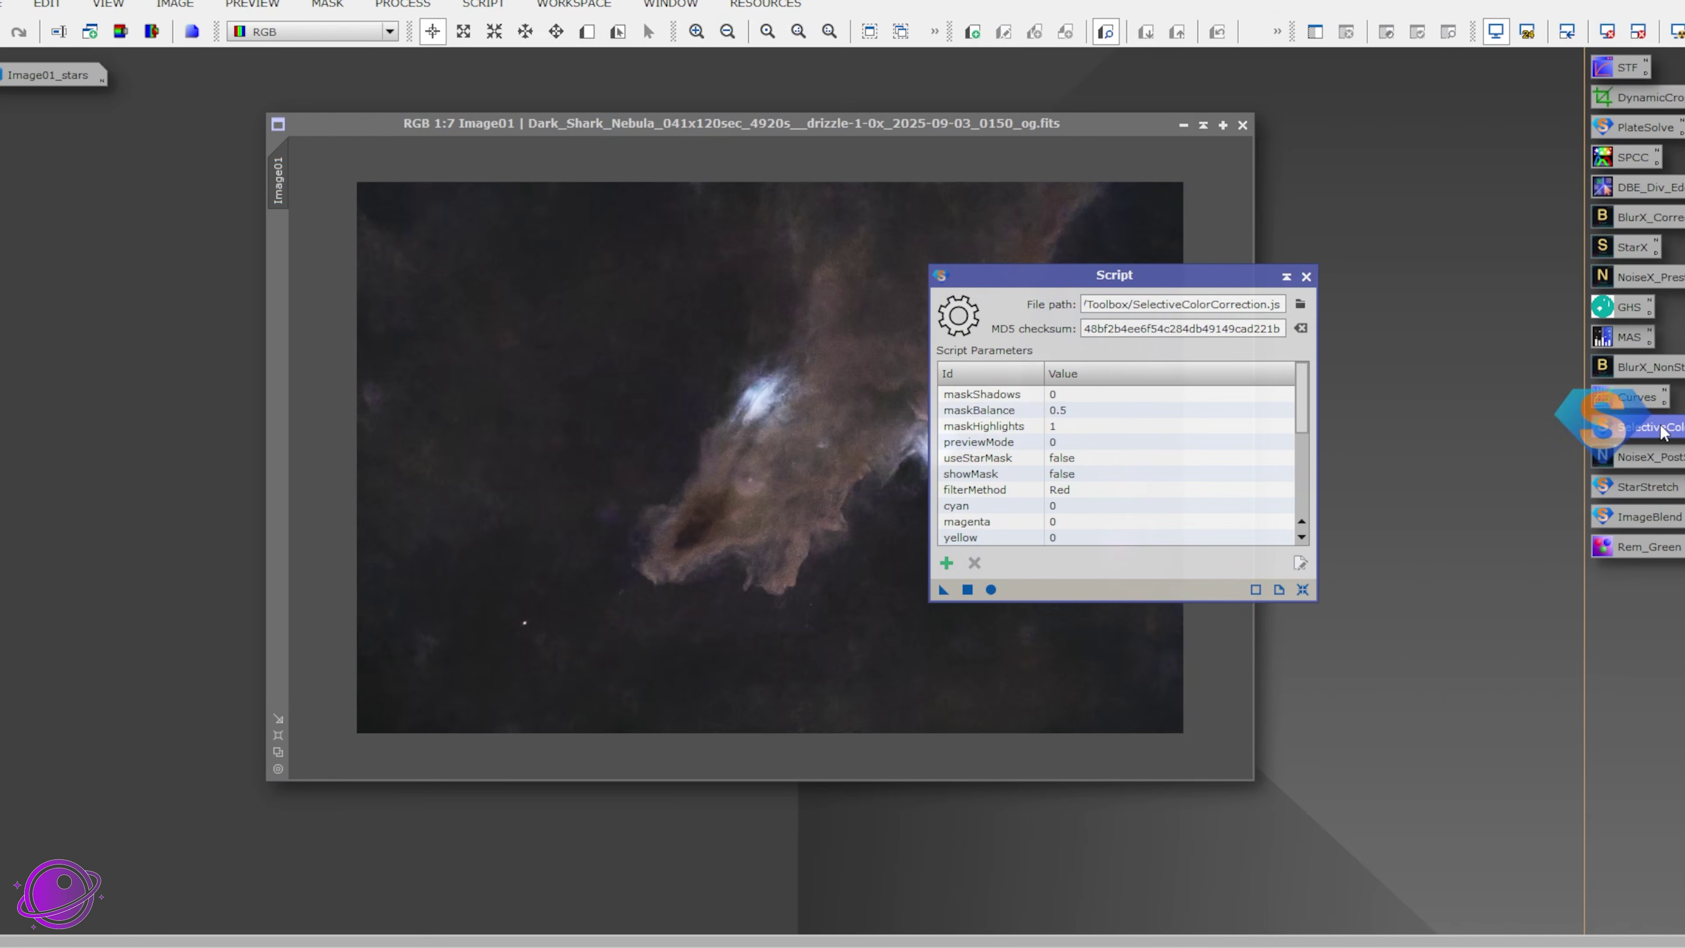
pyautogui.moveTo(1114, 274); pyautogui.dragTo(1361, 268)
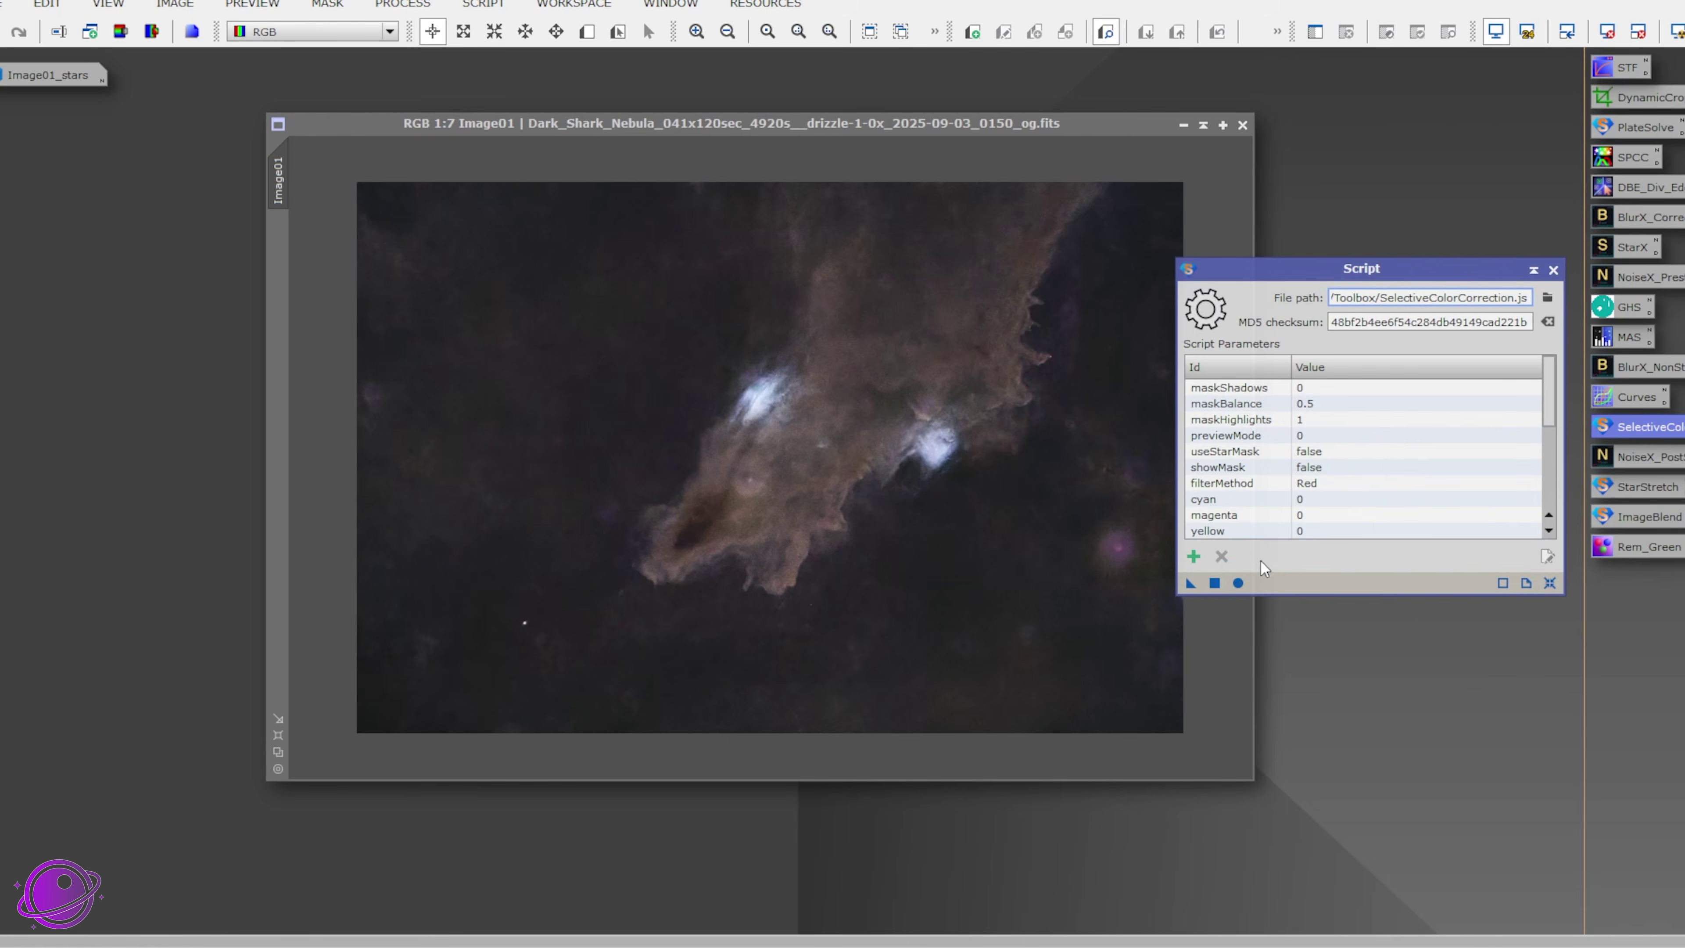
pyautogui.click(1237, 582)
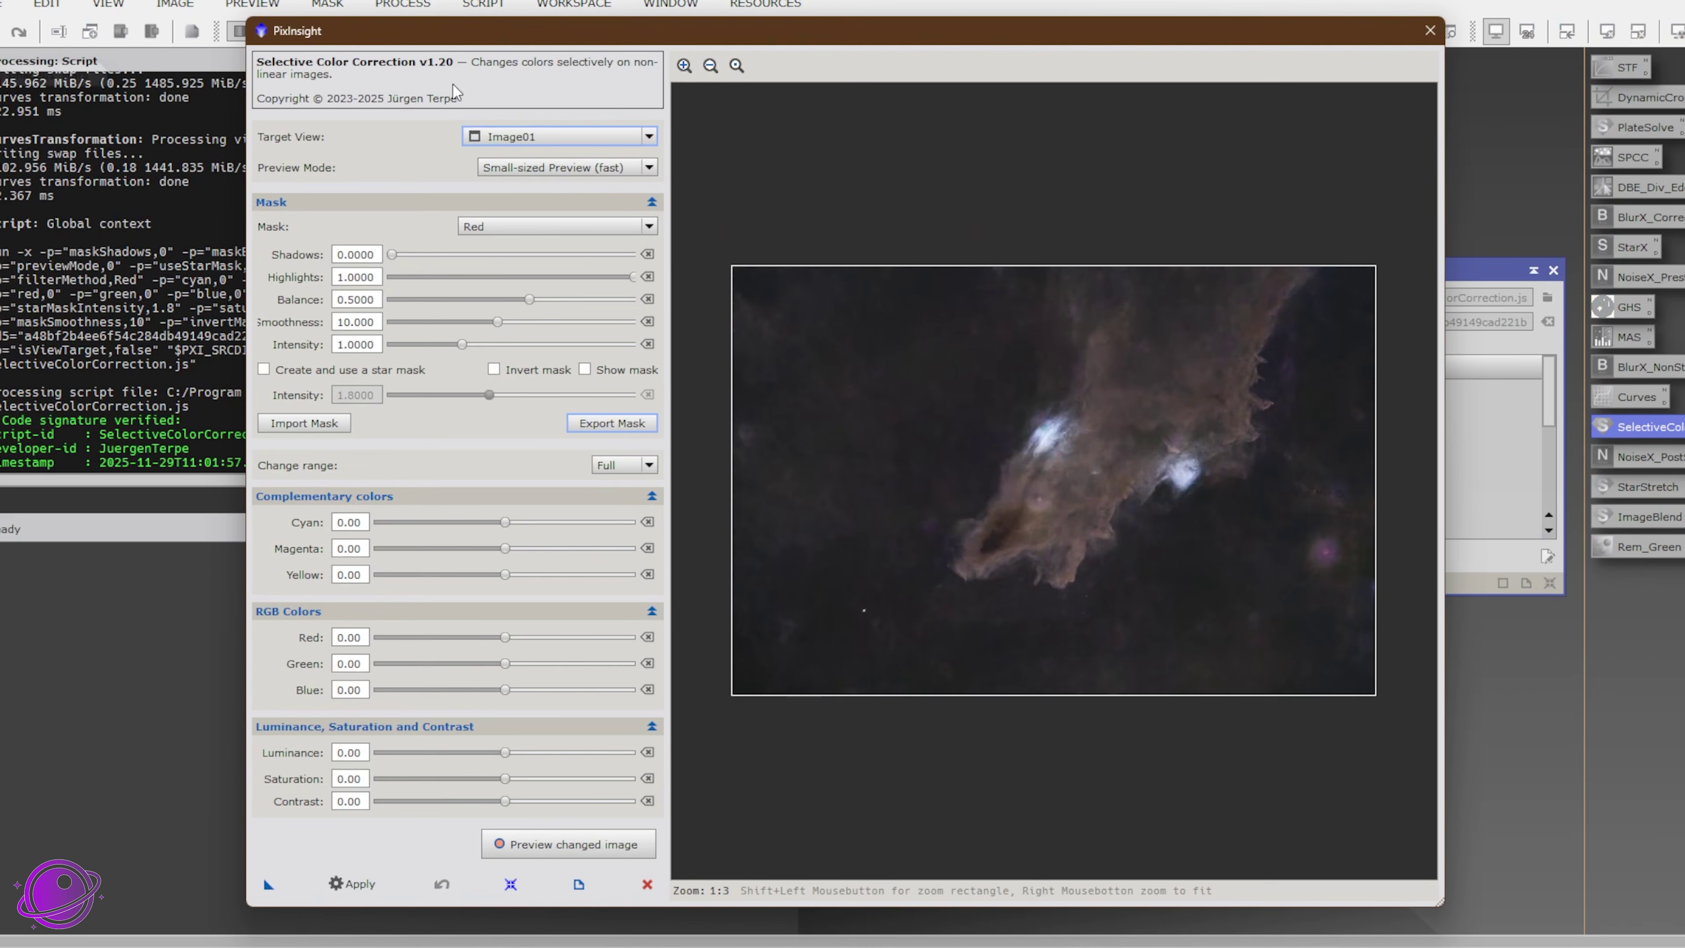
pyautogui.moveTo(436, 39); pyautogui.dragTo(368, 41)
pyautogui.doubleClick(369, 41)
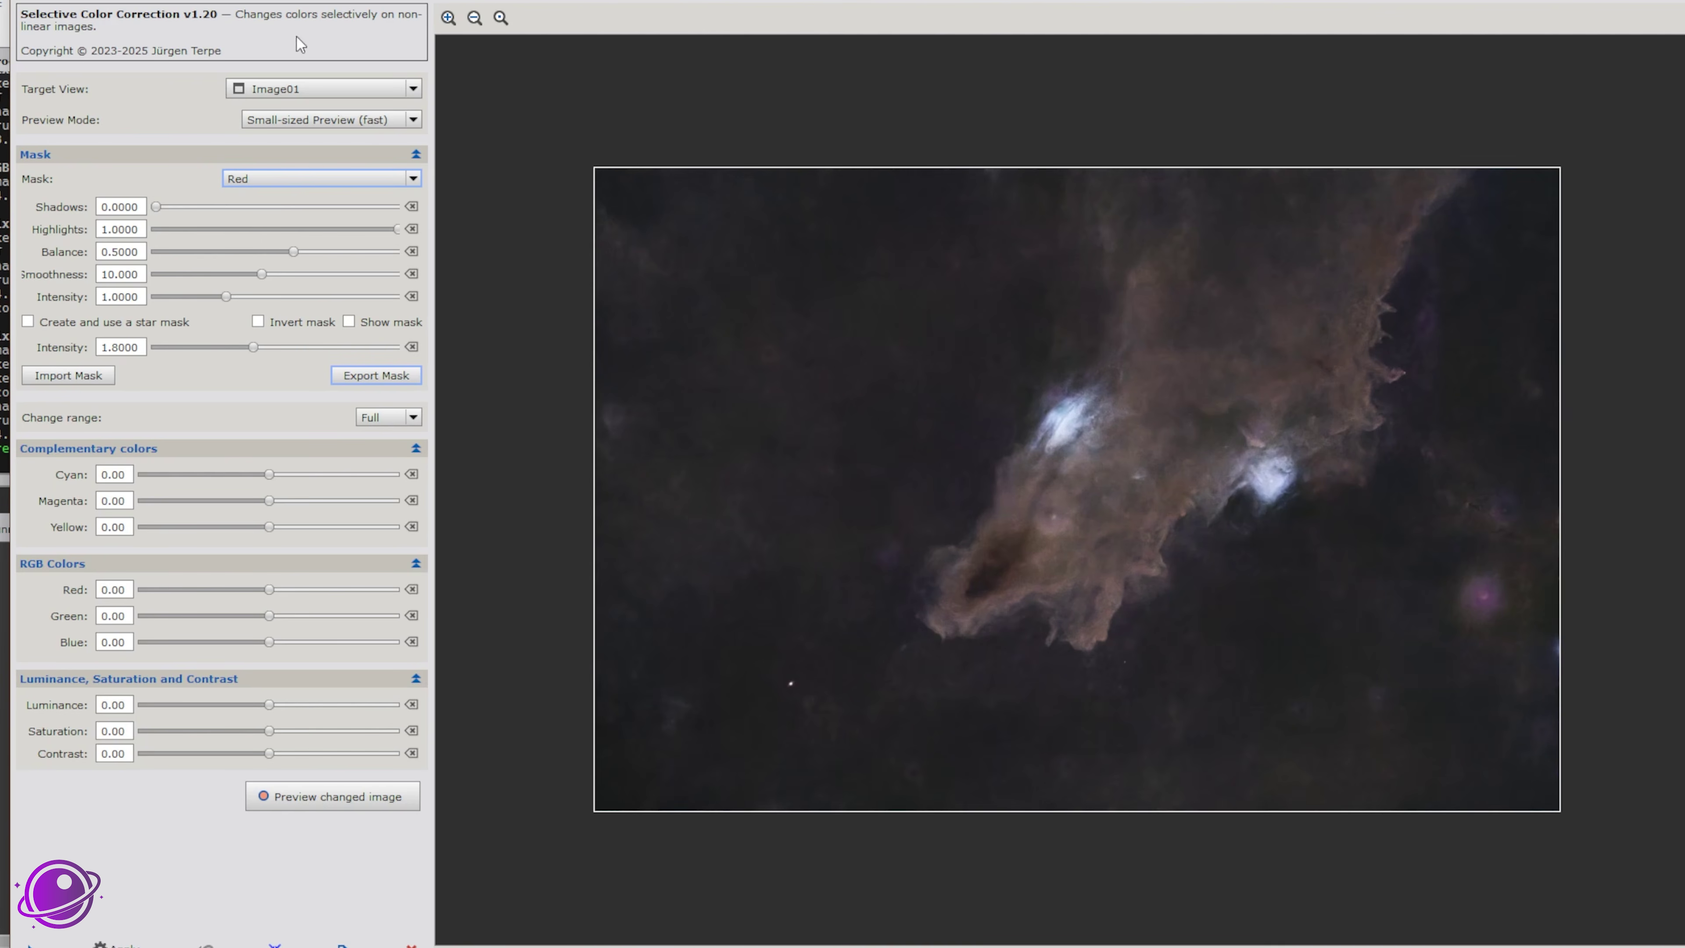
# Step: Choose Yellow as the correction mask and check its coverage by showing and hiding the mask
pyautogui.click(253, 181)
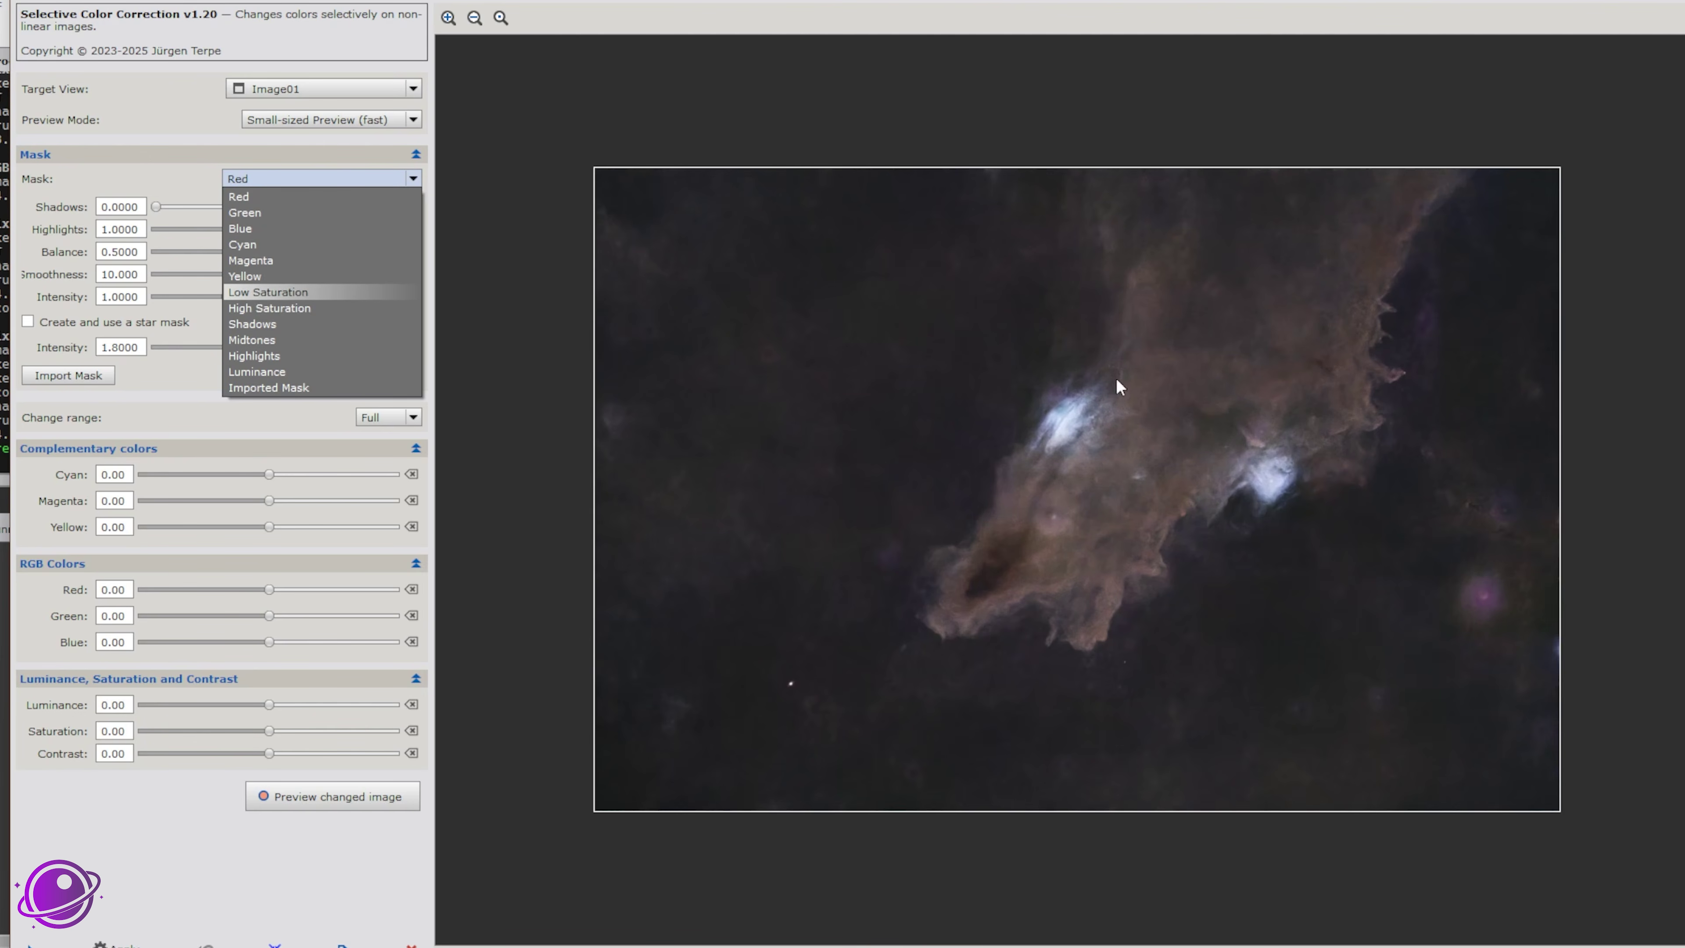
pyautogui.click(281, 275)
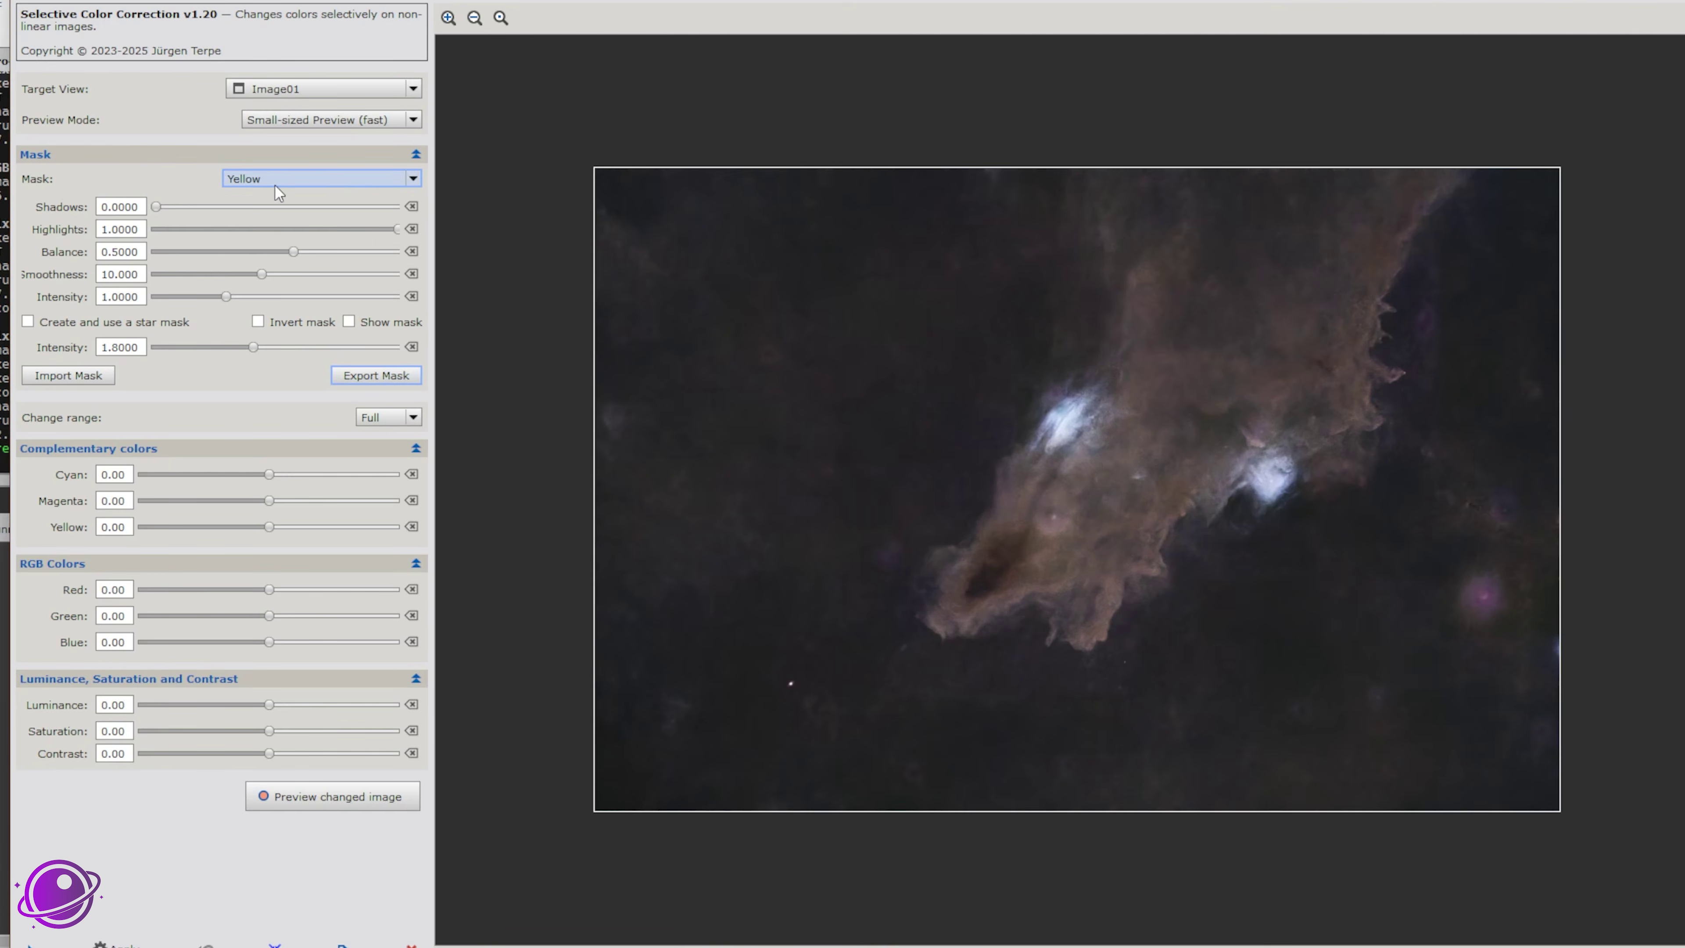
pyautogui.click(348, 322)
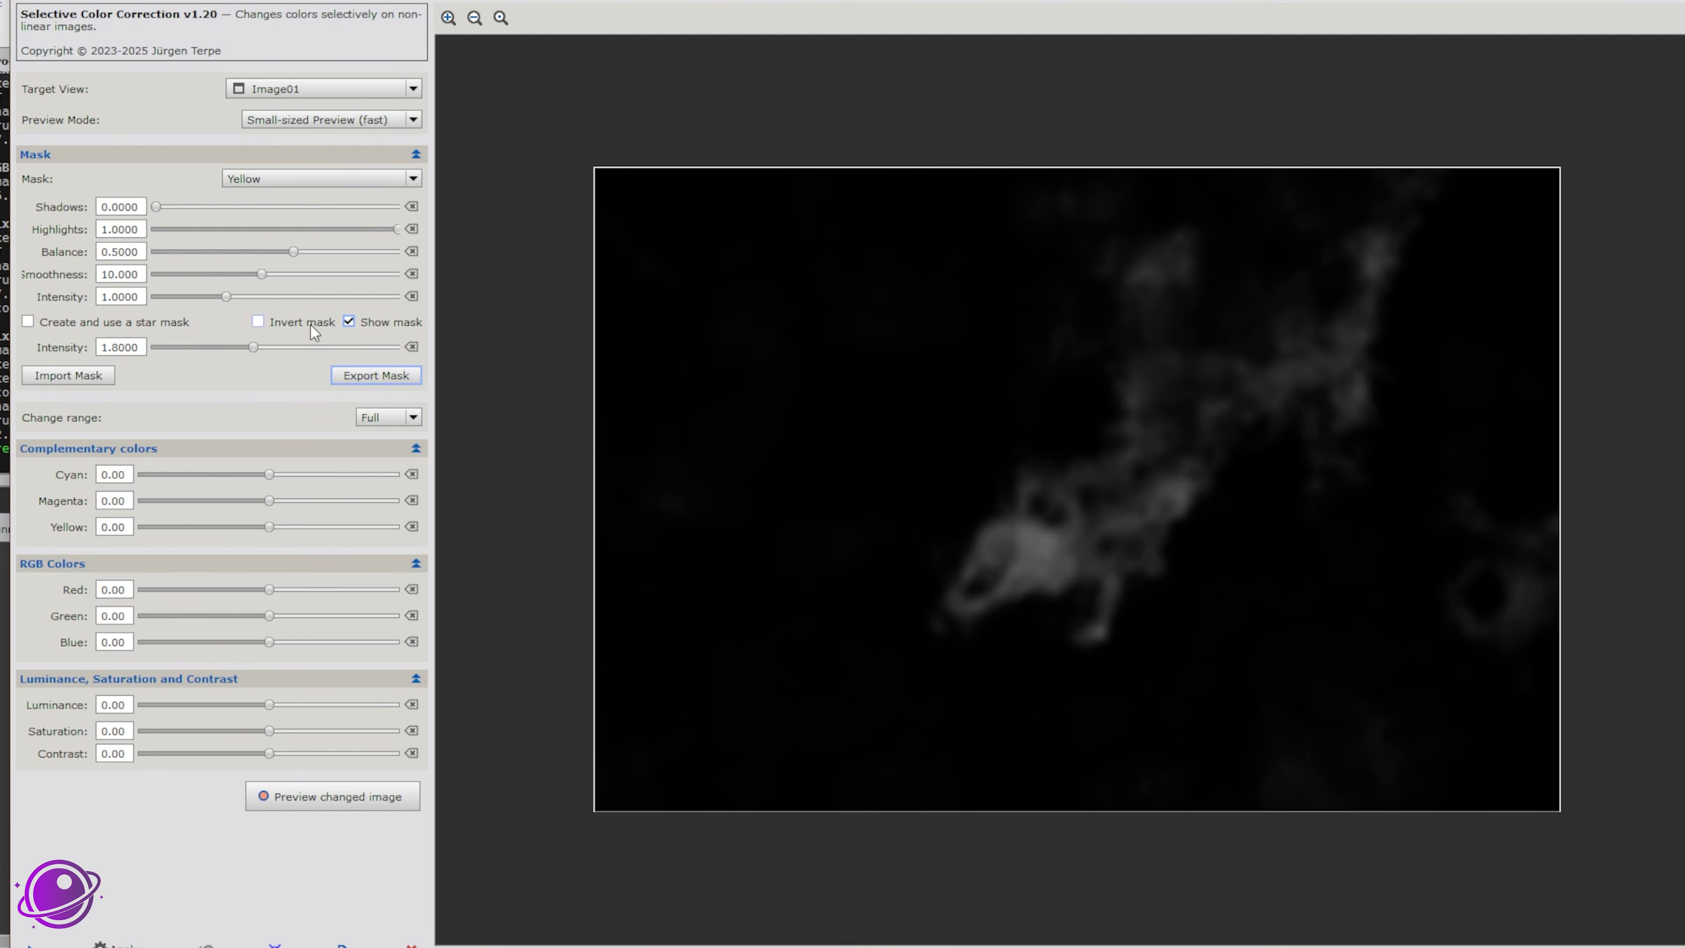
pyautogui.click(350, 321)
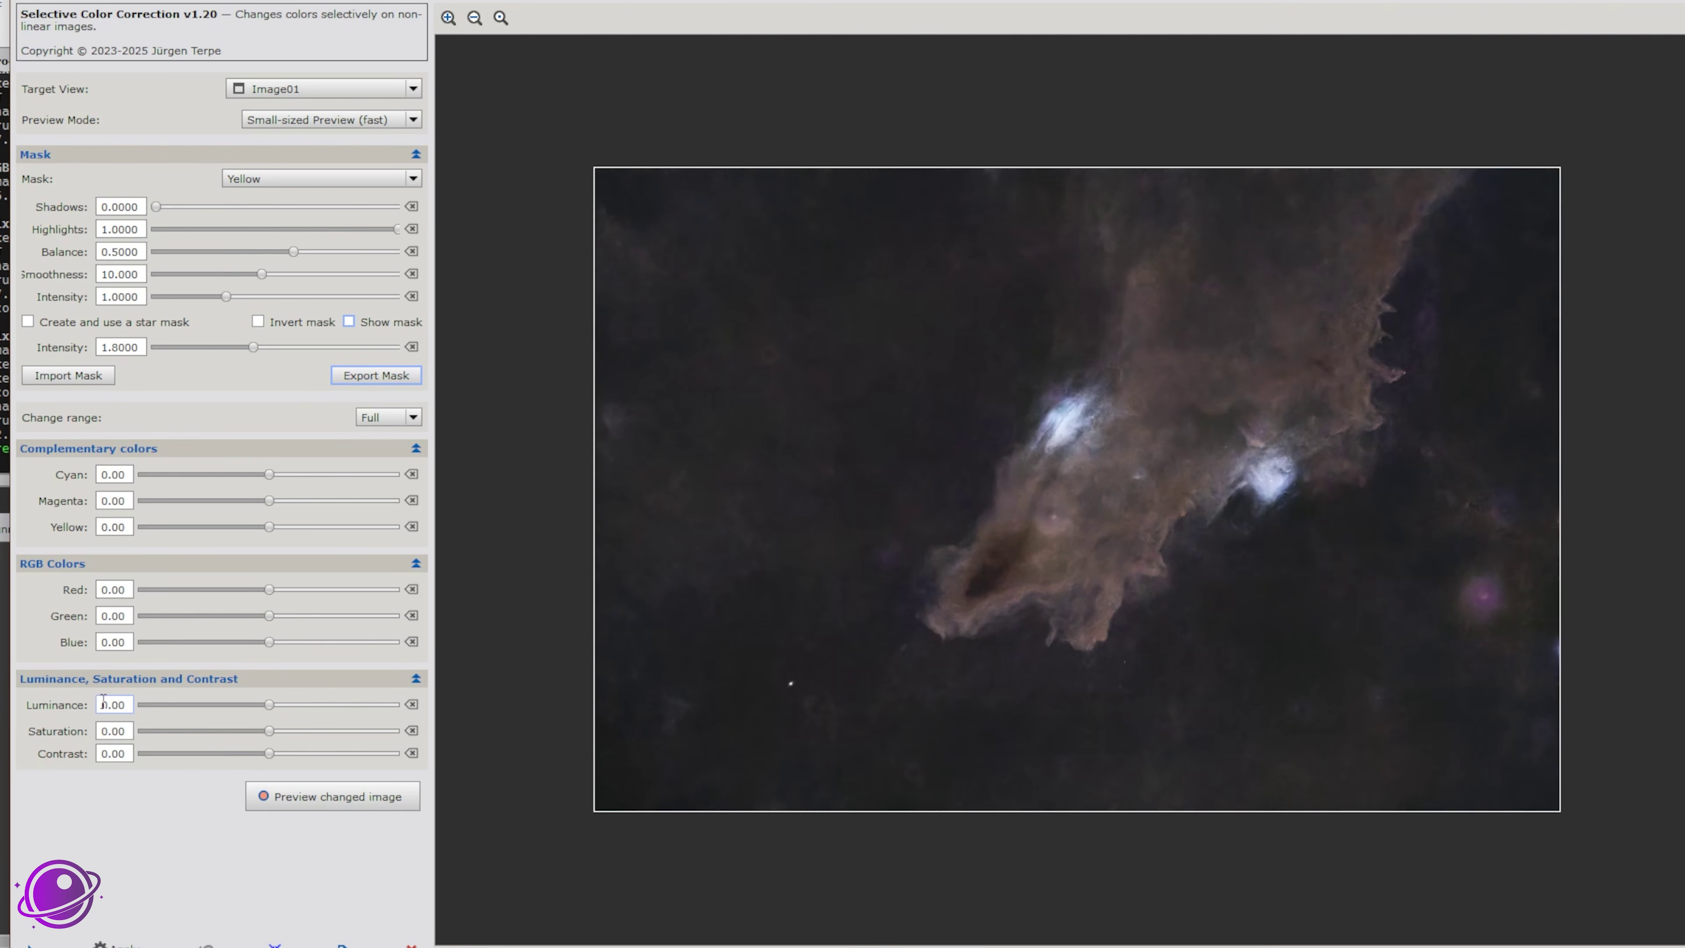
# Step: Set the yellow mask's luminance to 58.0 and contrast to 18.0
pyautogui.moveTo(269, 705); pyautogui.dragTo(329, 705)
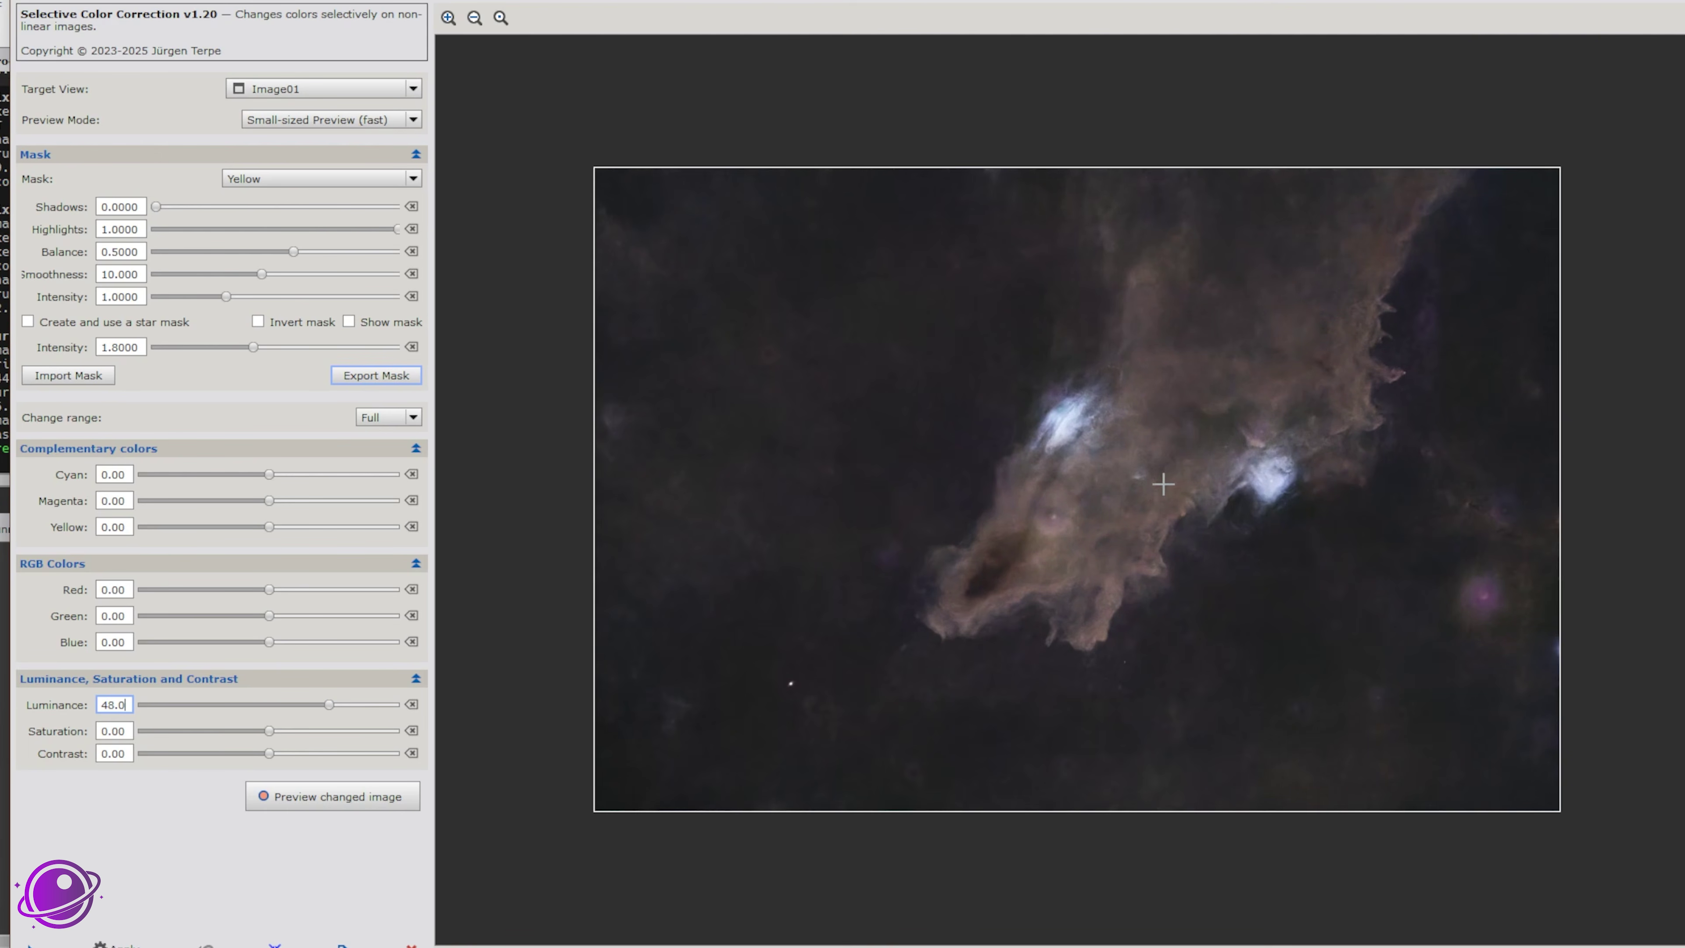
pyautogui.moveTo(329, 704); pyautogui.dragTo(342, 704)
pyautogui.moveTo(263, 760); pyautogui.dragTo(282, 756)
pyautogui.click(299, 757)
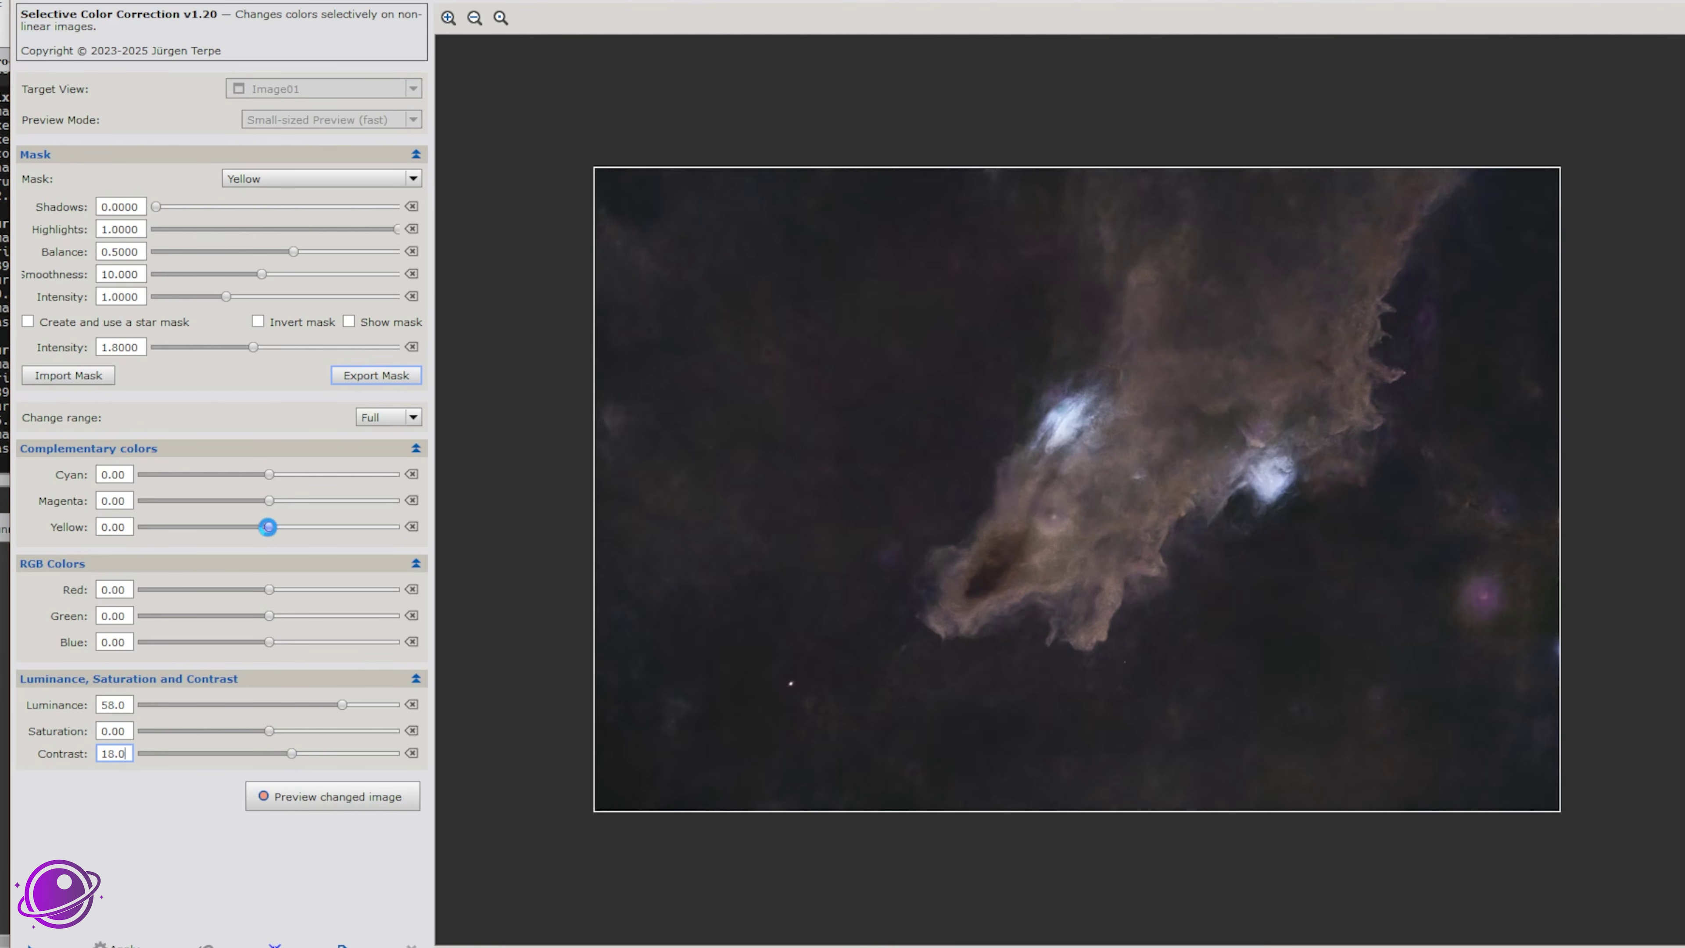
# Step: Try a yellow adjustment of 24.0 on the yellow mask, reset it, and keep the same mask selected
pyautogui.moveTo(268, 527); pyautogui.dragTo(299, 527)
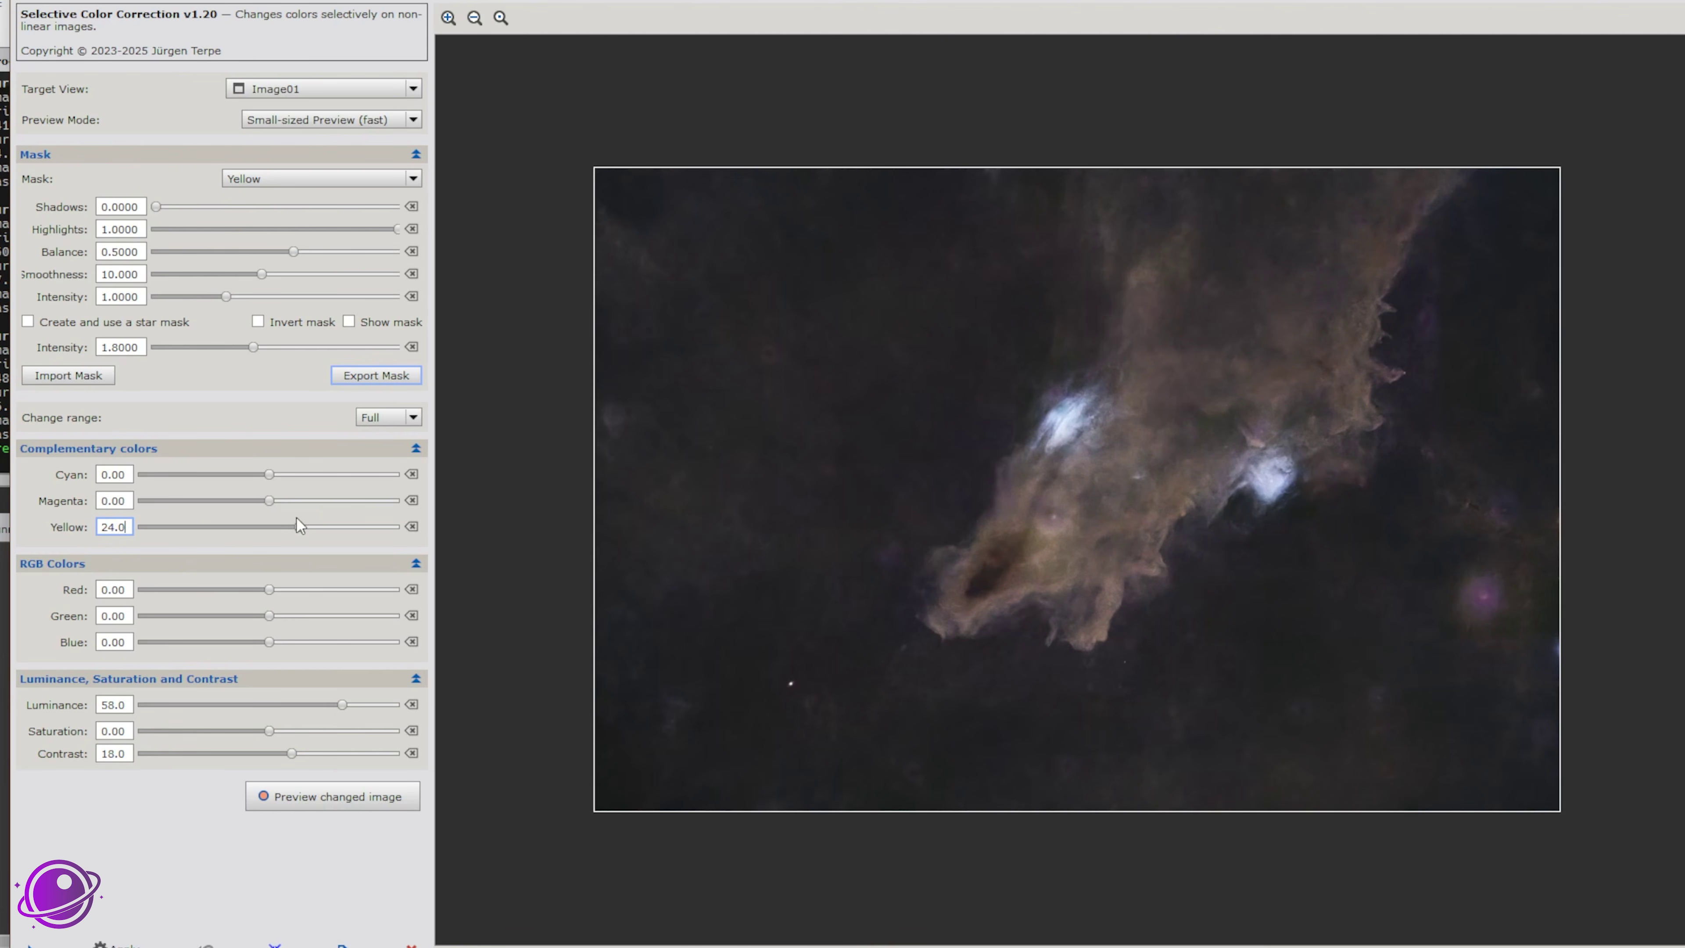
pyautogui.click(411, 526)
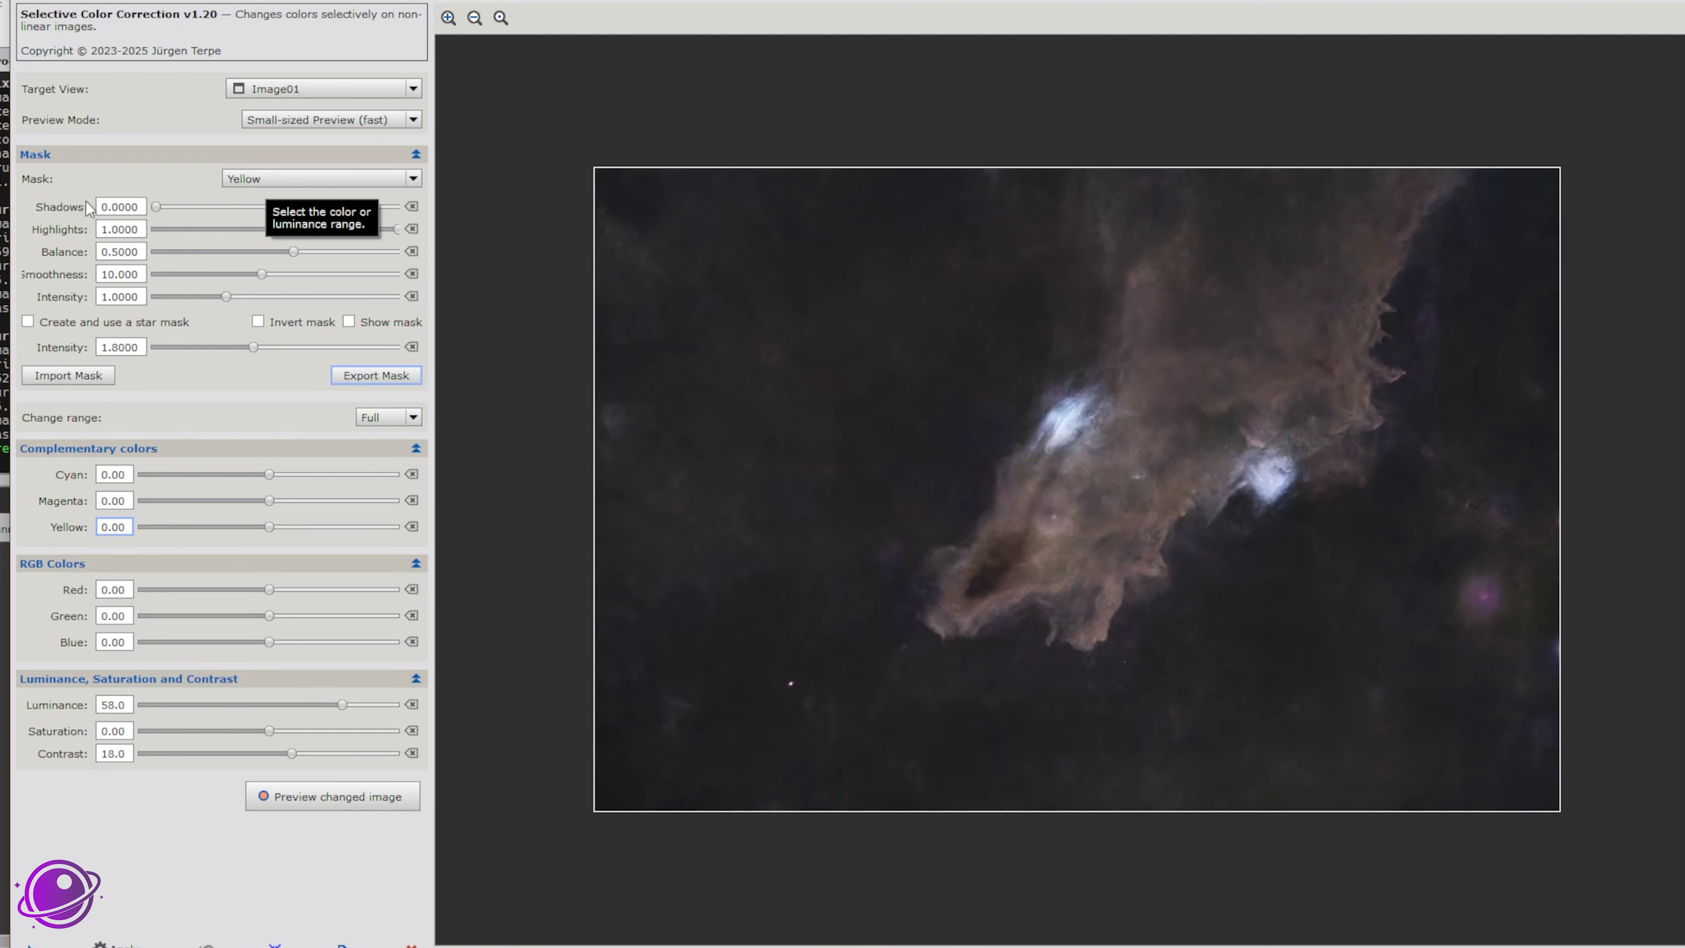
pyautogui.click(266, 179)
pyautogui.click(172, 193)
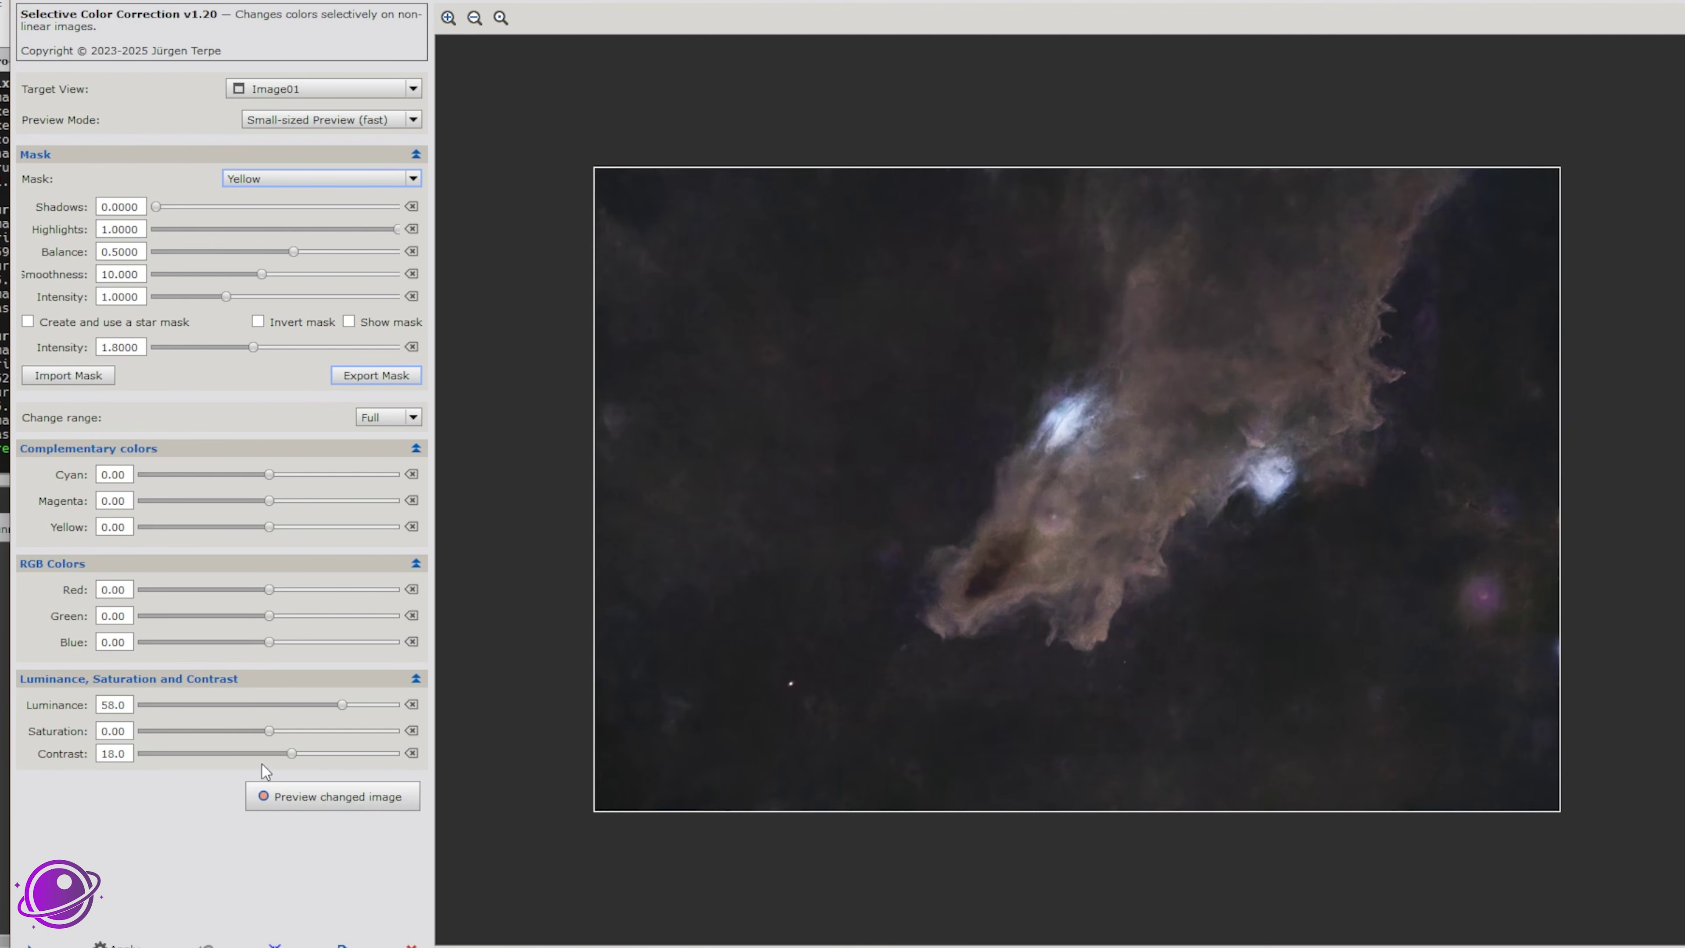
# Step: Set the yellow mask's saturation to 8.00, compare the changed image with the original, and apply the correction
pyautogui.click(273, 730)
pyautogui.click(325, 799)
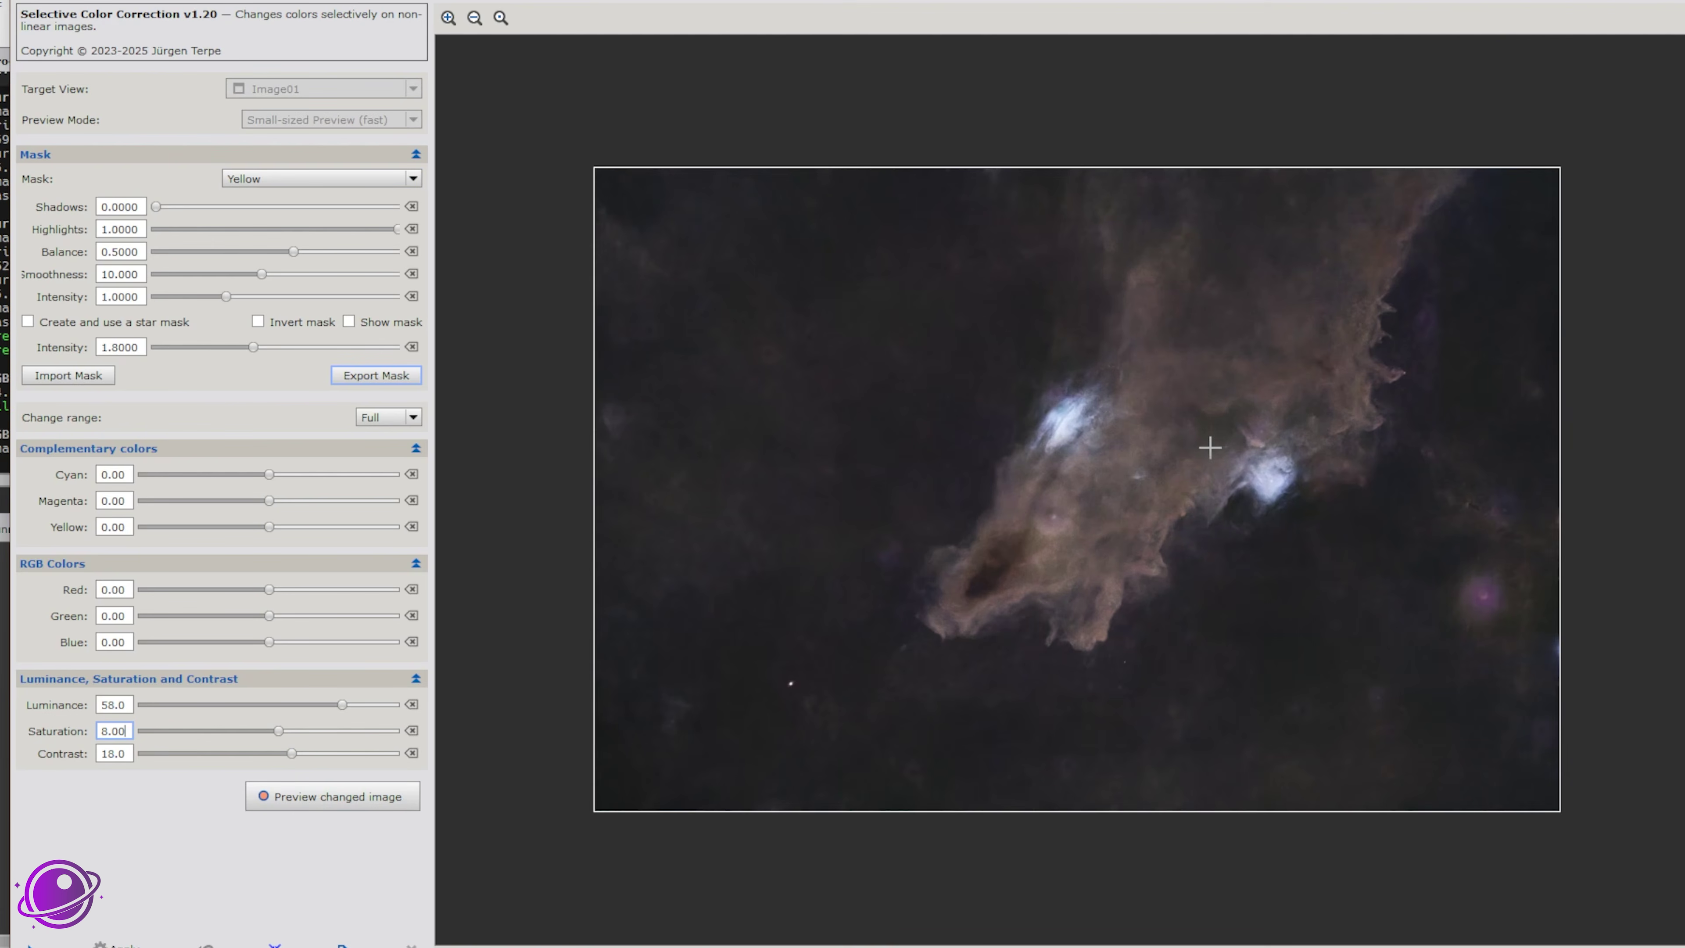
pyautogui.click(304, 799)
pyautogui.click(304, 801)
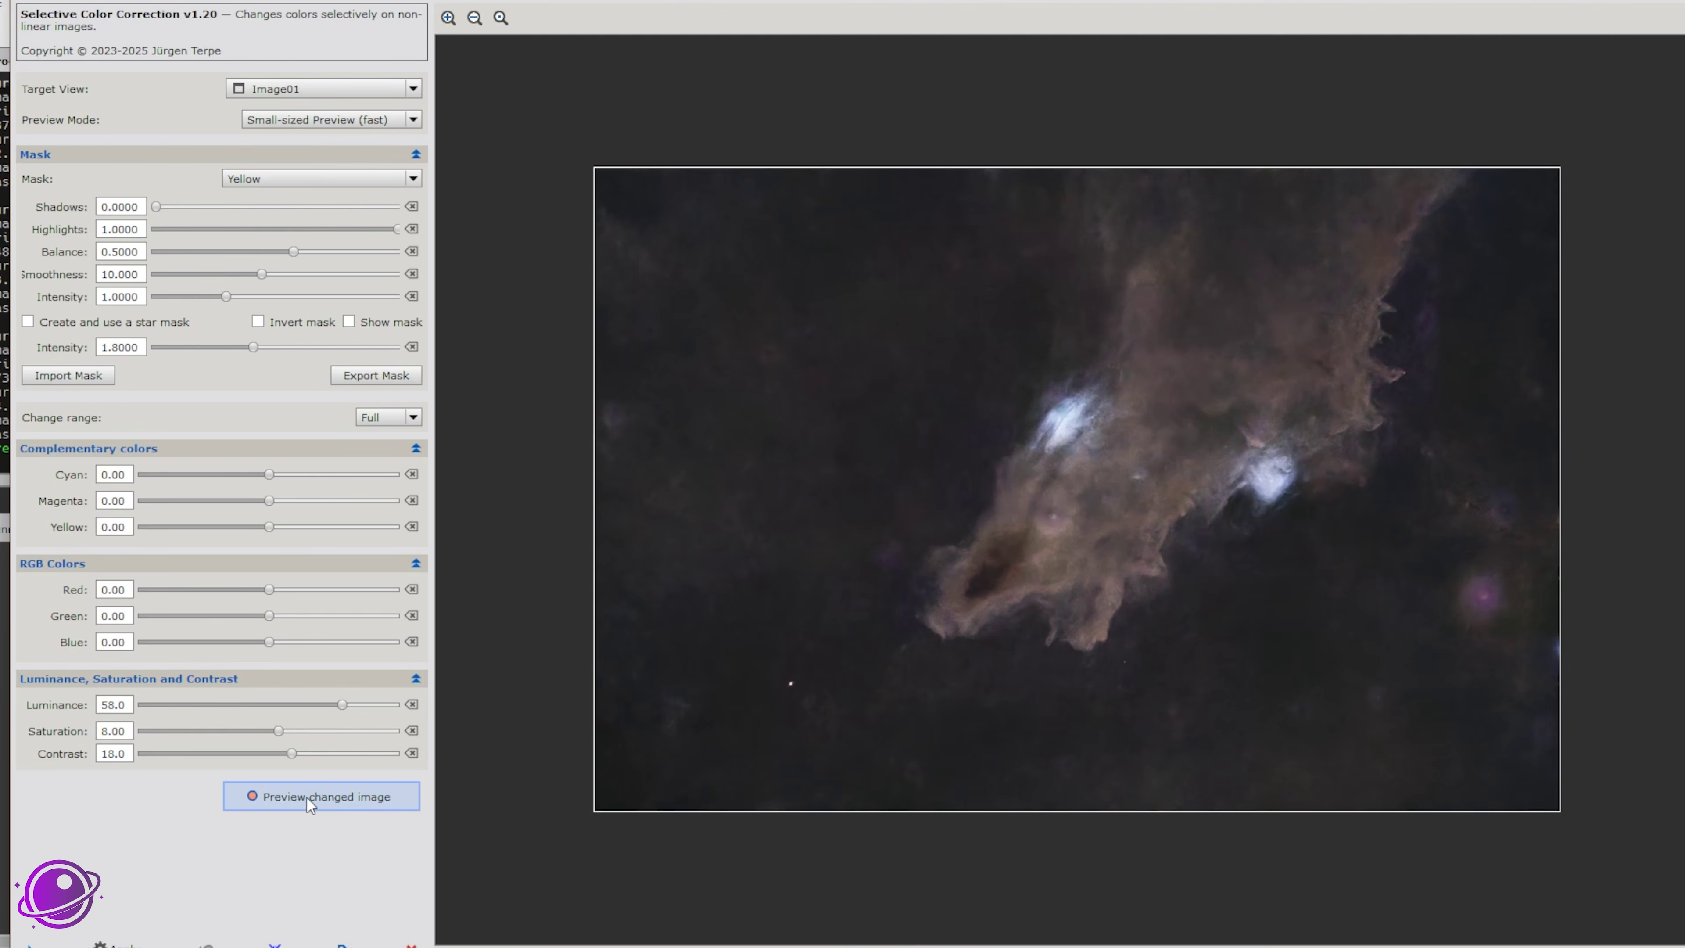
pyautogui.click(307, 796)
pyautogui.click(307, 796)
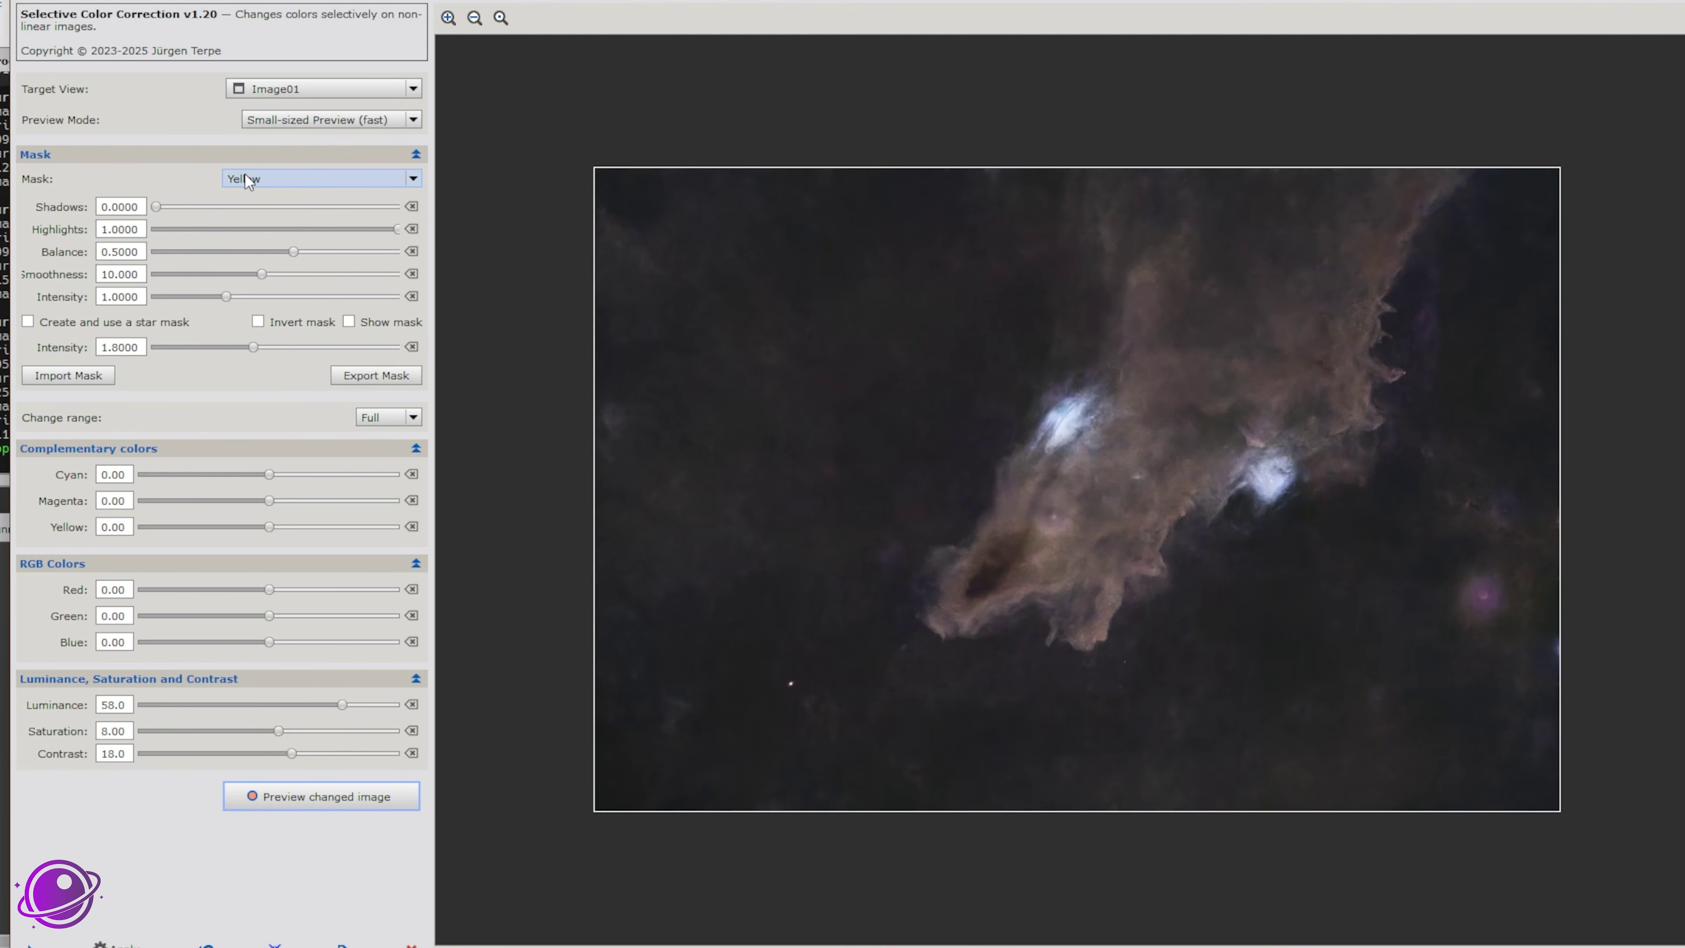
# Step: Choose the Red mask and set its luminance to 44.0 and contrast to 20.0, resetting a yellow trial of 26.0
pyautogui.click(300, 176)
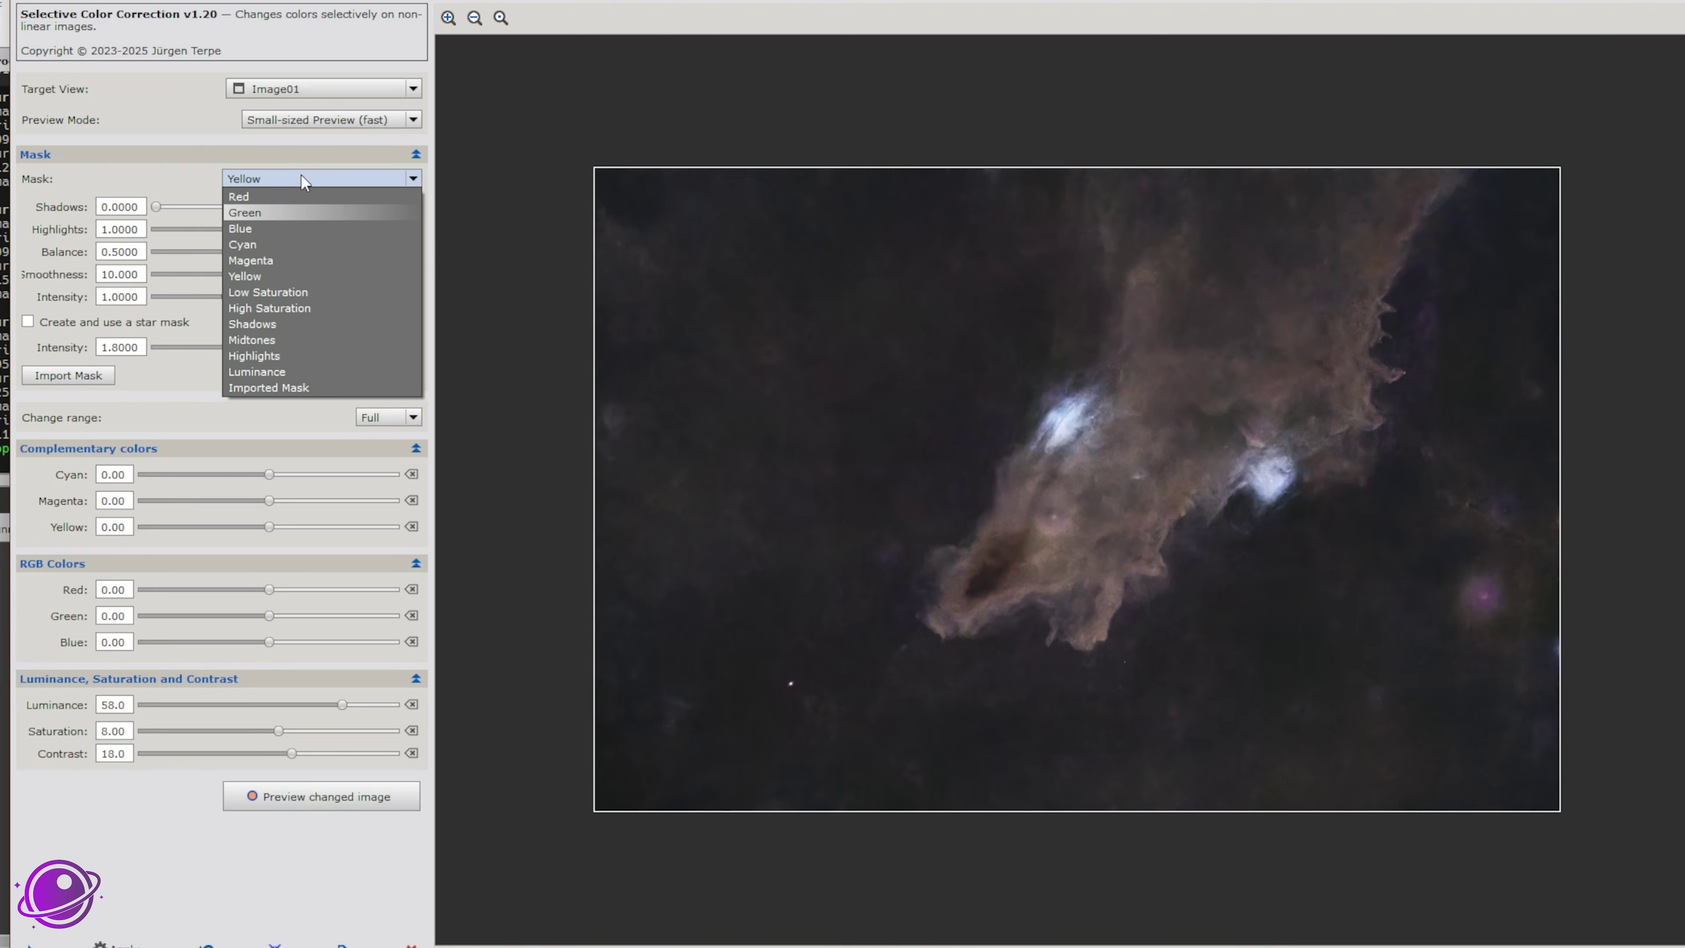
pyautogui.click(266, 202)
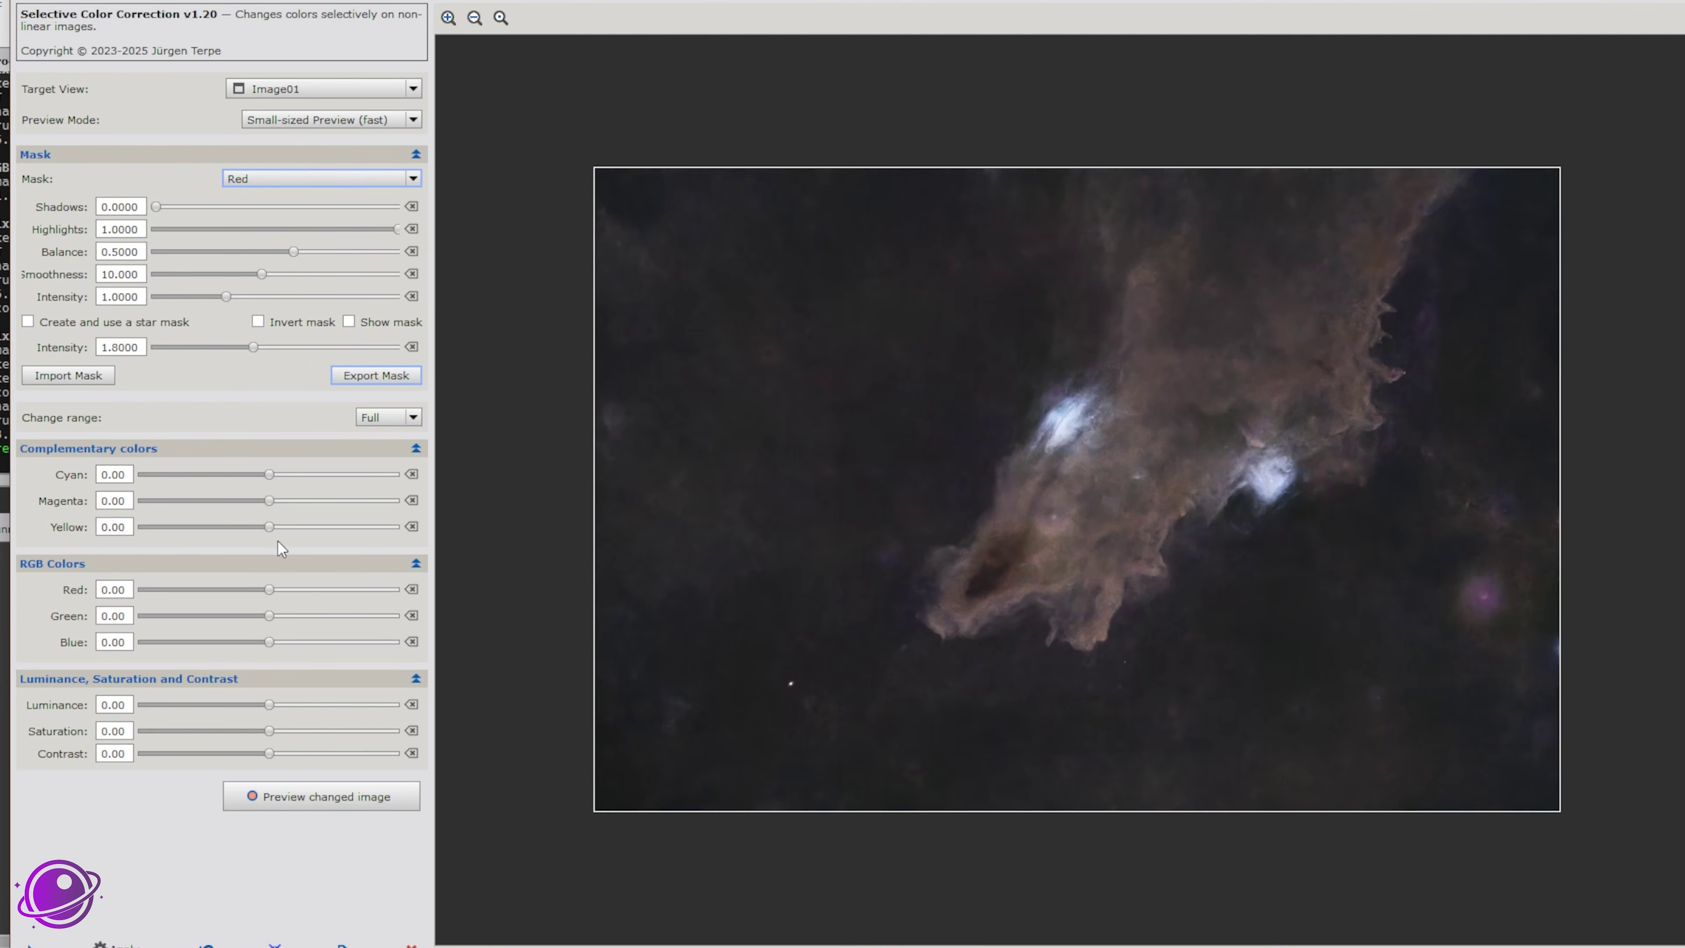
pyautogui.click(271, 706)
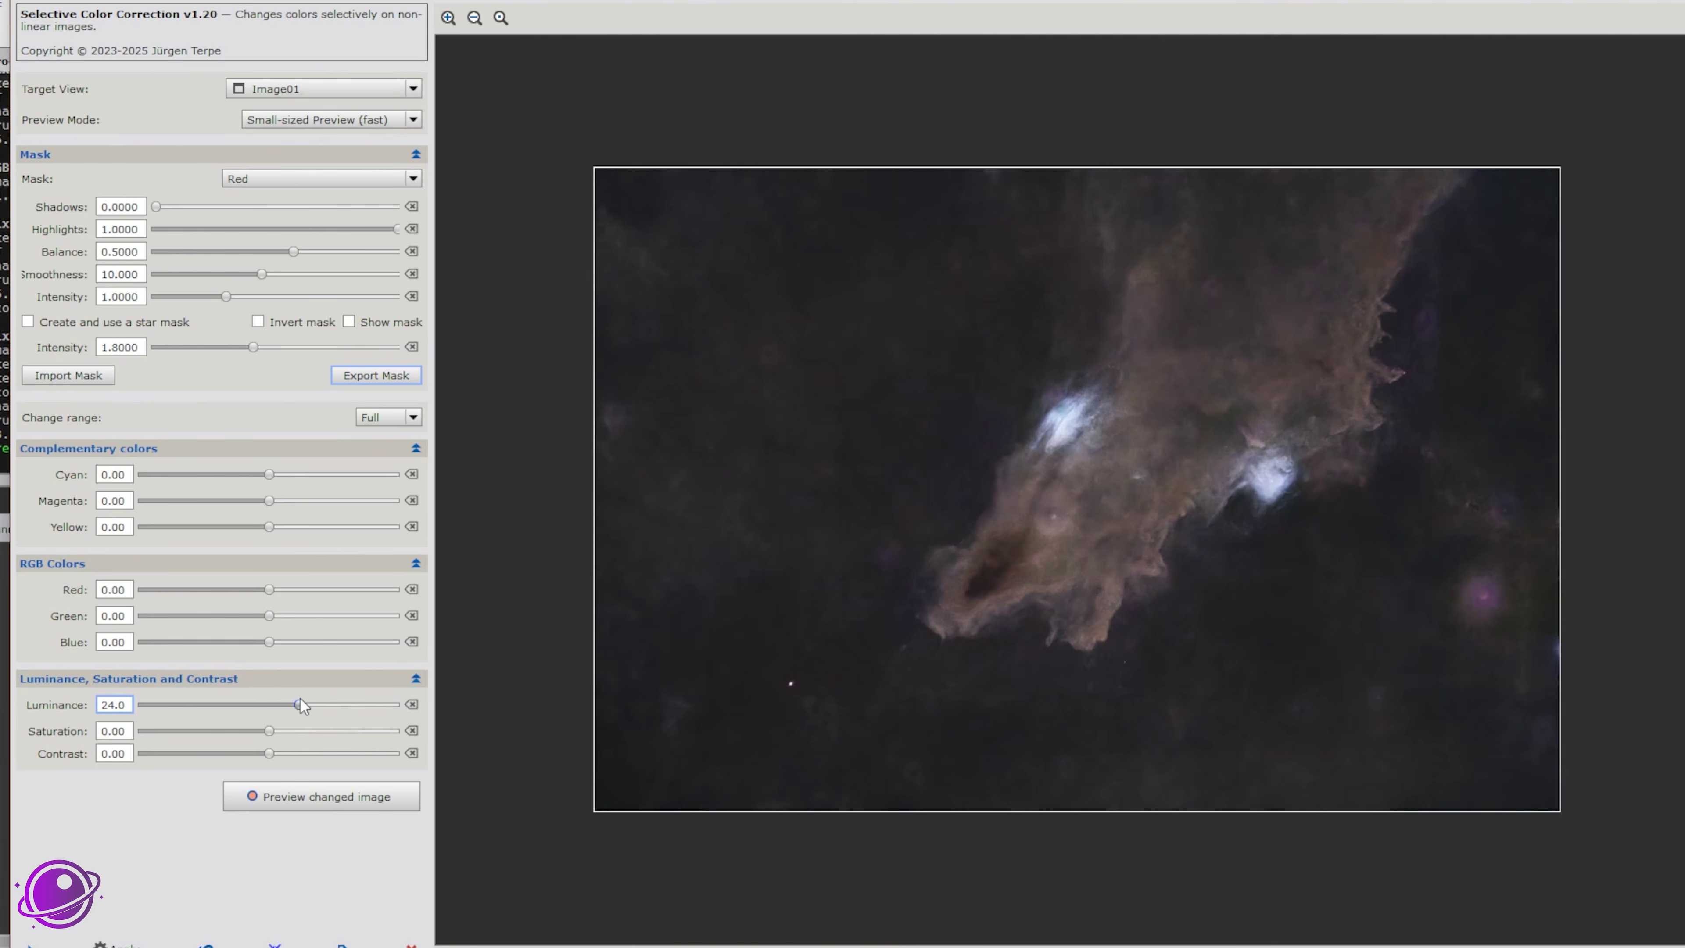
pyautogui.click(411, 526)
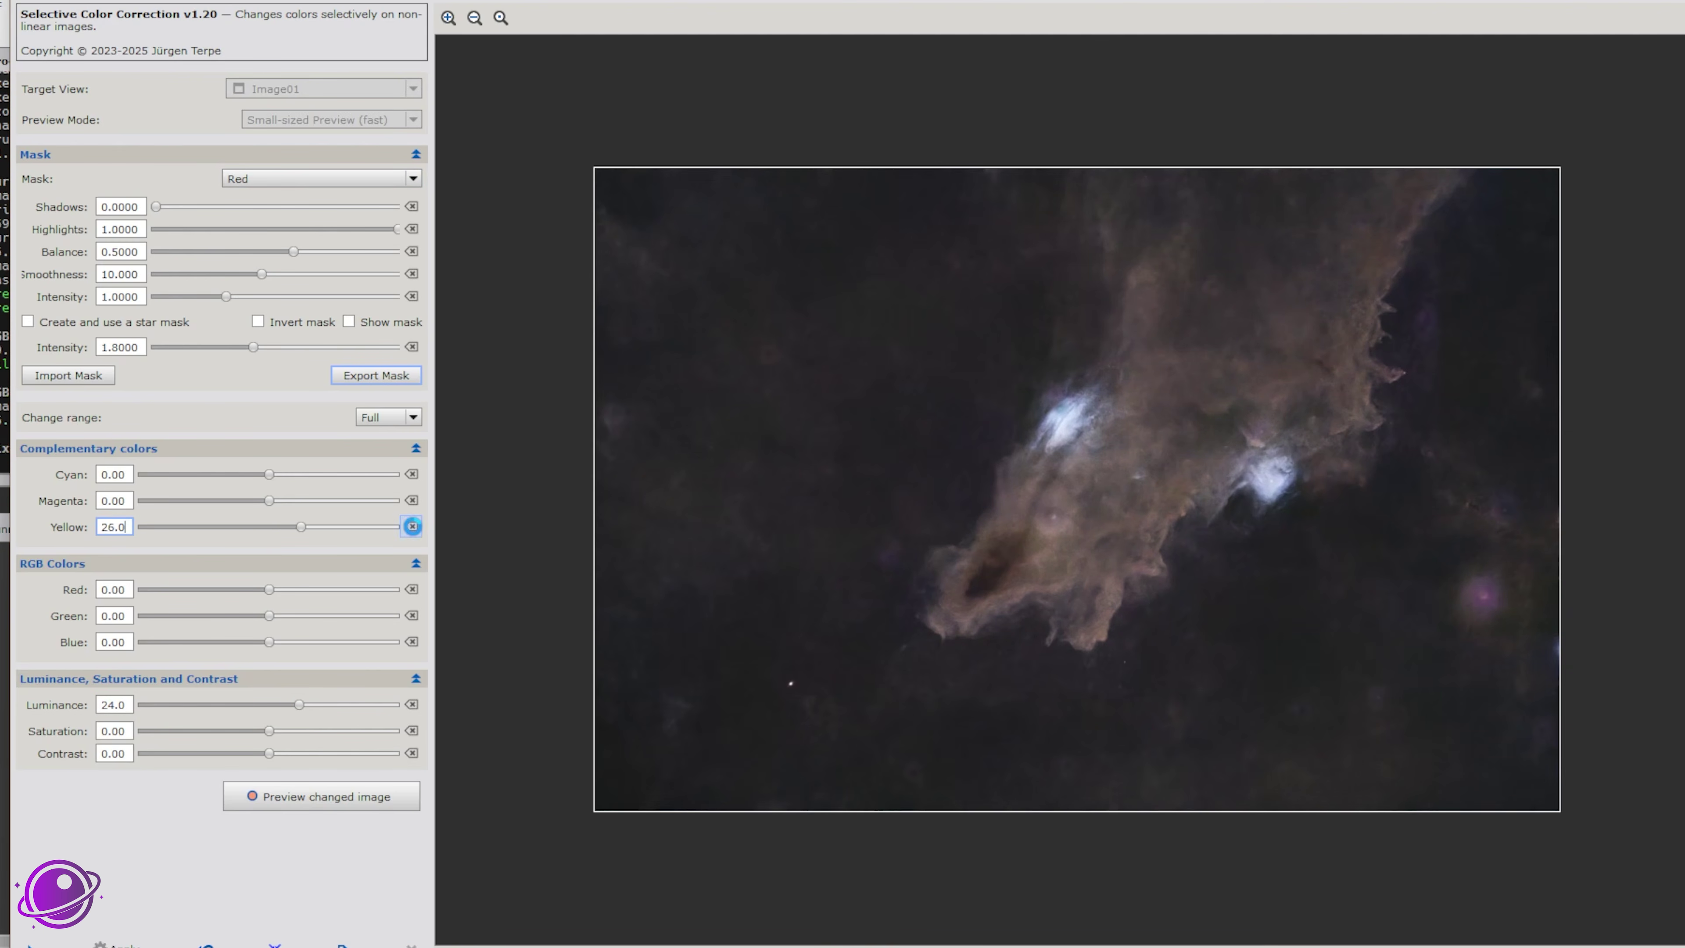
pyautogui.moveTo(299, 704); pyautogui.dragTo(326, 705)
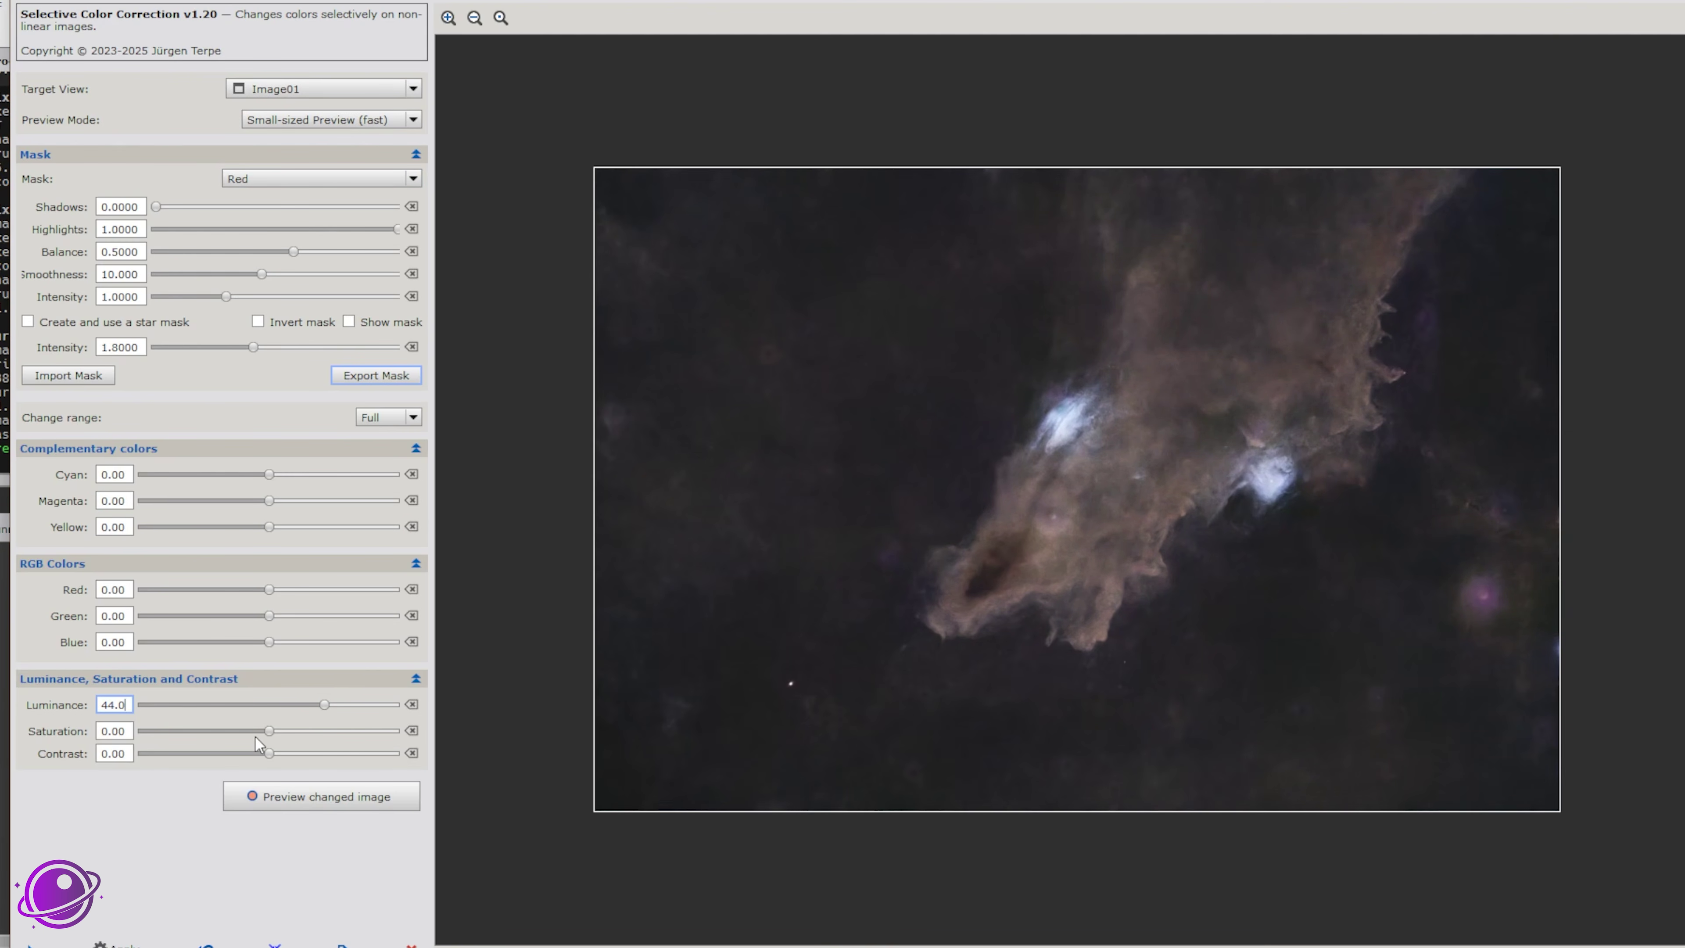
pyautogui.click(333, 753)
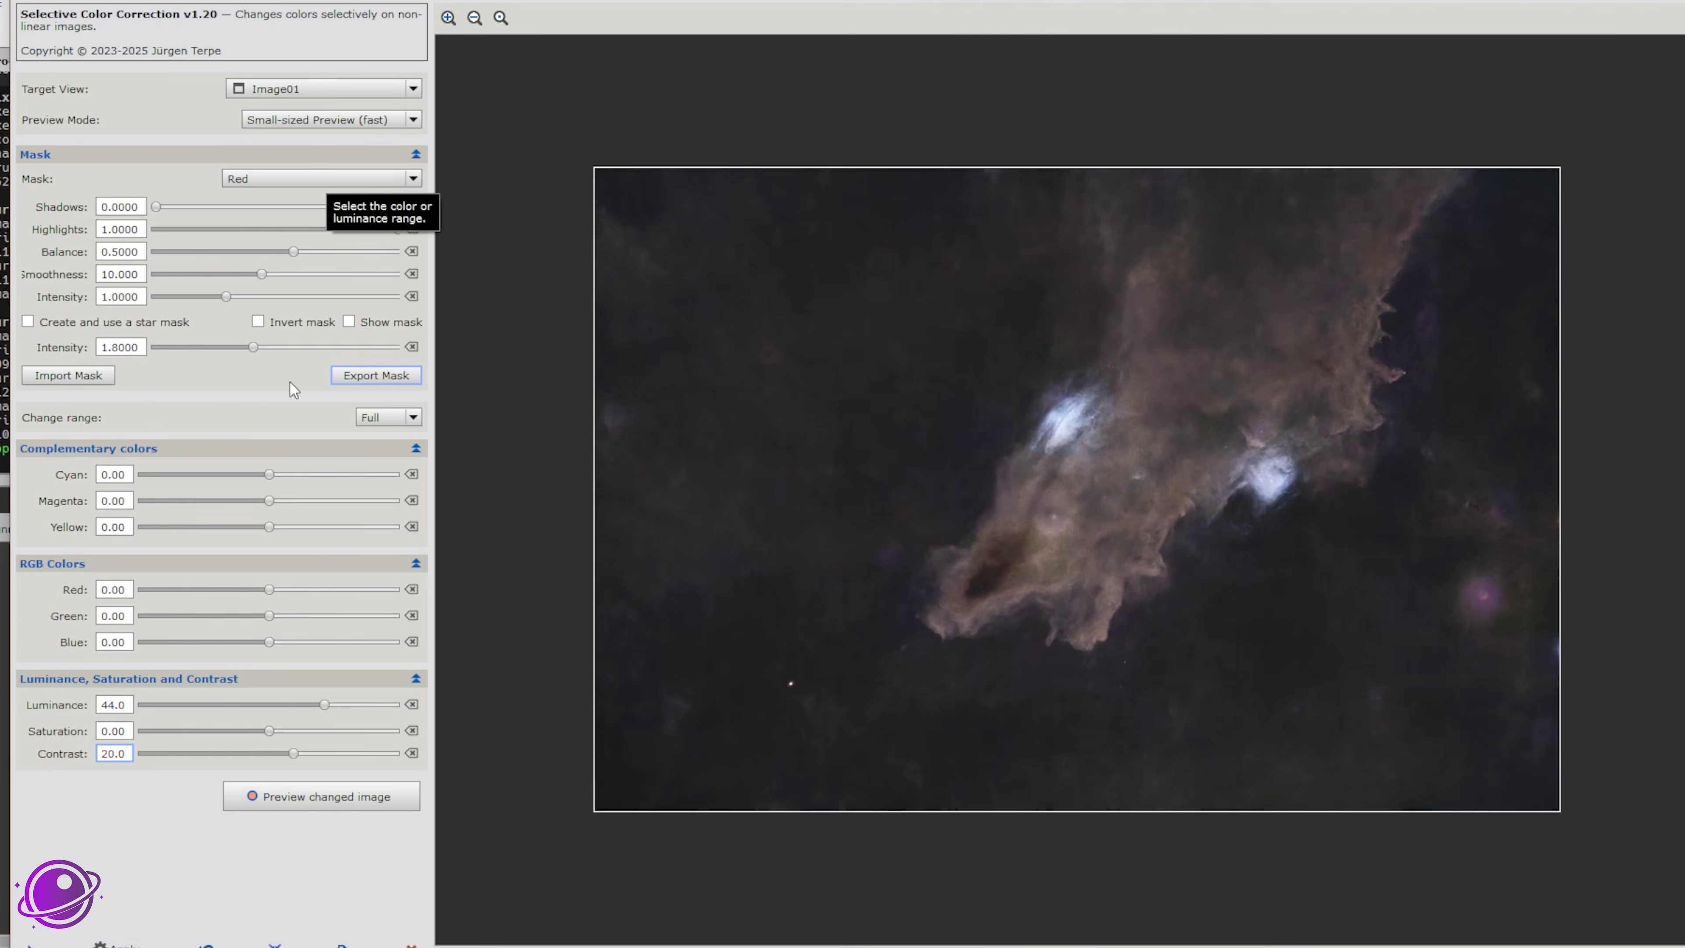
# Step: Choose the Blue mask, show it, and set its shadows to 0.0189 and highlights to 1.0000
pyautogui.click(388, 178)
pyautogui.click(262, 228)
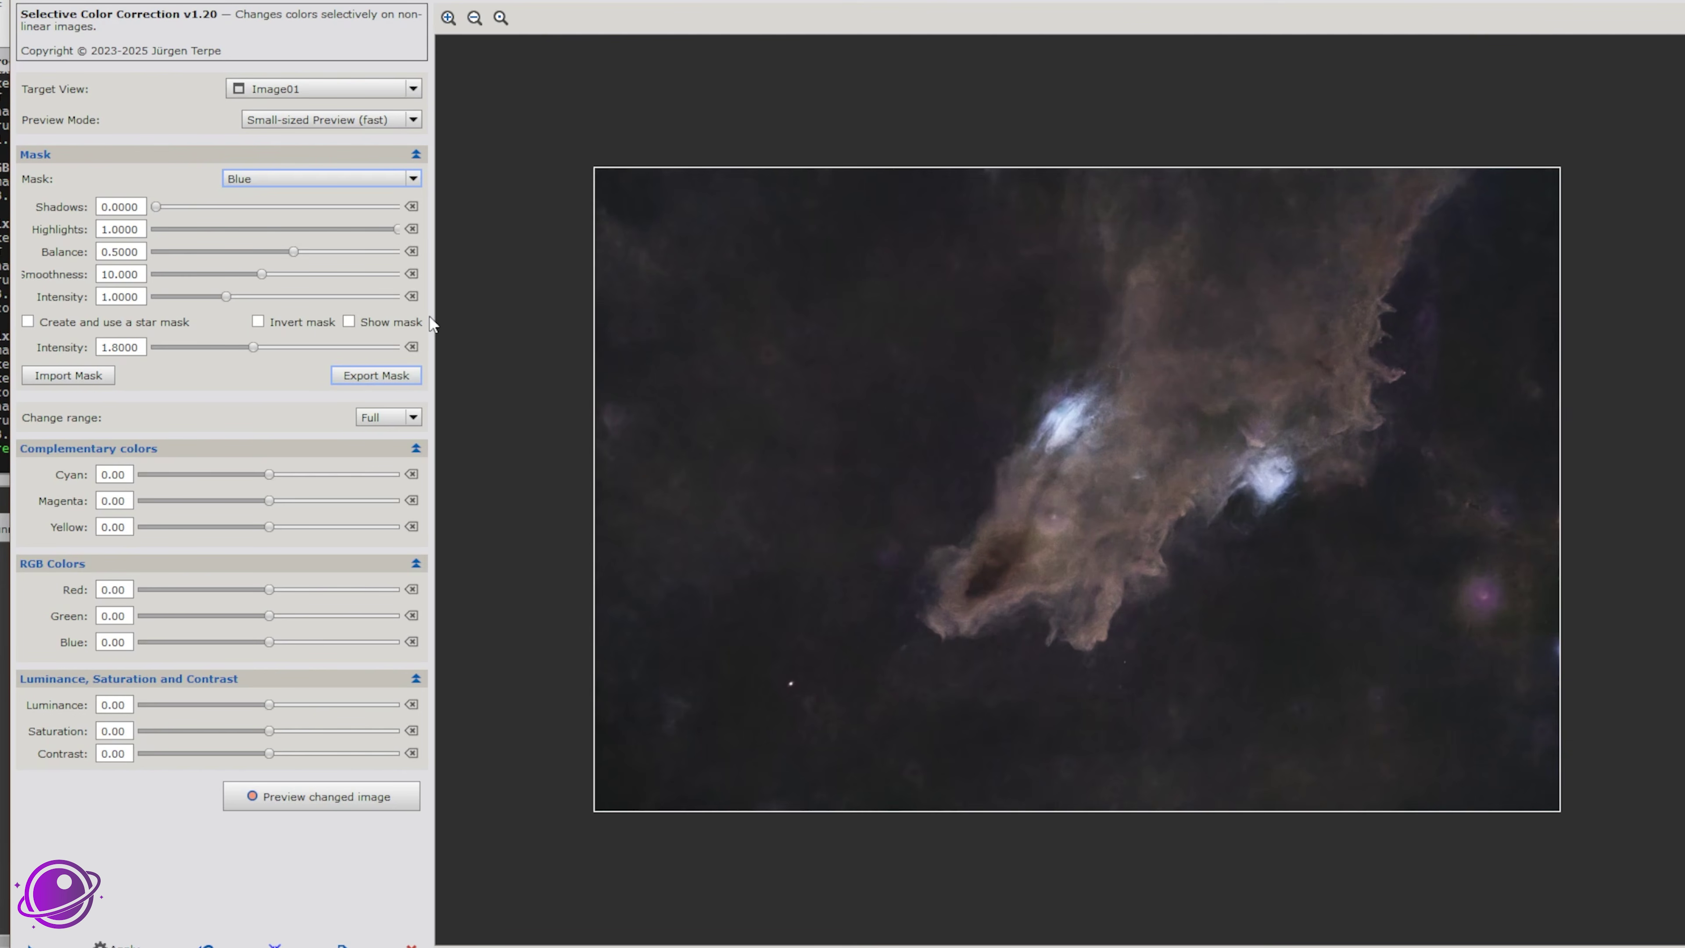
pyautogui.click(373, 321)
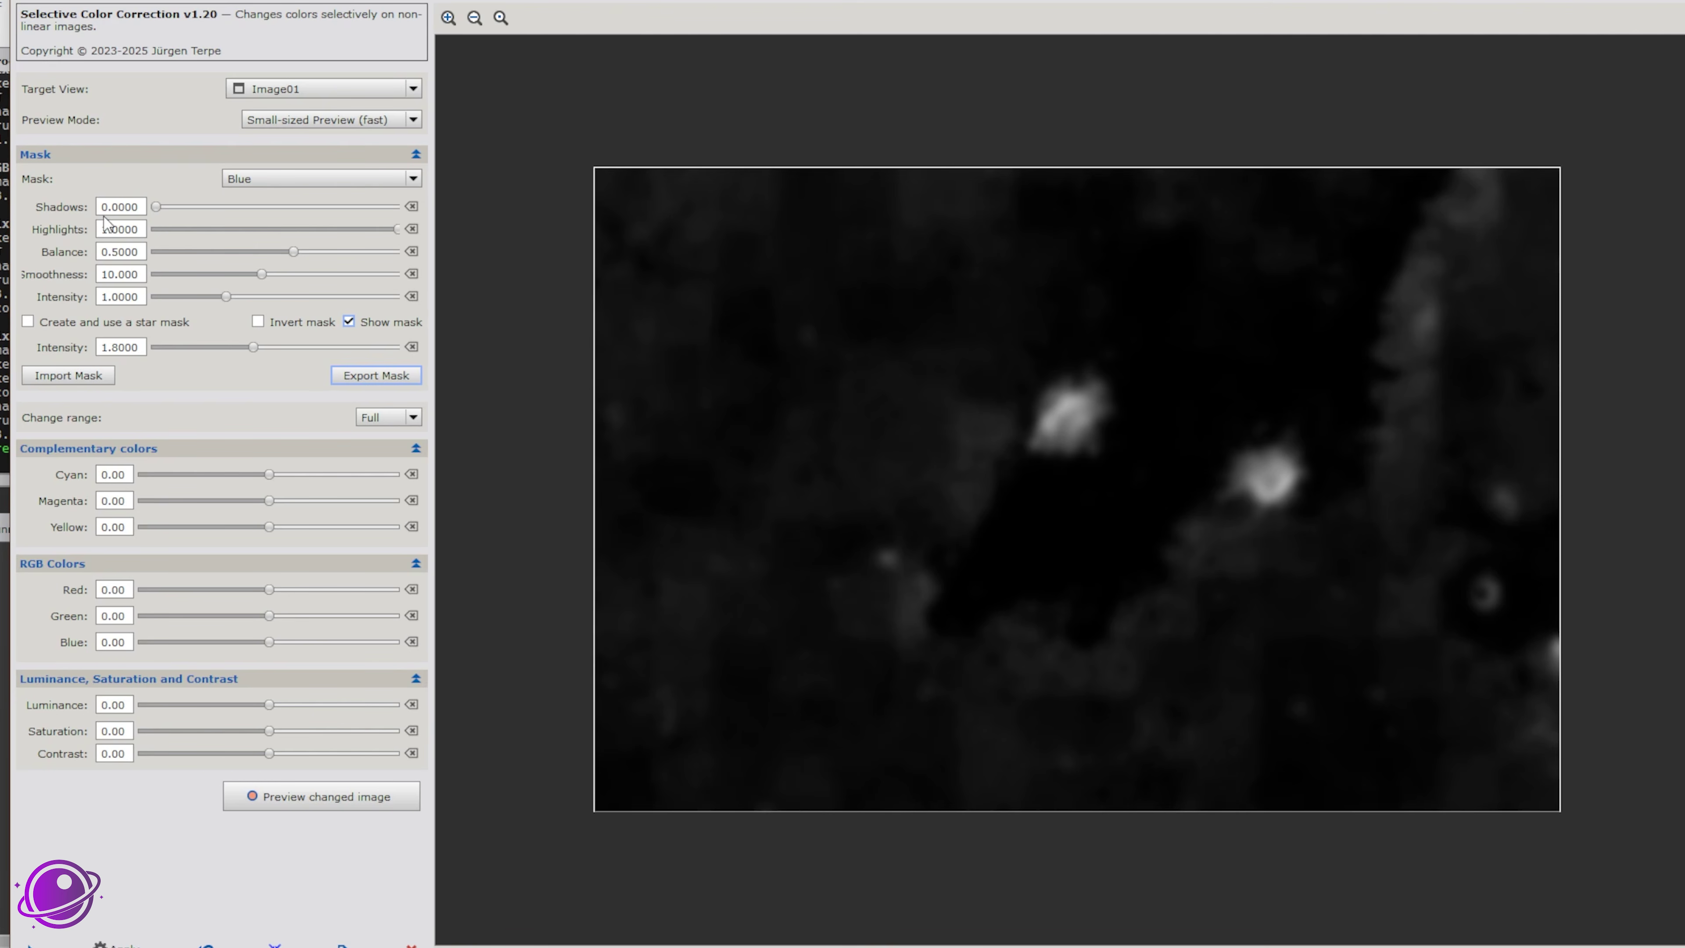
pyautogui.moveTo(156, 208); pyautogui.dragTo(170, 208)
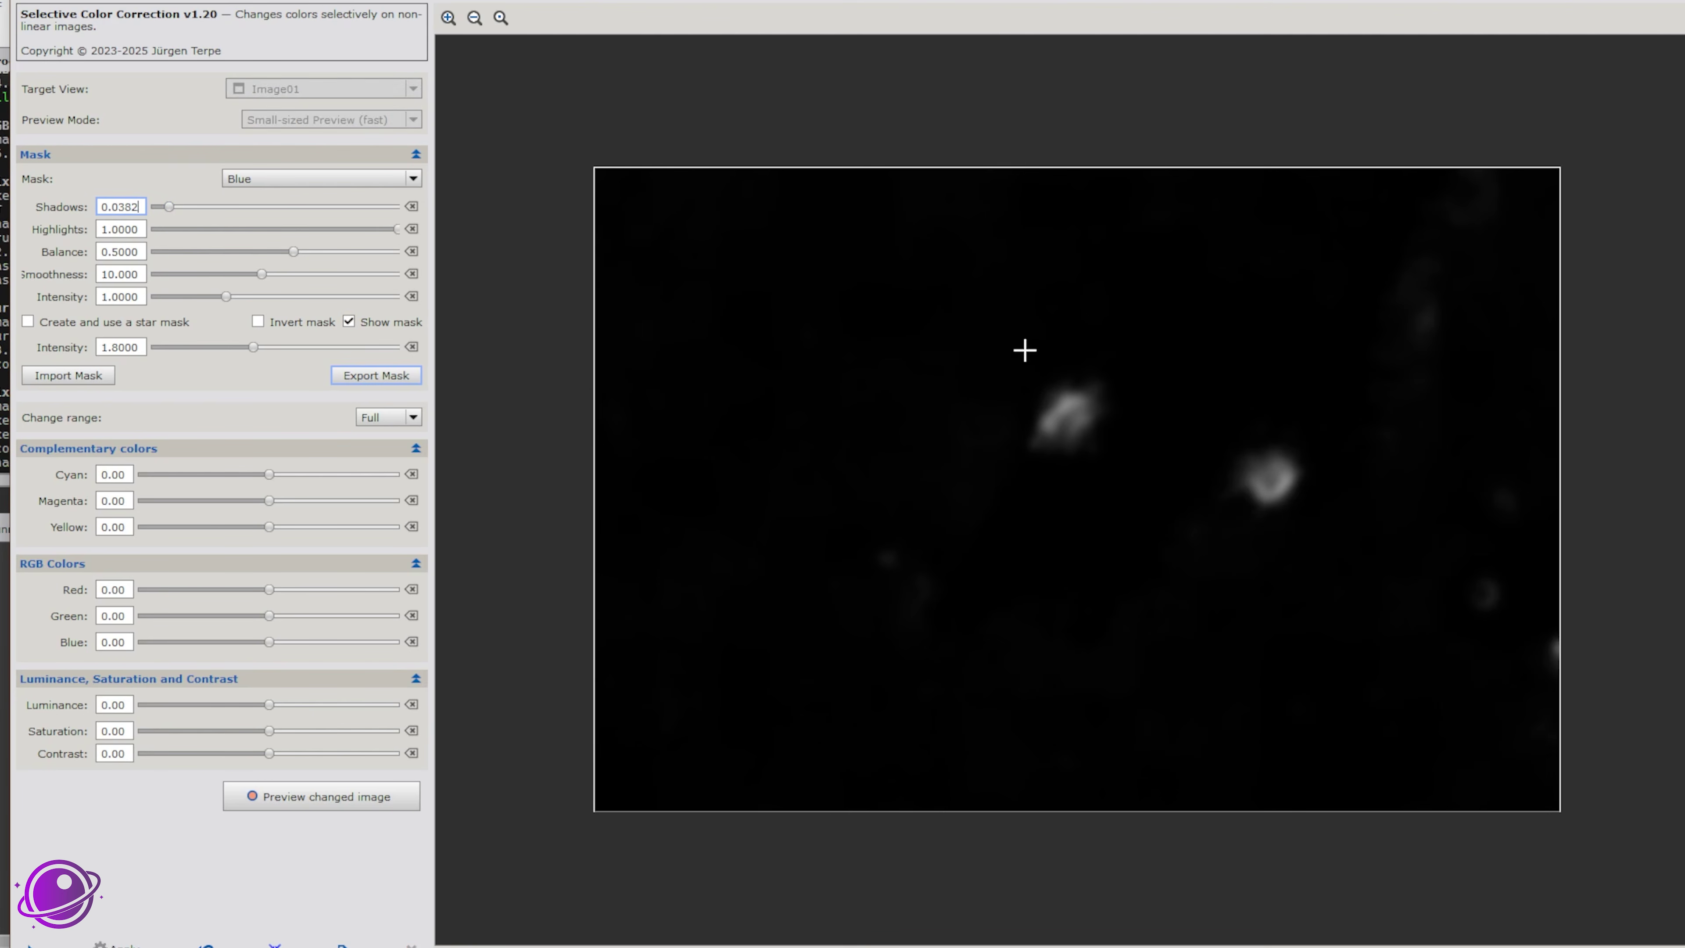
pyautogui.moveTo(164, 207); pyautogui.dragTo(162, 207)
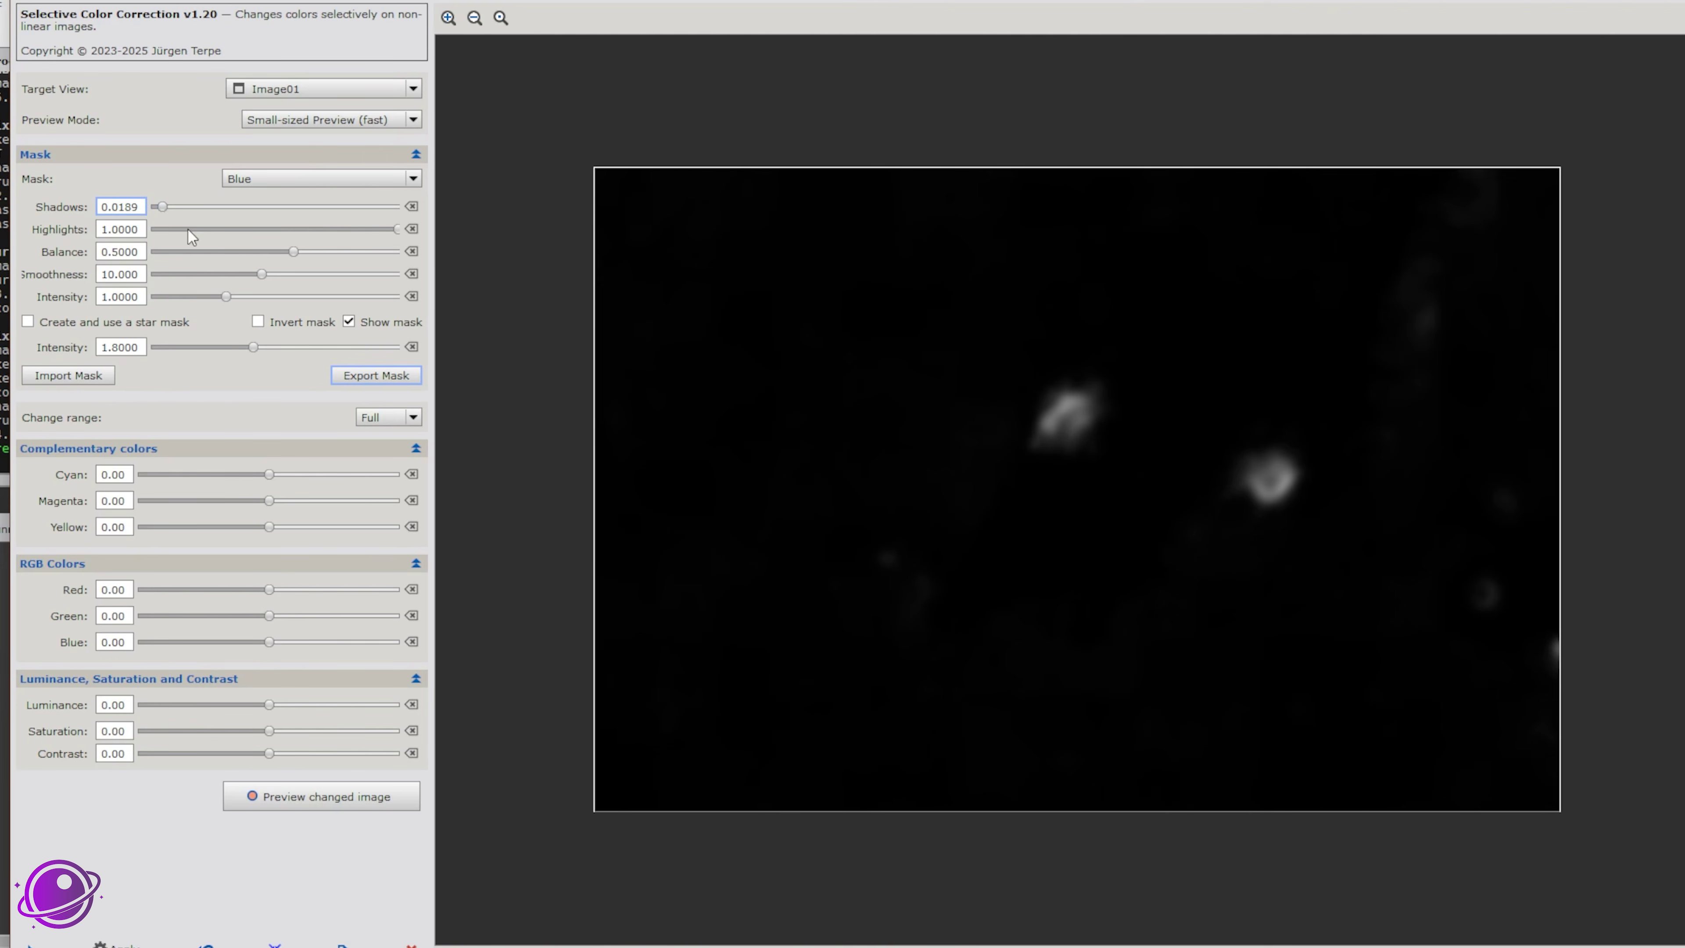
pyautogui.moveTo(399, 229); pyautogui.dragTo(352, 229)
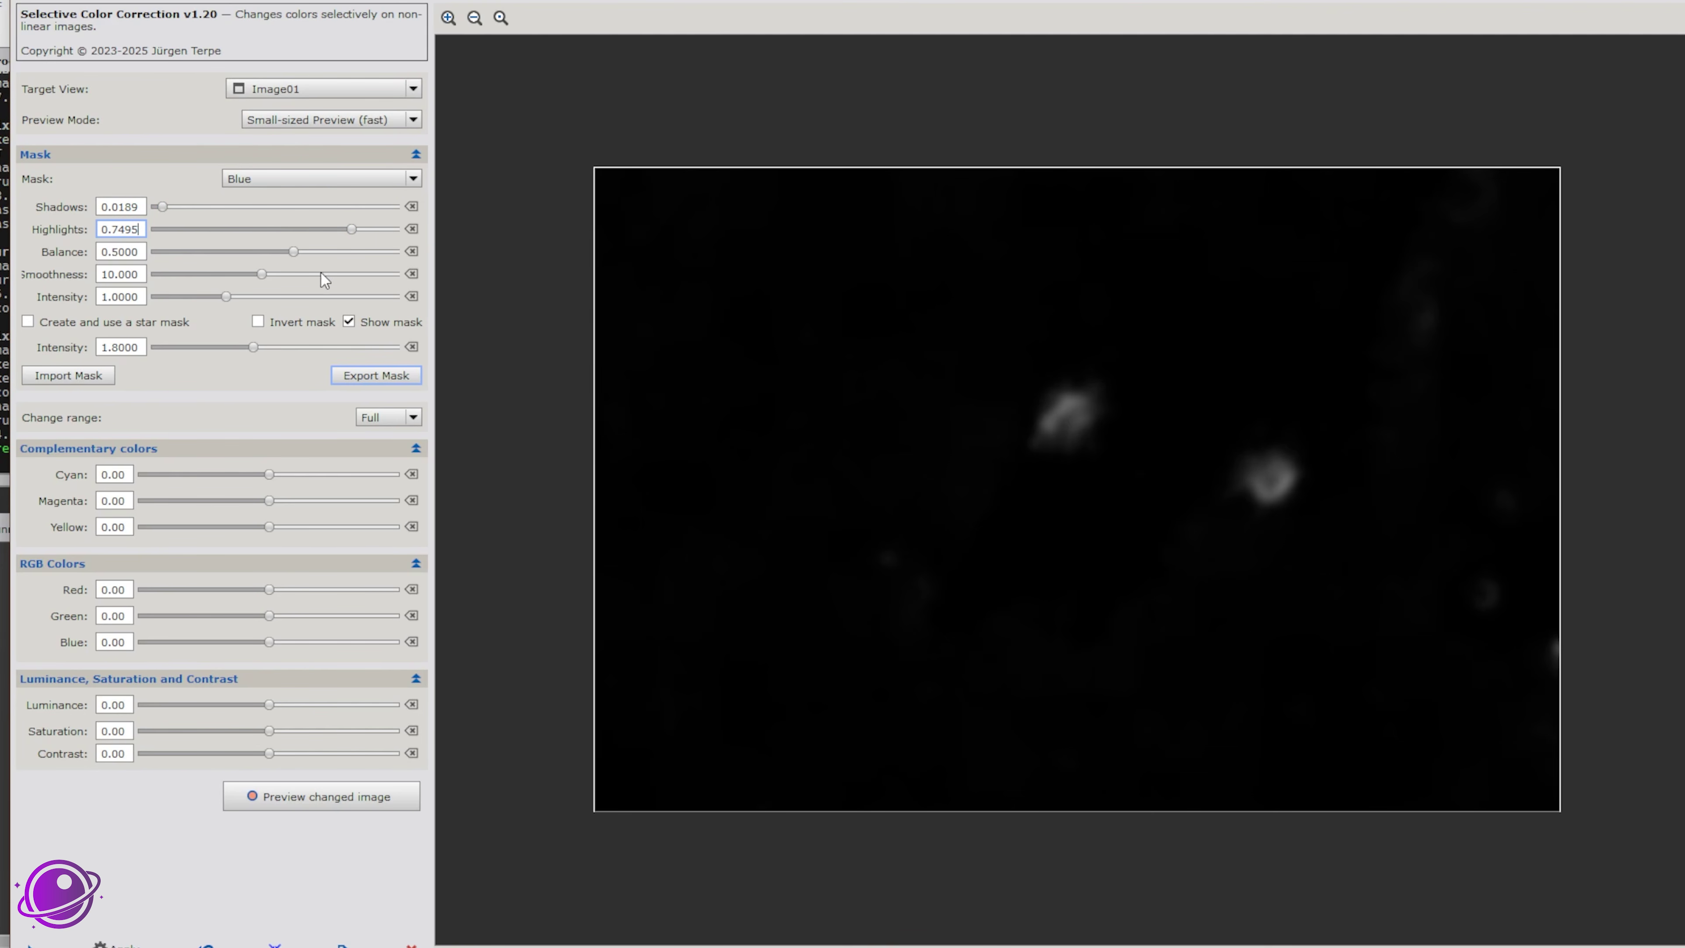
pyautogui.moveTo(351, 229); pyautogui.dragTo(459, 230)
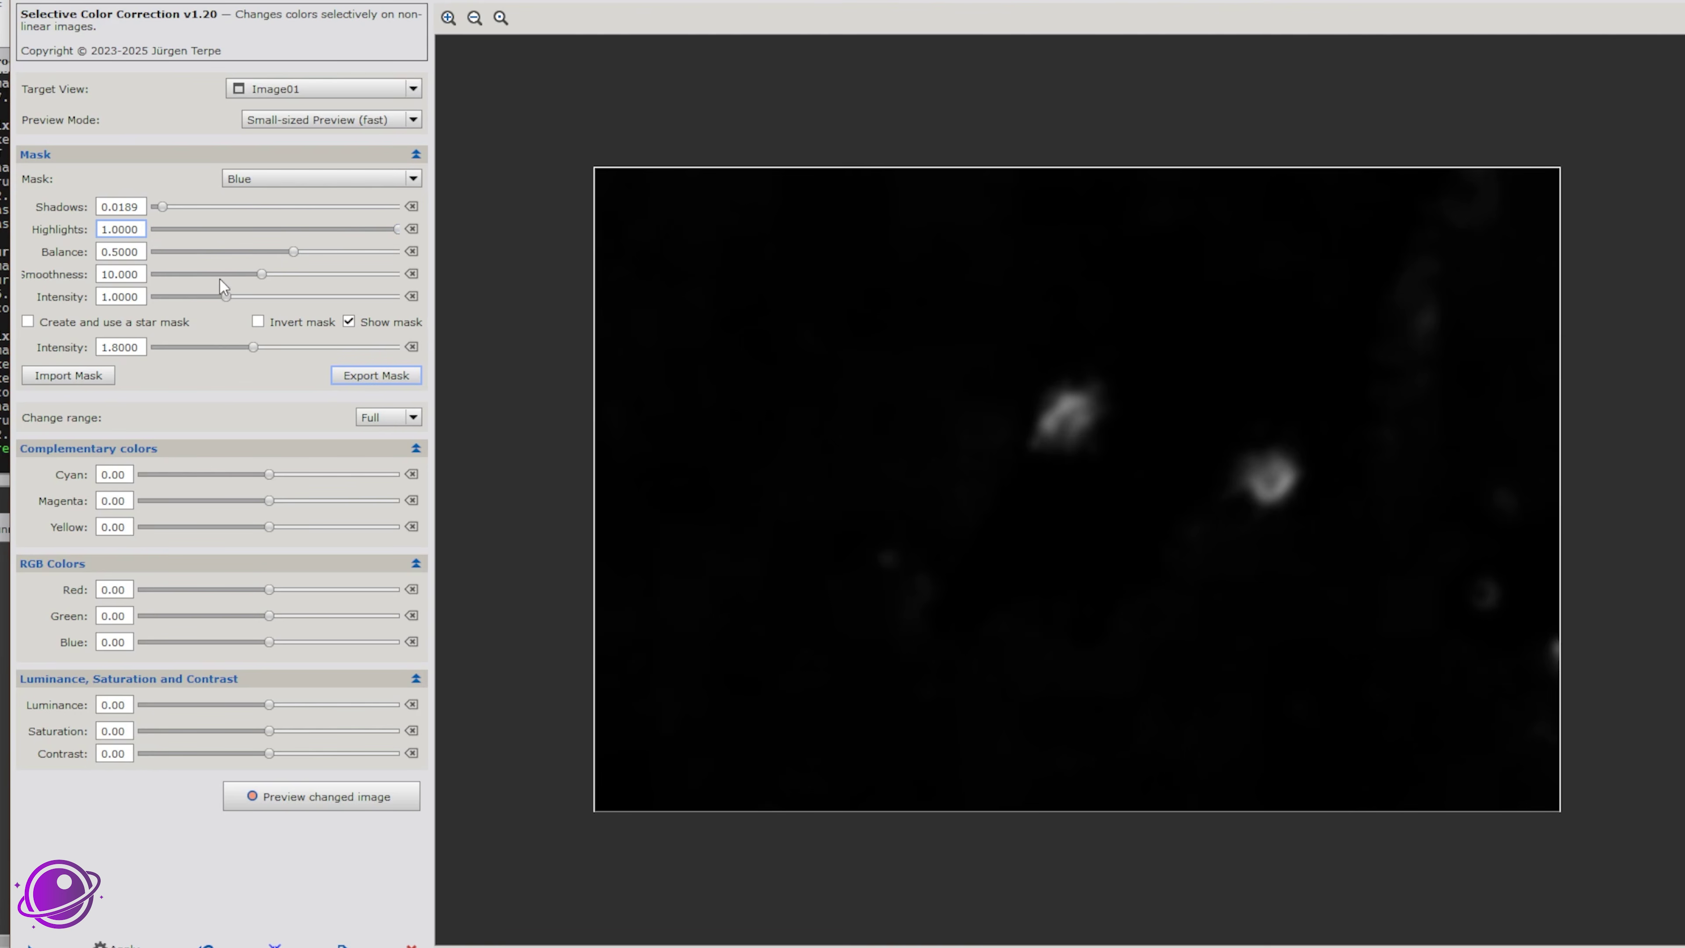
# Step: Set the blue mask's smoothness to 12.685, and try a mask intensity of about 4.0 before resetting it to 1.0000
pyautogui.moveTo(261, 274); pyautogui.dragTo(295, 276)
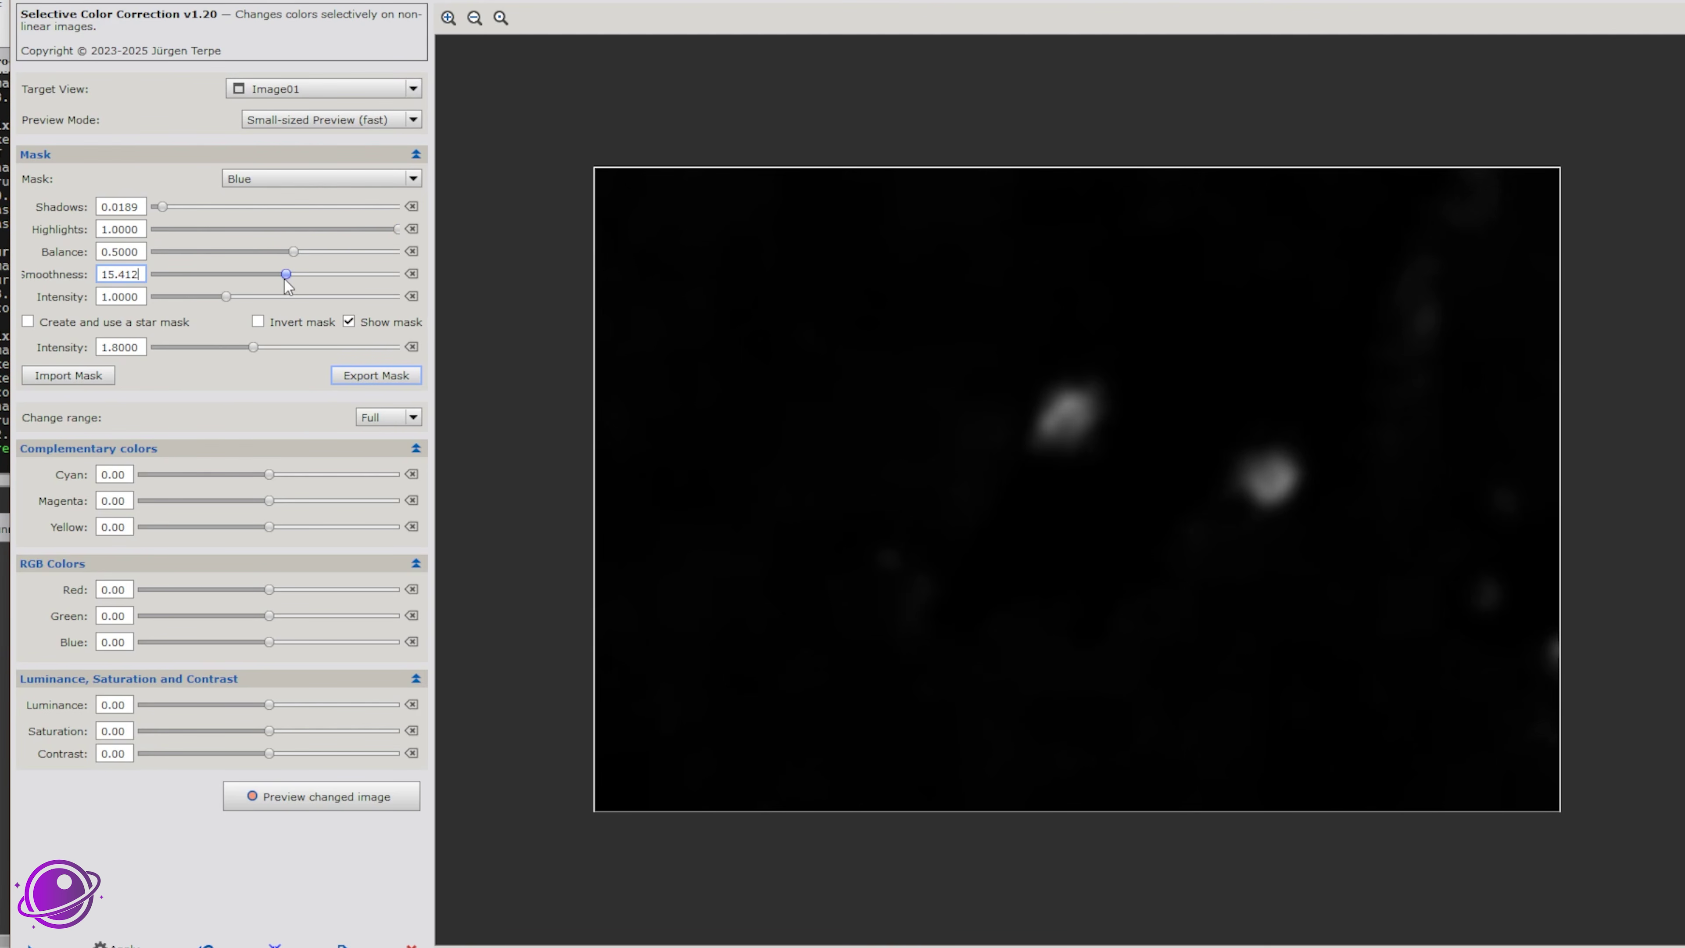
pyautogui.moveTo(285, 278); pyautogui.dragTo(274, 276)
pyautogui.moveTo(226, 299); pyautogui.dragTo(320, 304)
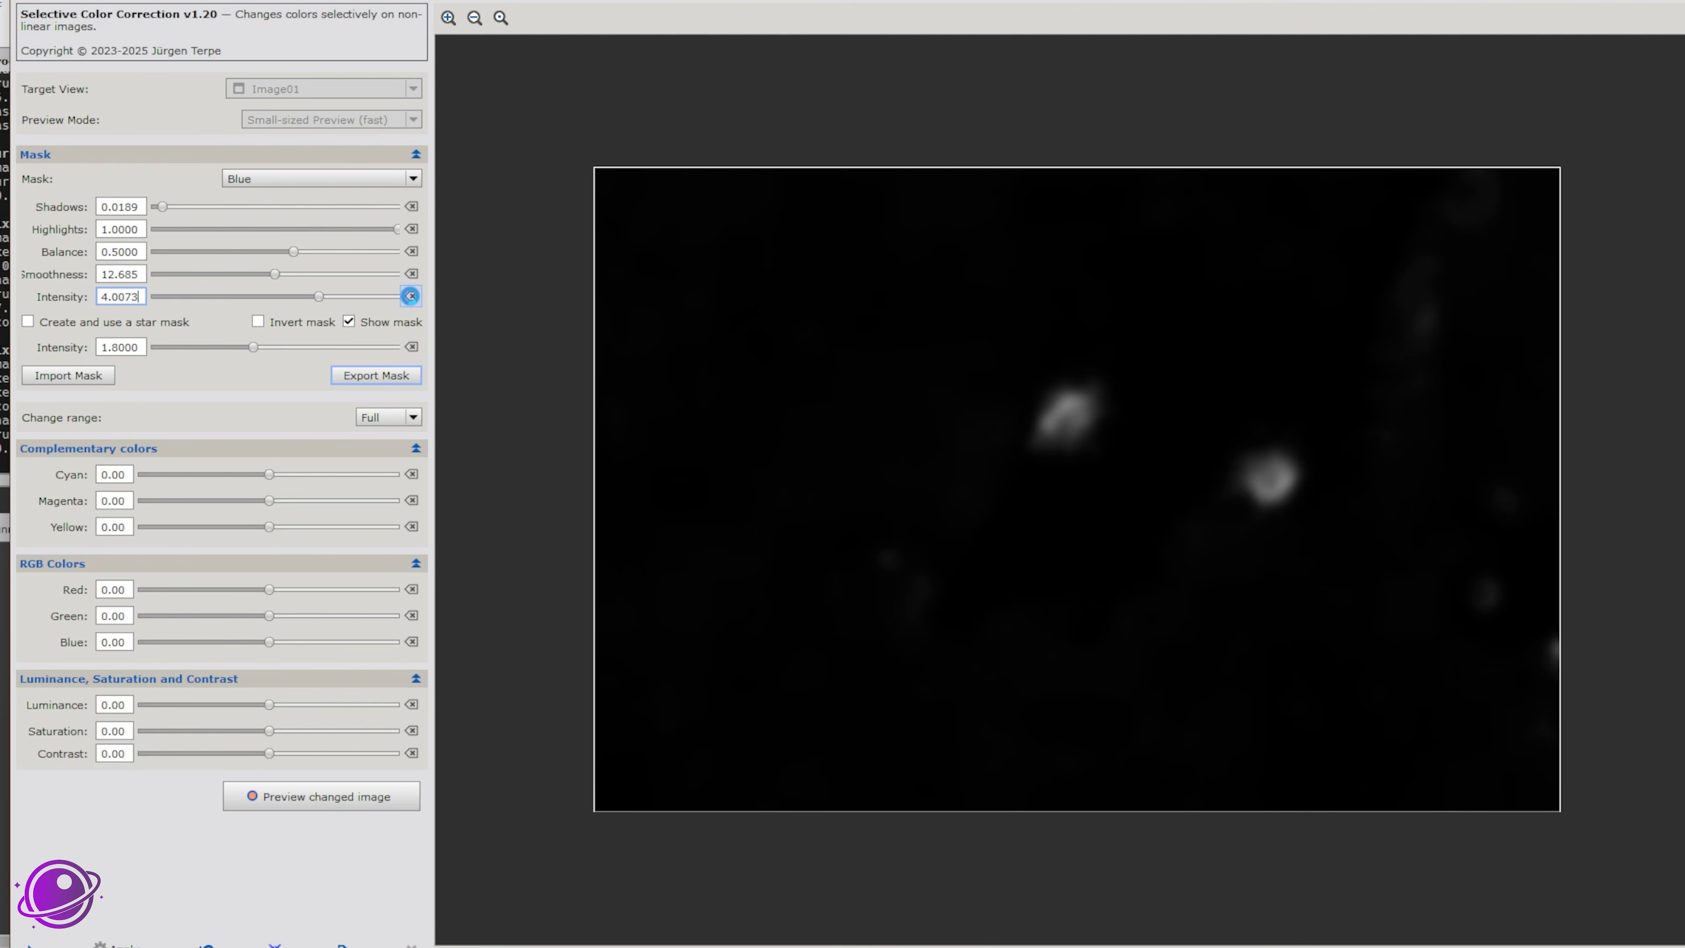
pyautogui.click(411, 296)
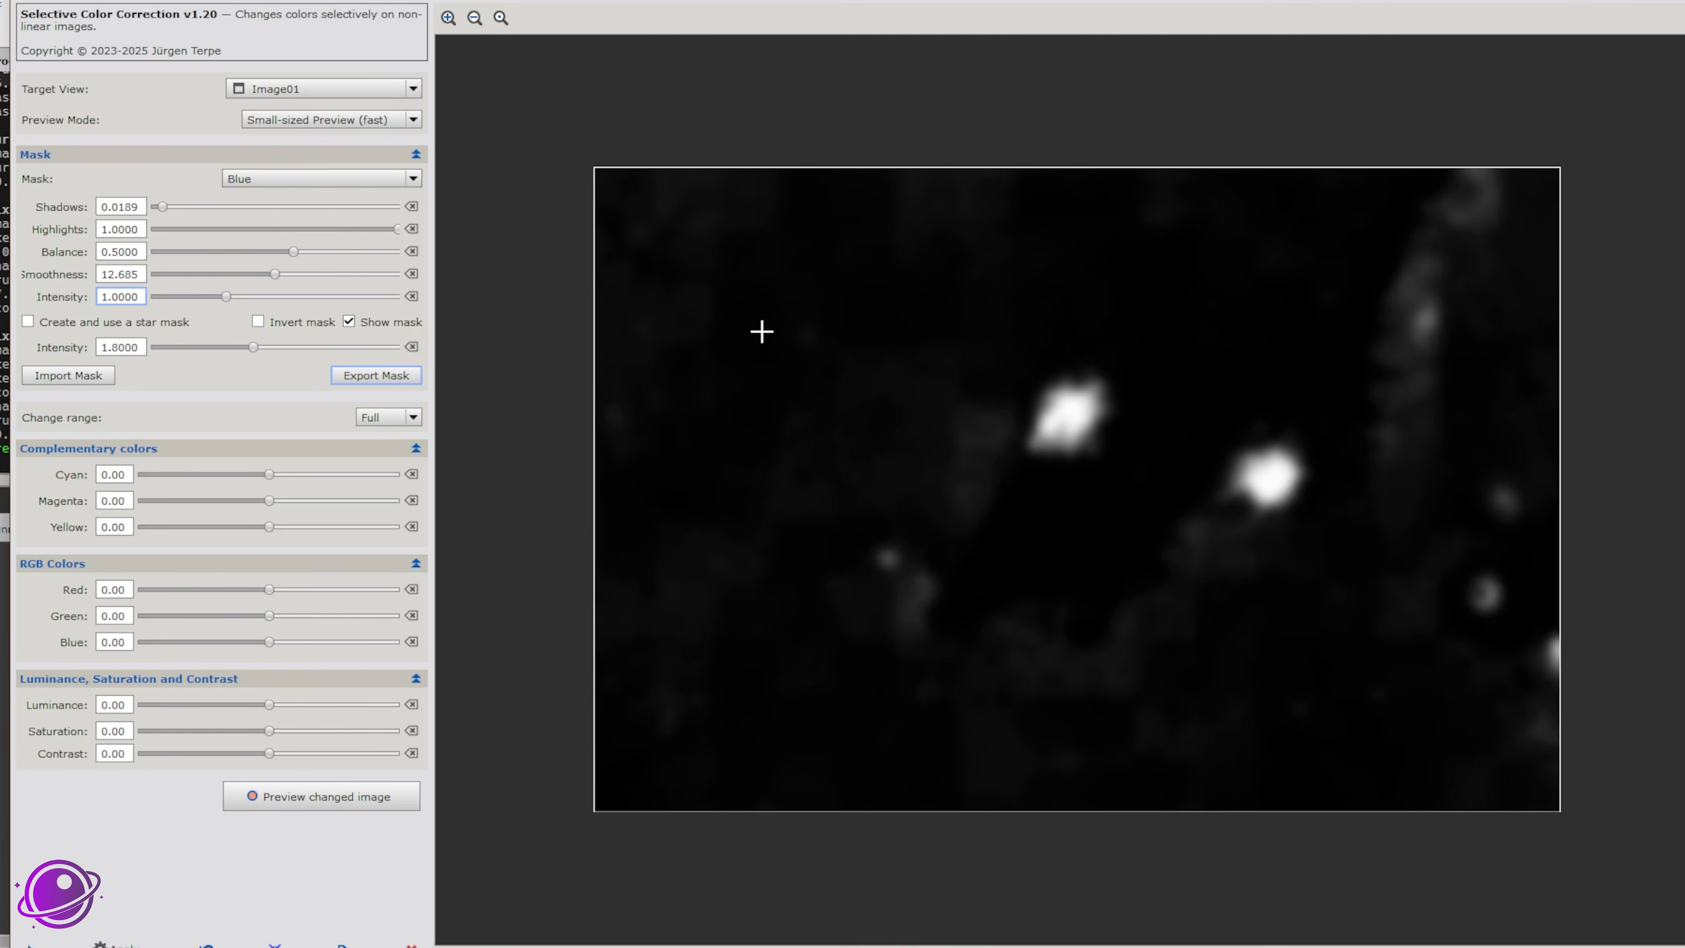
# Step: Hide the blue mask and set its luminance to 42.0, saturation to 12.0 and contrast to 36.0
pyautogui.click(349, 323)
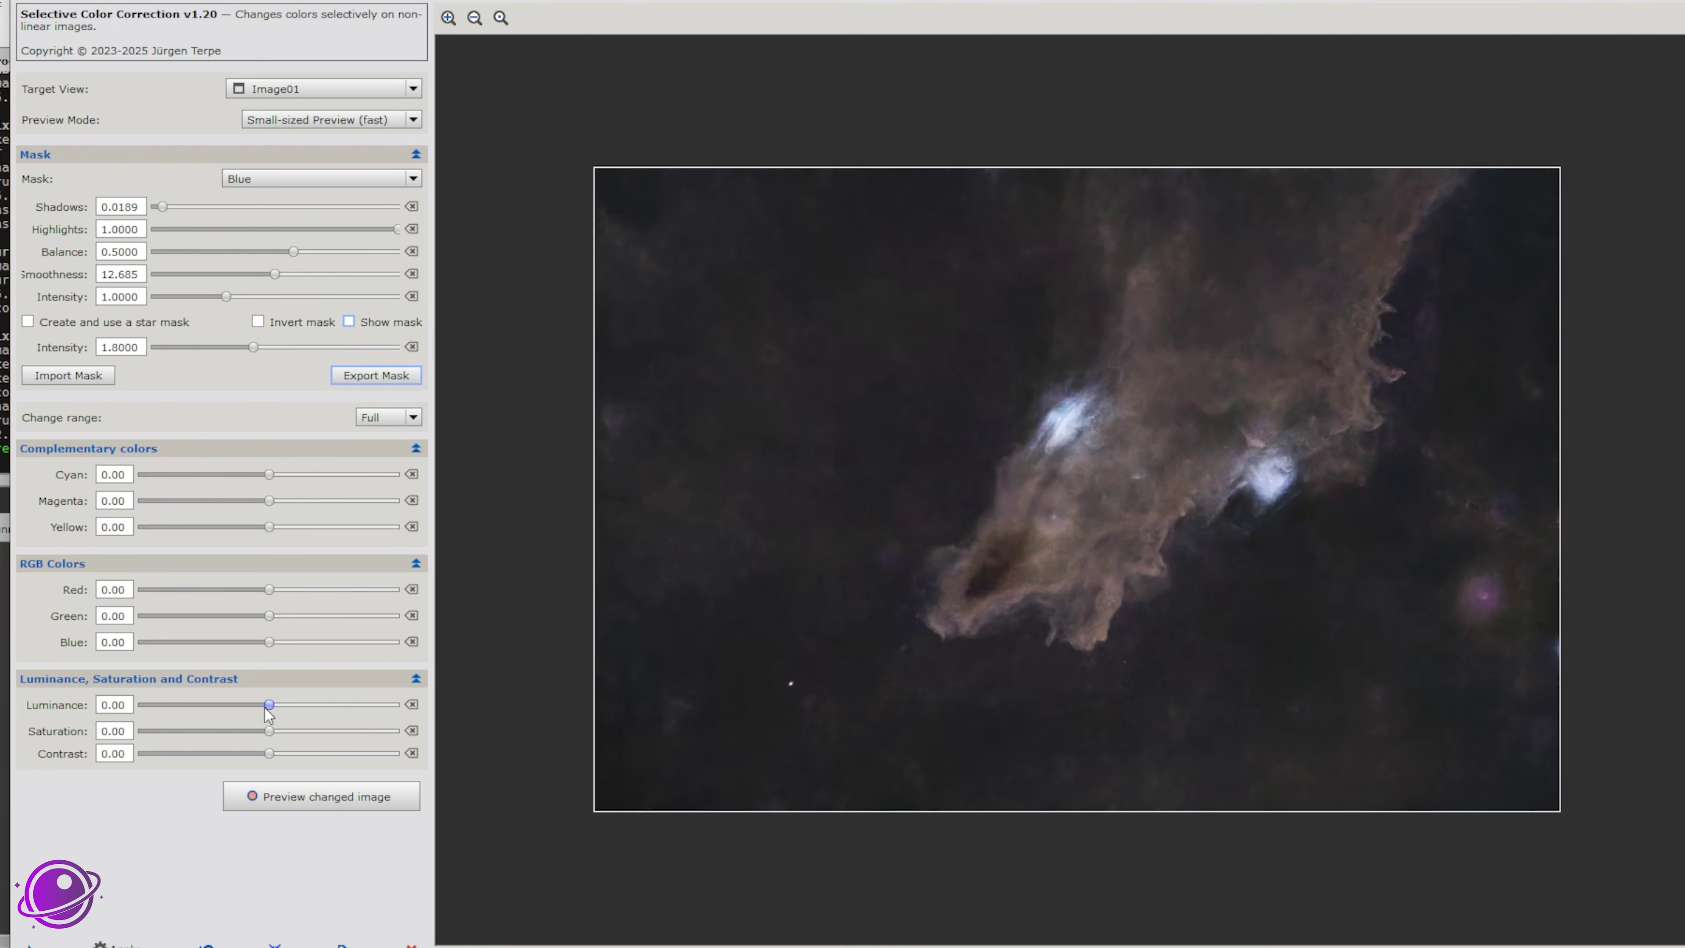
pyautogui.moveTo(264, 707); pyautogui.dragTo(330, 704)
pyautogui.moveTo(269, 753)
pyautogui.mouseDown()
pyautogui.moveTo(313, 755)
pyautogui.moveTo(285, 729)
pyautogui.mouseUp()
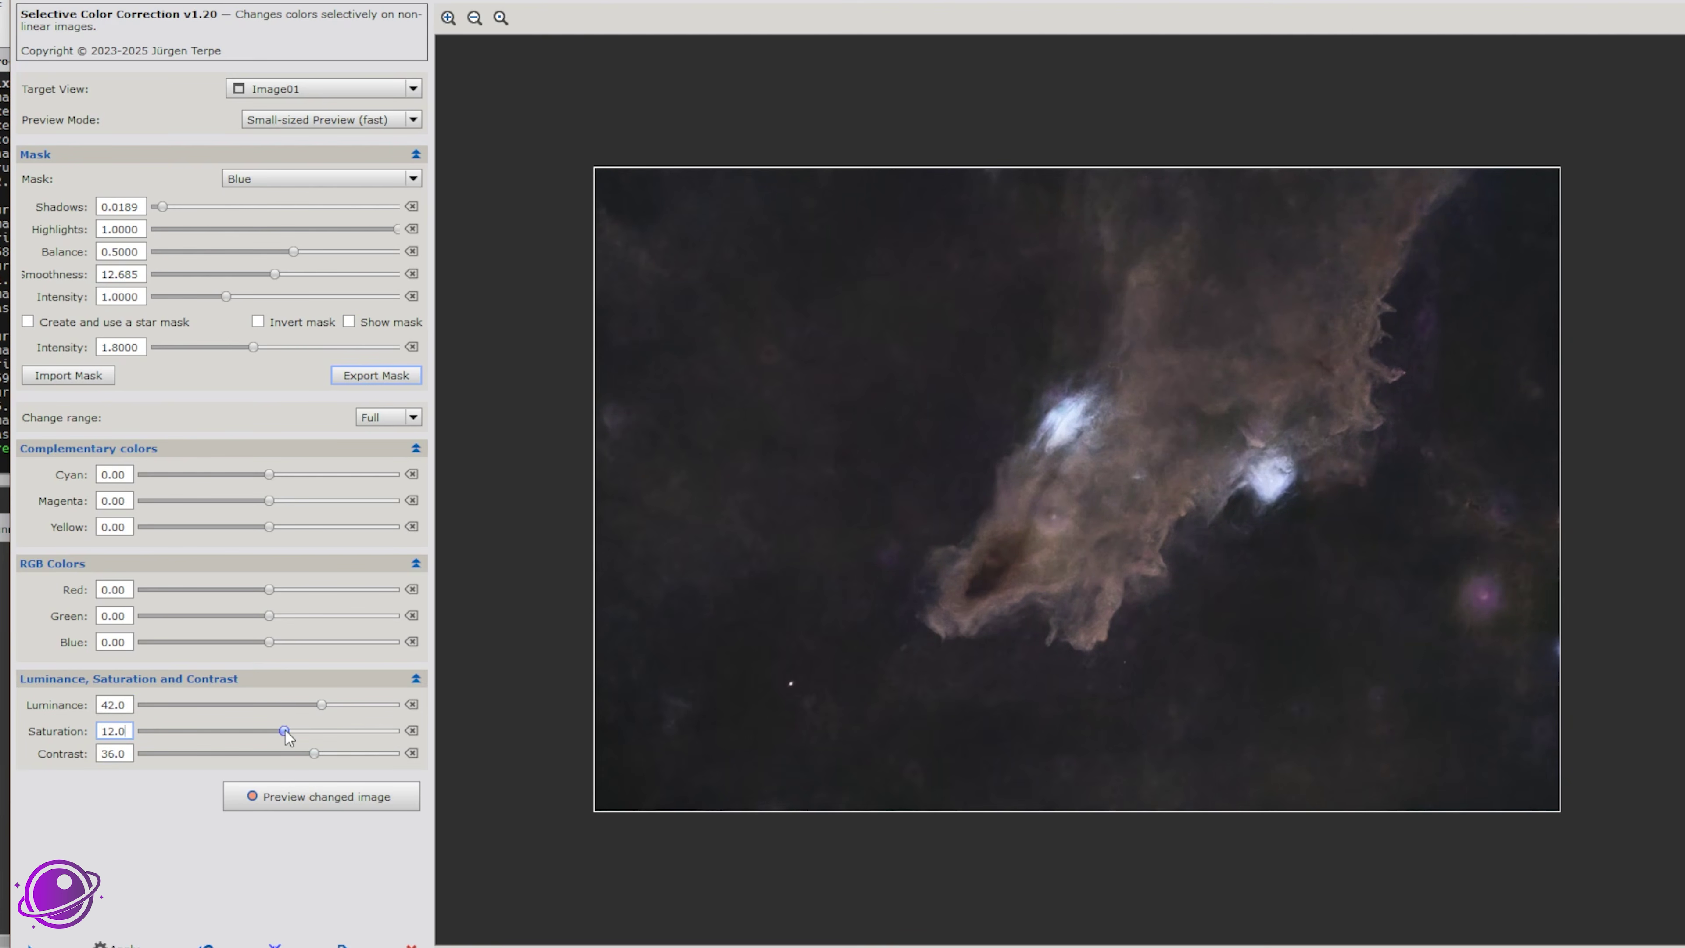
# Step: Choose the Low Saturation mask and adjust its luminance, trying 32.0
pyautogui.click(286, 175)
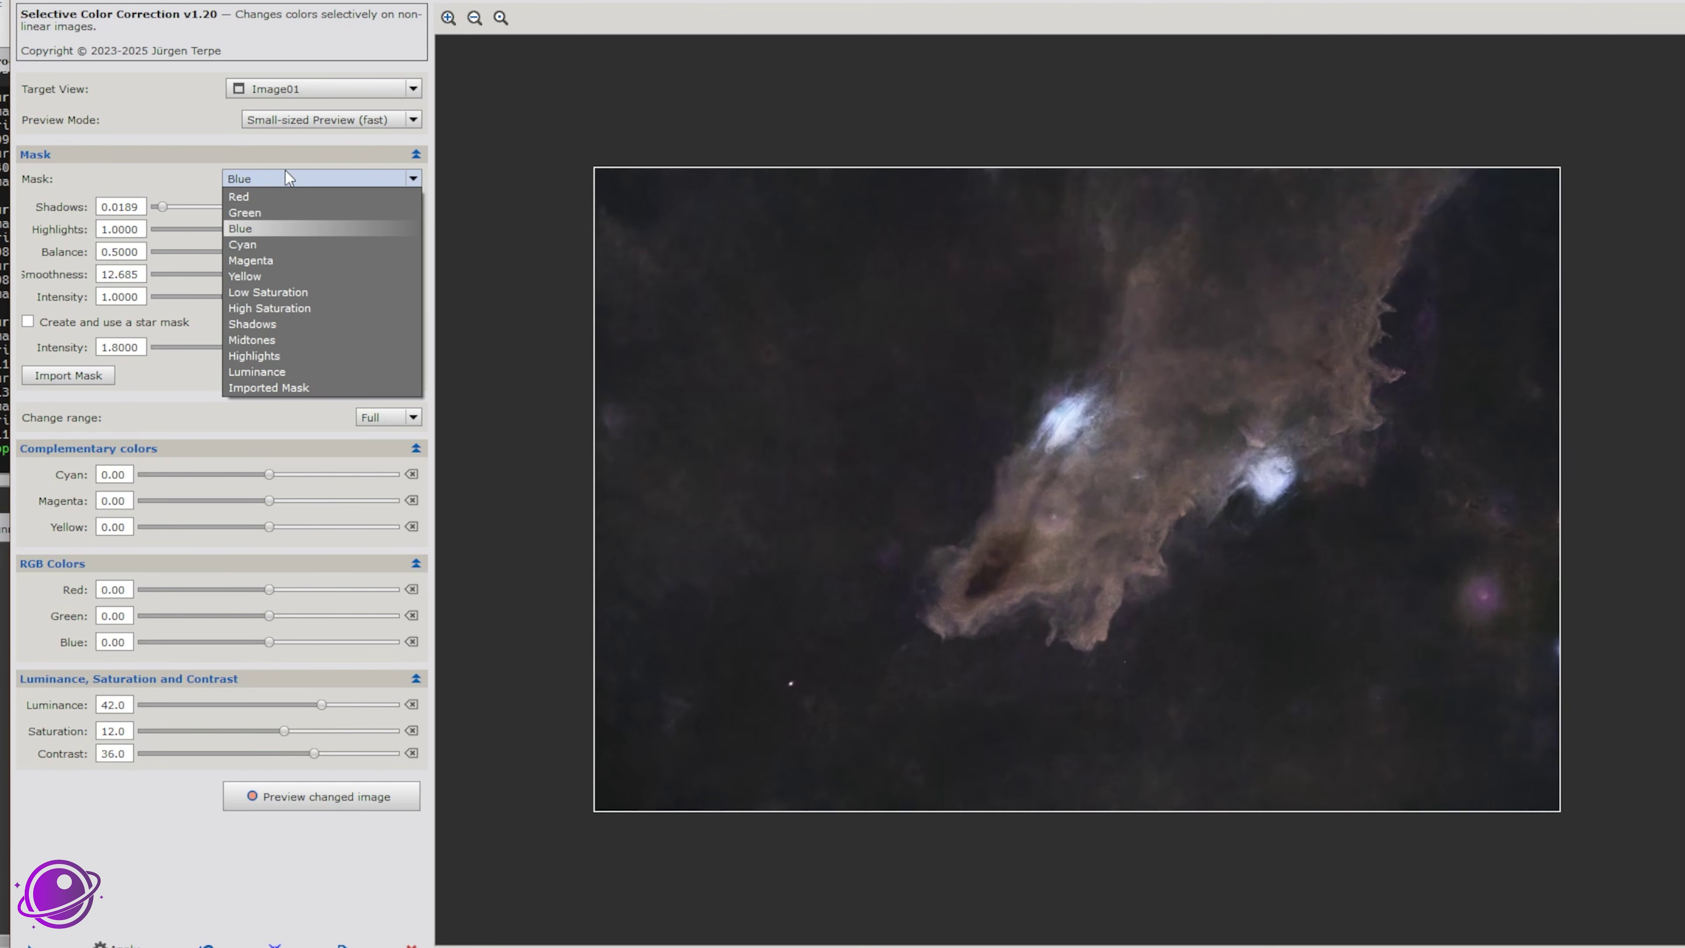
pyautogui.click(289, 290)
pyautogui.moveTo(268, 704); pyautogui.dragTo(310, 704)
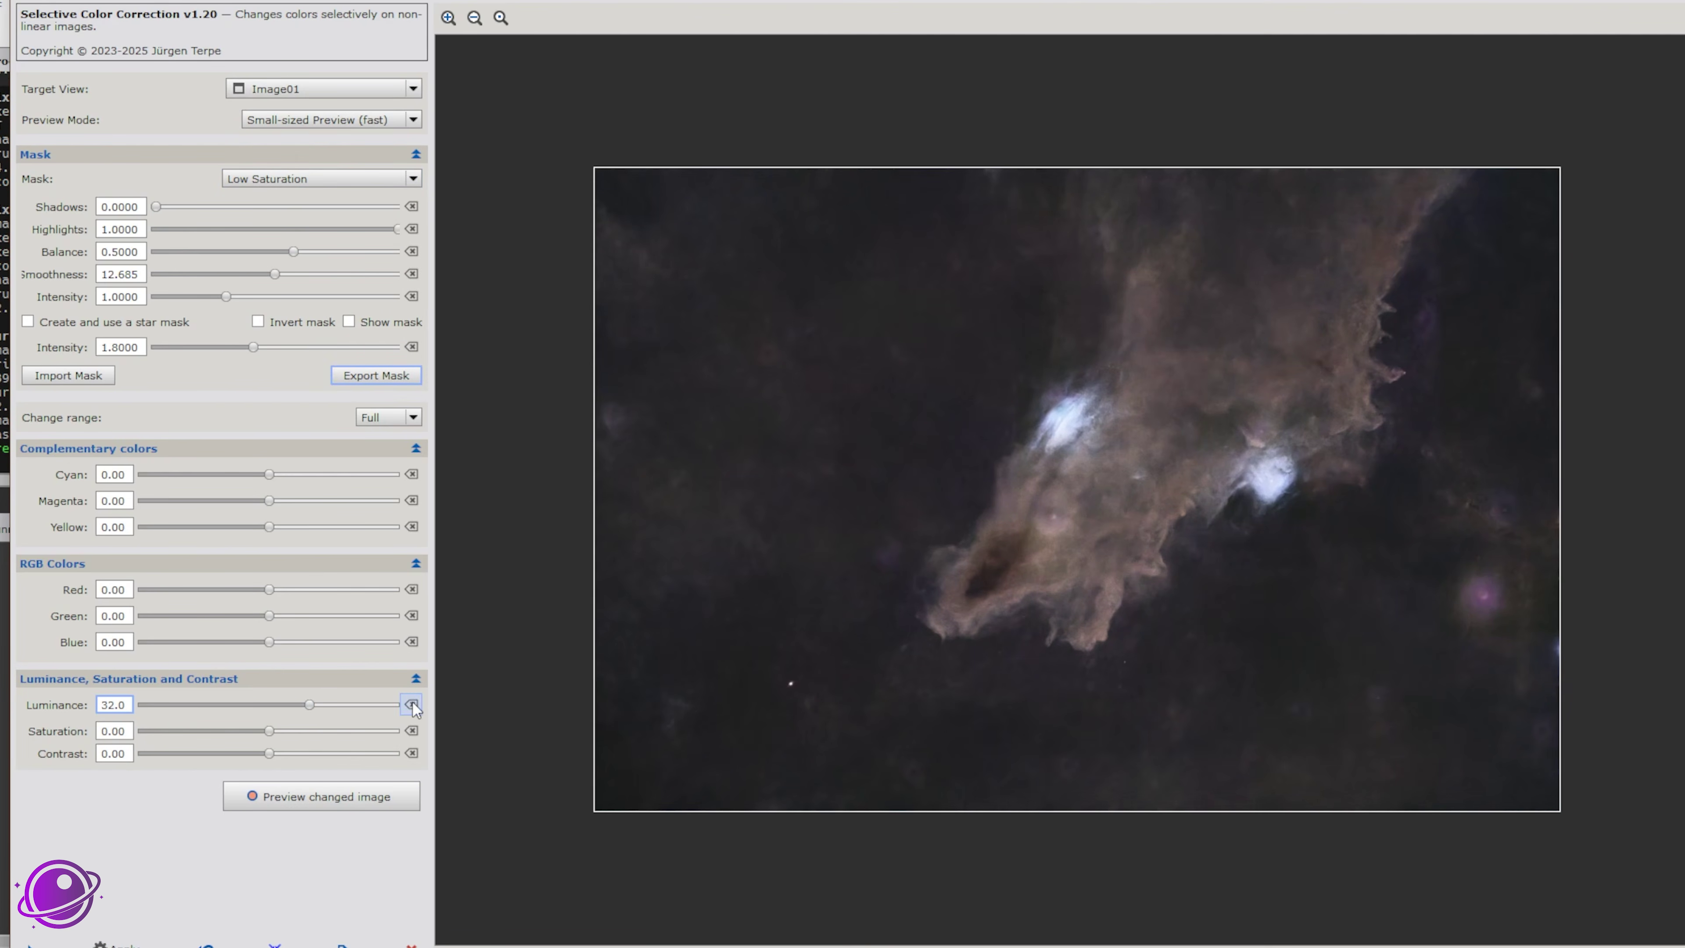
pyautogui.click(357, 704)
# Step: Switch to the Green mask and check its coverage by showing and hiding the mask
pyautogui.click(325, 179)
pyautogui.click(357, 307)
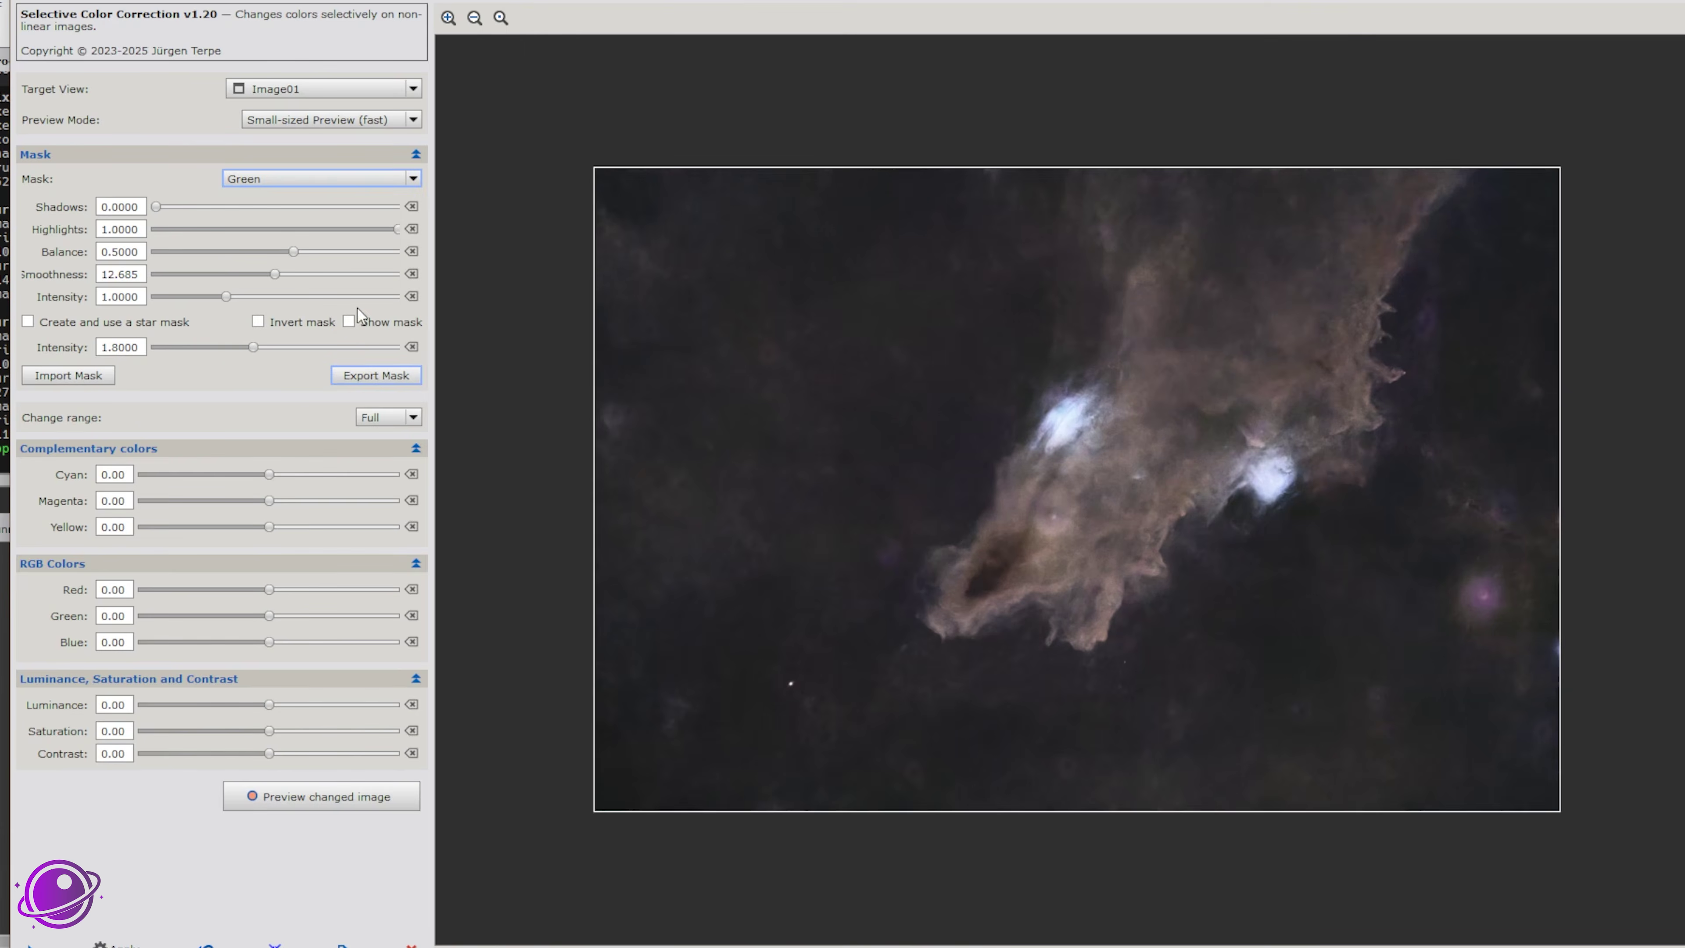
pyautogui.click(349, 321)
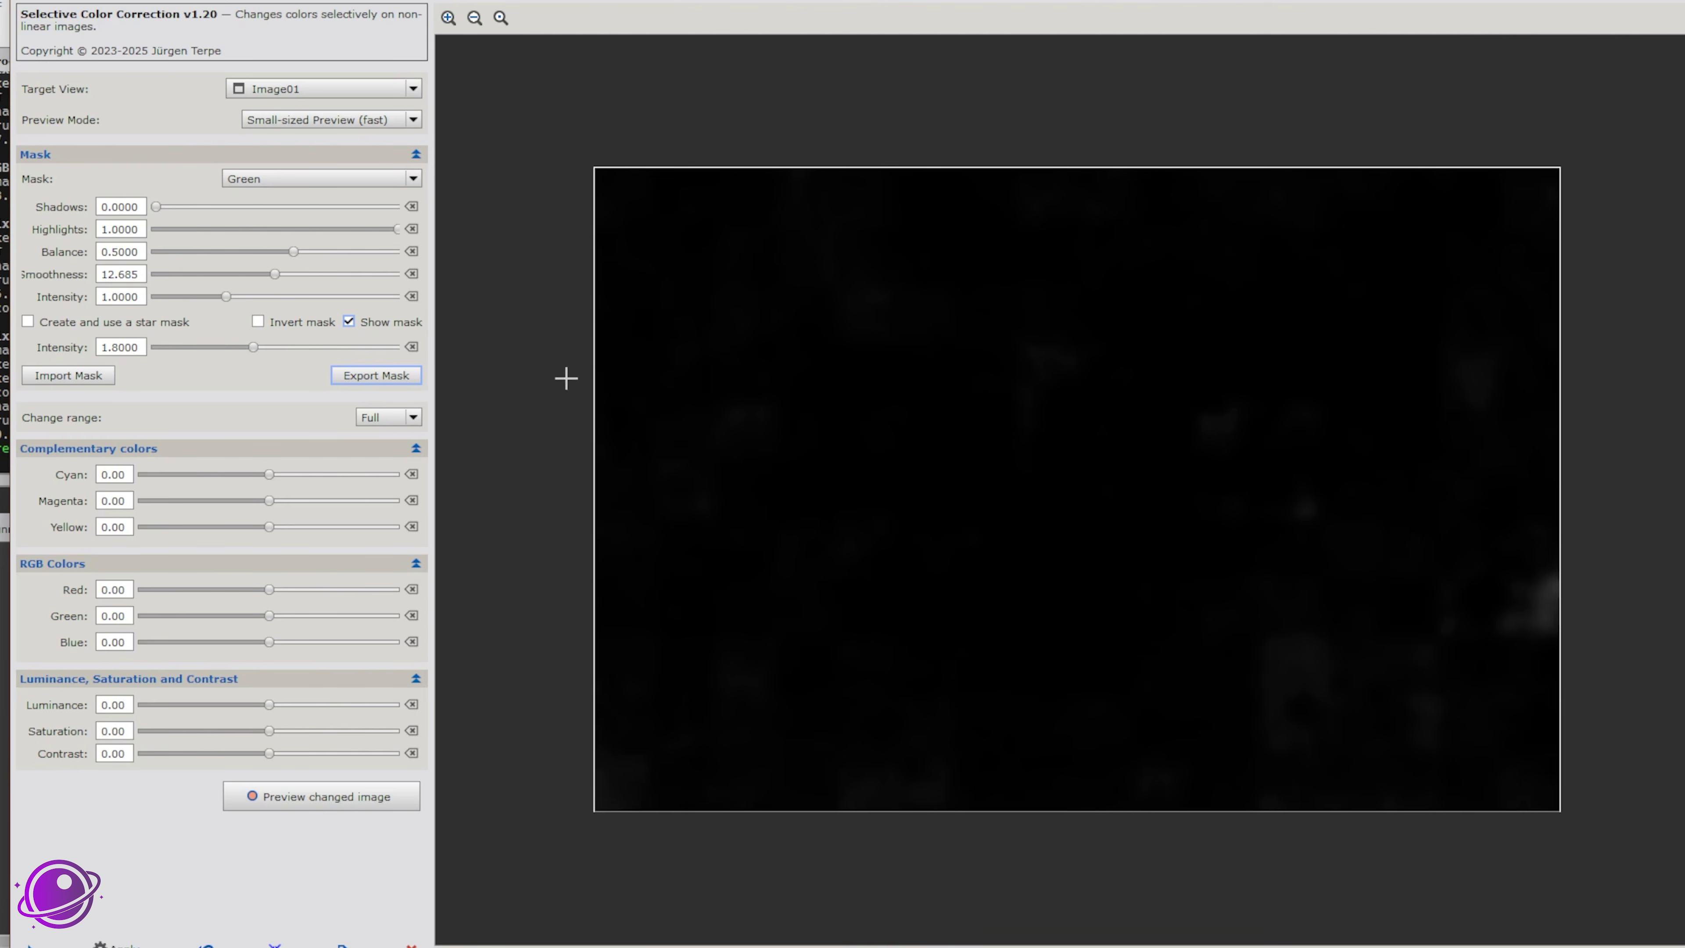
pyautogui.click(349, 322)
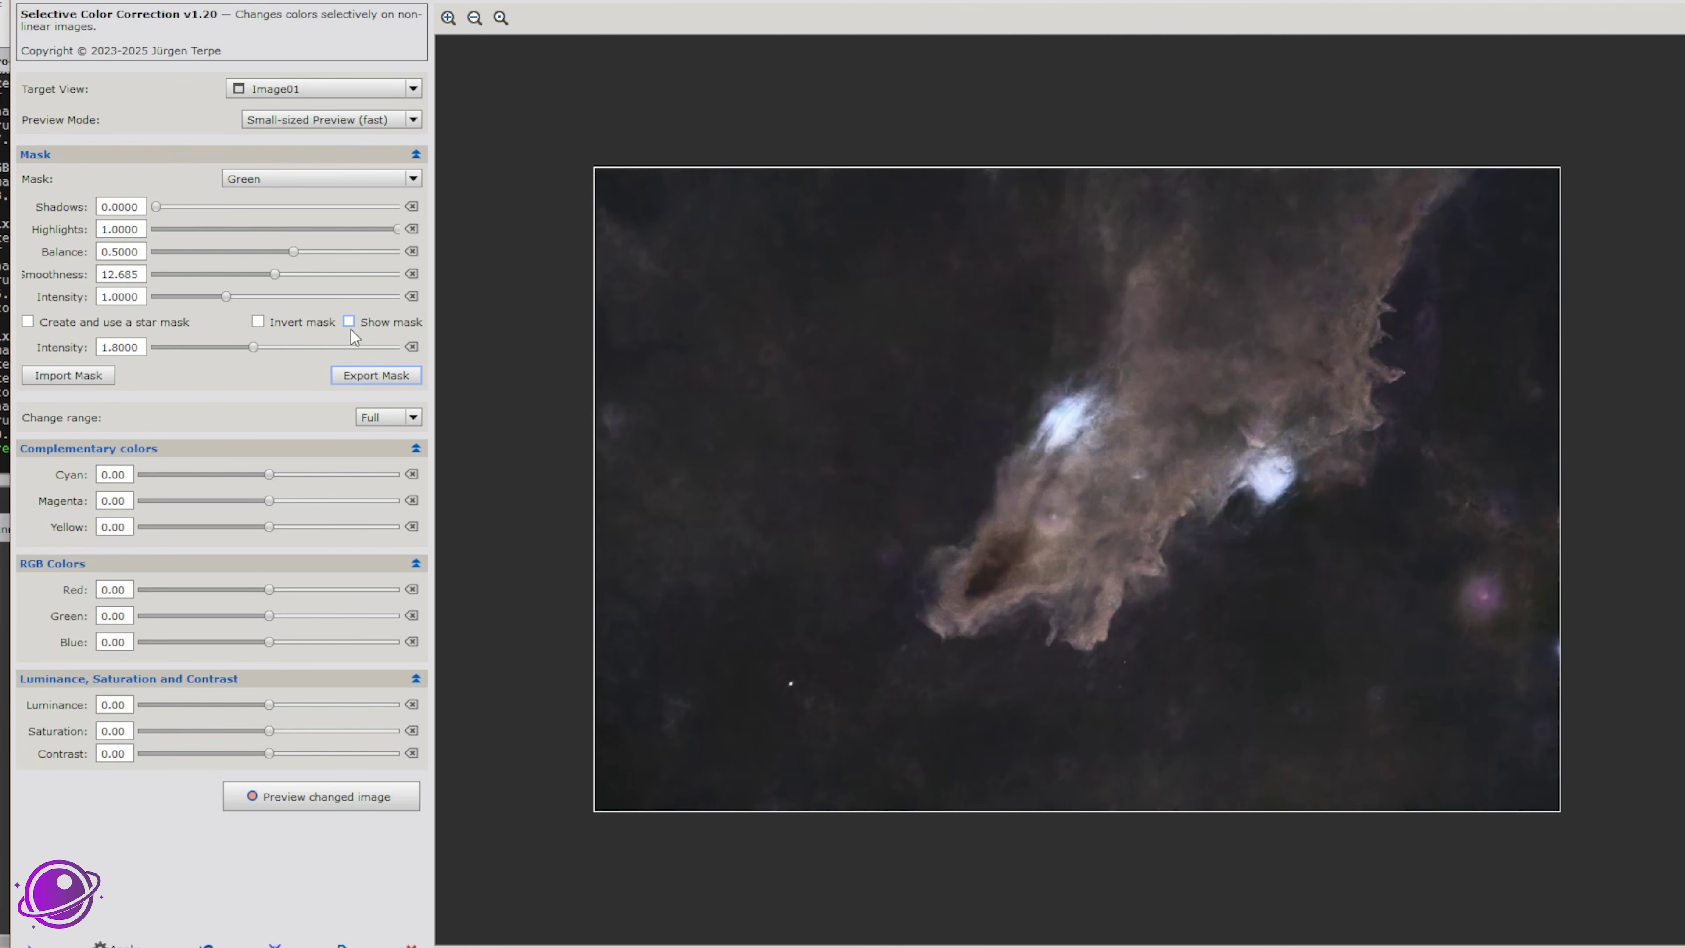
# Step: Set the Shadows mask's contrast to 8.00, compare the changed image with the original, and close Selective Color Correction
pyautogui.click(311, 180)
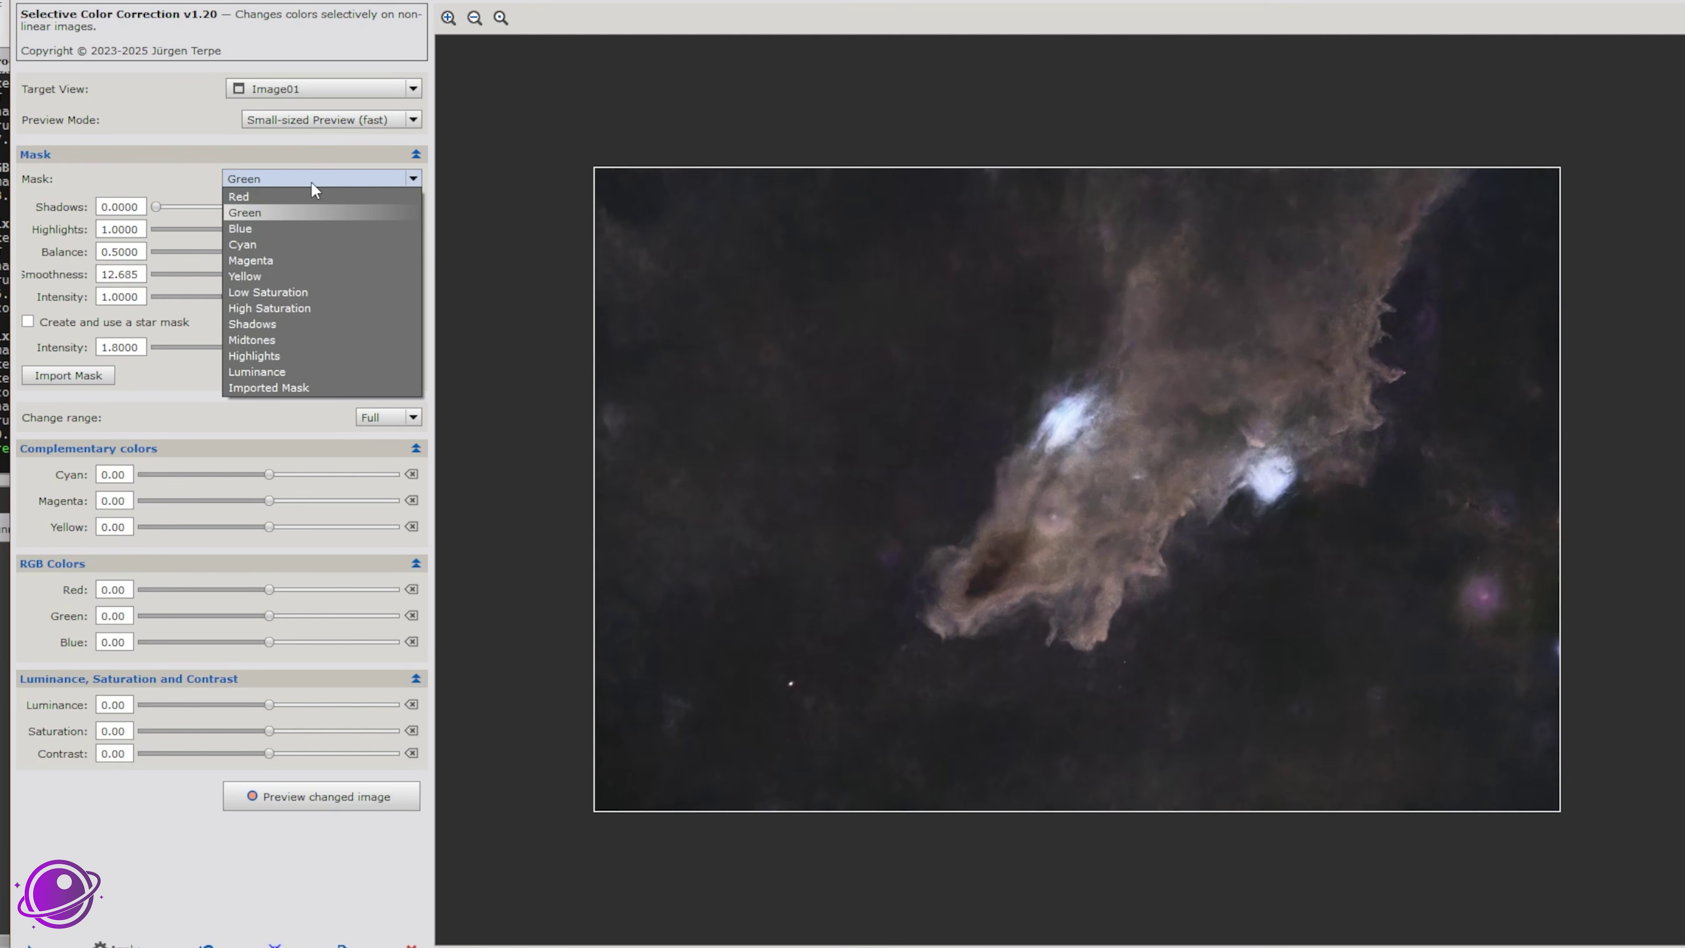
pyautogui.click(272, 323)
pyautogui.moveTo(273, 754); pyautogui.dragTo(216, 763)
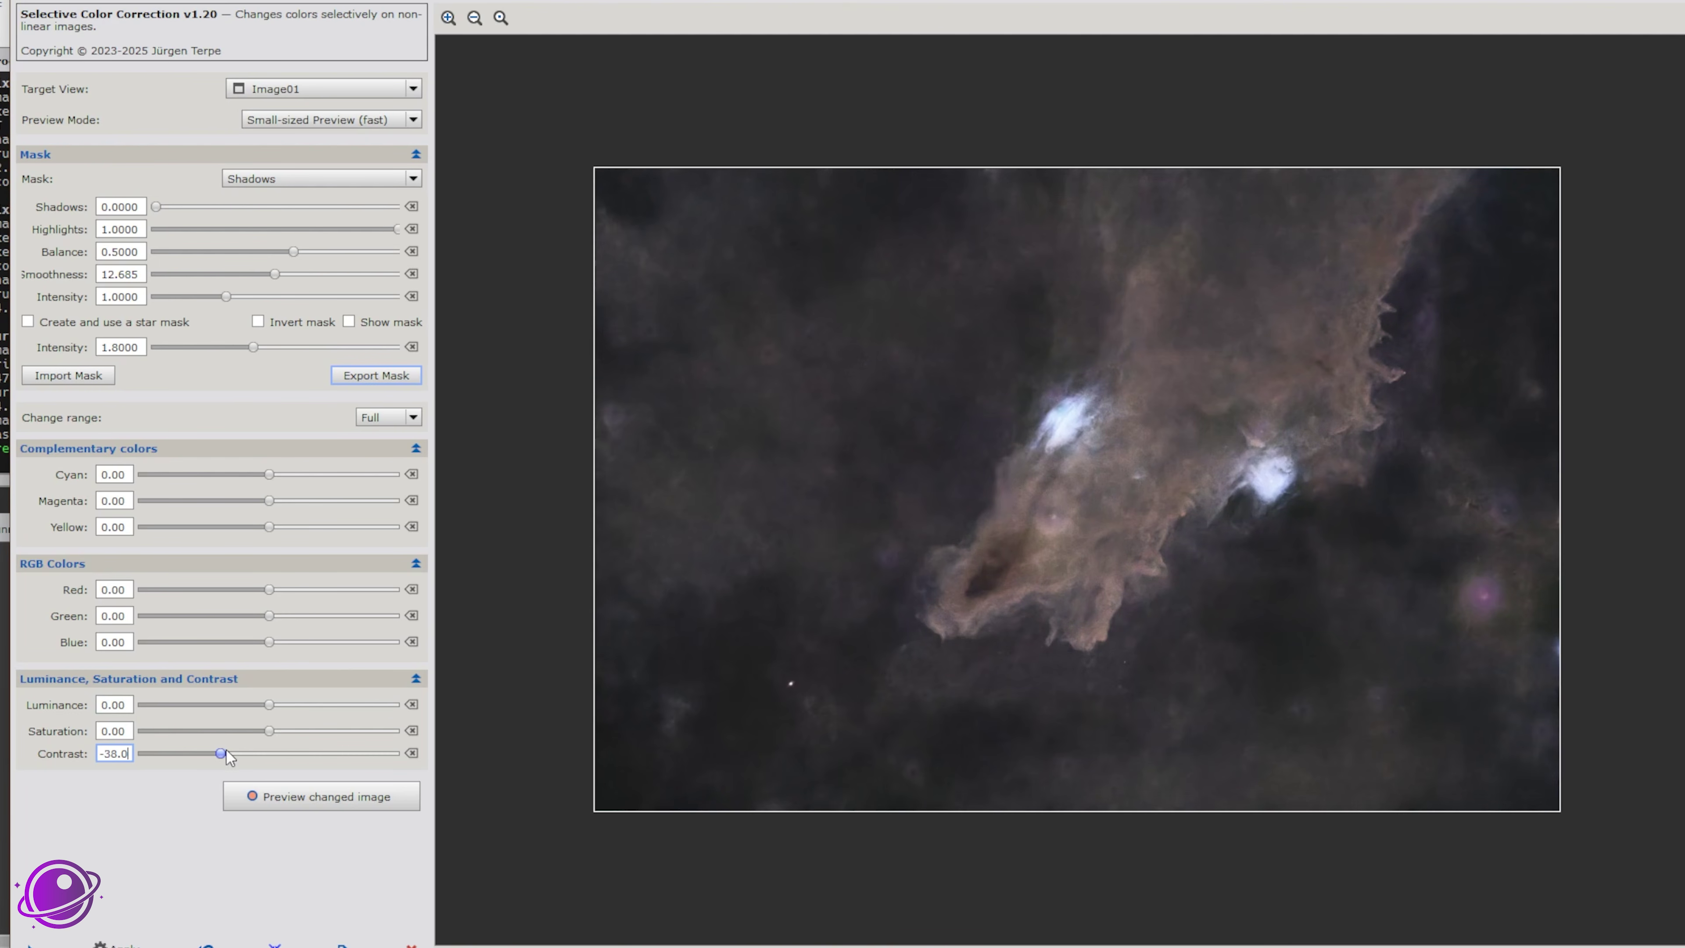
pyautogui.moveTo(227, 751); pyautogui.dragTo(280, 748)
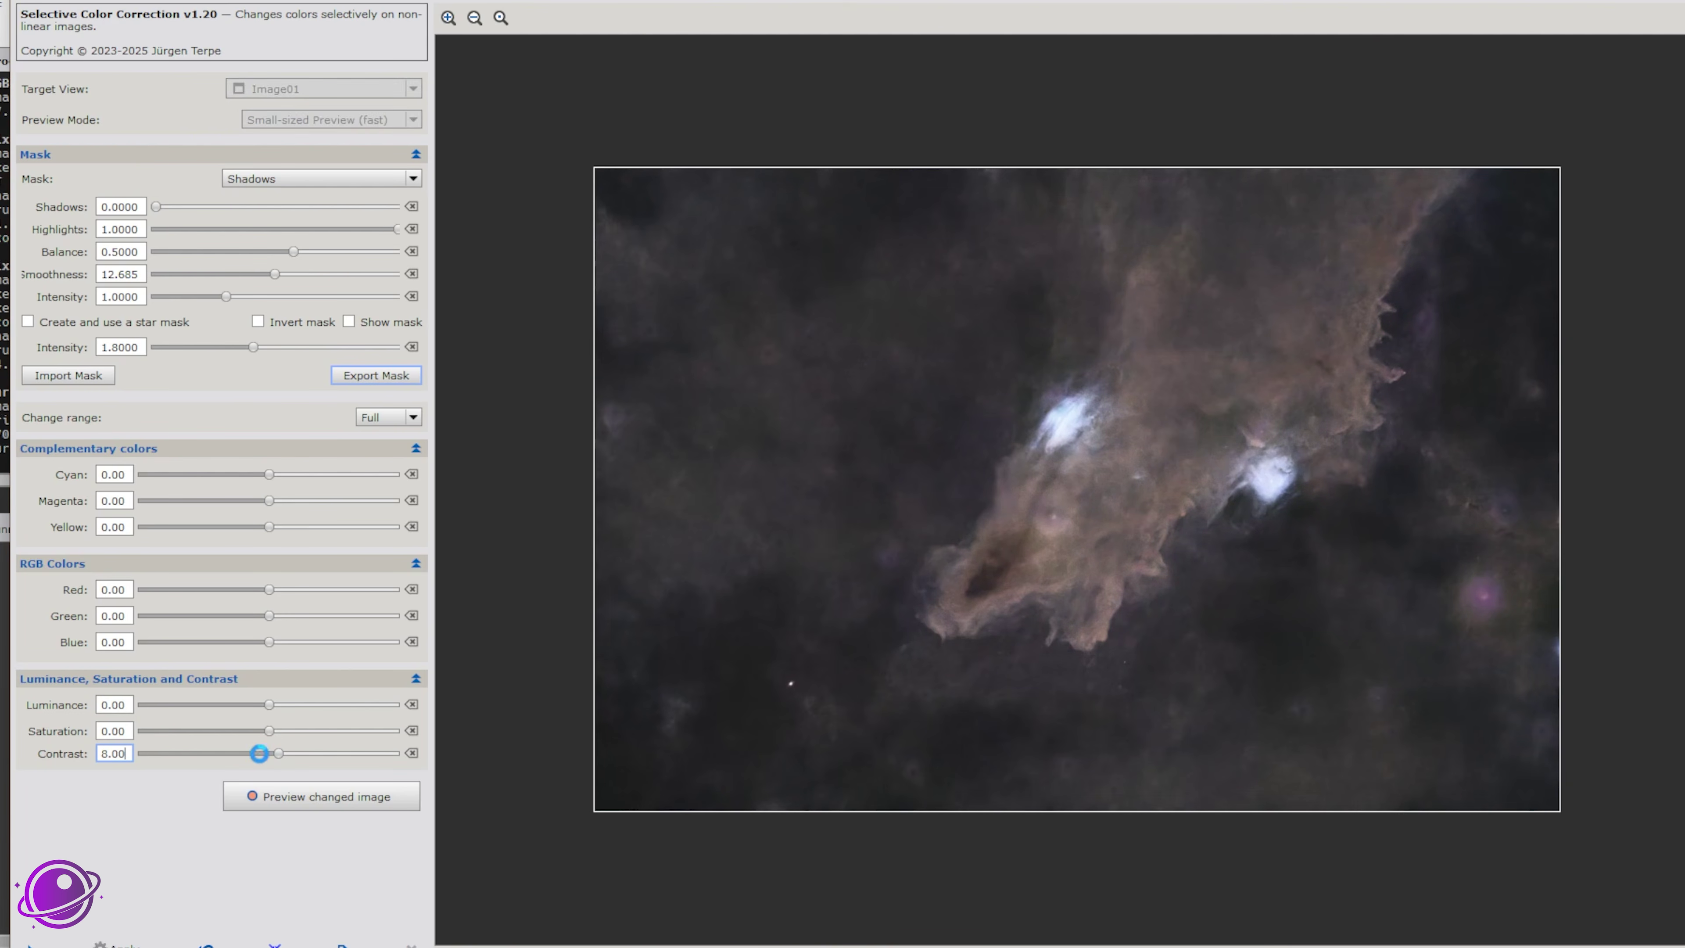
pyautogui.click(352, 797)
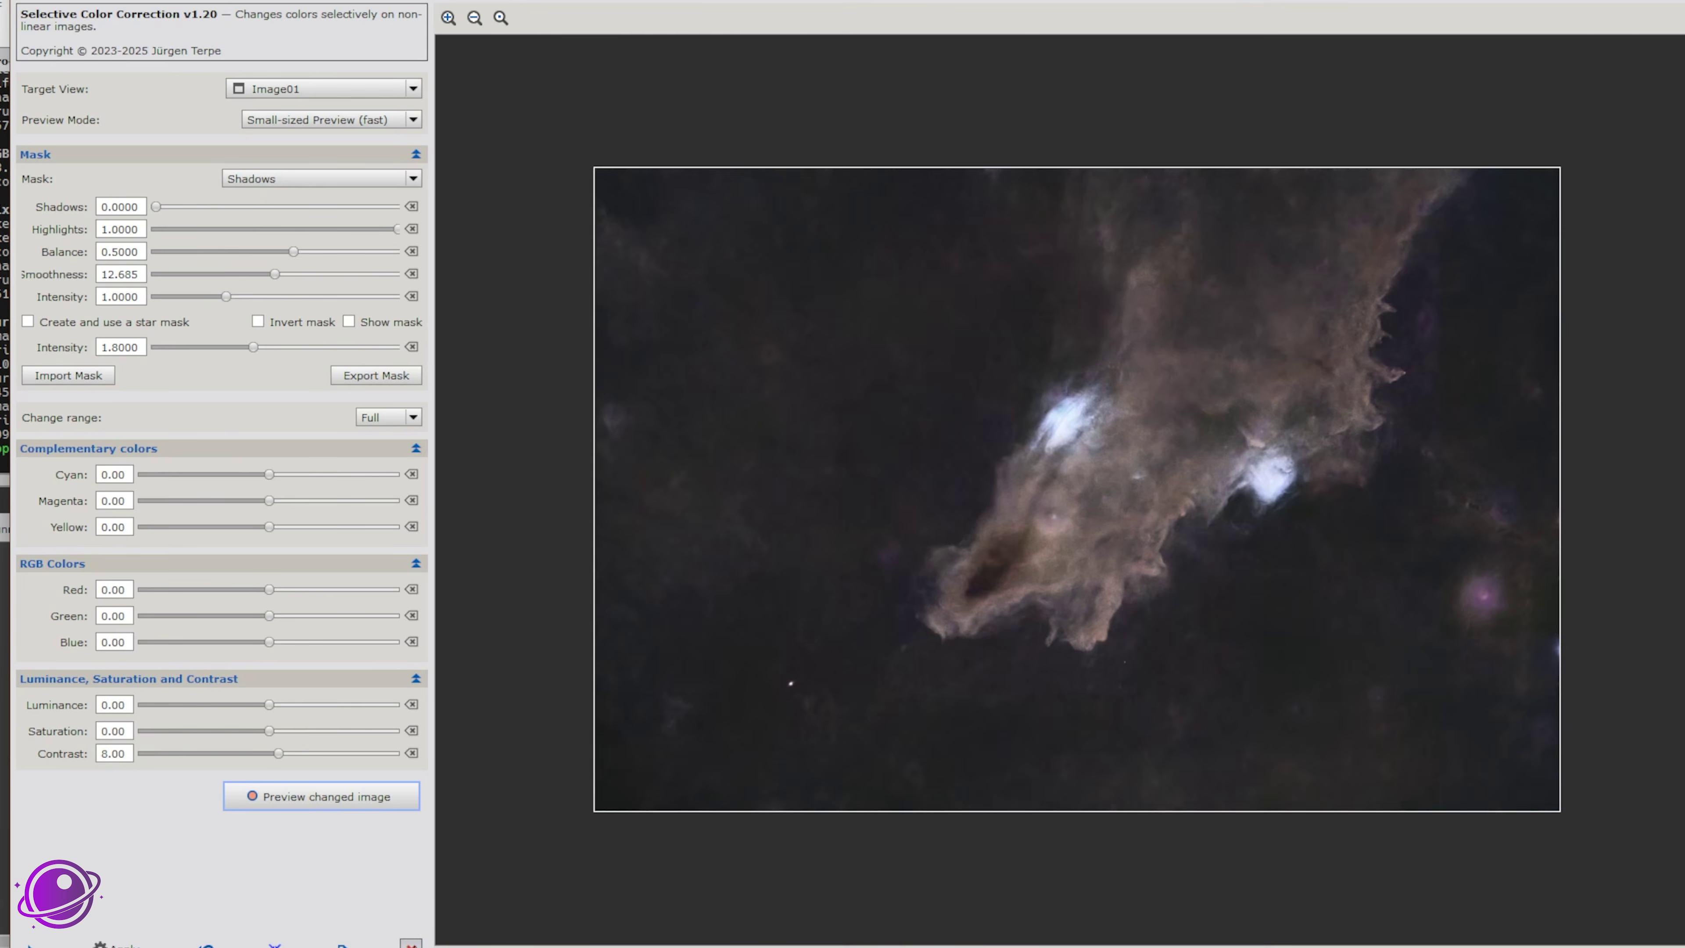
pyautogui.click(411, 942)
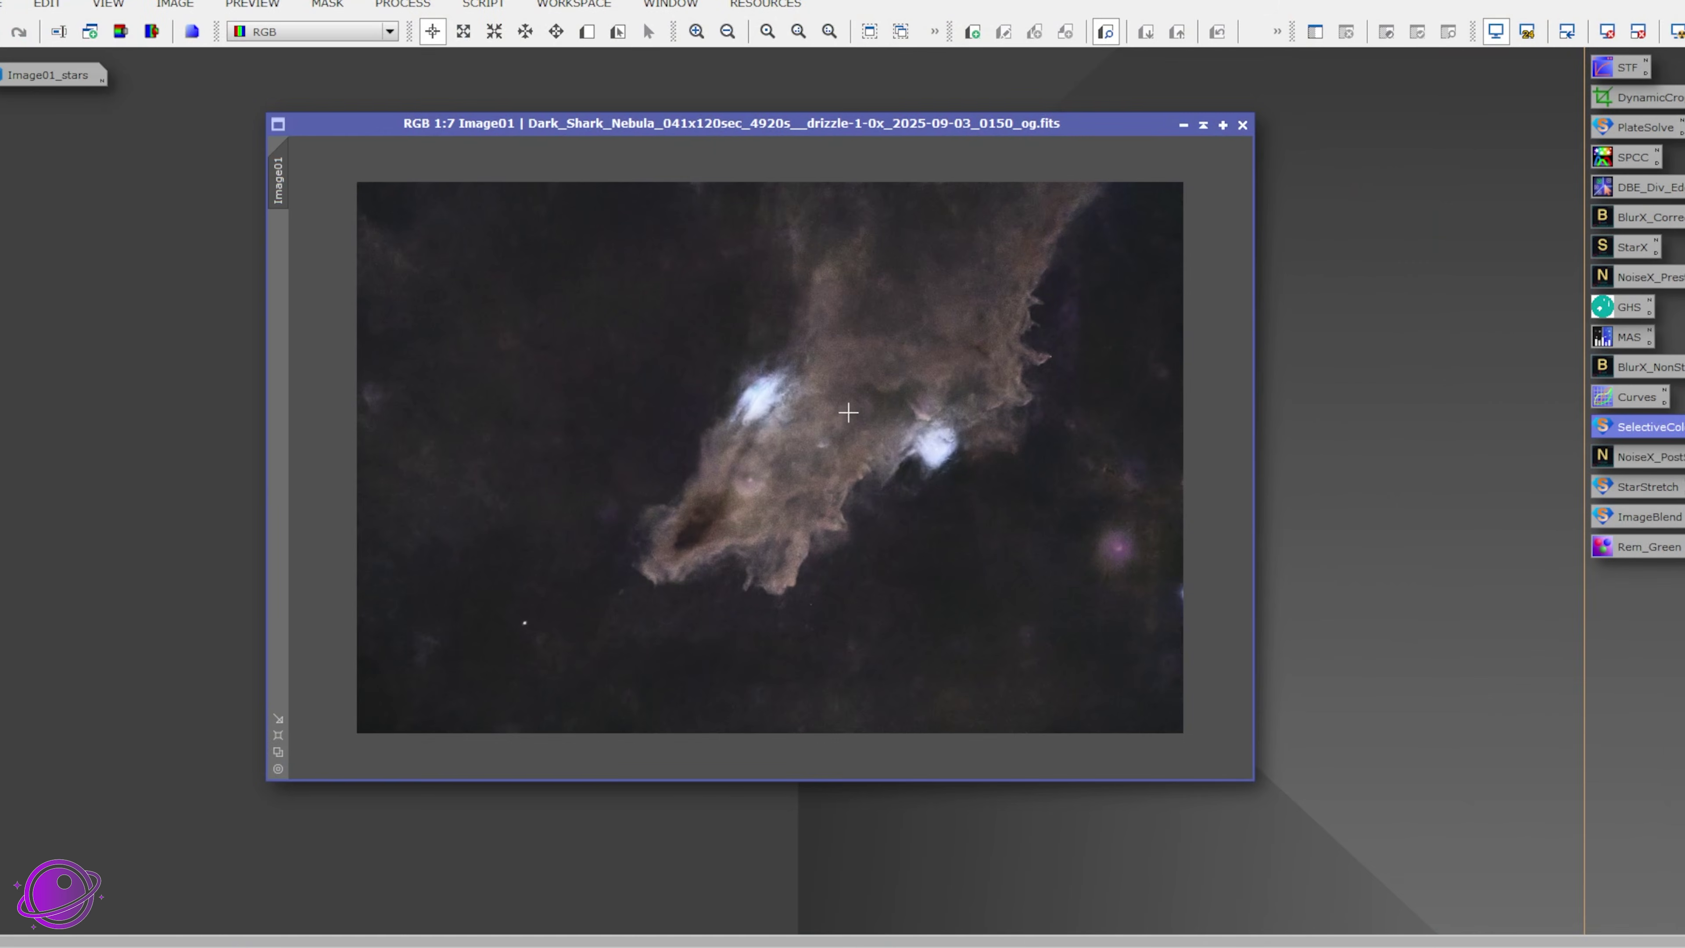
# Step: Denoise the nebula with NoiseXTerminator at HF intensity 0.58, HF color 0.79, LF intensity 0.77 and LF color 0.66
pyautogui.scroll(6, 847, 412)
pyautogui.scroll(-2, 748, 527)
pyautogui.scroll(2, 706, 552)
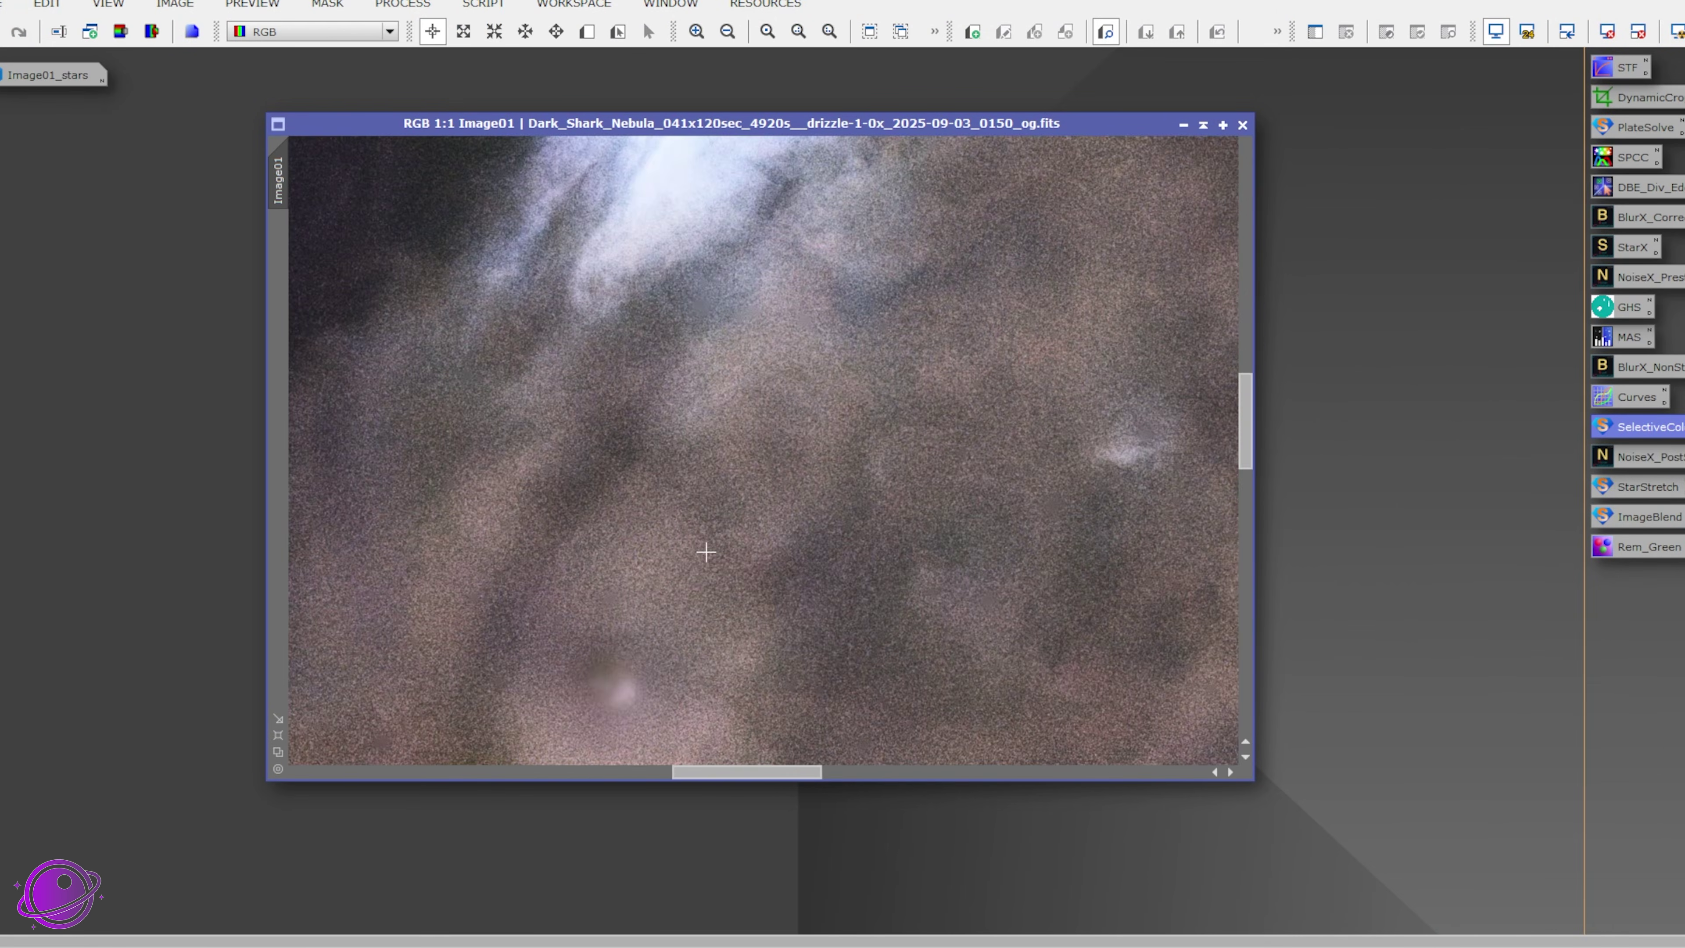
pyautogui.scroll(-2, 706, 552)
pyautogui.doubleClick(1679, 465)
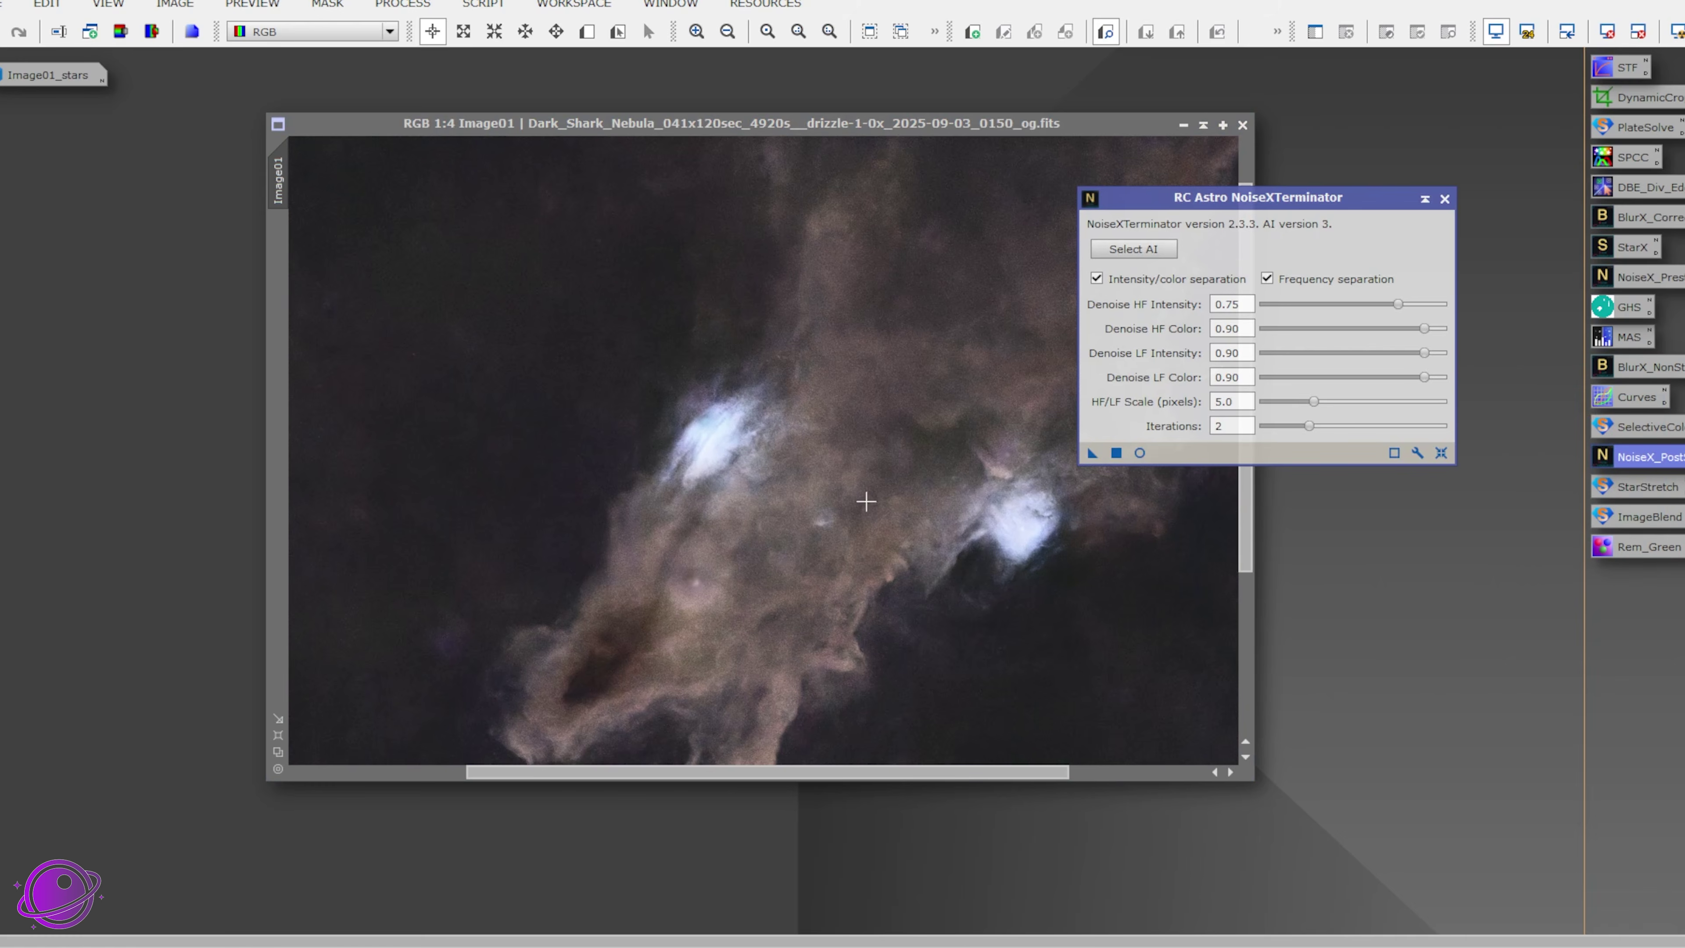
pyautogui.moveTo(865, 500); pyautogui.dragTo(781, 432)
pyautogui.moveTo(1397, 303); pyautogui.dragTo(1381, 377)
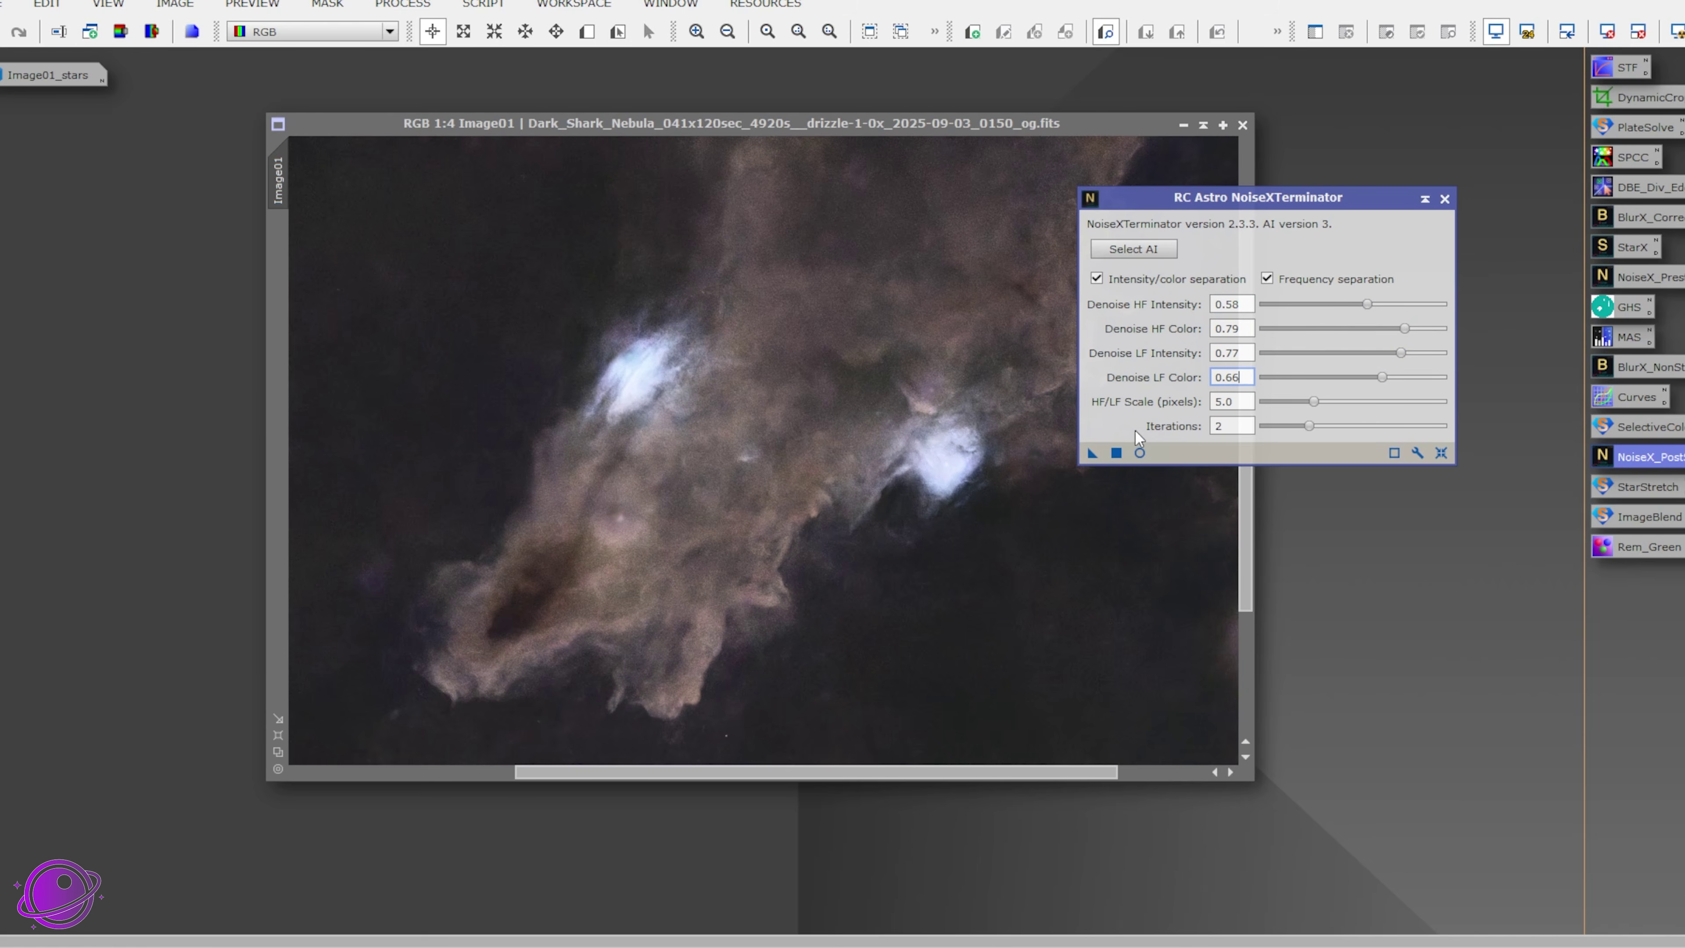
pyautogui.moveTo(1093, 455); pyautogui.dragTo(838, 423)
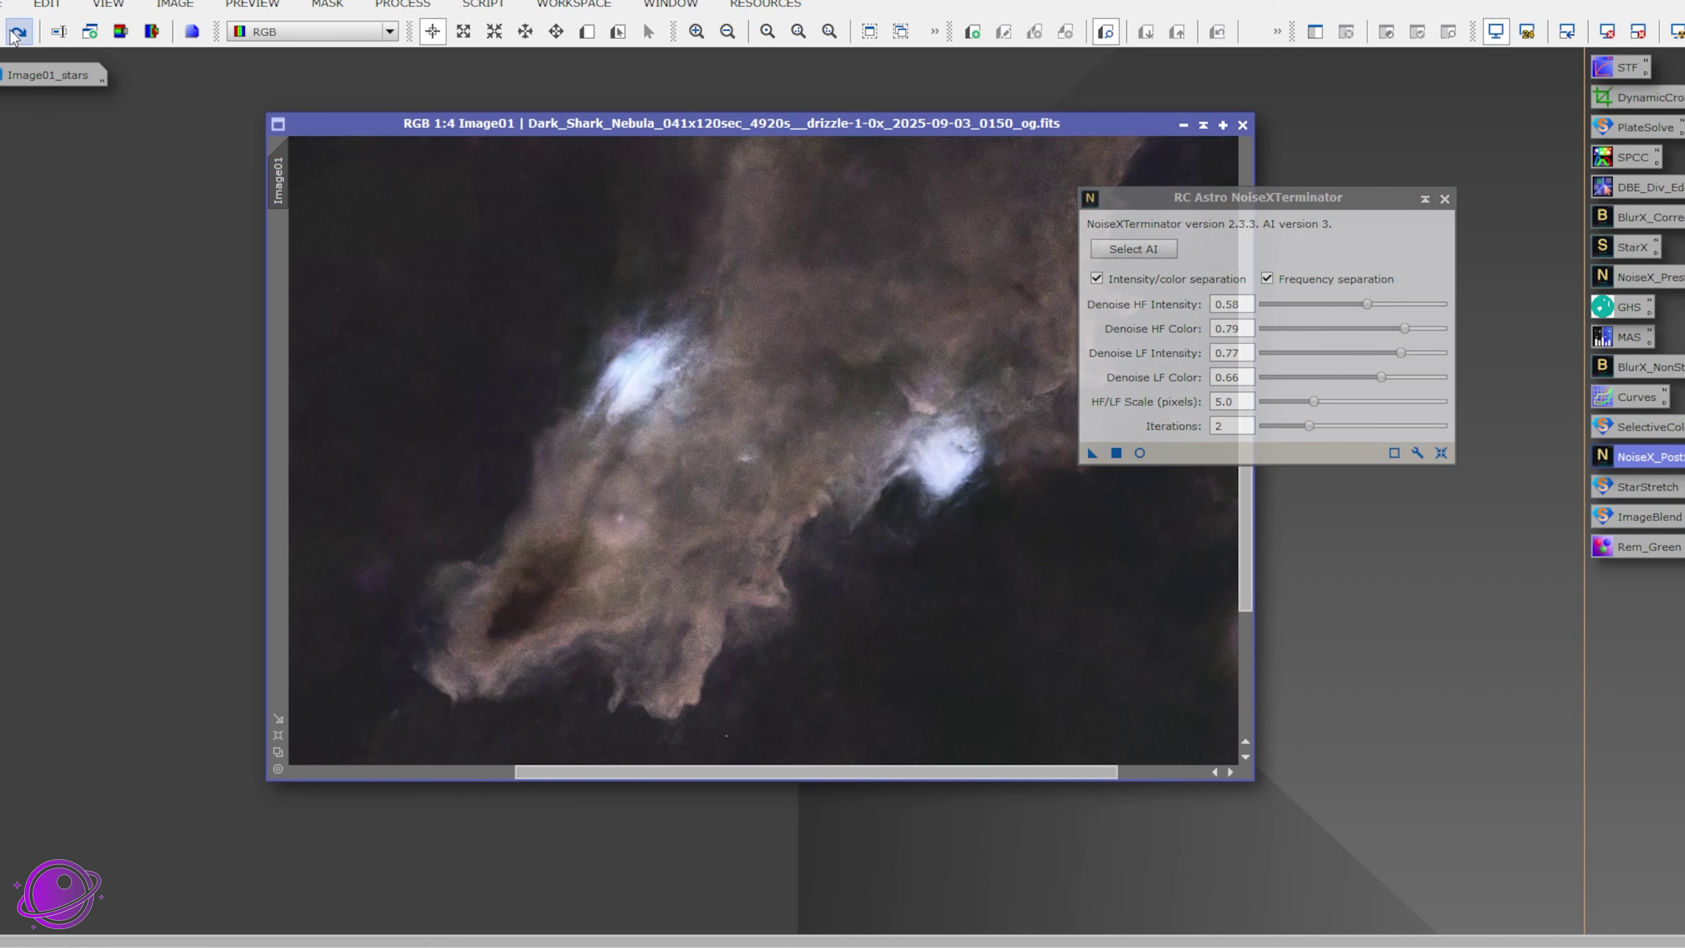
# Step: Close NoiseXTerminator and inspect the denoised nebula both as a whole and in close-up
pyautogui.scroll(-4, 617, 399)
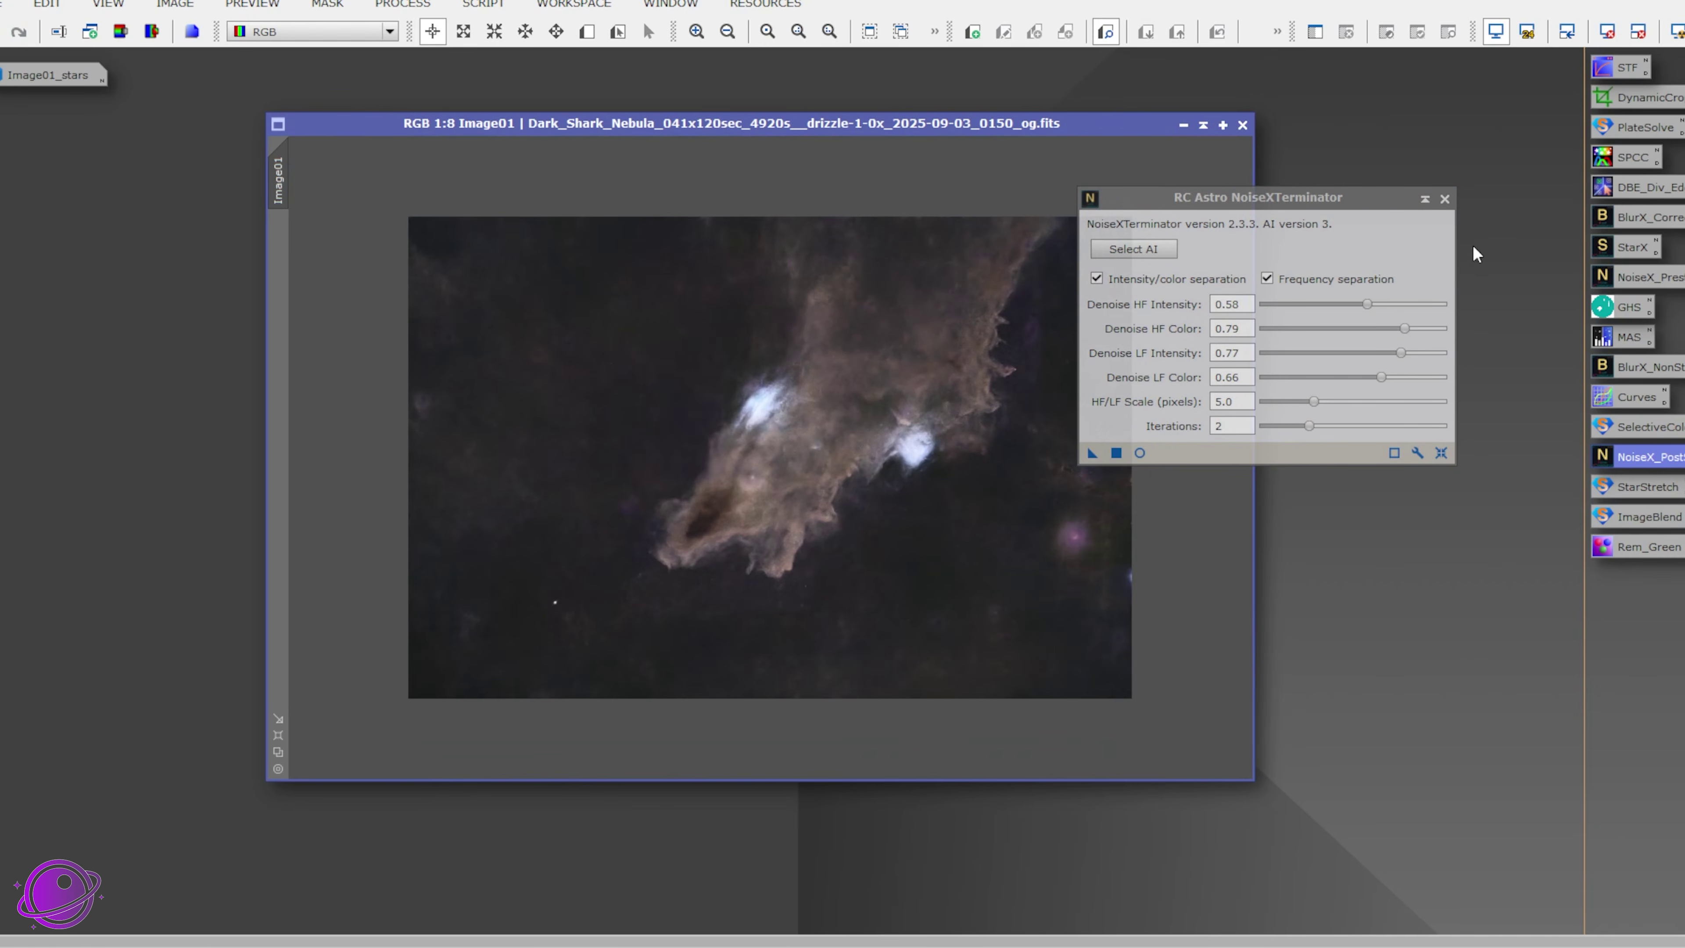
pyautogui.click(1445, 199)
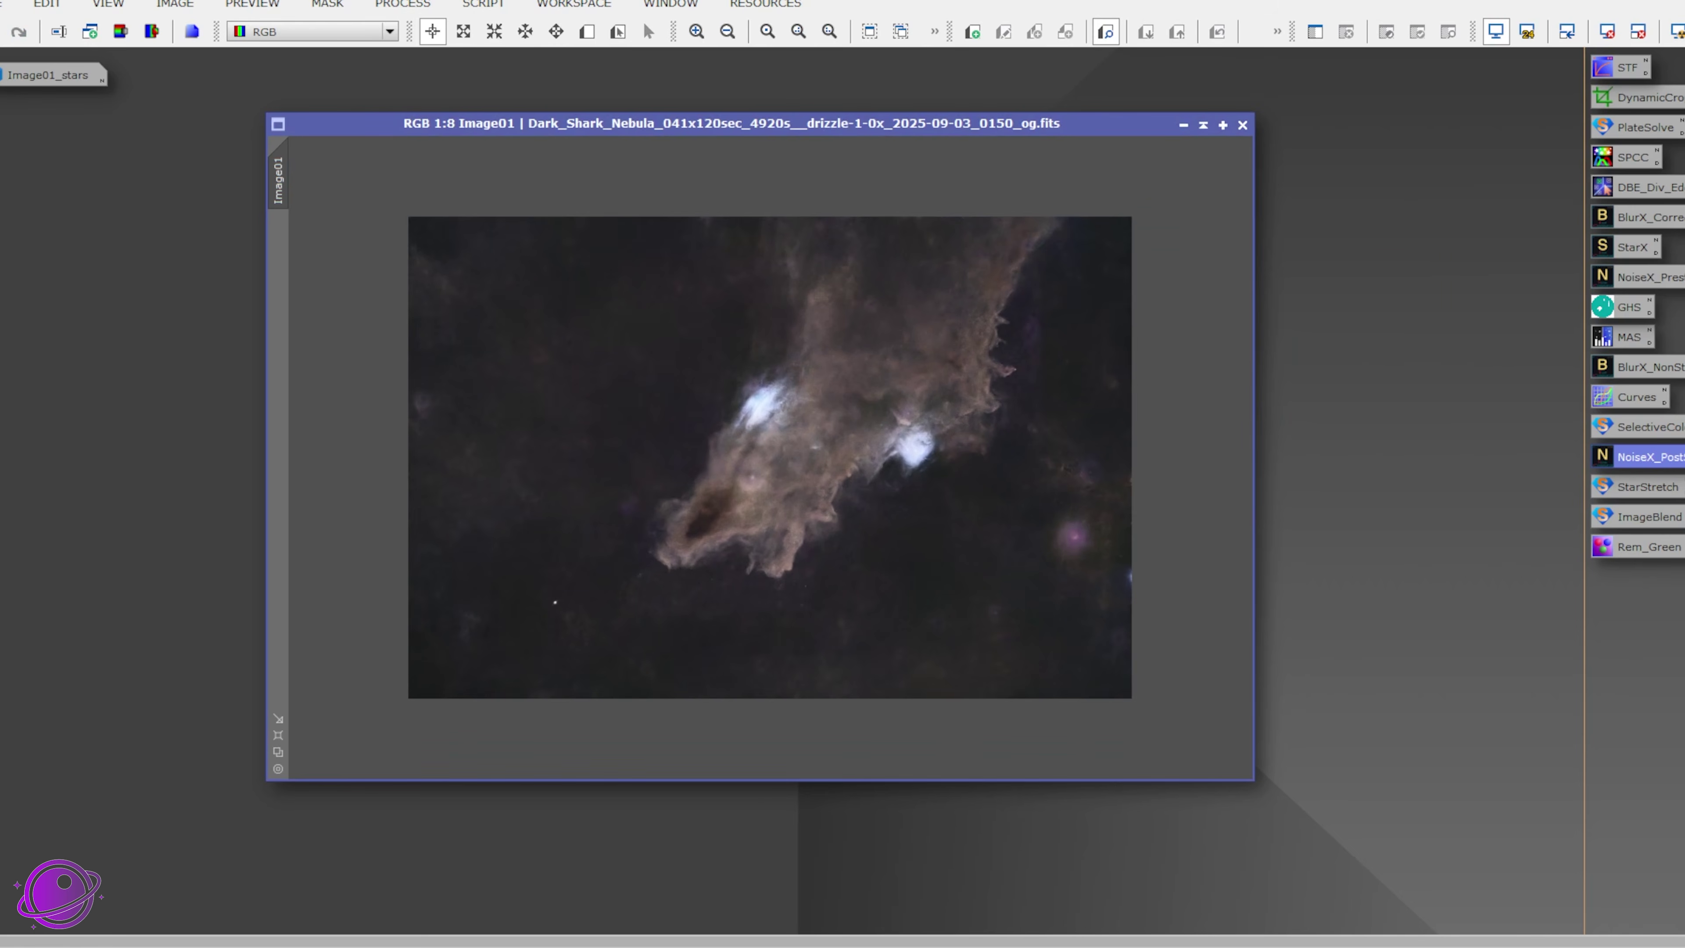
pyautogui.scroll(9, 811, 512)
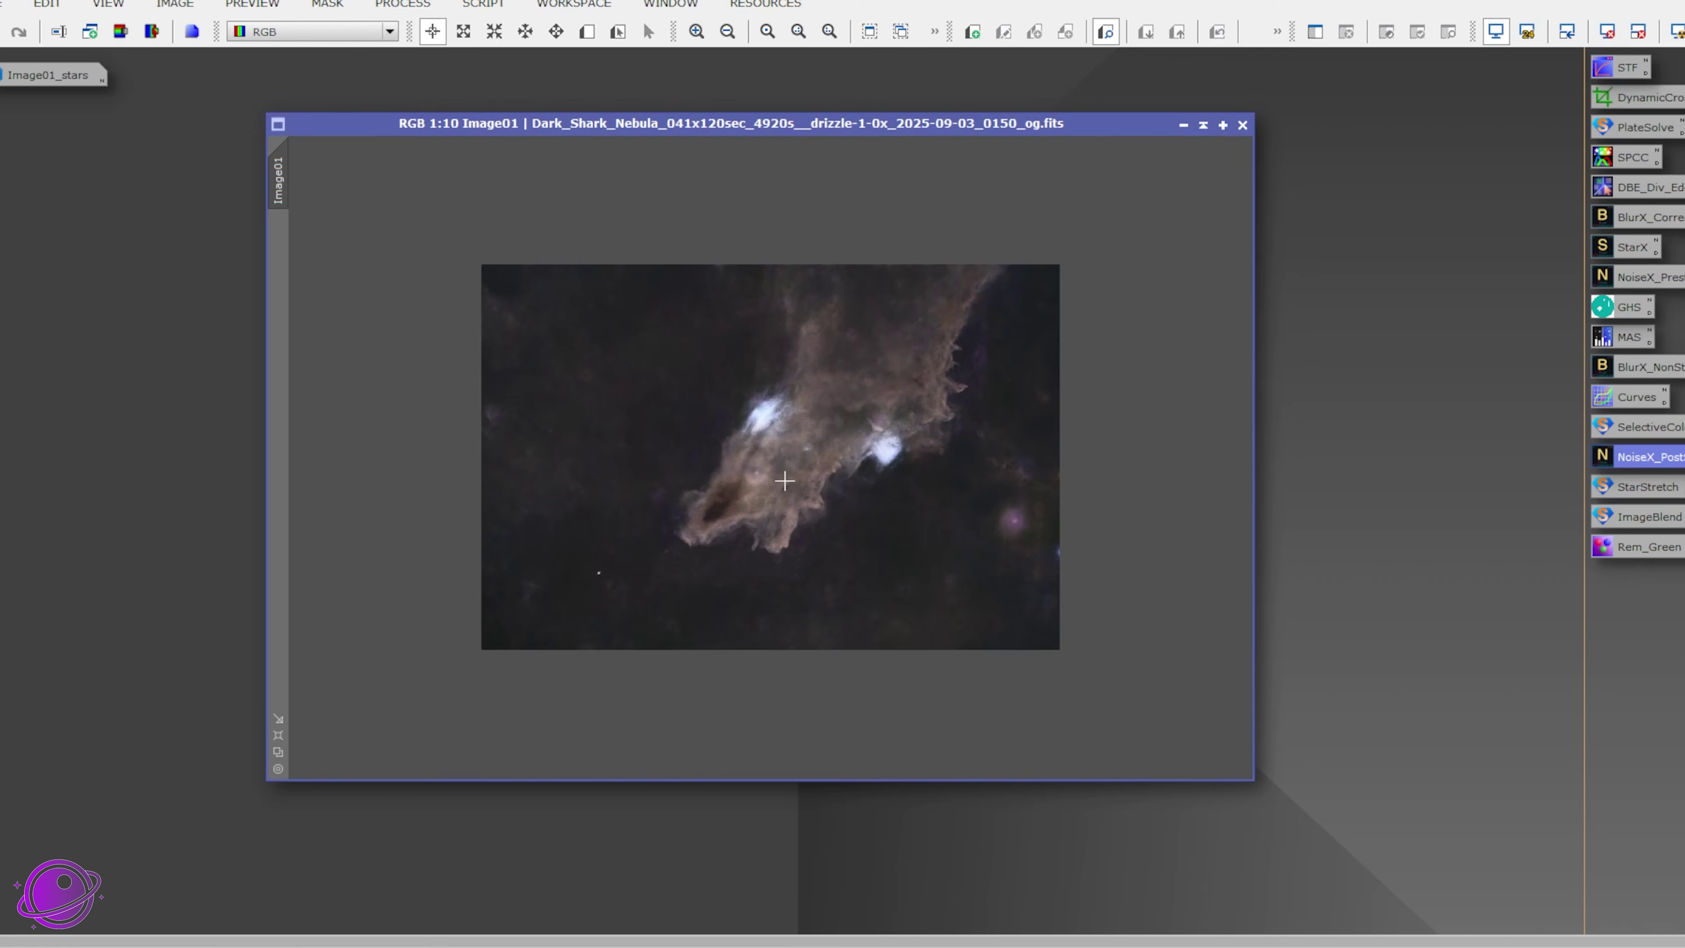
pyautogui.scroll(-3, 820, 466)
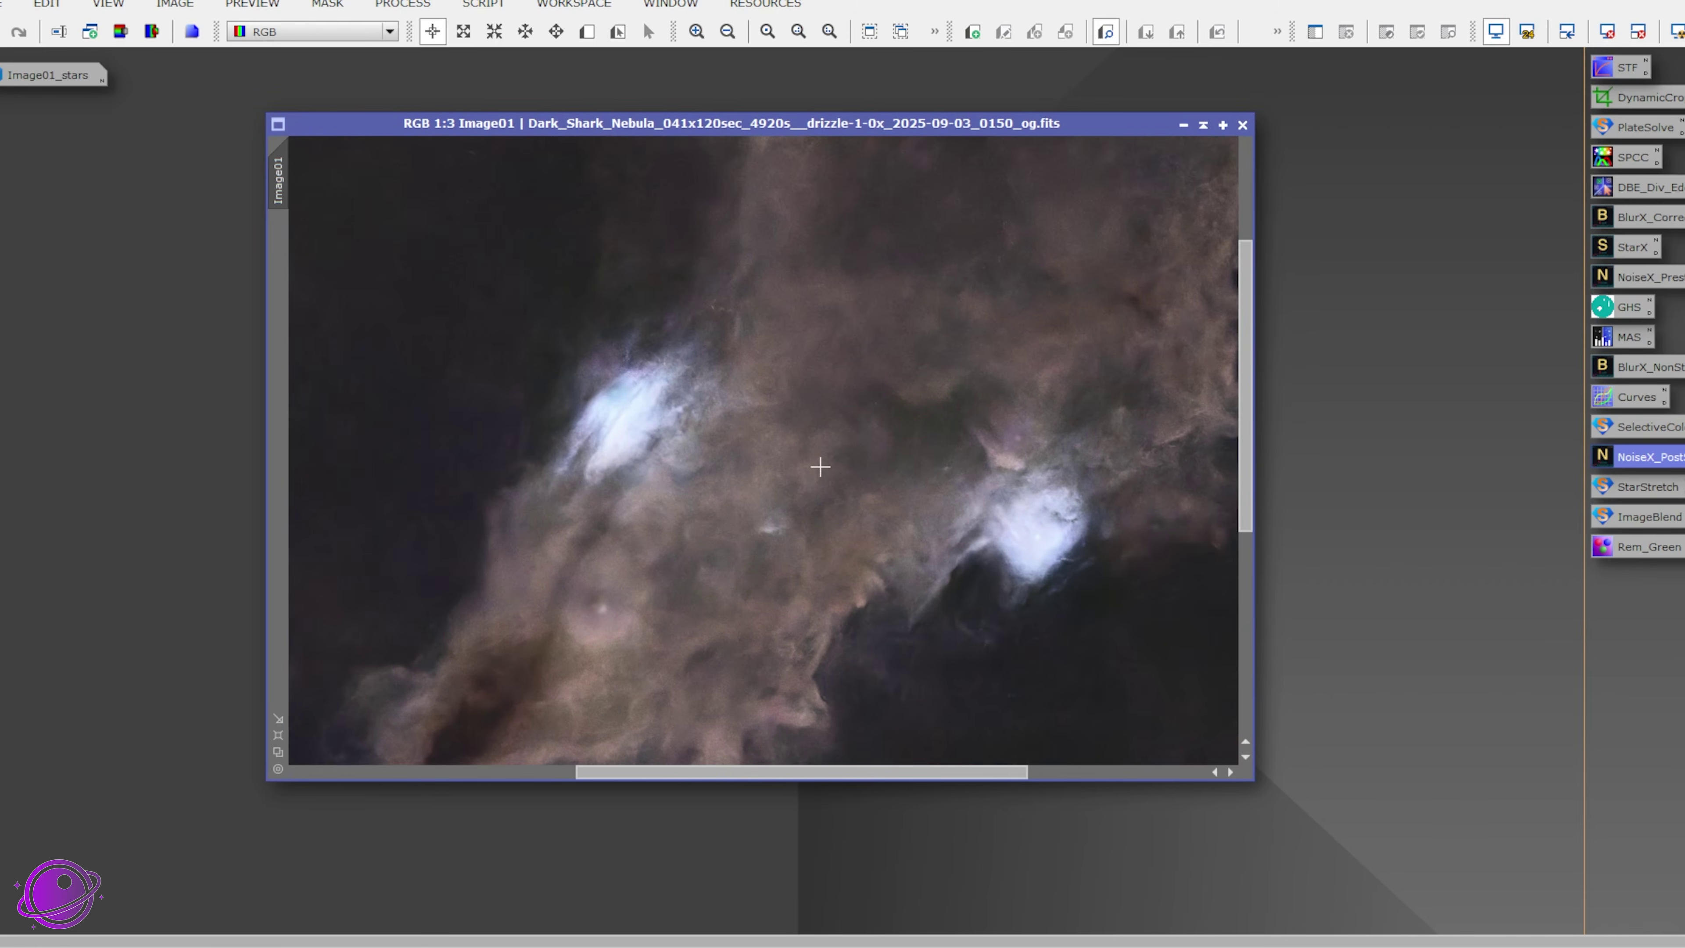
# Step: Examine the denoised nebula both as a whole and in close-up to judge the remaining grain
pyautogui.scroll(-4, 678, 458)
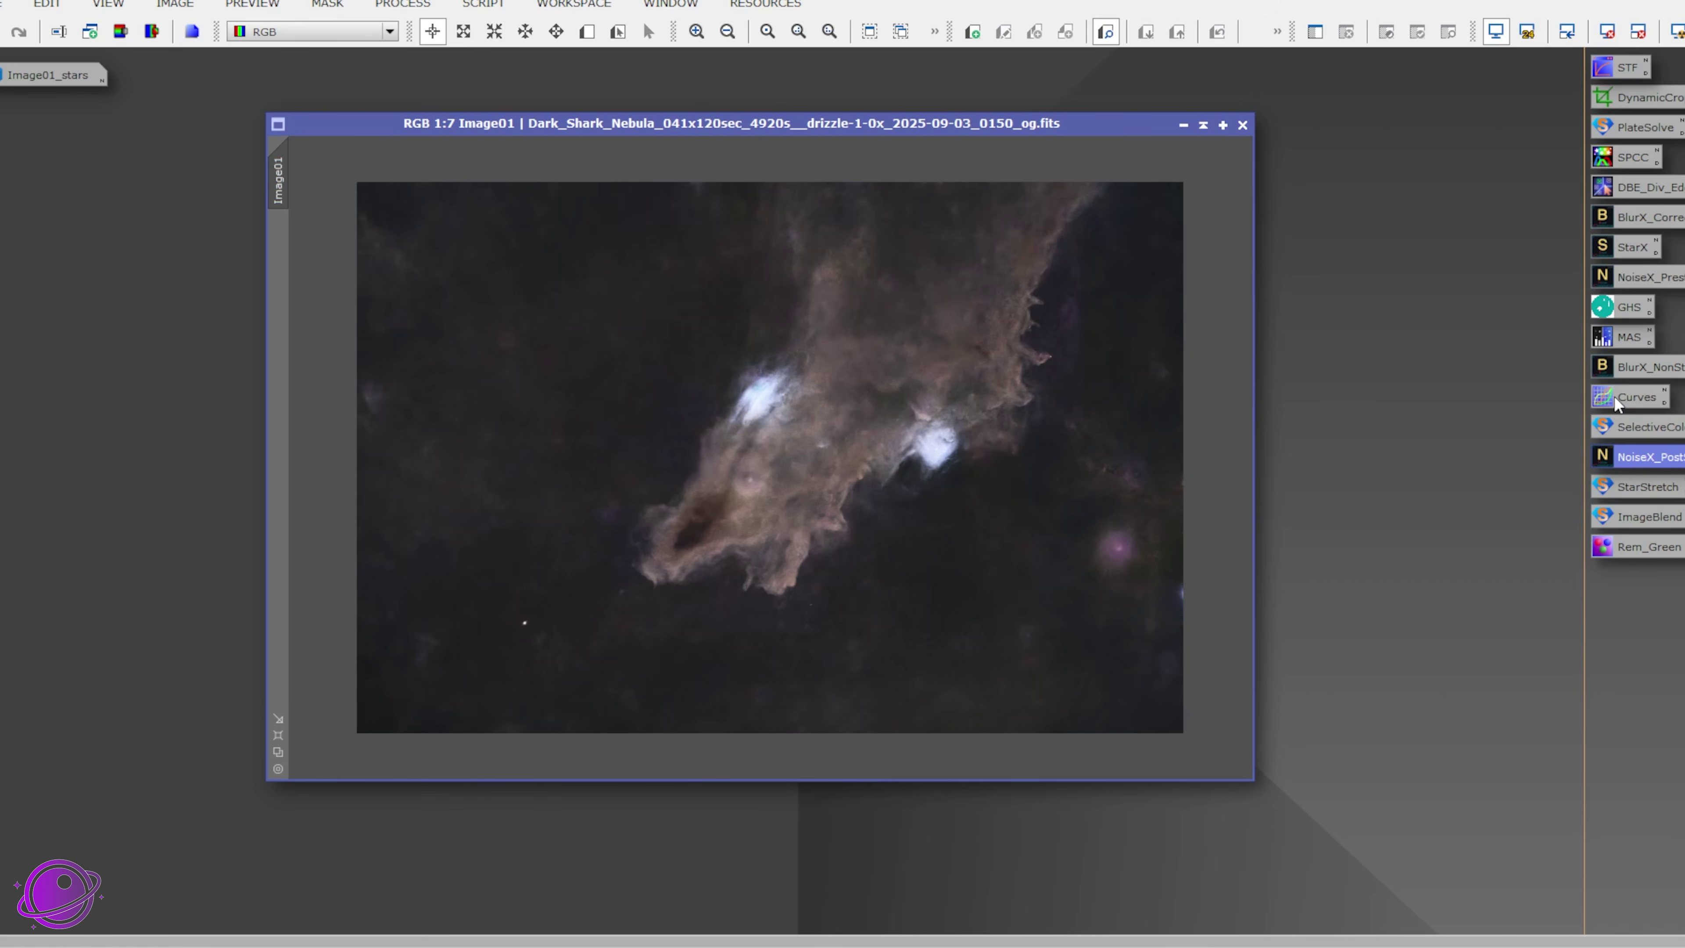
pyautogui.scroll(5, 726, 432)
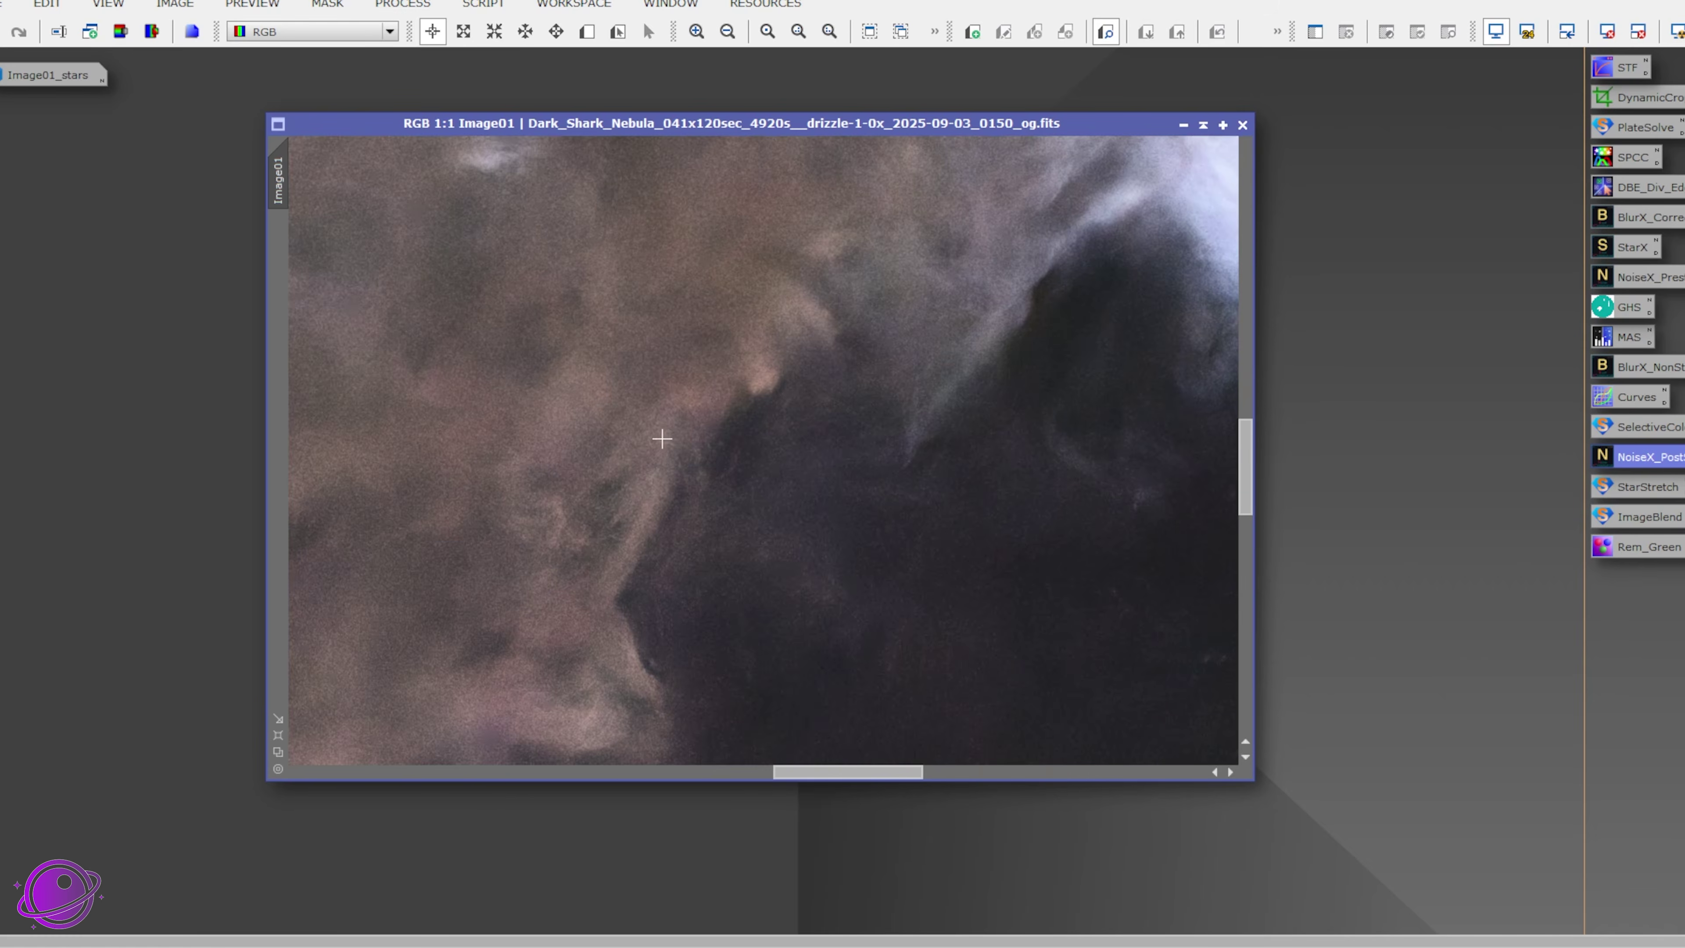
pyautogui.scroll(1, 608, 497)
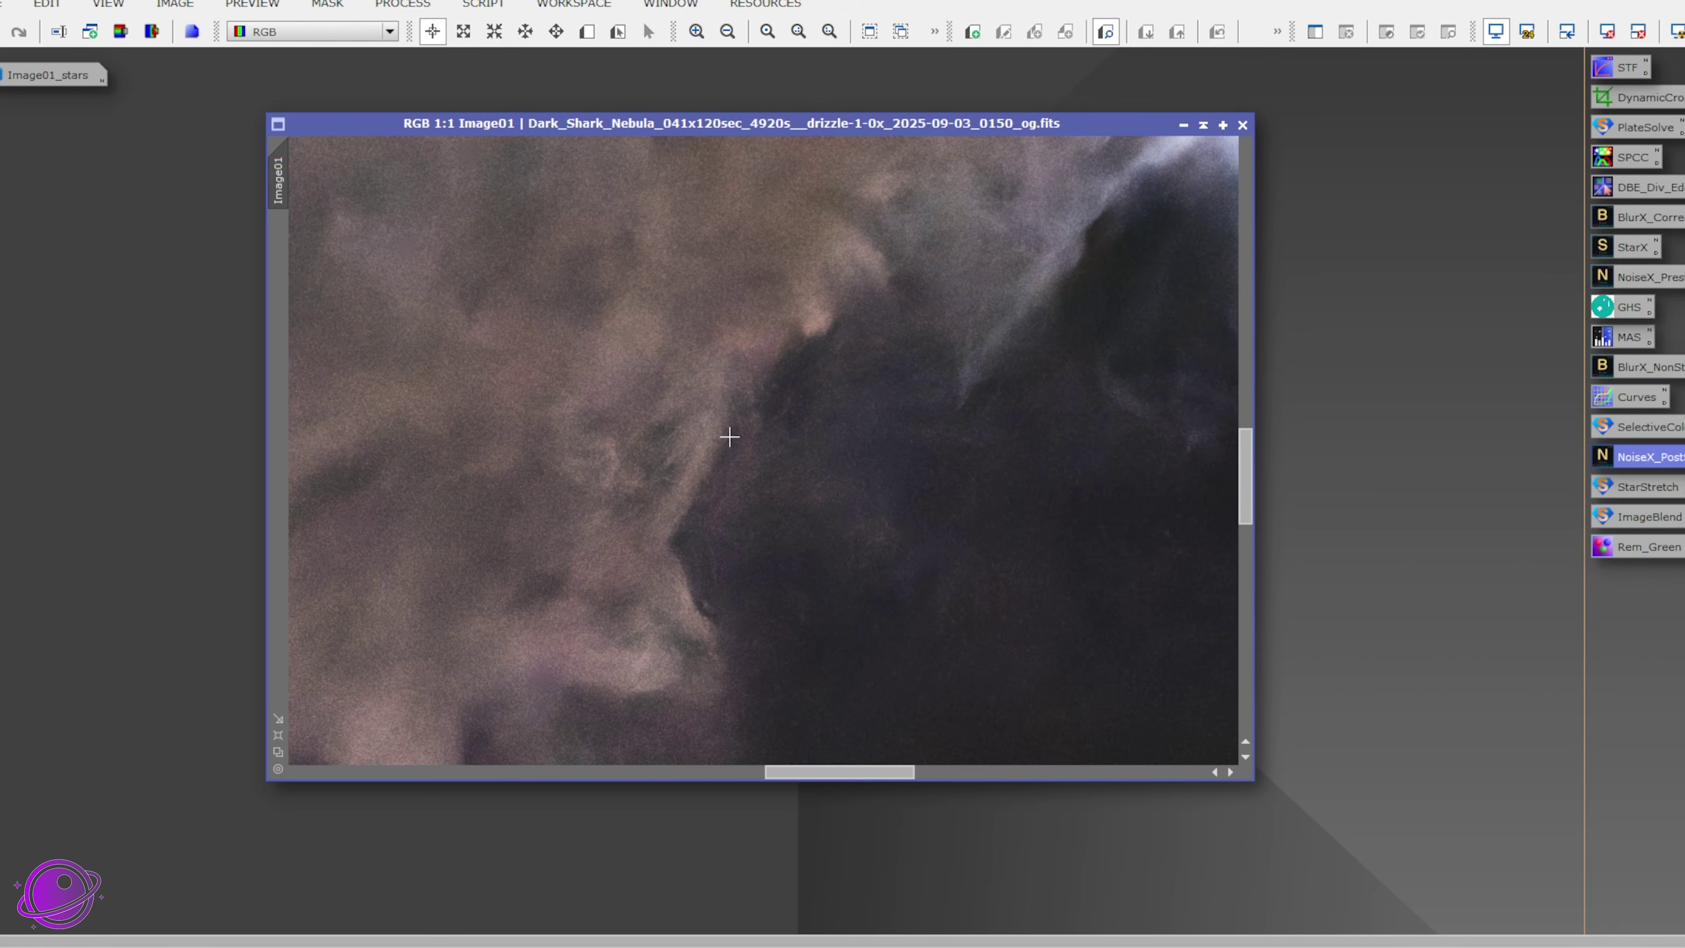
pyautogui.scroll(-1, 650, 430)
pyautogui.scroll(1, 722, 460)
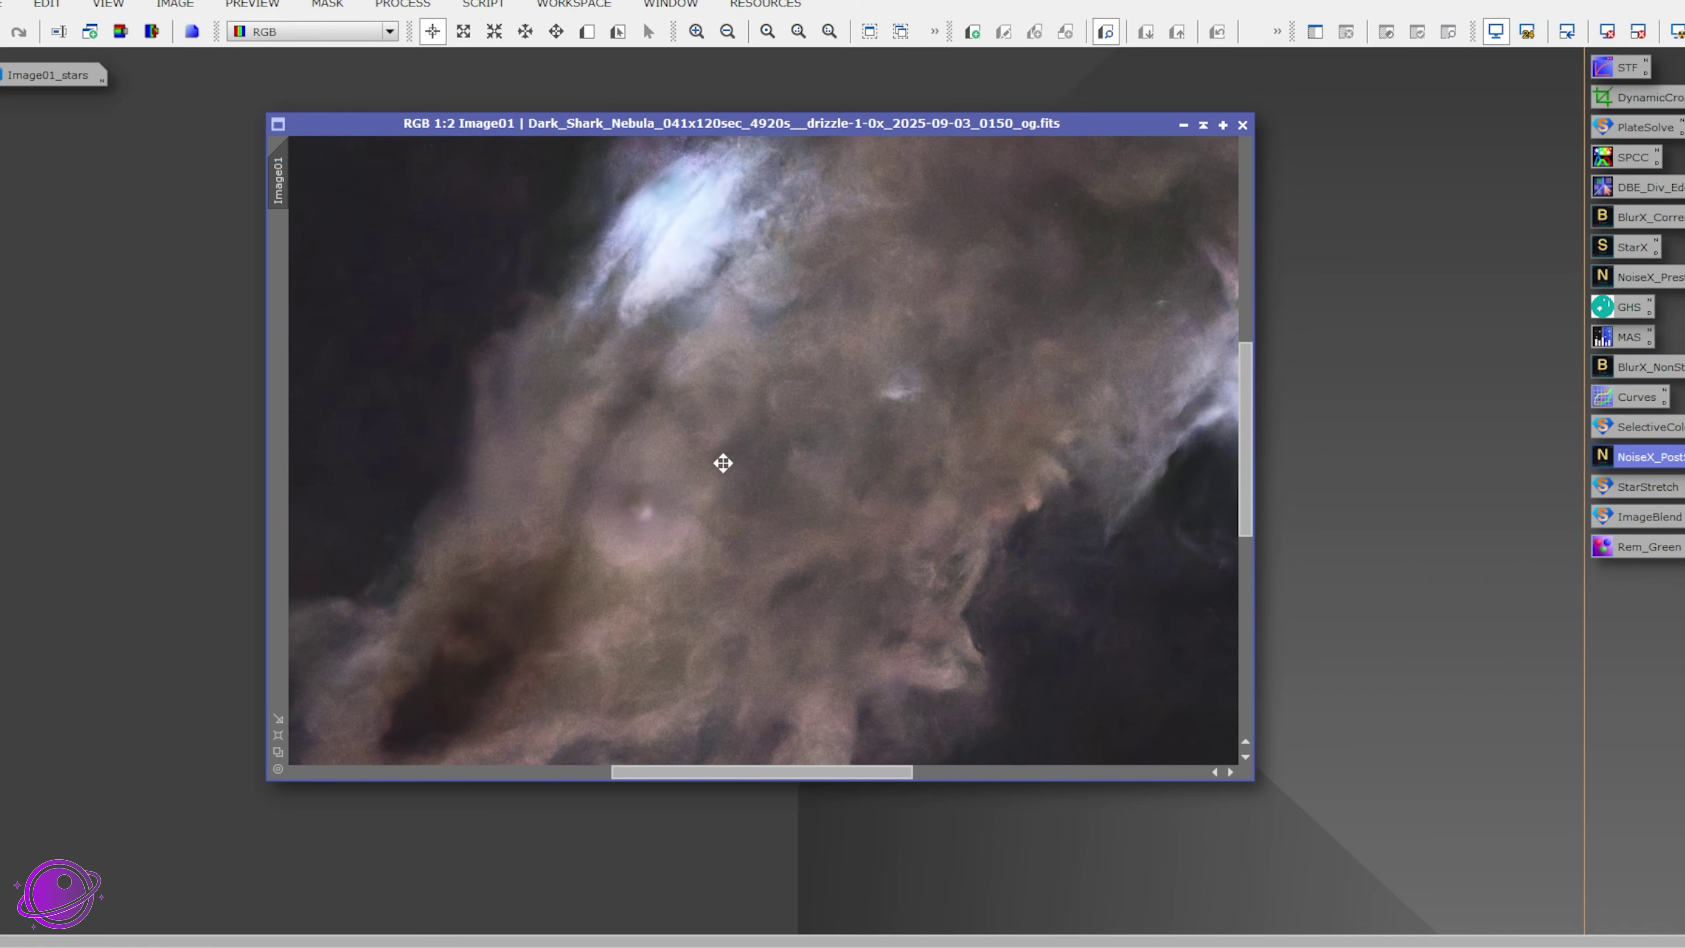
pyautogui.scroll(1, 824, 453)
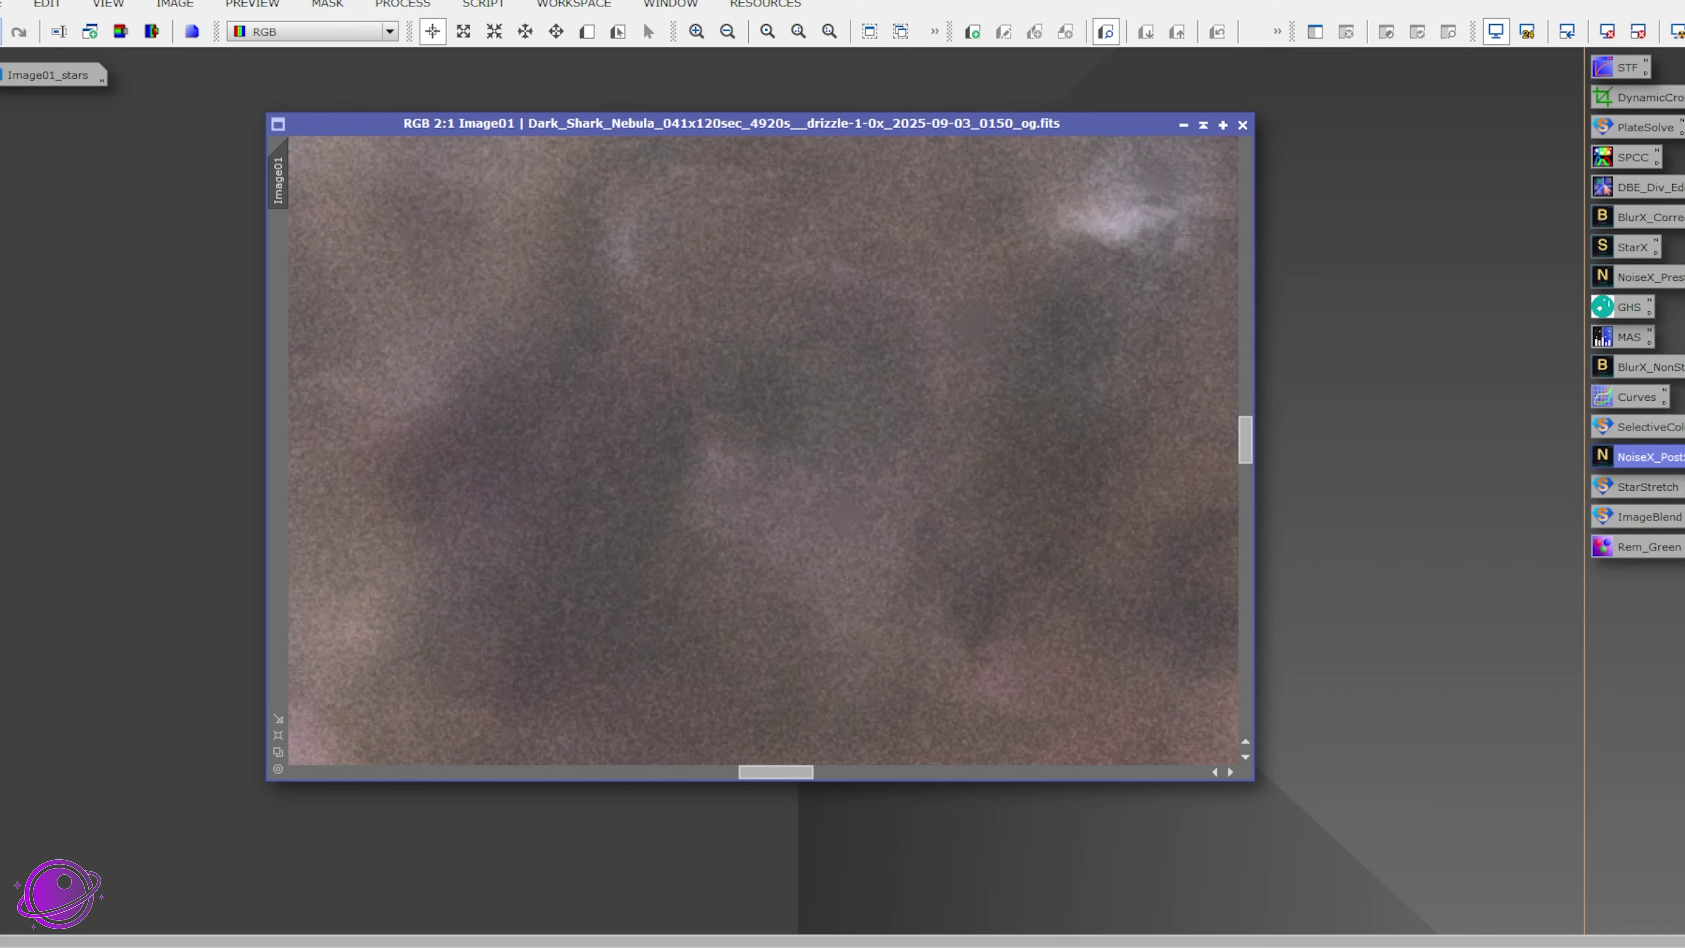
# Step: Denoise the nebula again with NoiseXTerminator at HF intensity 0.75 and HF color, LF intensity and LF color 0.90, and compare before and after
pyautogui.doubleClick(1646, 455)
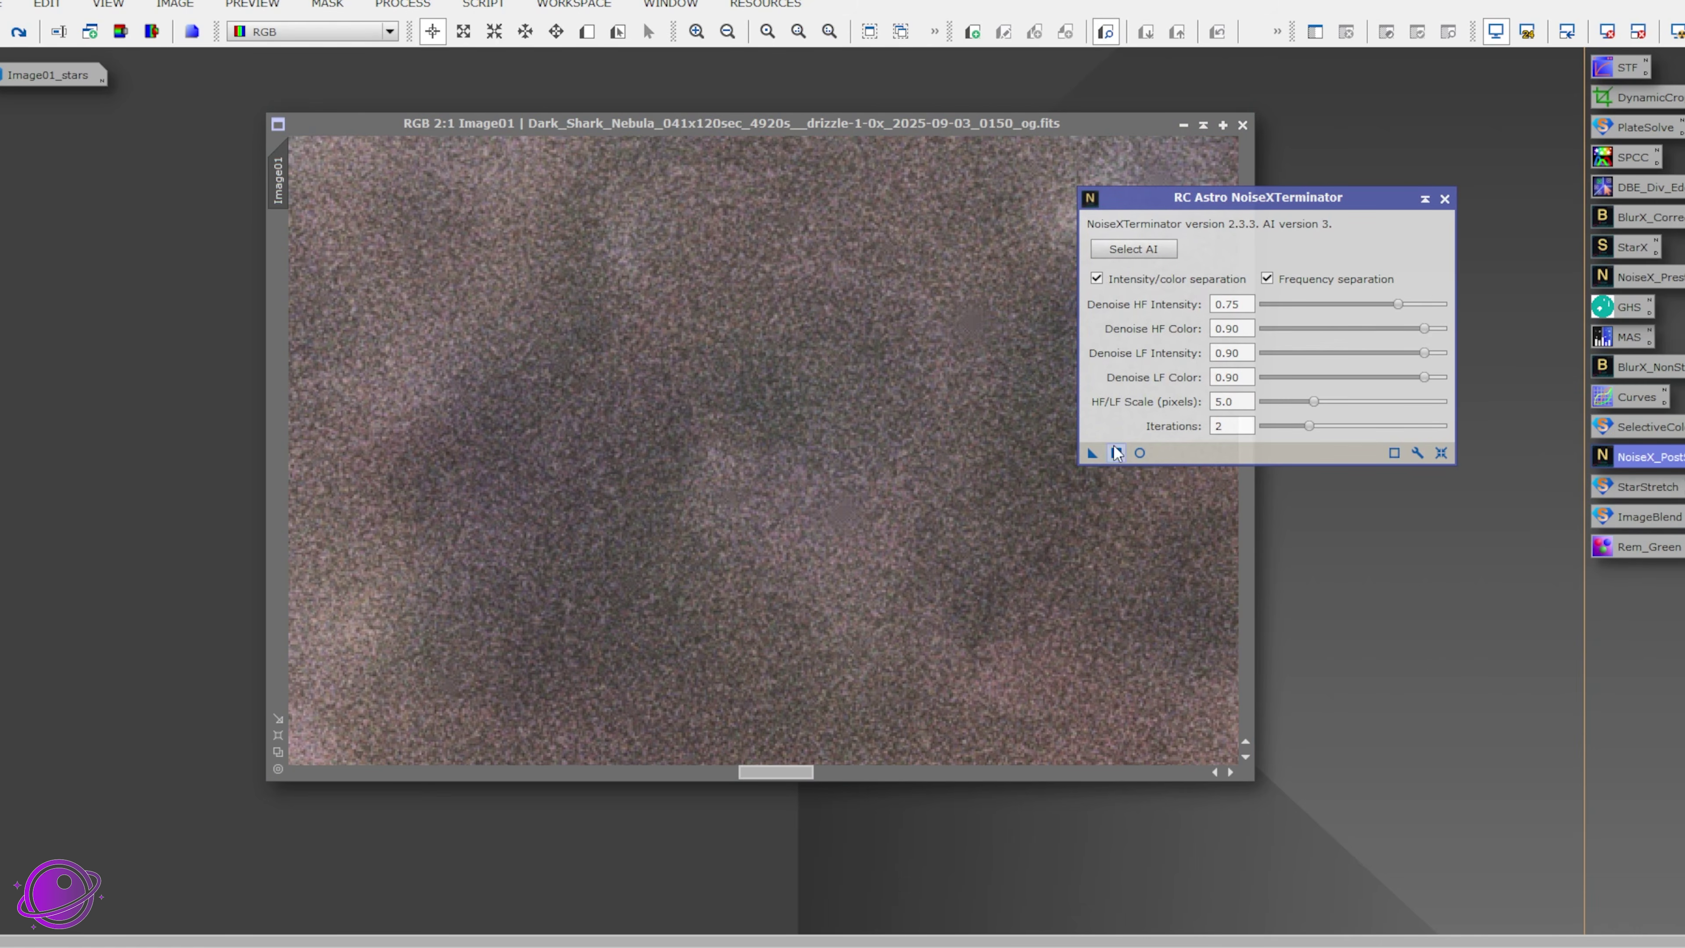
pyautogui.moveTo(1094, 457); pyautogui.dragTo(826, 433)
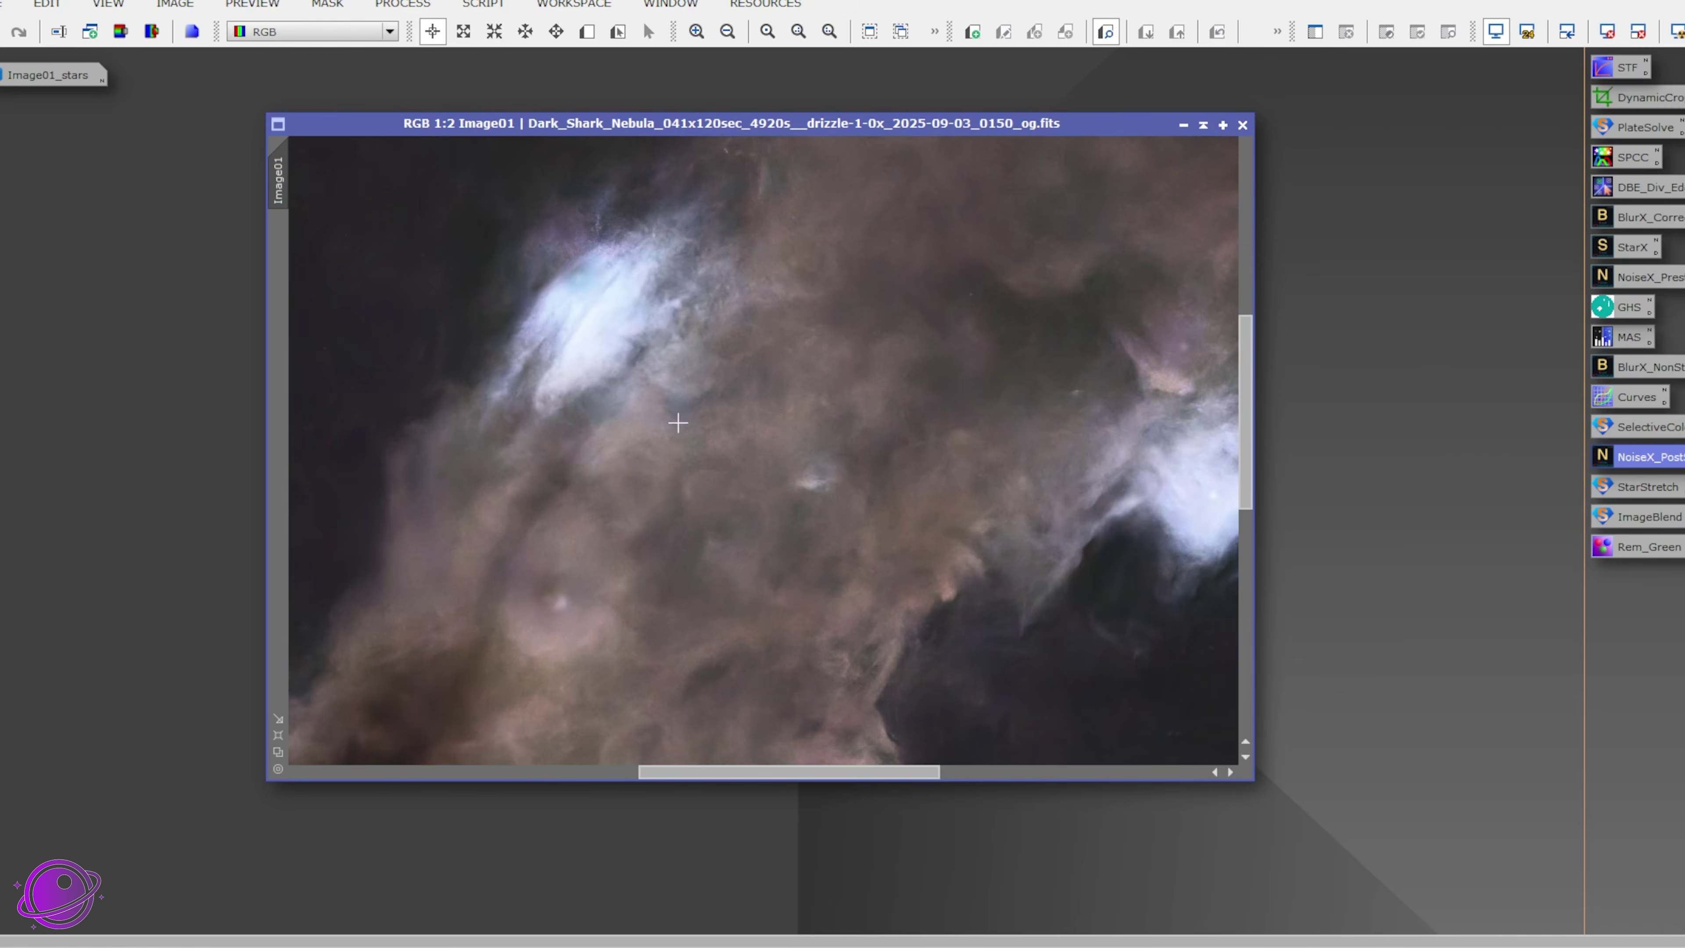
pyautogui.scroll(1, 631, 419)
pyautogui.click(2, 32)
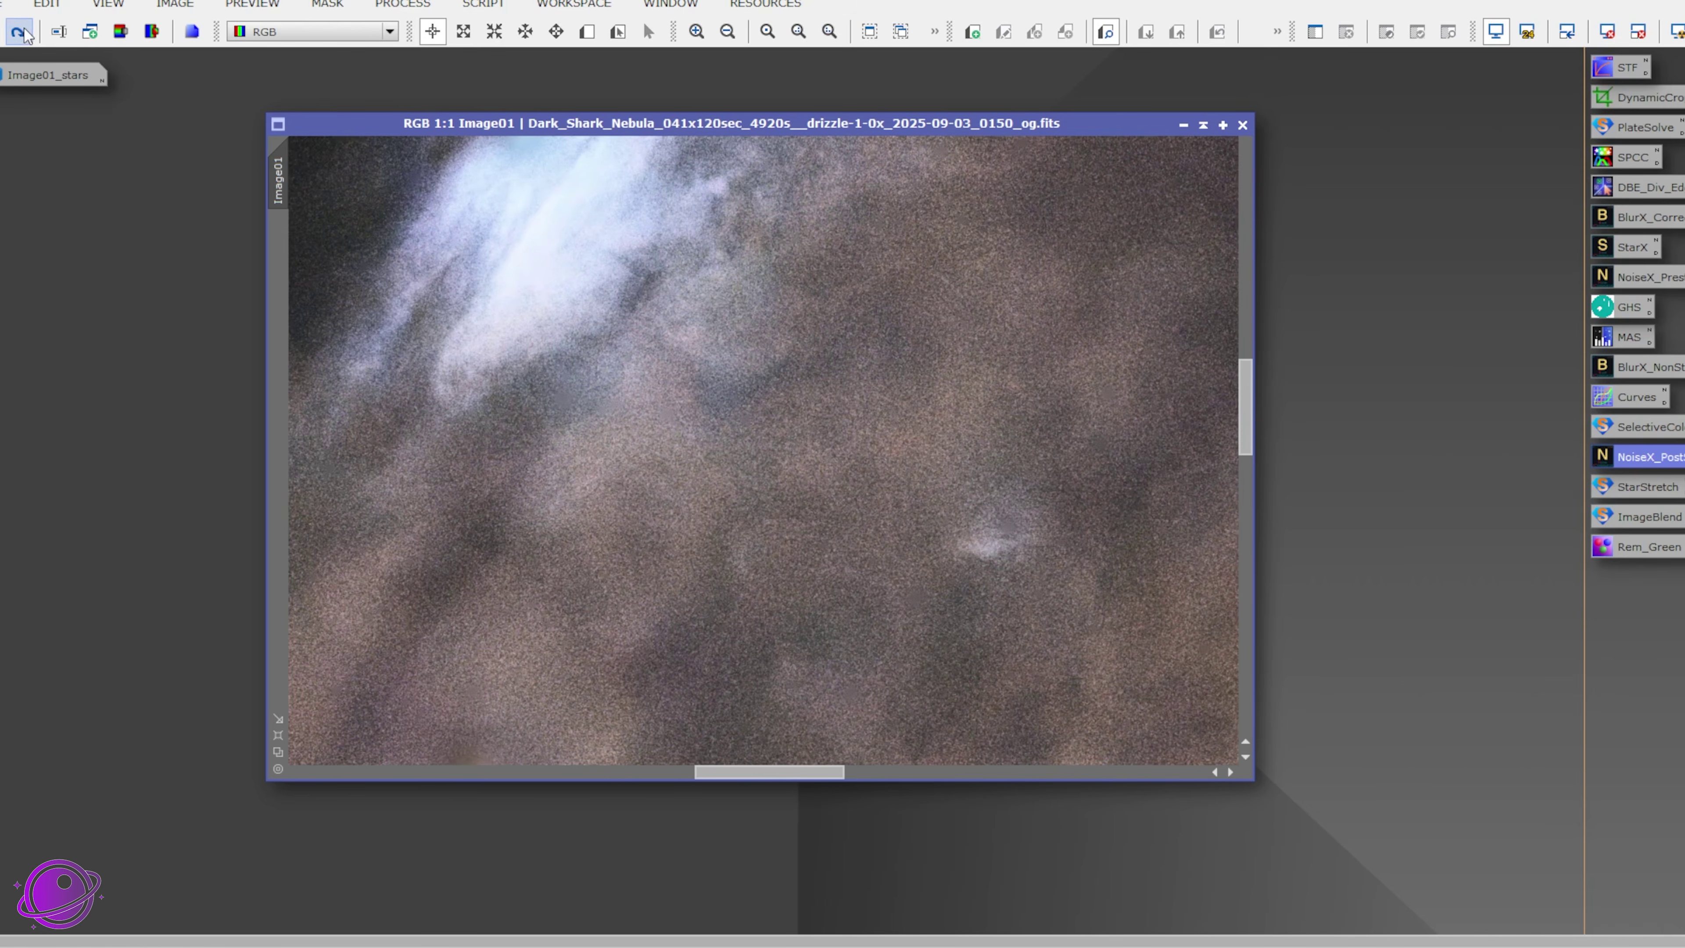
pyautogui.click(20, 32)
# Step: Inspect the denoised image as a whole and in close-up, checking the background, the leftover star and the nebula's edges
pyautogui.scroll(-5, 959, 500)
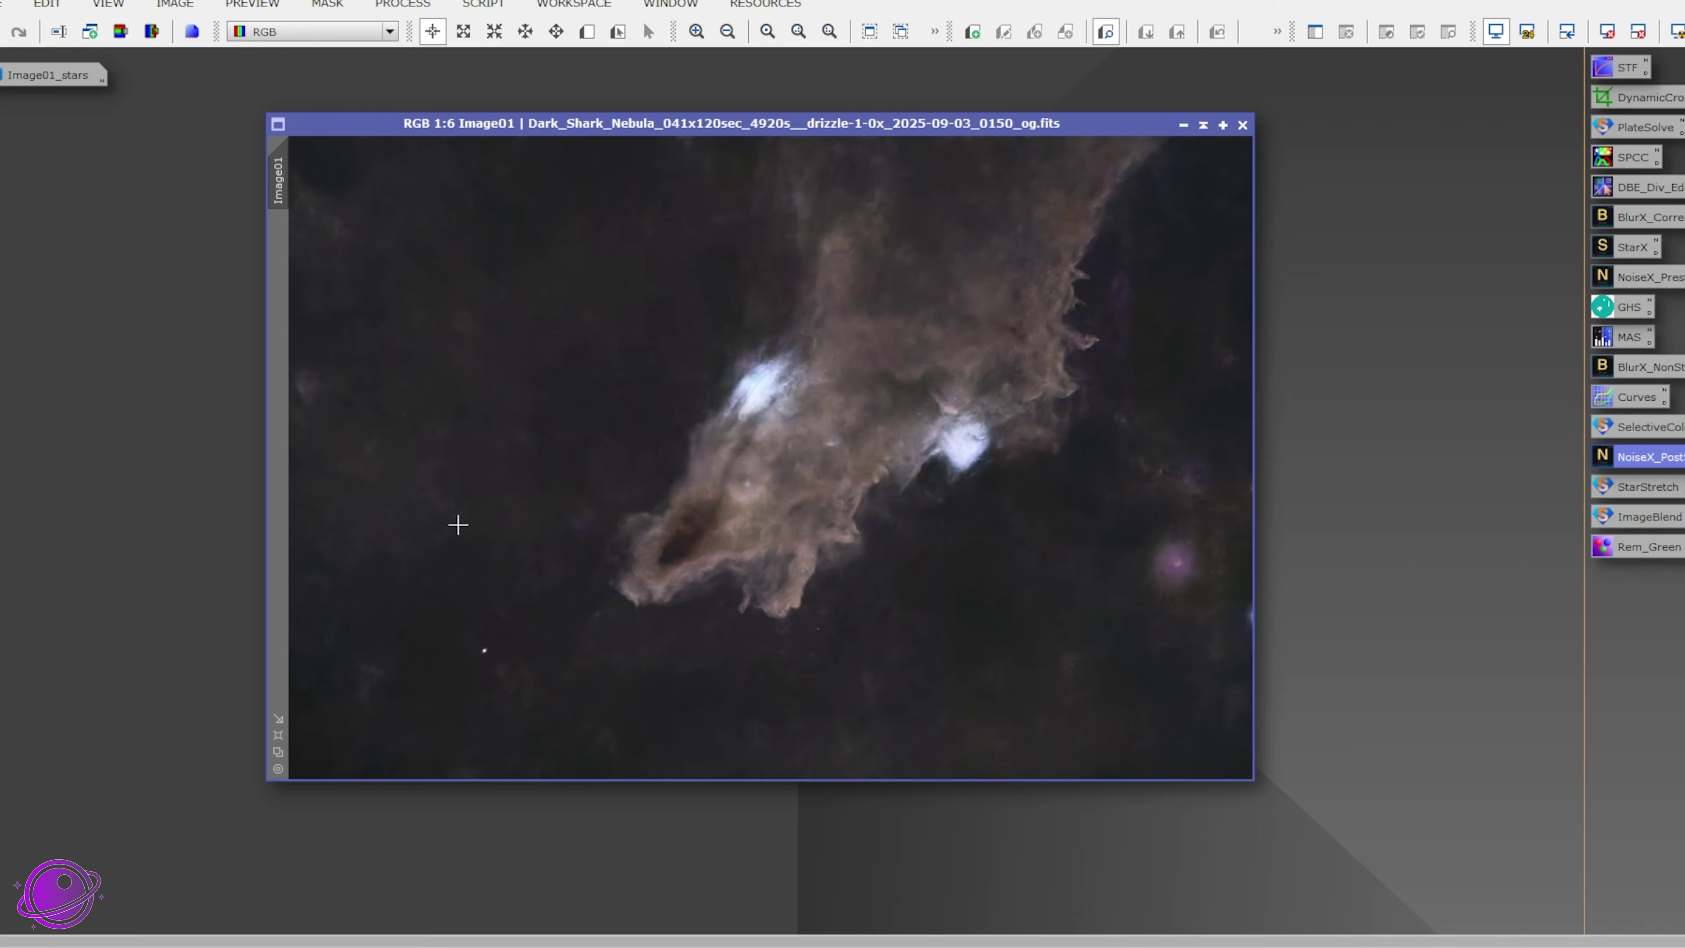
pyautogui.scroll(5, 457, 524)
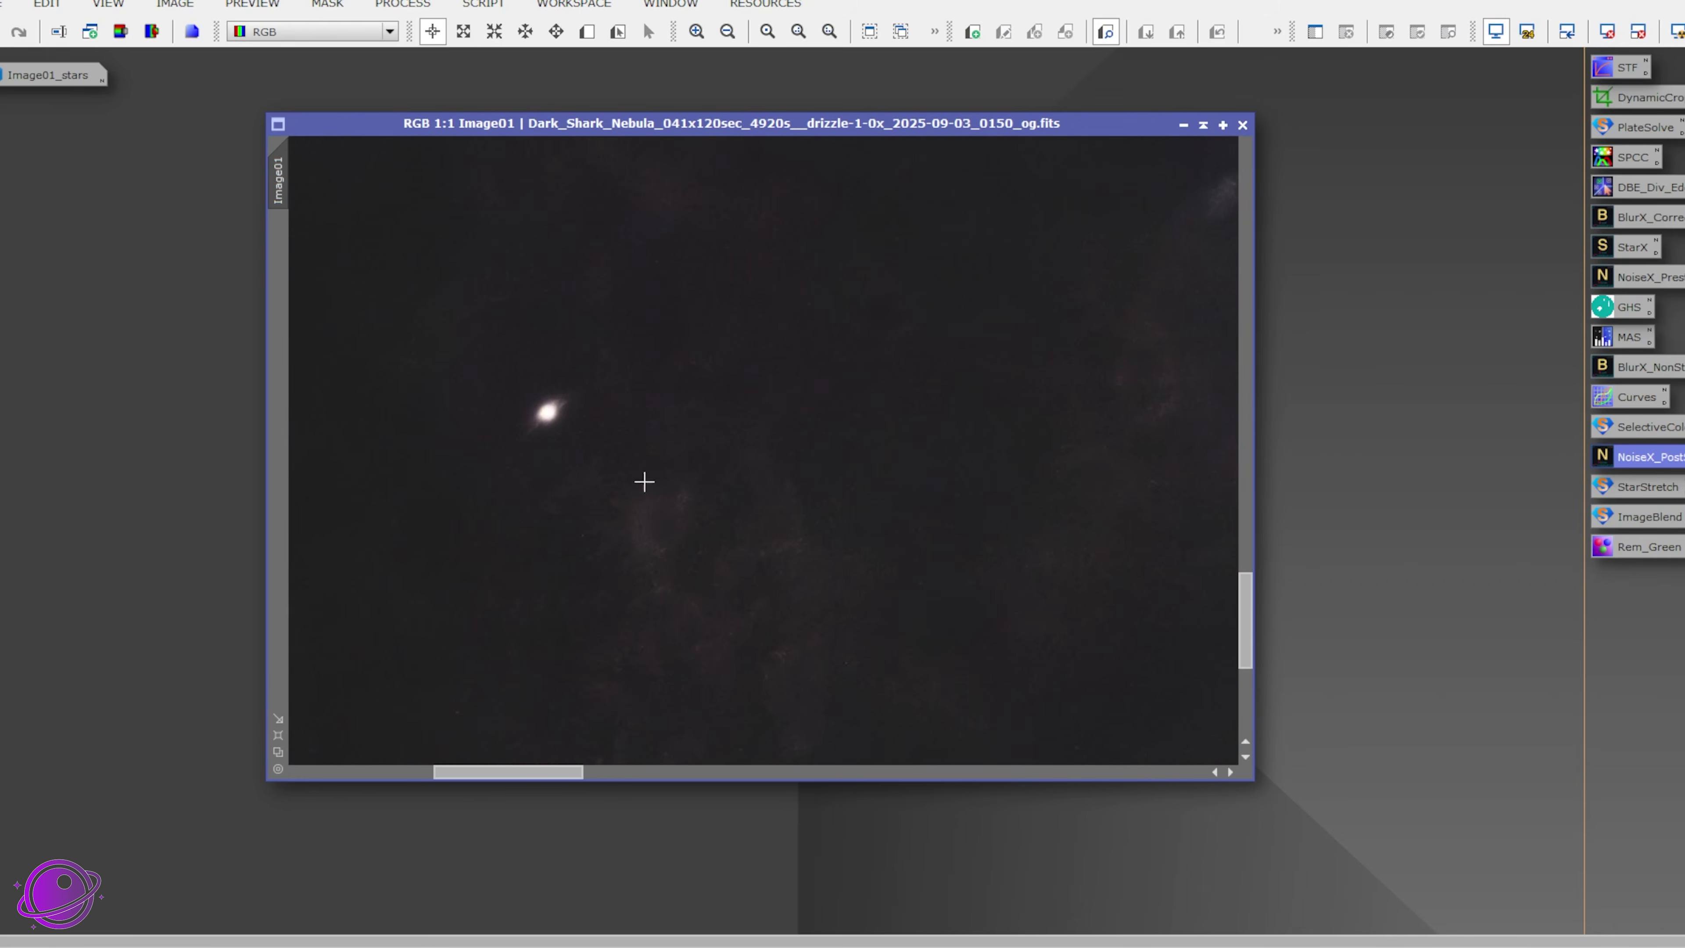
pyautogui.scroll(-3, 644, 482)
pyautogui.scroll(3, 894, 508)
pyautogui.scroll(-6, 940, 527)
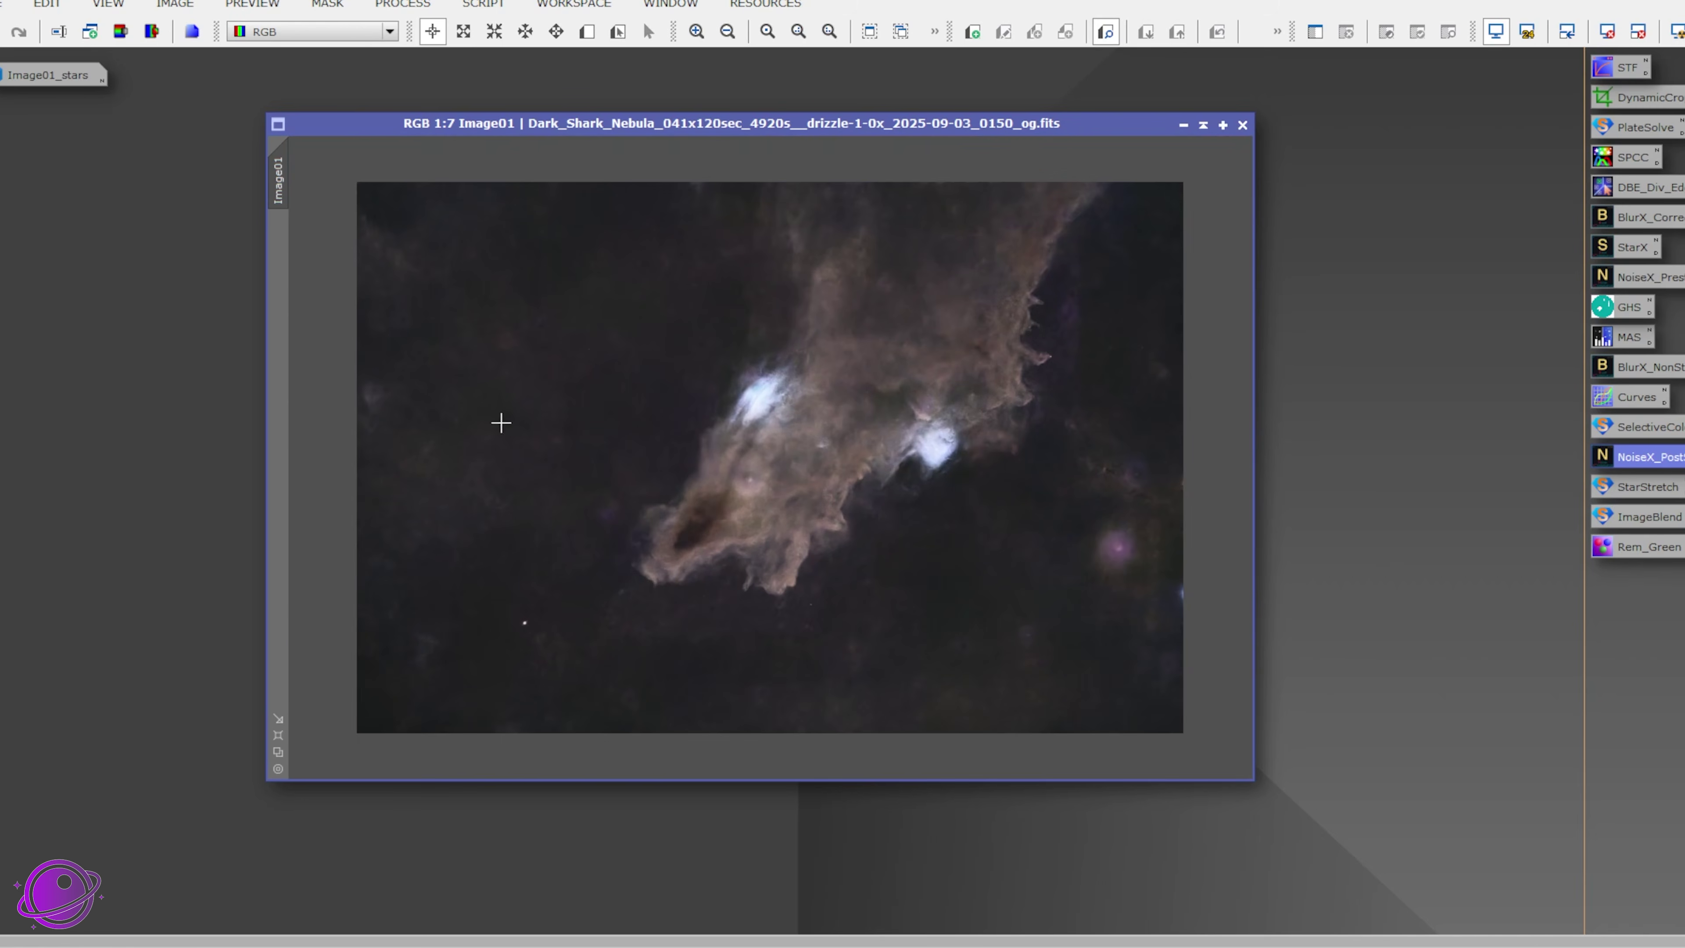
pyautogui.scroll(3, 980, 415)
pyautogui.scroll(1, 942, 478)
pyautogui.scroll(-2, 748, 556)
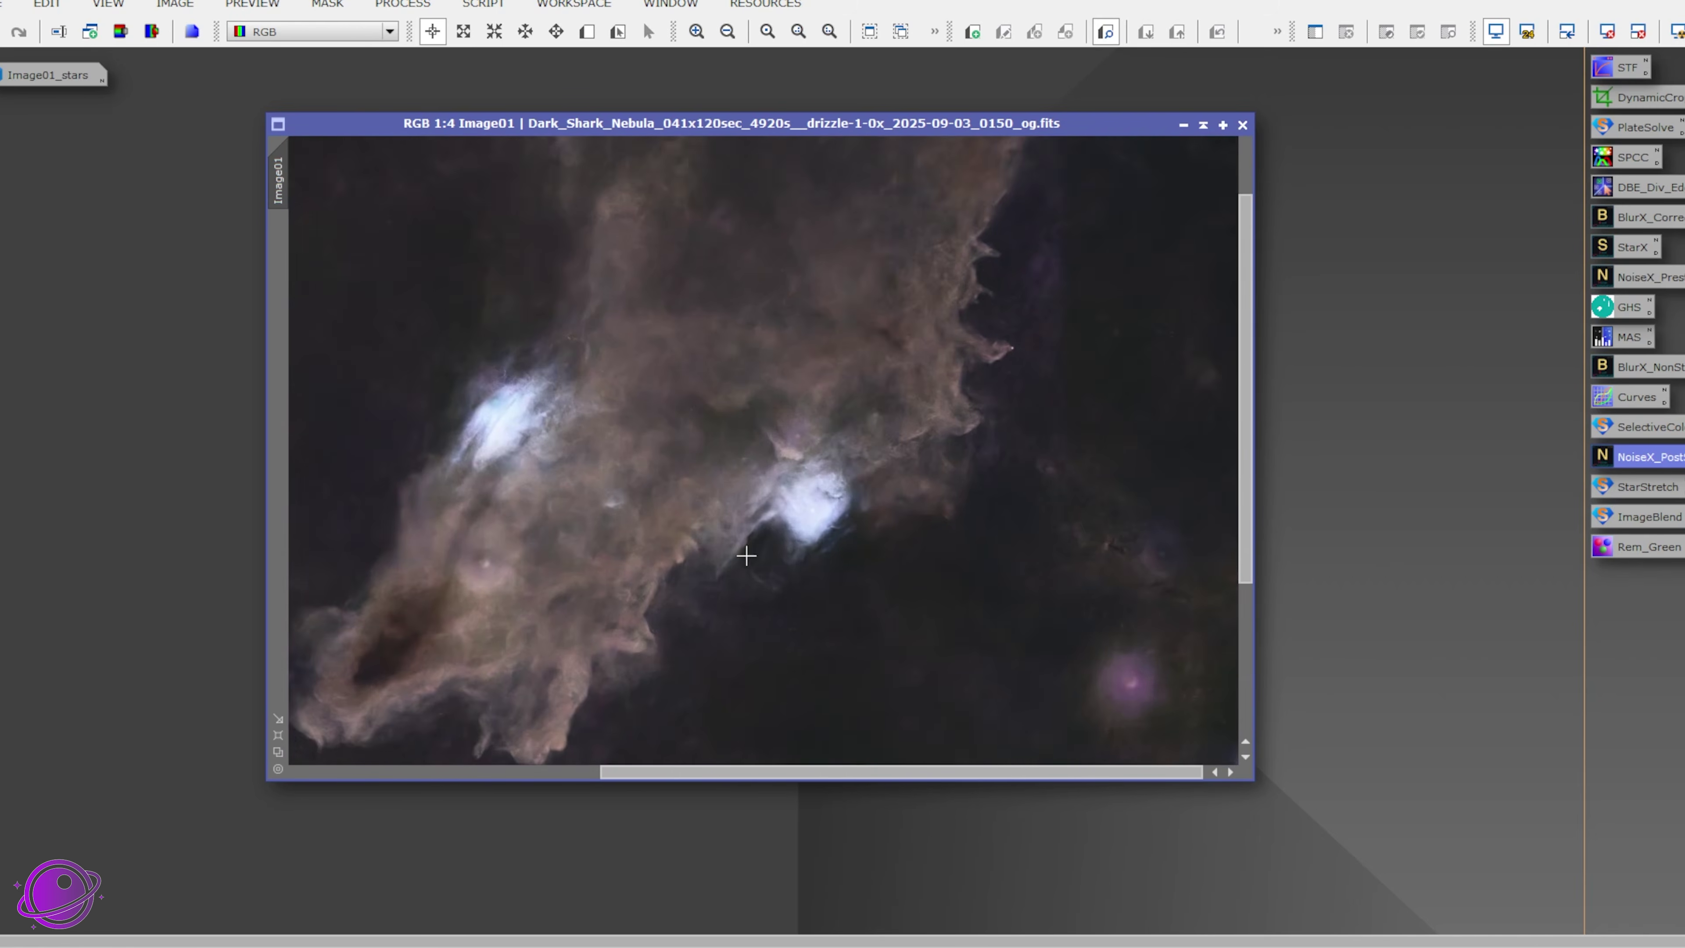
pyautogui.scroll(-1, 651, 594)
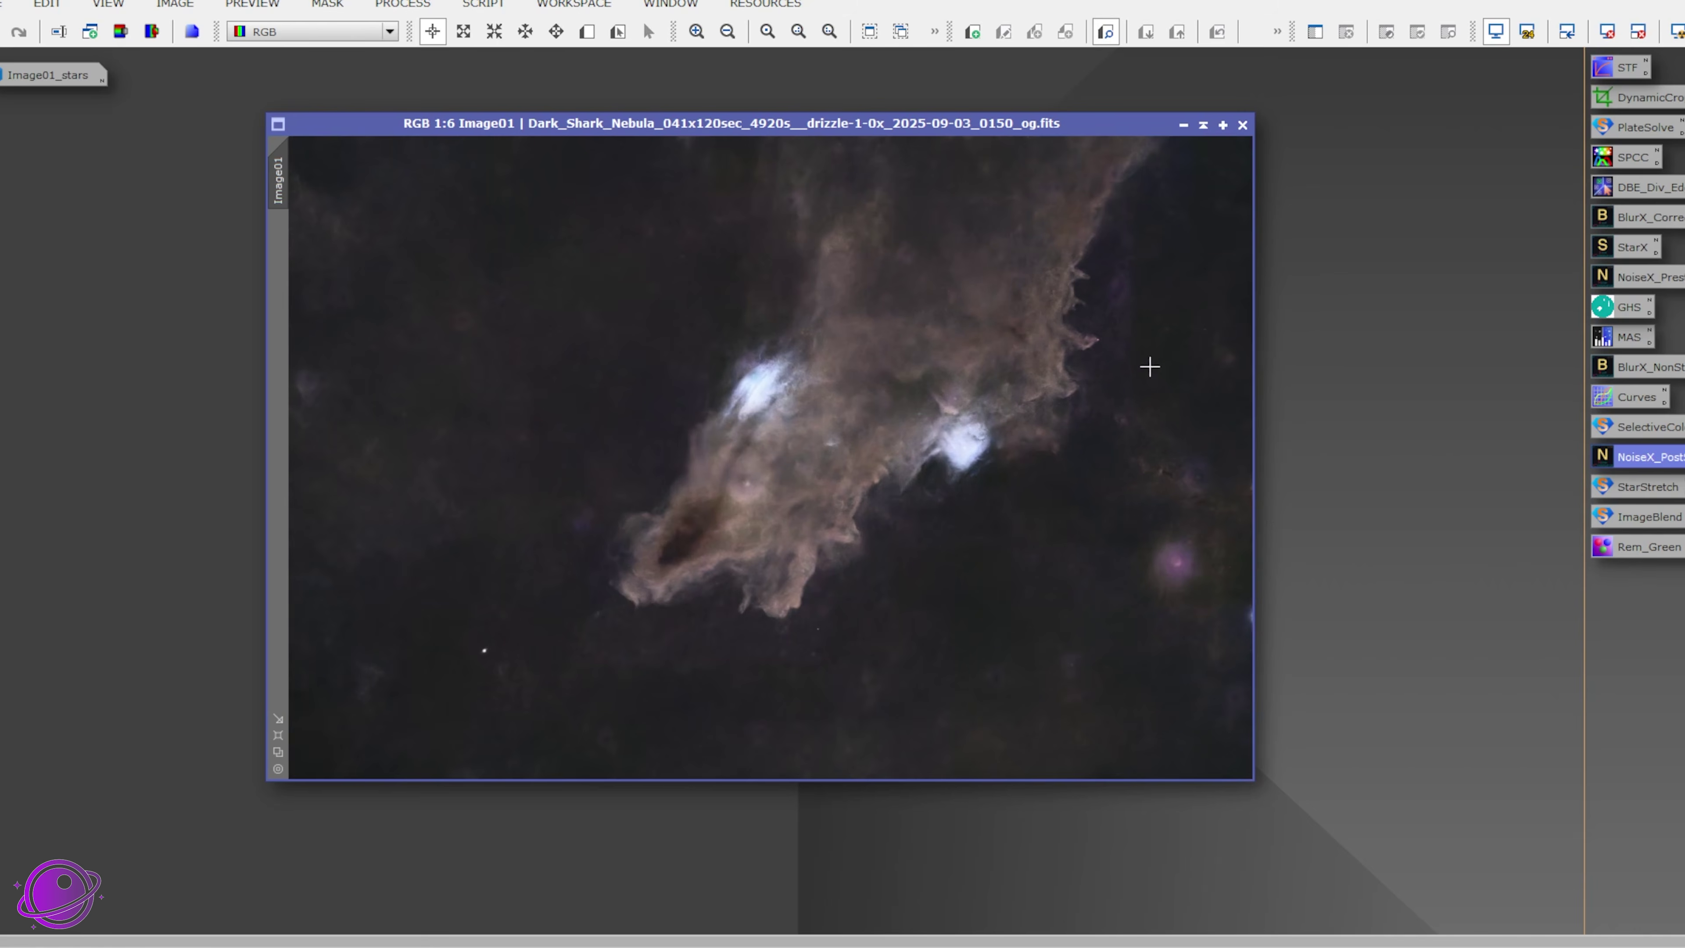
pyautogui.scroll(4, 1126, 373)
pyautogui.moveTo(985, 264); pyautogui.dragTo(737, 587)
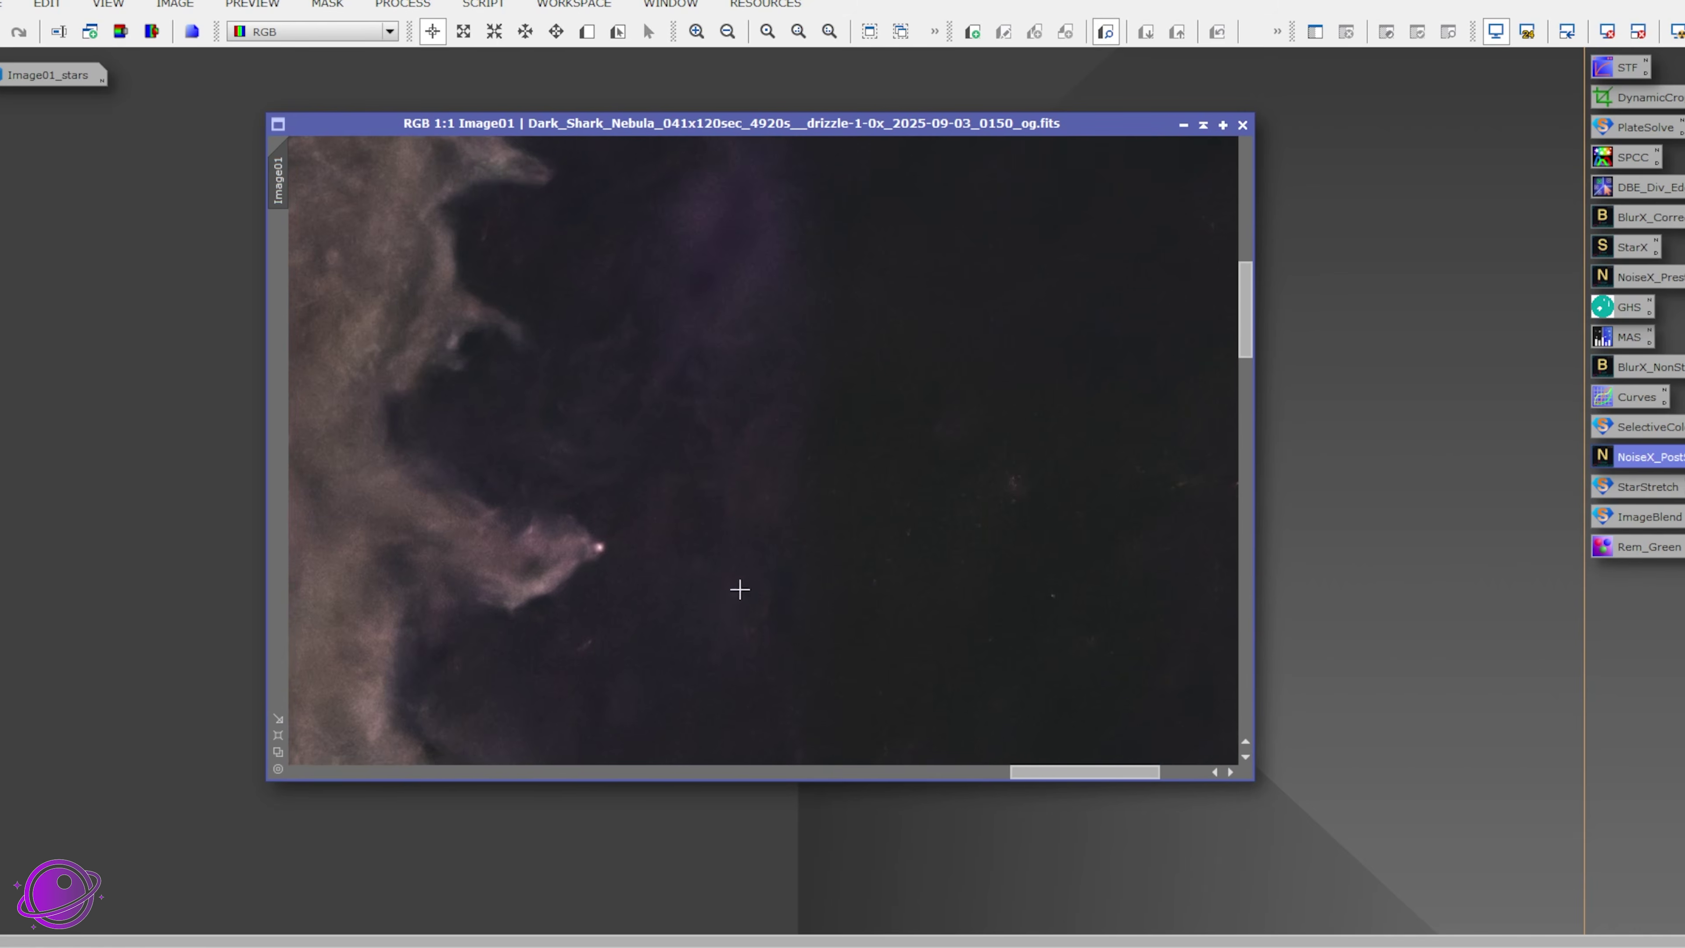
pyautogui.scroll(-3, 737, 587)
pyautogui.scroll(-1, 790, 568)
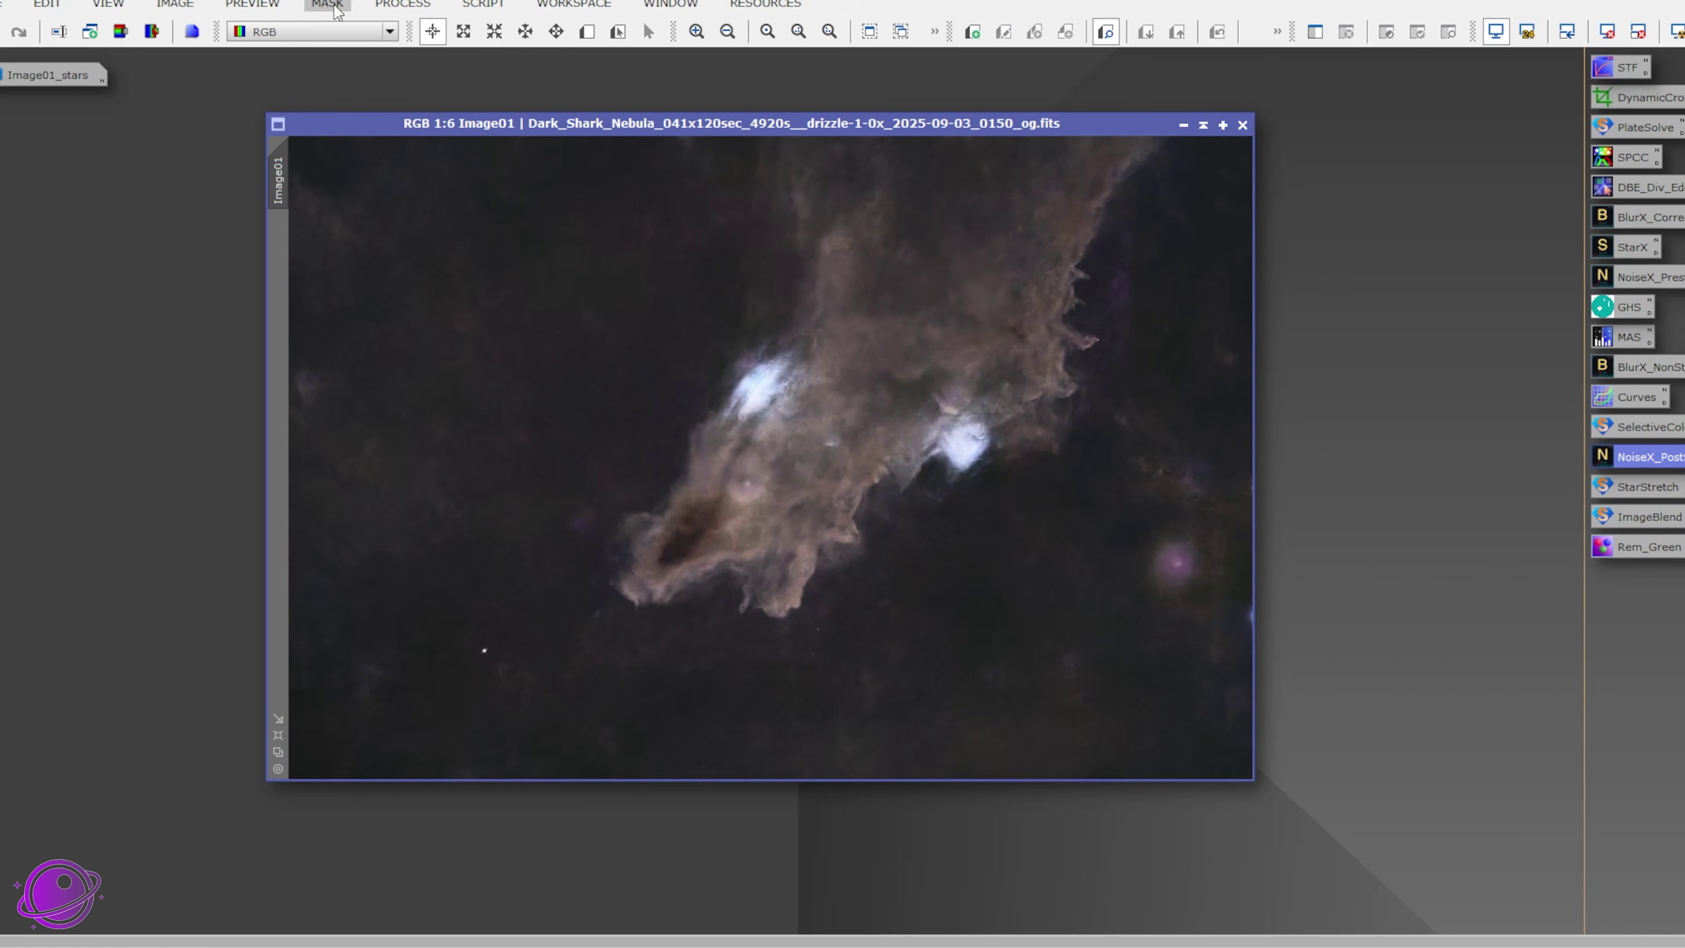
pyautogui.click(468, 7)
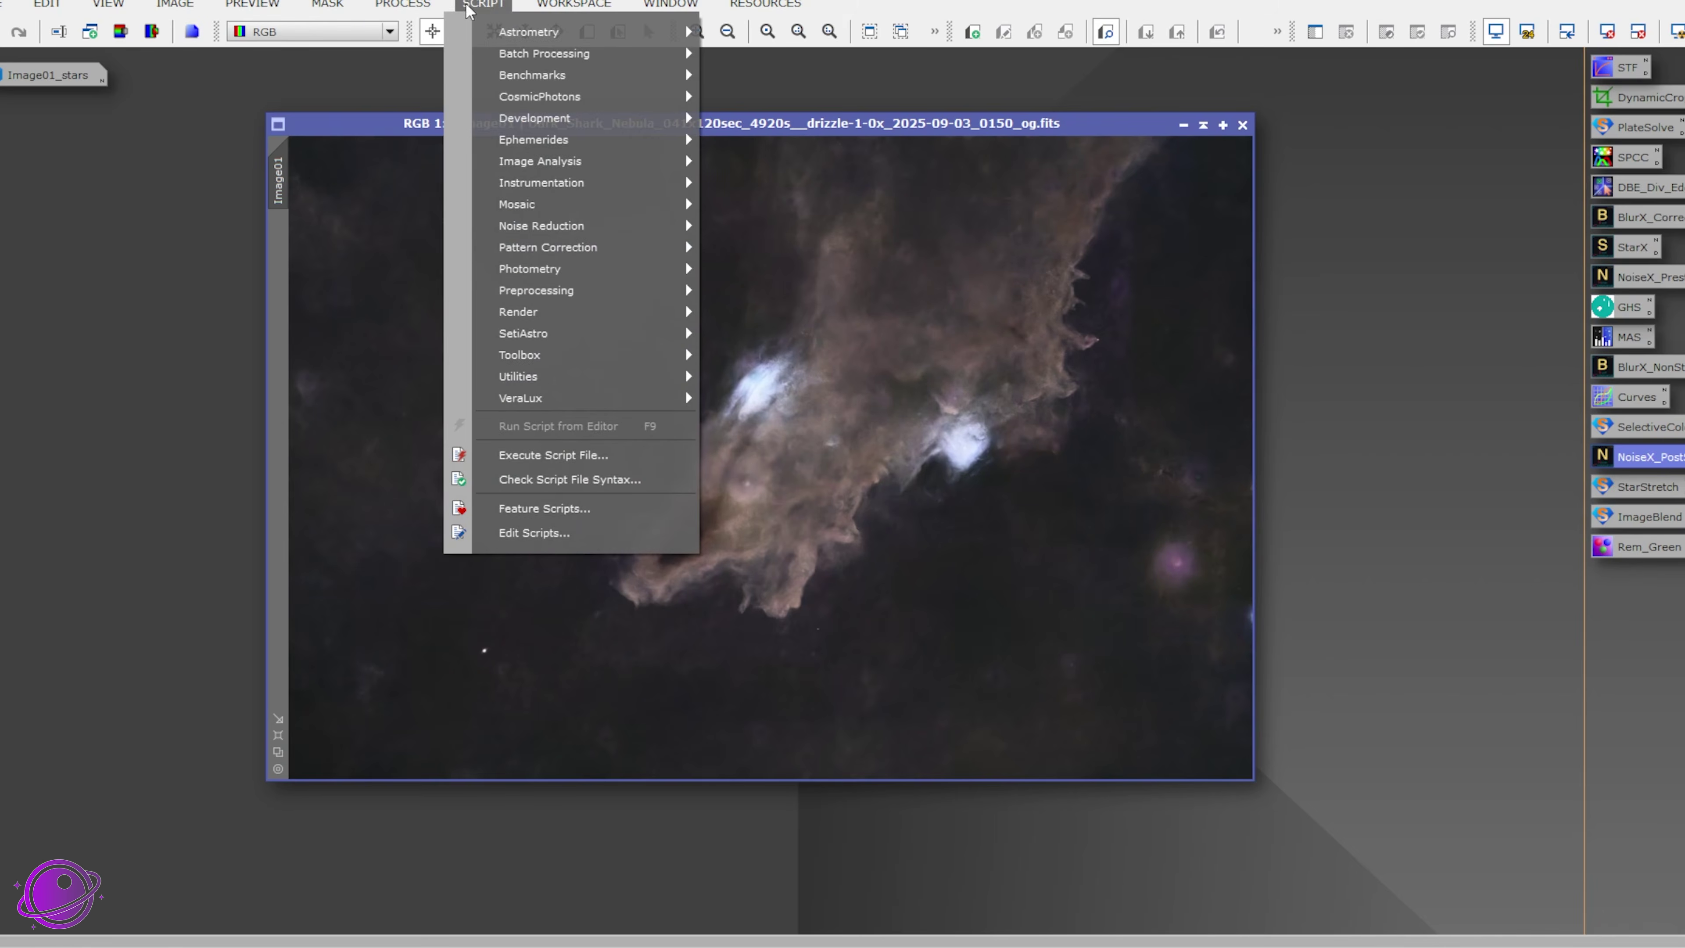
pyautogui.moveTo(434, 6)
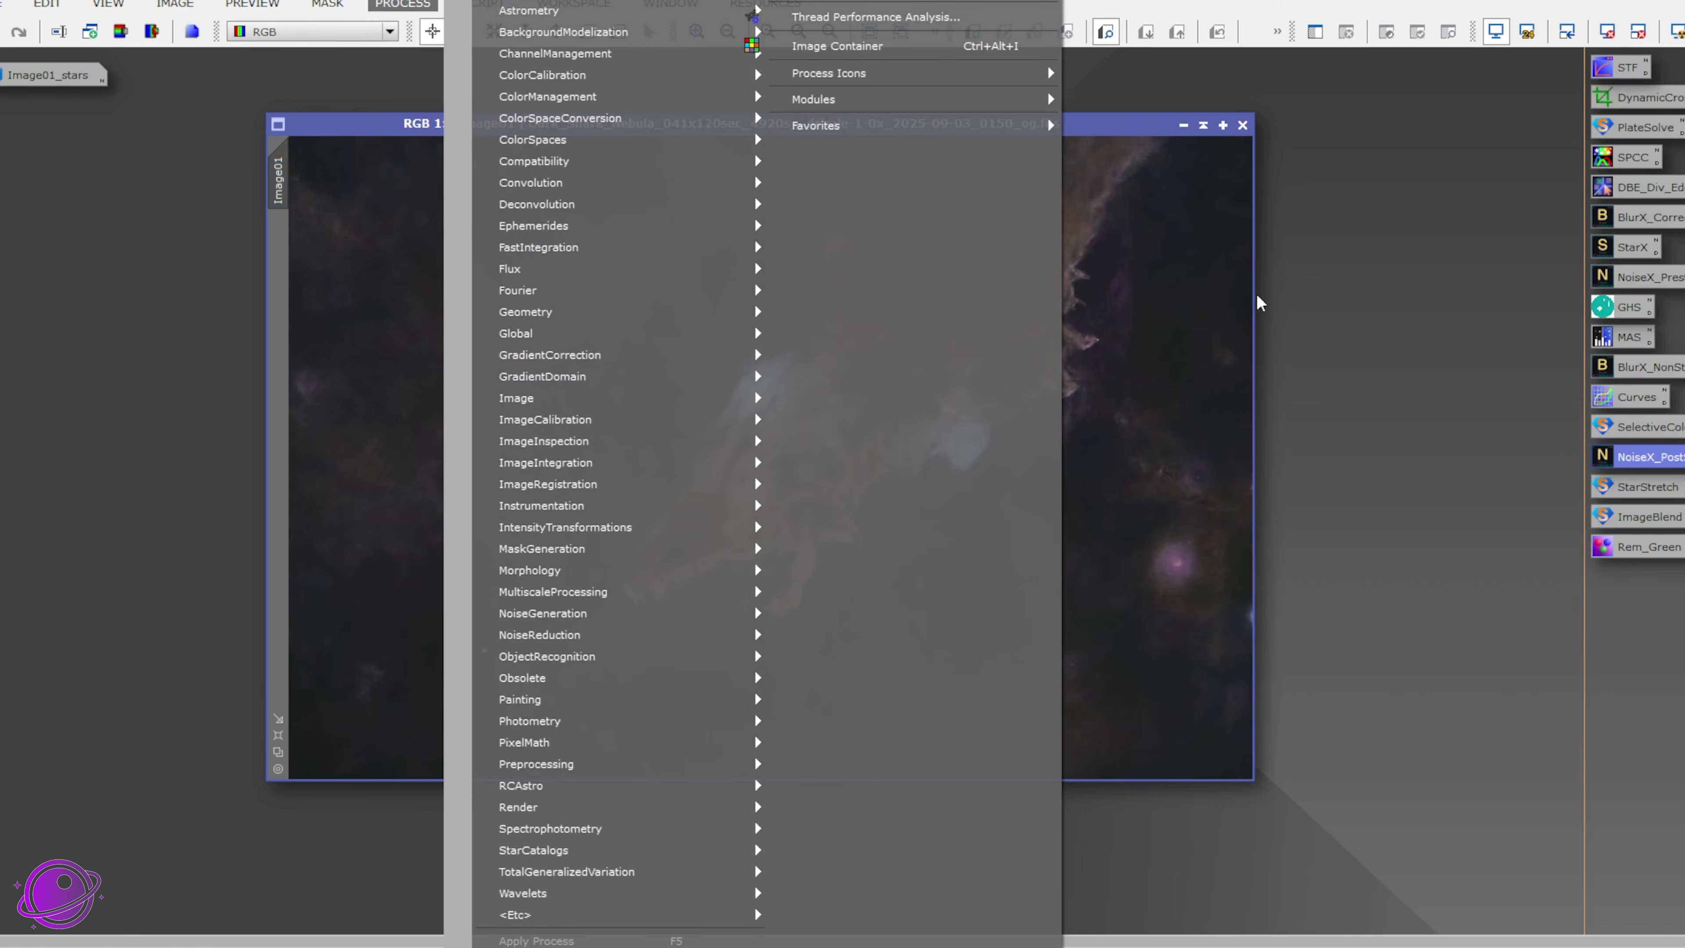
pyautogui.click(1208, 281)
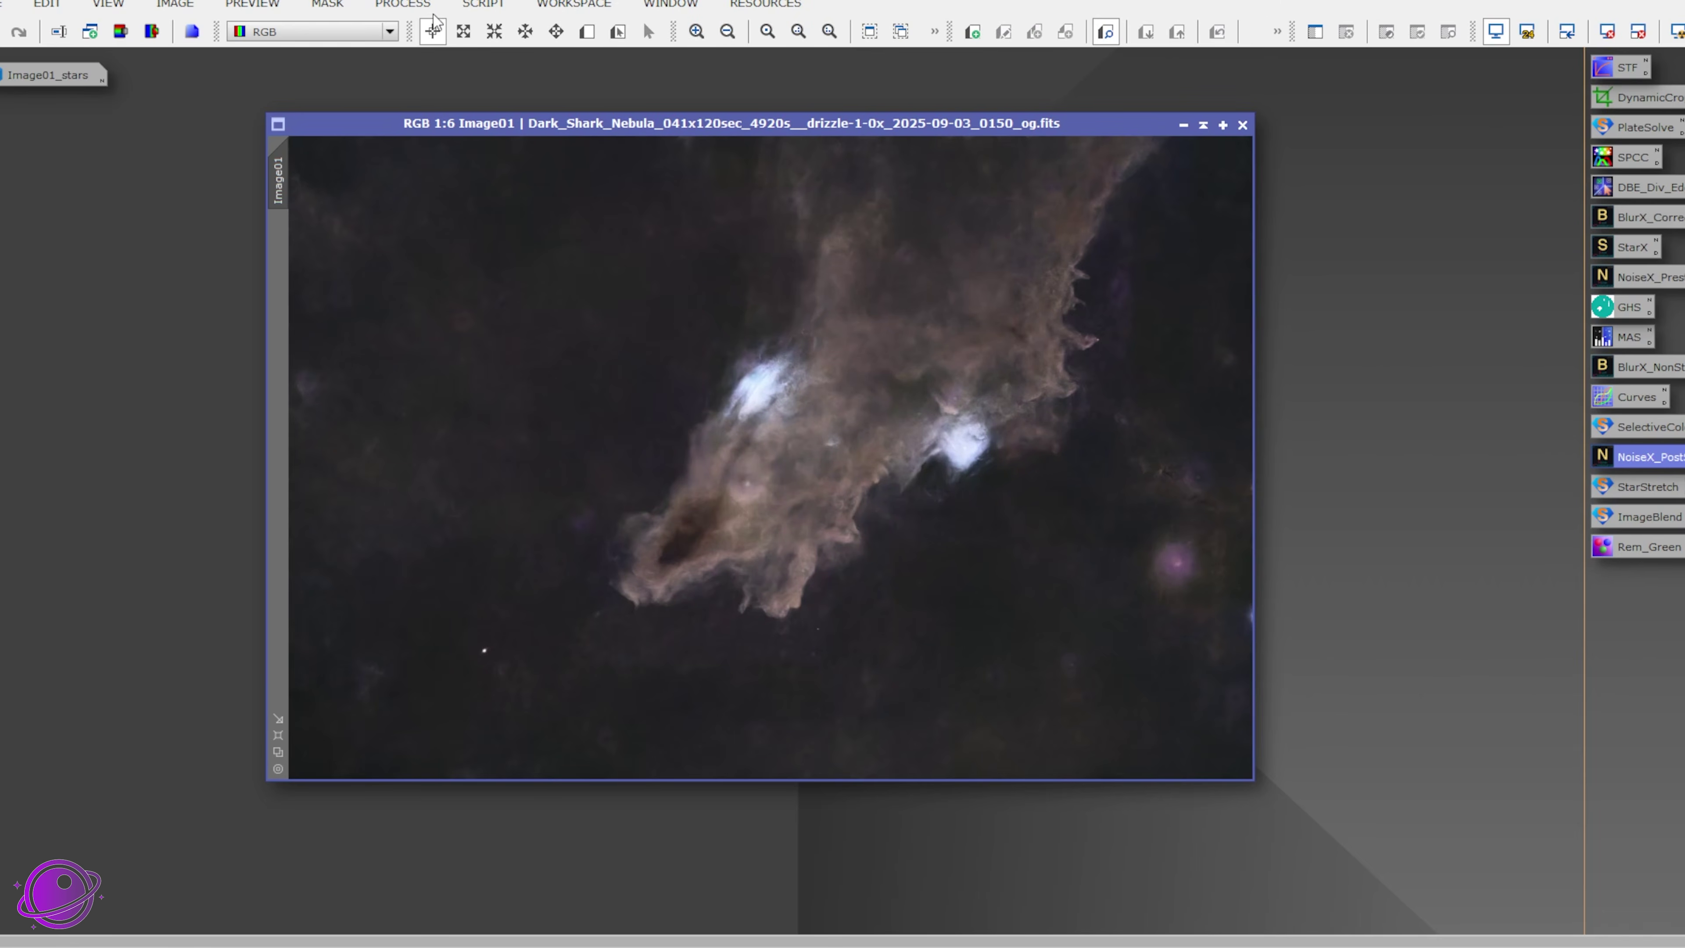
# Step: Remove magenta from the nebula by inverting the image, applying SCNR to green with Average Neutral protection at amount 1.00, and inverting it back
pyautogui.click(189, 7)
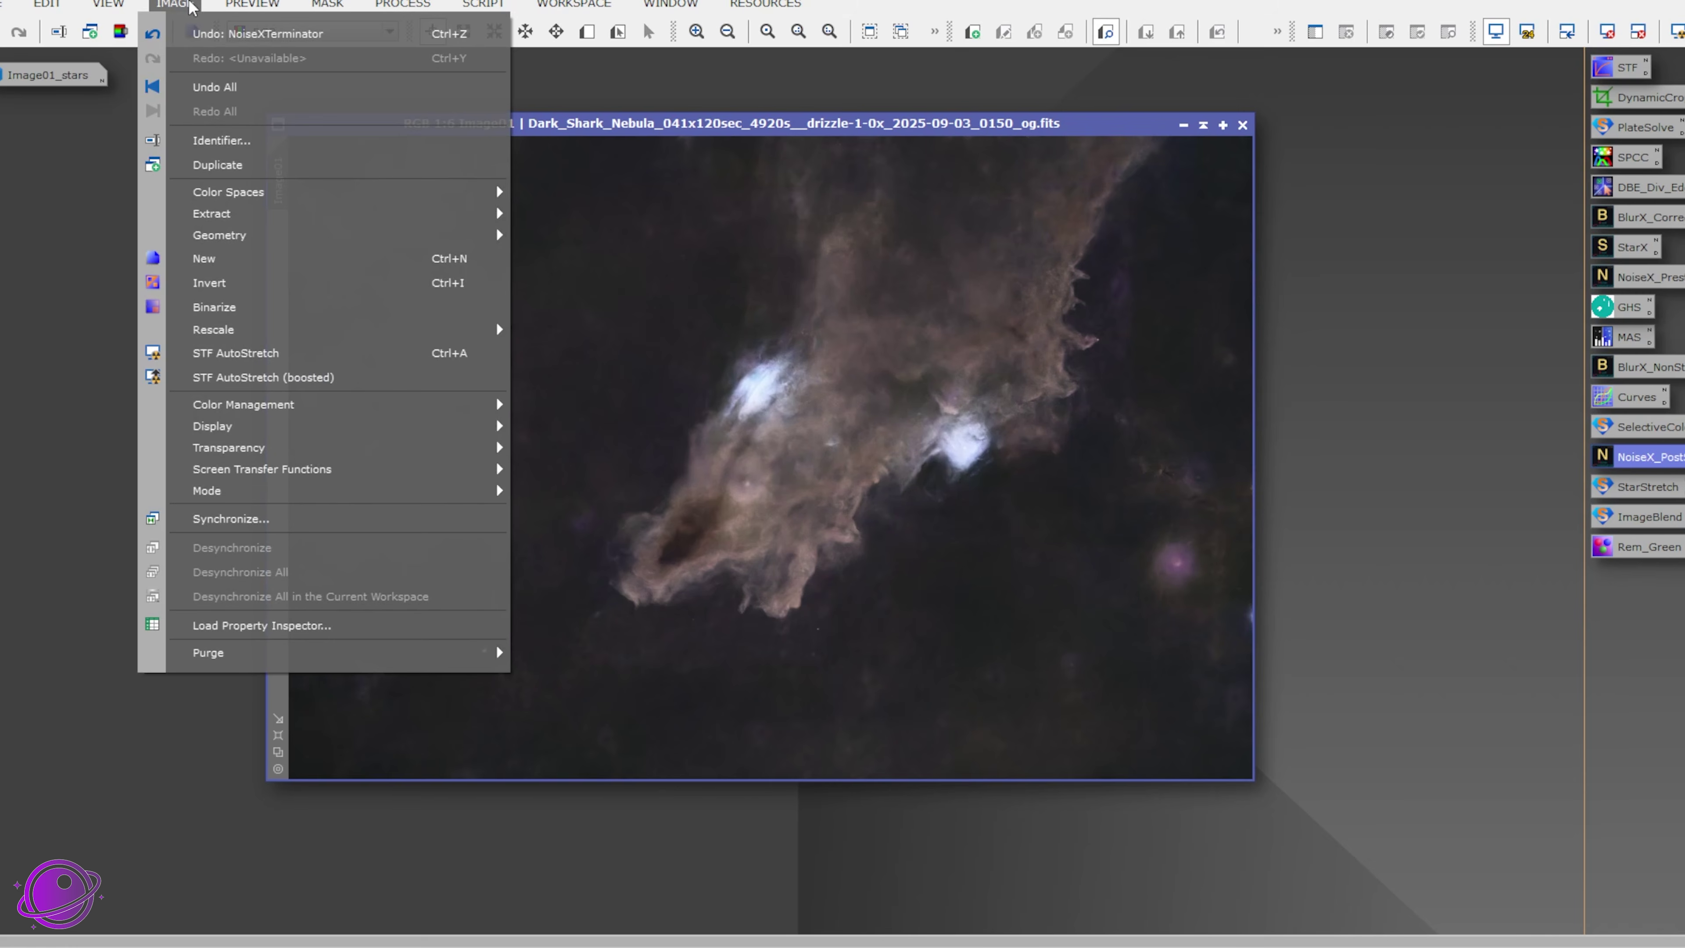
pyautogui.click(348, 283)
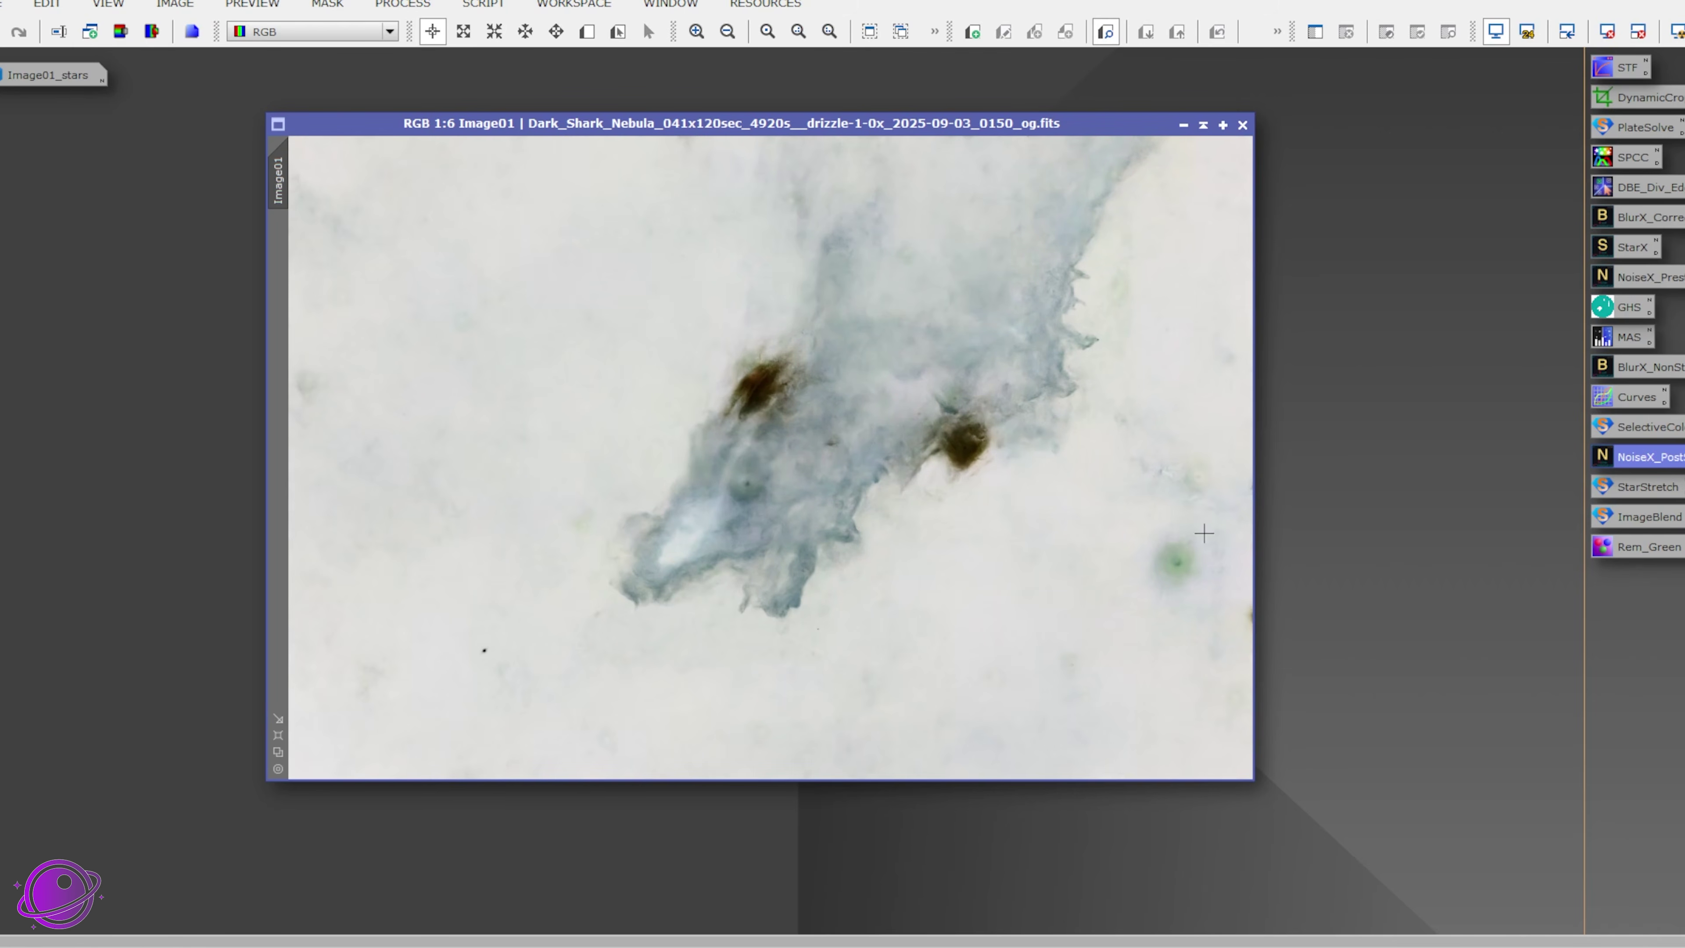
pyautogui.doubleClick(1646, 548)
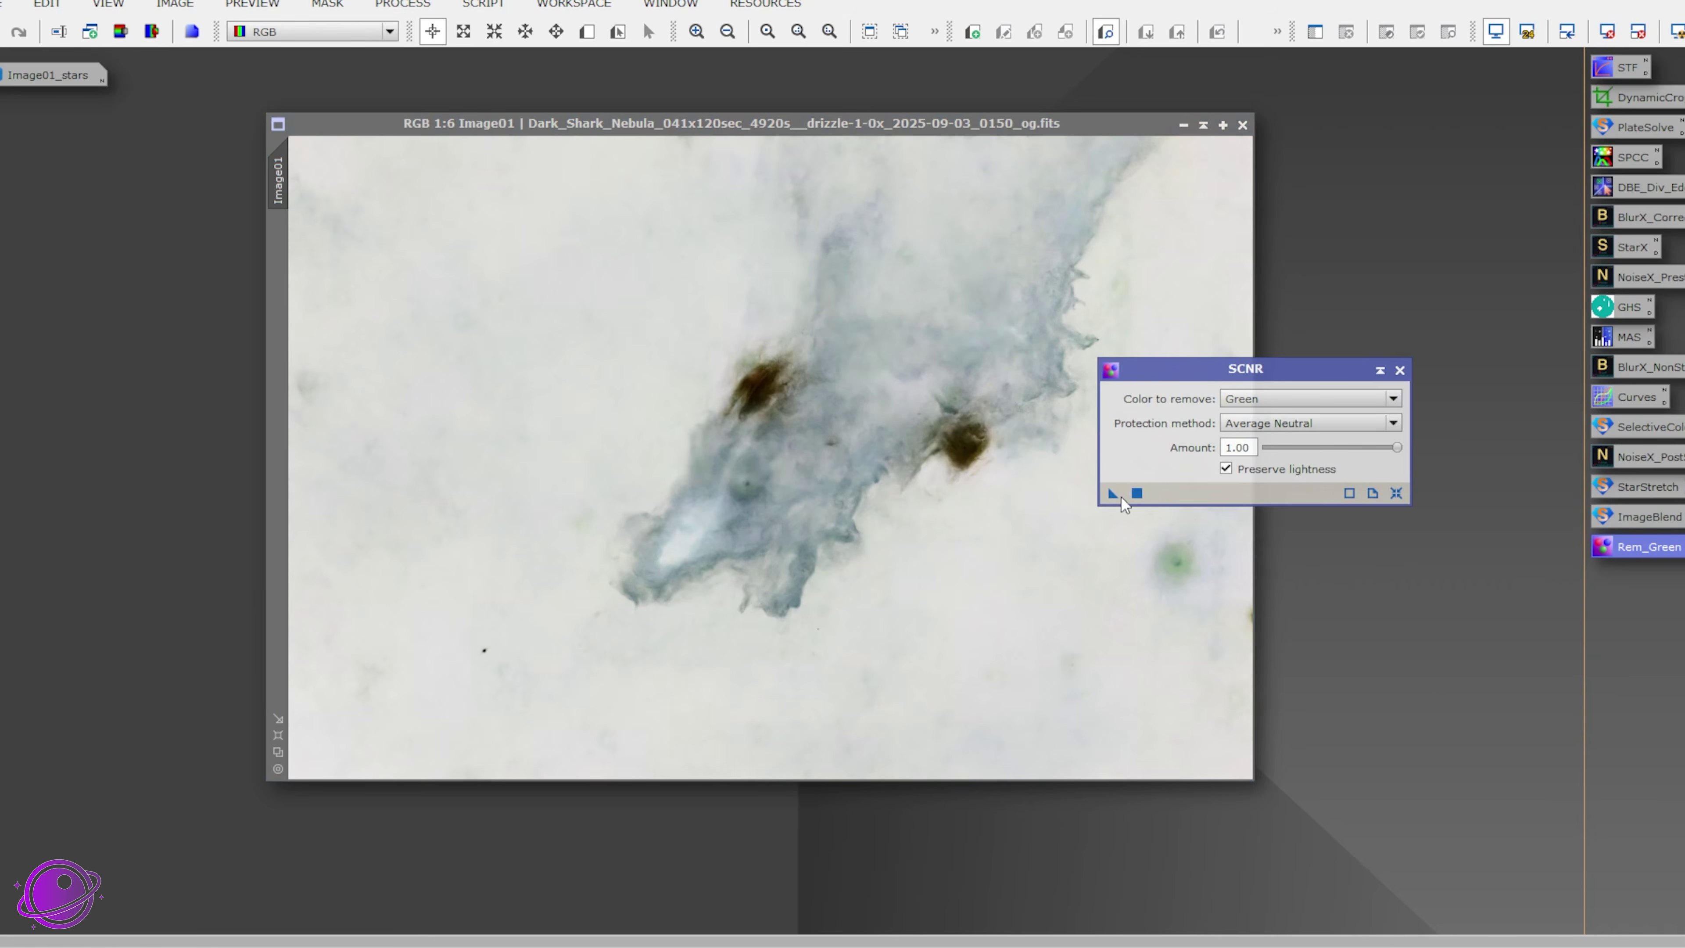
pyautogui.moveTo(1112, 492); pyautogui.dragTo(863, 503)
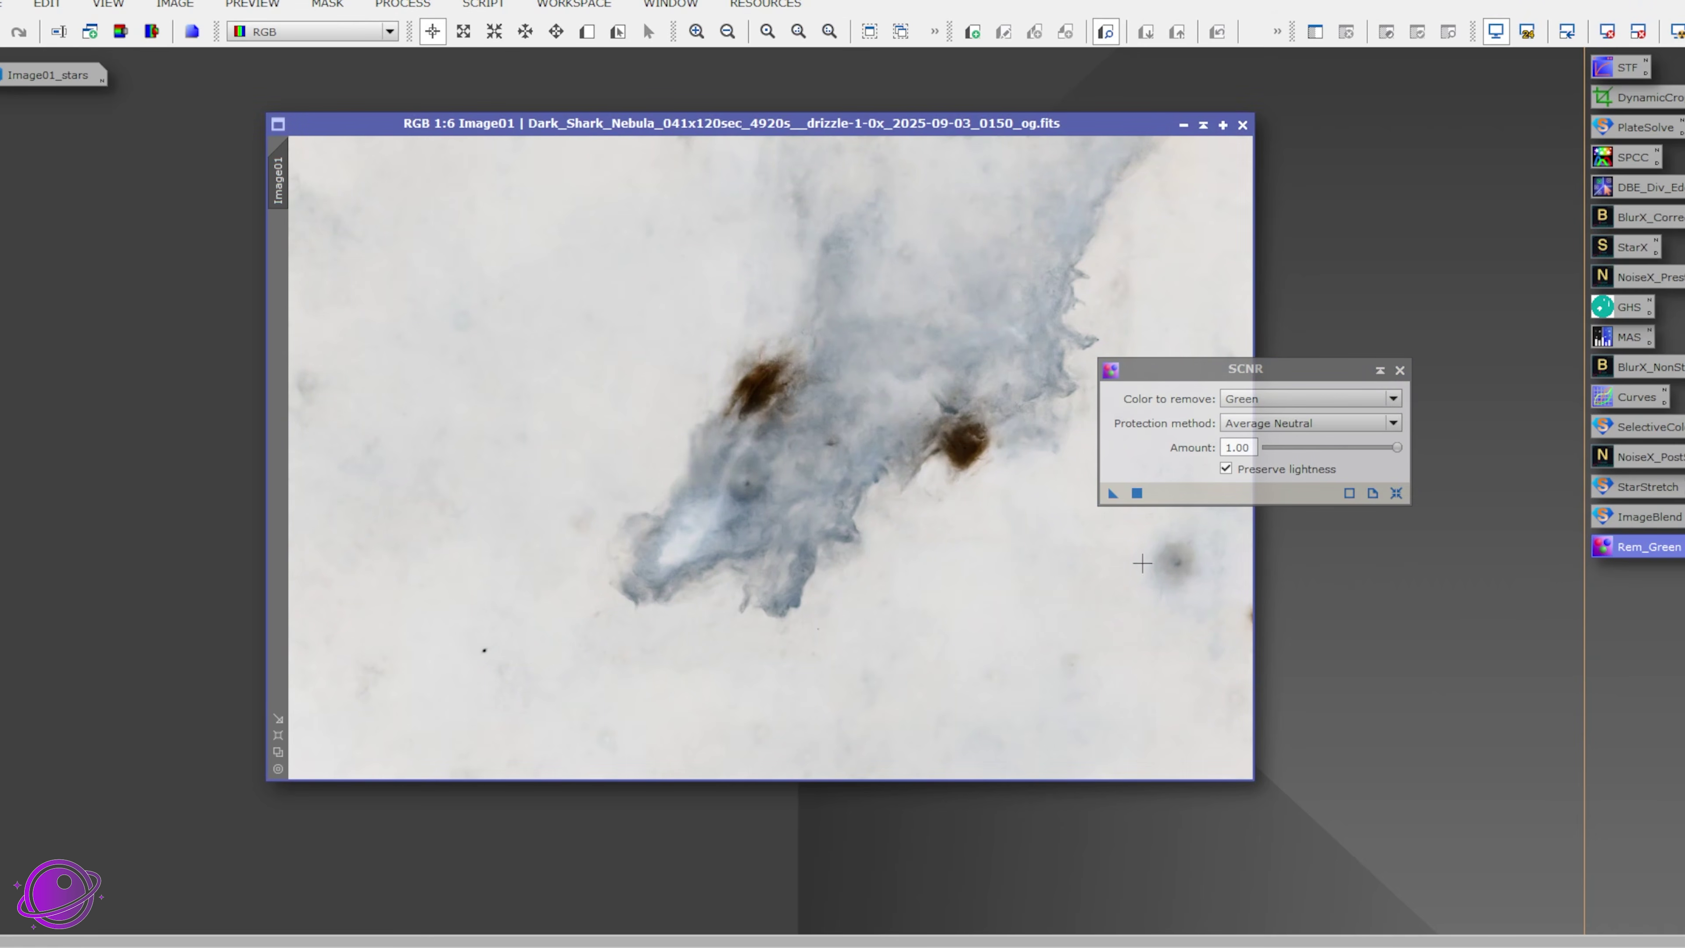
pyautogui.click(1400, 369)
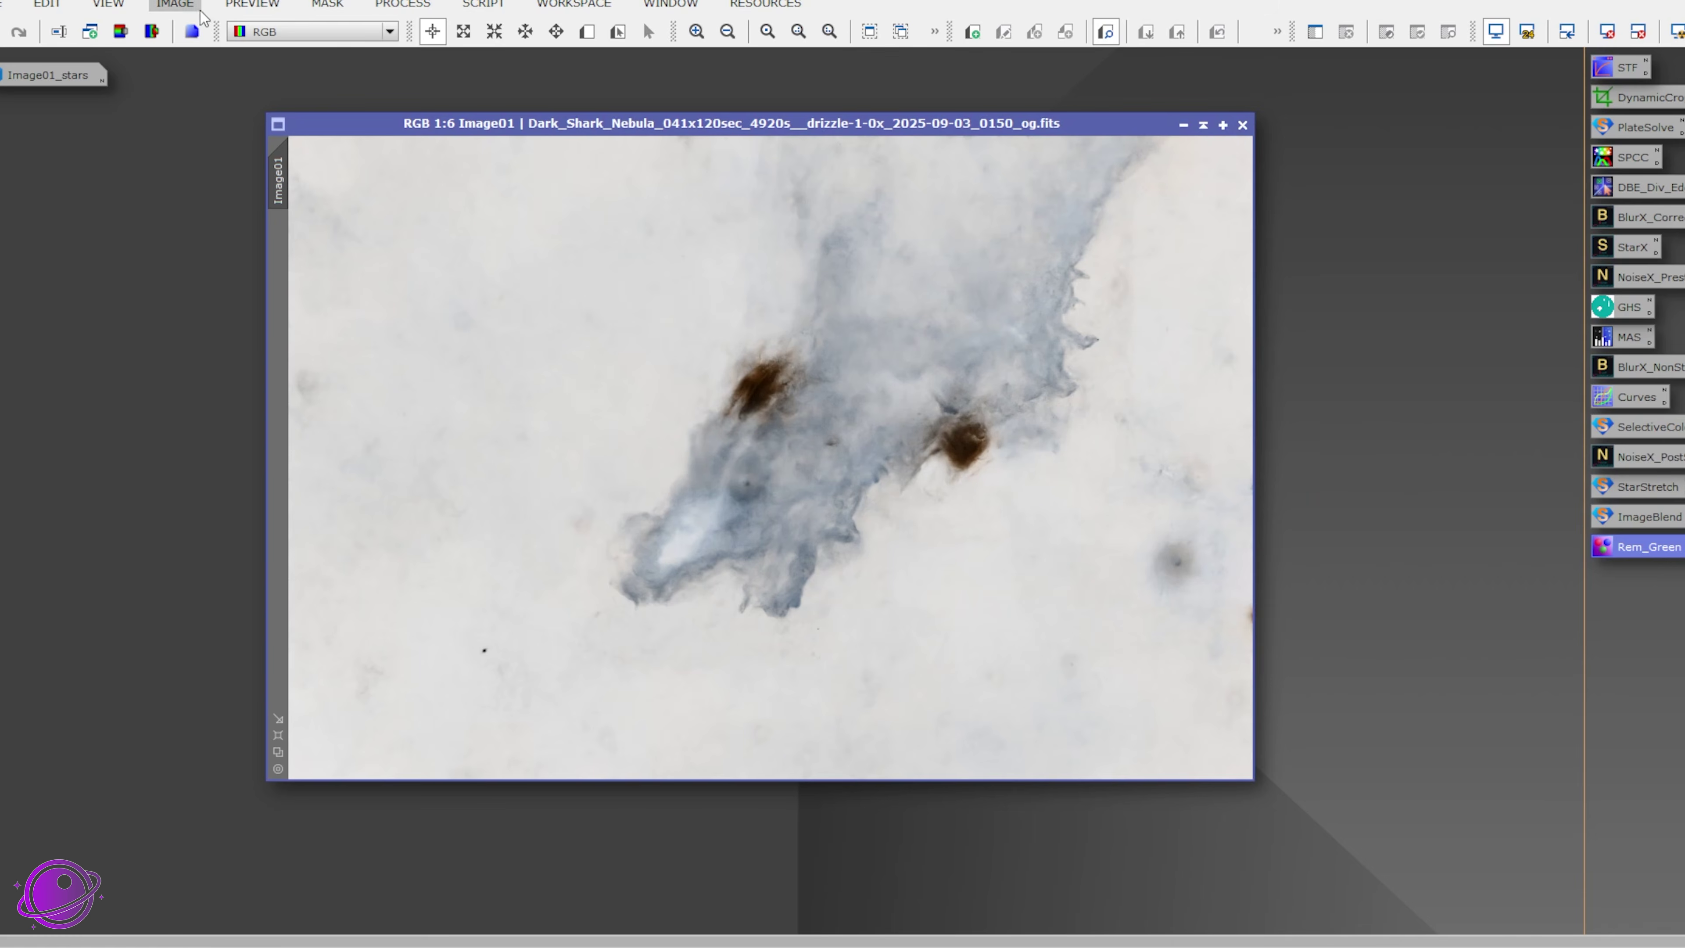
pyautogui.click(173, 5)
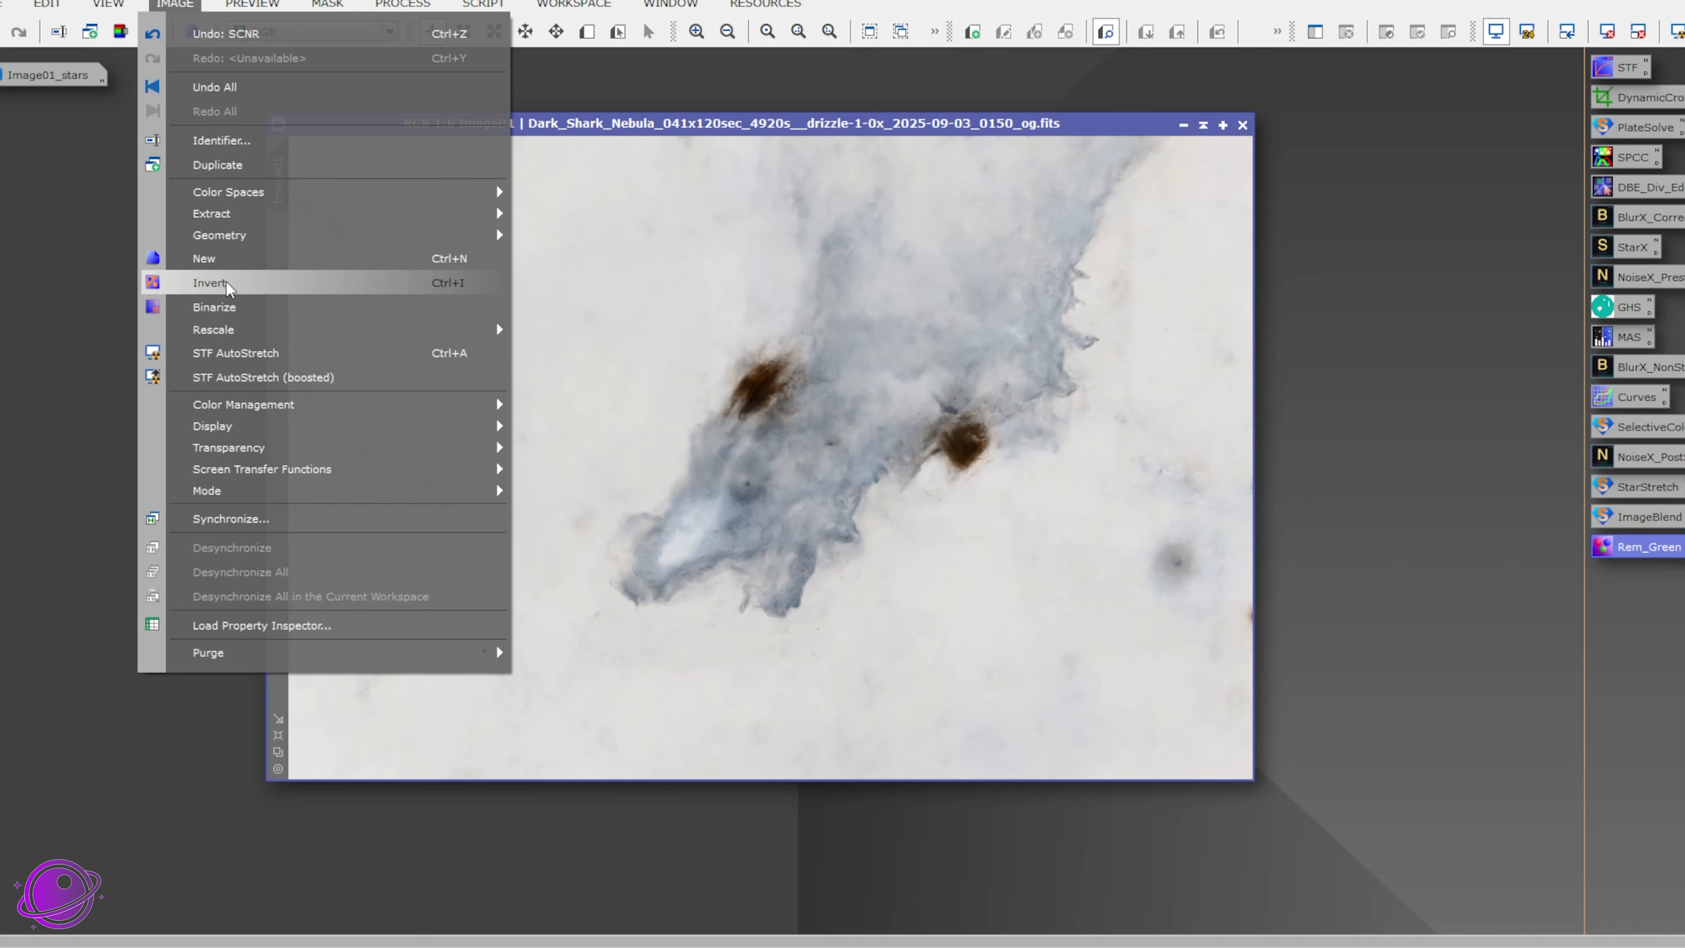
pyautogui.click(222, 284)
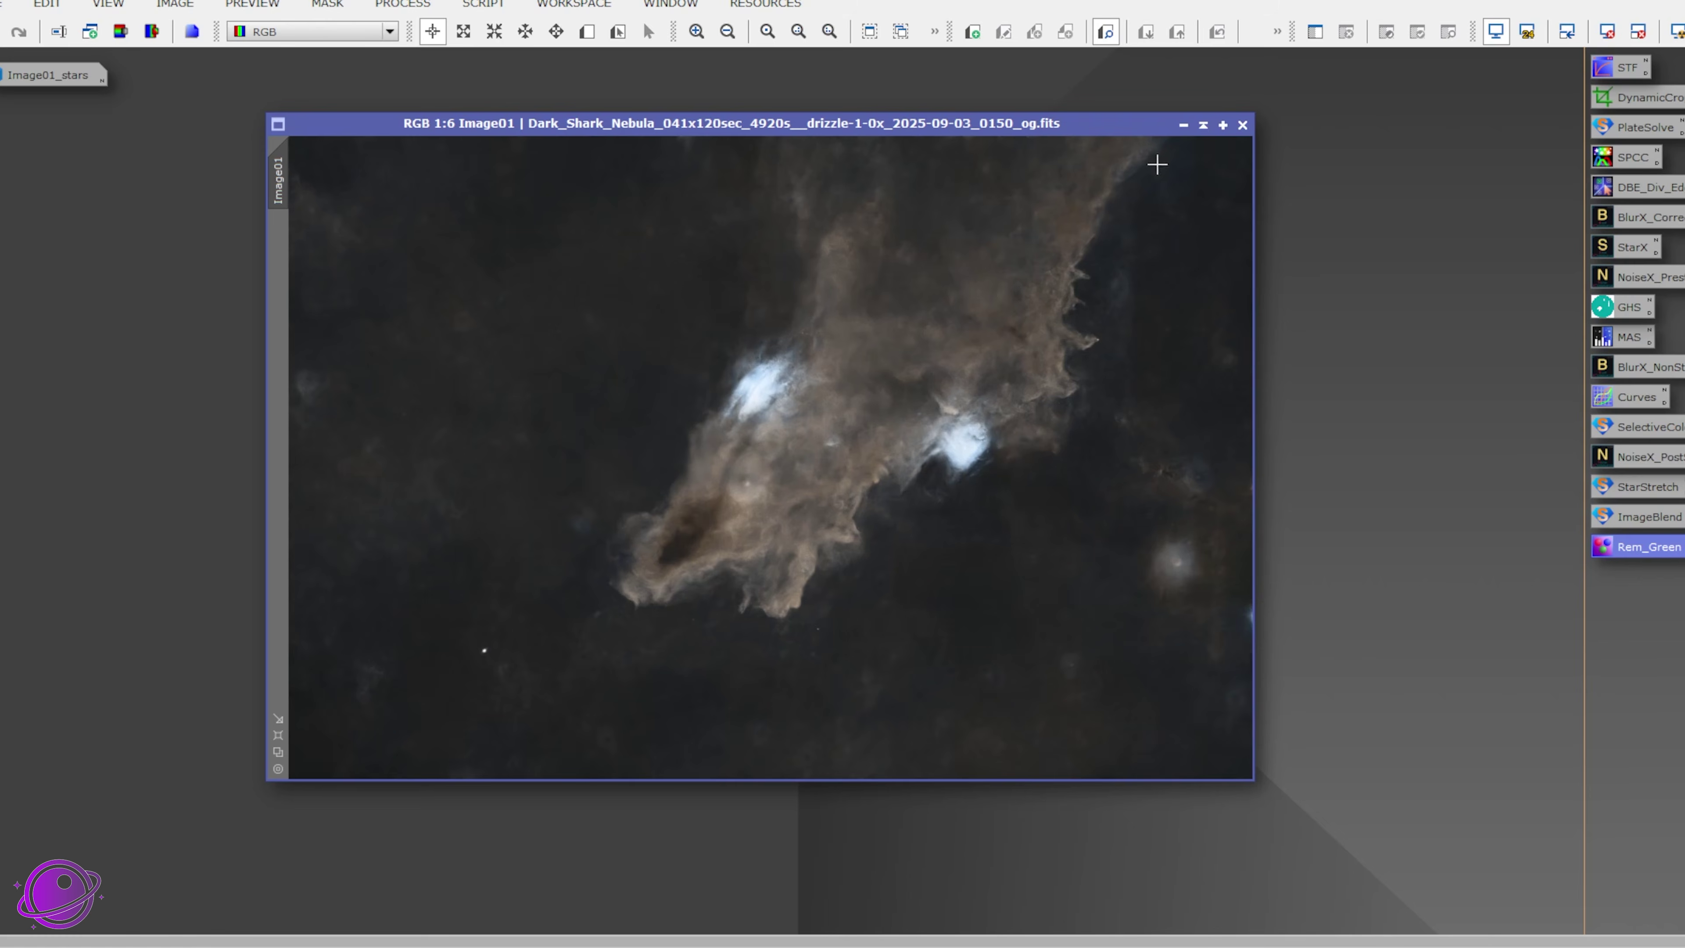
# Step: Restore the minimized Image01_stars image and align its window over the nebula image's window
pyautogui.moveTo(1047, 133); pyautogui.dragTo(984, 128)
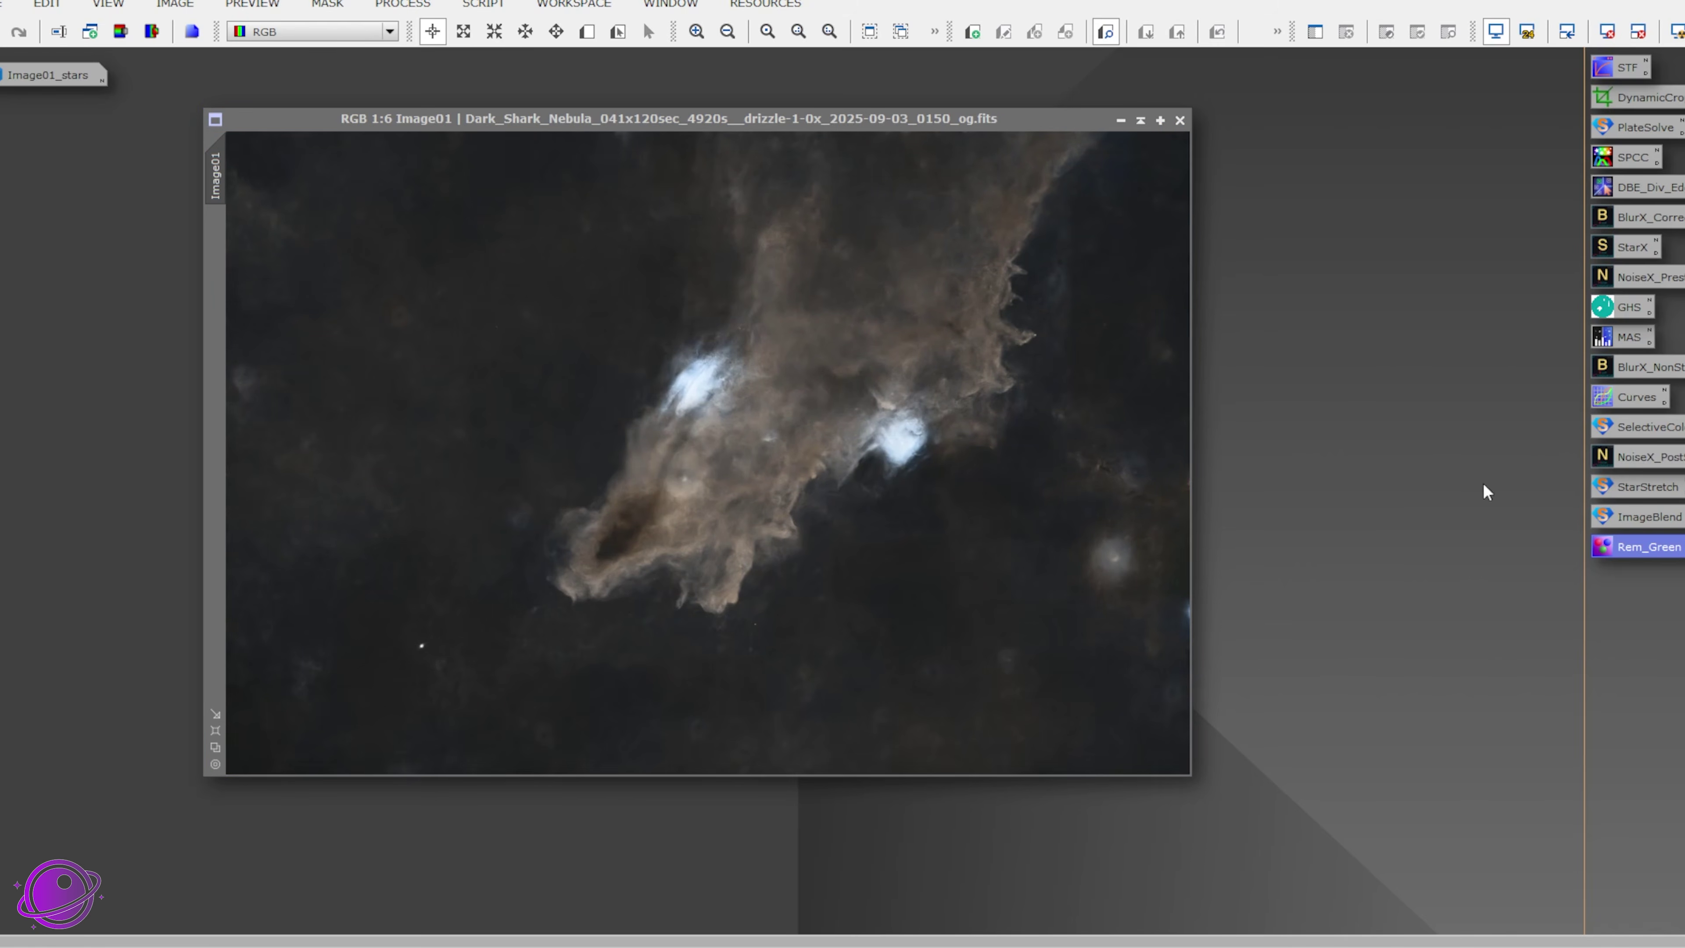
pyautogui.doubleClick(40, 78)
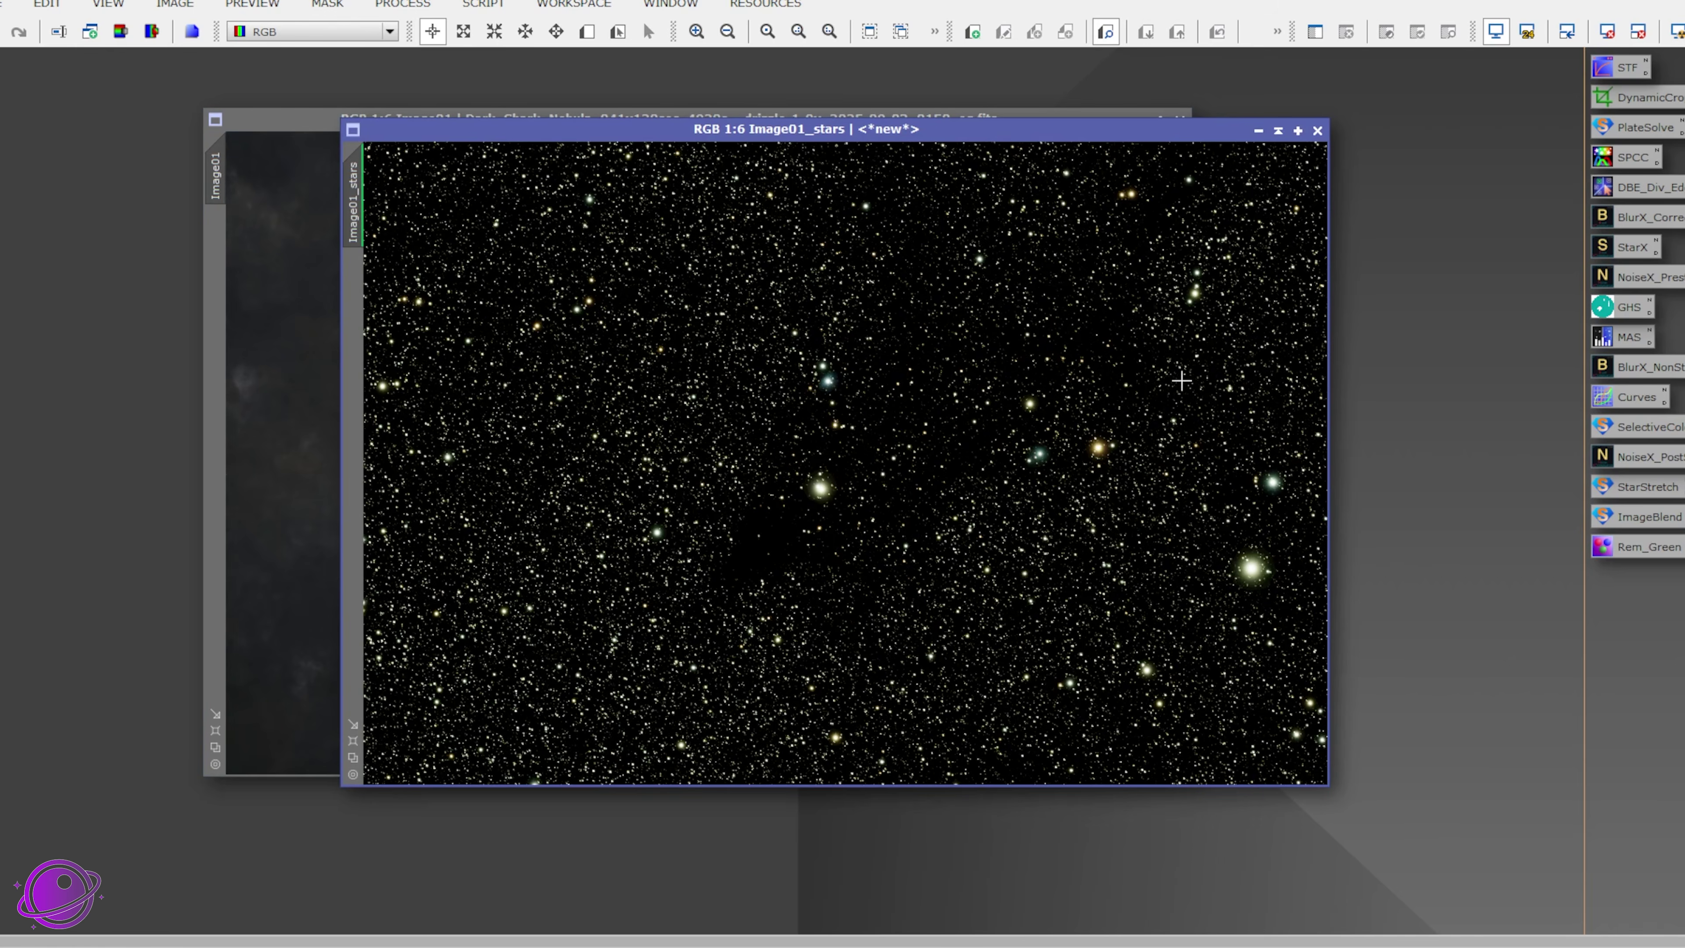
pyautogui.moveTo(1210, 137); pyautogui.dragTo(1024, 131)
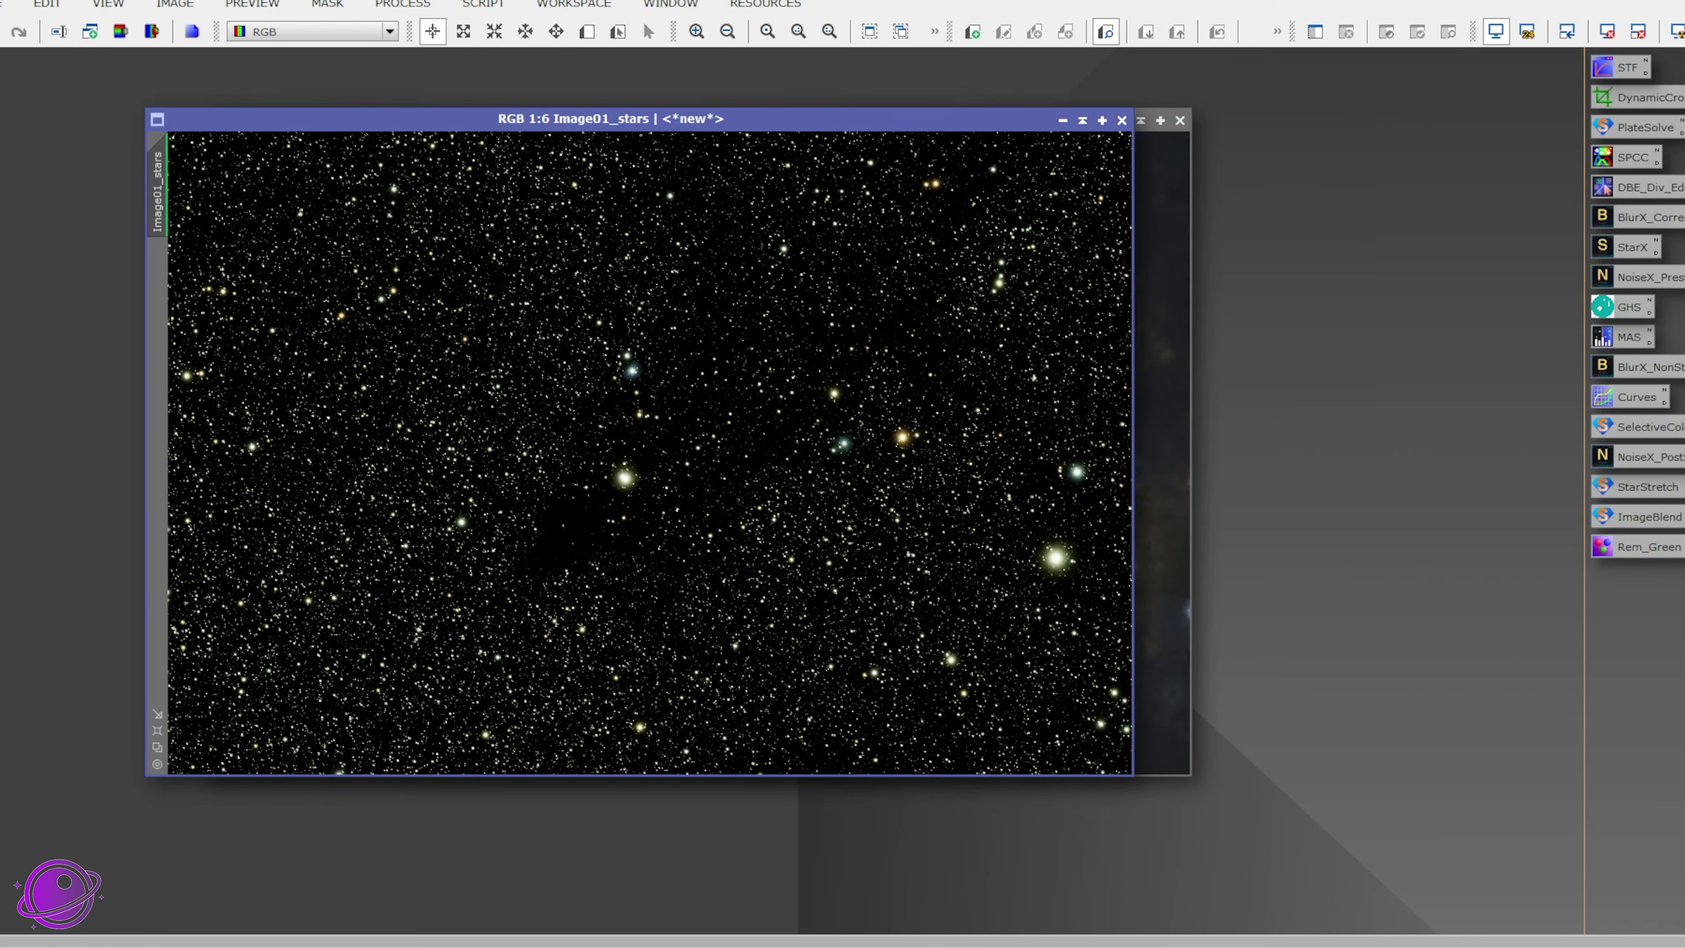
pyautogui.moveTo(916, 133); pyautogui.dragTo(980, 134)
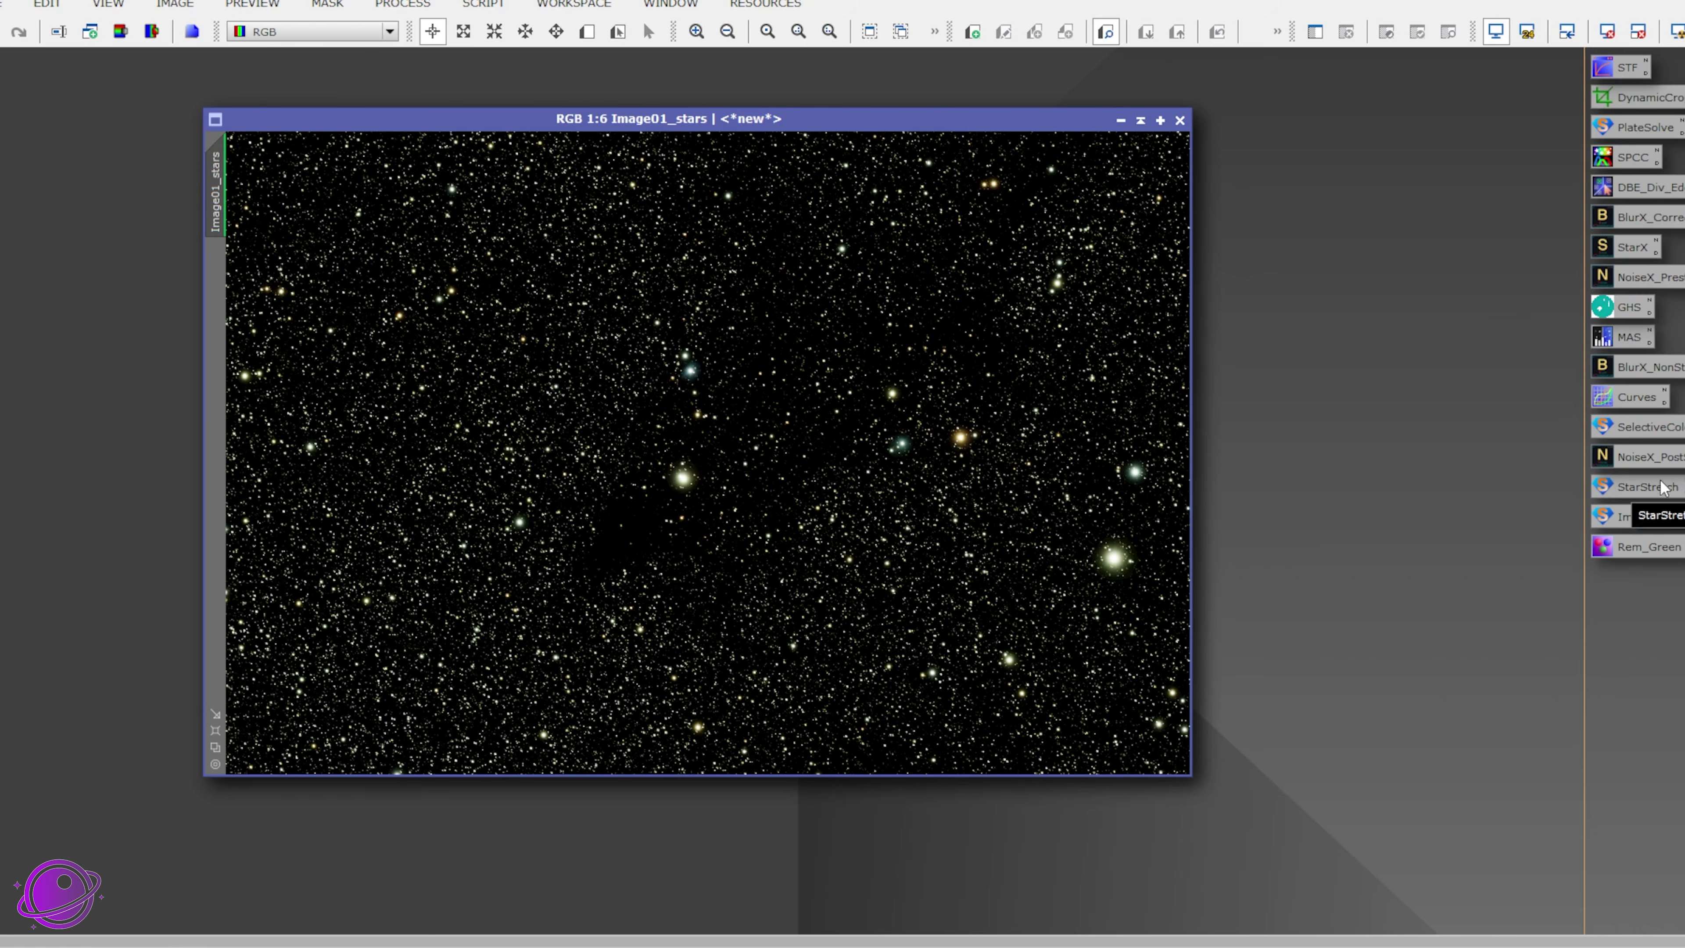
# Step: Try to run the saved StarStretch script globally with amount 5 and satAmount 1, and close its settings
pyautogui.doubleClick(1637, 489)
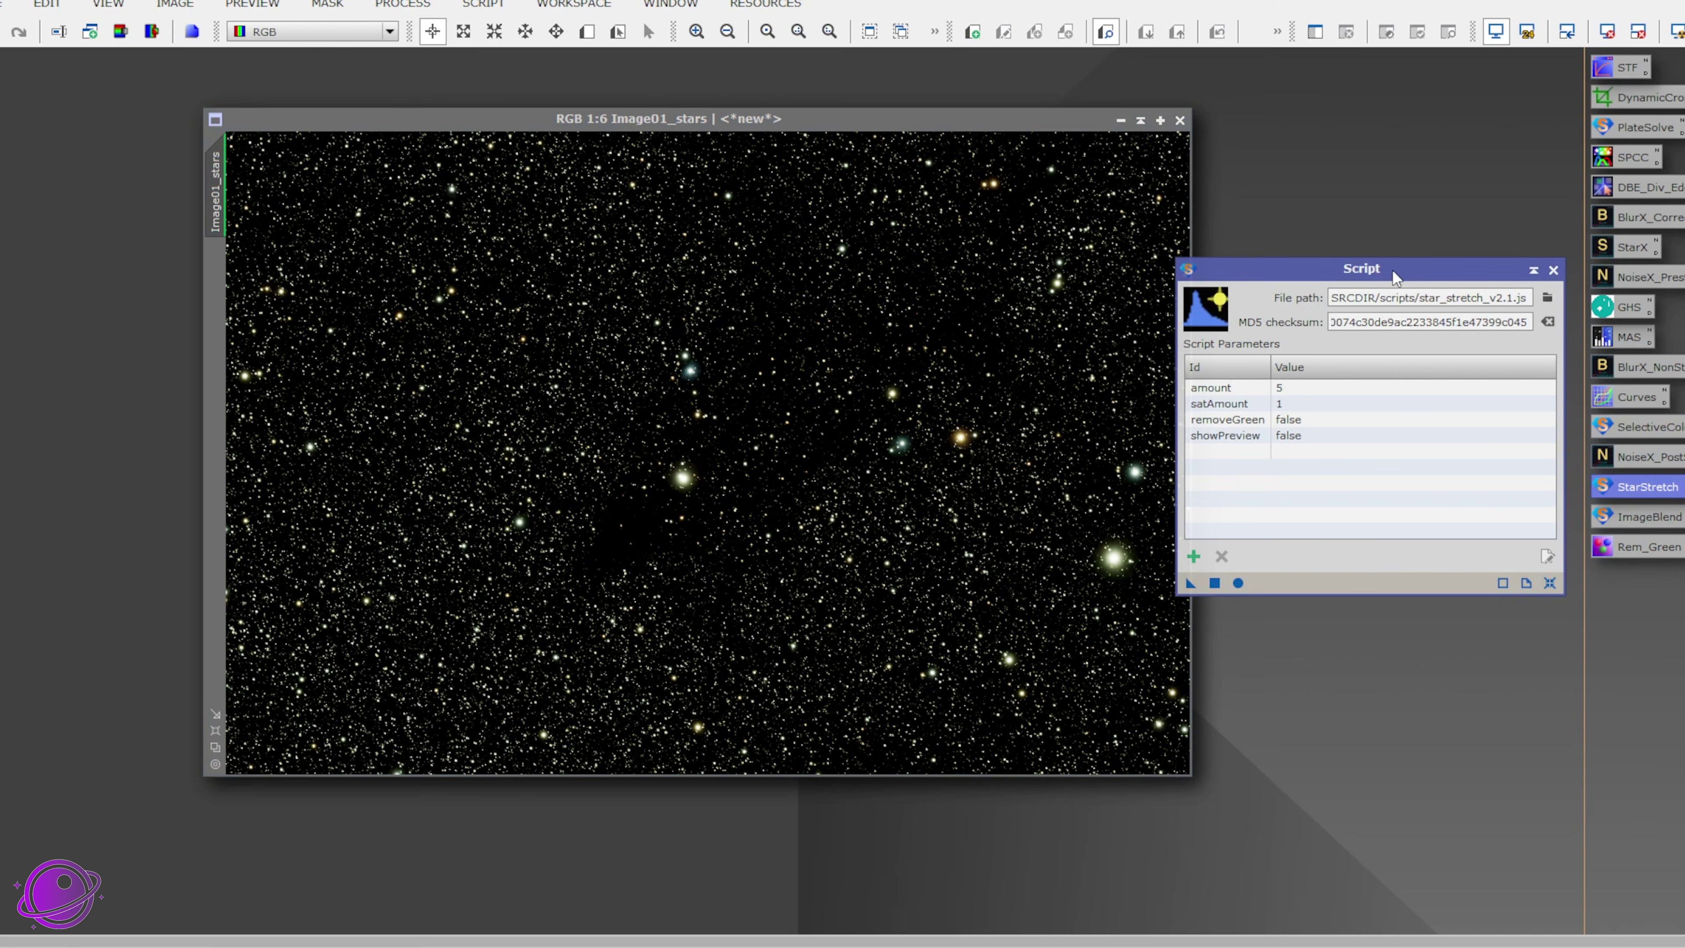
pyautogui.click(1237, 582)
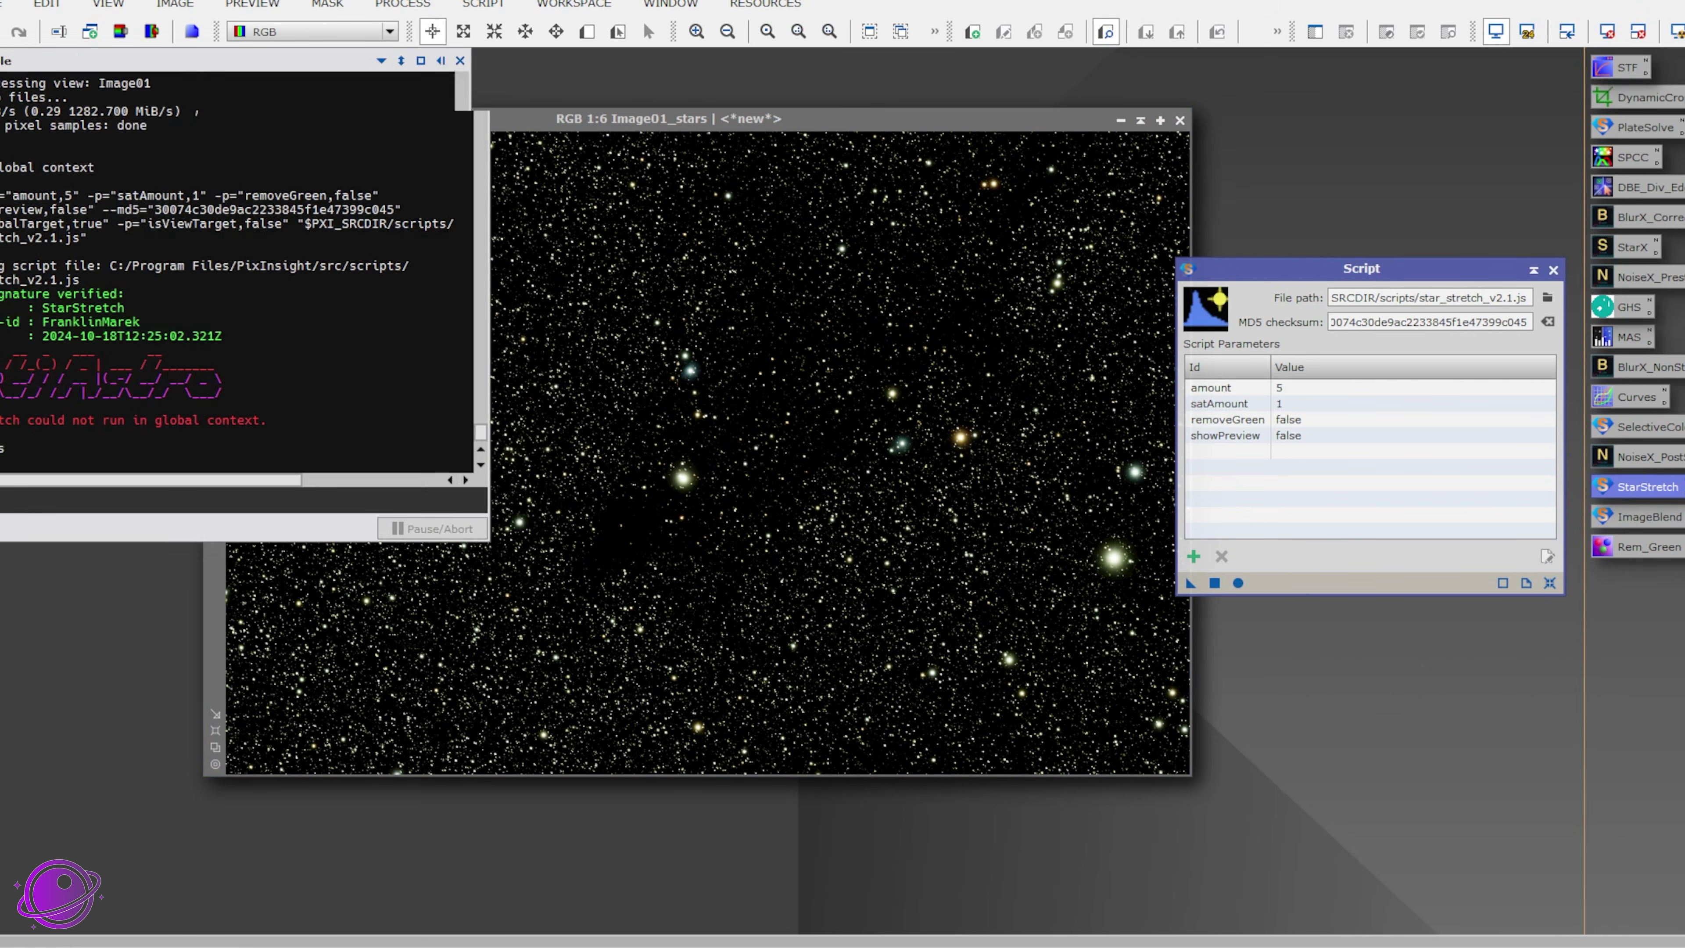
pyautogui.click(1553, 269)
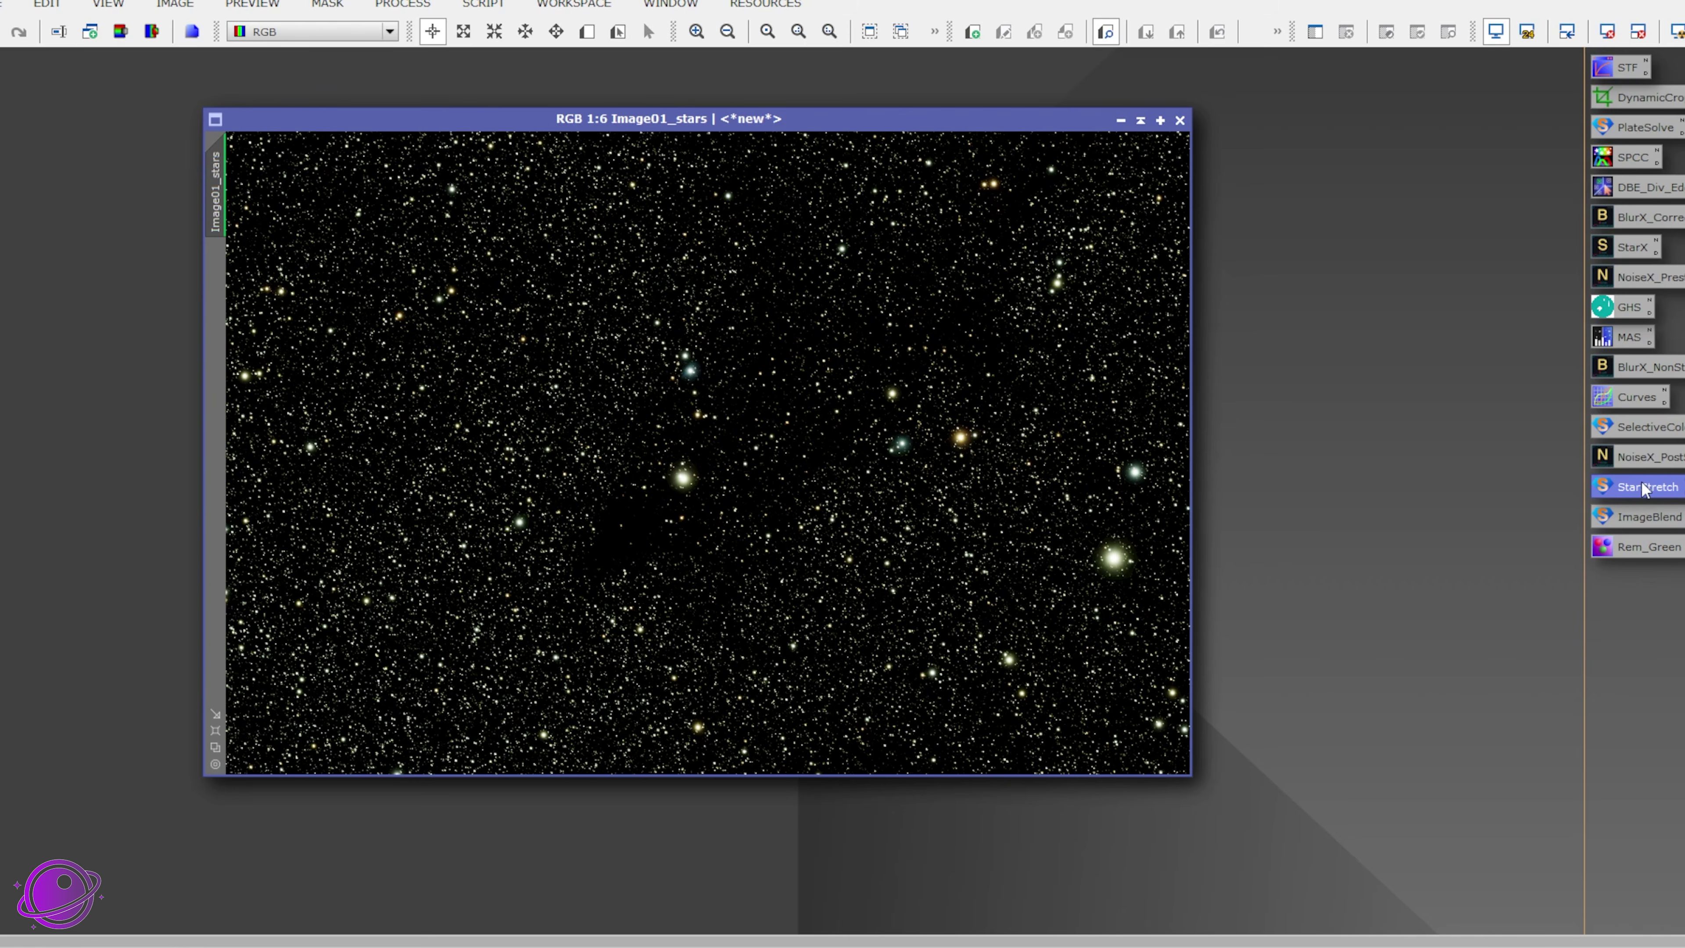
# Step: Open the Star Stretch script for Image01_stars and show its preview in an enlarged dialog
pyautogui.click(483, 3)
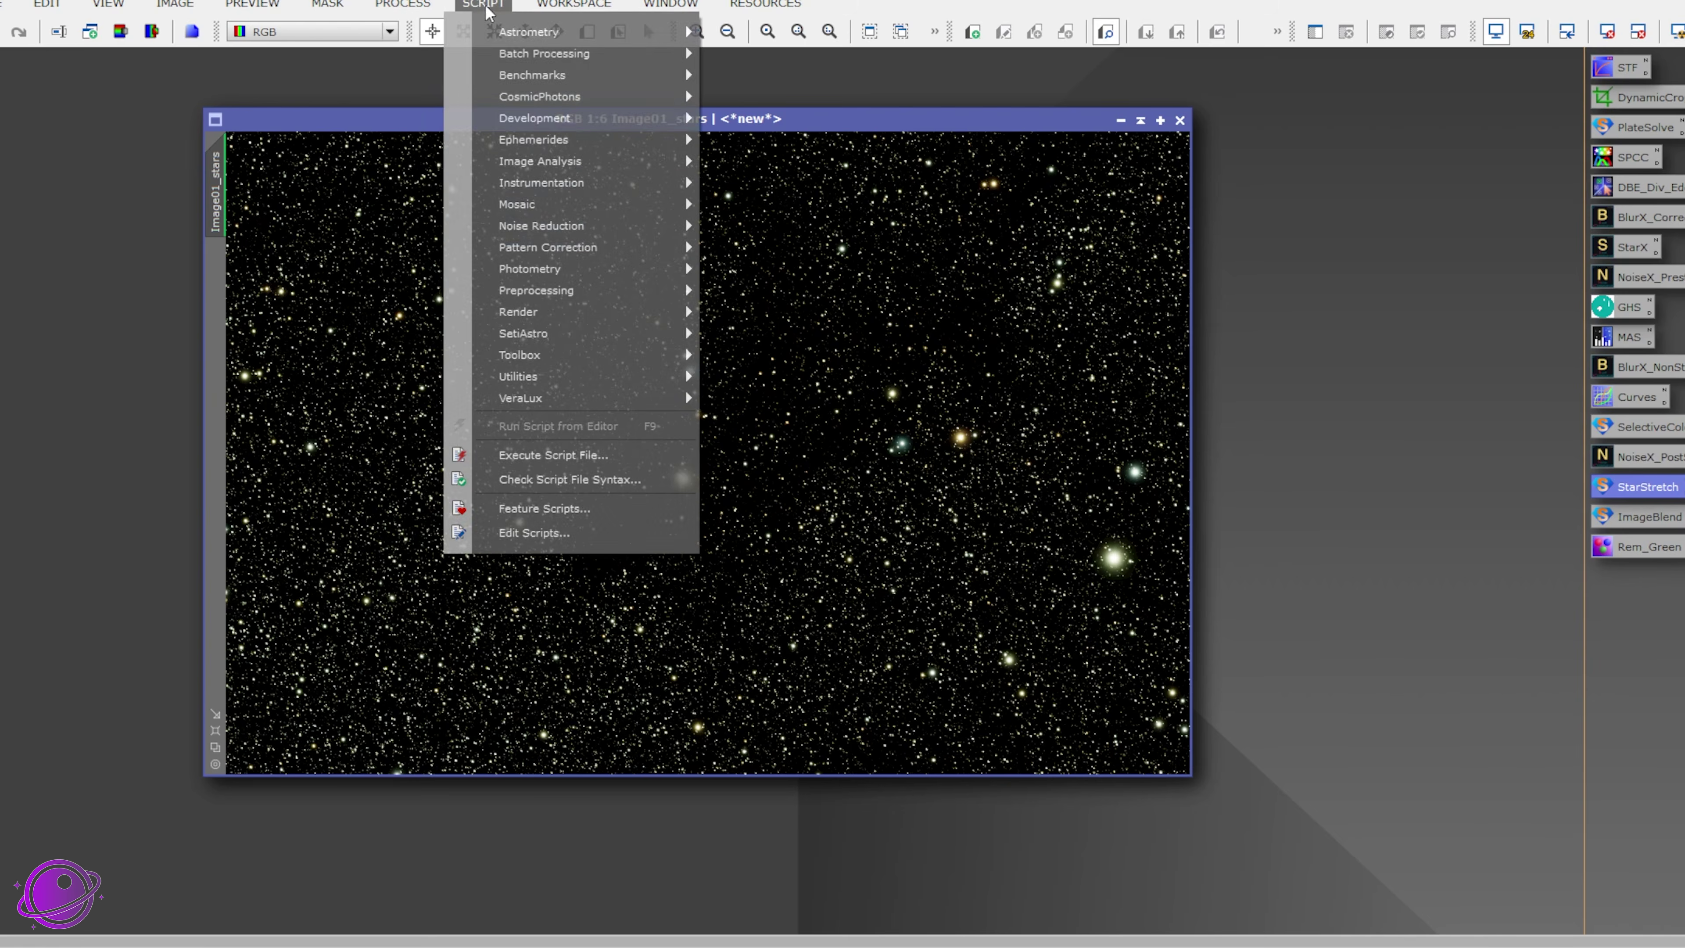
pyautogui.moveTo(550, 336)
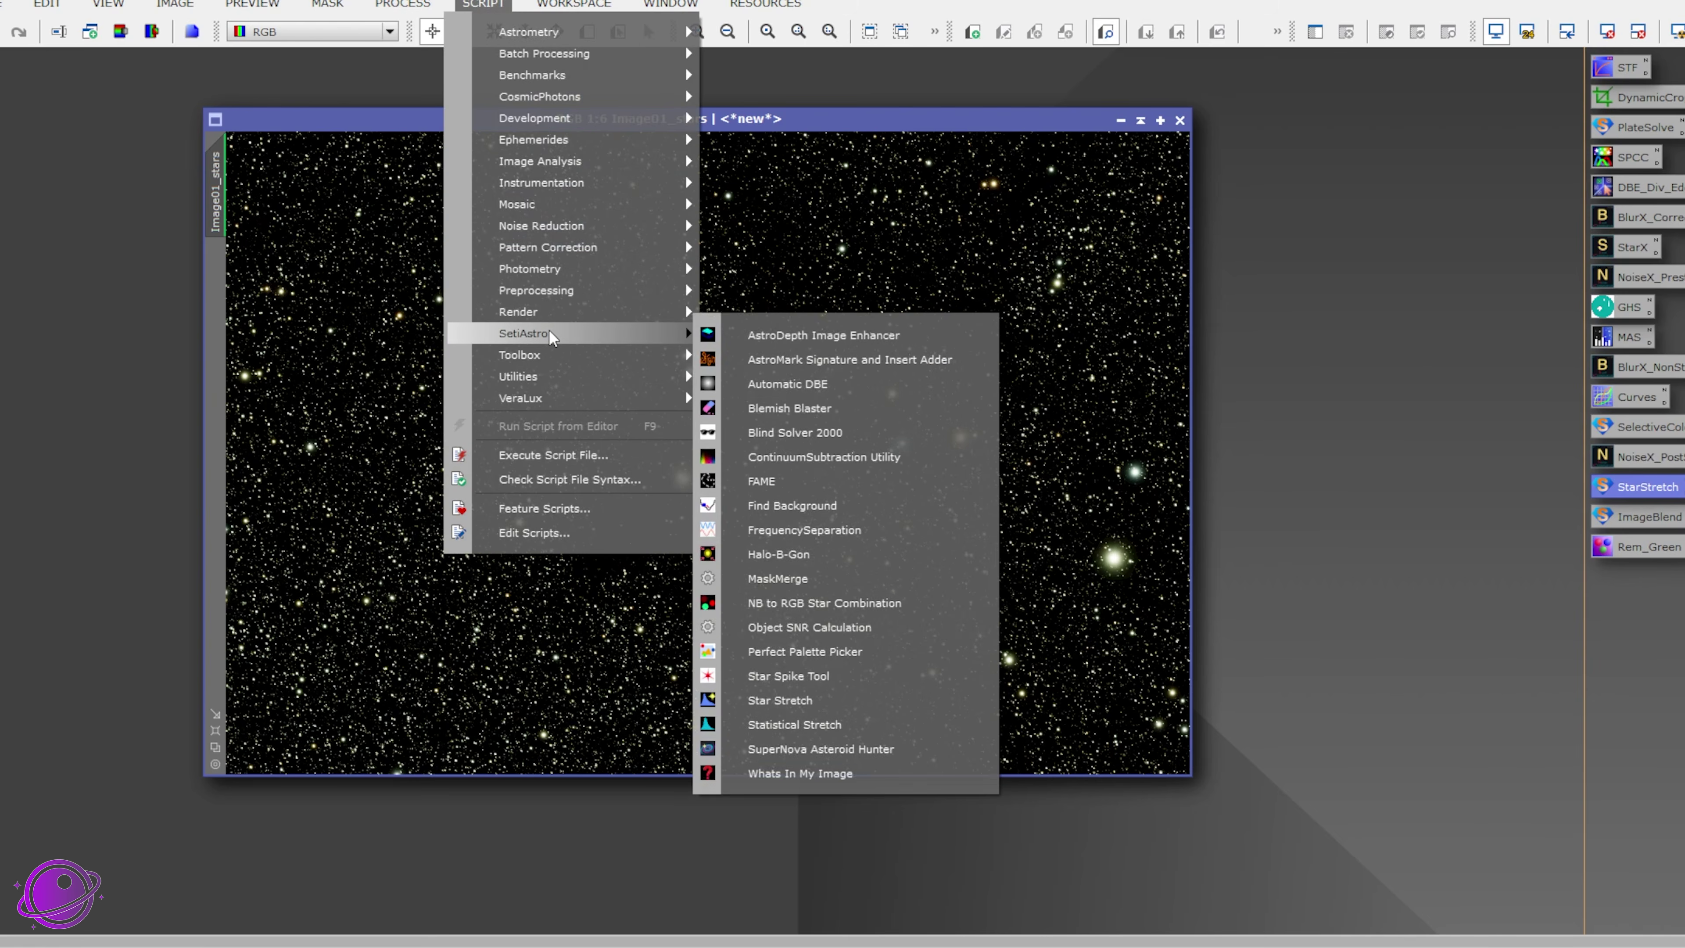
pyautogui.click(805, 712)
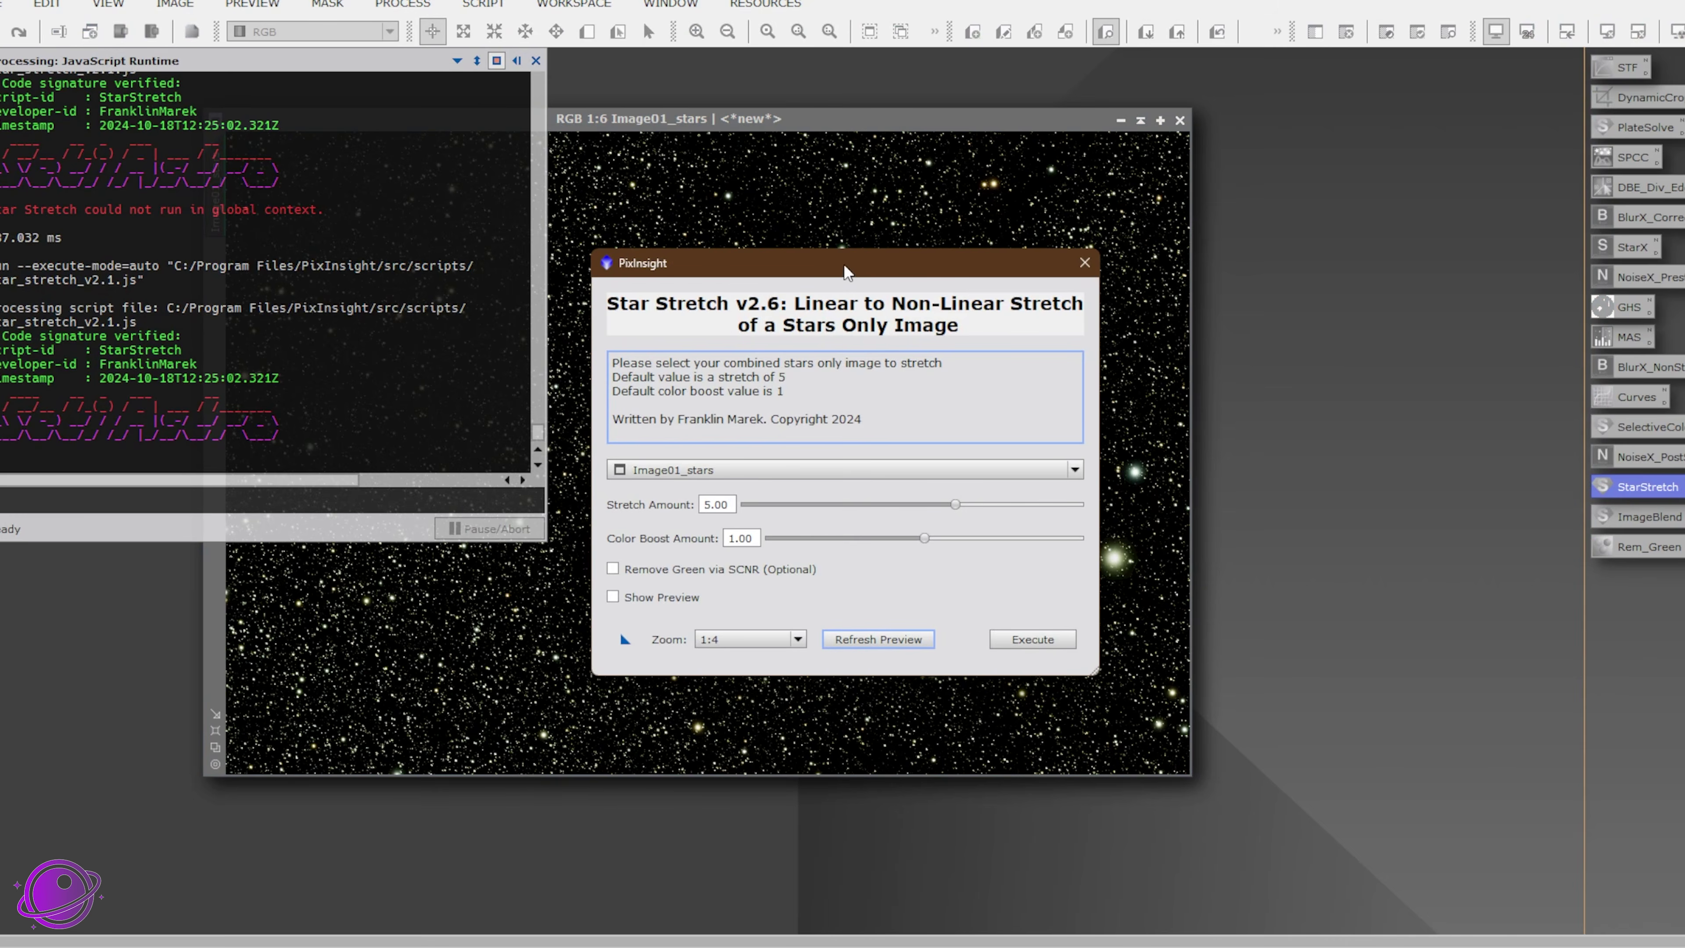
pyautogui.moveTo(1006, 191); pyautogui.dragTo(1043, 188)
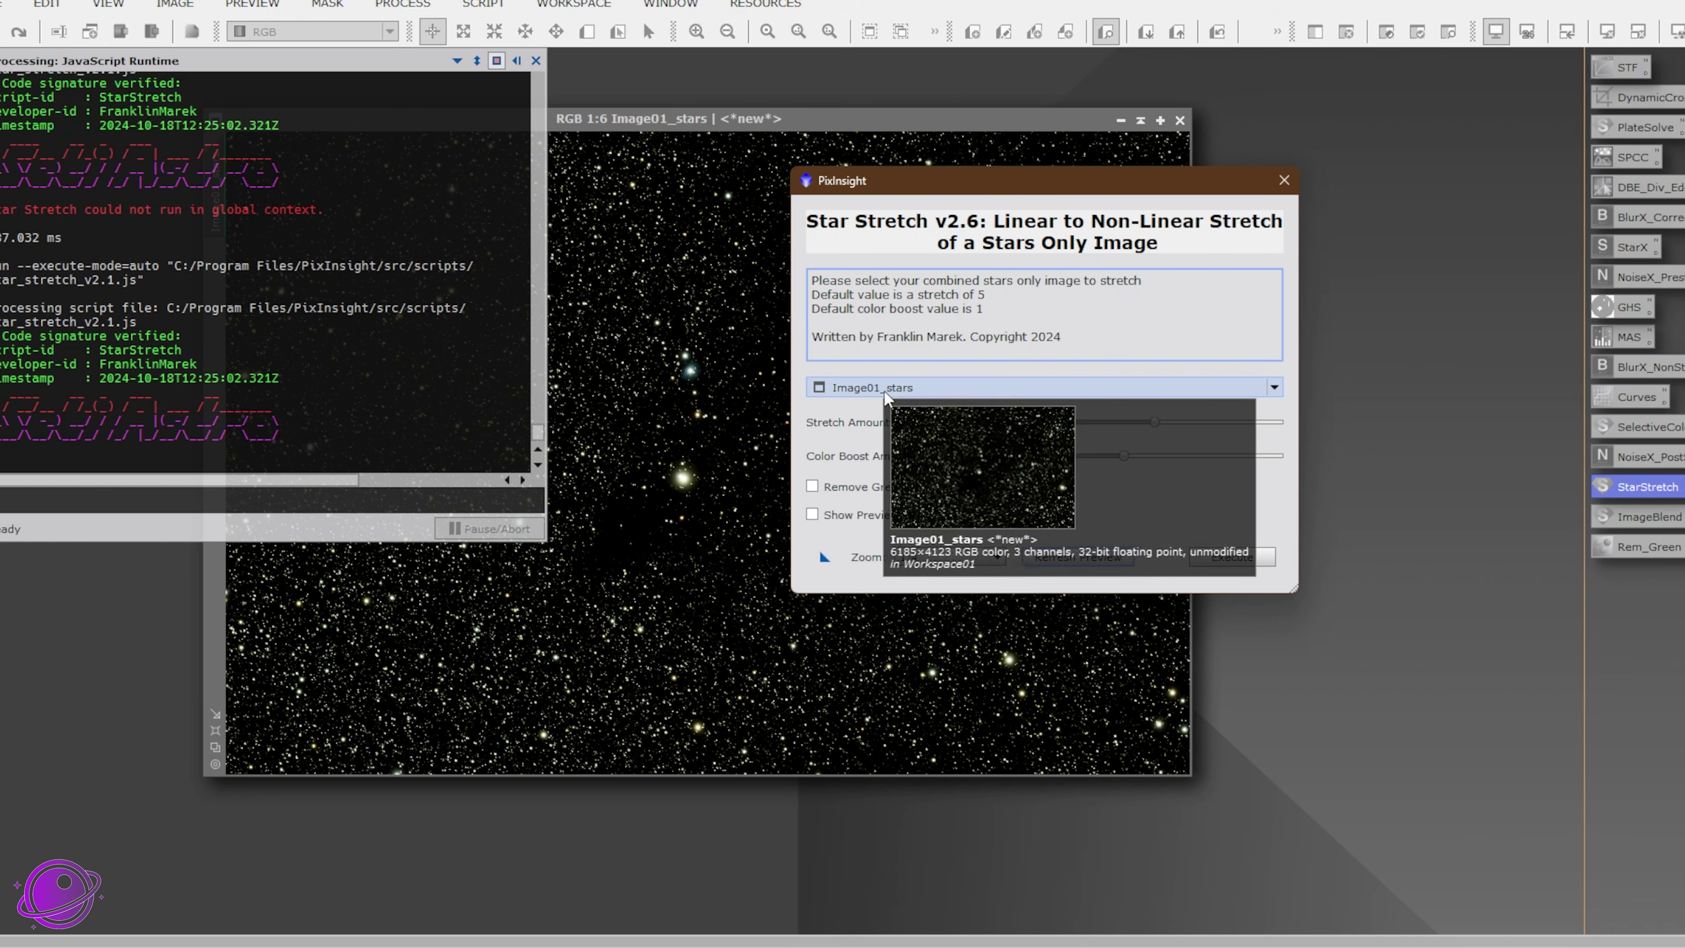
pyautogui.click(916, 393)
pyautogui.click(886, 442)
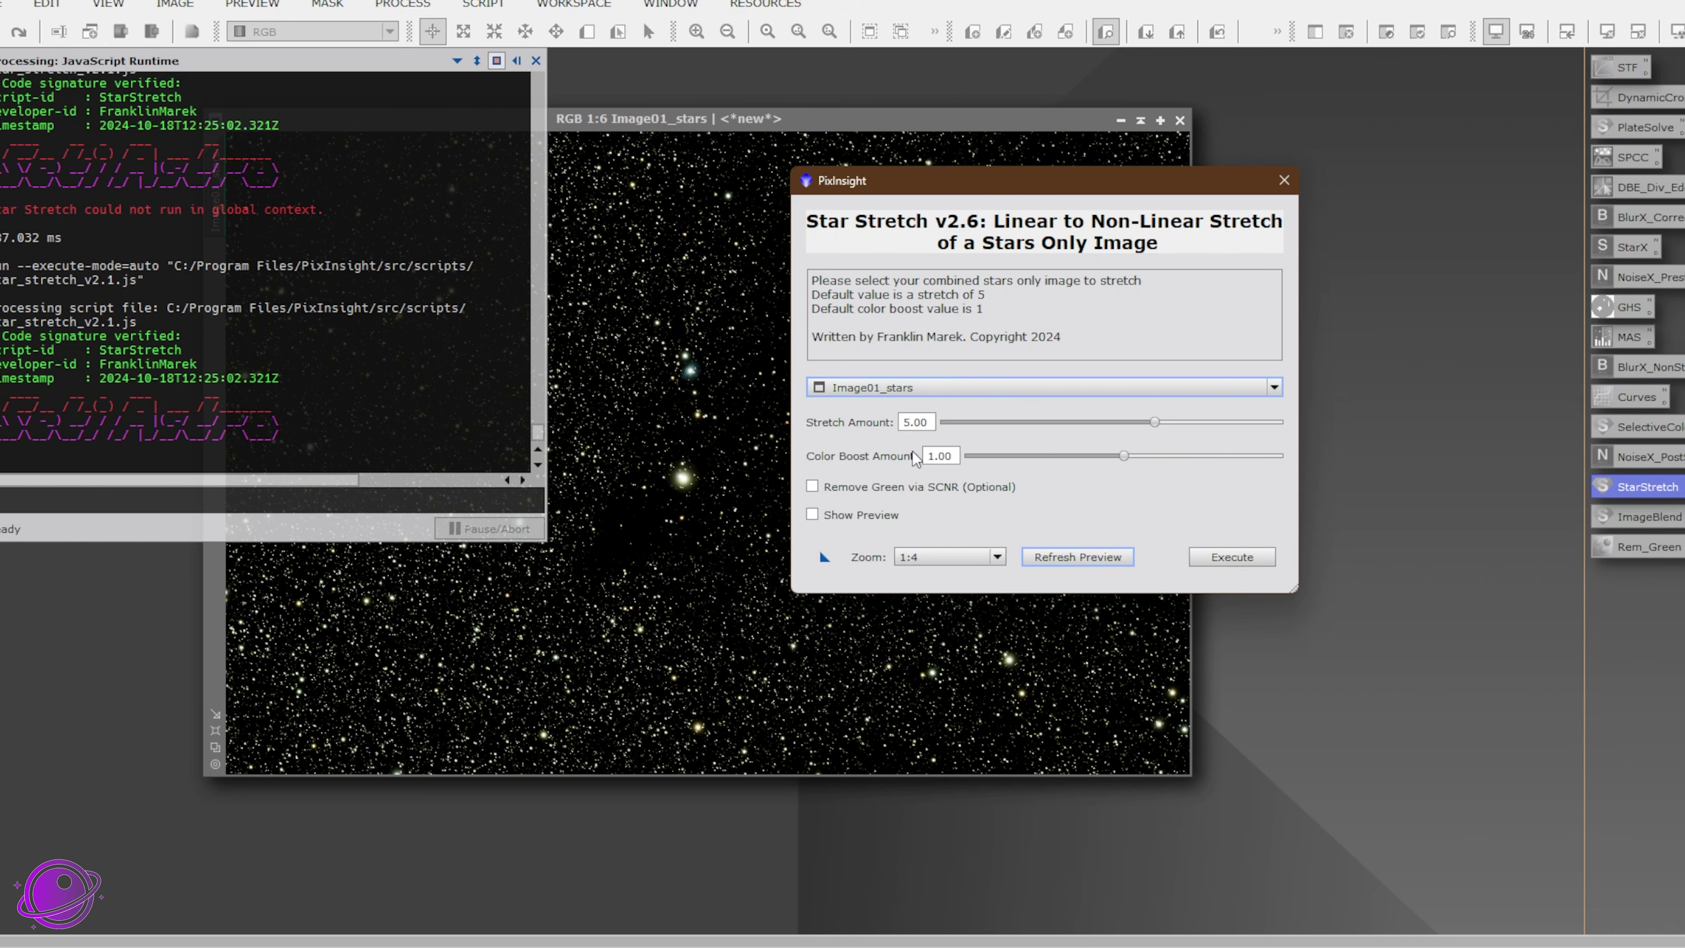
pyautogui.click(846, 520)
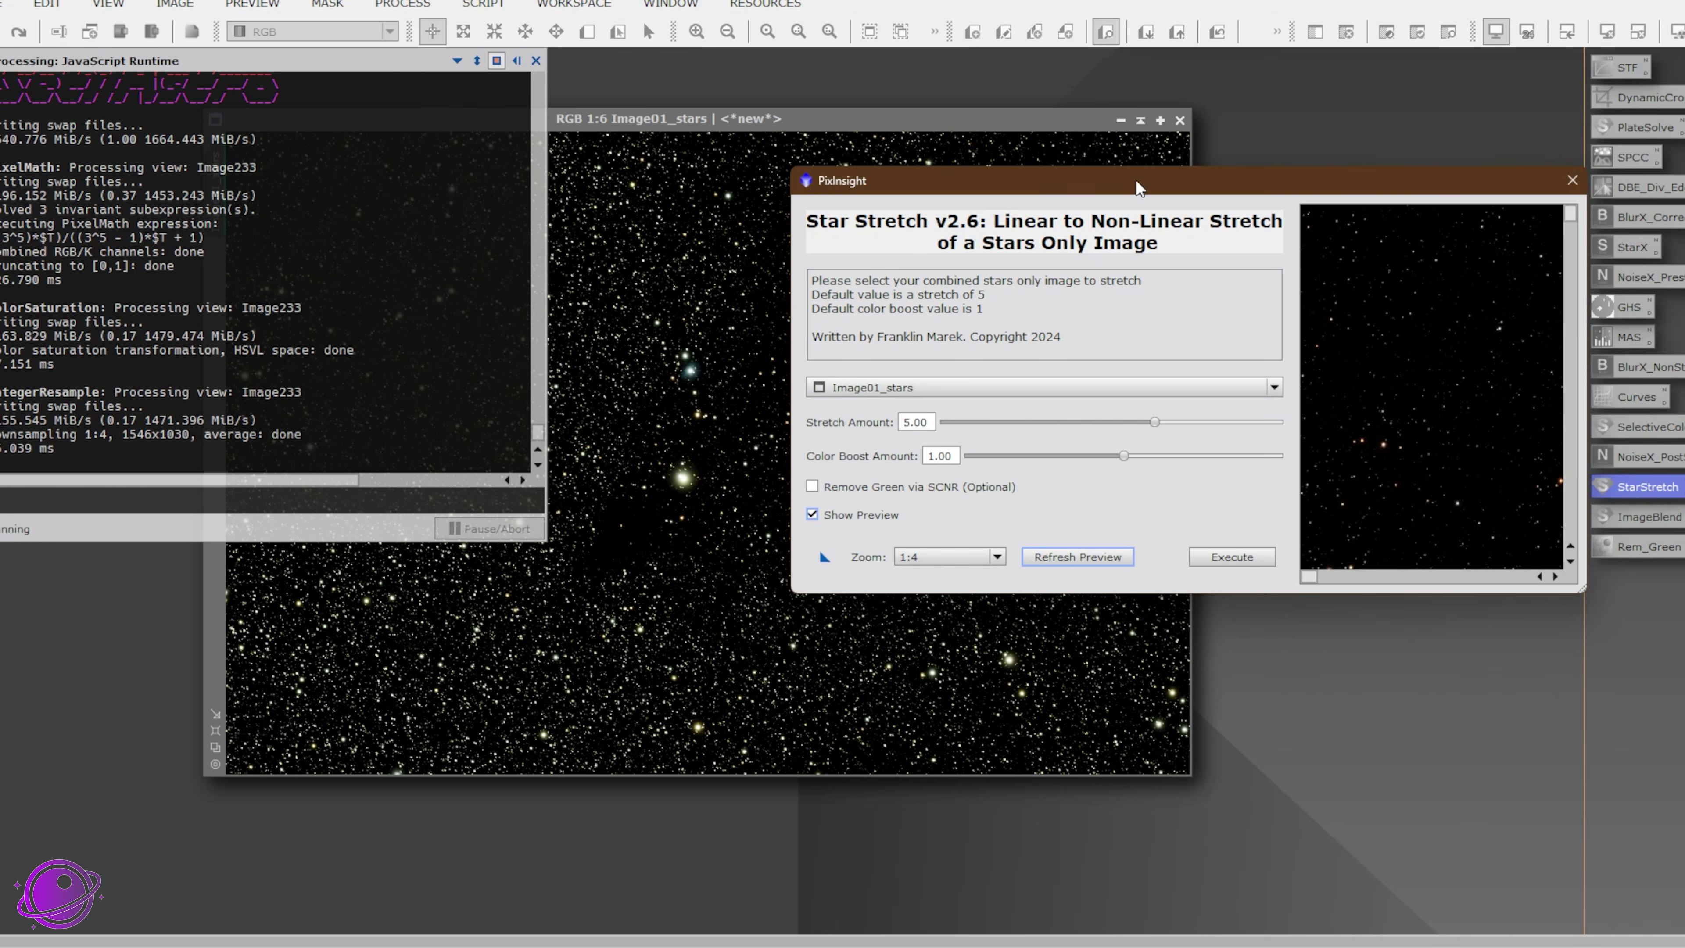
pyautogui.moveTo(1135, 188); pyautogui.dragTo(658, 138)
pyautogui.moveTo(1099, 533); pyautogui.dragTo(1650, 887)
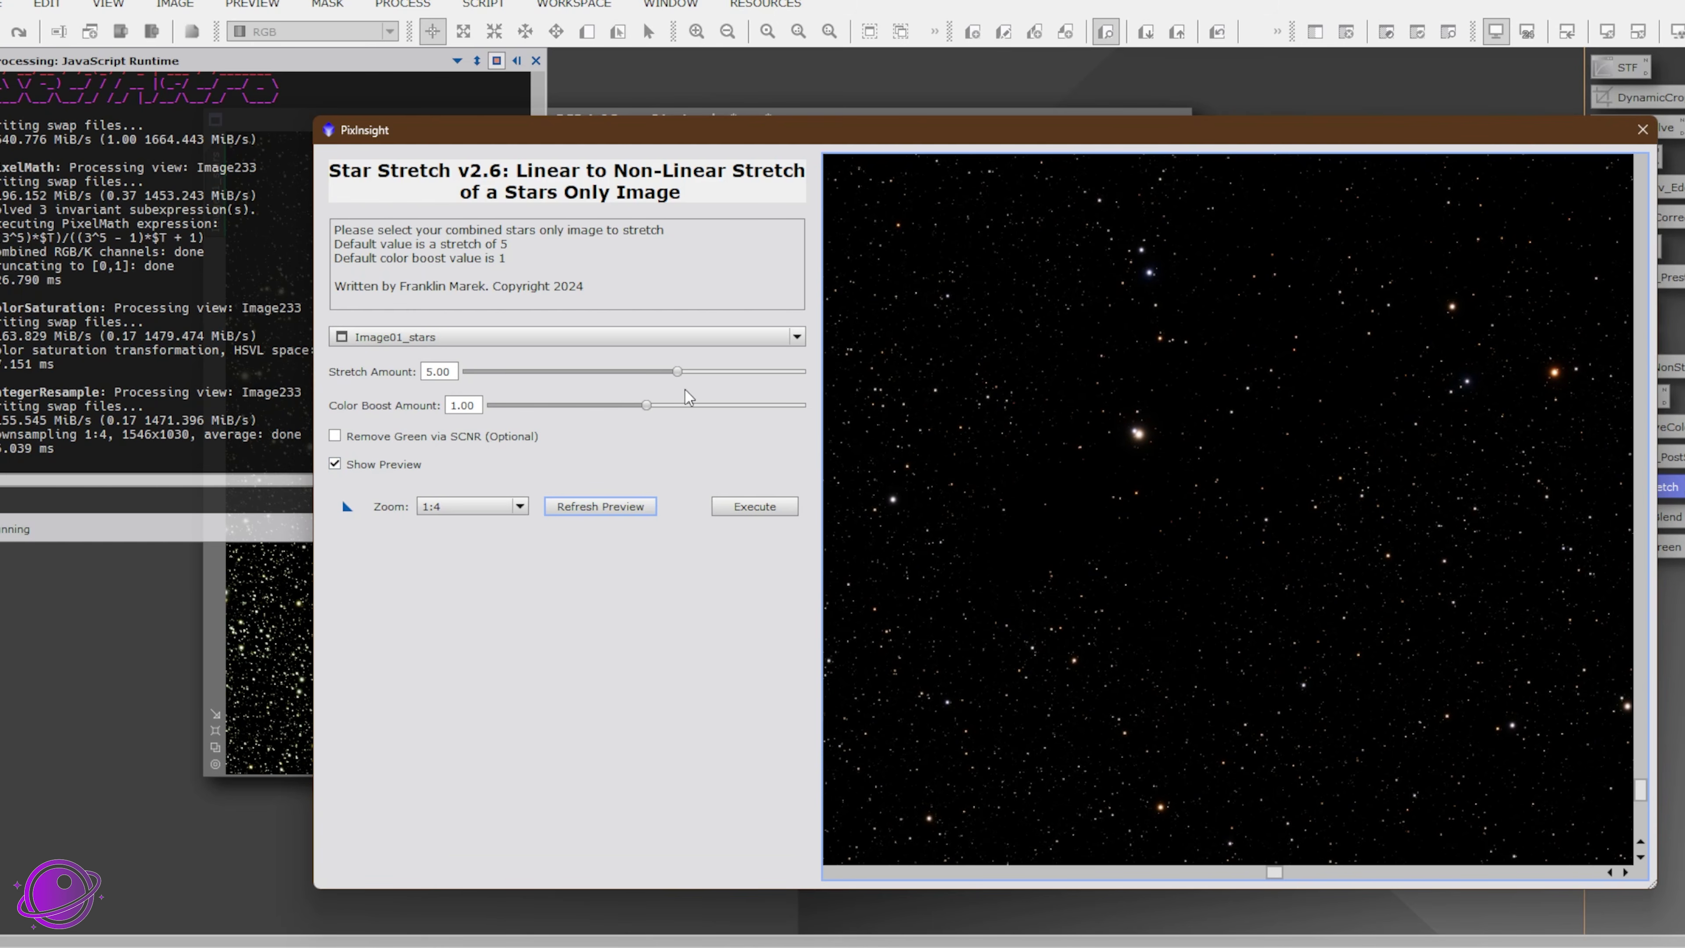
# Step: Stretch the stars with a stretch amount of 5.44 and color boost of 1.24, and minimize the Image01_stars window
pyautogui.moveTo(677, 371); pyautogui.dragTo(684, 406)
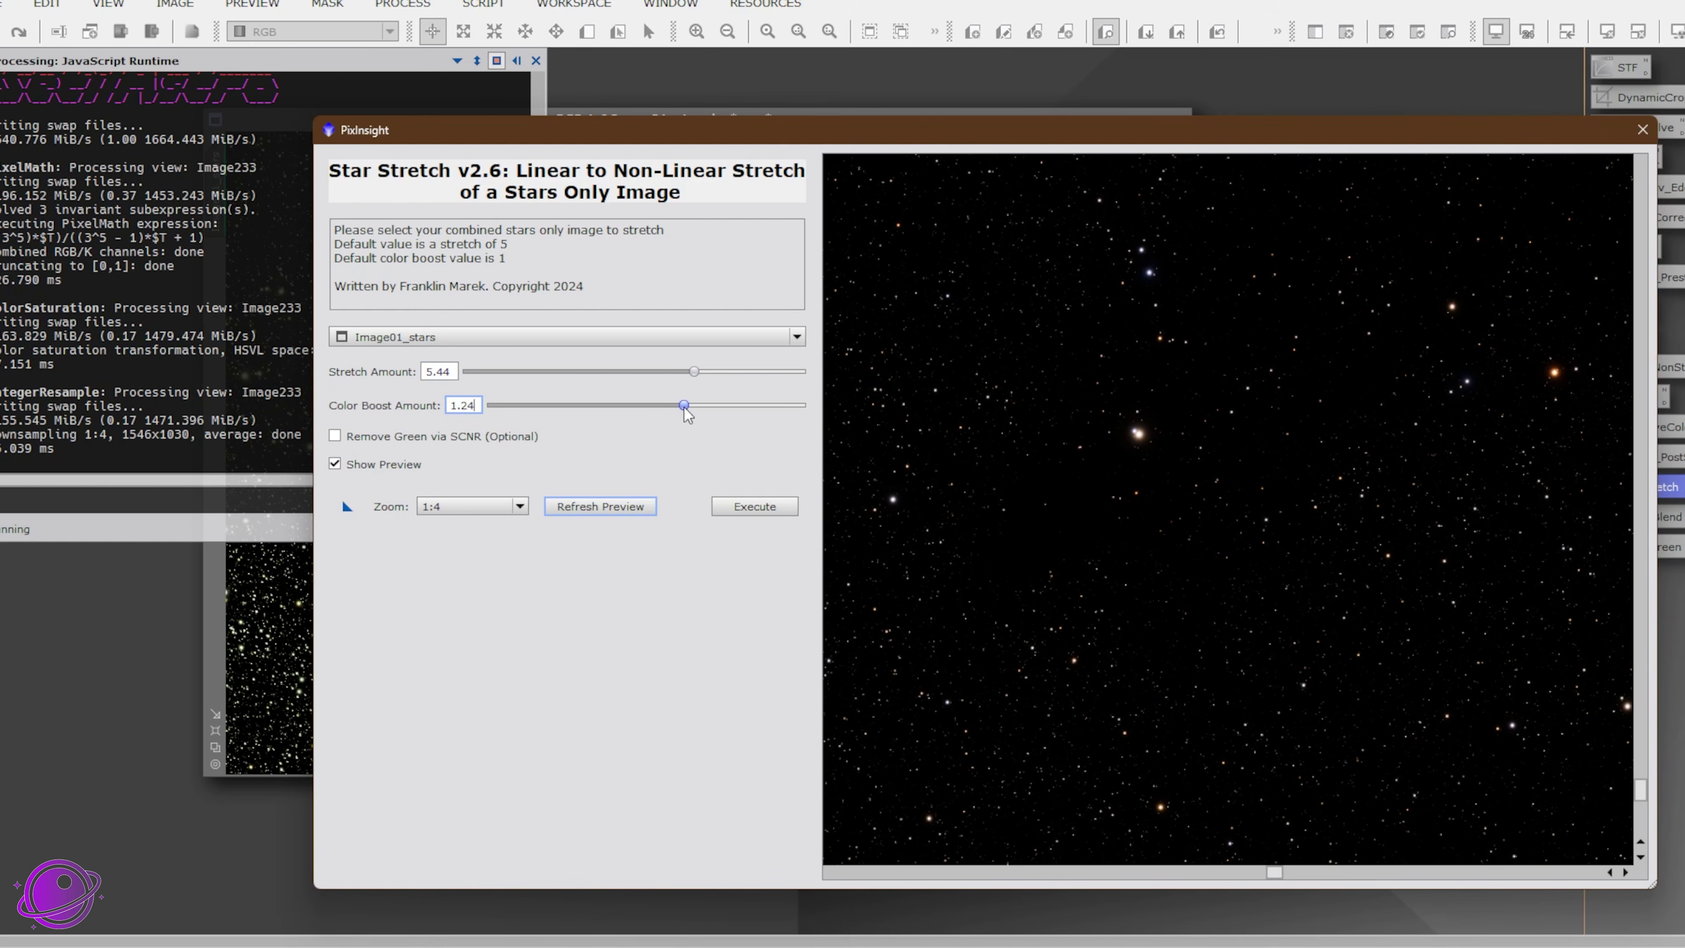
pyautogui.click(605, 507)
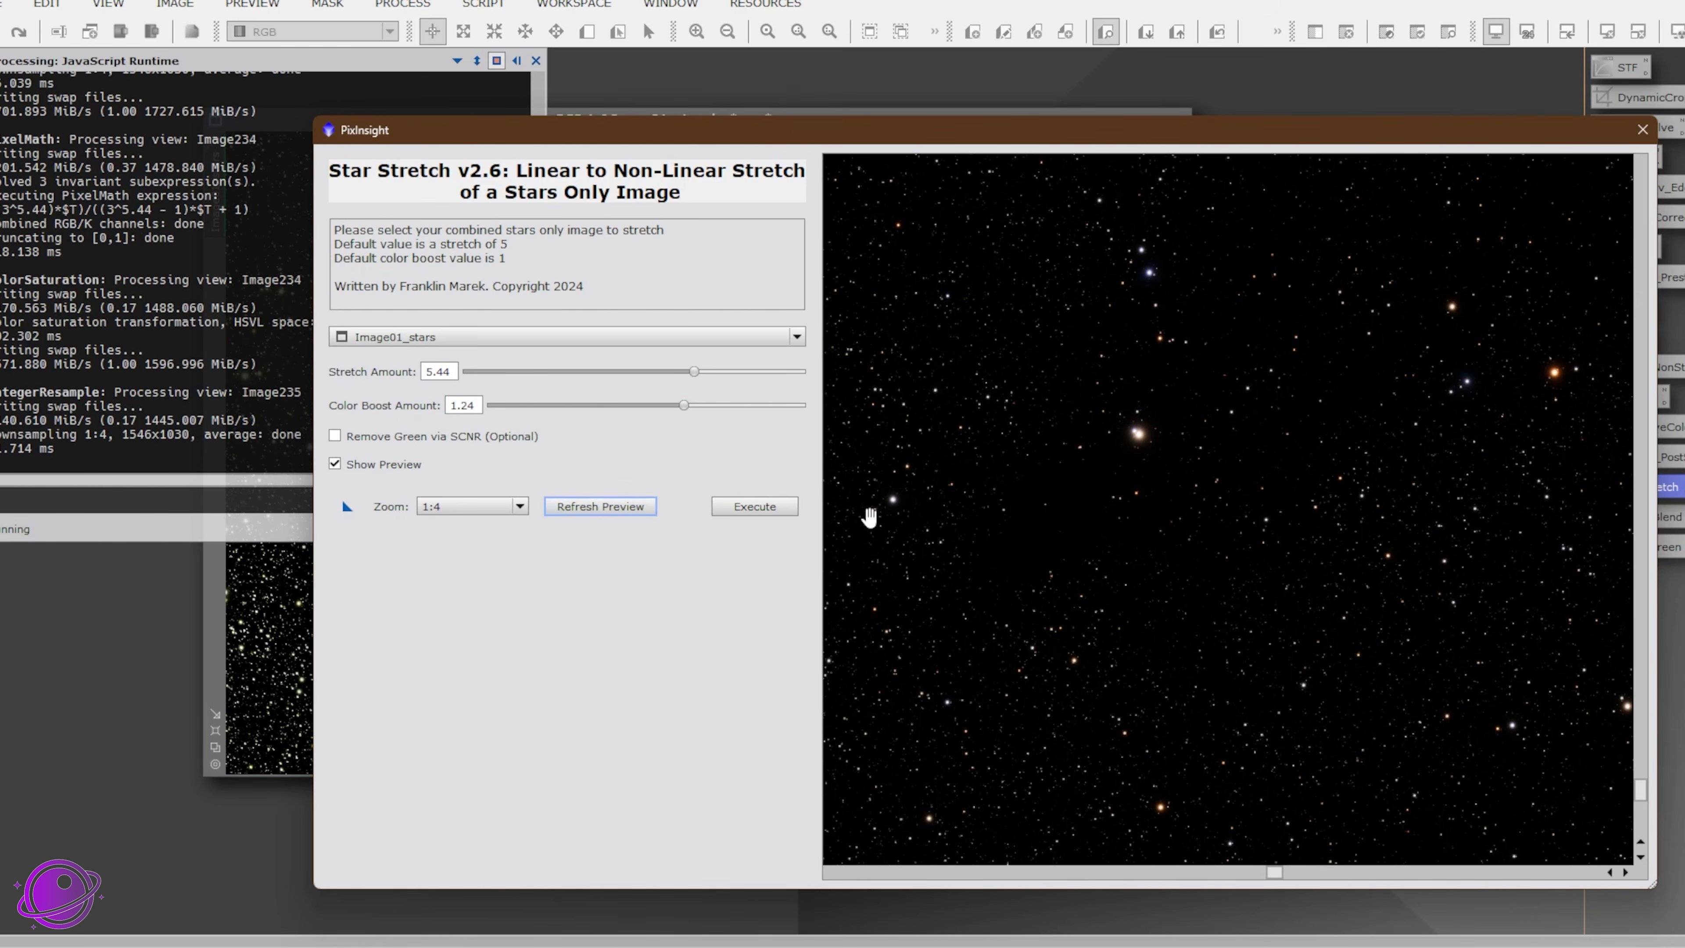
pyautogui.click(766, 509)
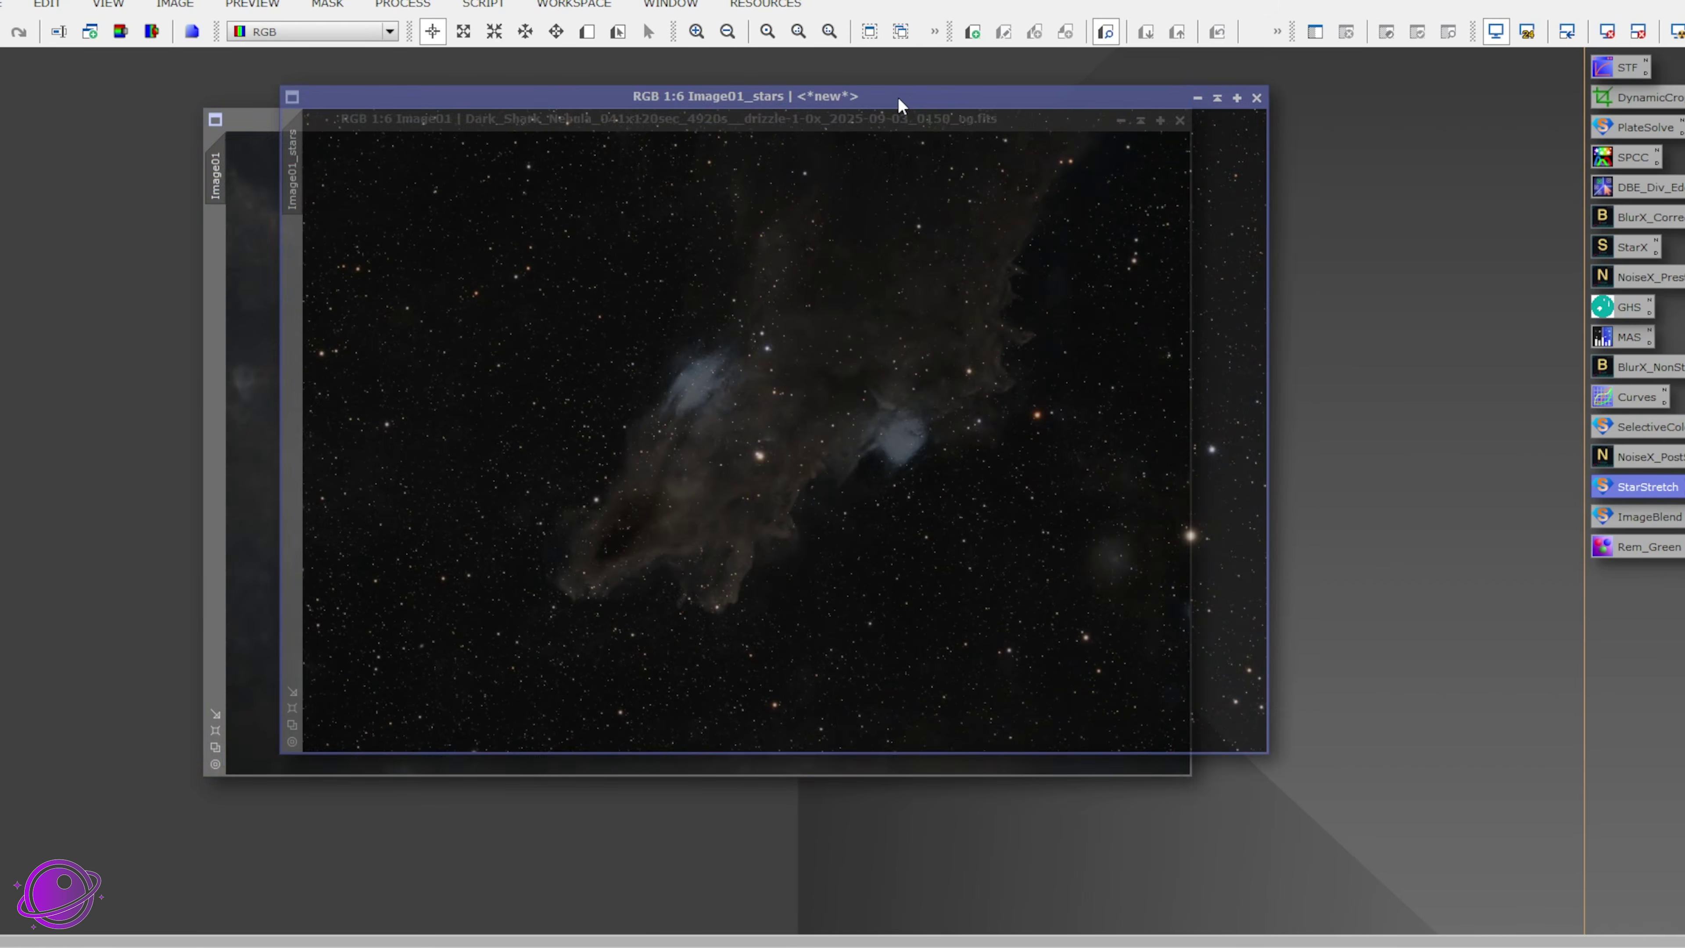
pyautogui.moveTo(845, 110); pyautogui.dragTo(736, 122)
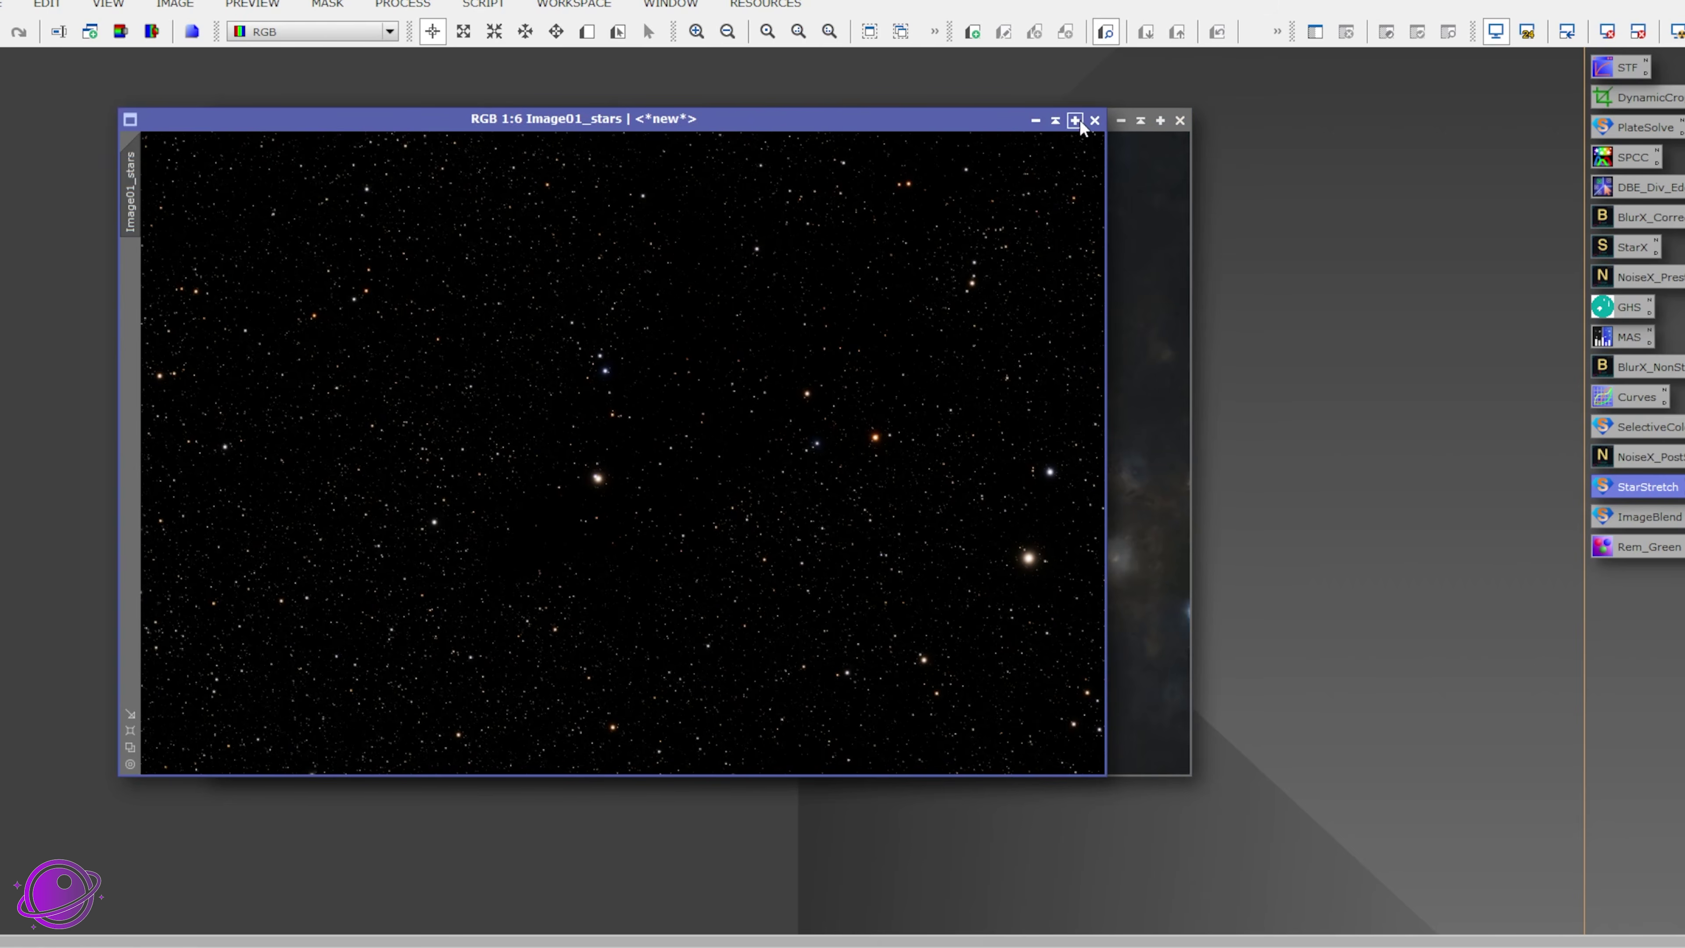
pyautogui.click(1035, 121)
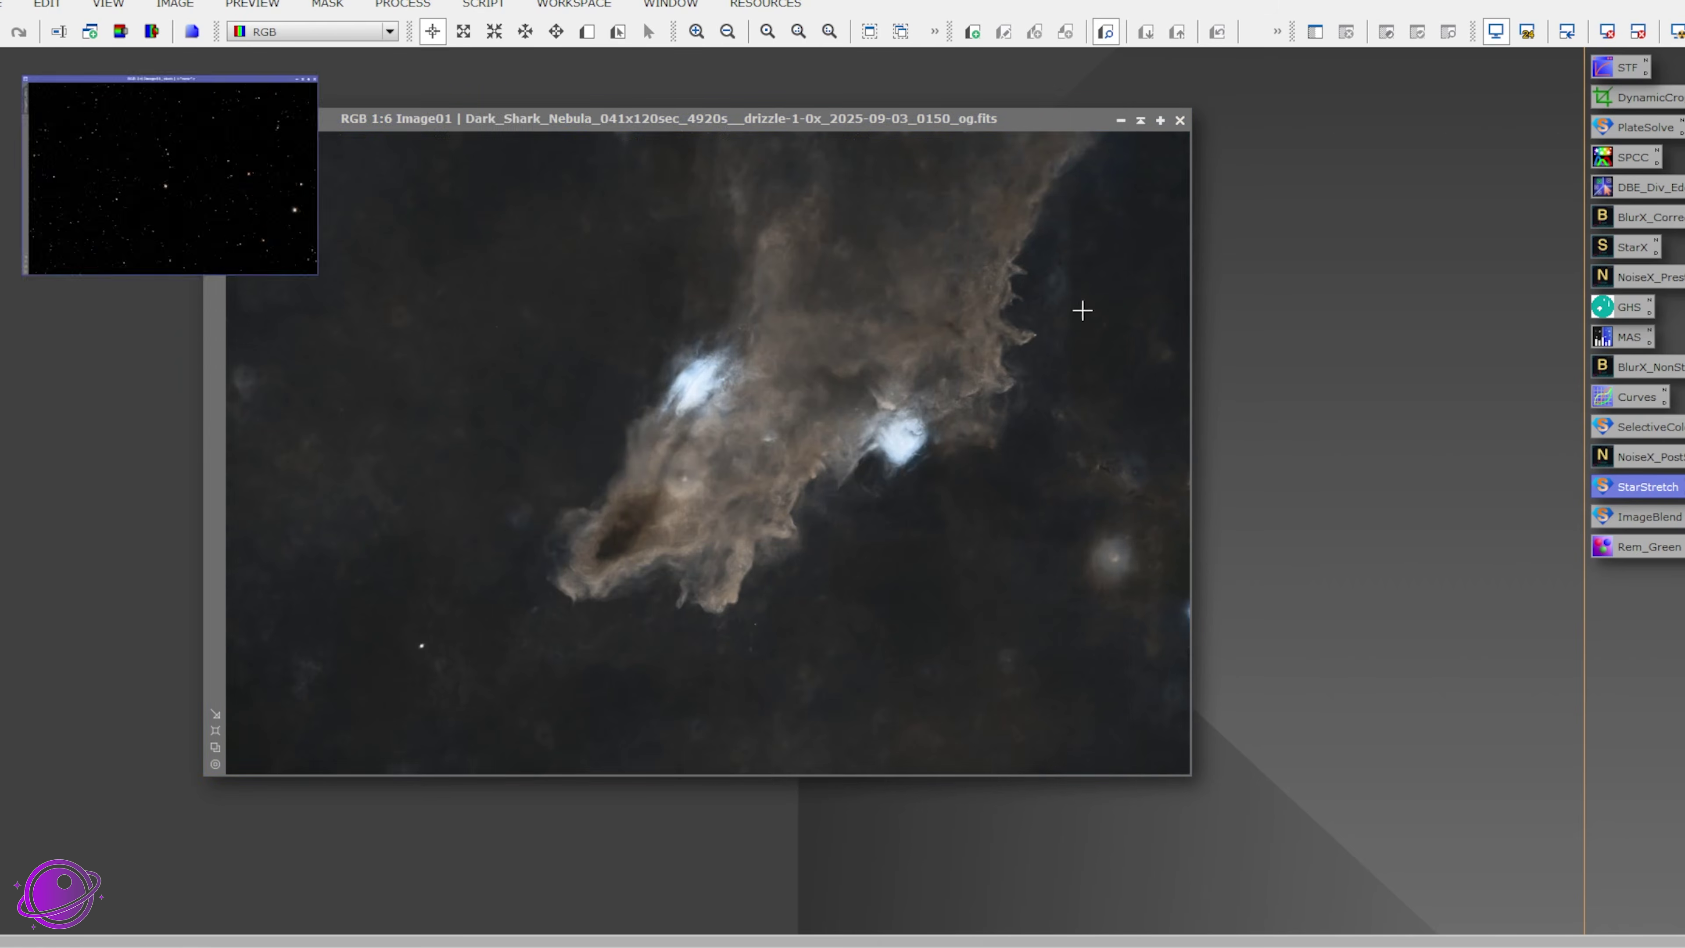
# Step: Try to run the saved ImageBlend script settings, and open the Image Blend utility script directly
pyautogui.doubleClick(1647, 522)
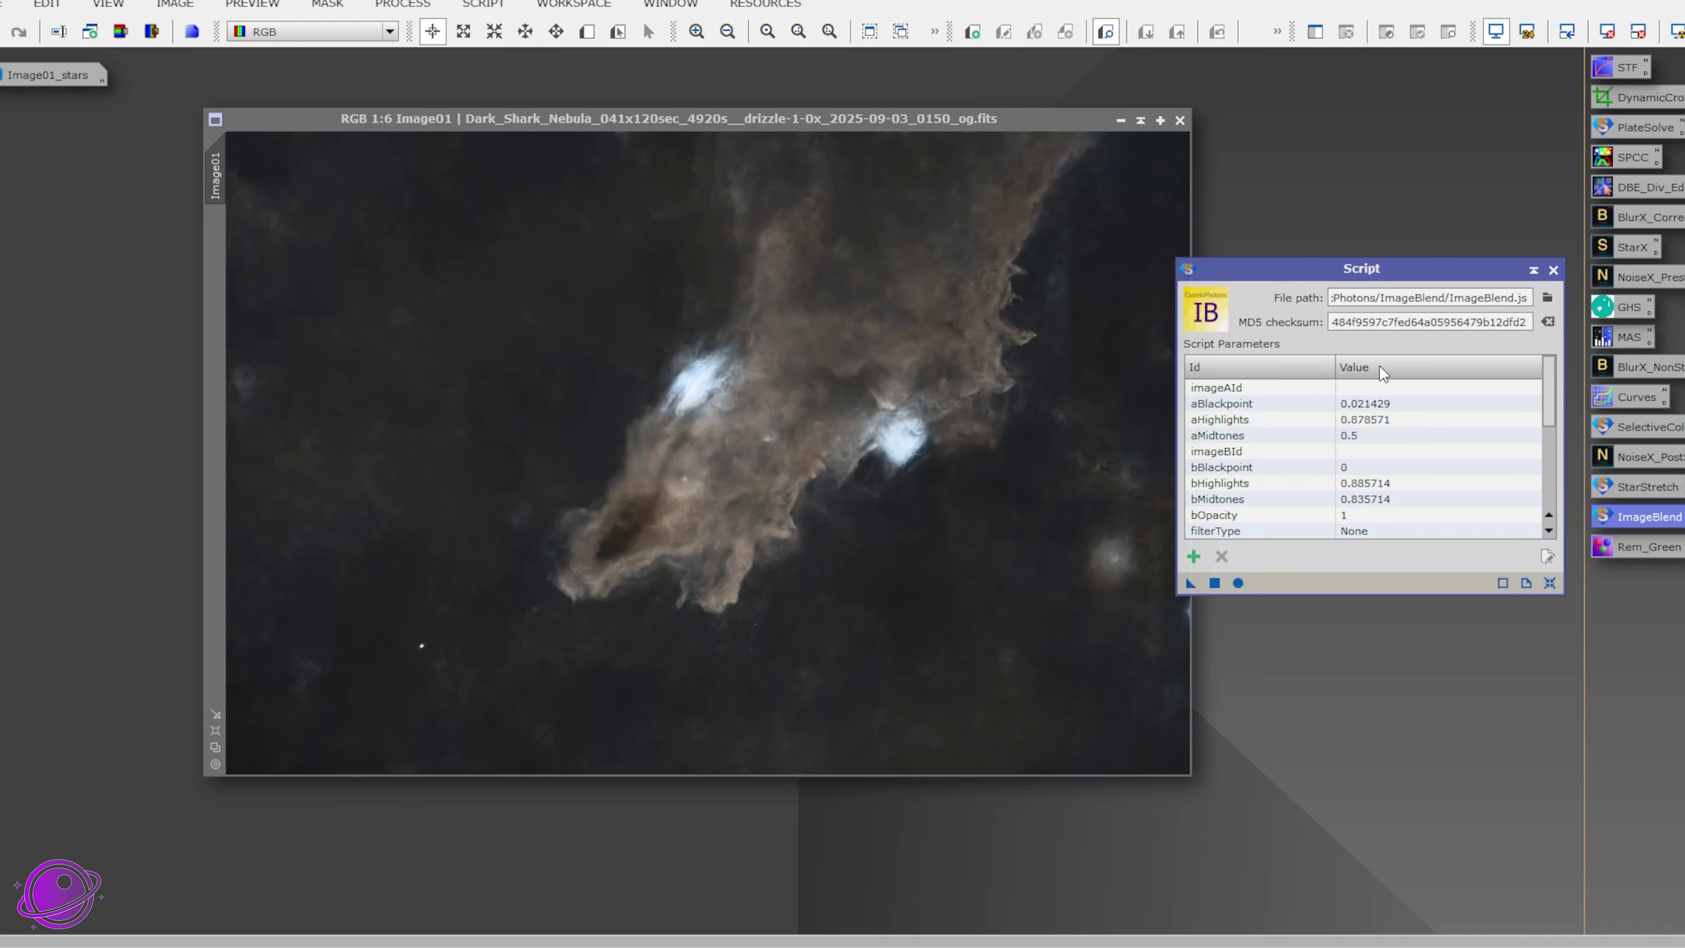
pyautogui.click(1238, 583)
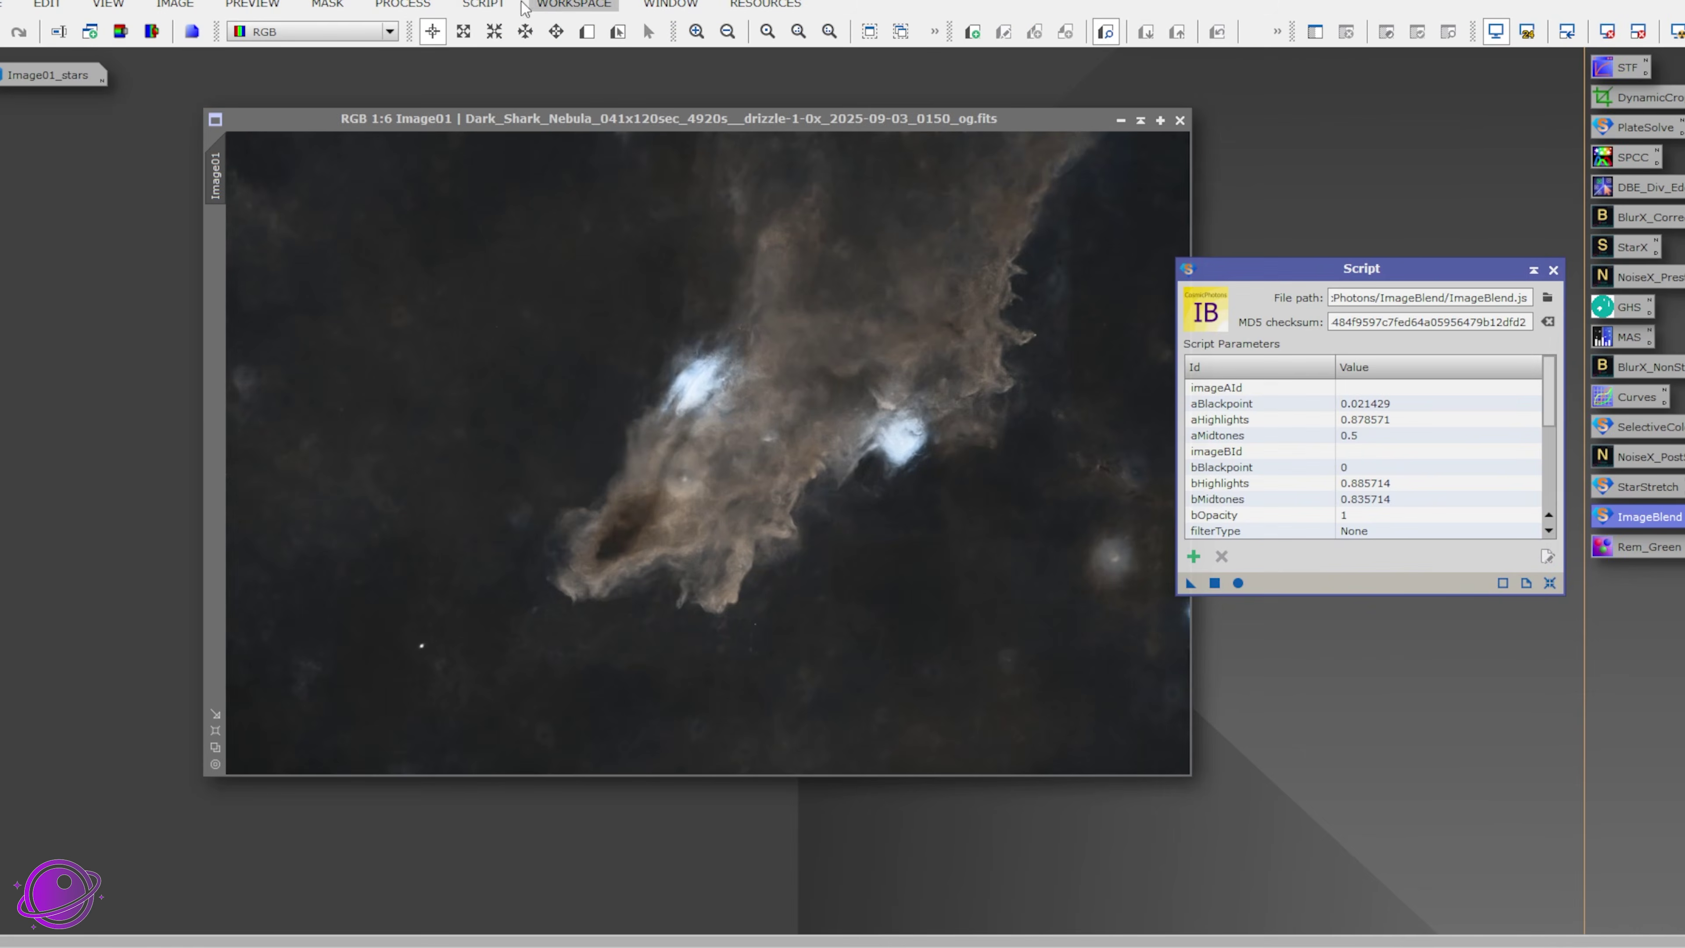
pyautogui.click(483, 4)
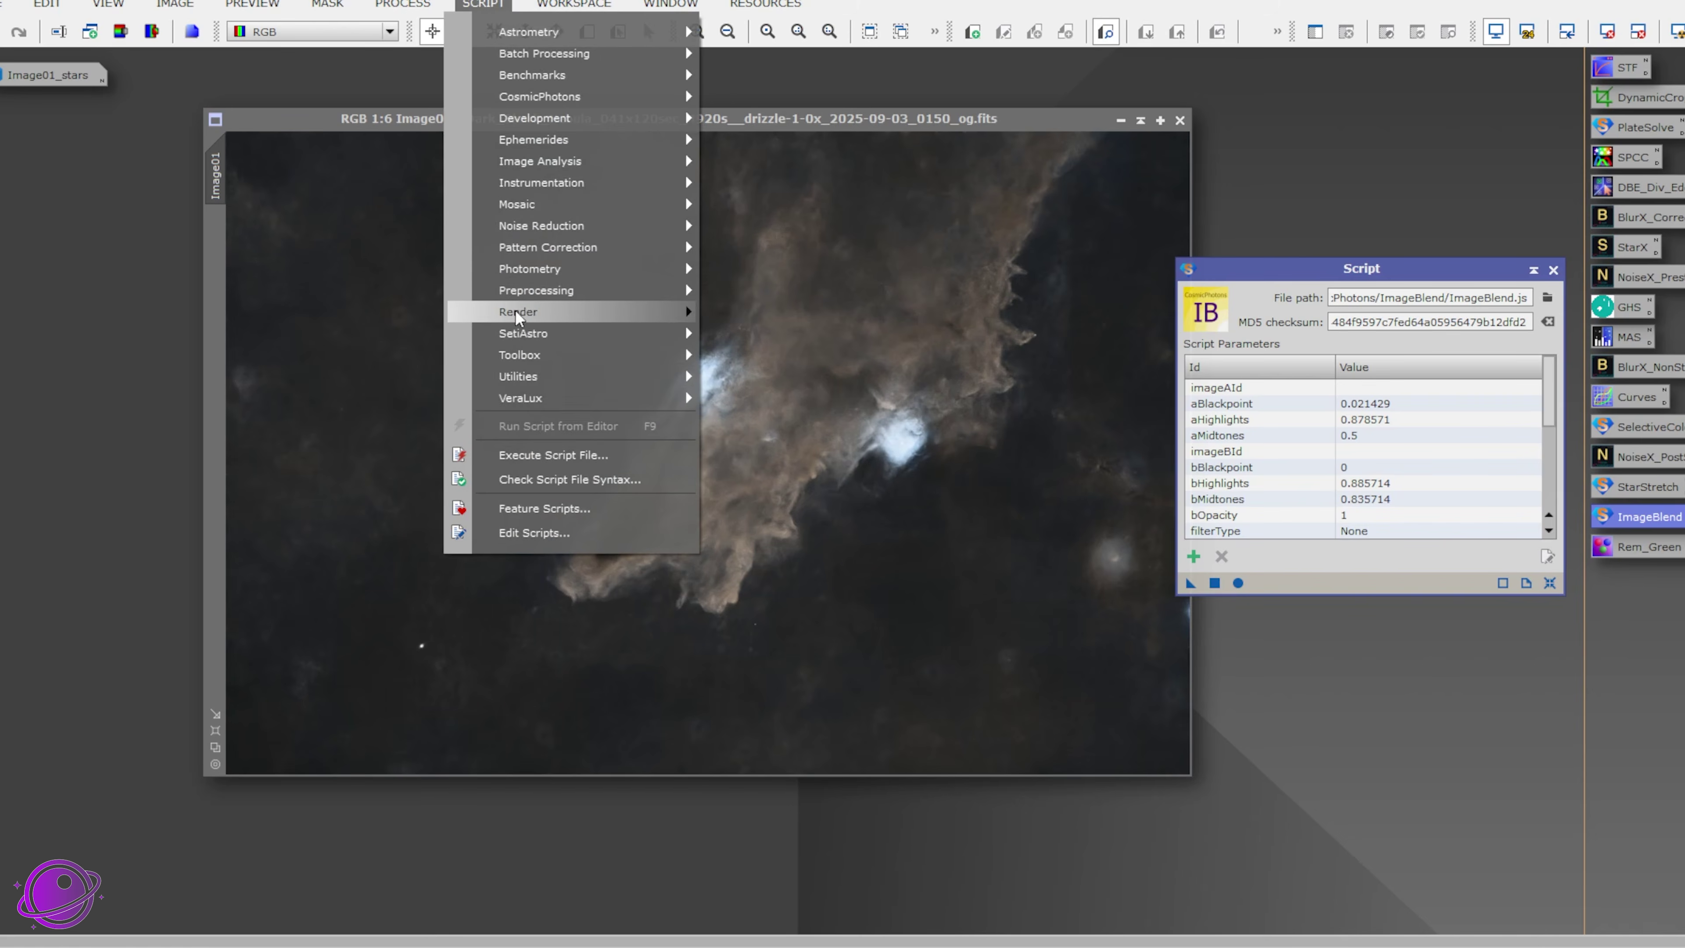
pyautogui.moveTo(520, 375)
pyautogui.click(763, 601)
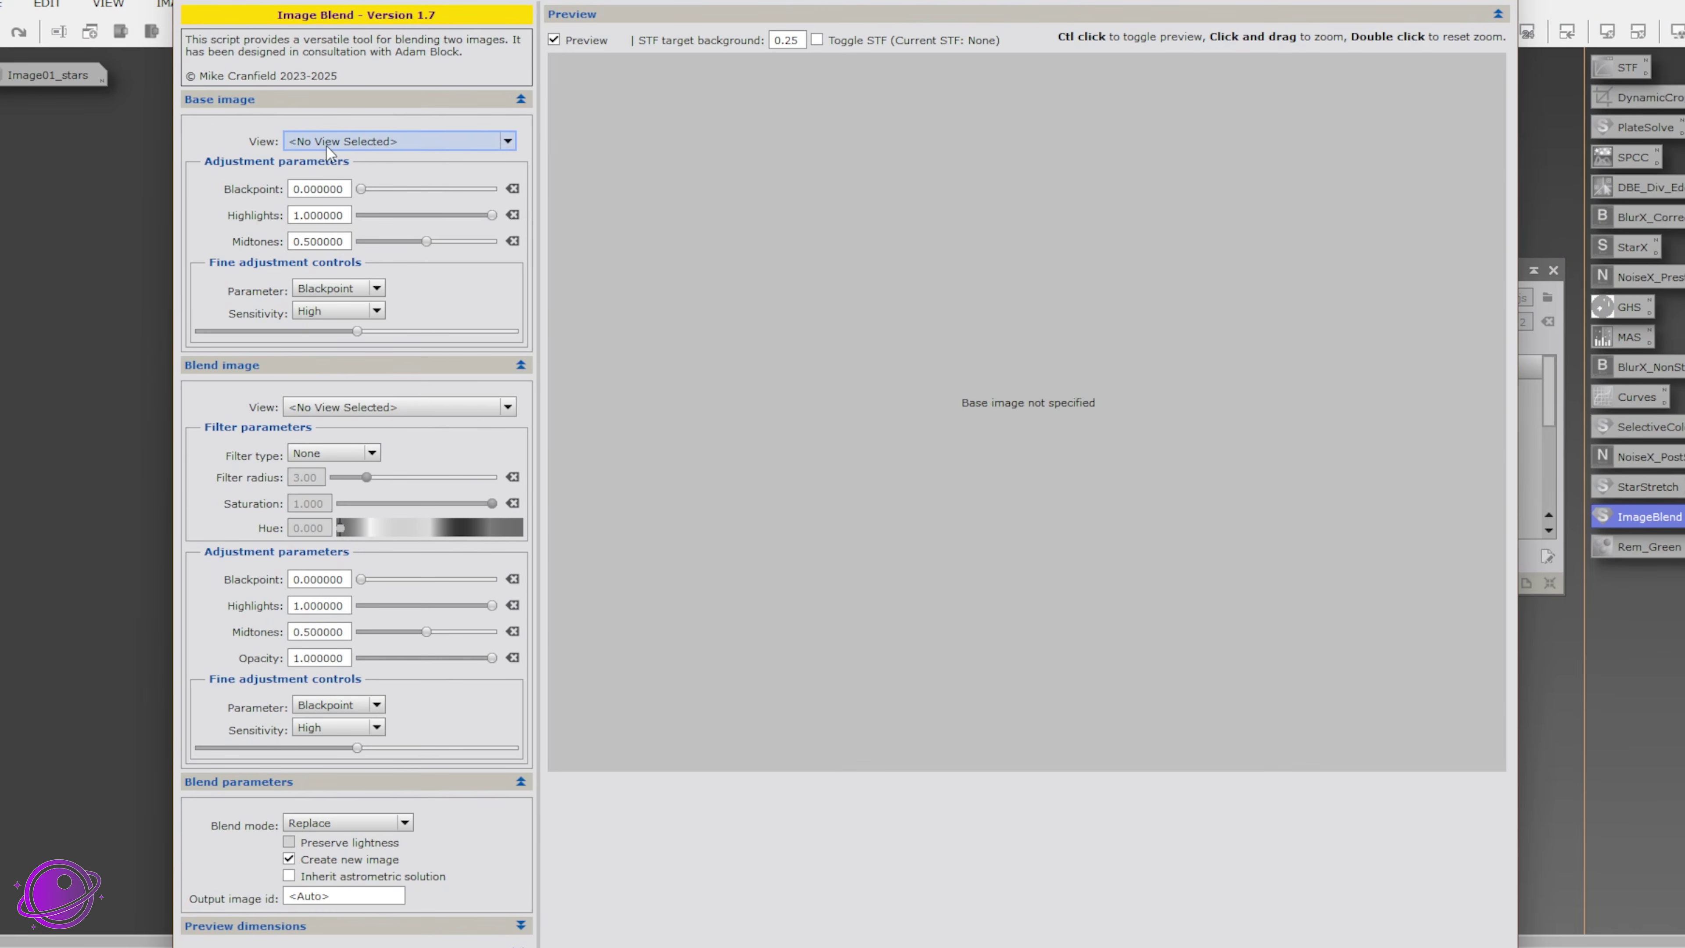
# Step: Set Image01 as the base image and Image01_stars as the blend image, using the Screen blend mode
pyautogui.click(326, 143)
pyautogui.click(338, 181)
pyautogui.moveTo(358, 146)
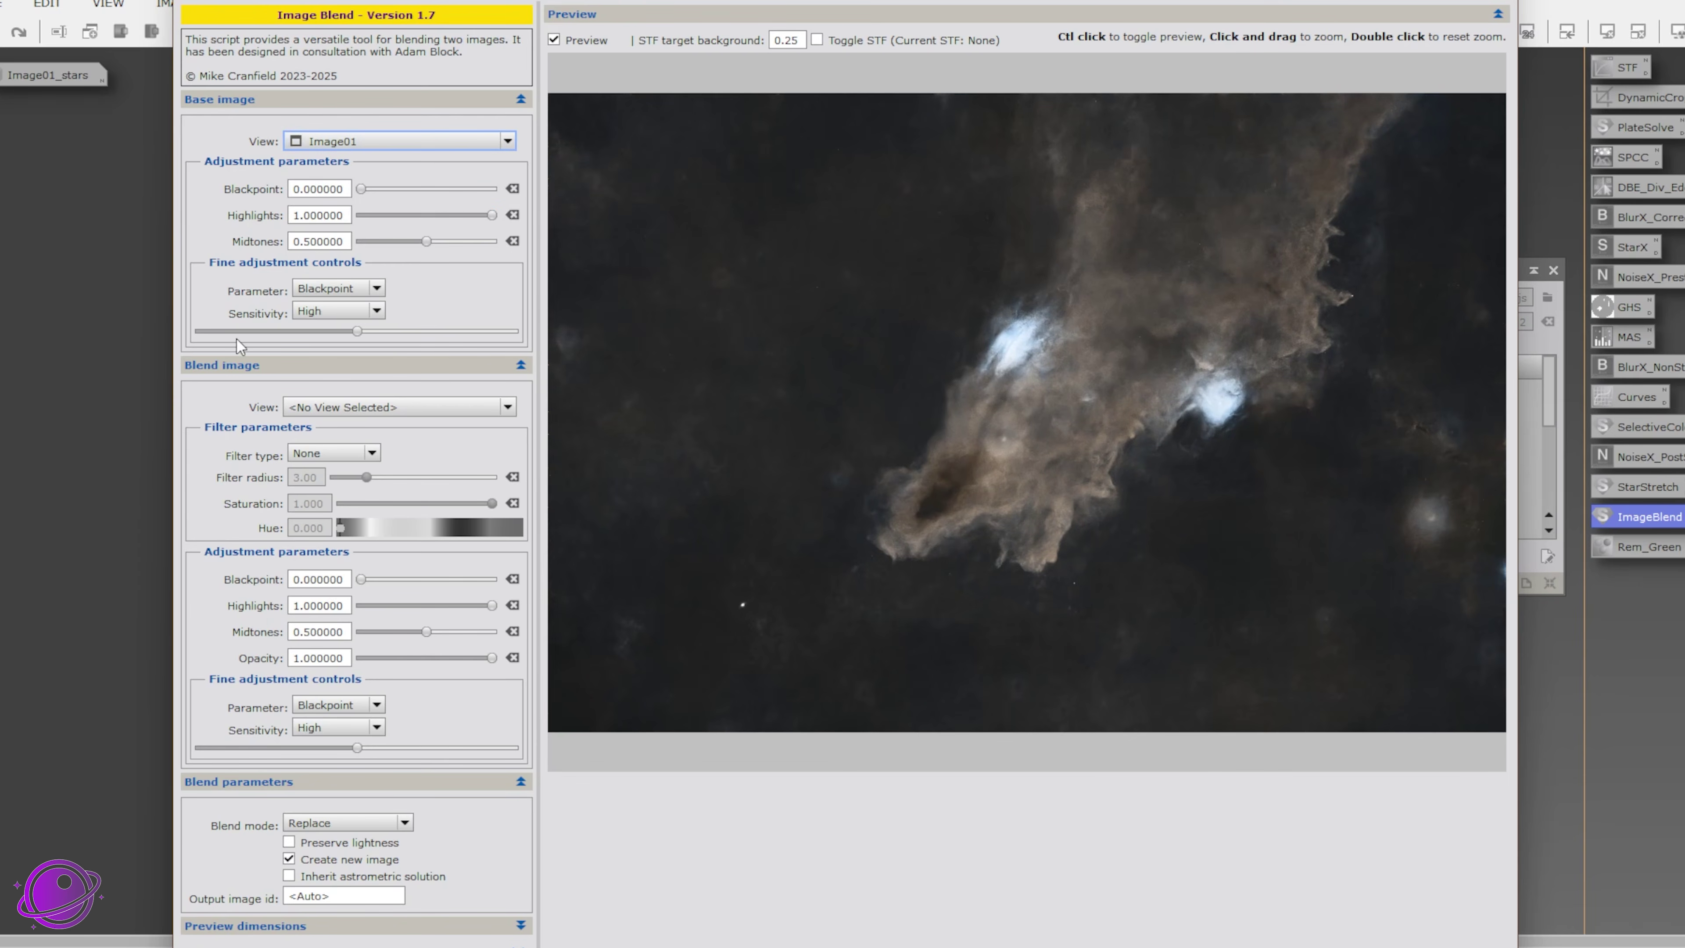
pyautogui.click(347, 412)
pyautogui.click(348, 457)
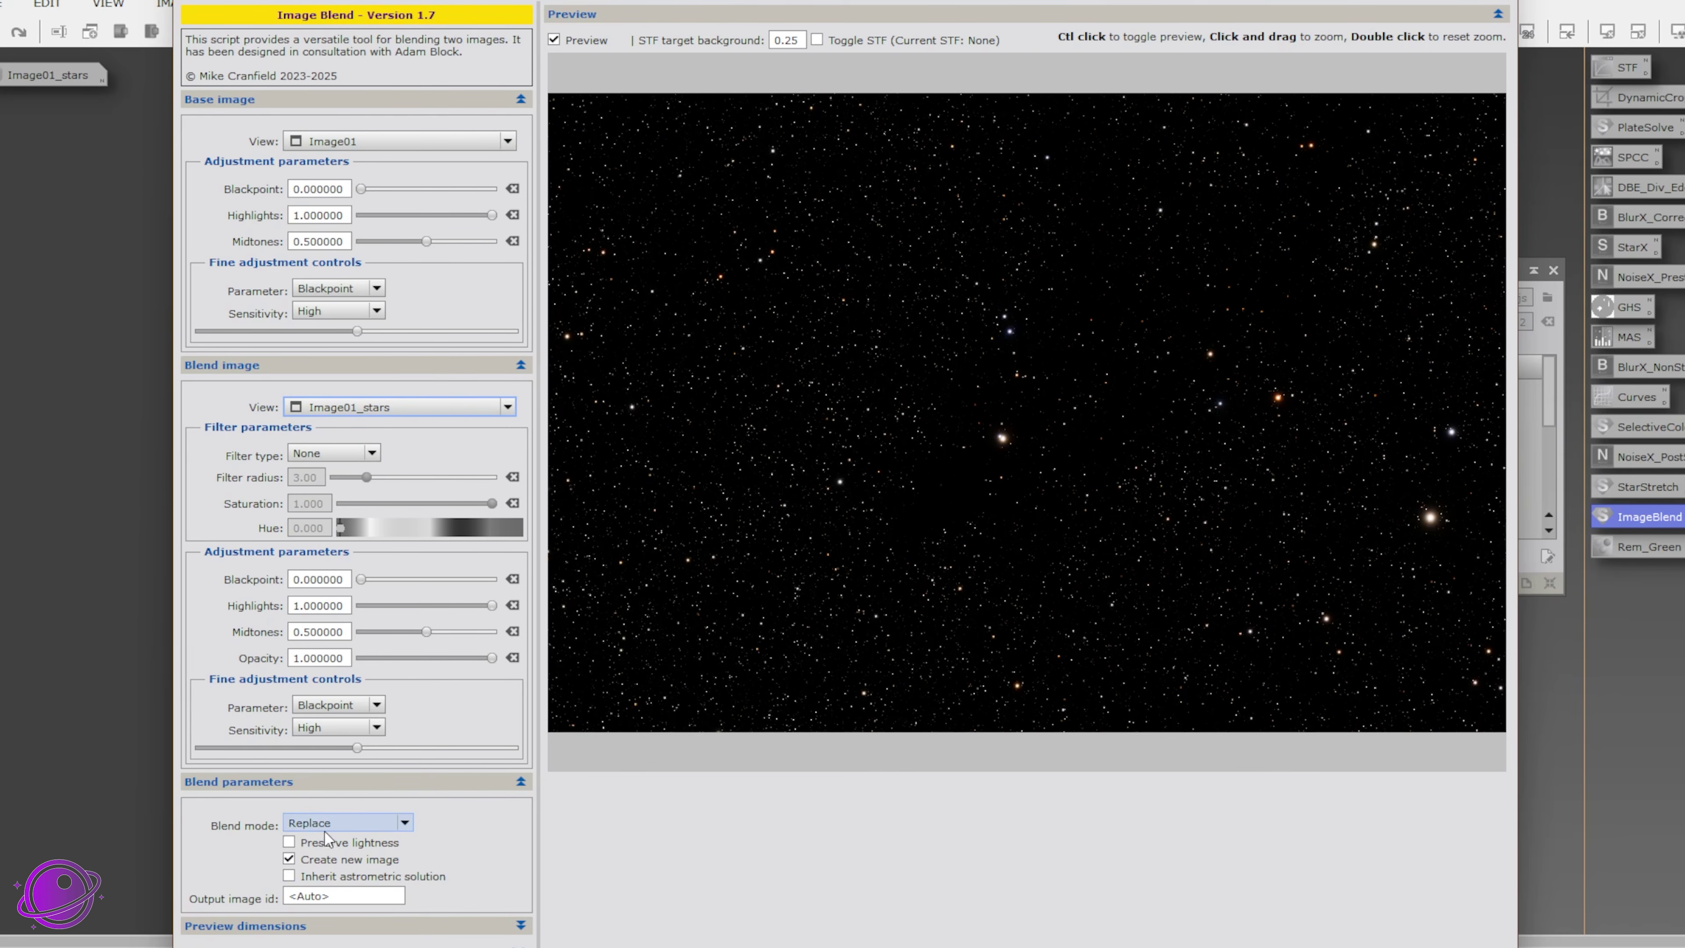
pyautogui.click(341, 824)
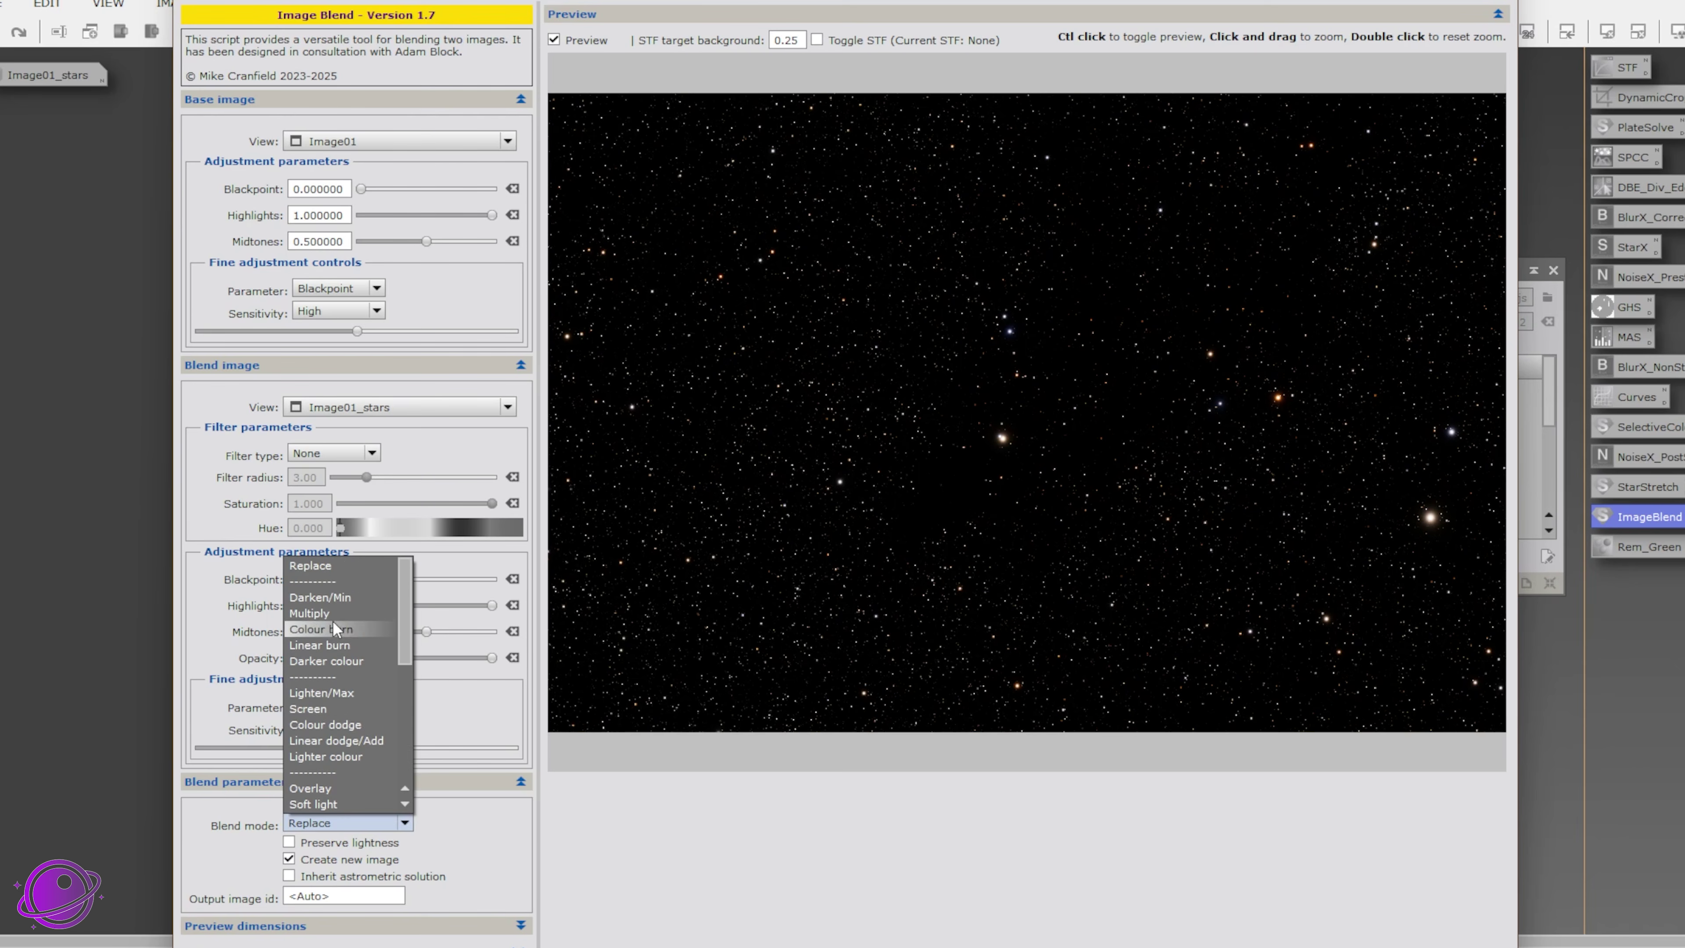
pyautogui.click(318, 716)
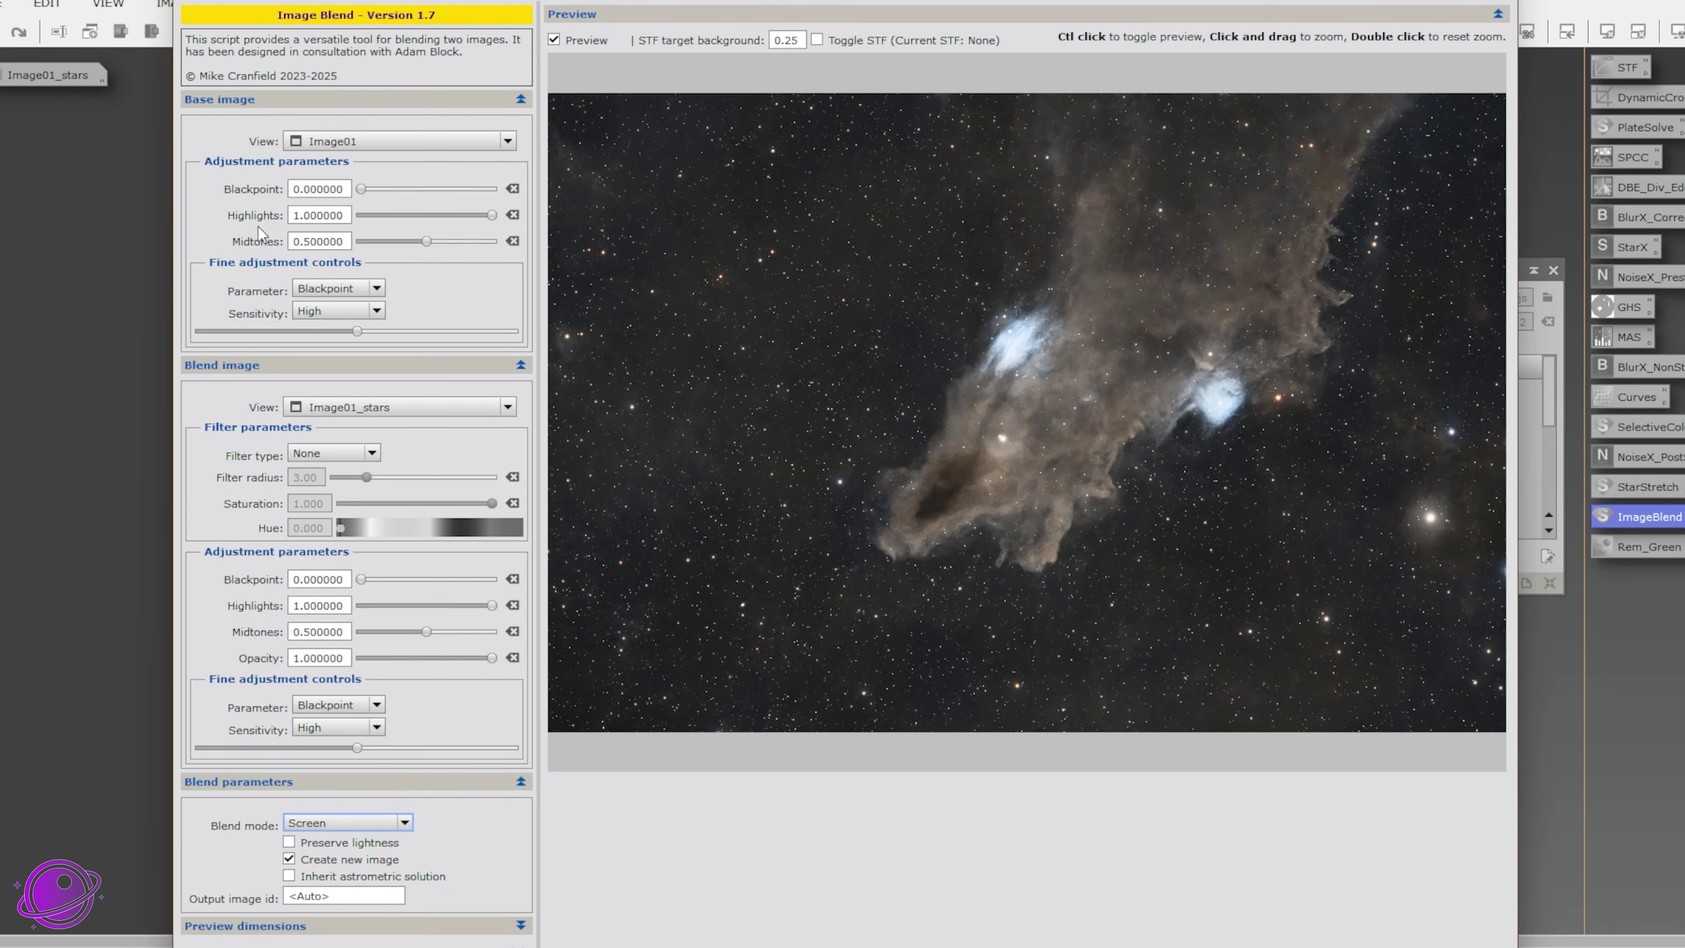
# Step: Set the base image's blackpoint to 0.05 and its highlights to 0.9
pyautogui.moveTo(361, 189); pyautogui.dragTo(368, 191)
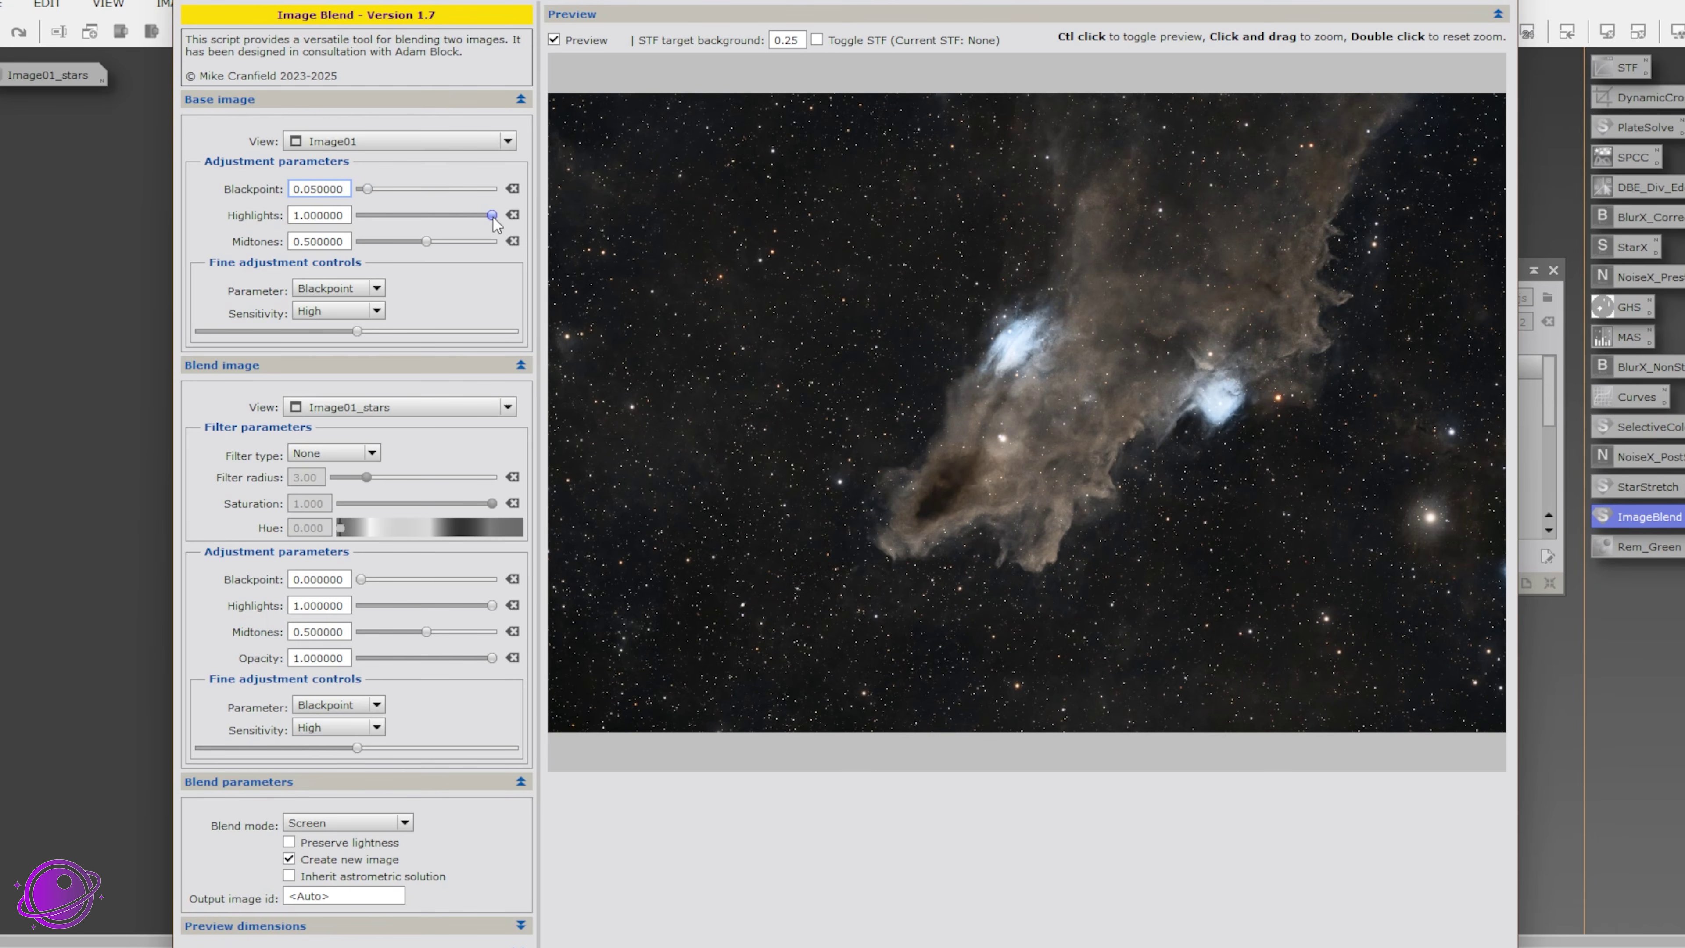
pyautogui.moveTo(491, 215); pyautogui.dragTo(476, 216)
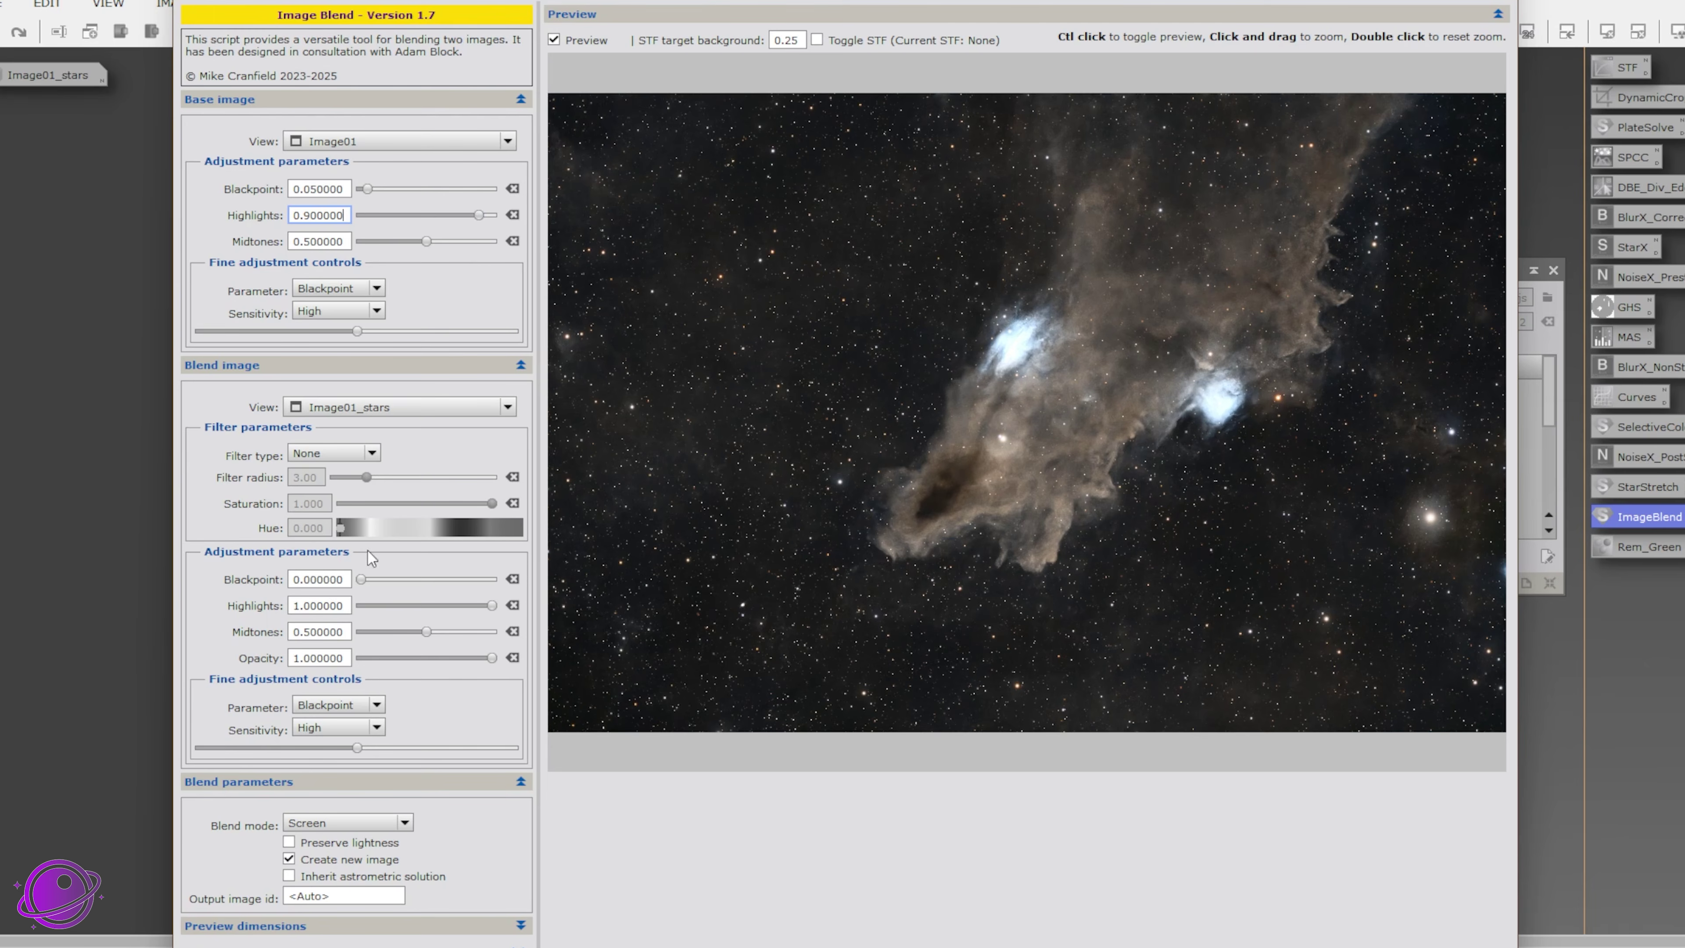
# Step: Try a blackpoint of about 0.61 on the blend image, reset it to 0, and test its highlights, leaving them at 1
pyautogui.moveTo(360, 579); pyautogui.dragTo(444, 579)
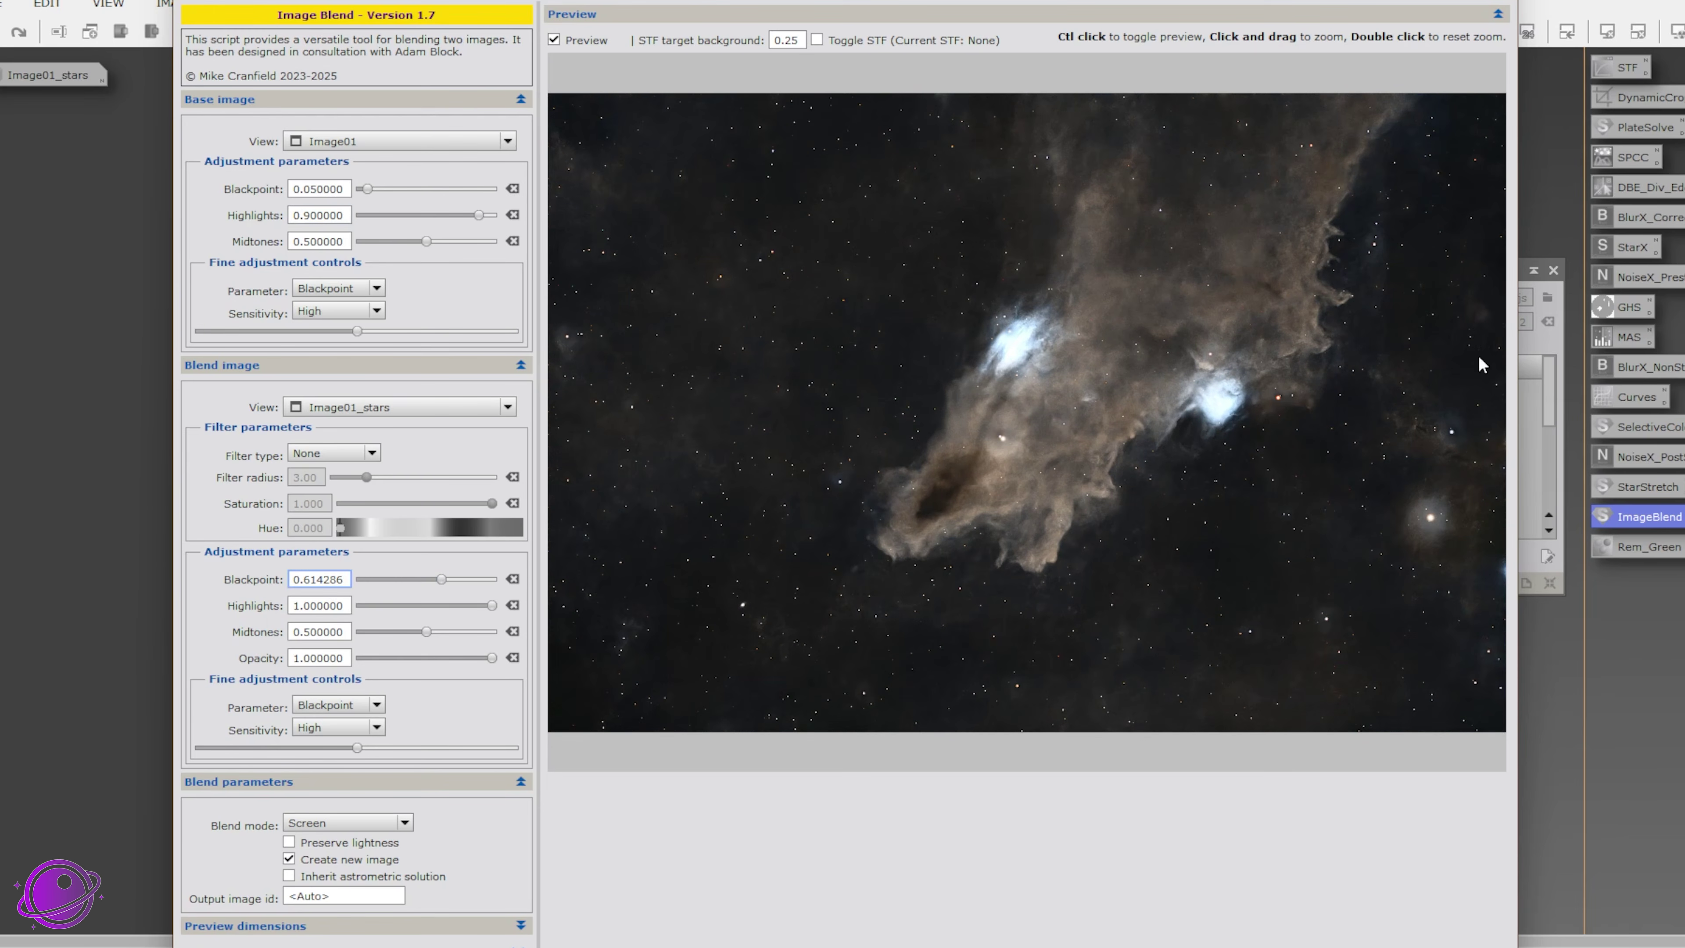
pyautogui.moveTo(445, 581); pyautogui.dragTo(362, 579)
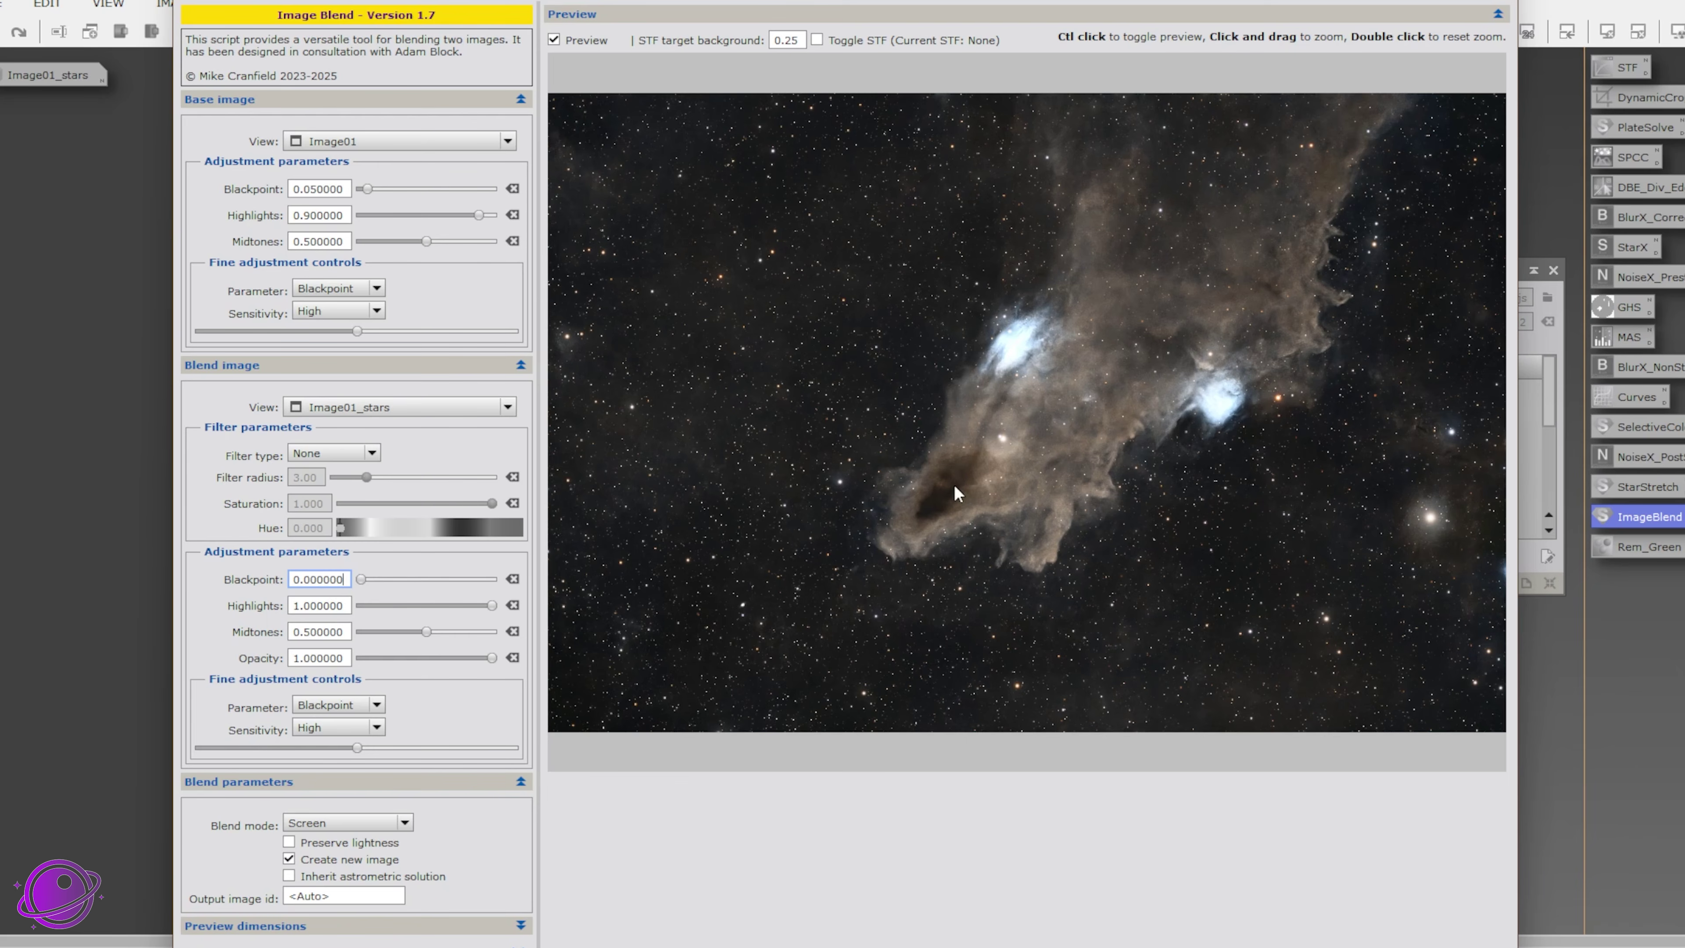
pyautogui.click(491, 606)
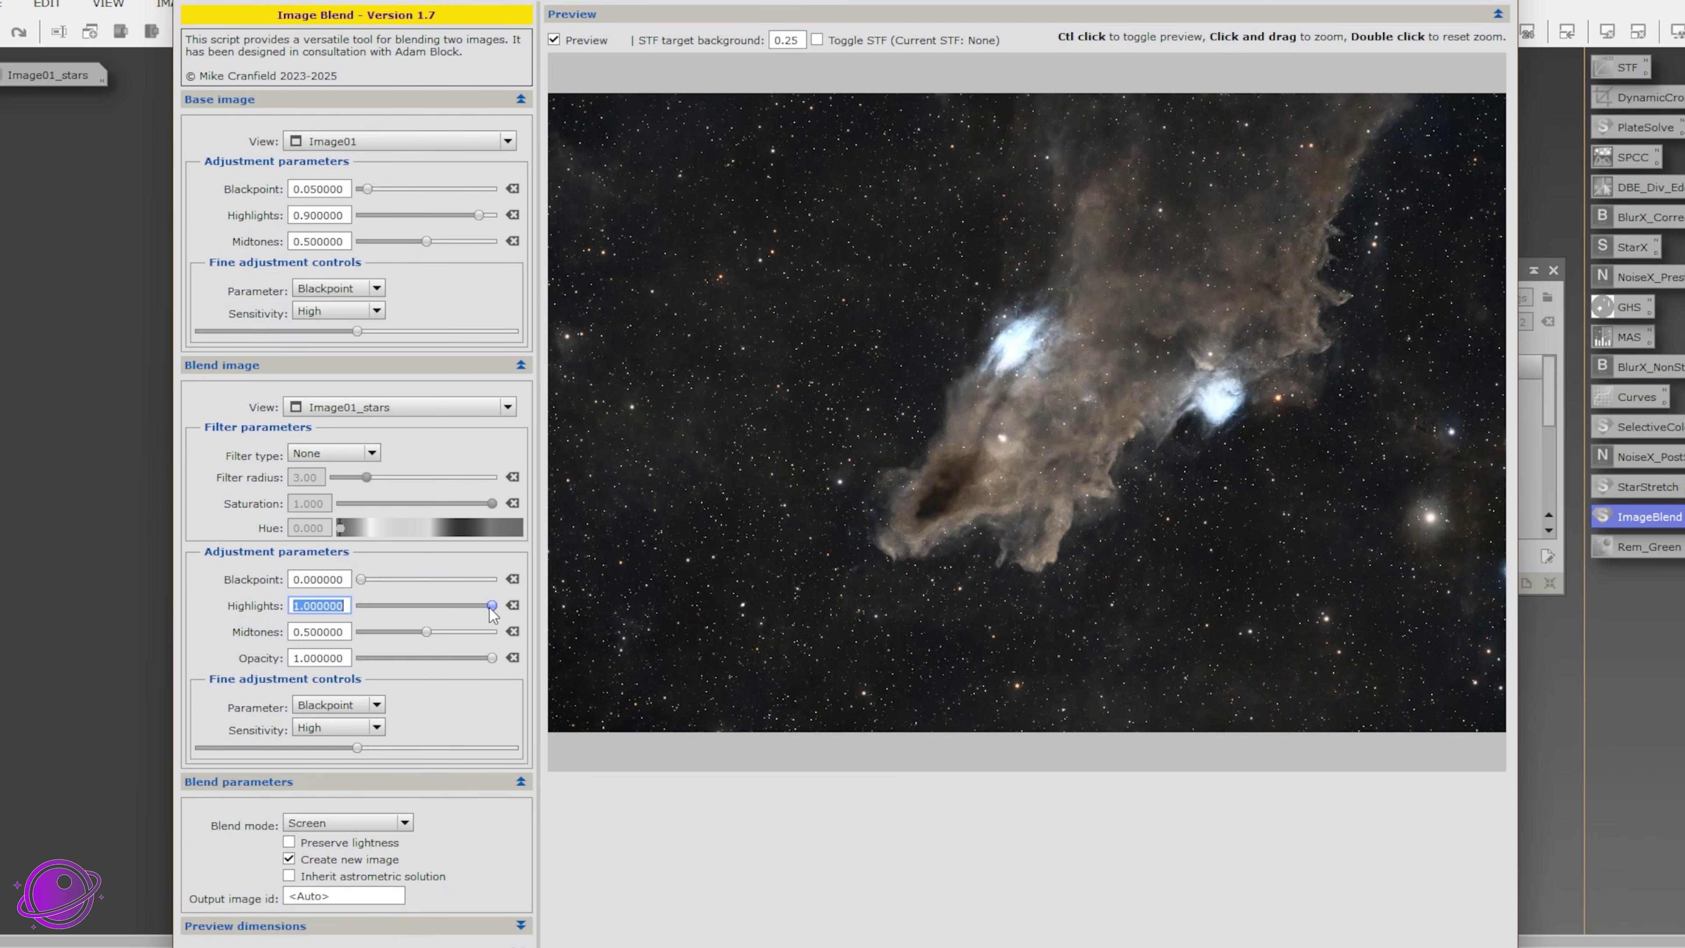
pyautogui.moveTo(491, 605); pyautogui.dragTo(579, 596)
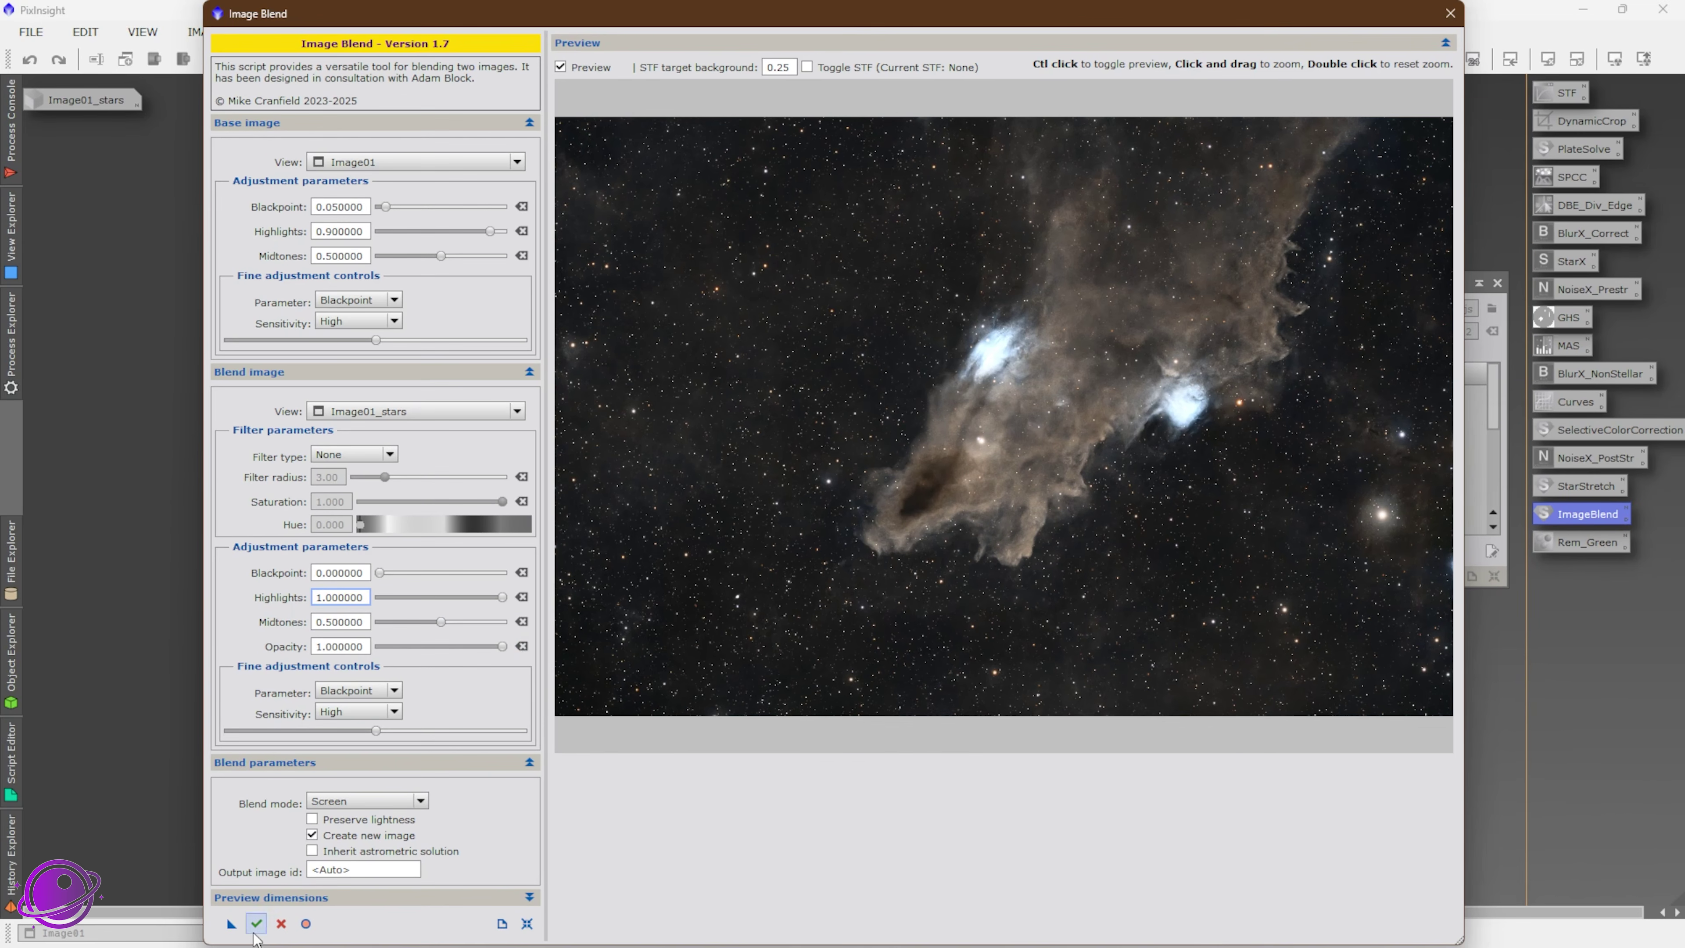
# Step: Run the Screen blend into a new image and shift the Image Blend dialog slightly aside
pyautogui.click(229, 946)
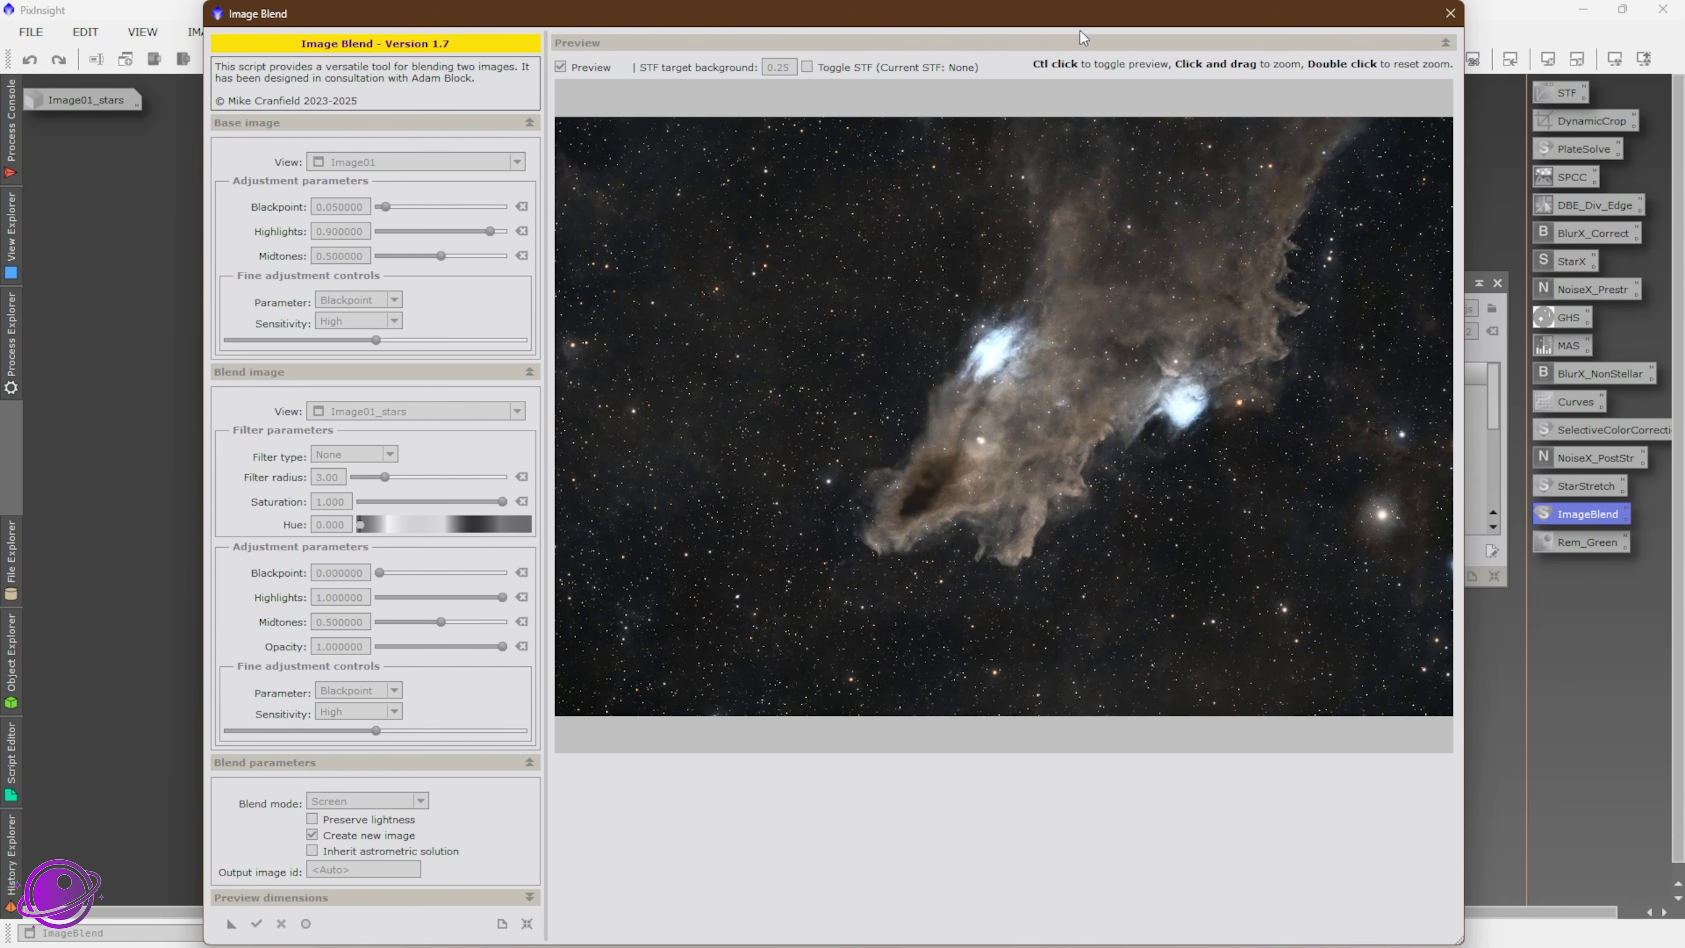
pyautogui.moveTo(1080, 14)
pyautogui.mouseDown()
pyautogui.moveTo(926, 870)
pyautogui.moveTo(977, 745)
pyautogui.moveTo(1095, 5)
pyautogui.moveTo(1094, 18)
pyautogui.mouseUp()
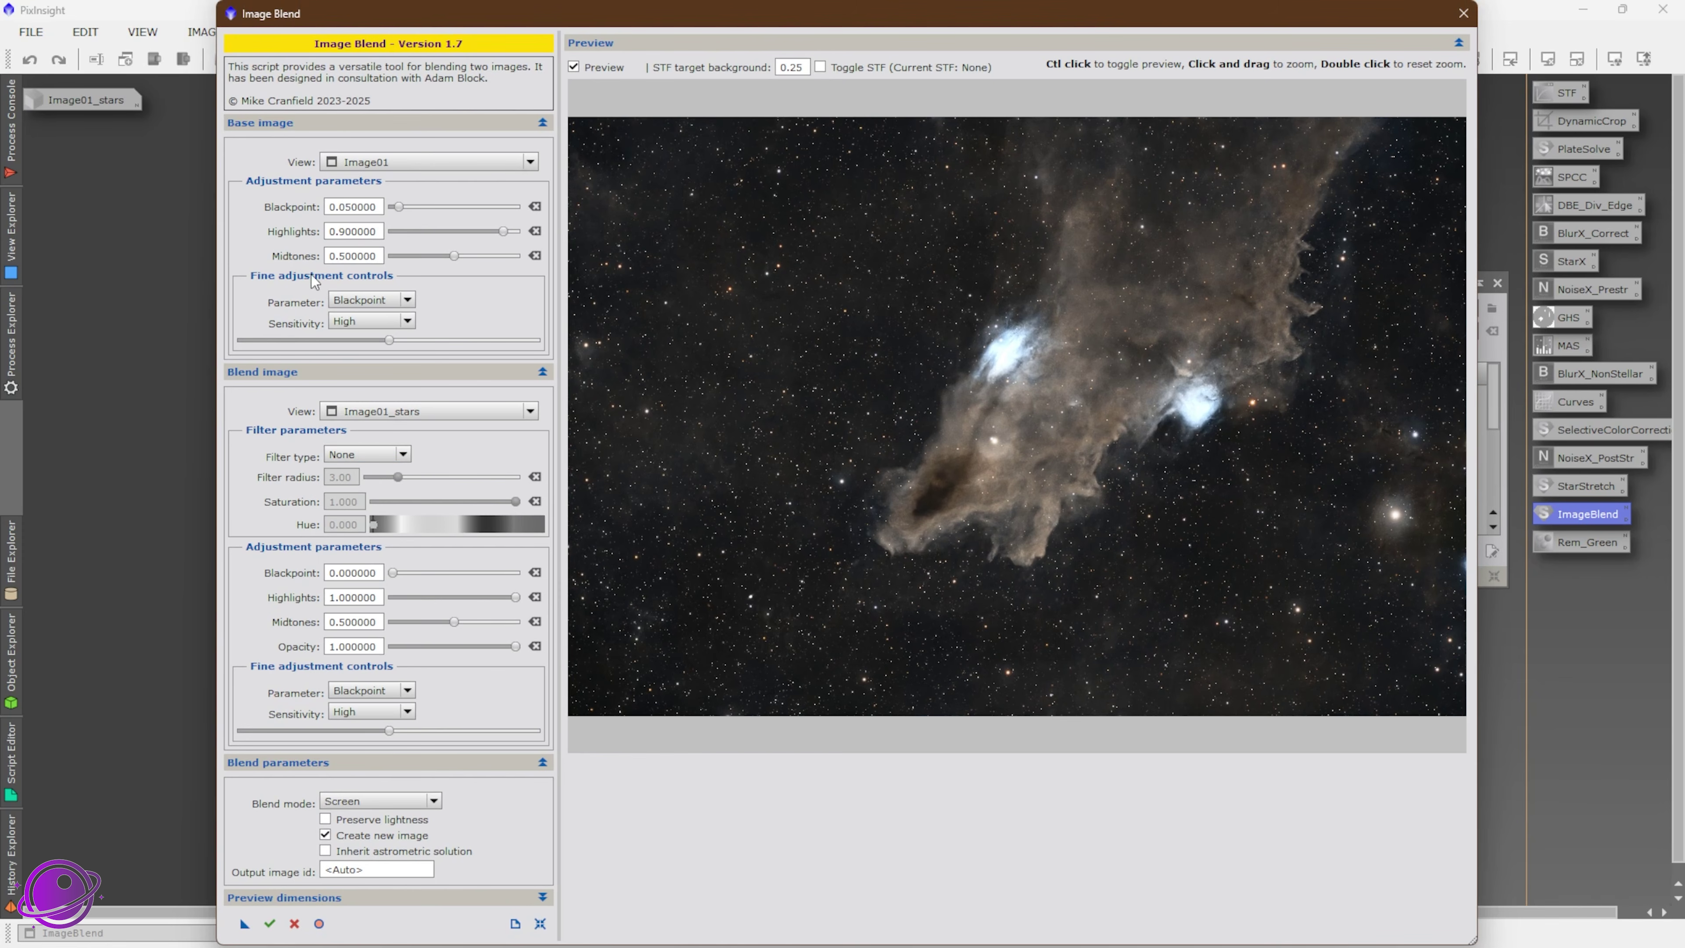
pyautogui.click(325, 834)
# Step: Set the base image's highlights to 1 after checking the bright blue nebula in close-up, and run the blend into a new image
pyautogui.moveTo(889, 283); pyautogui.dragTo(1116, 452)
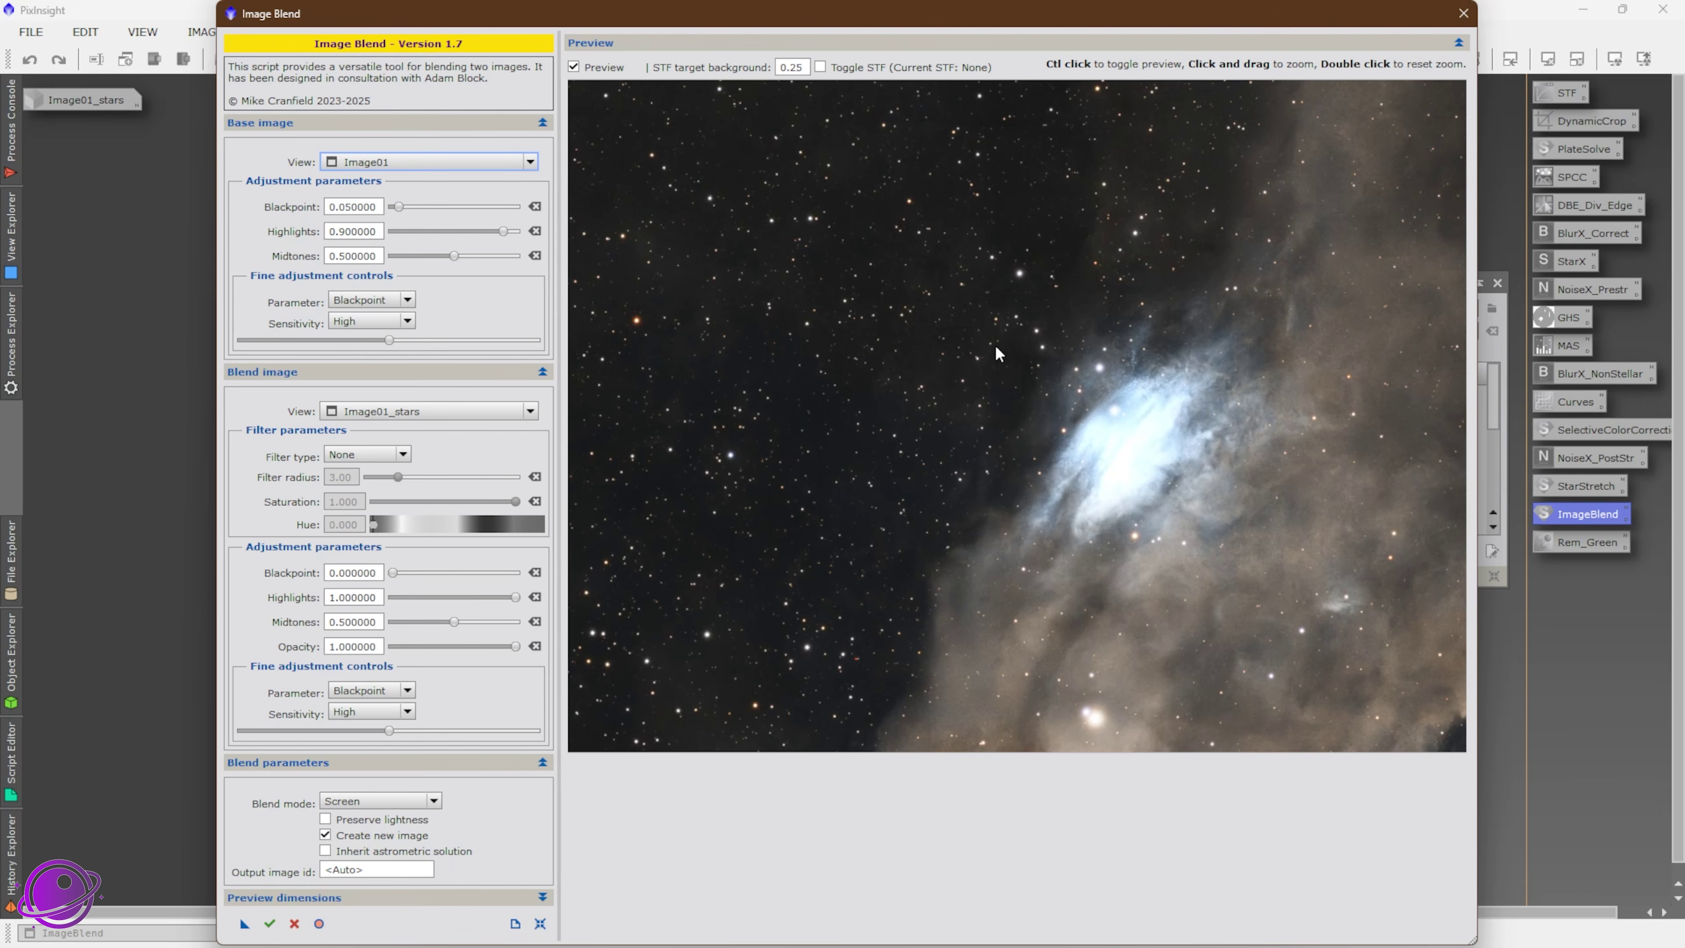
pyautogui.doubleClick(1112, 412)
pyautogui.moveTo(816, 232); pyautogui.dragTo(1092, 452)
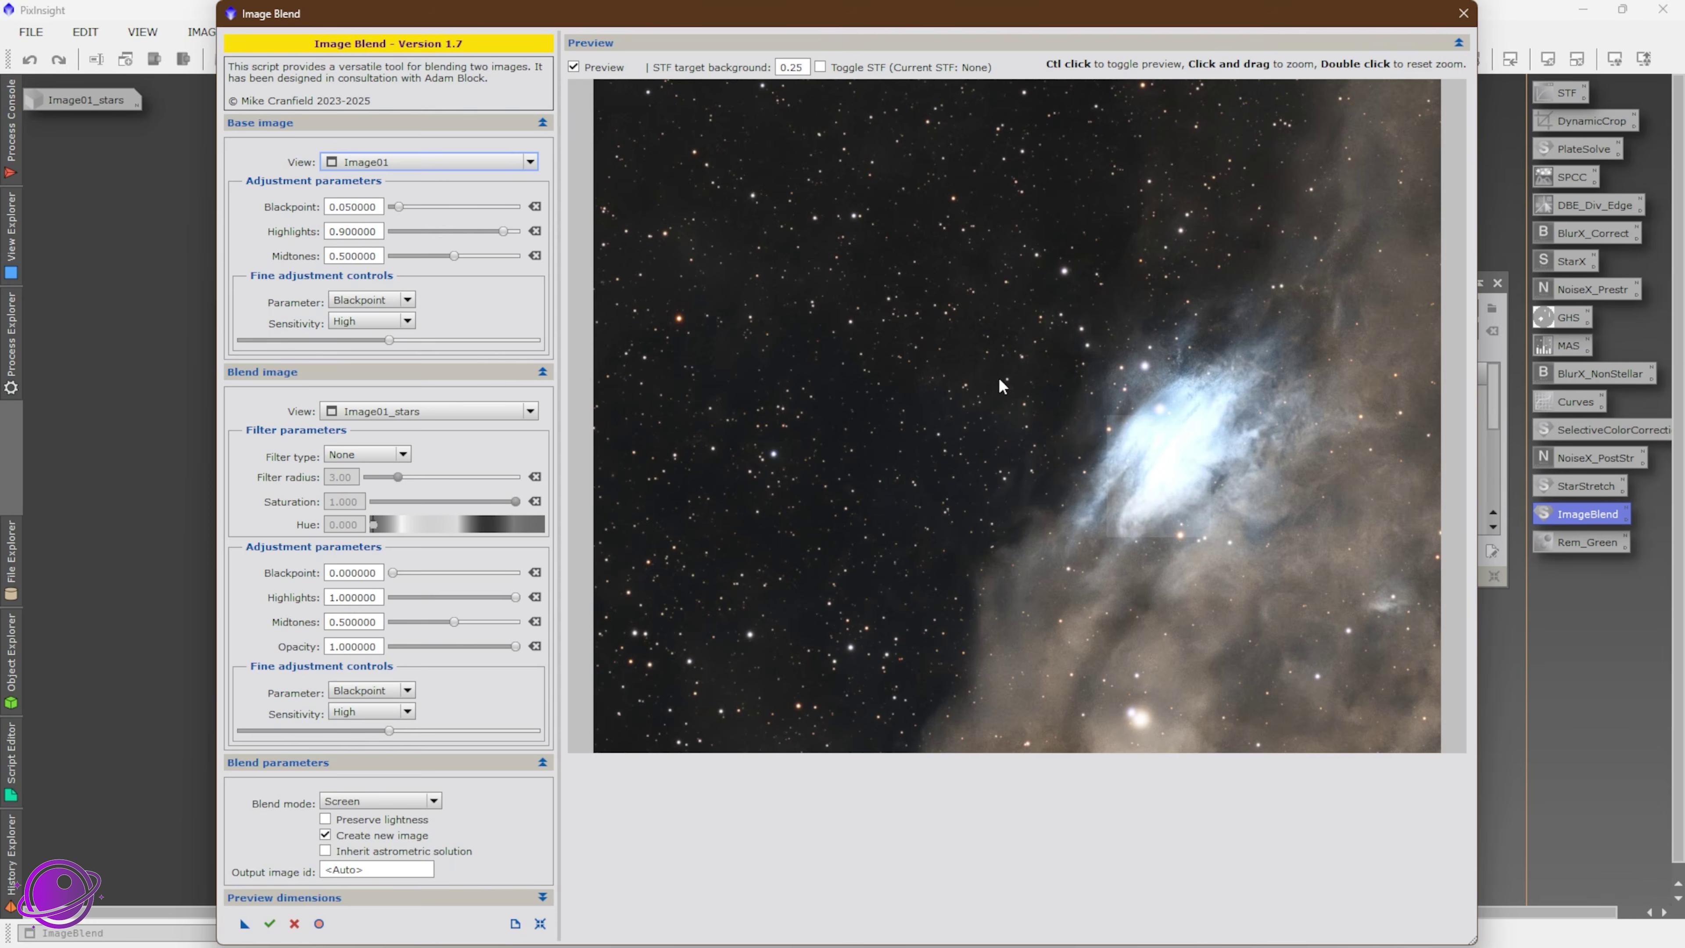
pyautogui.moveTo(998, 376); pyautogui.dragTo(1139, 496)
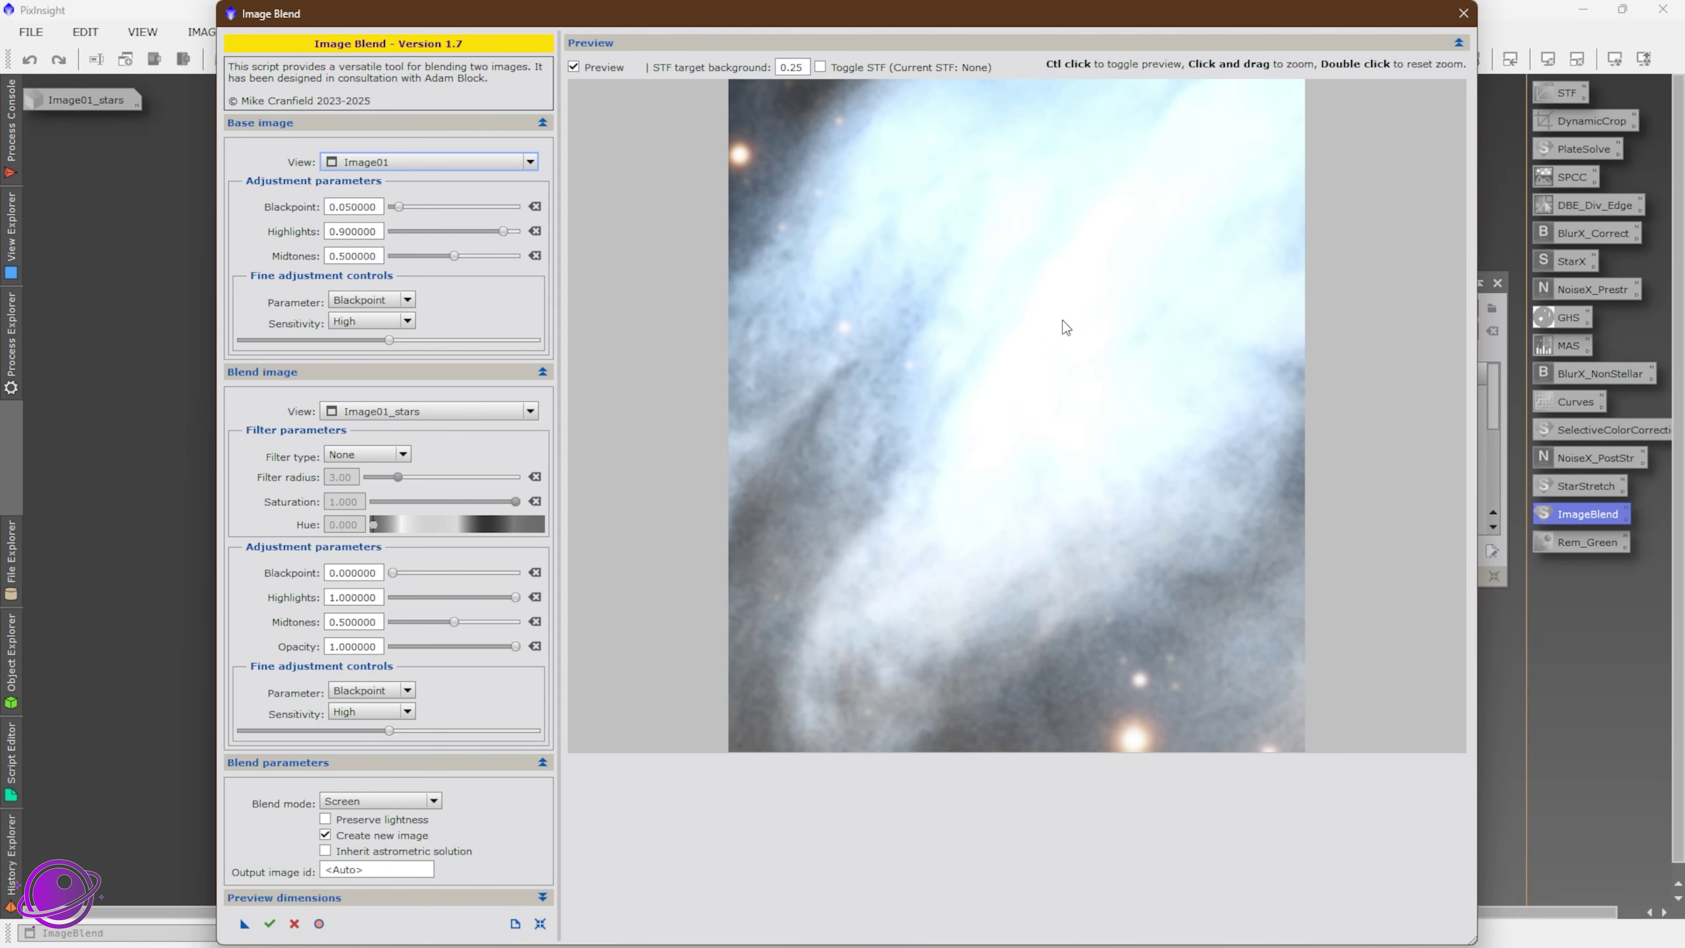
pyautogui.doubleClick(1169, 407)
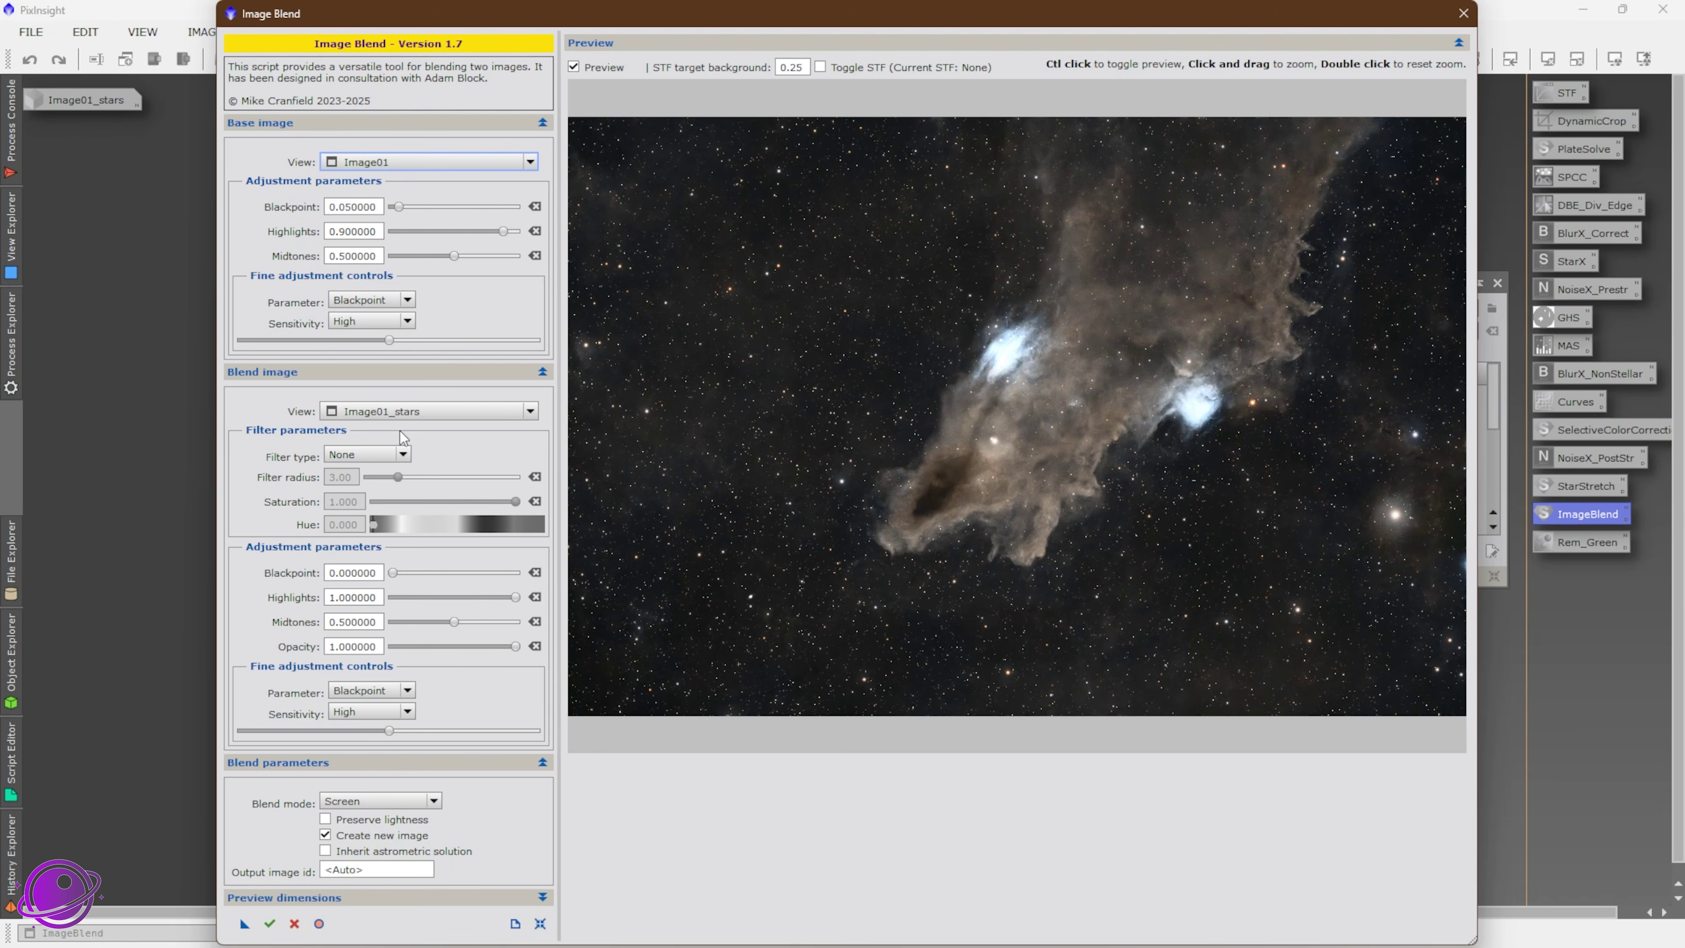
pyautogui.click(507, 238)
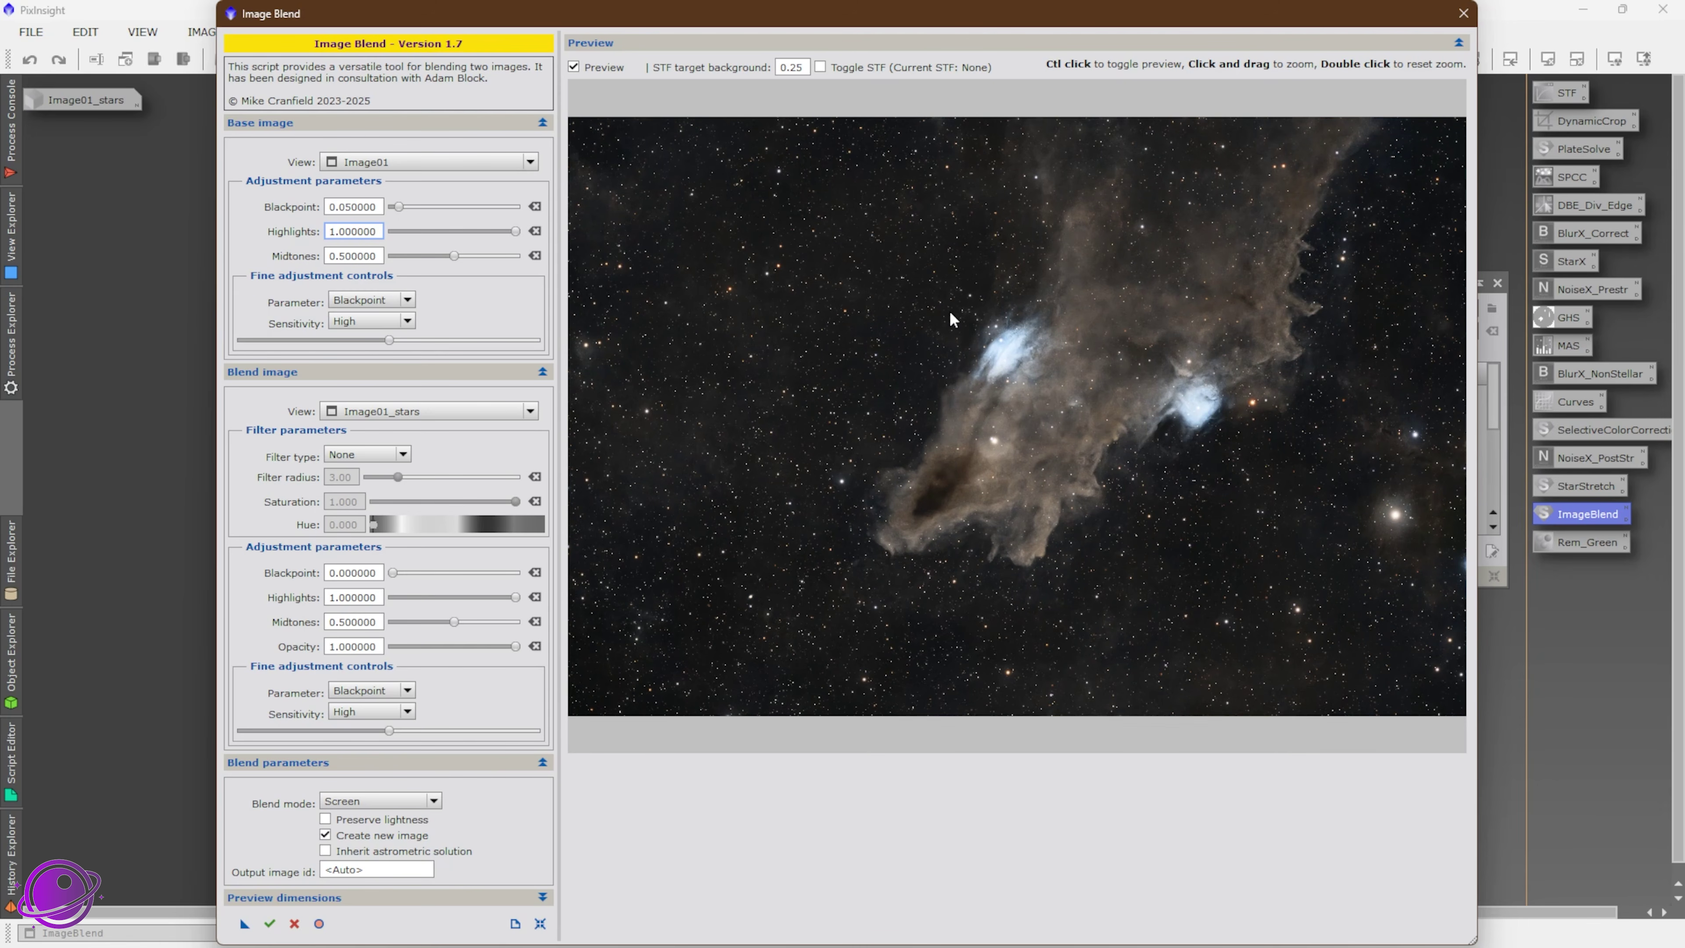
pyautogui.moveTo(904, 286); pyautogui.dragTo(1061, 401)
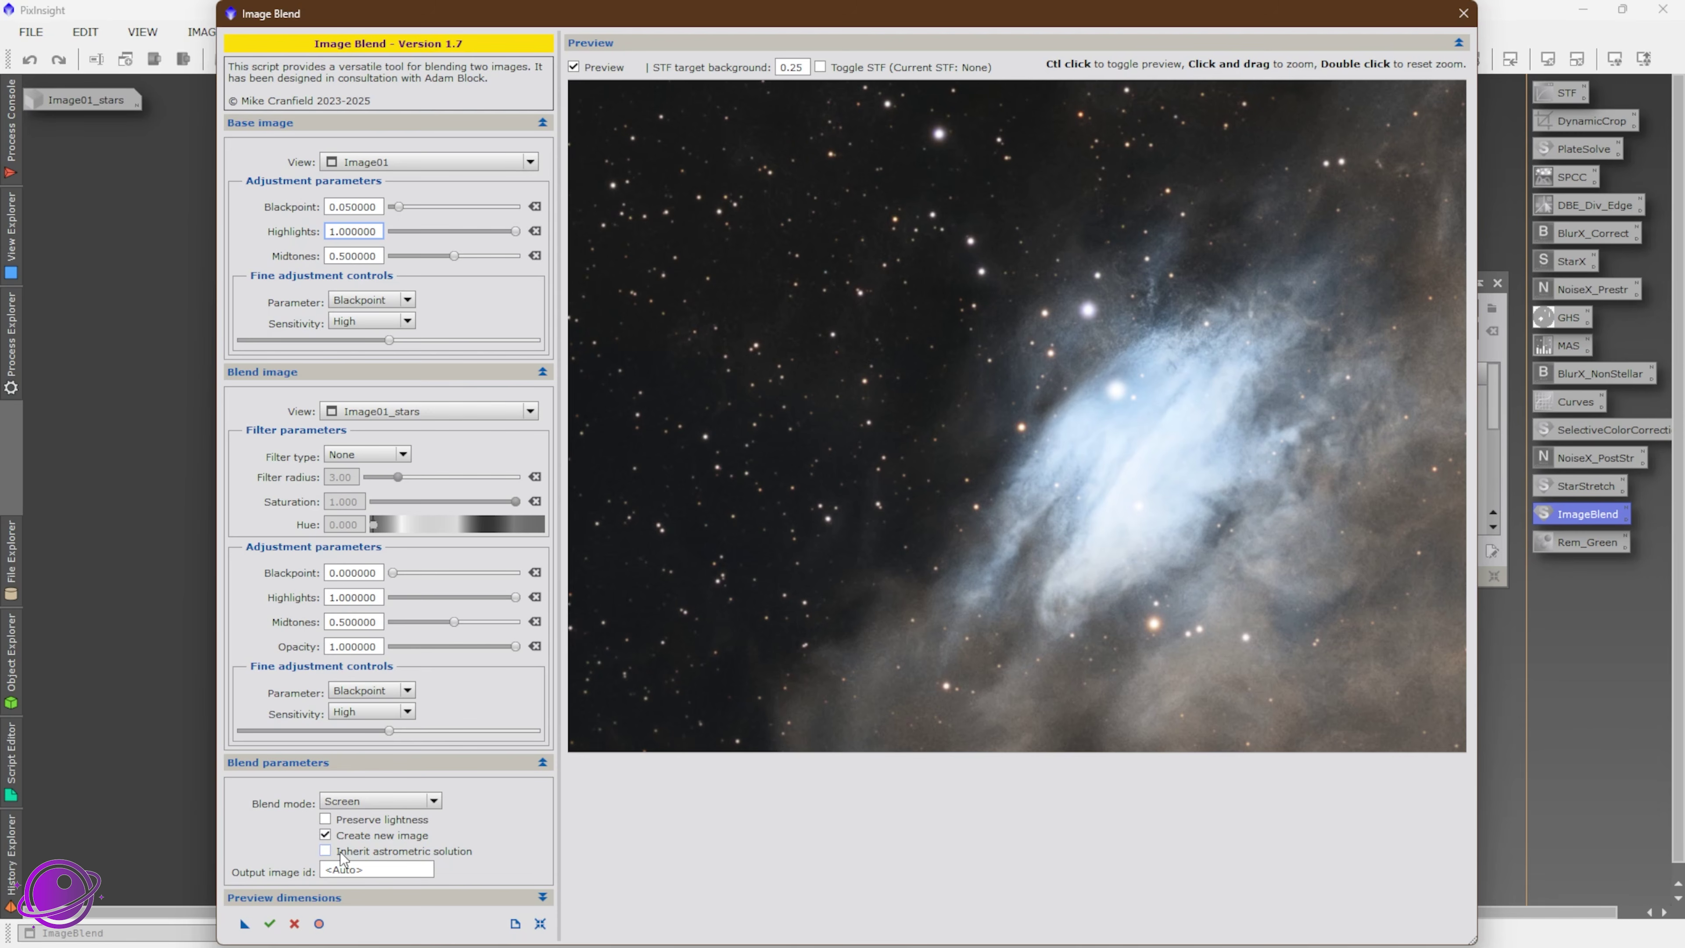
pyautogui.click(270, 923)
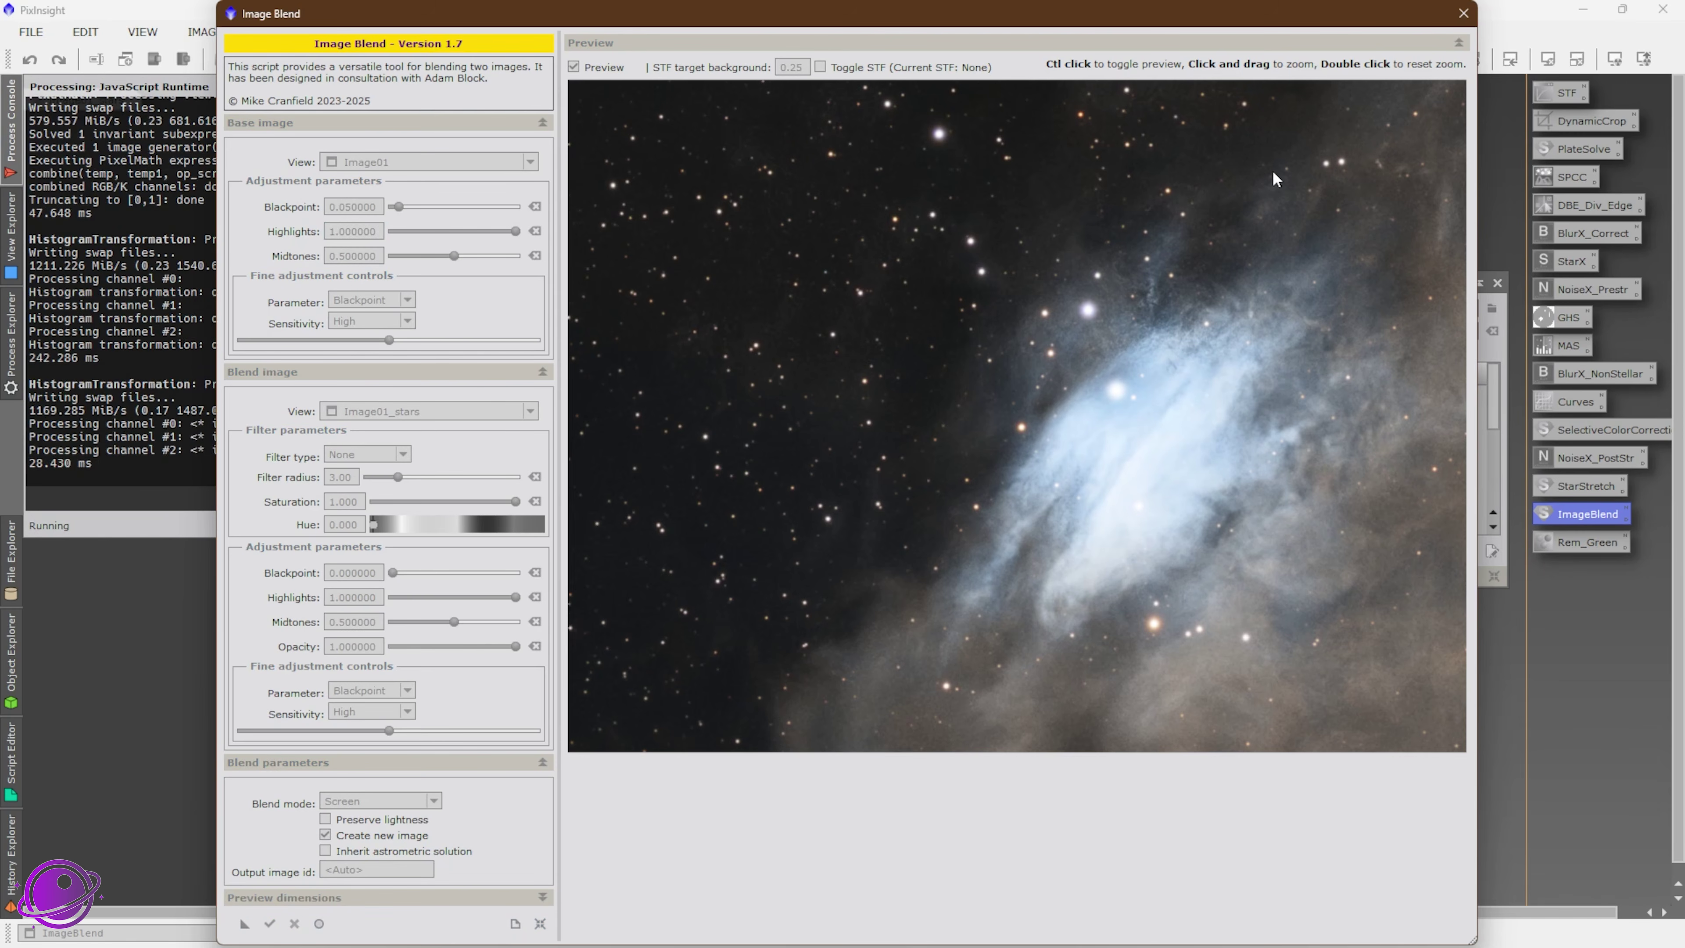
# Step: Close the Image Blend dialog, check the bright blue nebula in the first blend result, ImageBlend, and close that image
pyautogui.click(1464, 14)
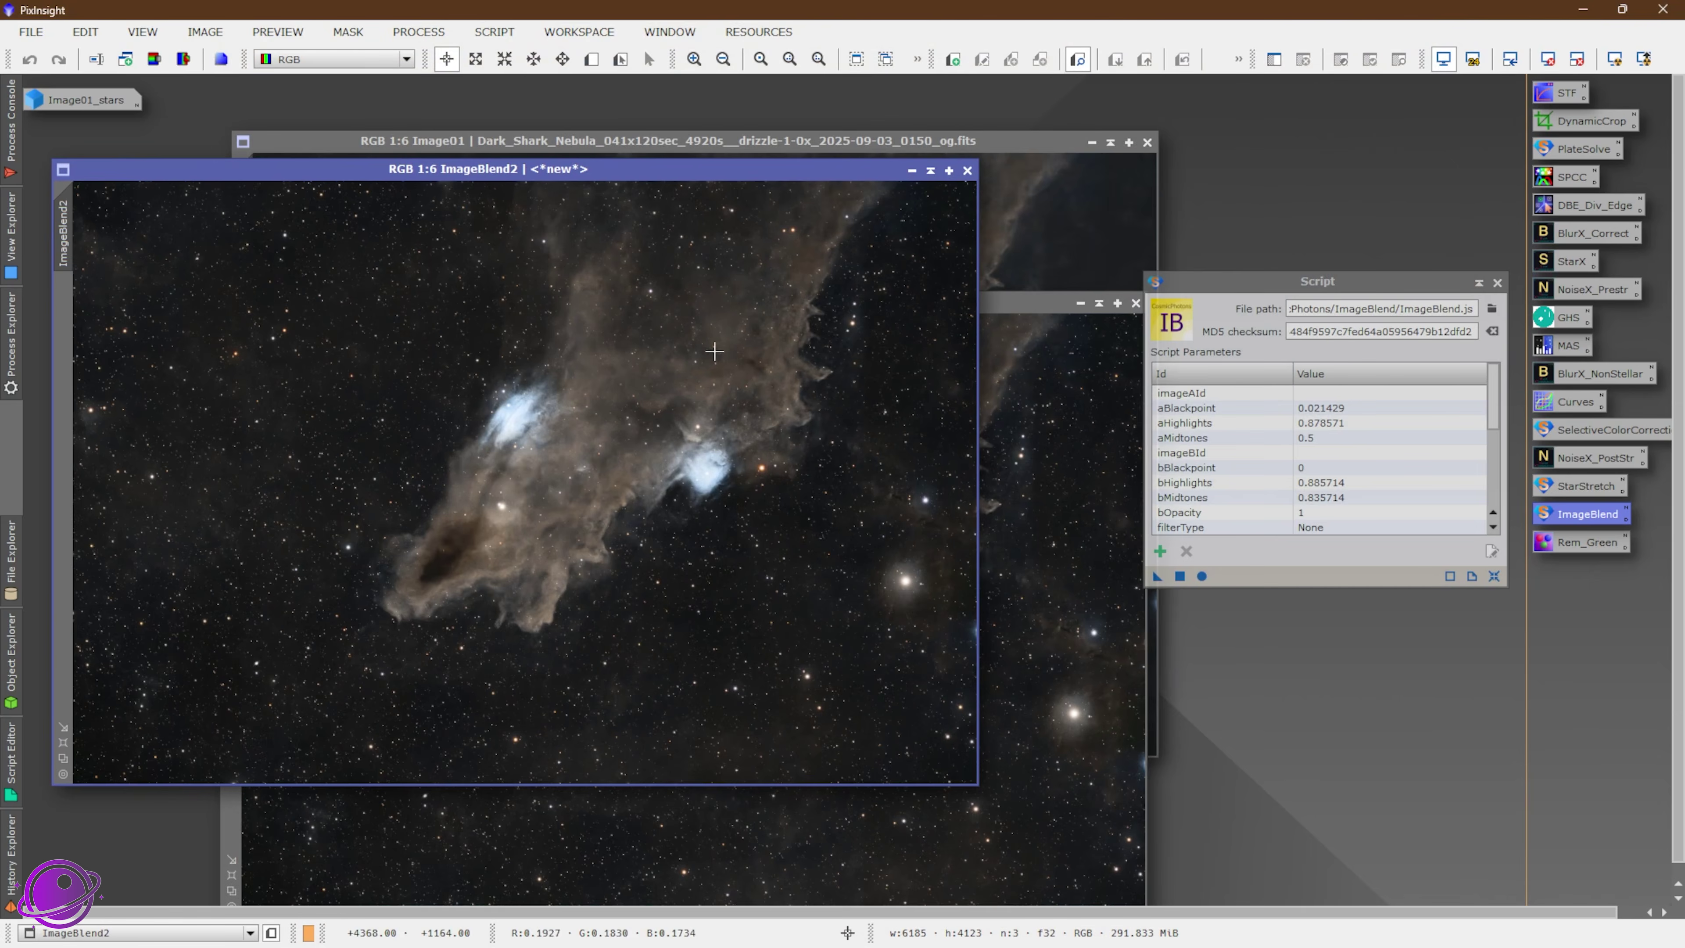
pyautogui.scroll(6, 666, 495)
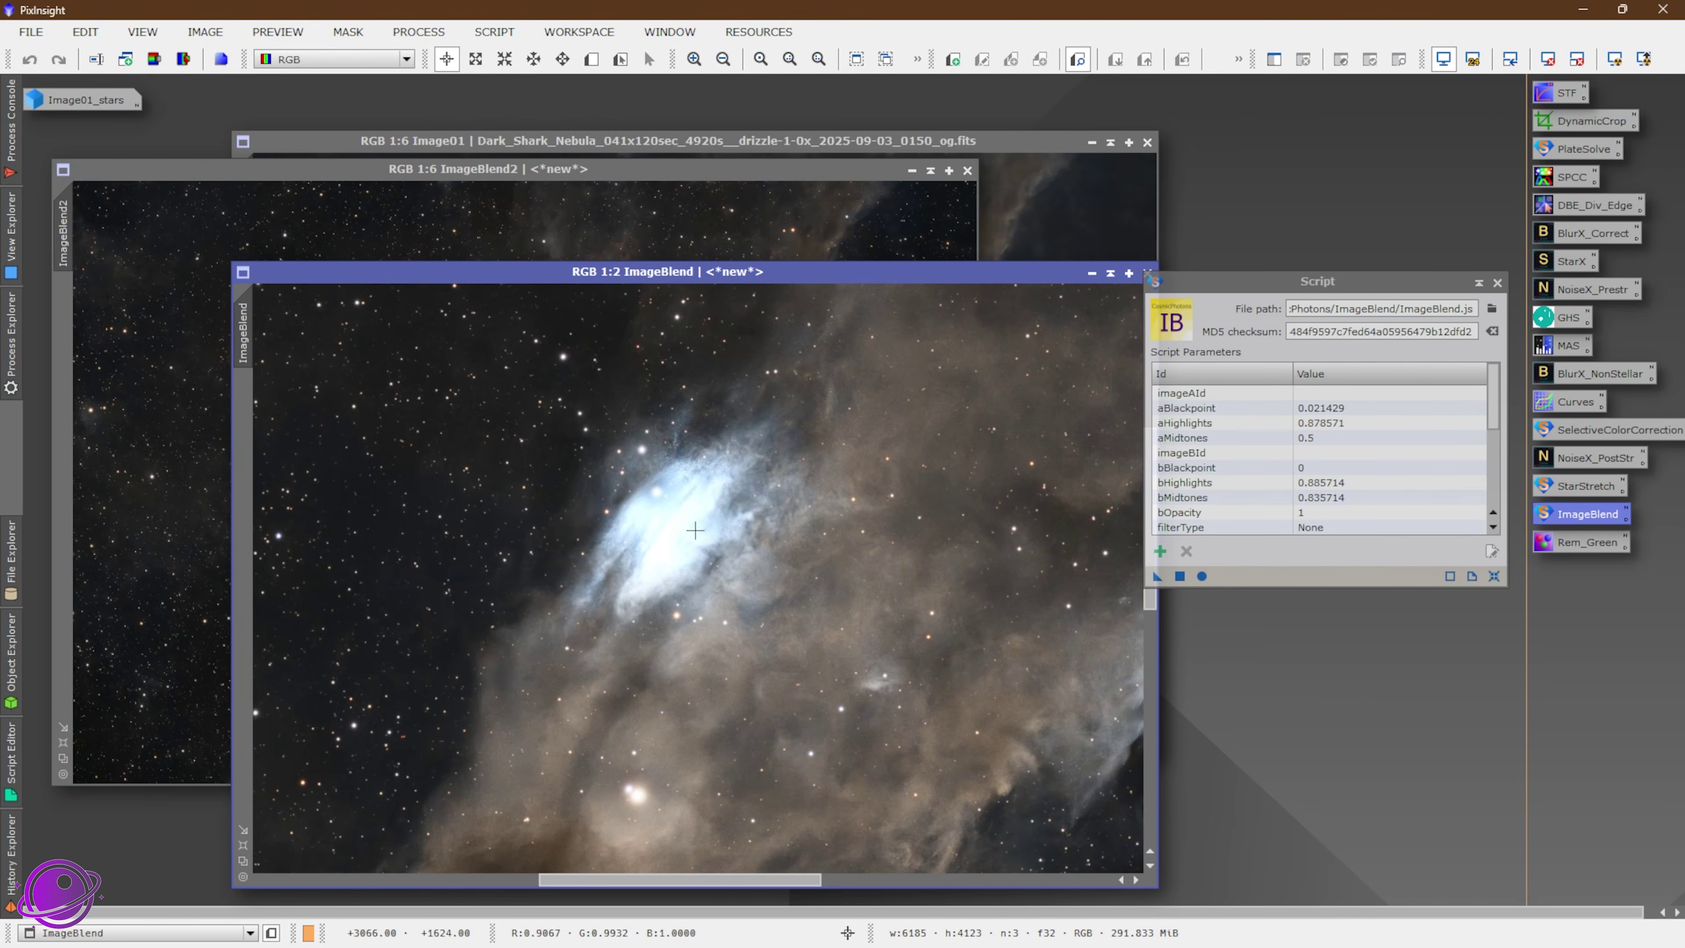
pyautogui.moveTo(1032, 271); pyautogui.dragTo(942, 292)
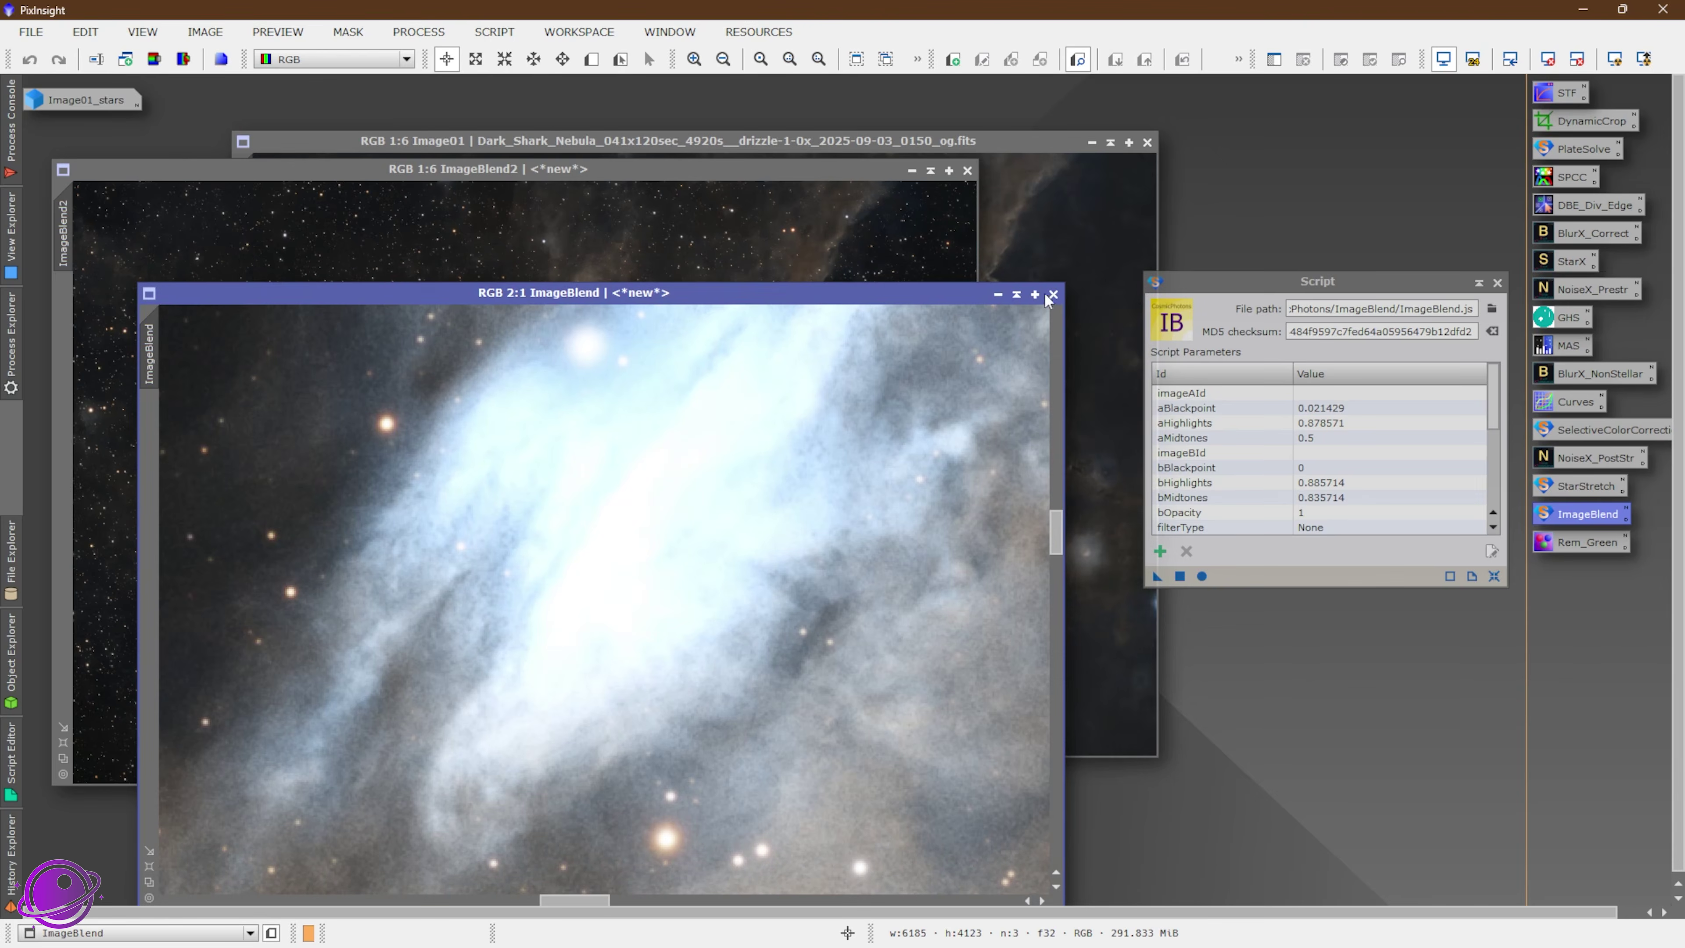
pyautogui.click(1056, 295)
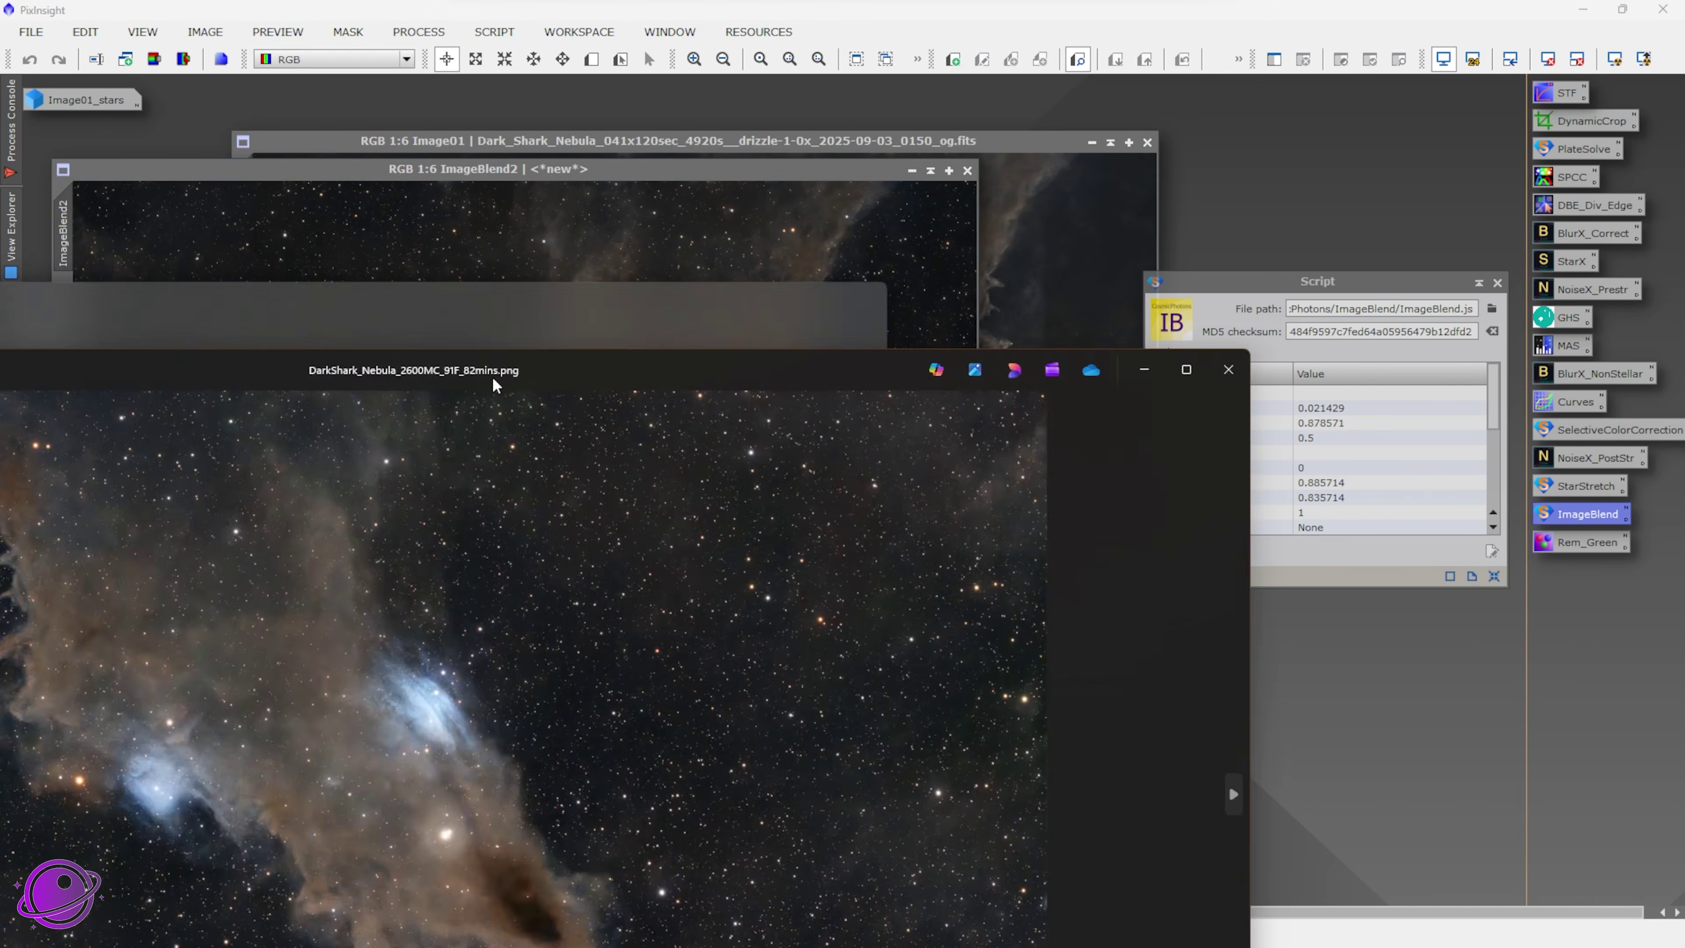
# Step: View the finished picture DarkShark_Nebula_2600MC_91F_82mins.png in the photo viewer, and close the viewer
pyautogui.moveTo(493, 379); pyautogui.dragTo(988, 122)
pyautogui.moveTo(749, 97); pyautogui.dragTo(831, 119)
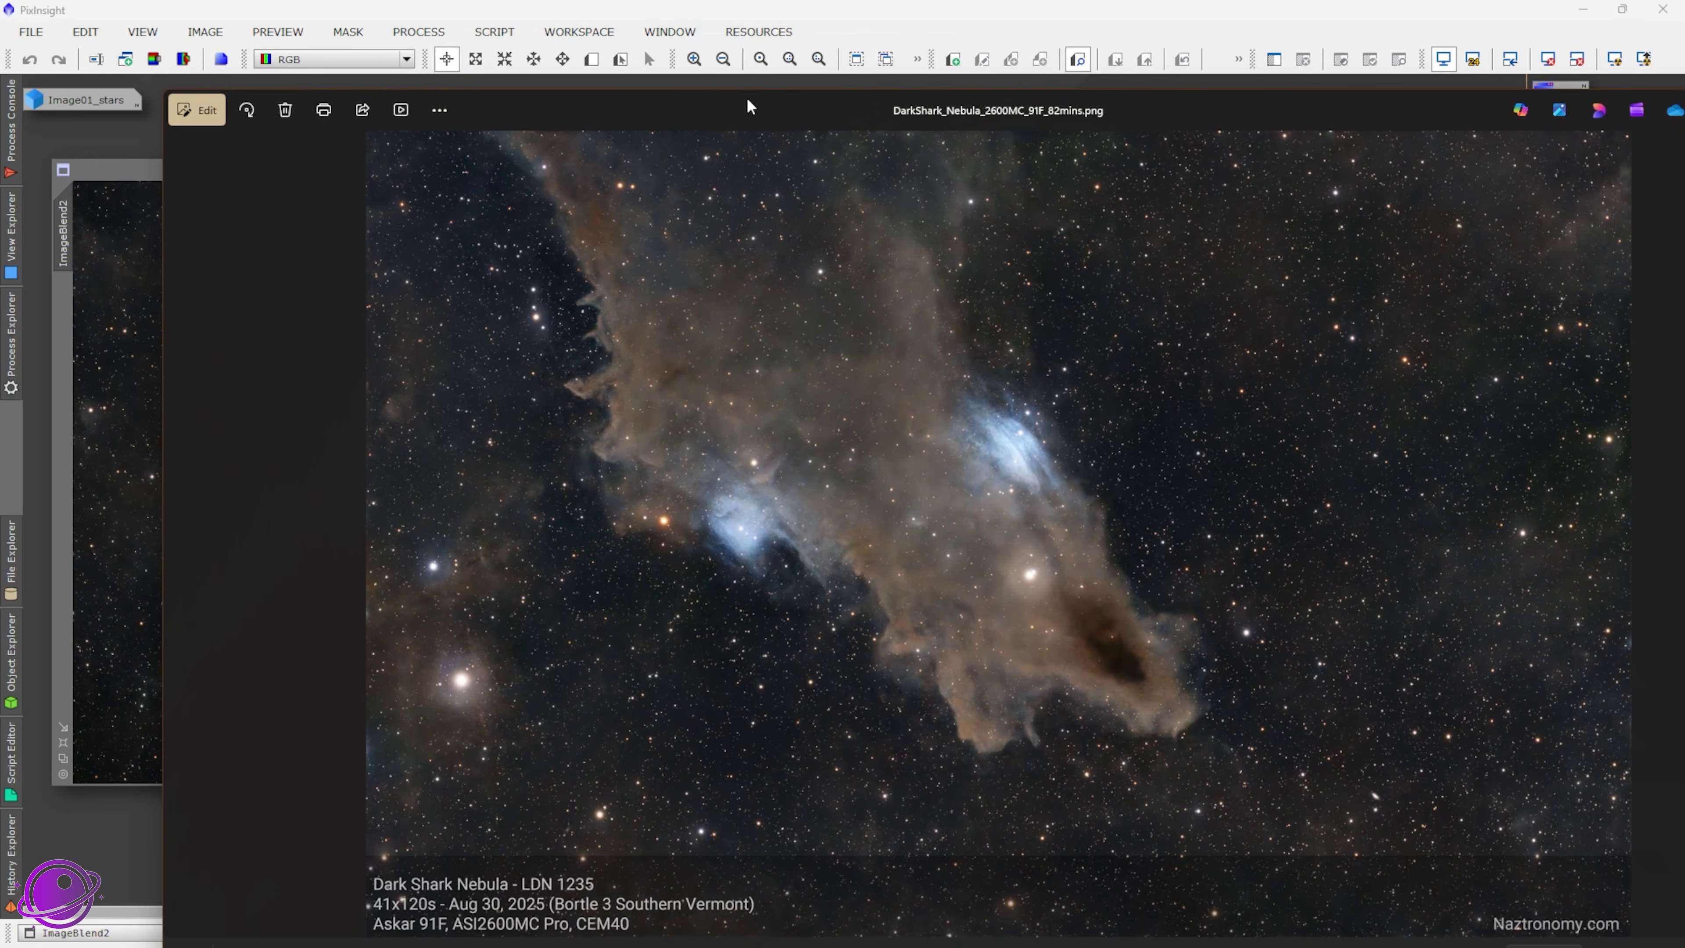
pyautogui.moveTo(1379, 106); pyautogui.dragTo(597, 166)
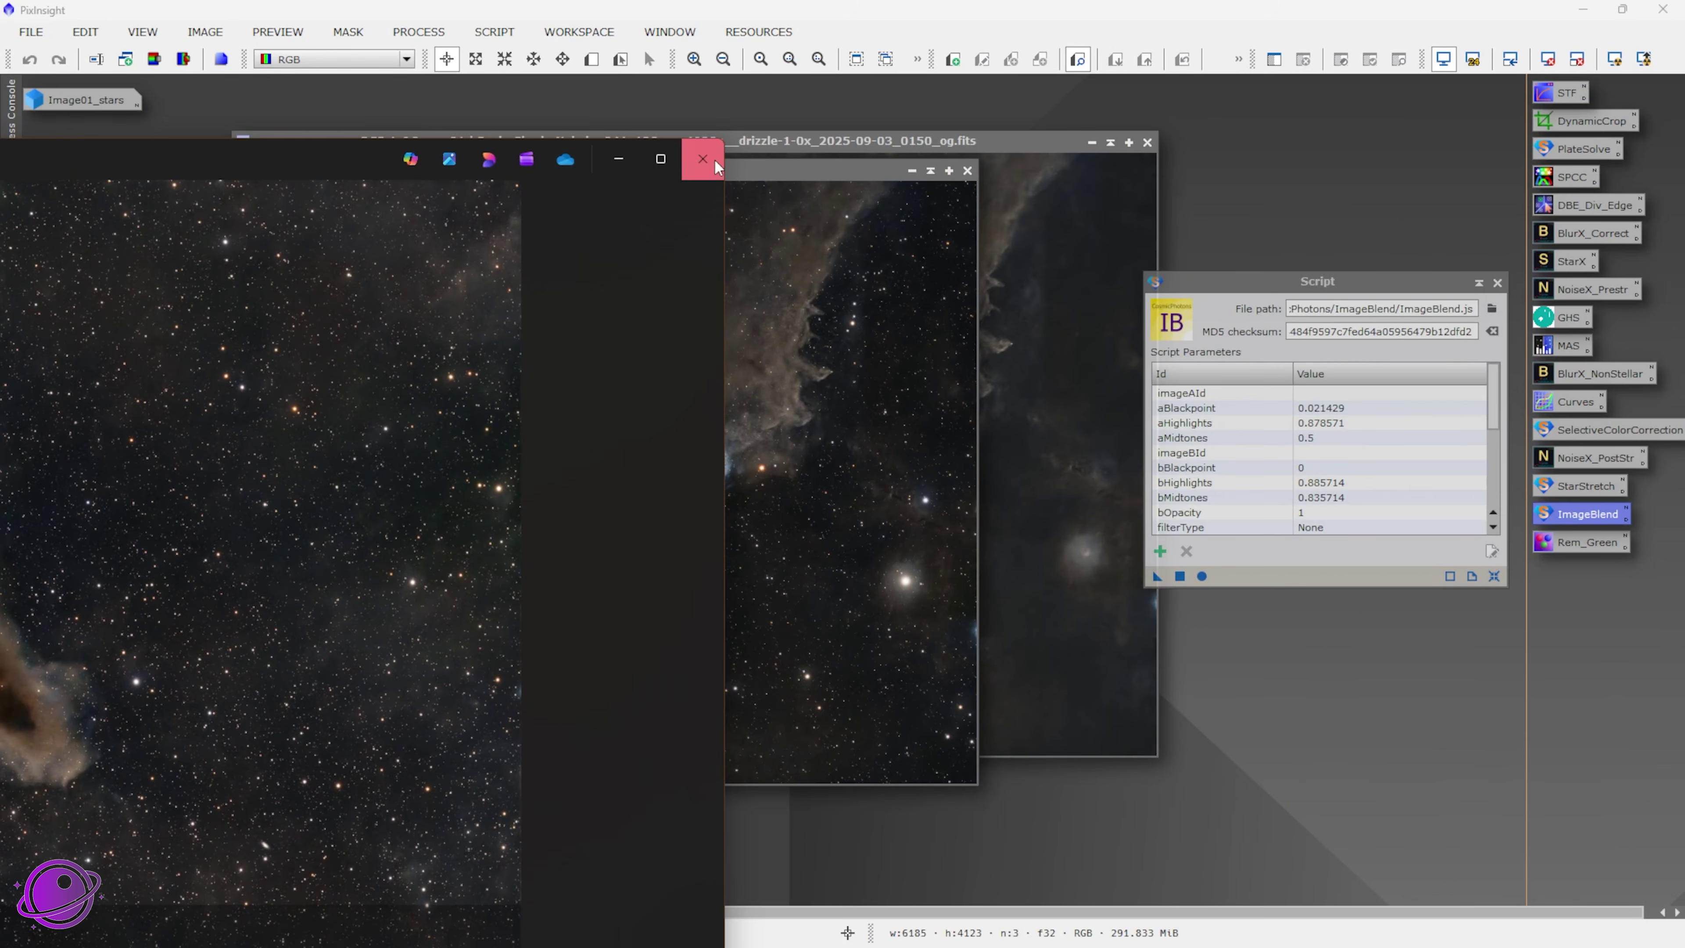
pyautogui.click(701, 154)
# Step: Place DarkShark_Nebula_2600MC_91F_82mins.png beside ImageBlend2 and compare the blue nebula's detail and the overall appearance of both images
pyautogui.moveTo(902, 255); pyautogui.dragTo(1260, 126)
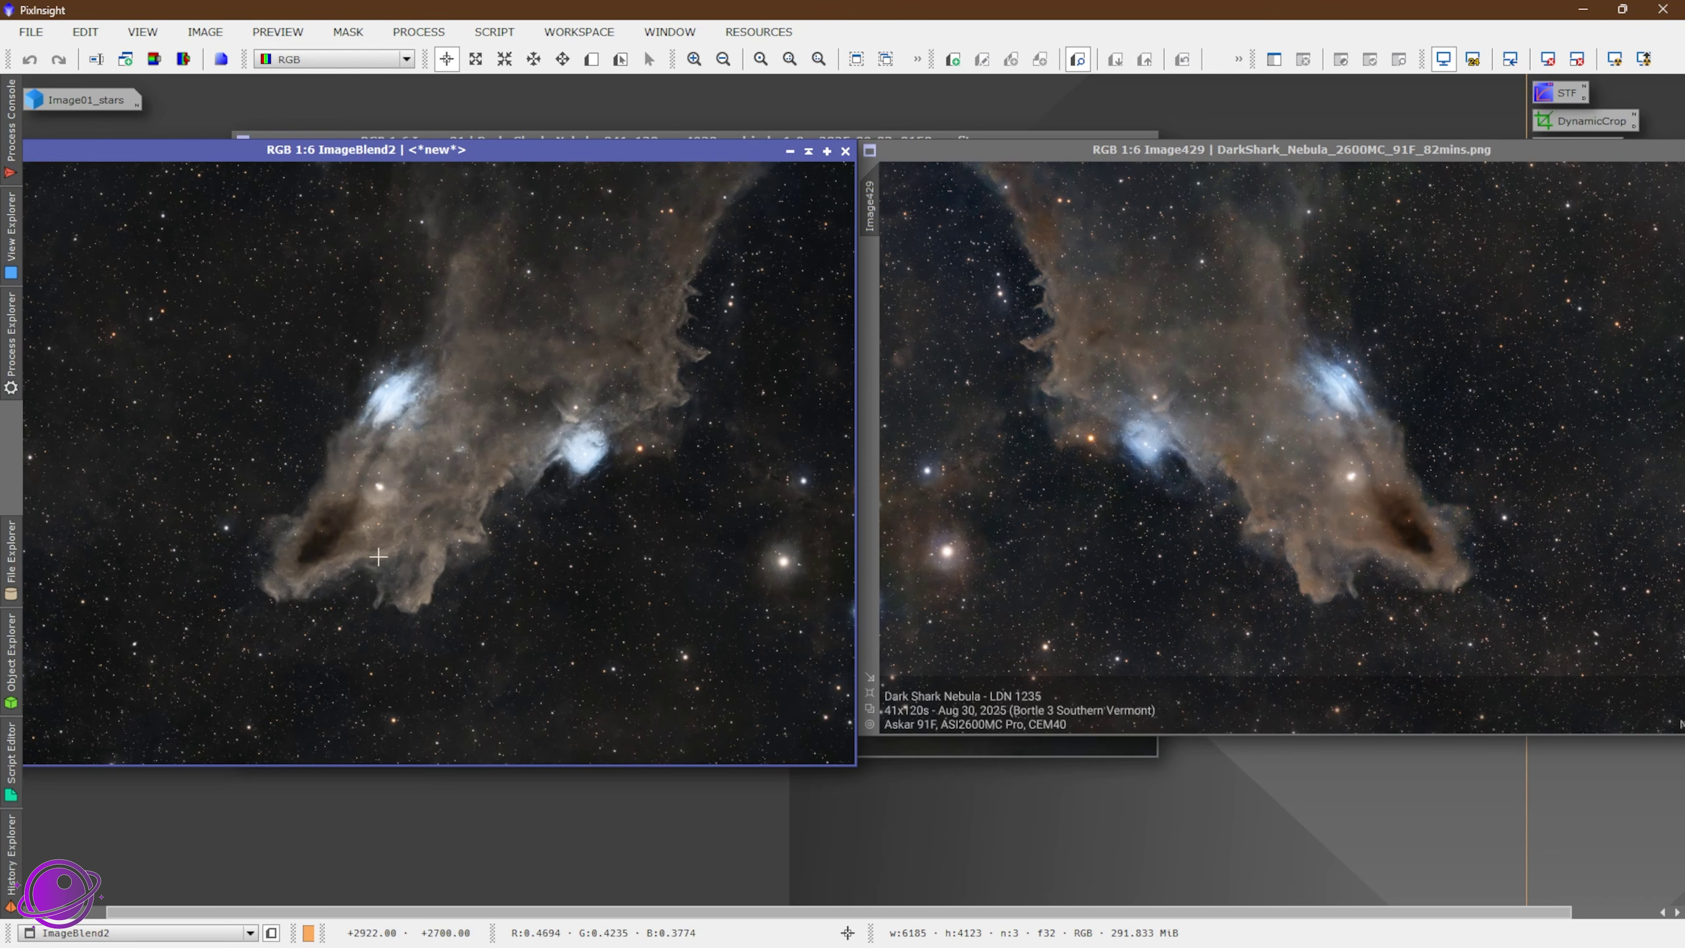
pyautogui.scroll(4, 1131, 305)
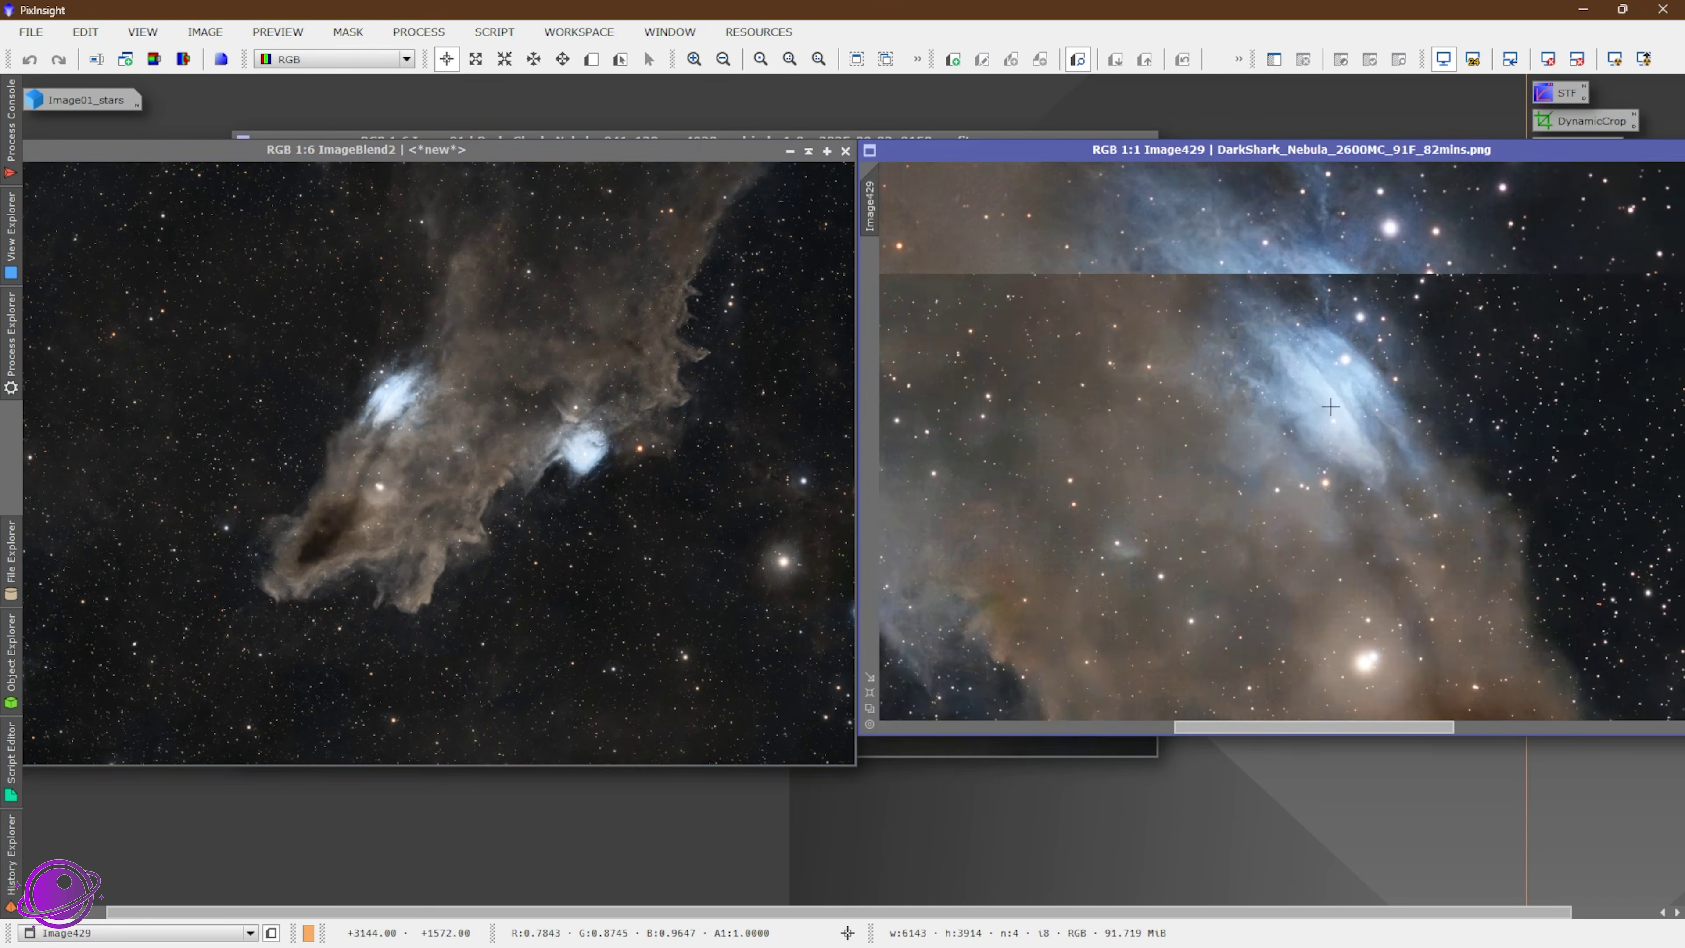
pyautogui.scroll(5, 391, 380)
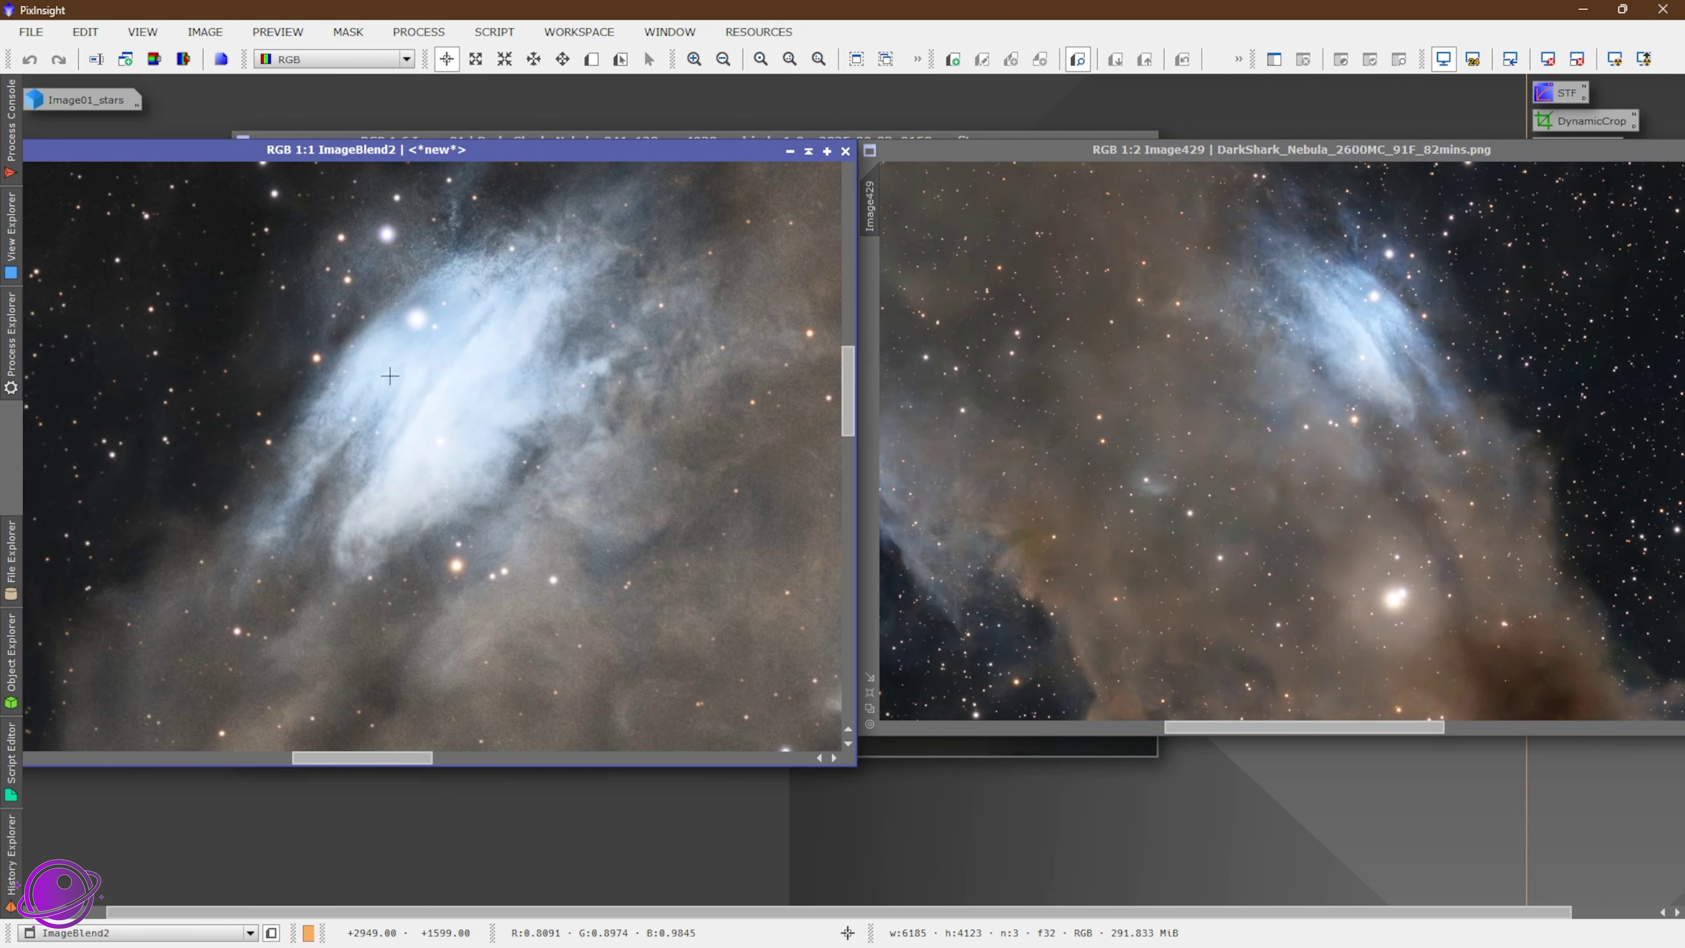
pyautogui.scroll(-2, 391, 380)
pyautogui.scroll(-1, 396, 375)
pyautogui.scroll(3, 392, 365)
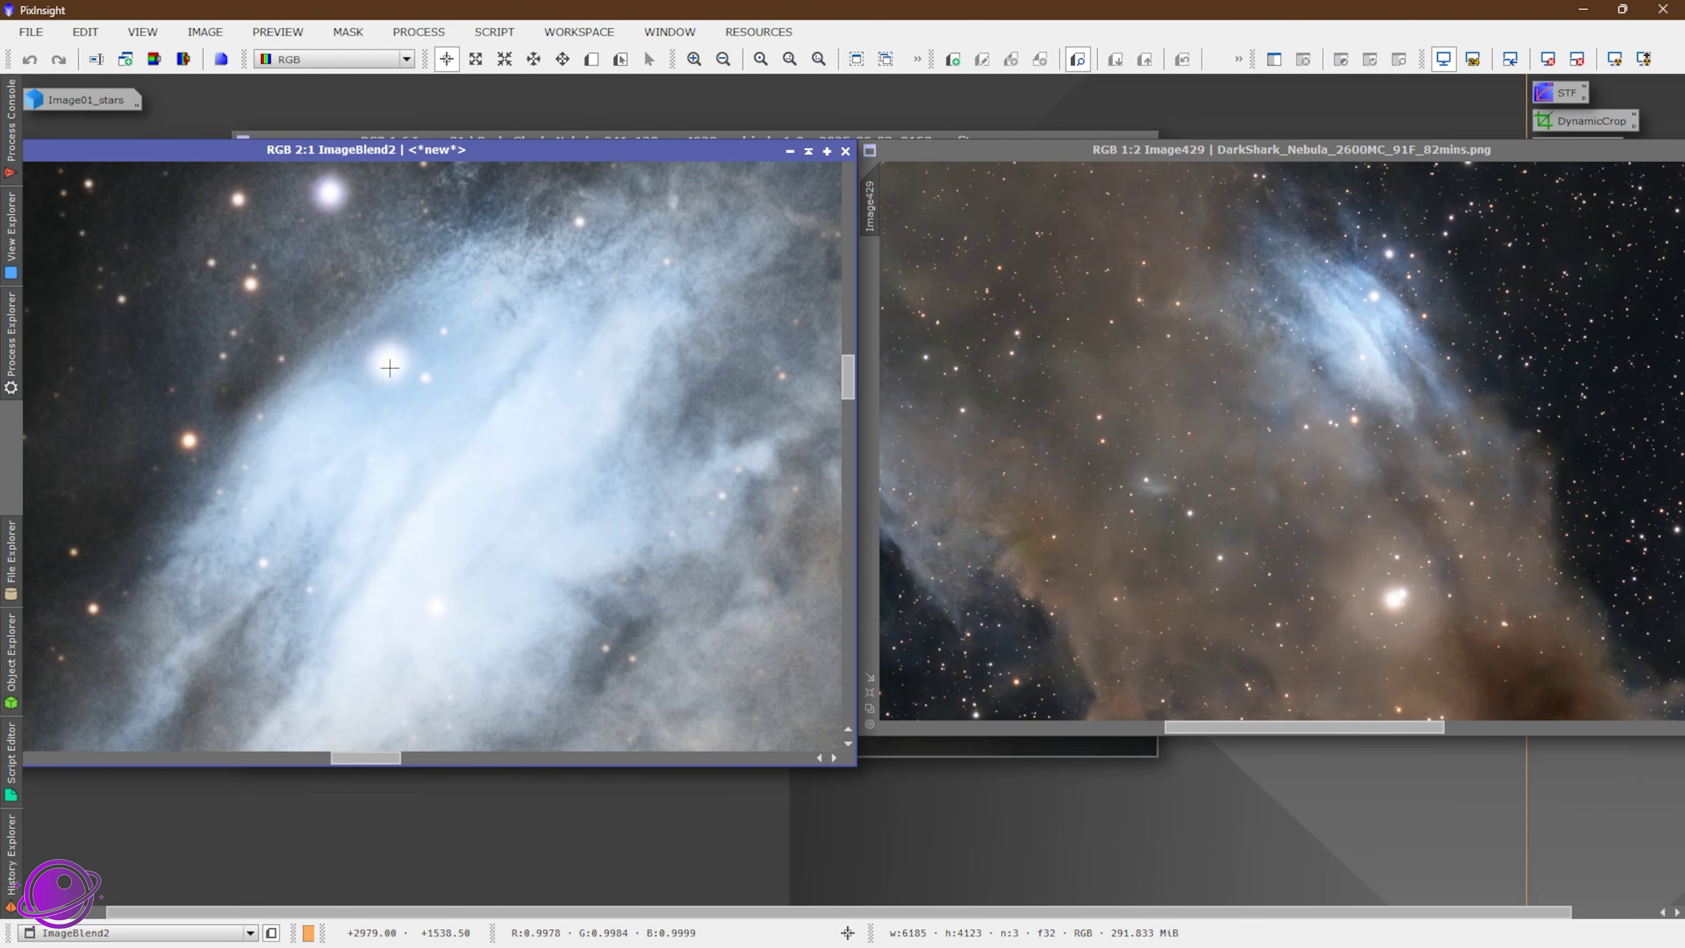
pyautogui.scroll(-1, 391, 365)
pyautogui.scroll(-6, 392, 365)
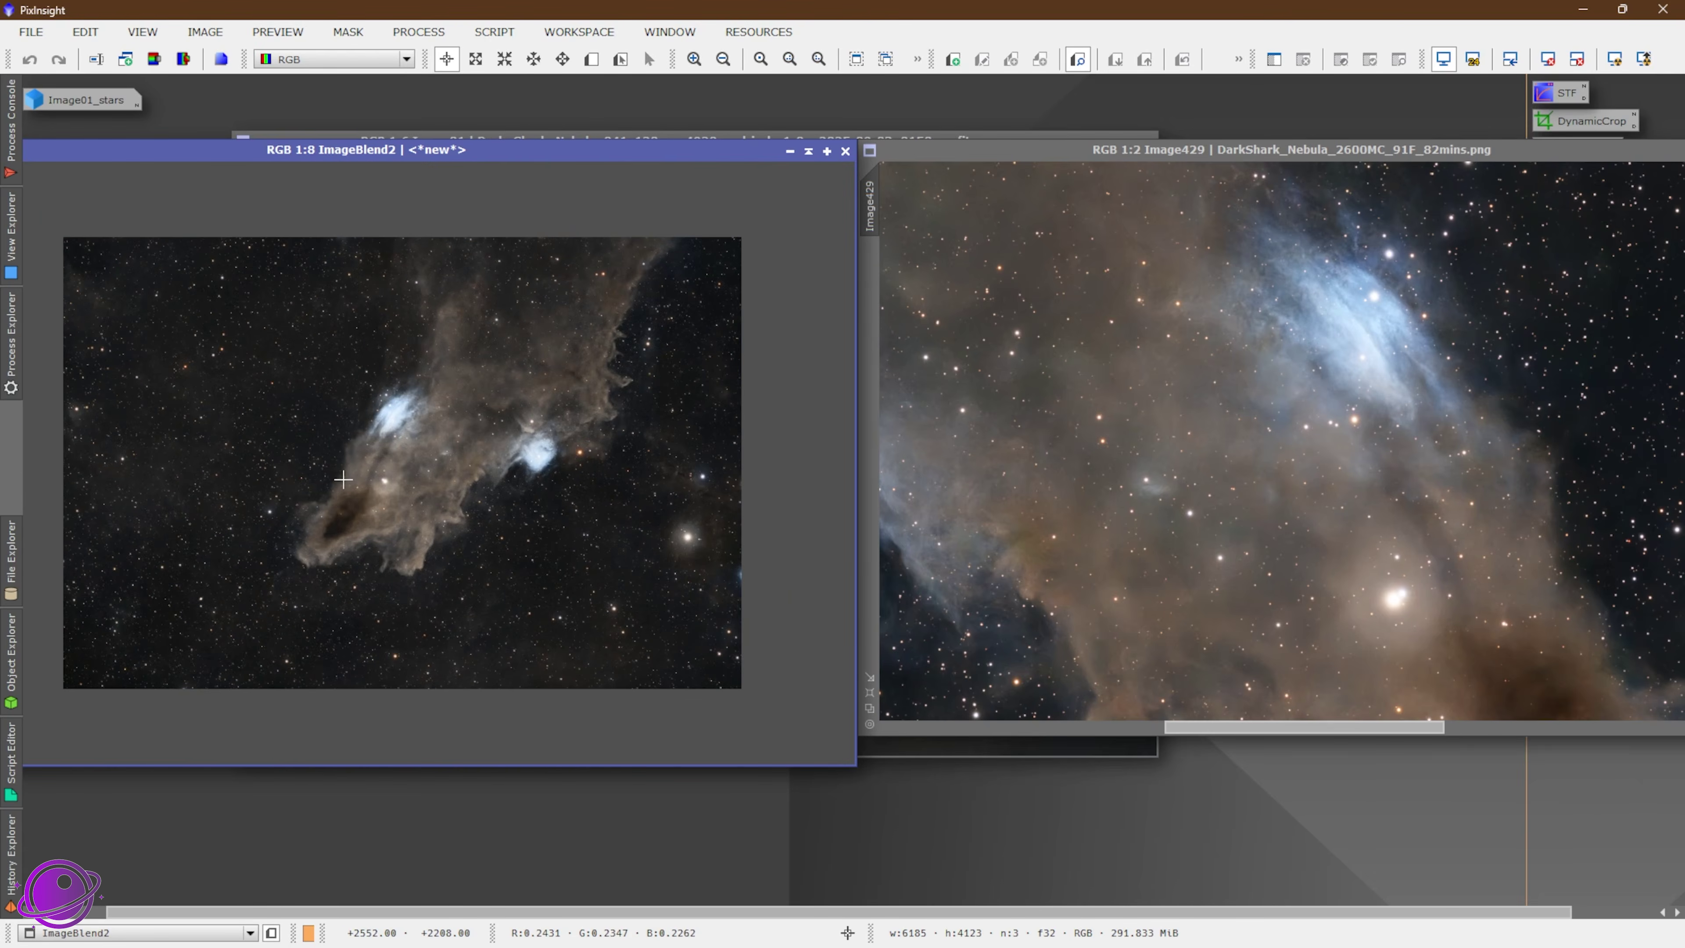
pyautogui.scroll(1, 391, 365)
pyautogui.scroll(-5, 1353, 419)
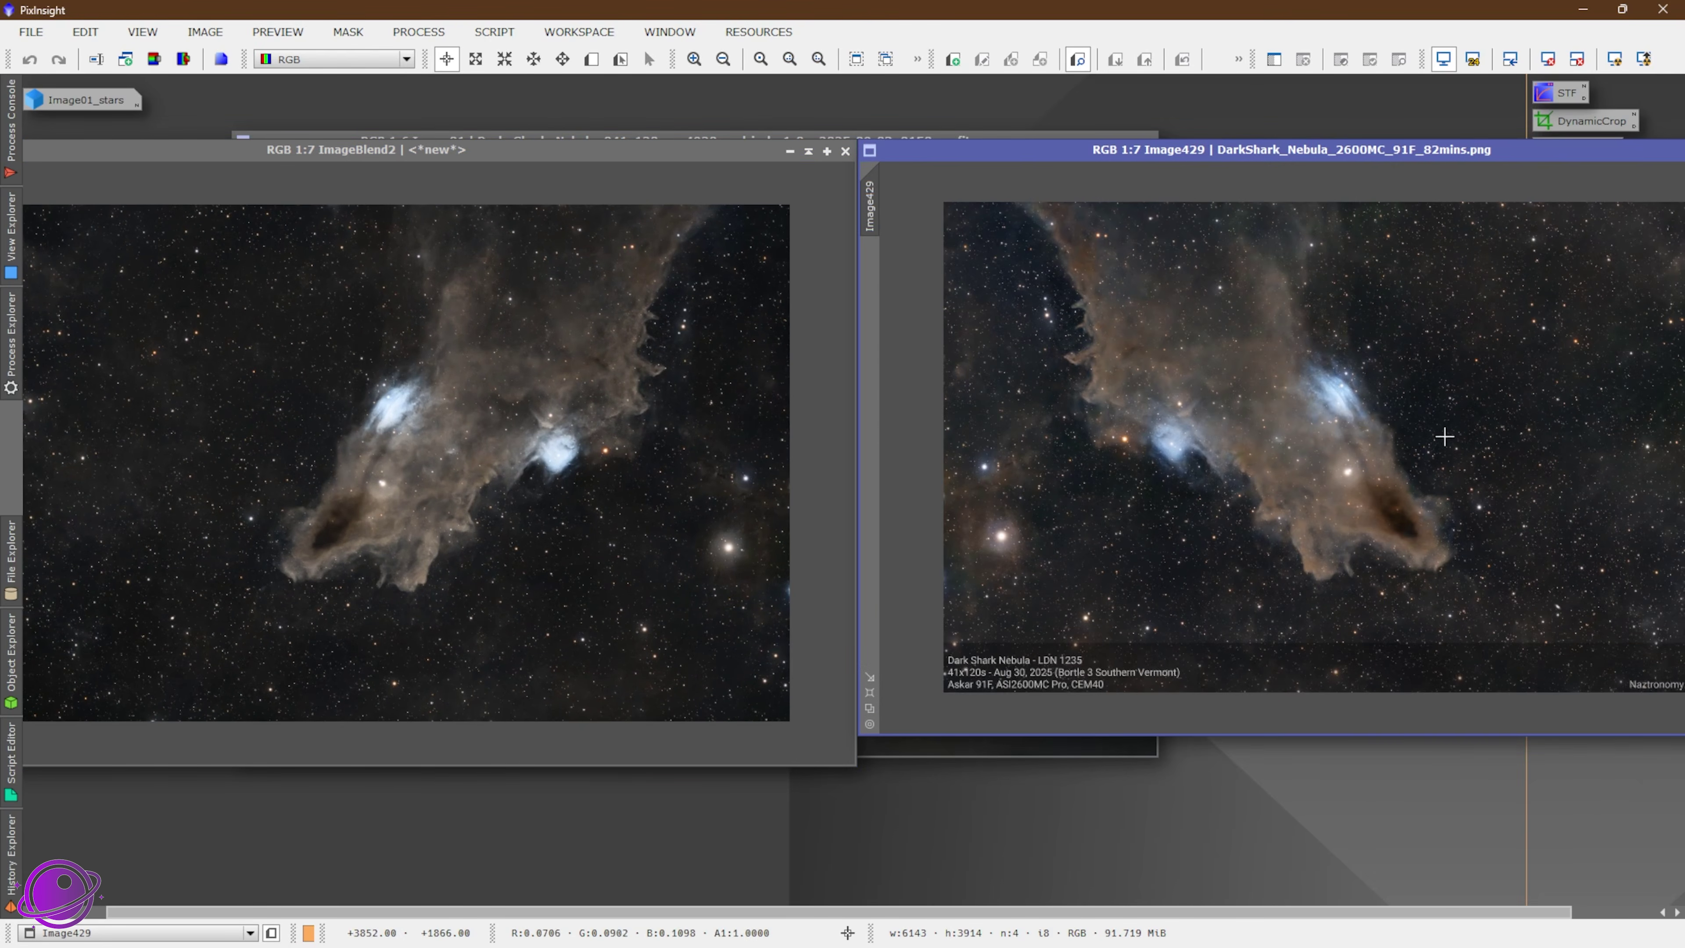